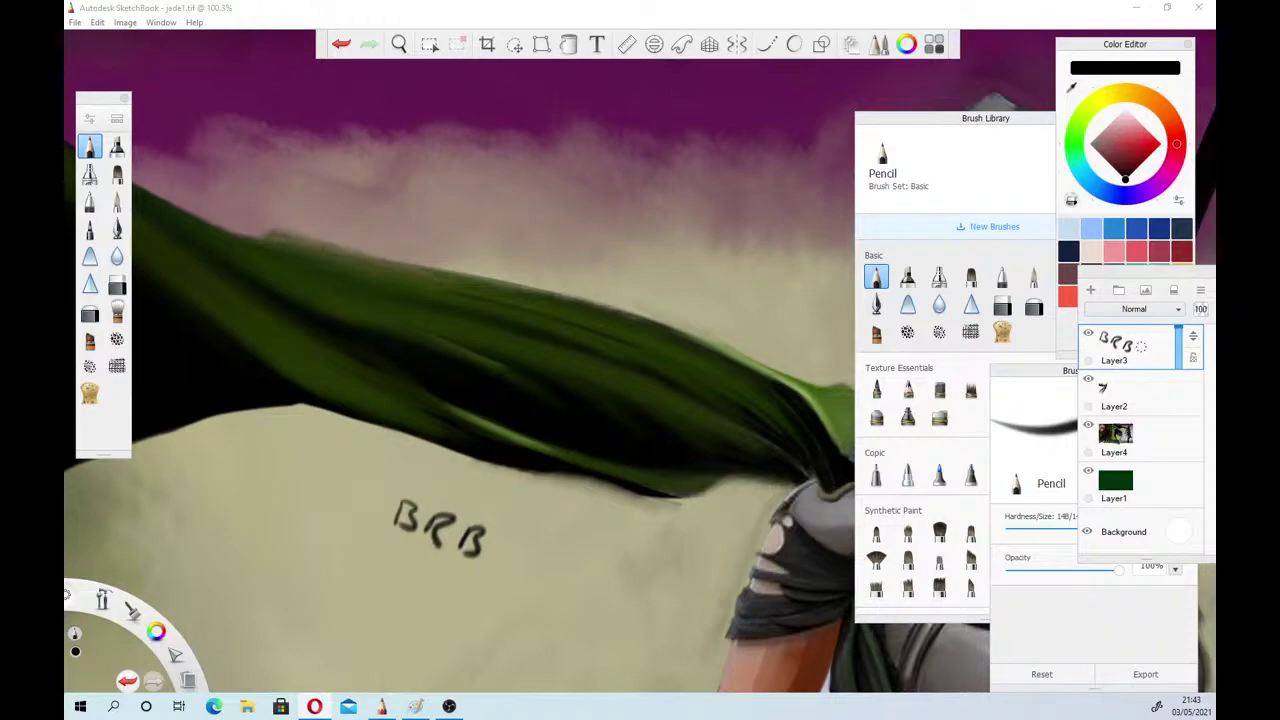
# Erase the handwritten BRB lettering below the green cloth on Layer3
pyautogui.click(397, 44)
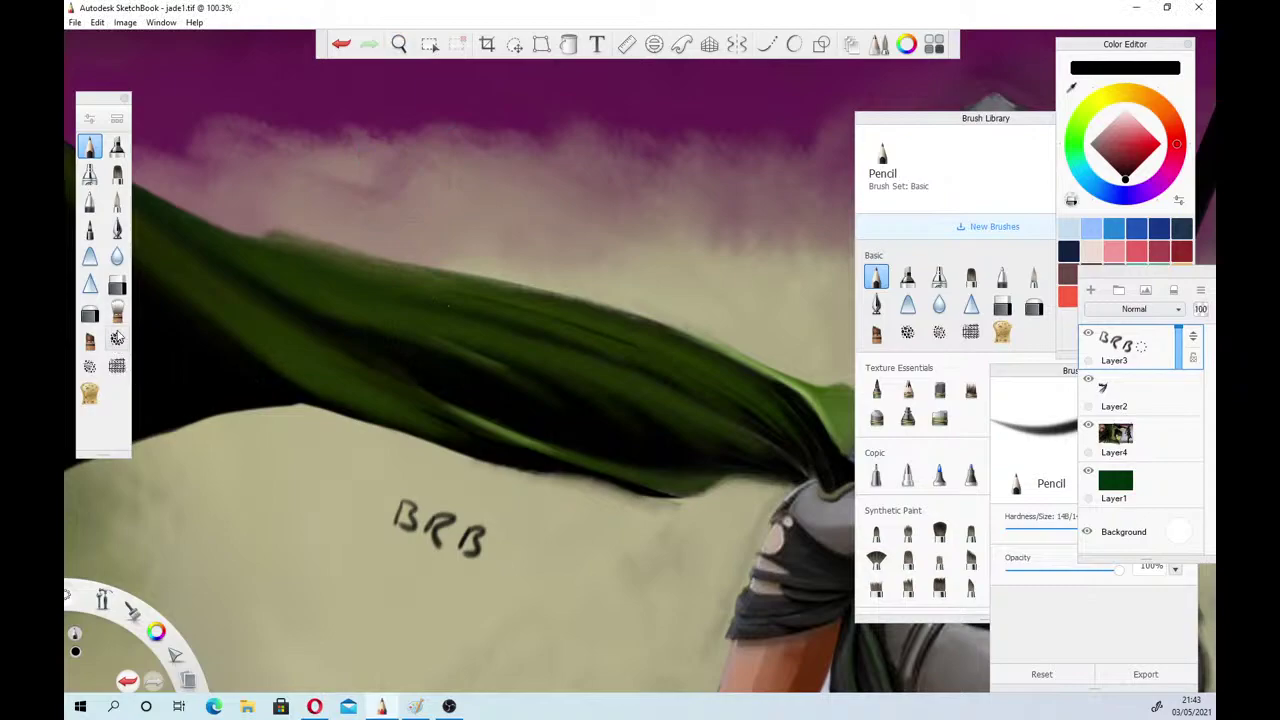
pyautogui.click(117, 288)
pyautogui.moveTo(405, 508)
pyautogui.mouseDown()
pyautogui.moveTo(405, 530)
pyautogui.moveTo(470, 550)
pyautogui.moveTo(405, 503)
pyautogui.mouseUp()
pyautogui.moveTo(437, 546); pyautogui.dragTo(401, 508)
pyautogui.moveTo(480, 528); pyautogui.dragTo(401, 508)
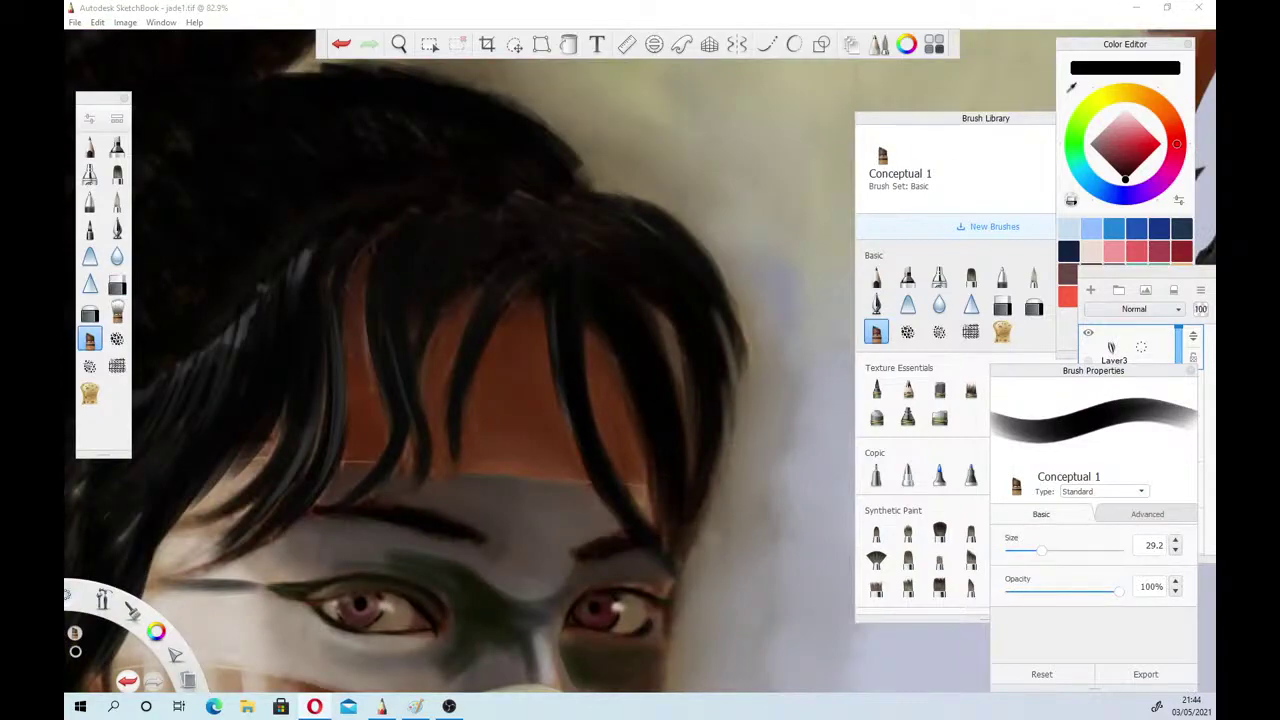
# Paint over the fringe strands above the far eye and the crown in black with the Conceptual 1 brush at size 29.2
pyautogui.moveTo(565, 292)
pyautogui.mouseDown()
pyautogui.moveTo(550, 350)
pyautogui.moveTo(566, 432)
pyautogui.mouseUp()
pyautogui.moveTo(552, 292)
pyautogui.mouseDown()
pyautogui.moveTo(601, 494)
pyautogui.moveTo(605, 468)
pyautogui.mouseUp()
pyautogui.moveTo(606, 286); pyautogui.dragTo(660, 471)
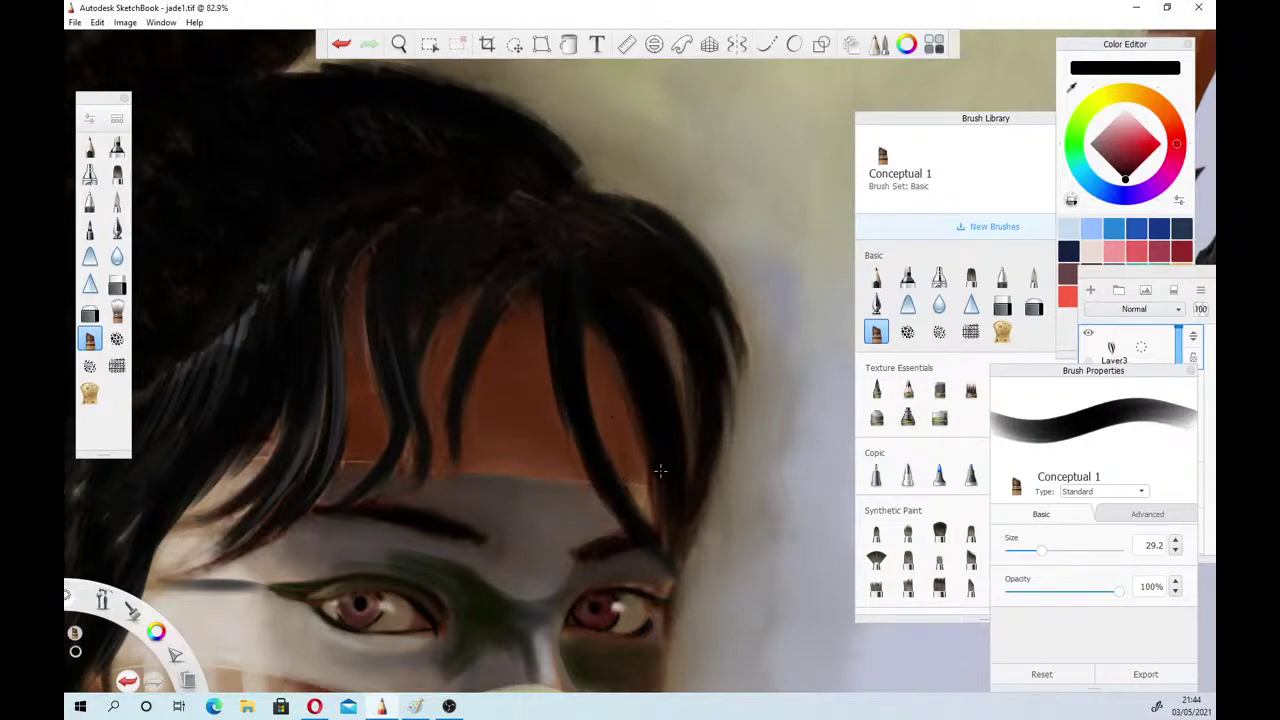
pyautogui.moveTo(646, 300)
pyautogui.mouseDown()
pyautogui.moveTo(670, 366)
pyautogui.moveTo(676, 476)
pyautogui.mouseUp()
pyautogui.moveTo(700, 298); pyautogui.dragTo(732, 388)
pyautogui.moveTo(662, 212)
pyautogui.mouseDown()
pyautogui.moveTo(742, 352)
pyautogui.moveTo(738, 326)
pyautogui.mouseUp()
pyautogui.moveTo(520, 158)
pyautogui.mouseDown()
pyautogui.moveTo(598, 240)
pyautogui.moveTo(600, 212)
pyautogui.moveTo(523, 203)
pyautogui.mouseUp()
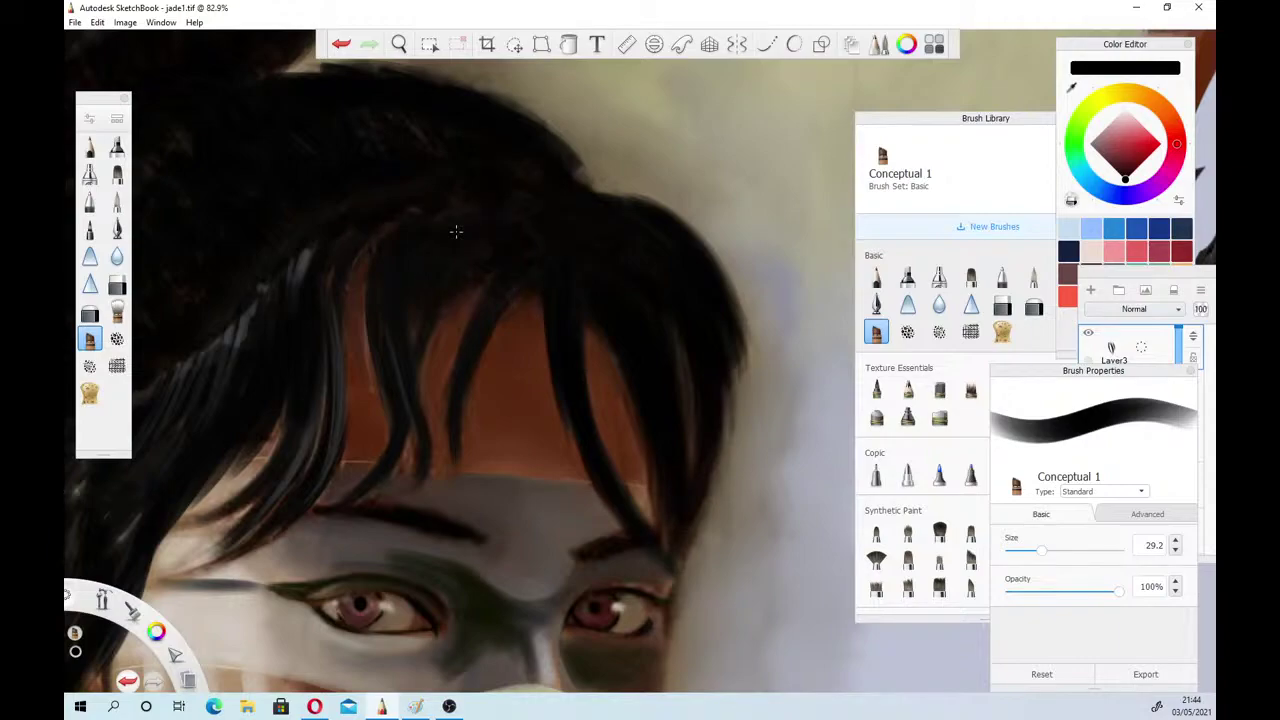
pyautogui.hotkey('alt', 'Tab')
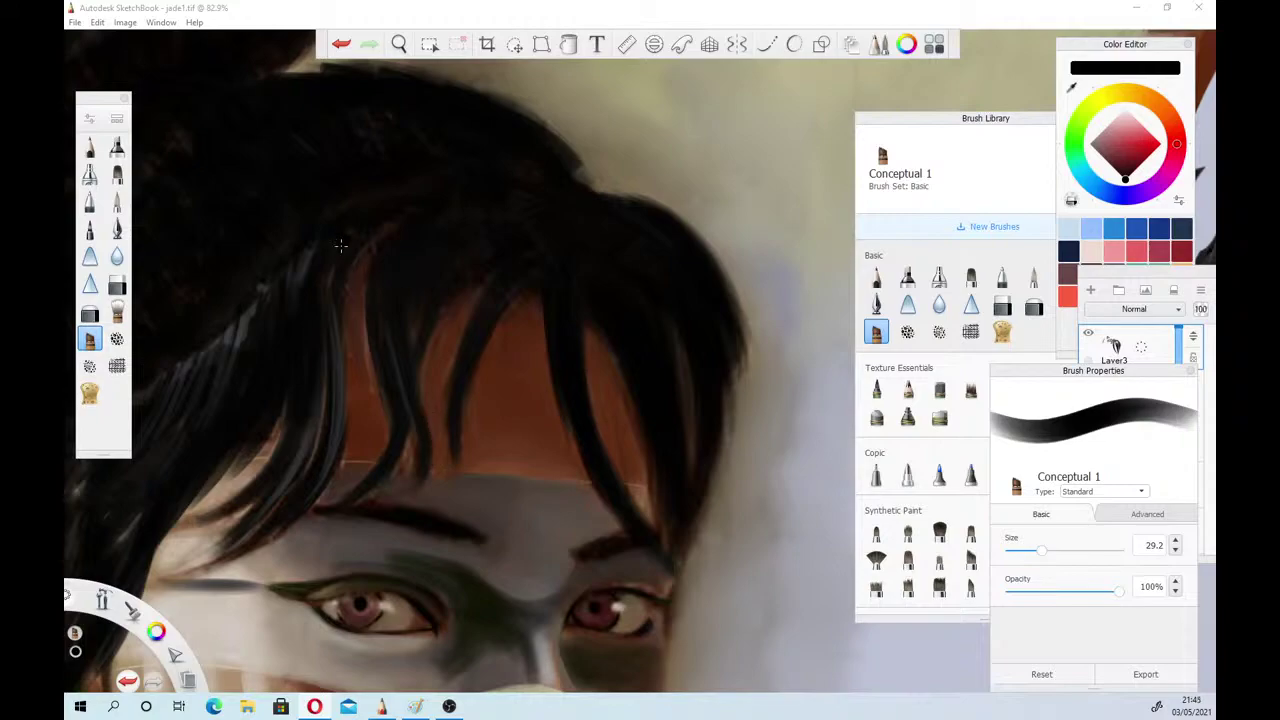
# Darken the middle fringe locks and the grey highlights running down toward the temple with black Conceptual 1 strokes
pyautogui.moveTo(387, 274)
pyautogui.mouseDown()
pyautogui.moveTo(400, 436)
pyautogui.moveTo(377, 293)
pyautogui.moveTo(351, 501)
pyautogui.mouseUp()
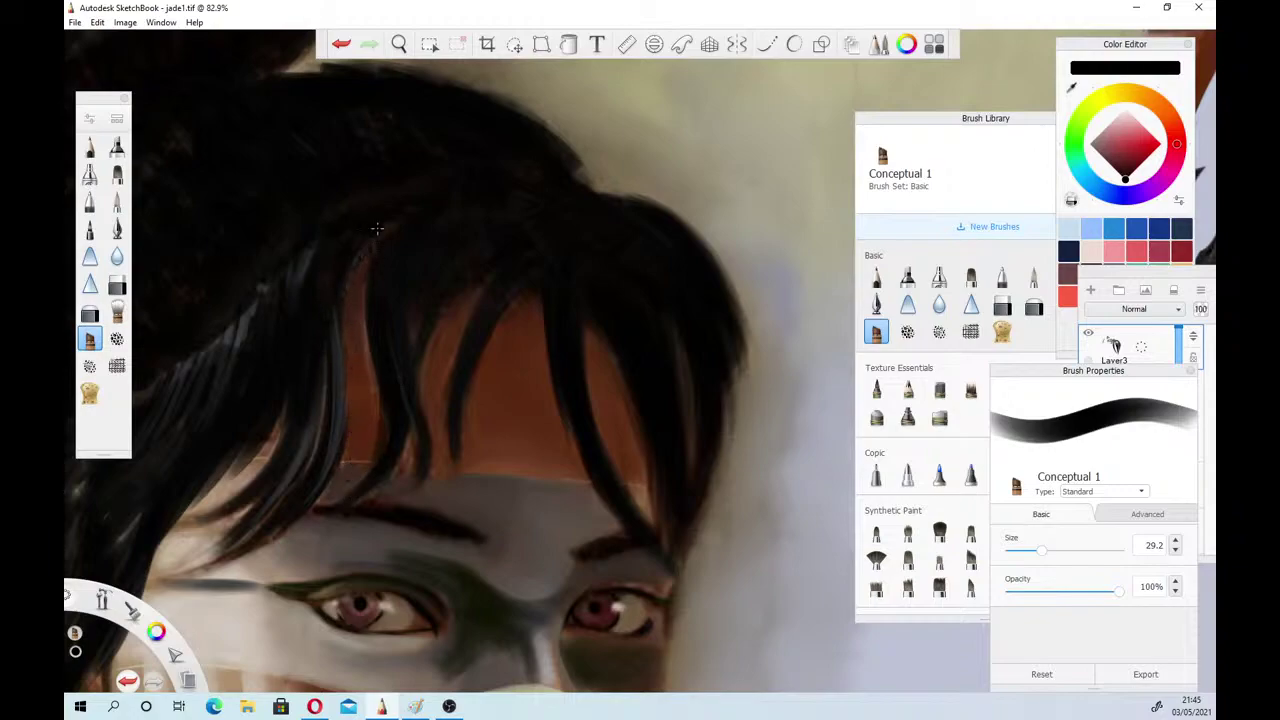
pyautogui.moveTo(380, 226)
pyautogui.mouseDown()
pyautogui.moveTo(346, 292)
pyautogui.moveTo(354, 269)
pyautogui.moveTo(336, 366)
pyautogui.mouseUp()
pyautogui.moveTo(341, 210)
pyautogui.mouseDown()
pyautogui.moveTo(306, 297)
pyautogui.moveTo(208, 400)
pyautogui.mouseUp()
pyautogui.moveTo(226, 336); pyautogui.dragTo(178, 404)
pyautogui.moveTo(203, 354); pyautogui.dragTo(176, 384)
pyautogui.moveTo(252, 309); pyautogui.dragTo(238, 342)
# Add black strands to the hair hanging over the temple beside the near eye
pyautogui.moveTo(234, 446)
pyautogui.mouseDown()
pyautogui.moveTo(181, 514)
pyautogui.moveTo(221, 446)
pyautogui.moveTo(185, 494)
pyautogui.moveTo(154, 570)
pyautogui.mouseUp()
pyautogui.moveTo(202, 494); pyautogui.dragTo(158, 563)
pyautogui.moveTo(206, 443); pyautogui.dragTo(162, 563)
pyautogui.moveTo(212, 450)
pyautogui.mouseDown()
pyautogui.moveTo(172, 552)
pyautogui.moveTo(193, 520)
pyautogui.mouseUp()
pyautogui.moveTo(238, 440); pyautogui.dragTo(211, 505)
pyautogui.moveTo(232, 470)
pyautogui.mouseDown()
pyautogui.moveTo(202, 523)
pyautogui.moveTo(120, 548)
pyautogui.mouseUp()
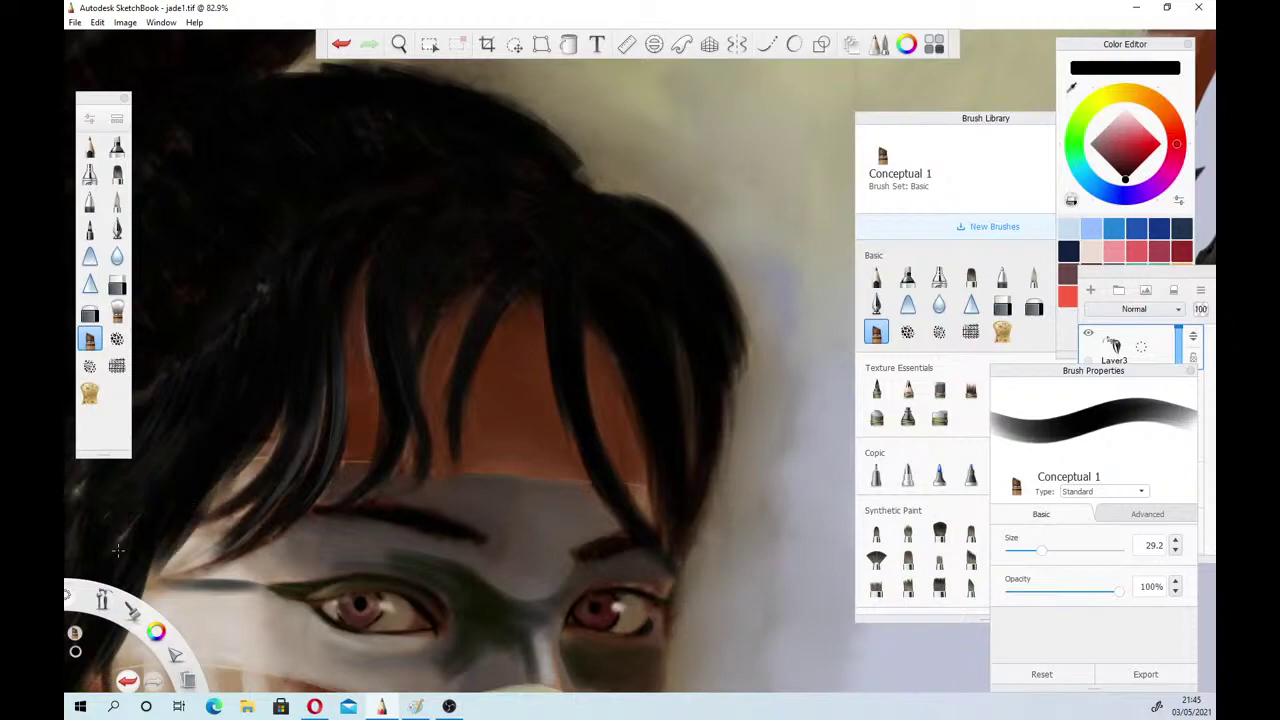
# Fill out the outer edge of the lock hanging beside the cheek with black strokes
pyautogui.click(398, 44)
pyautogui.moveTo(335, 260); pyautogui.dragTo(478, 233)
pyautogui.moveTo(331, 430); pyautogui.dragTo(465, 450)
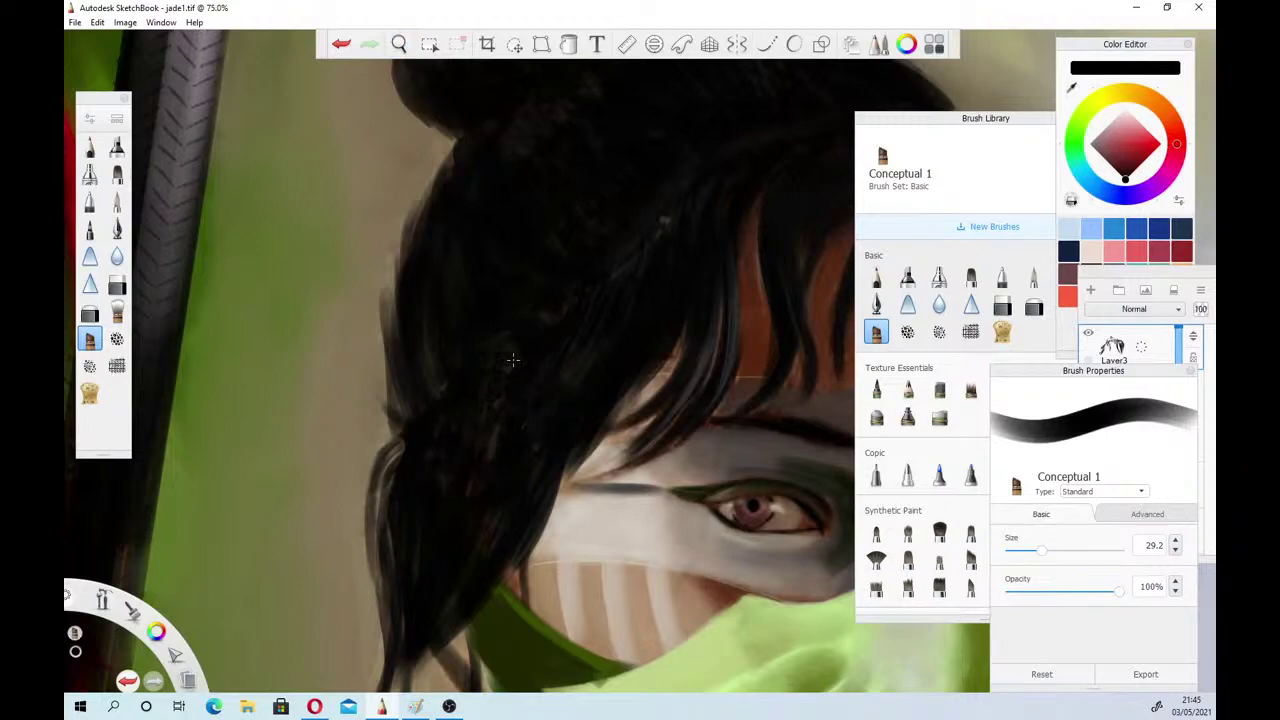
pyautogui.moveTo(404, 438); pyautogui.dragTo(366, 534)
pyautogui.moveTo(392, 476); pyautogui.dragTo(372, 632)
pyautogui.moveTo(394, 526); pyautogui.dragTo(391, 608)
pyautogui.moveTo(397, 630); pyautogui.dragTo(378, 674)
# Paint black along the outer contour of the hair up to the bun, and darken the side lock's inner edge
pyautogui.moveTo(418, 380); pyautogui.dragTo(394, 416)
pyautogui.moveTo(398, 304); pyautogui.dragTo(388, 374)
pyautogui.moveTo(398, 282); pyautogui.dragTo(390, 320)
pyautogui.moveTo(413, 235); pyautogui.dragTo(409, 250)
pyautogui.moveTo(460, 132); pyautogui.dragTo(442, 175)
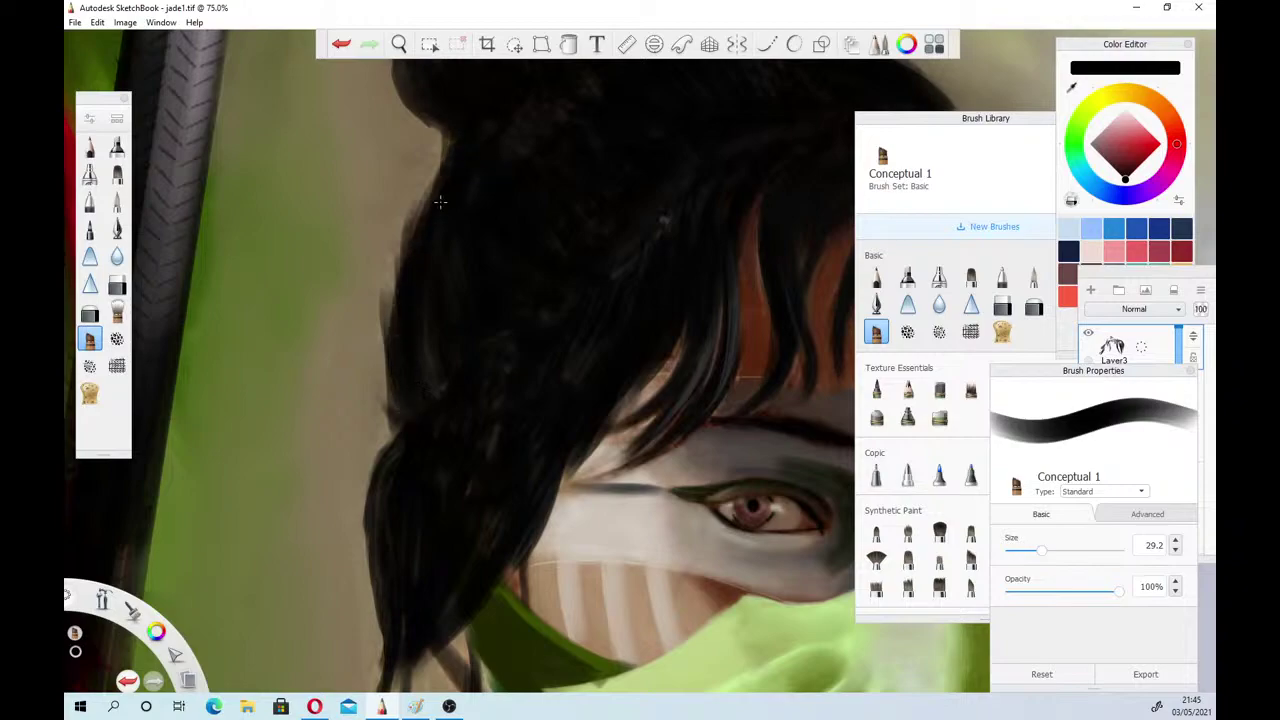
pyautogui.moveTo(452, 128); pyautogui.dragTo(437, 158)
pyautogui.moveTo(594, 438); pyautogui.dragTo(440, 645)
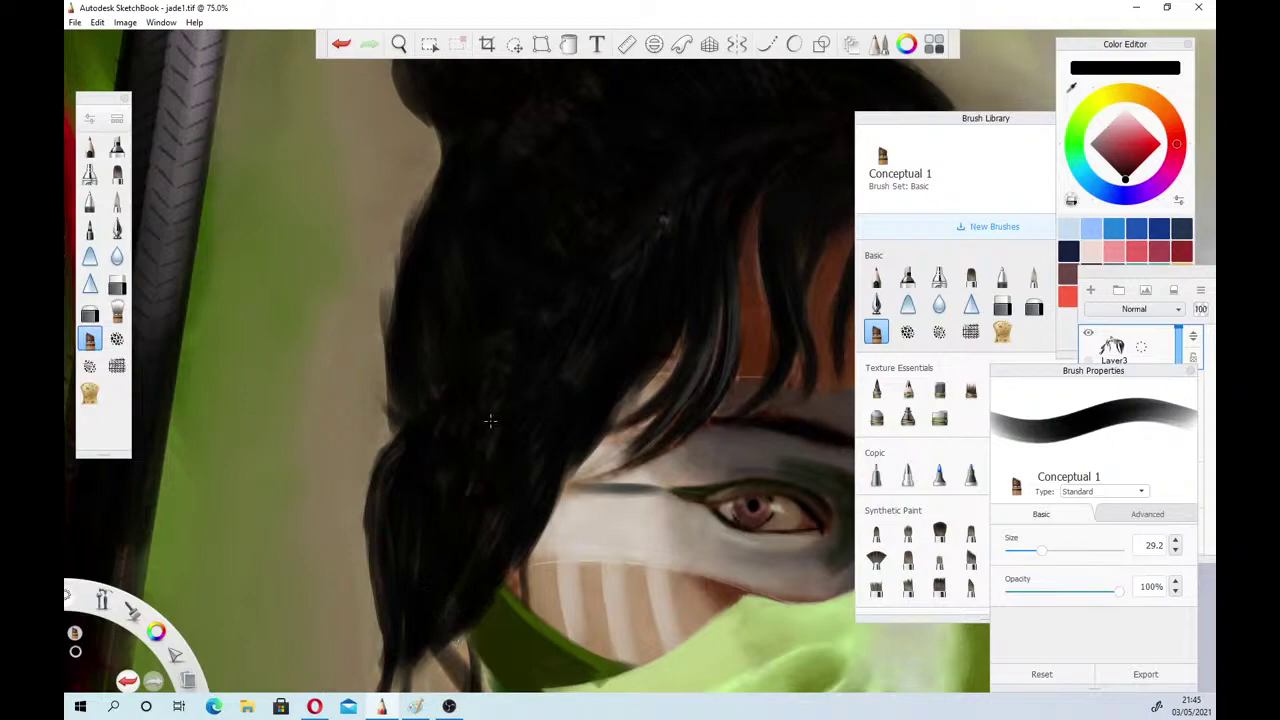
# Activate Layer4 and set the Wash smudge brush to size 4.0 for detail work on the near eye
pyautogui.click(399, 44)
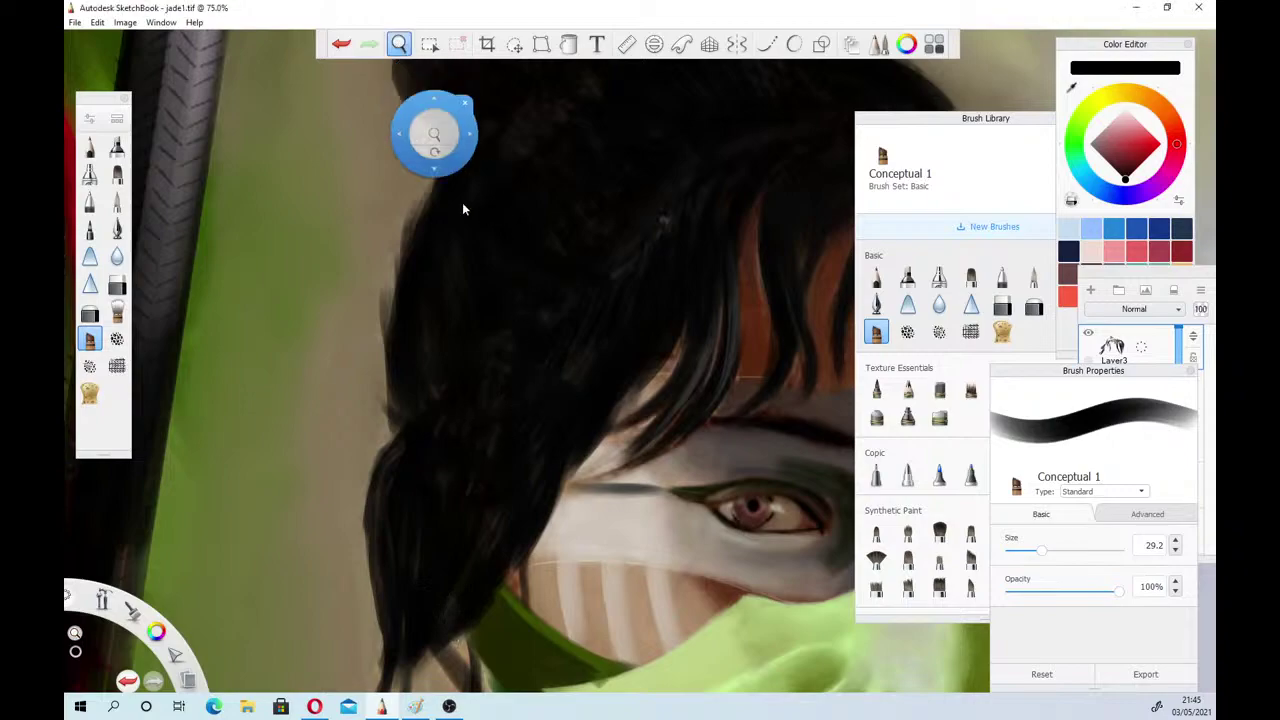
pyautogui.moveTo(552, 388); pyautogui.dragTo(569, 363)
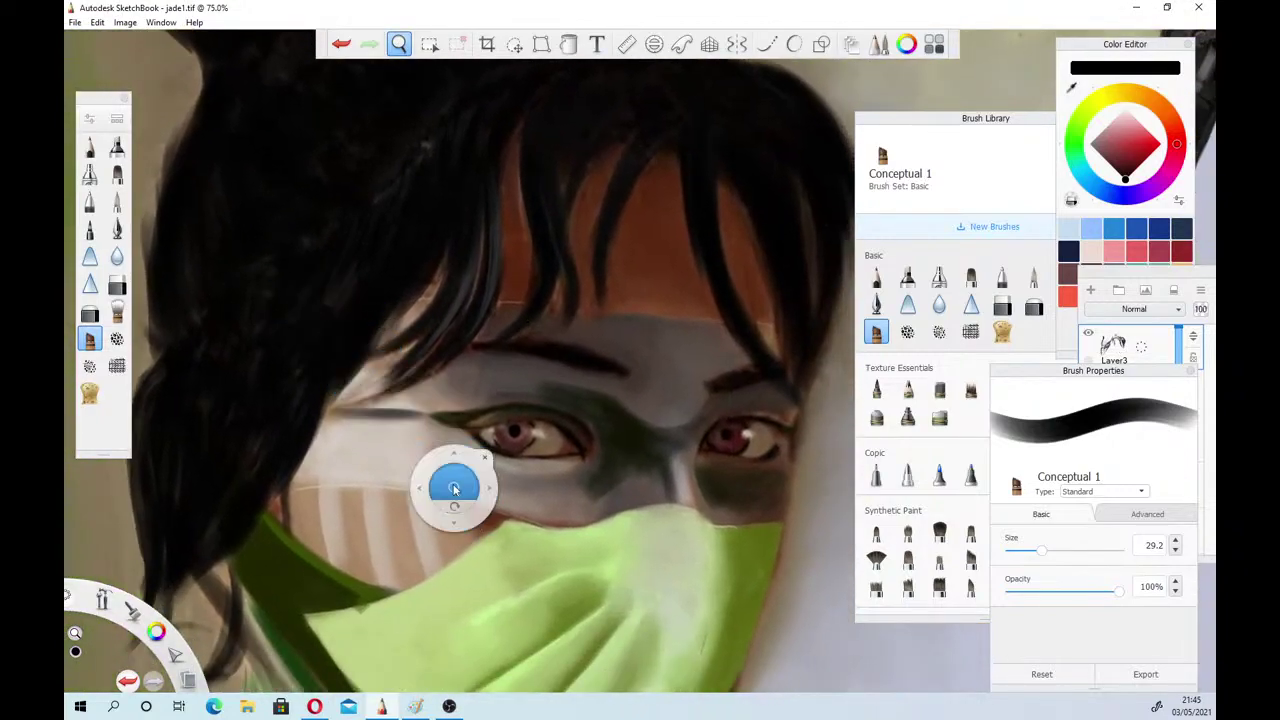
pyautogui.moveTo(455, 498); pyautogui.dragTo(455, 511)
pyautogui.moveTo(494, 452); pyautogui.dragTo(636, 532)
pyautogui.click(592, 447)
pyautogui.click(117, 312)
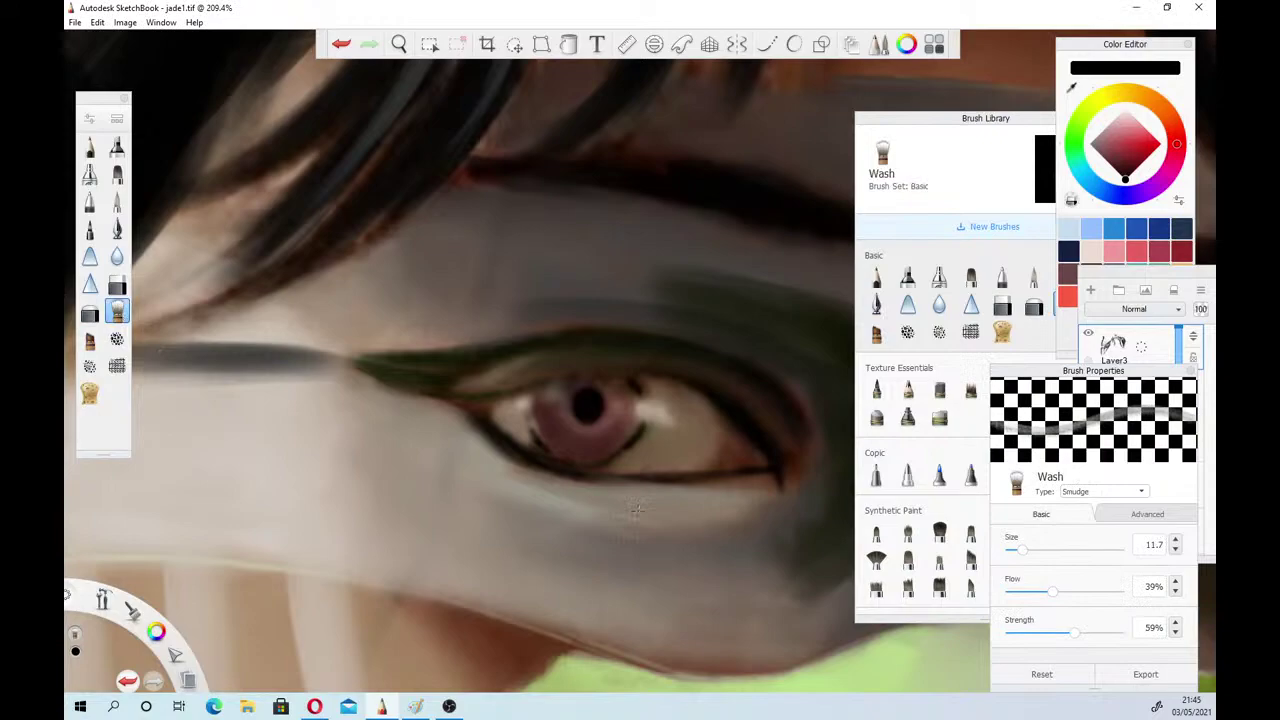
pyautogui.click(1088, 436)
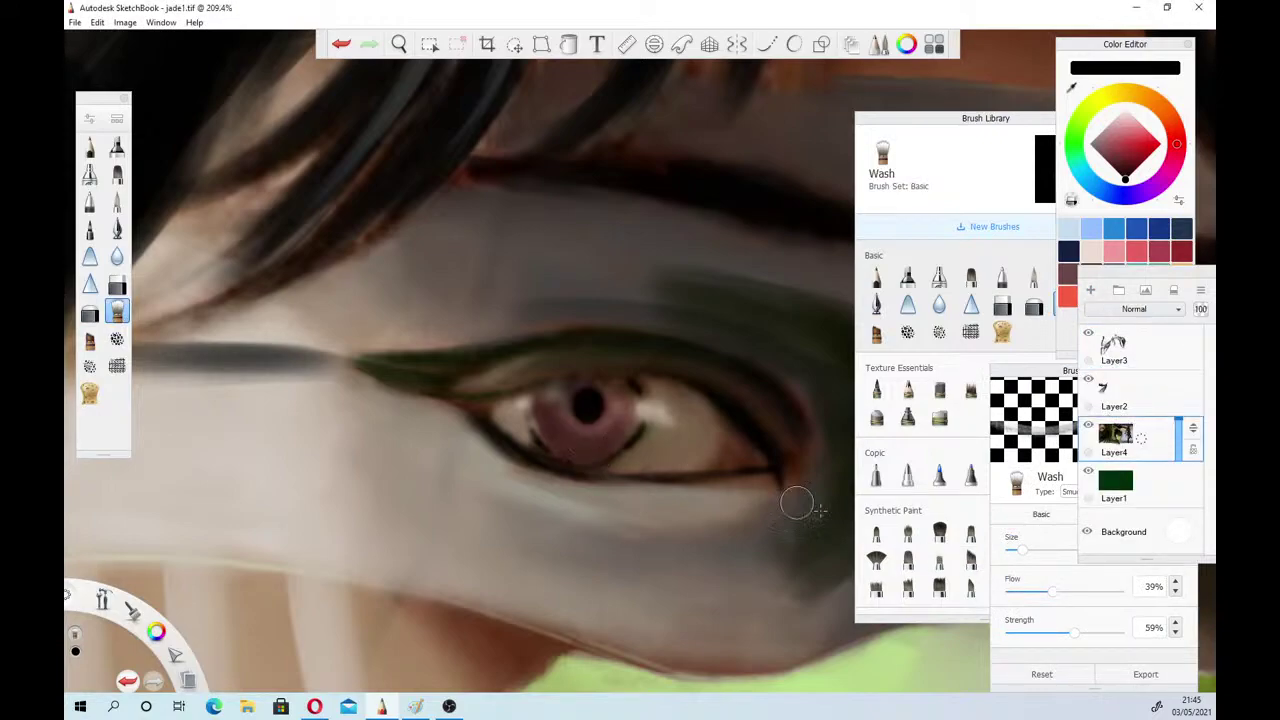
pyautogui.click(1010, 550)
pyautogui.moveTo(1004, 372); pyautogui.dragTo(882, 296)
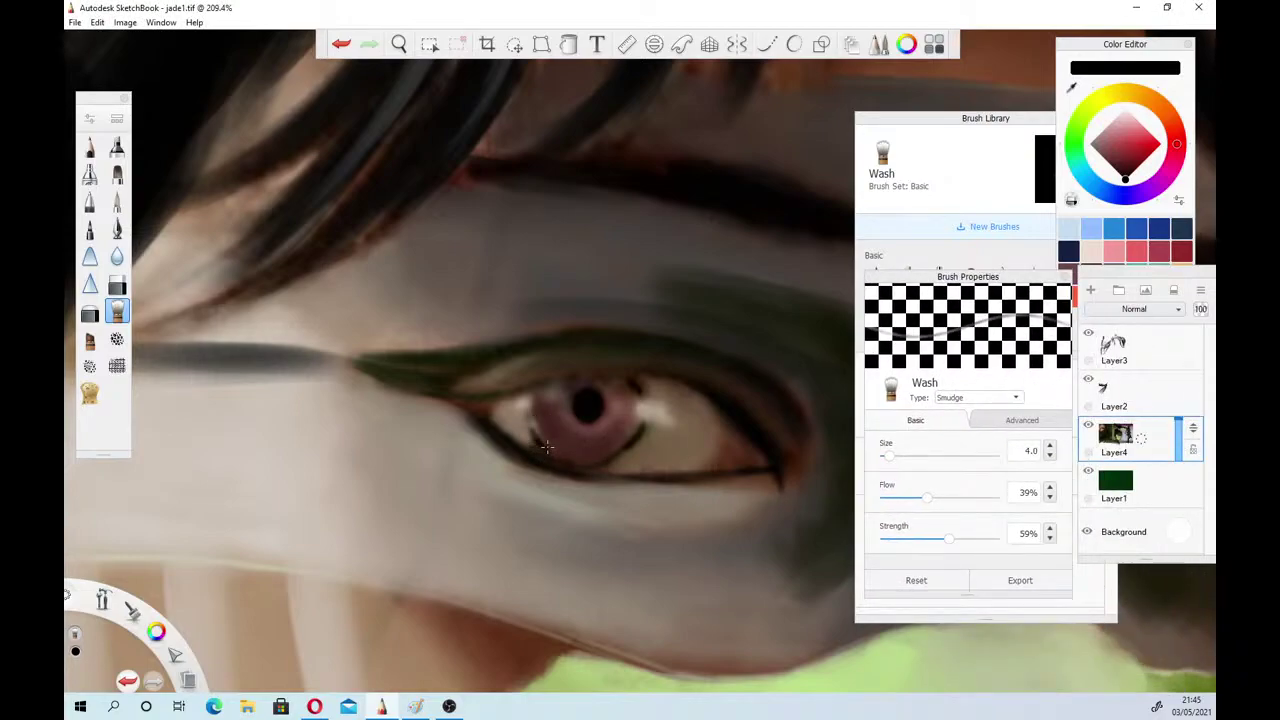
# Smudge the iris outline smooth and draw out the outer tip of the green eyeliner
pyautogui.moveTo(547, 447); pyautogui.dragTo(530, 400)
pyautogui.moveTo(536, 423); pyautogui.dragTo(526, 399)
pyautogui.moveTo(629, 388)
pyautogui.mouseDown()
pyautogui.moveTo(637, 432)
pyautogui.moveTo(613, 456)
pyautogui.moveTo(638, 438)
pyautogui.moveTo(591, 466)
pyautogui.moveTo(640, 430)
pyautogui.moveTo(624, 446)
pyautogui.moveTo(645, 418)
pyautogui.moveTo(603, 460)
pyautogui.moveTo(636, 407)
pyautogui.mouseUp()
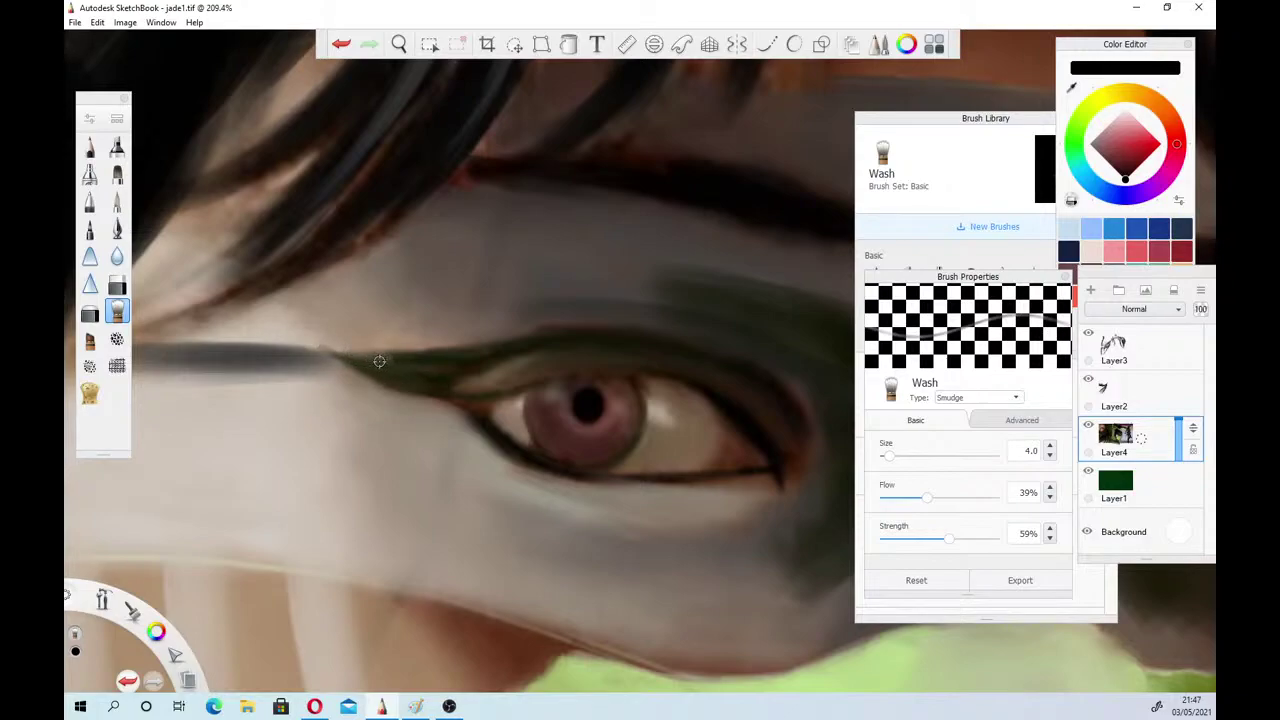
pyautogui.moveTo(342, 353); pyautogui.dragTo(414, 359)
# Write BRB on the cheek below the eyeliner tip with the black Pencil
pyautogui.click(90, 147)
pyautogui.moveTo(272, 427)
pyautogui.mouseDown()
pyautogui.moveTo(258, 455)
pyautogui.moveTo(281, 439)
pyautogui.moveTo(262, 462)
pyautogui.moveTo(346, 490)
pyautogui.moveTo(344, 506)
pyautogui.mouseUp()
pyautogui.moveTo(354, 460); pyautogui.dragTo(336, 508)
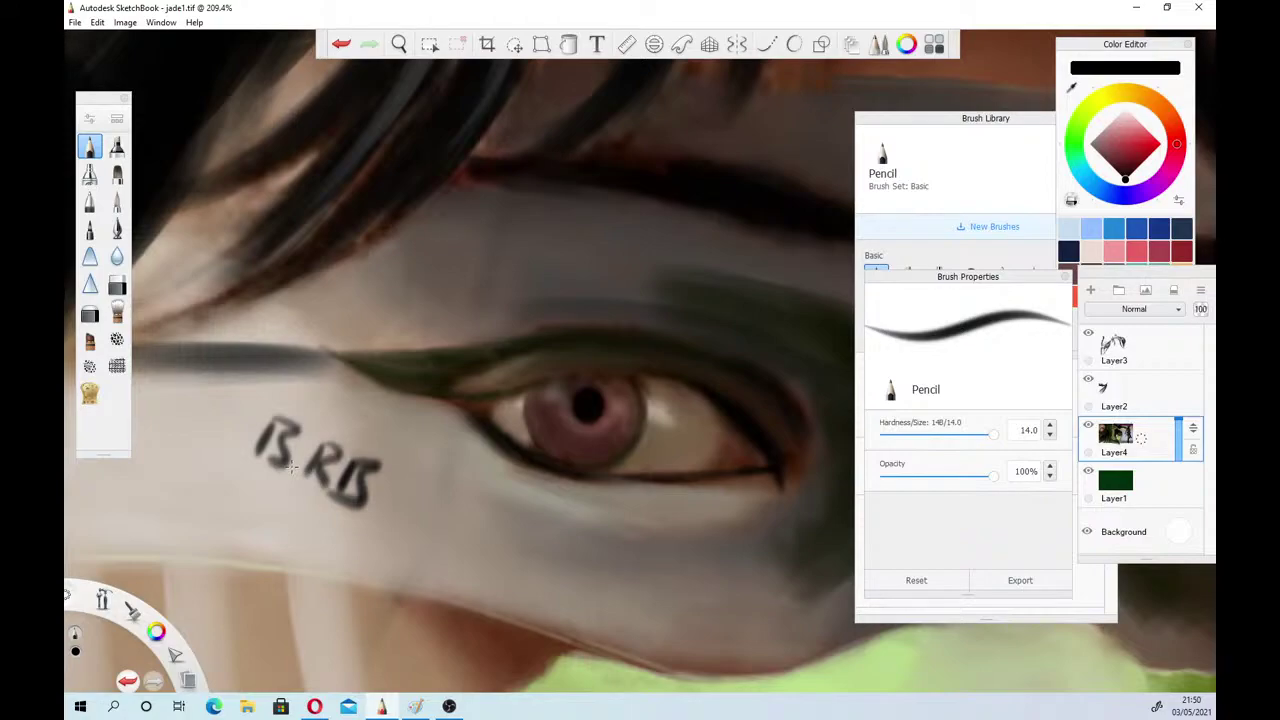
# Undo the BRB lettering on the cheek stroke by stroke
pyautogui.click(399, 44)
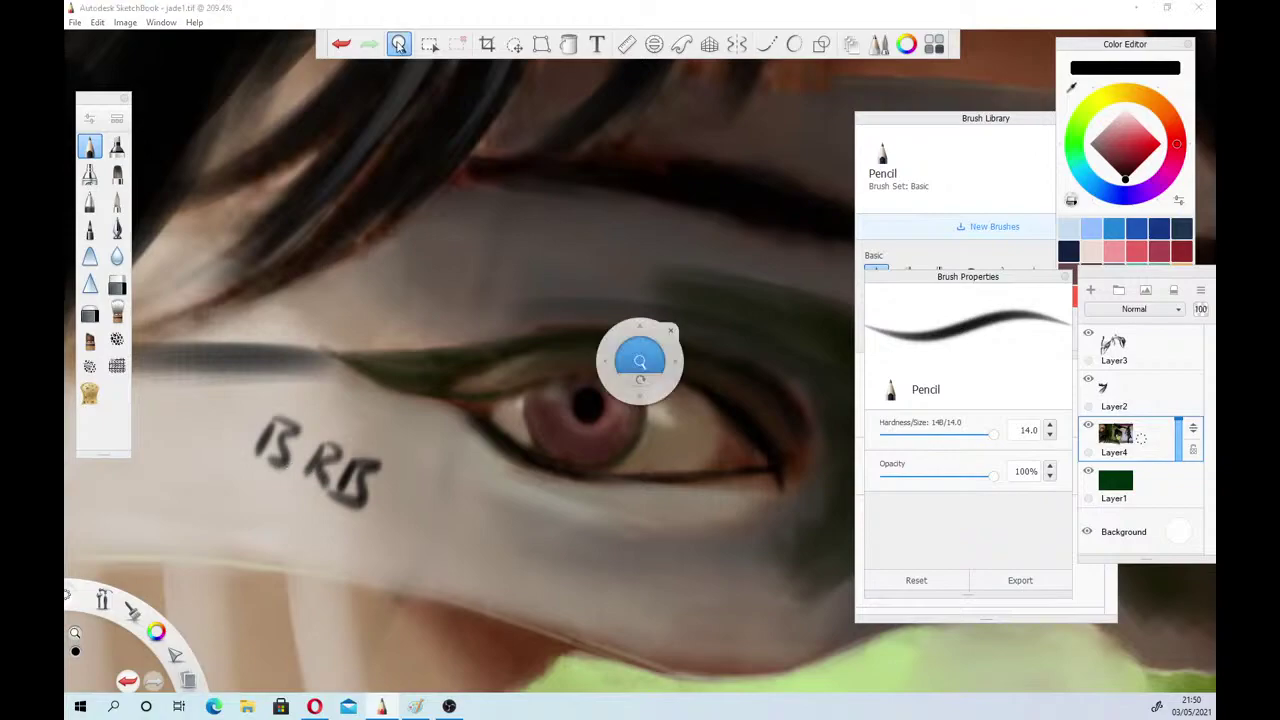
pyautogui.moveTo(363, 397); pyautogui.dragTo(382, 447)
pyautogui.click(366, 472)
pyautogui.hotkey('ctrl', 'z')
pyautogui.hotkey('ctrl', 'z')
pyautogui.hotkey('ctrl', 'z')
pyautogui.hotkey('ctrl', 'z')
pyautogui.hotkey('ctrl', 'z')
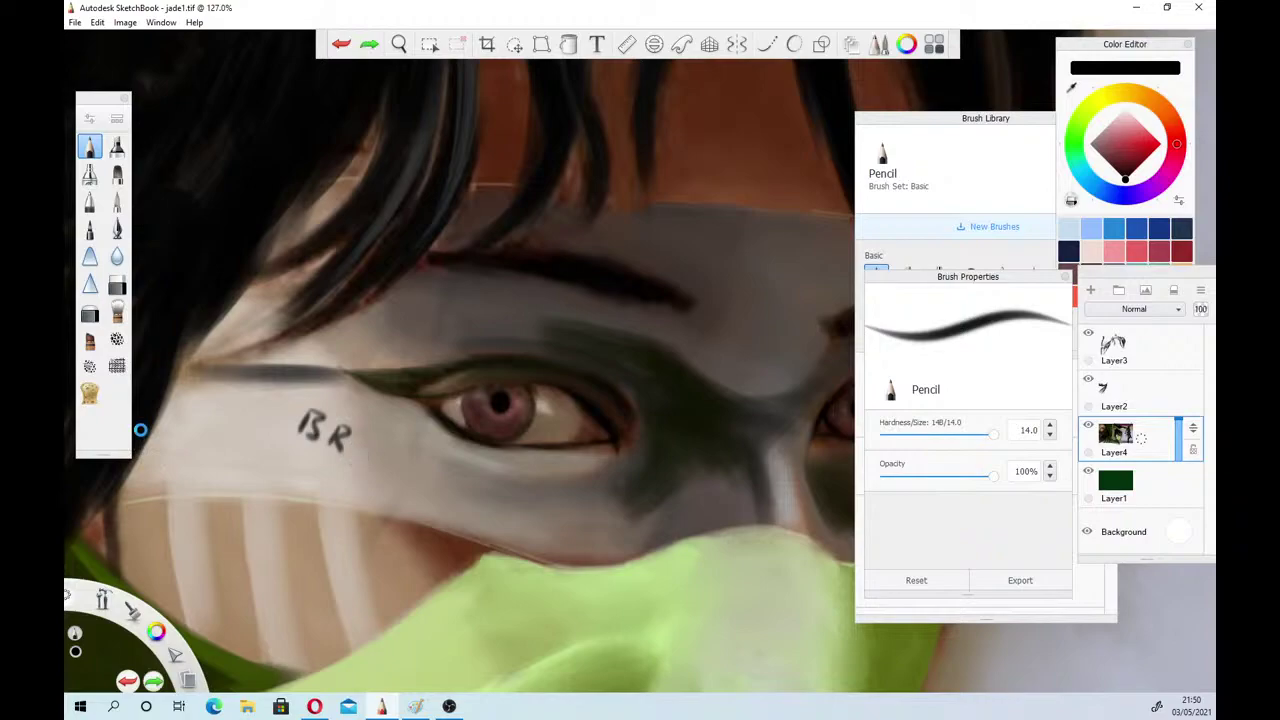
pyautogui.hotkey('ctrl', 'z')
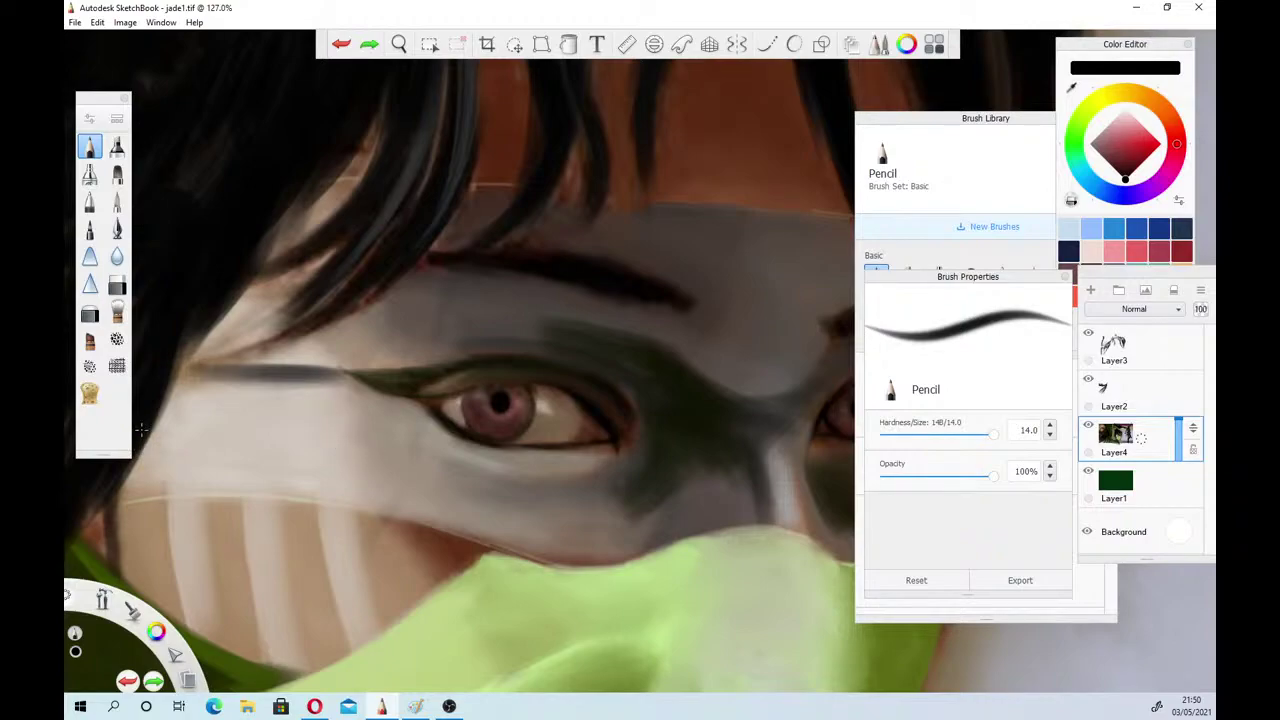
# Blend the dark green face paint between the near eye and the nose with the Wash brush at size 15.6
pyautogui.click(117, 313)
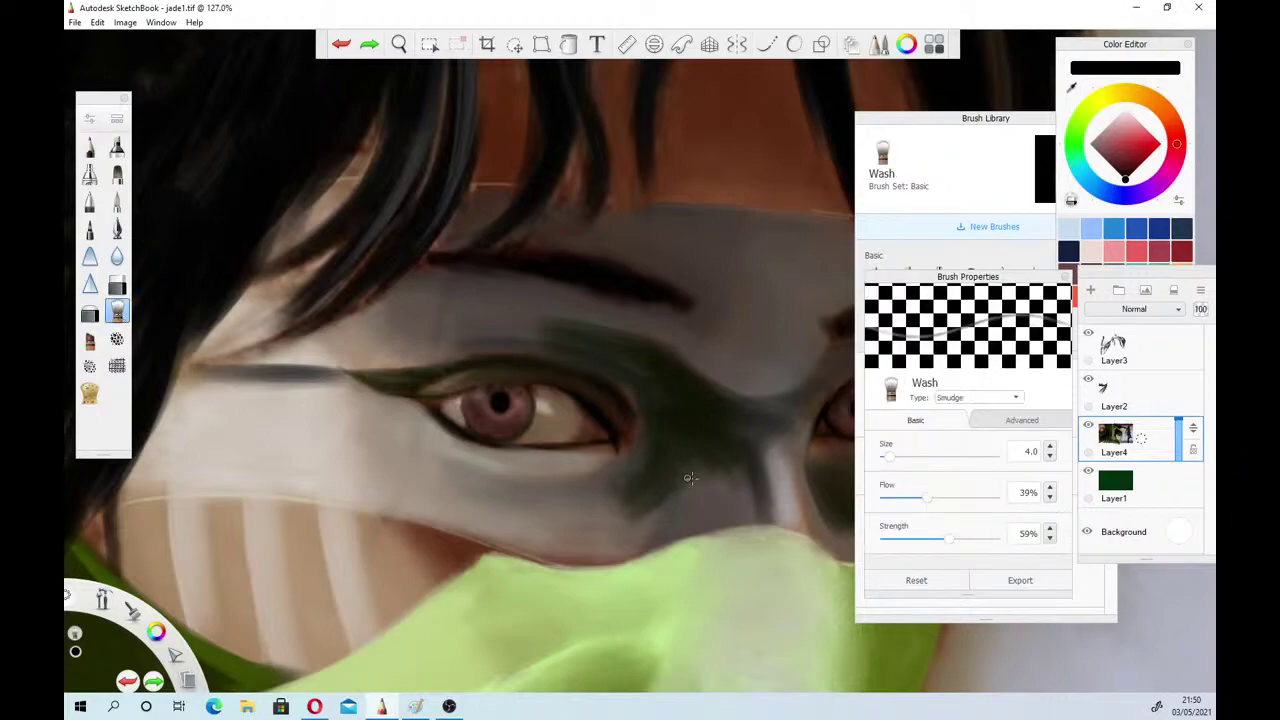
pyautogui.click(902, 456)
pyautogui.moveTo(664, 494)
pyautogui.mouseDown()
pyautogui.moveTo(720, 486)
pyautogui.moveTo(717, 460)
pyautogui.moveTo(672, 481)
pyautogui.mouseUp()
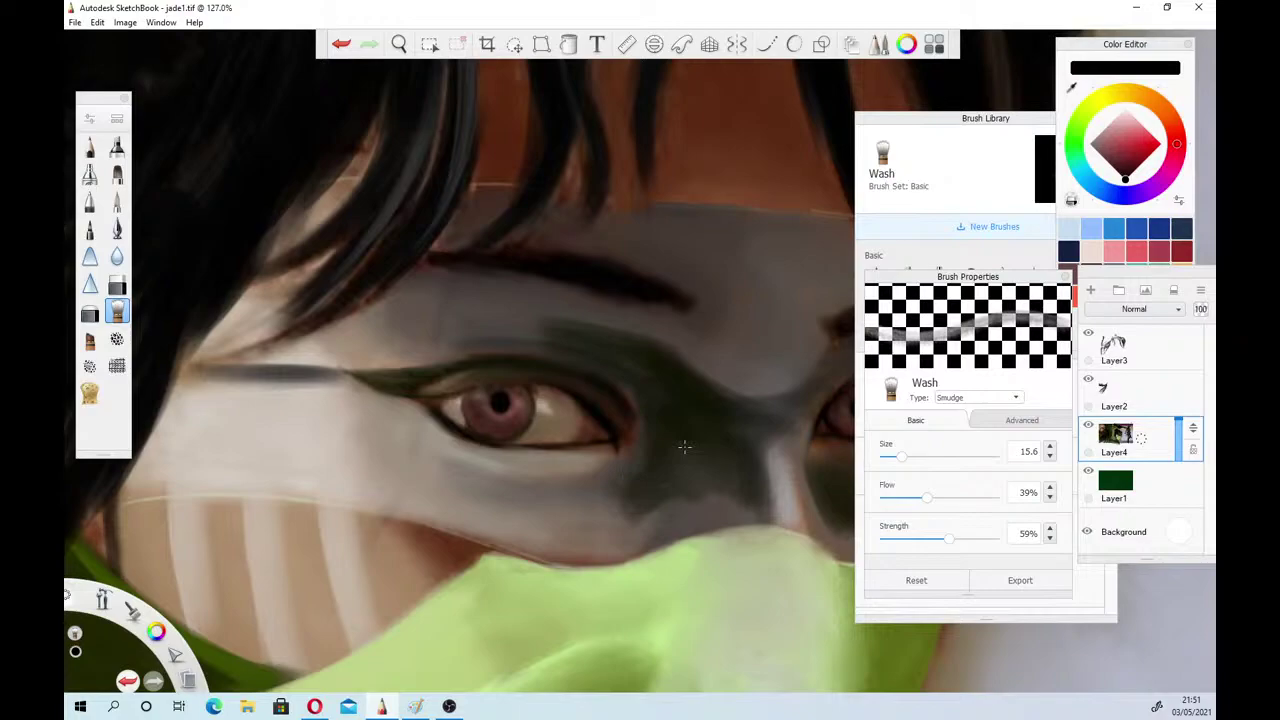
pyautogui.moveTo(632, 497)
pyautogui.mouseDown()
pyautogui.moveTo(609, 515)
pyautogui.moveTo(638, 526)
pyautogui.moveTo(606, 520)
pyautogui.moveTo(588, 546)
pyautogui.mouseUp()
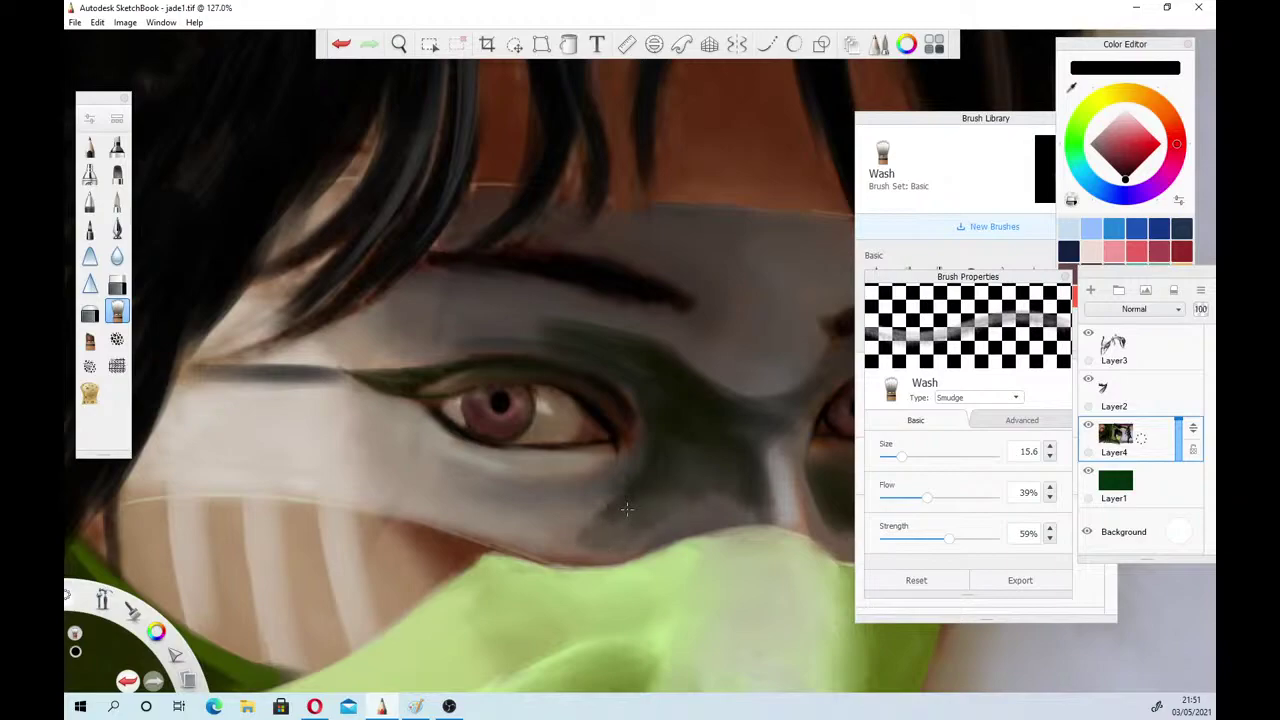
pyautogui.moveTo(610, 487); pyautogui.dragTo(644, 466)
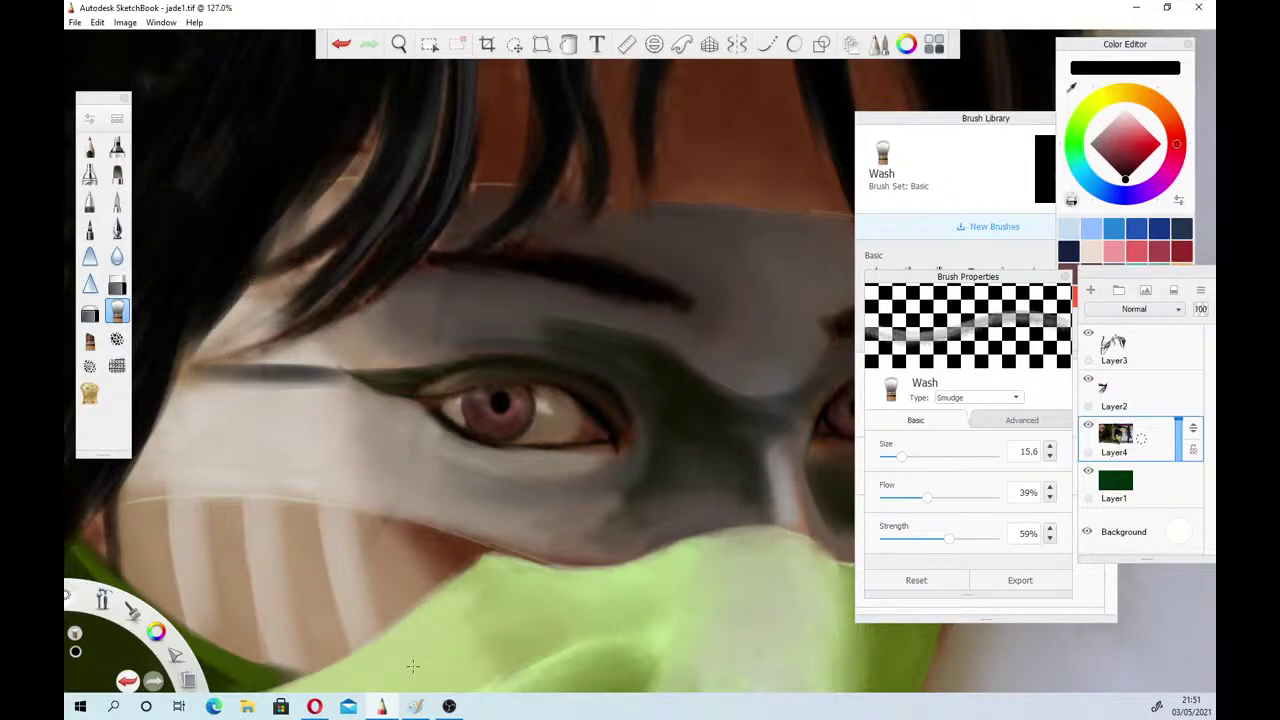
pyautogui.click(449, 706)
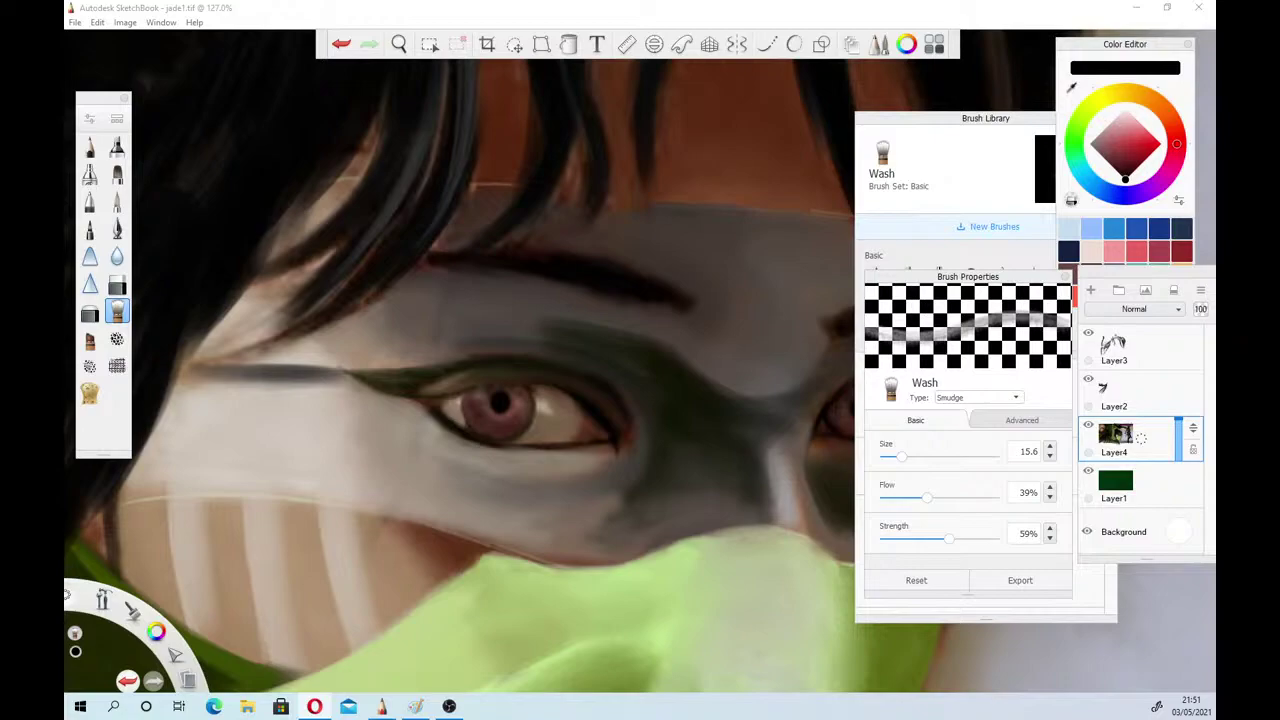
pyautogui.click(90, 147)
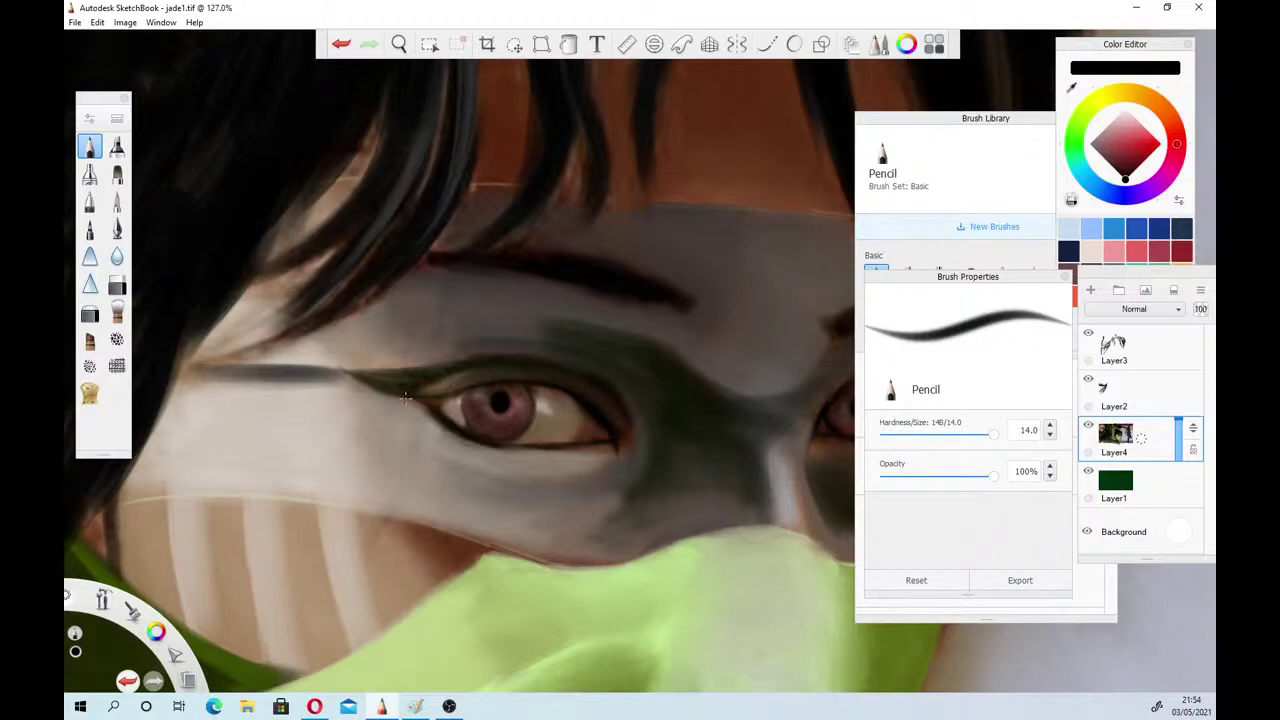
pyautogui.click(398, 44)
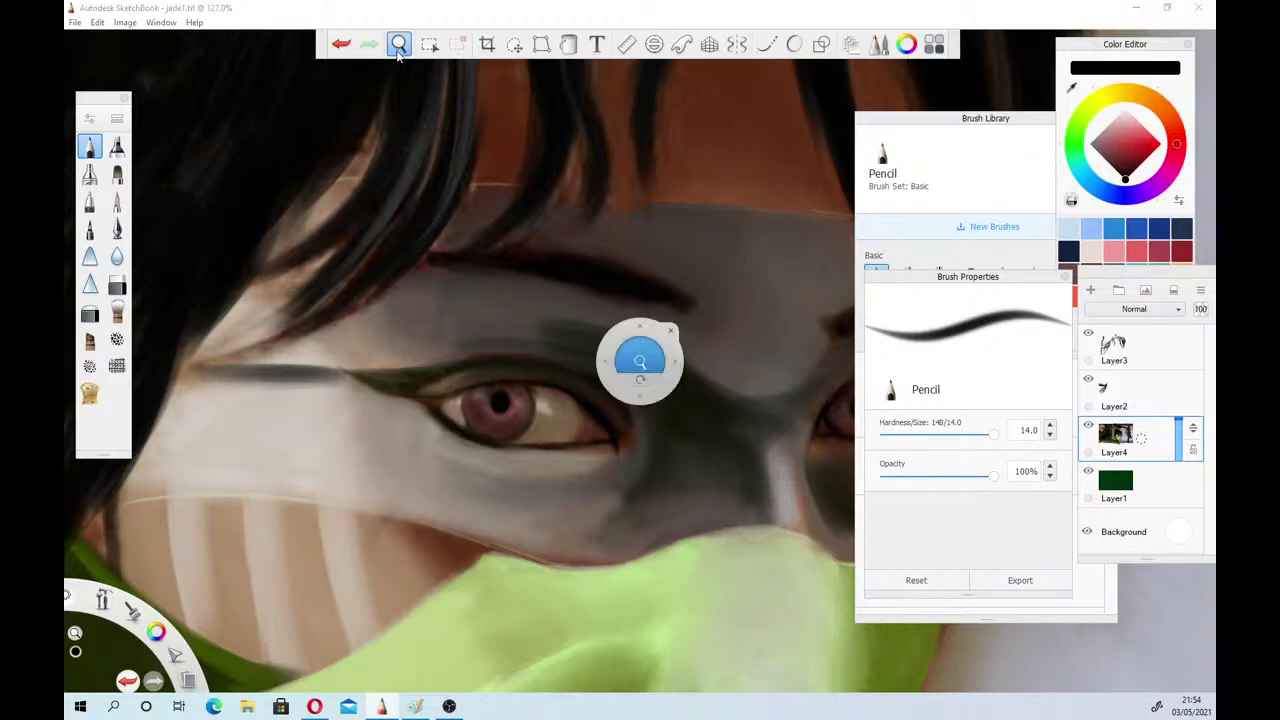
pyautogui.moveTo(428, 410); pyautogui.dragTo(470, 483)
pyautogui.moveTo(496, 402); pyautogui.dragTo(535, 415)
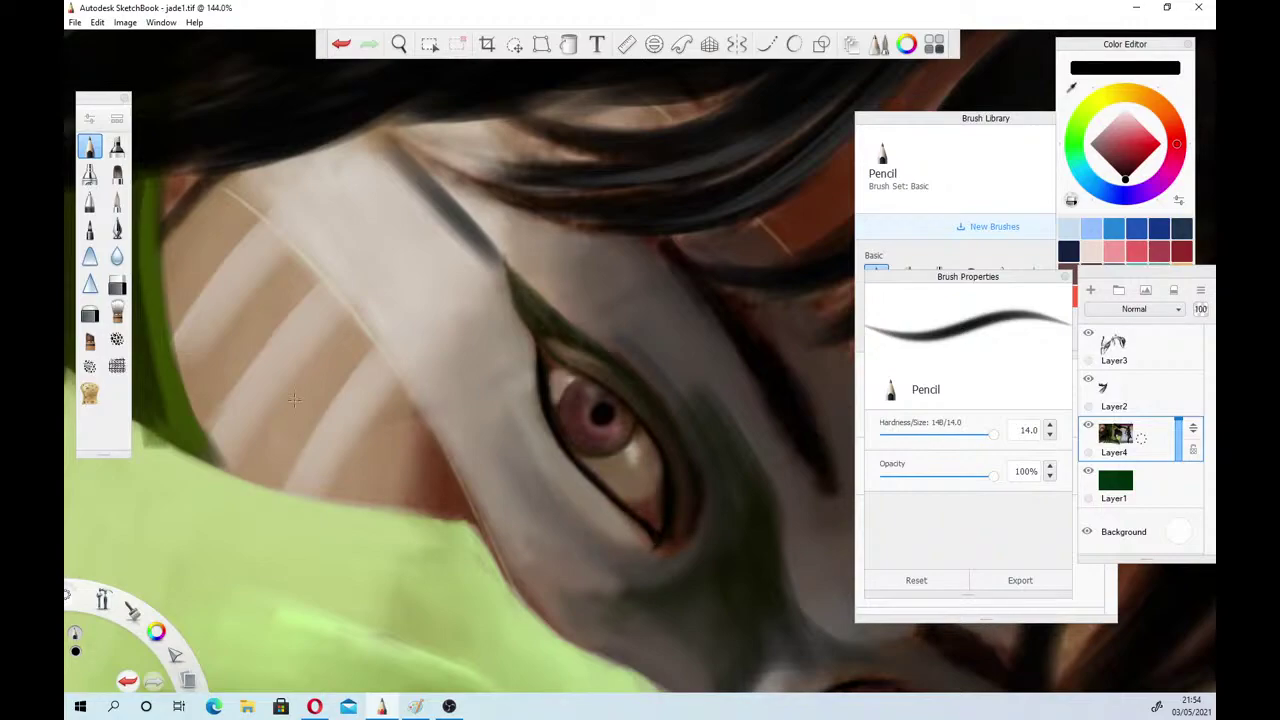
# Sample the brown of the near upper eyelid and set the Conceptual 1 brush to size 7.2 with 66% opacity
pyautogui.click(399, 45)
pyautogui.moveTo(472, 416); pyautogui.dragTo(470, 478)
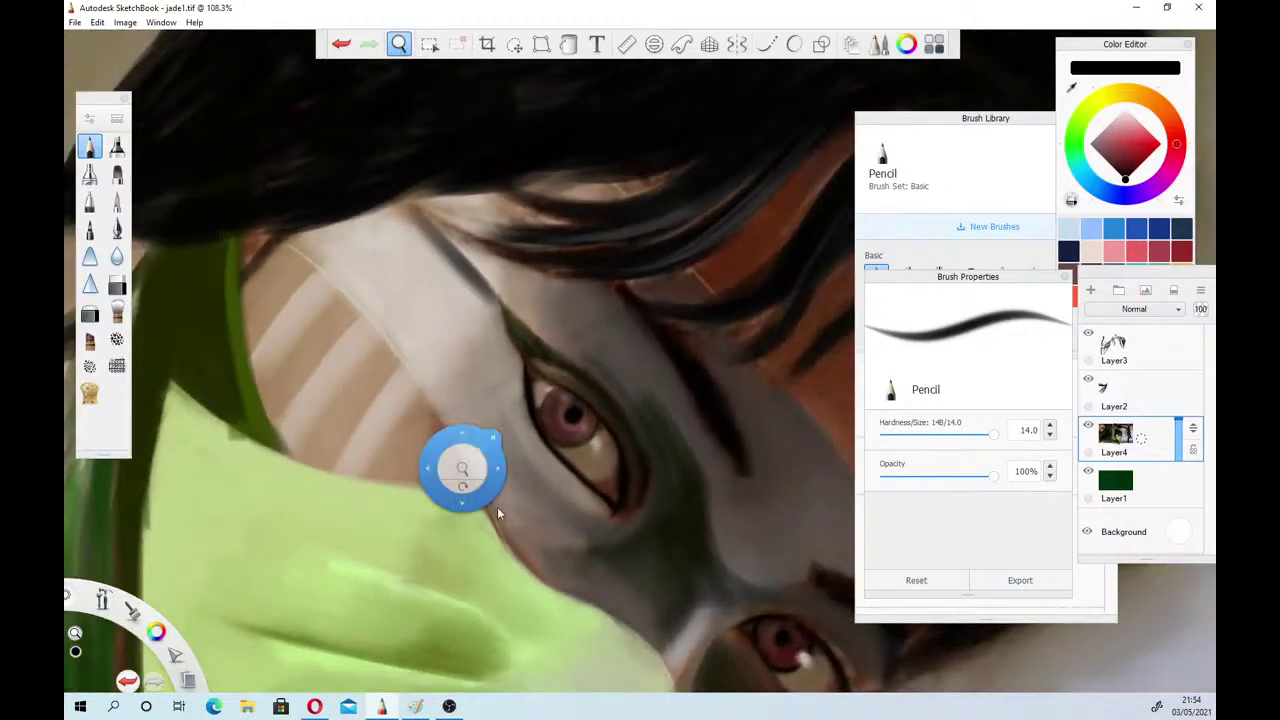
pyautogui.moveTo(505, 522); pyautogui.dragTo(601, 571)
pyautogui.moveTo(573, 459); pyautogui.dragTo(599, 466)
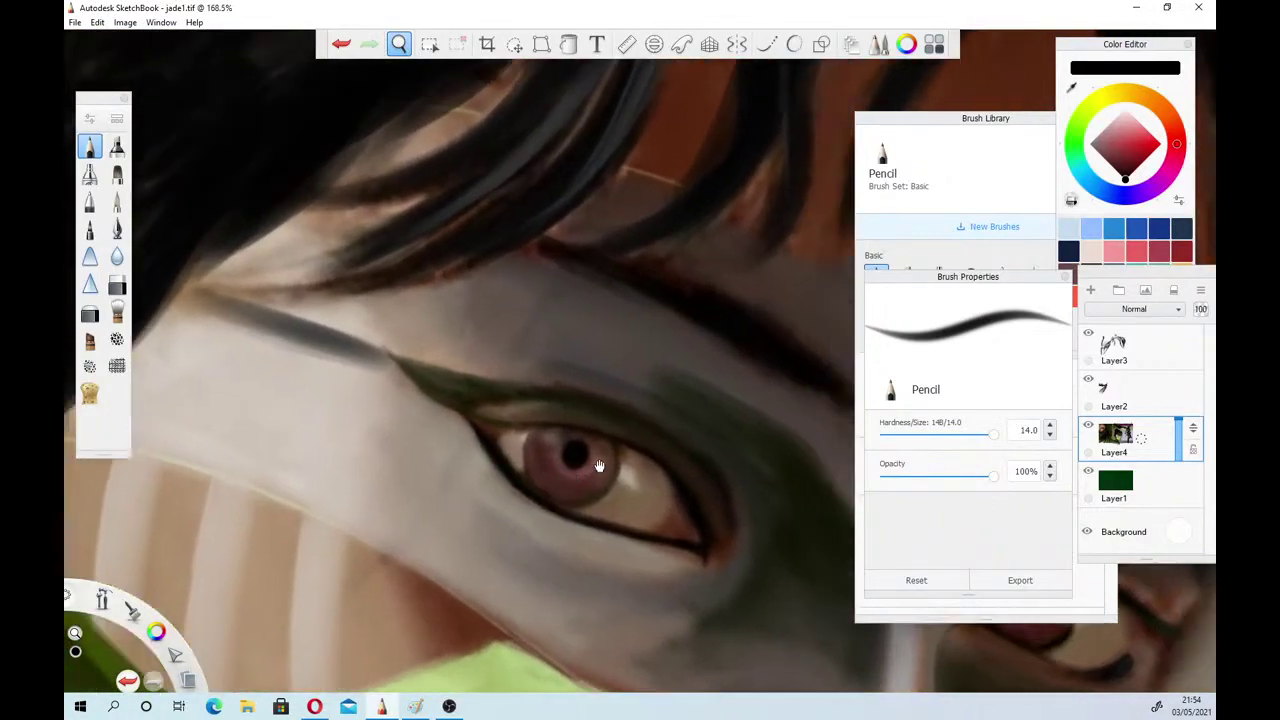
pyautogui.press('space')
pyautogui.moveTo(534, 504); pyautogui.dragTo(449, 529)
pyautogui.click(117, 313)
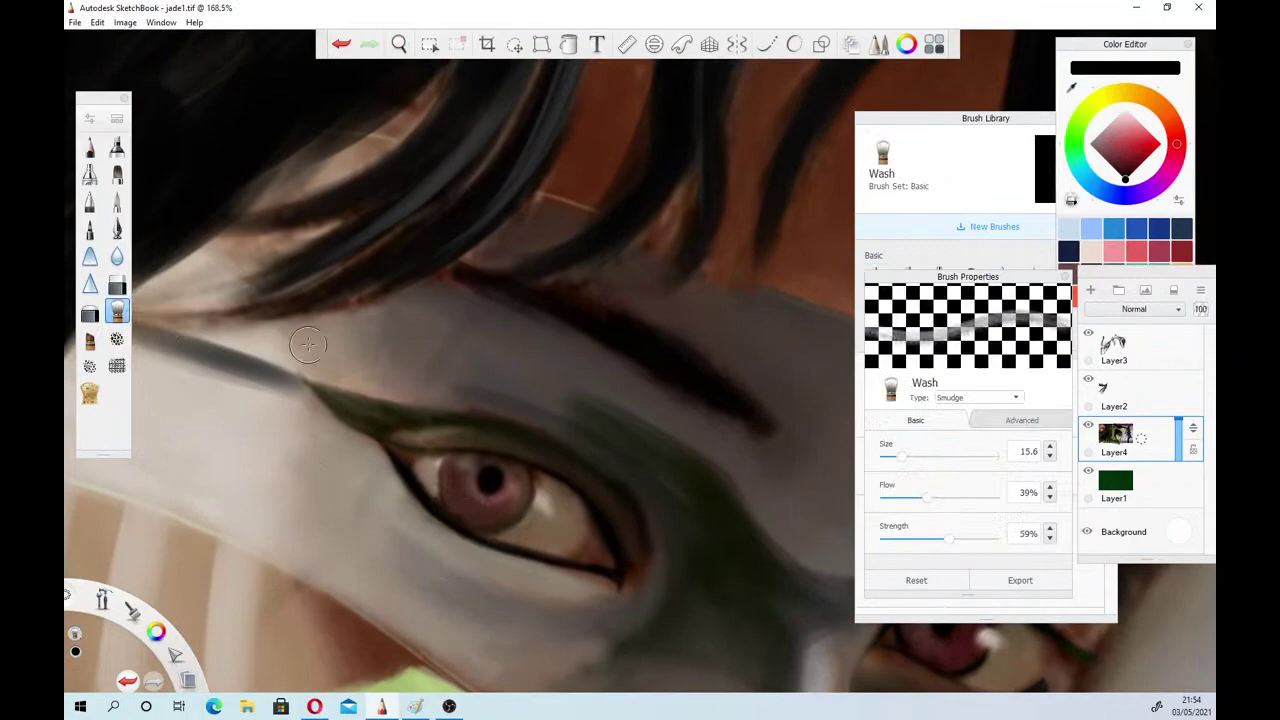
pyautogui.click(1071, 88)
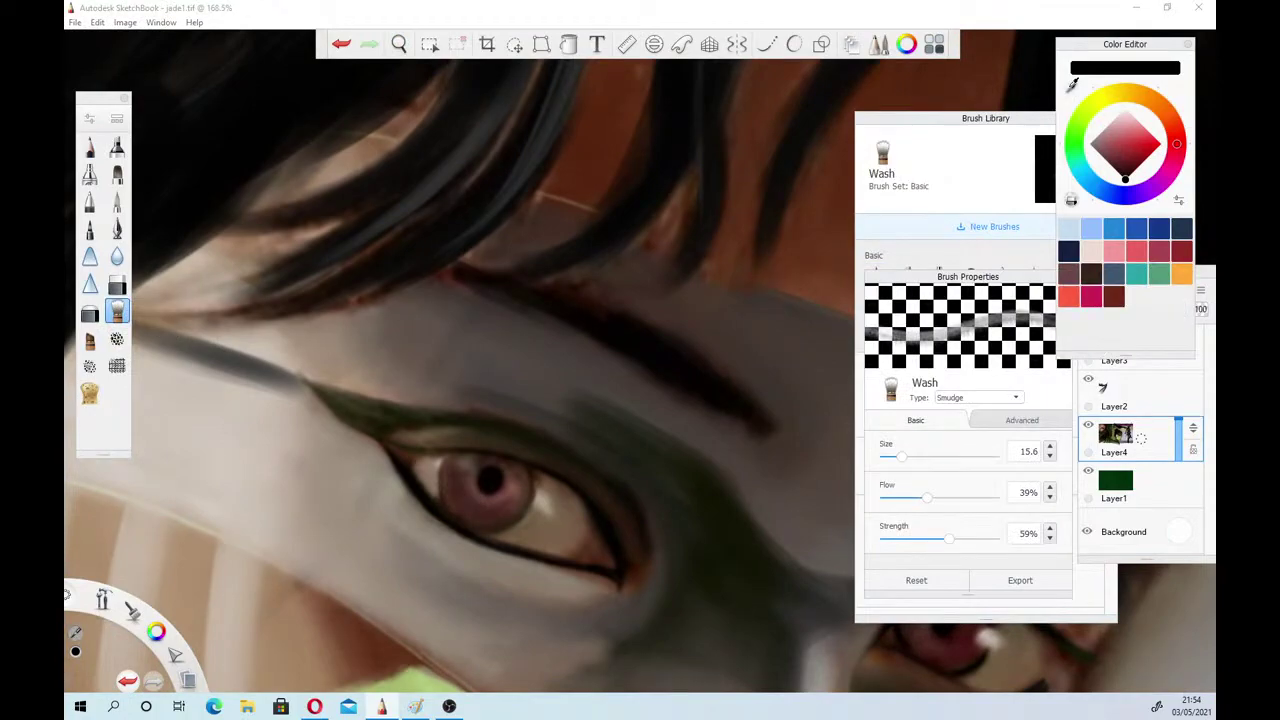
pyautogui.click(414, 431)
pyautogui.click(90, 340)
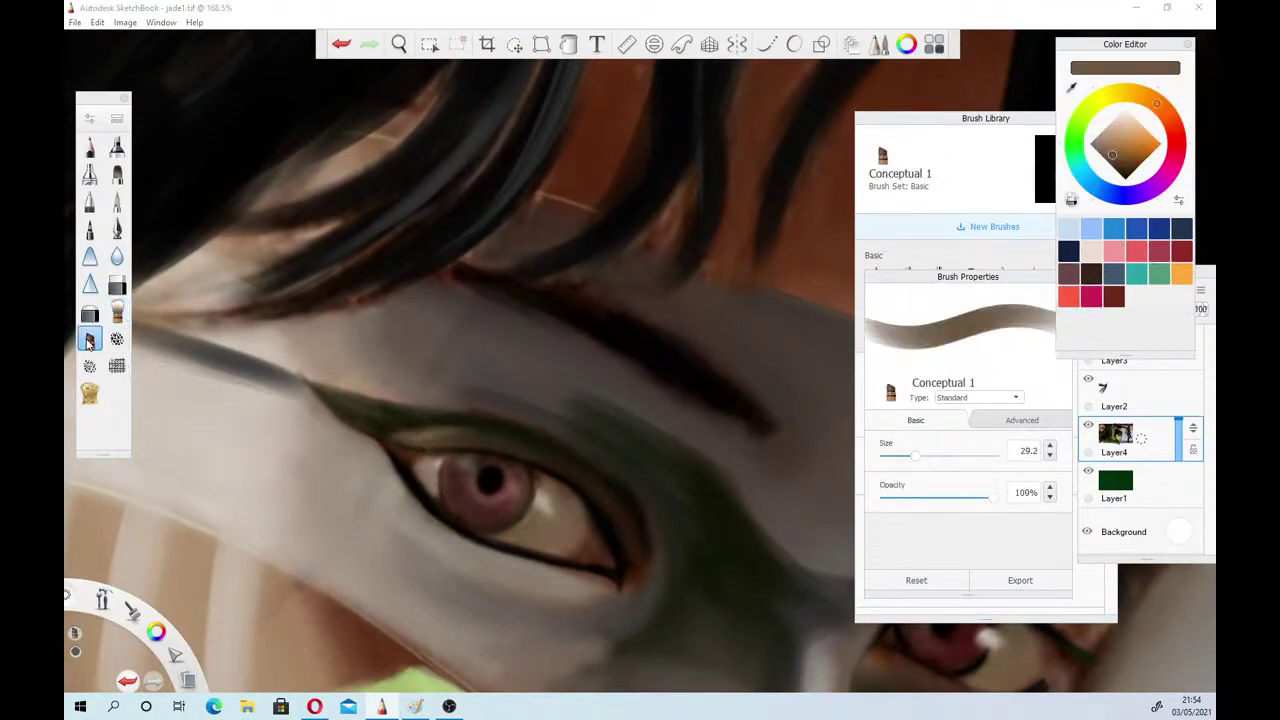
pyautogui.moveTo(913, 457); pyautogui.dragTo(903, 461)
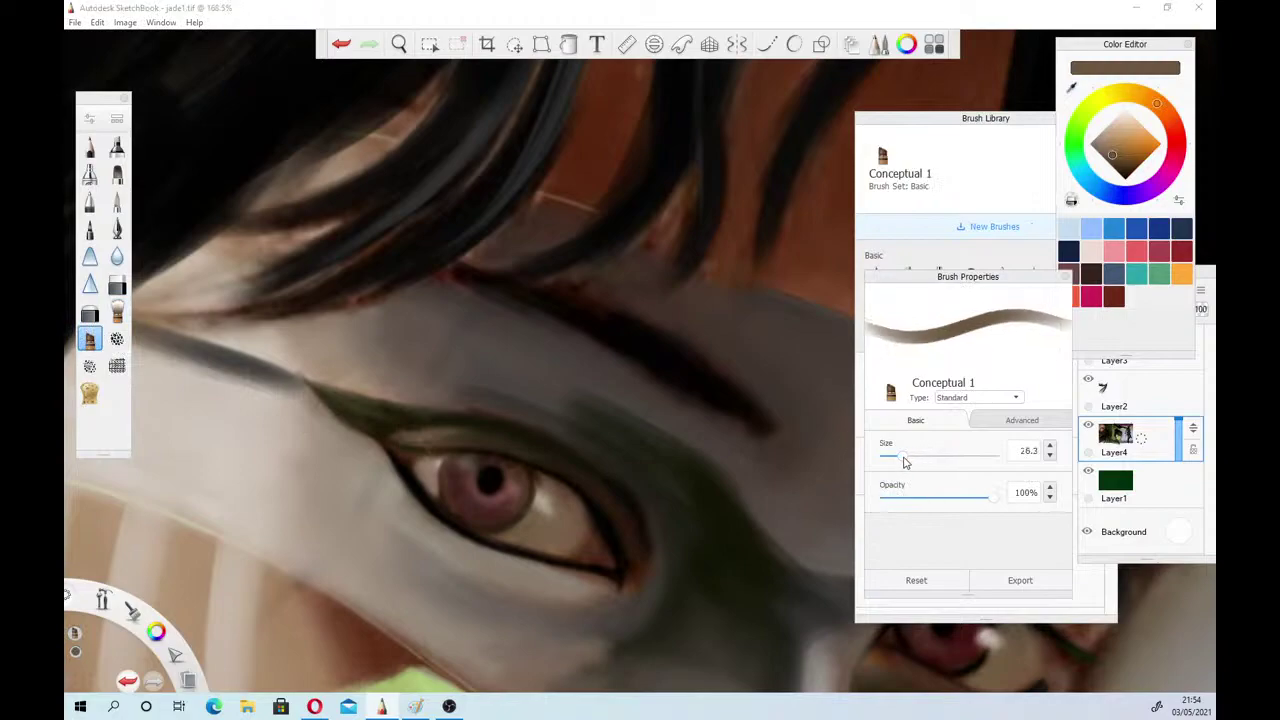
pyautogui.click(958, 498)
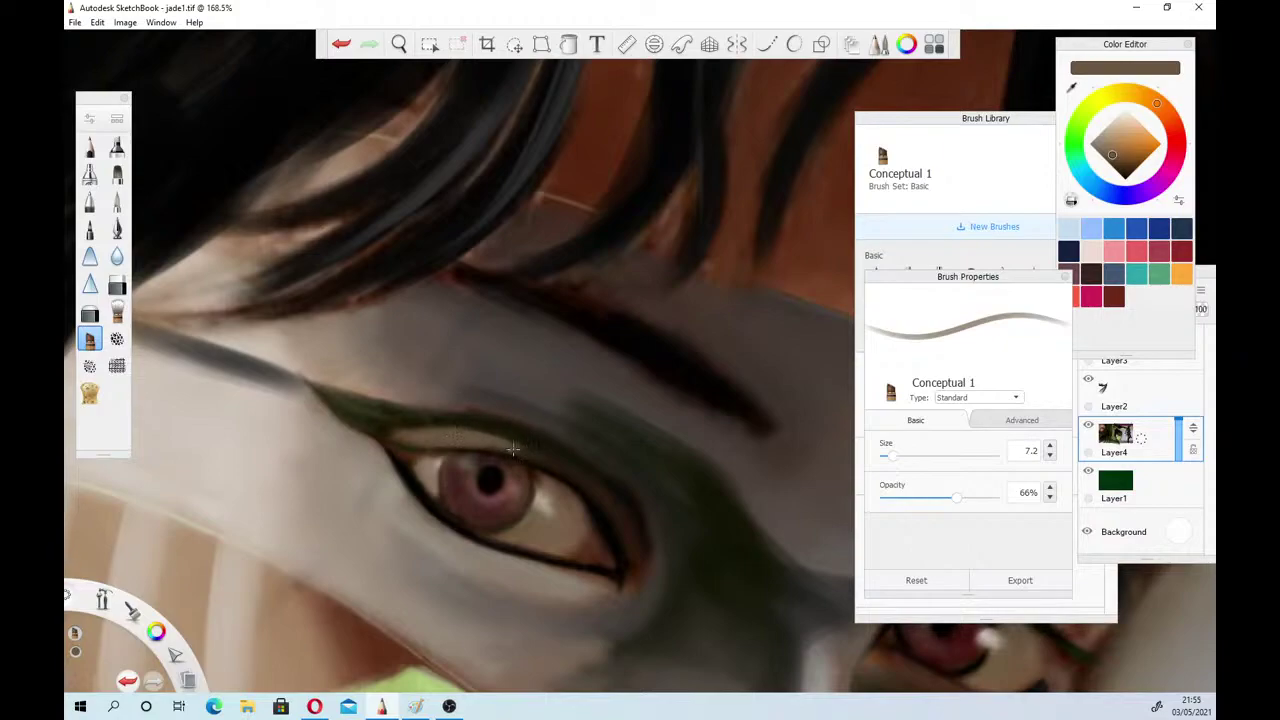
# Blend the near eye's upper eyelid with the Wash brush at size 5.9
pyautogui.click(117, 313)
pyautogui.moveTo(903, 459); pyautogui.dragTo(888, 457)
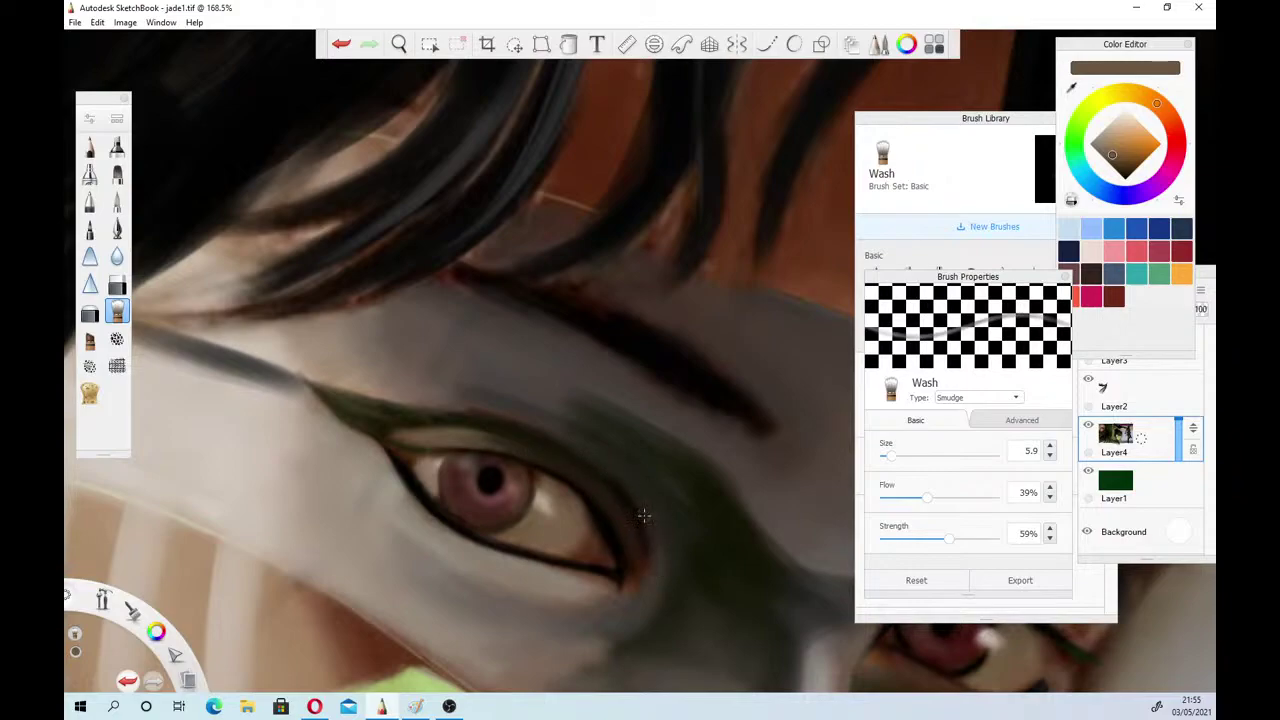
# Paint light grey highlights on the fringe strands beside the near eye with the Conceptual 1 brush at size 7.9 and 92% opacity
pyautogui.click(398, 43)
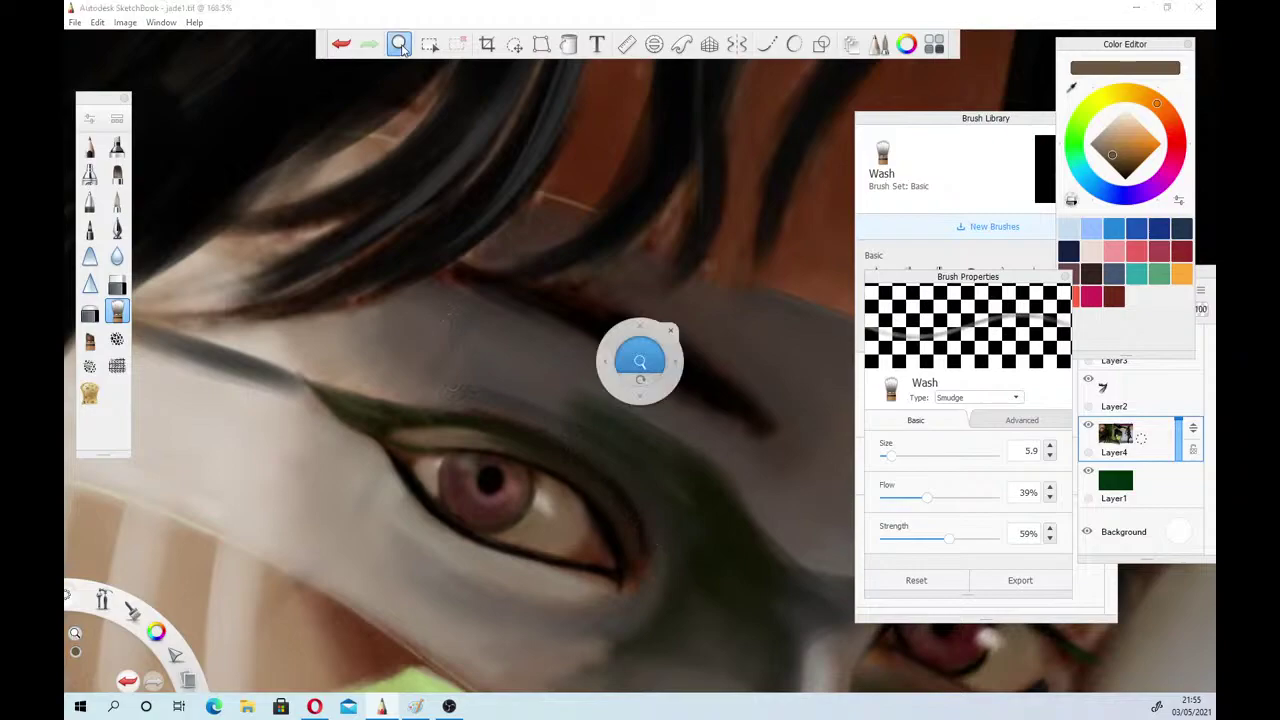
pyautogui.moveTo(461, 430); pyautogui.dragTo(239, 534)
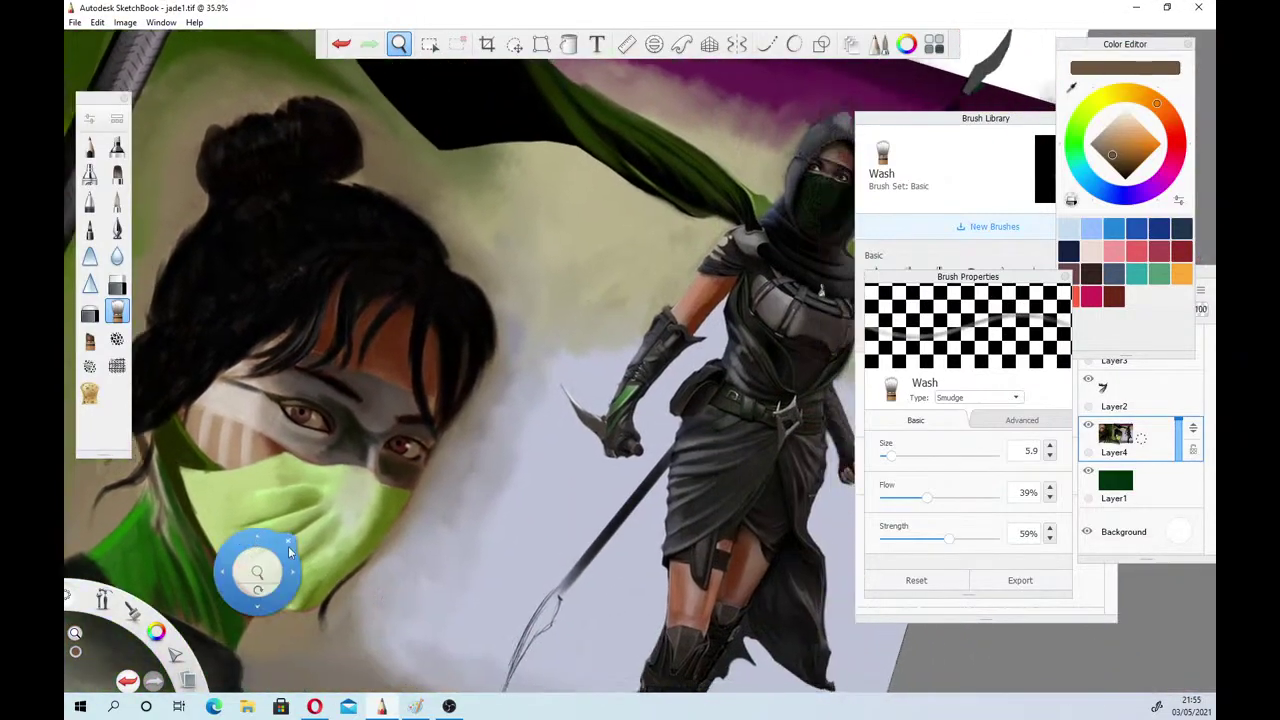
pyautogui.moveTo(324, 376); pyautogui.dragTo(631, 540)
pyautogui.moveTo(459, 507); pyautogui.dragTo(605, 642)
pyautogui.moveTo(592, 561); pyautogui.dragTo(600, 626)
pyautogui.click(641, 482)
pyautogui.moveTo(1108, 153); pyautogui.dragTo(1104, 130)
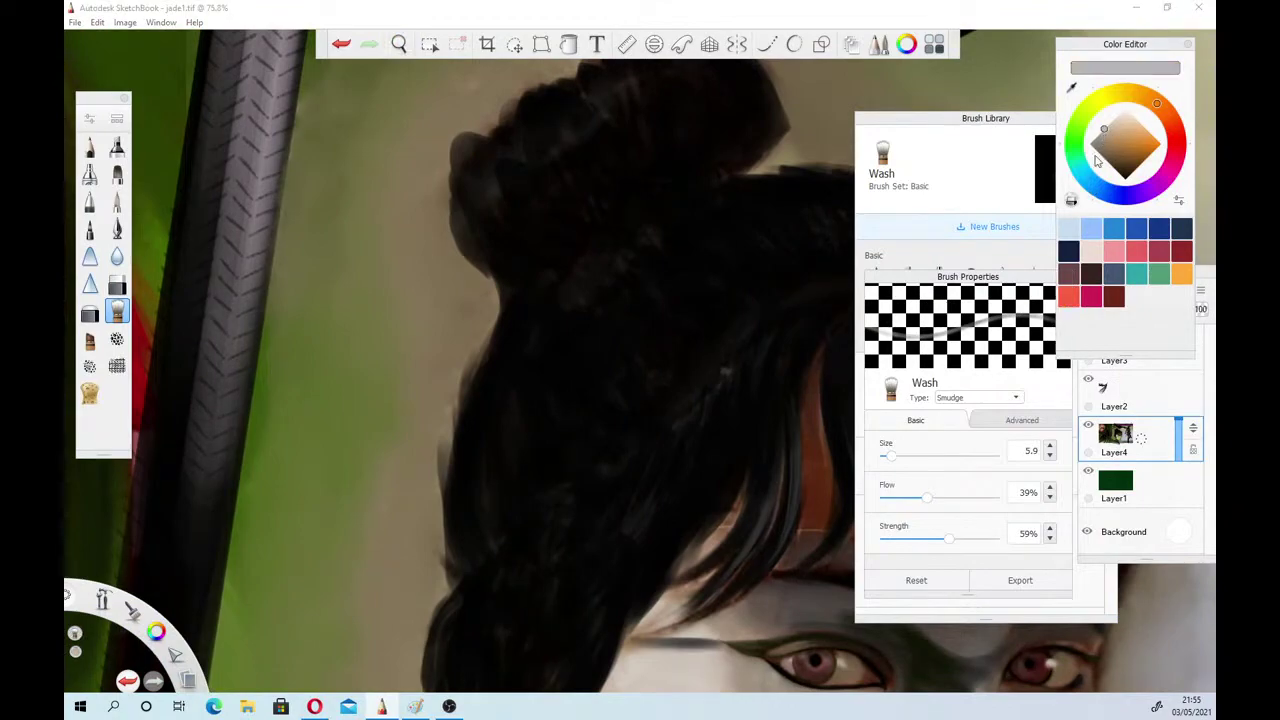
pyautogui.click(89, 339)
pyautogui.moveTo(957, 498); pyautogui.dragTo(986, 499)
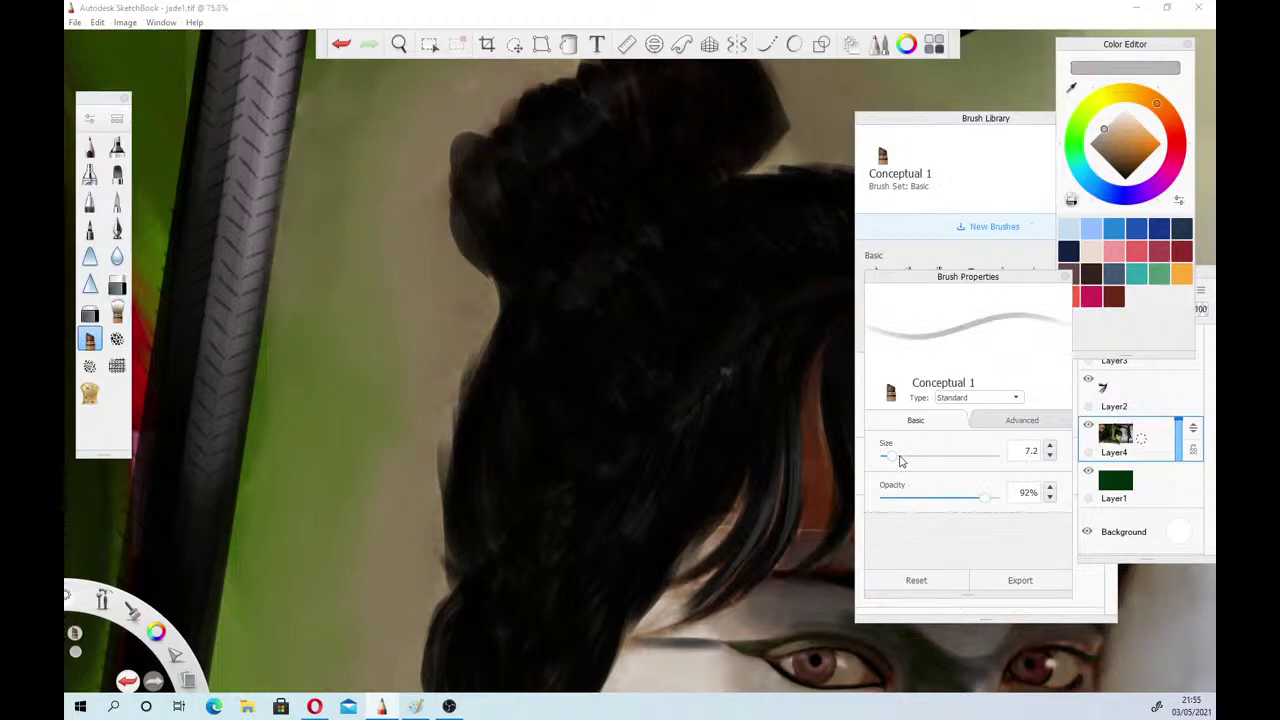
pyautogui.moveTo(768, 394); pyautogui.dragTo(760, 545)
pyautogui.moveTo(778, 440); pyautogui.dragTo(746, 548)
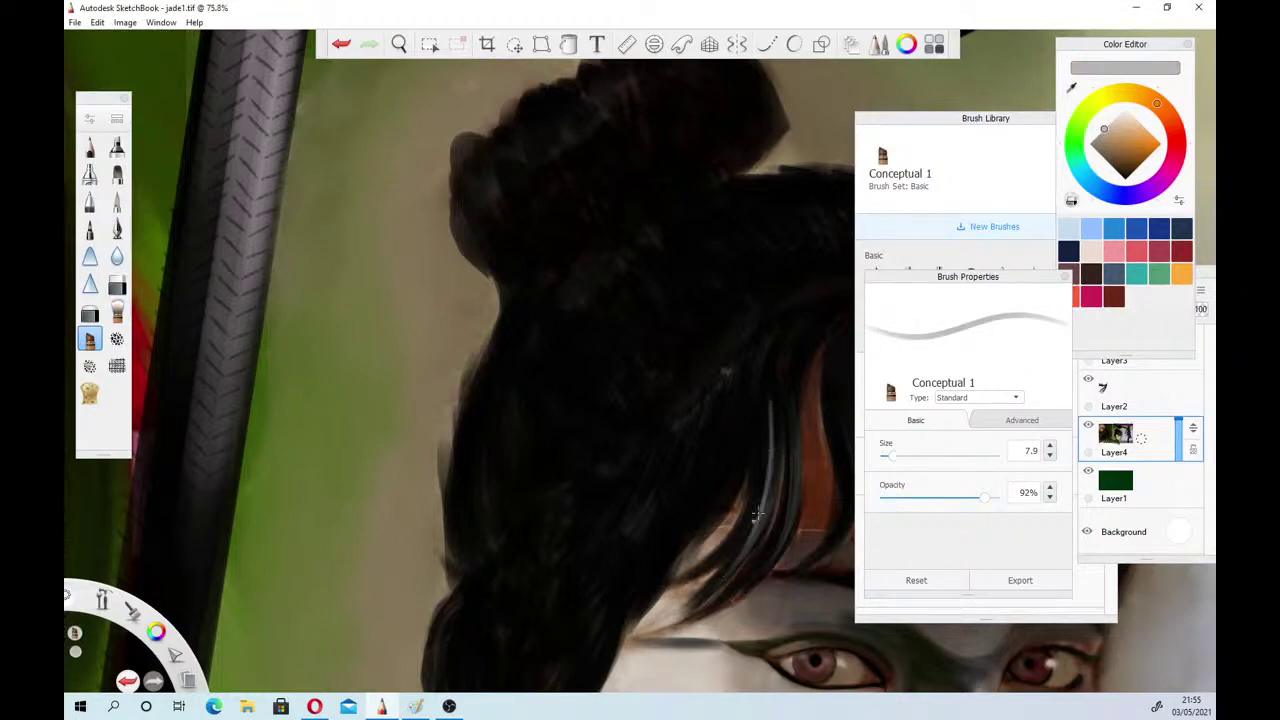
pyautogui.moveTo(738, 446)
pyautogui.mouseDown()
pyautogui.moveTo(725, 497)
pyautogui.moveTo(741, 460)
pyautogui.moveTo(699, 541)
pyautogui.moveTo(743, 437)
pyautogui.moveTo(684, 544)
pyautogui.mouseUp()
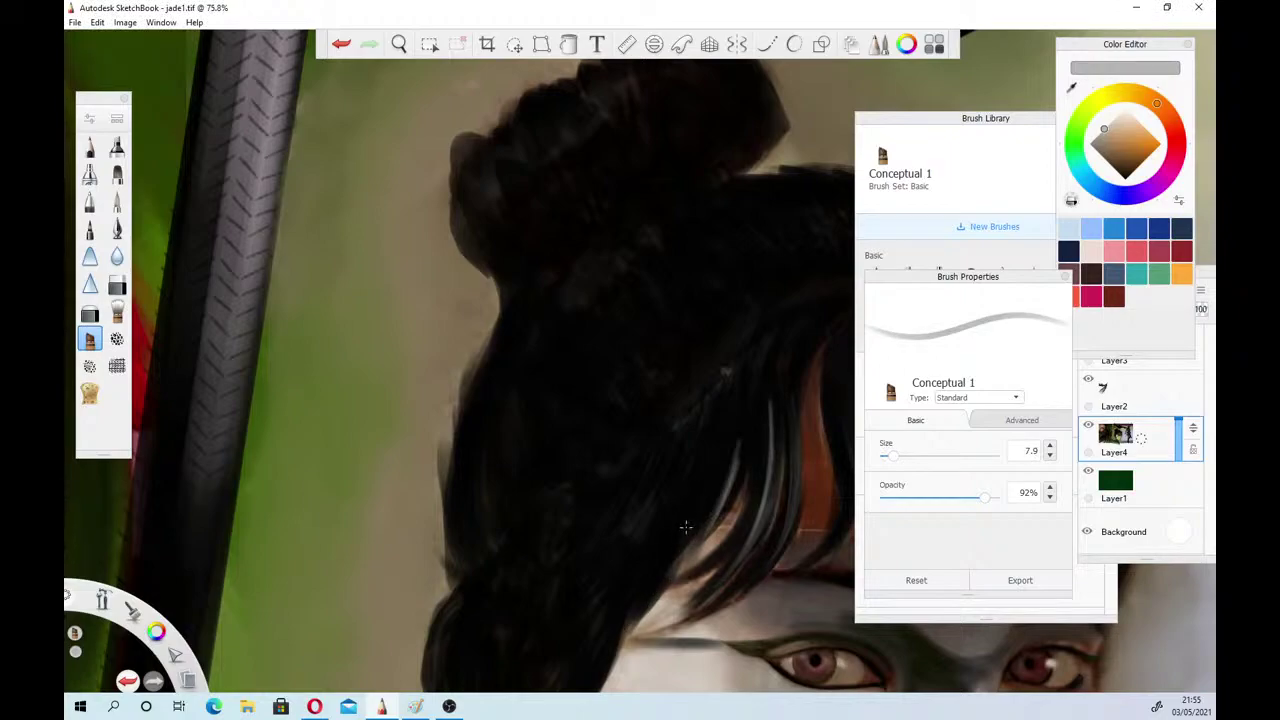
# Merge Layer3 and Layer2 down into Layer4 and add a new layer on top
pyautogui.click(1155, 345)
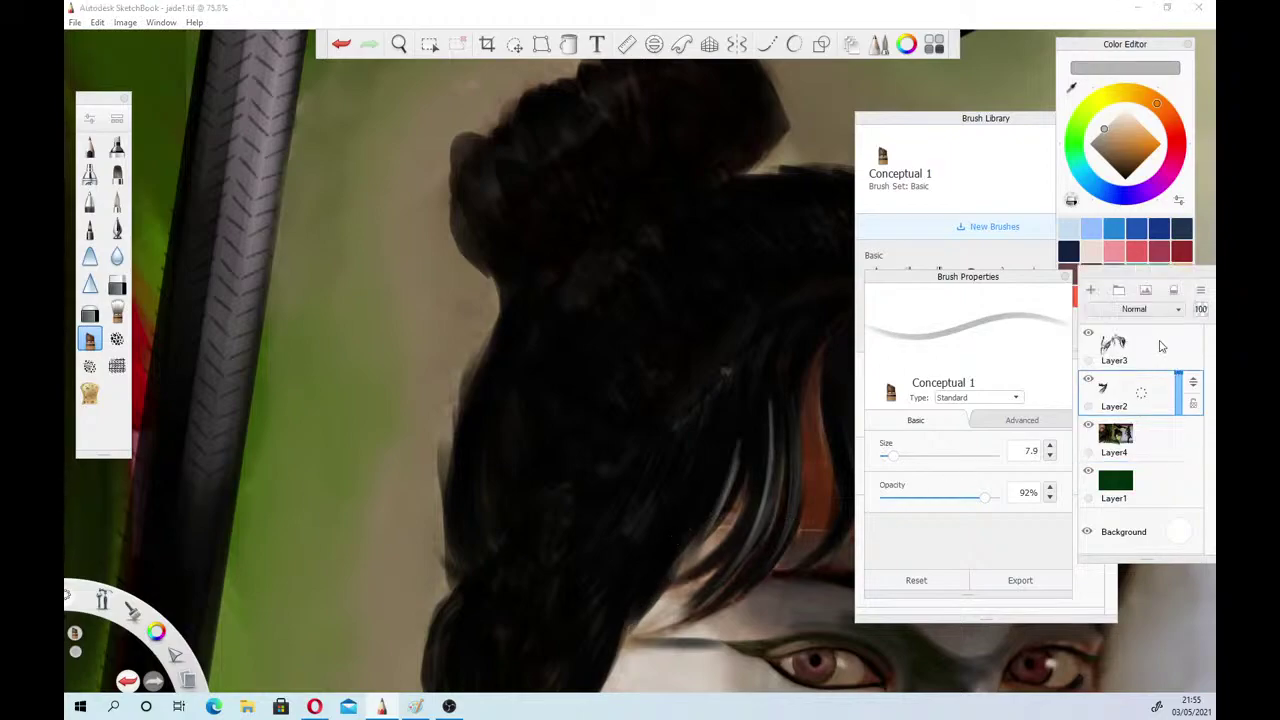
pyautogui.hotkey('ctrl', 'e')
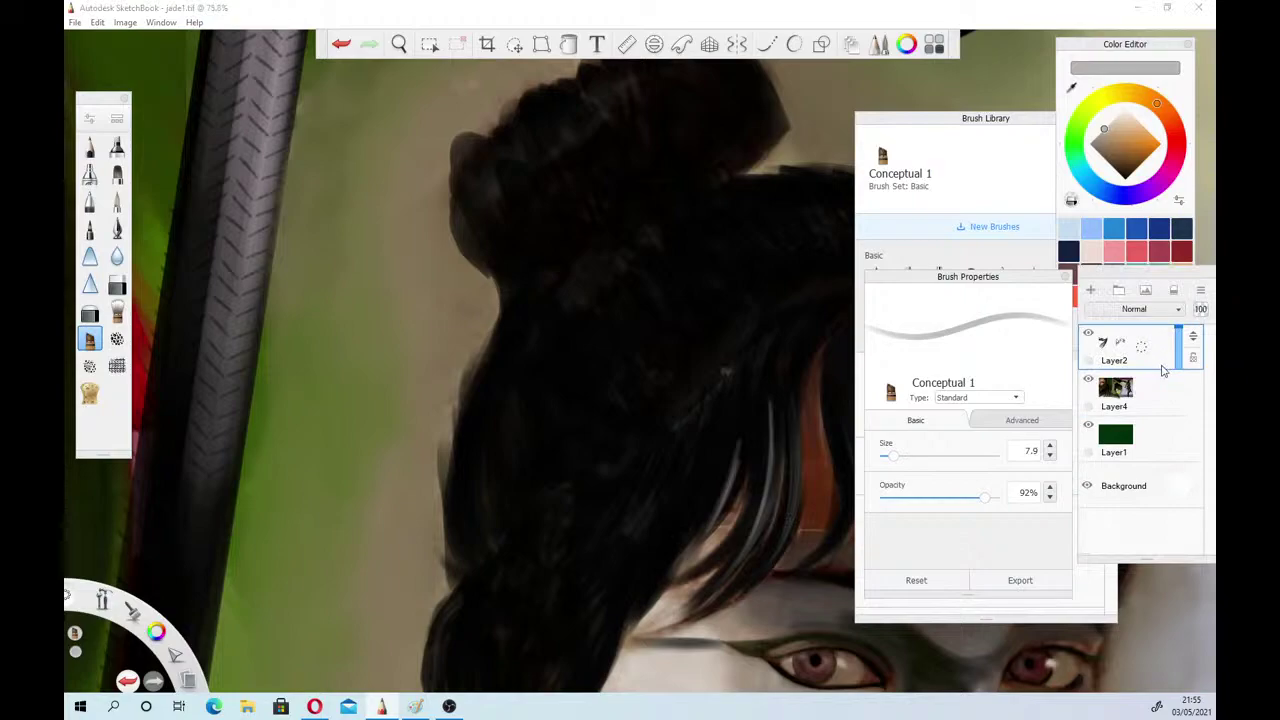
pyautogui.hotkey('ctrl', 'e')
pyautogui.click(1090, 290)
# Add thin light grey highlights to the hair strands running down over the near temple
pyautogui.moveTo(703, 498); pyautogui.dragTo(645, 610)
pyautogui.moveTo(683, 528); pyautogui.dragTo(641, 611)
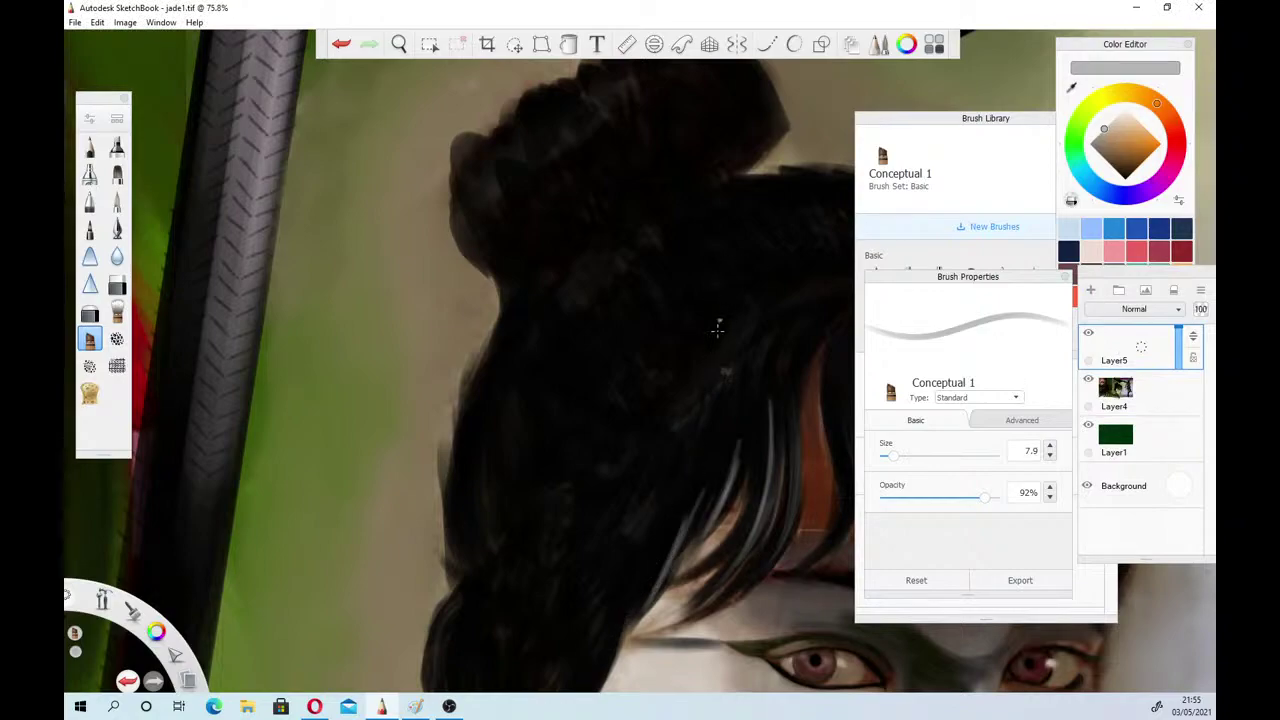
pyautogui.moveTo(685, 434); pyautogui.dragTo(601, 658)
# Brush broader light grey highlights onto the temple hair with Conceptual 1 at size 26.0 and 61% opacity
pyautogui.click(912, 455)
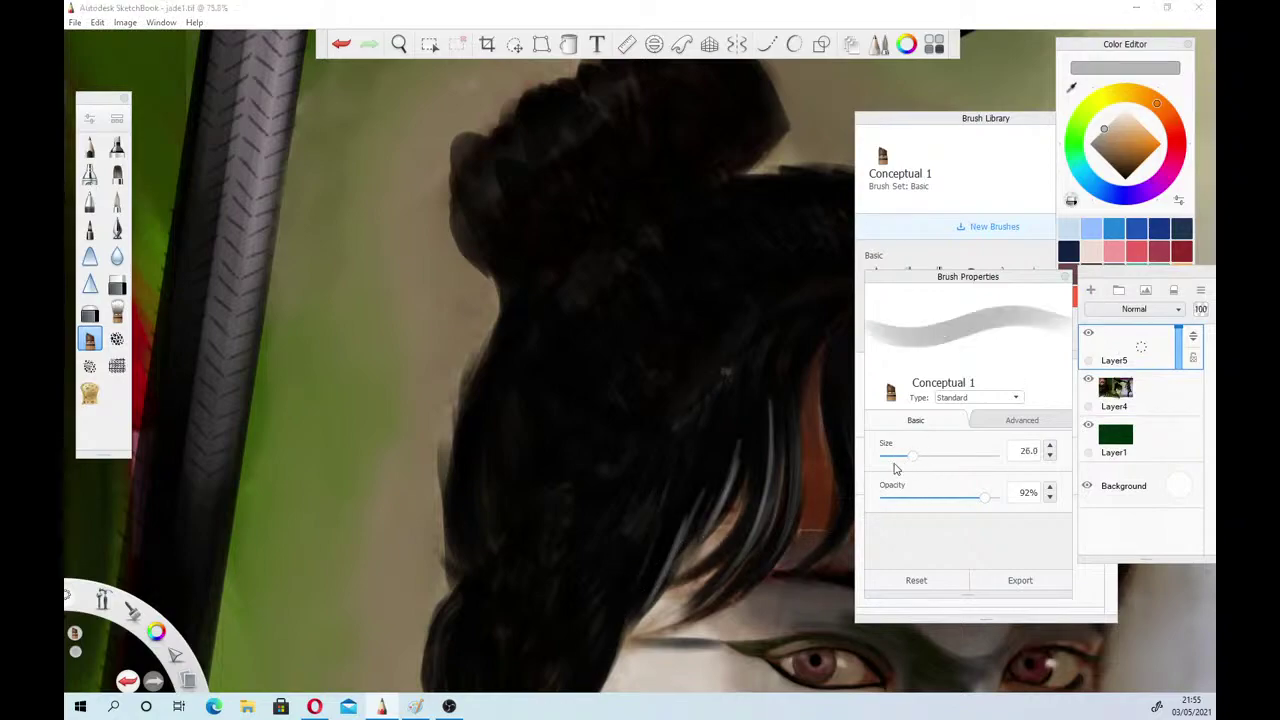
pyautogui.click(950, 497)
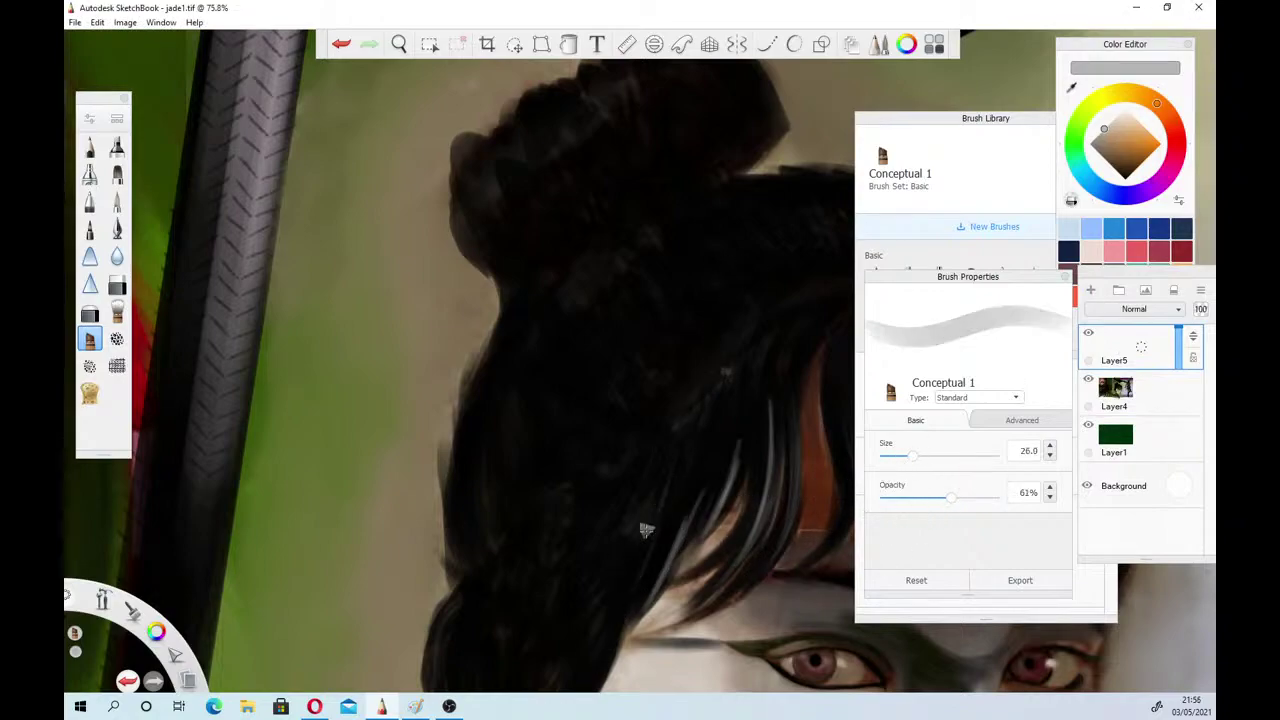
pyautogui.moveTo(688, 467); pyautogui.dragTo(658, 564)
pyautogui.moveTo(671, 494); pyautogui.dragTo(646, 580)
pyautogui.moveTo(672, 526); pyautogui.dragTo(627, 620)
pyautogui.moveTo(661, 500); pyautogui.dragTo(619, 587)
pyautogui.moveTo(663, 463); pyautogui.dragTo(597, 617)
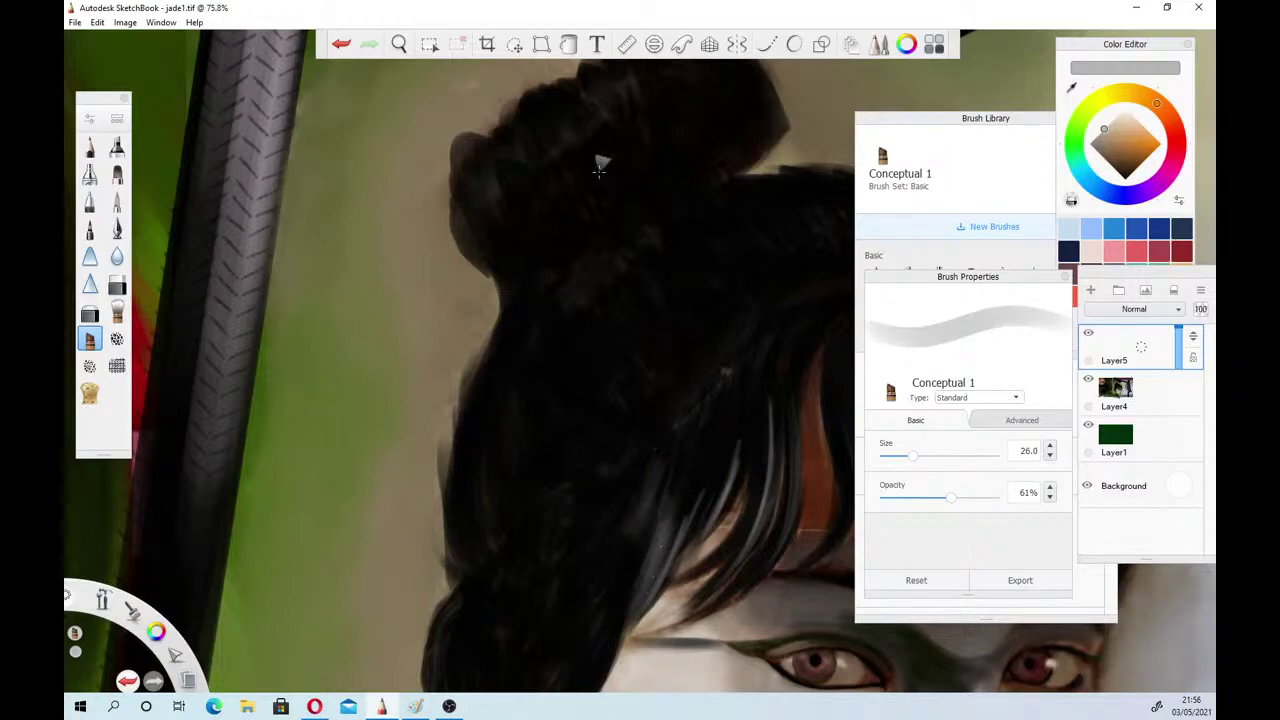
# Paint grey highlight streaks on the hair at the side of the head and on the crown in front of the bun
pyautogui.moveTo(560, 342)
pyautogui.mouseDown()
pyautogui.moveTo(565, 439)
pyautogui.moveTo(569, 340)
pyautogui.moveTo(565, 452)
pyautogui.mouseUp()
pyautogui.moveTo(561, 380); pyautogui.dragTo(555, 464)
pyautogui.moveTo(544, 380); pyautogui.dragTo(549, 473)
pyautogui.moveTo(508, 381); pyautogui.dragTo(482, 494)
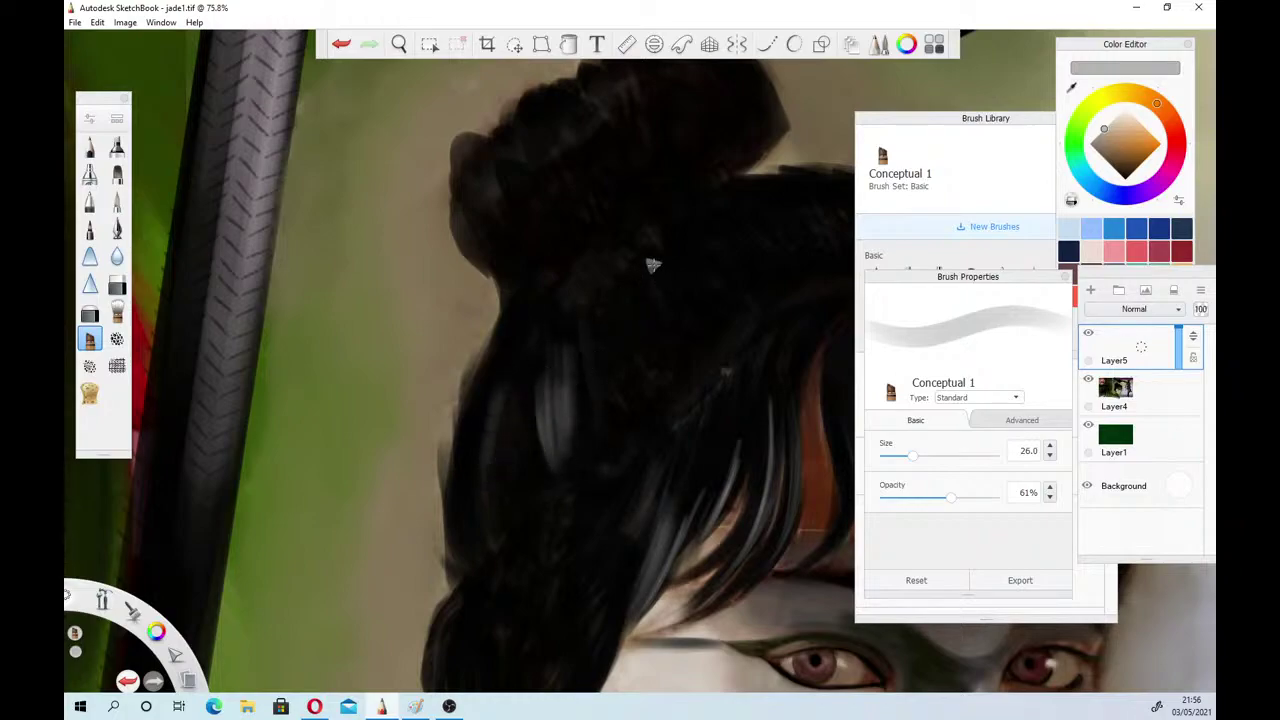
pyautogui.moveTo(676, 334)
pyautogui.mouseDown()
pyautogui.moveTo(634, 268)
pyautogui.moveTo(681, 360)
pyautogui.moveTo(678, 281)
pyautogui.moveTo(692, 347)
pyautogui.moveTo(670, 284)
pyautogui.moveTo(698, 340)
pyautogui.moveTo(697, 283)
pyautogui.moveTo(669, 257)
pyautogui.moveTo(687, 346)
pyautogui.moveTo(665, 289)
pyautogui.moveTo(690, 336)
pyautogui.moveTo(683, 307)
pyautogui.moveTo(697, 328)
pyautogui.moveTo(703, 285)
pyautogui.moveTo(711, 313)
pyautogui.moveTo(674, 244)
pyautogui.moveTo(722, 311)
pyautogui.moveTo(706, 251)
pyautogui.mouseUp()
pyautogui.moveTo(645, 295); pyautogui.dragTo(666, 382)
# Widen the side hair highlights down to the hair's outer edge and add grey highlights to the bun
pyautogui.moveTo(549, 369)
pyautogui.mouseDown()
pyautogui.moveTo(567, 419)
pyautogui.moveTo(571, 379)
pyautogui.moveTo(577, 444)
pyautogui.moveTo(581, 342)
pyautogui.moveTo(593, 436)
pyautogui.mouseUp()
pyautogui.moveTo(586, 378); pyautogui.dragTo(591, 430)
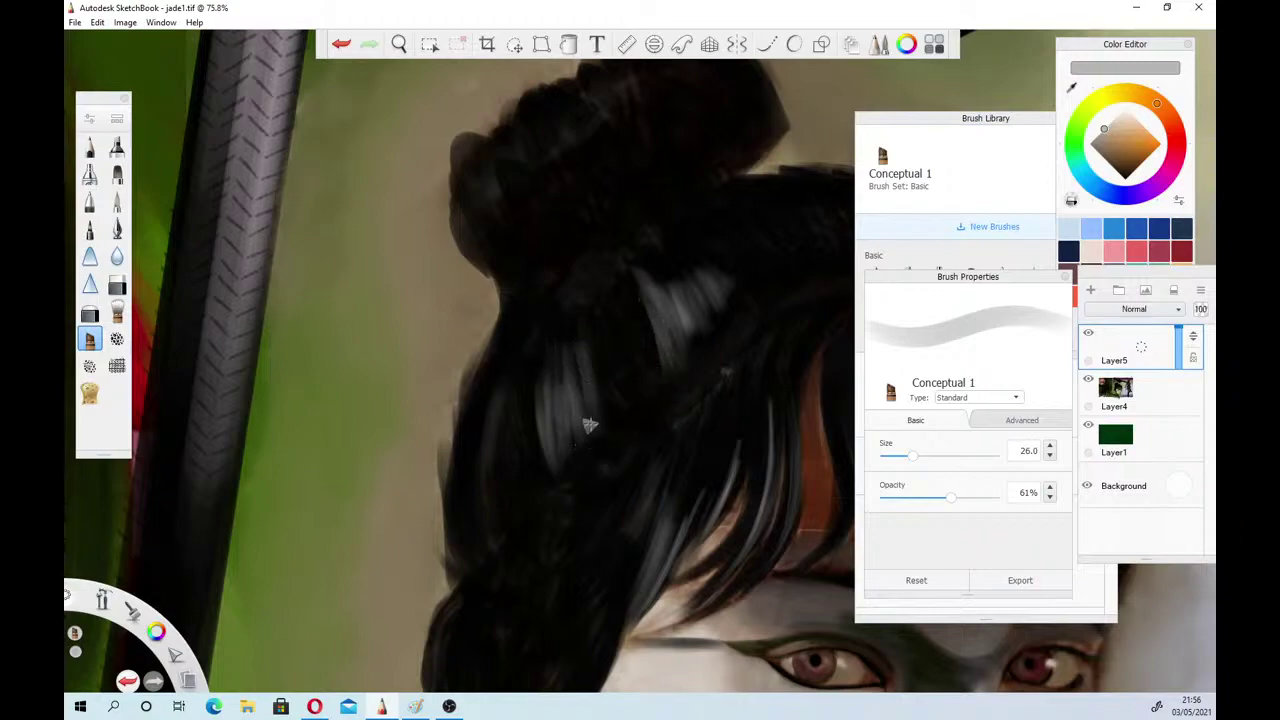
pyautogui.moveTo(587, 383); pyautogui.dragTo(593, 427)
pyautogui.moveTo(592, 364)
pyautogui.mouseDown()
pyautogui.moveTo(604, 414)
pyautogui.moveTo(614, 402)
pyautogui.mouseUp()
pyautogui.moveTo(534, 377)
pyautogui.mouseDown()
pyautogui.moveTo(540, 470)
pyautogui.moveTo(520, 393)
pyautogui.moveTo(493, 425)
pyautogui.moveTo(507, 368)
pyautogui.moveTo(474, 500)
pyautogui.moveTo(484, 412)
pyautogui.moveTo(477, 503)
pyautogui.moveTo(474, 446)
pyautogui.moveTo(476, 553)
pyautogui.moveTo(469, 451)
pyautogui.moveTo(460, 563)
pyautogui.moveTo(457, 480)
pyautogui.moveTo(463, 567)
pyautogui.mouseUp()
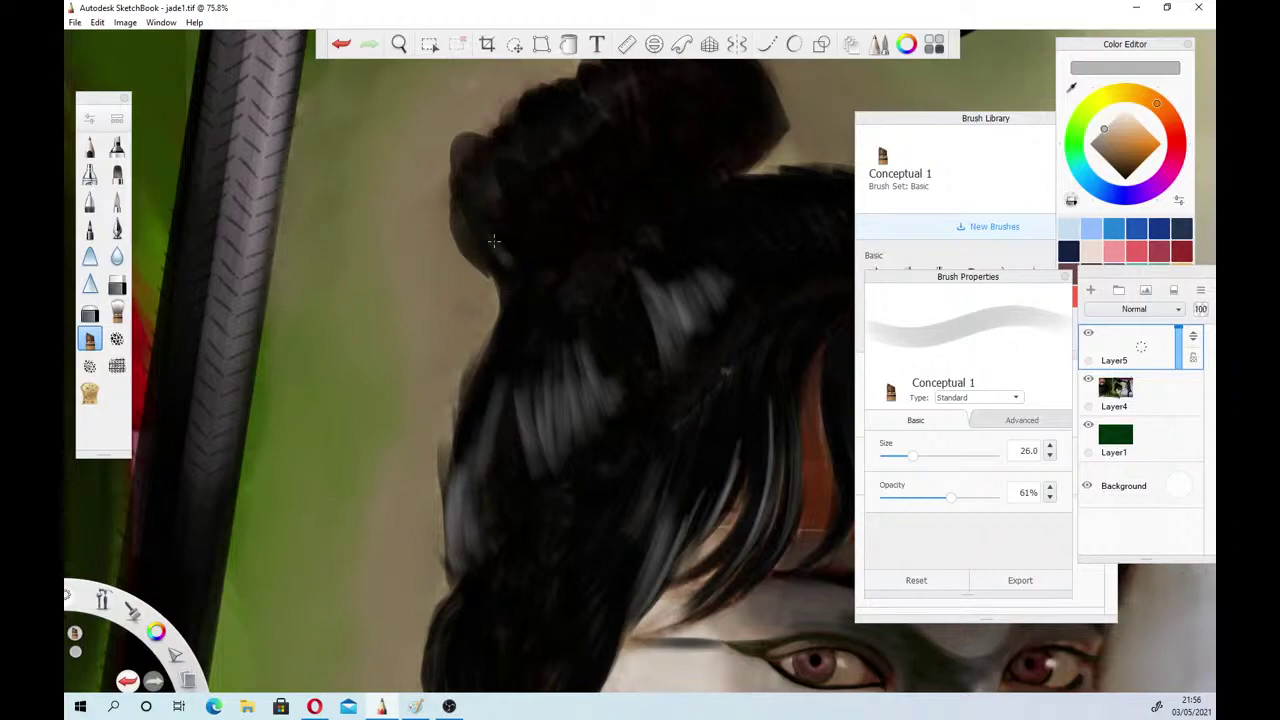
pyautogui.moveTo(493, 241)
pyautogui.mouseDown()
pyautogui.moveTo(514, 187)
pyautogui.moveTo(559, 145)
pyautogui.moveTo(492, 225)
pyautogui.moveTo(568, 163)
pyautogui.moveTo(591, 219)
pyautogui.moveTo(586, 145)
pyautogui.moveTo(609, 172)
pyautogui.moveTo(615, 206)
pyautogui.moveTo(591, 147)
pyautogui.moveTo(609, 180)
pyautogui.moveTo(600, 212)
pyautogui.mouseUp()
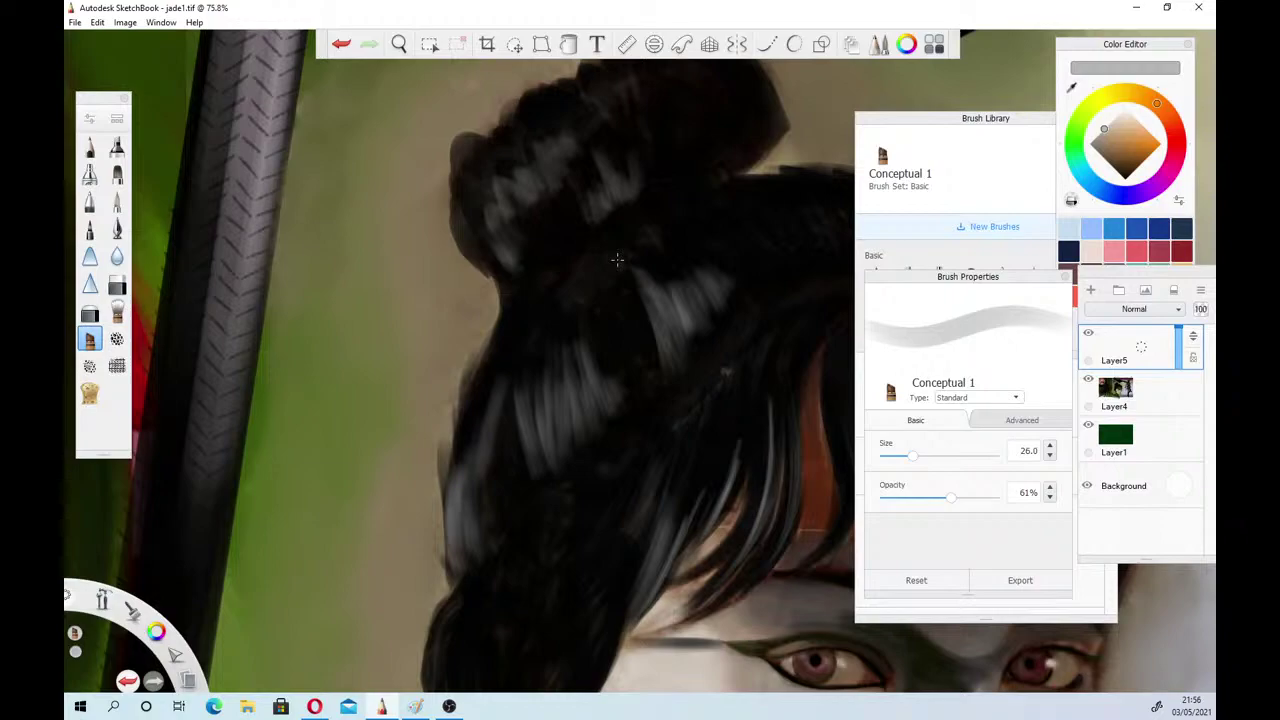
# Paint grey highlights on the curved fringe strands hanging over the forehead
pyautogui.click(400, 46)
pyautogui.moveTo(497, 329); pyautogui.dragTo(322, 396)
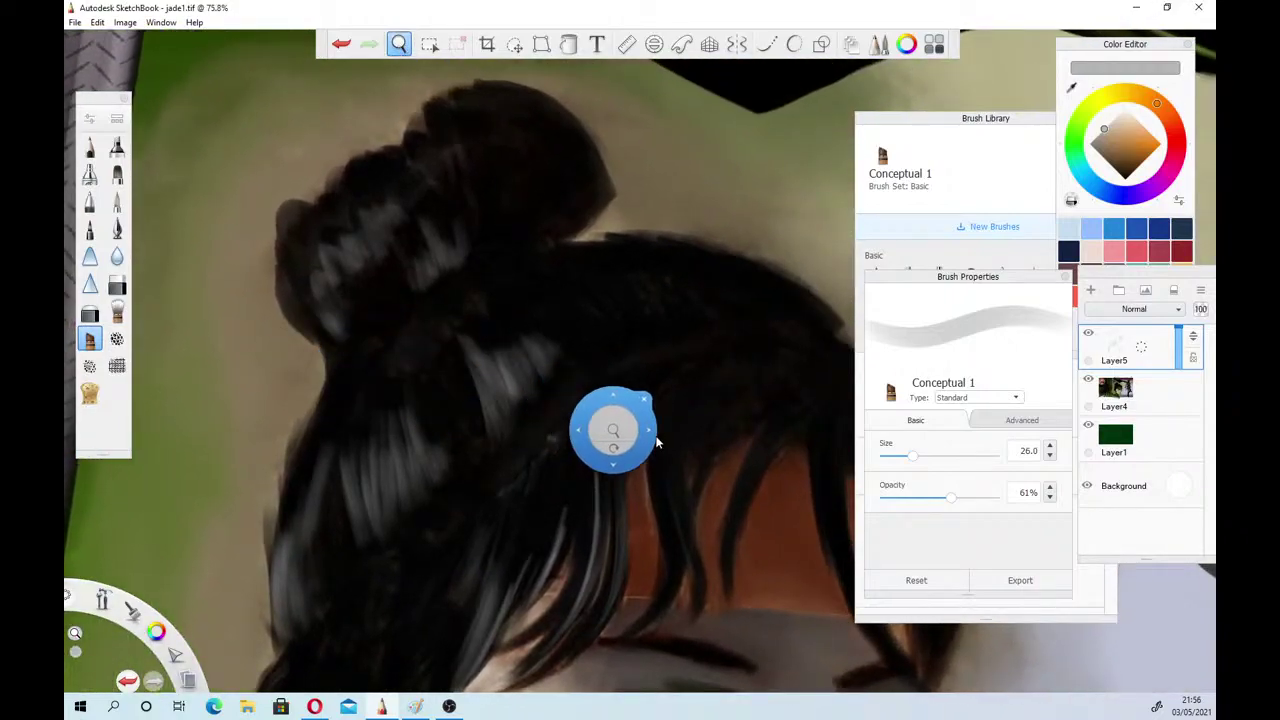
pyautogui.moveTo(672, 404); pyautogui.dragTo(676, 510)
pyautogui.moveTo(668, 448); pyautogui.dragTo(681, 537)
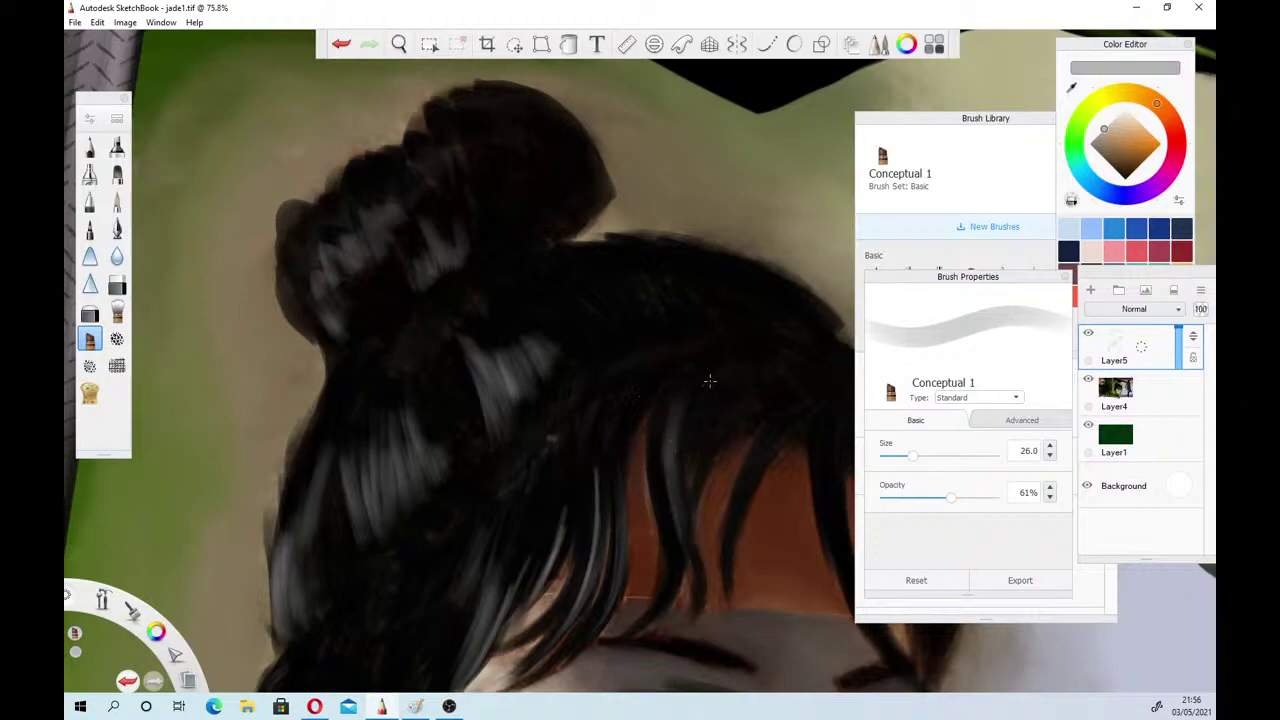
pyautogui.moveTo(704, 388); pyautogui.dragTo(678, 420)
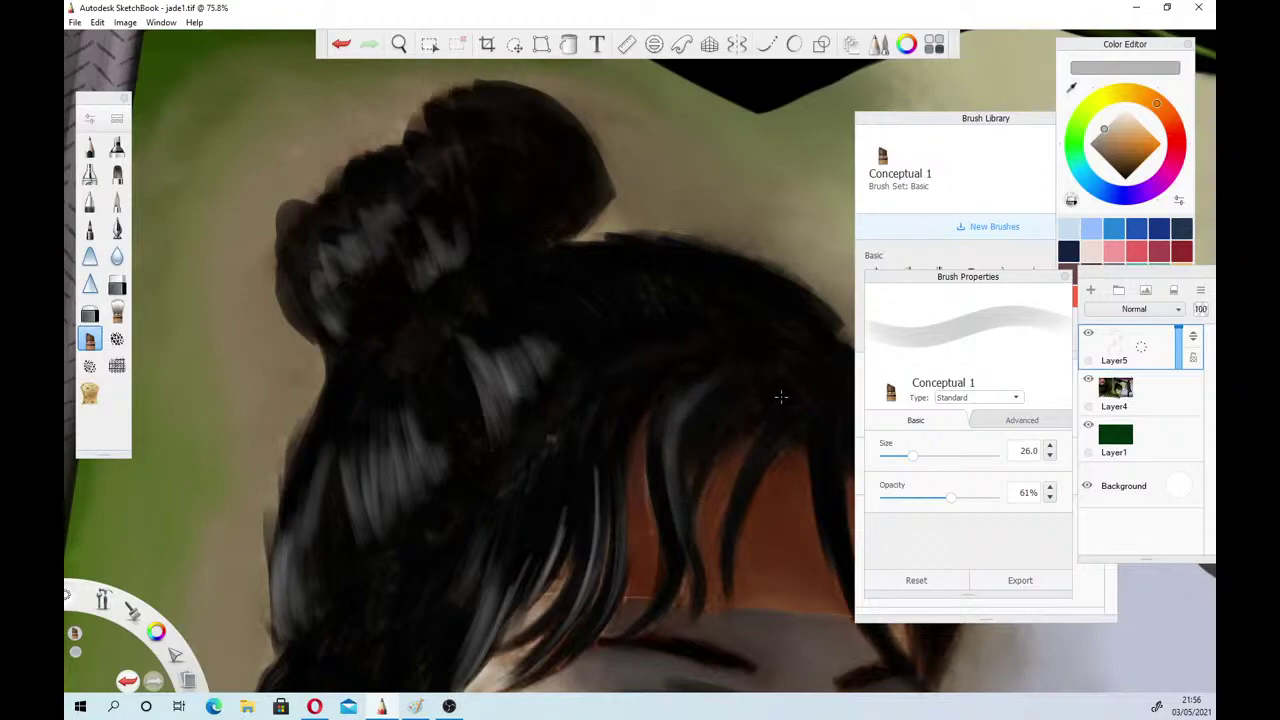
pyautogui.moveTo(769, 430); pyautogui.dragTo(741, 489)
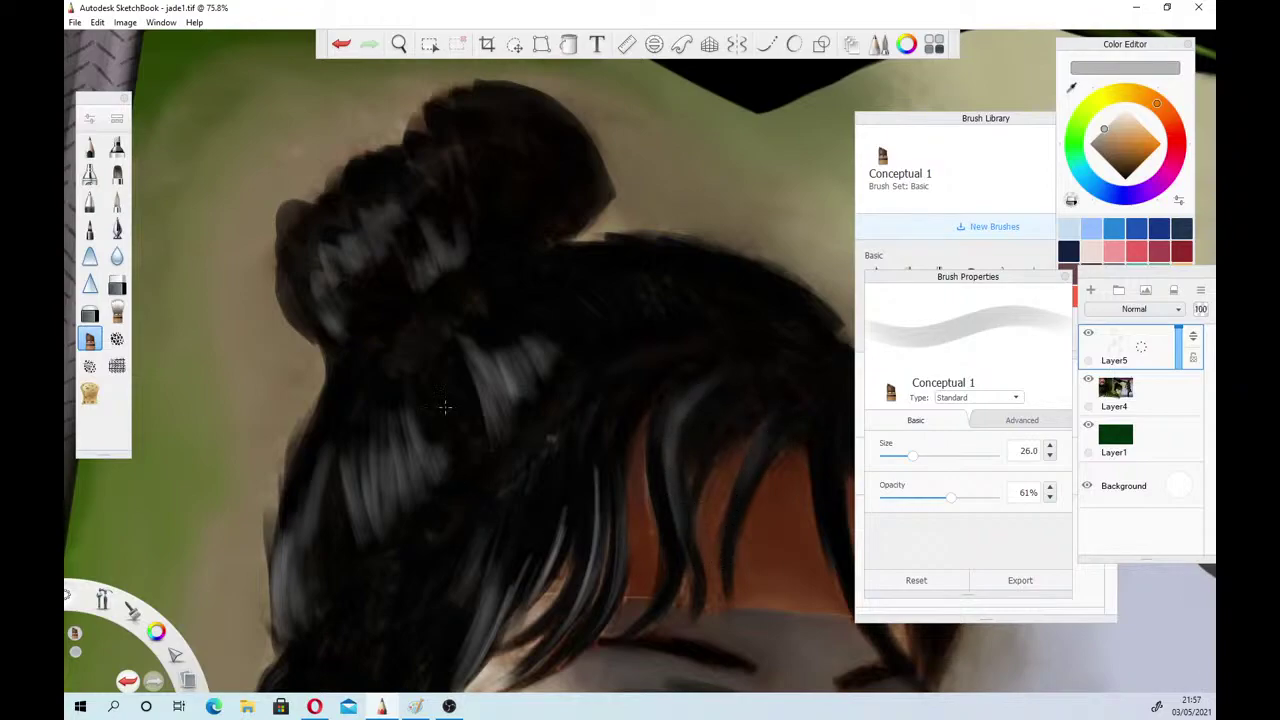
# Paint lighter fold highlights along the green scarf with a green sampled from the cloth, using Conceptual 1 at size 13.0
pyautogui.click(399, 44)
pyautogui.moveTo(444, 268); pyautogui.dragTo(432, 290)
pyautogui.moveTo(421, 459); pyautogui.dragTo(451, 417)
pyautogui.moveTo(562, 531); pyautogui.dragTo(377, 642)
pyautogui.moveTo(601, 429); pyautogui.dragTo(757, 500)
pyautogui.moveTo(846, 243); pyautogui.dragTo(705, 496)
pyautogui.moveTo(545, 281); pyautogui.dragTo(465, 528)
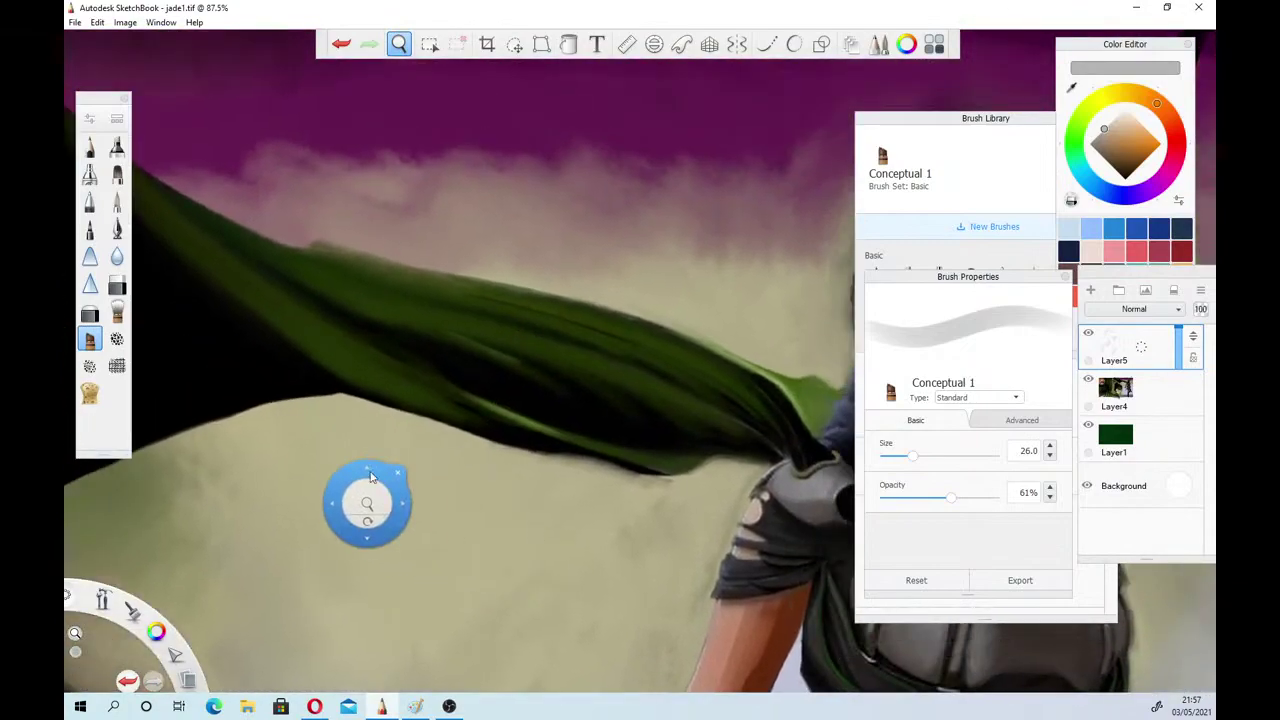
pyautogui.moveTo(629, 457); pyautogui.dragTo(493, 458)
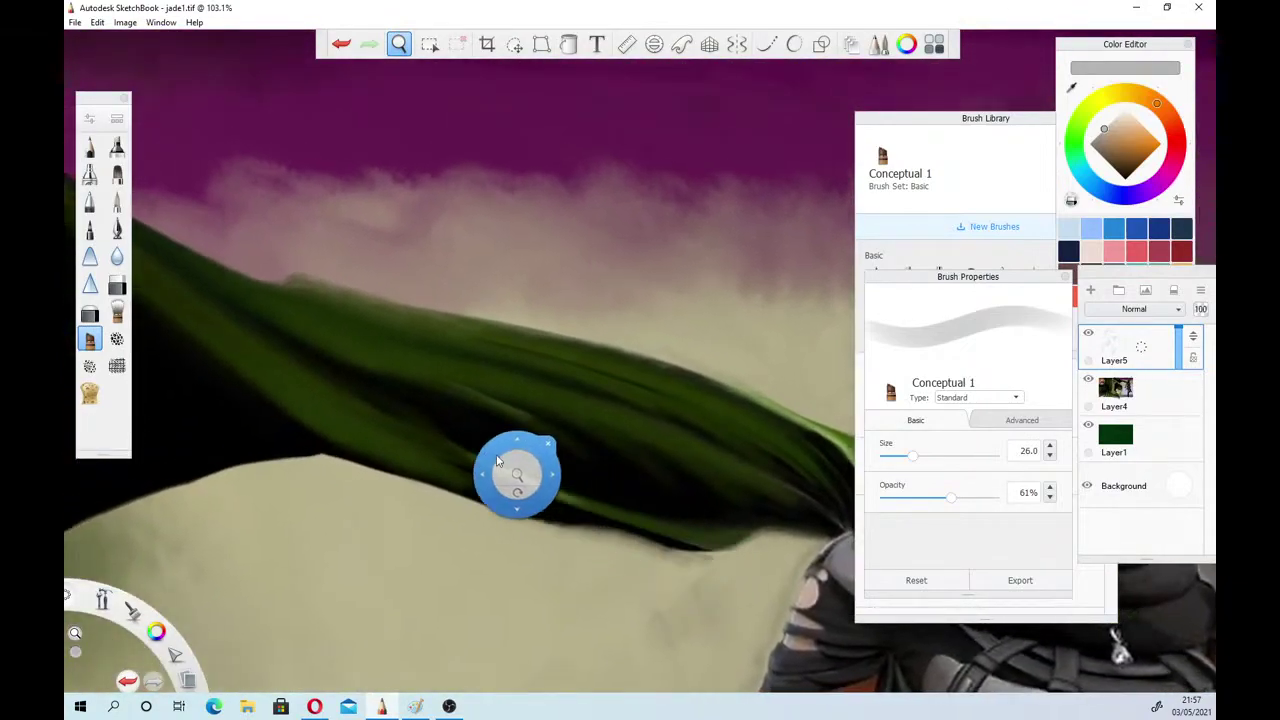
pyautogui.click(547, 444)
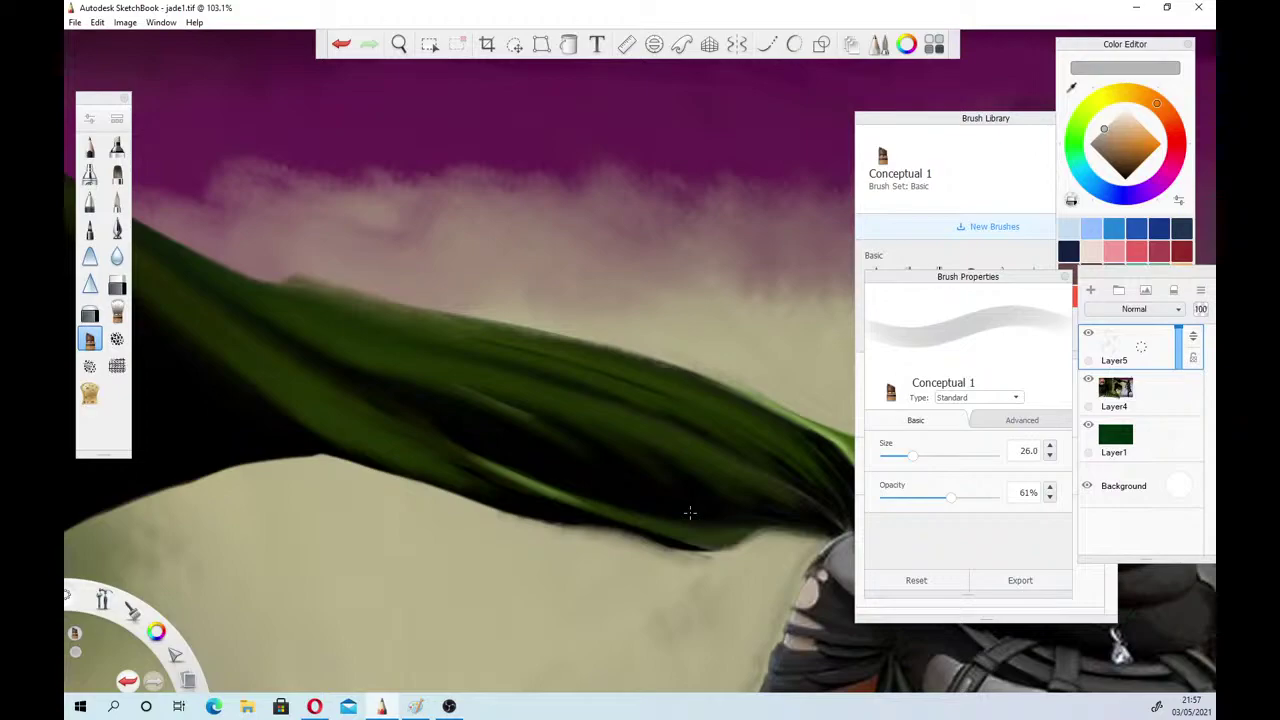
pyautogui.click(1070, 88)
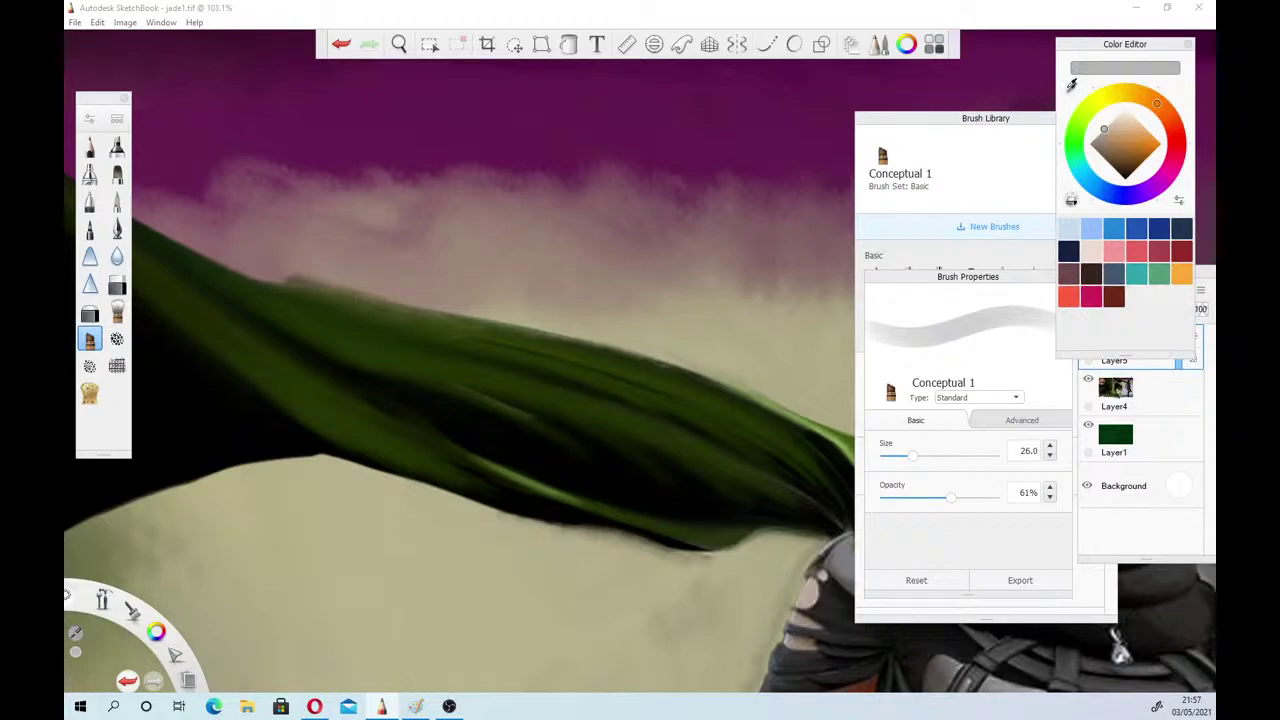
pyautogui.click(490, 468)
pyautogui.moveTo(912, 456); pyautogui.dragTo(895, 456)
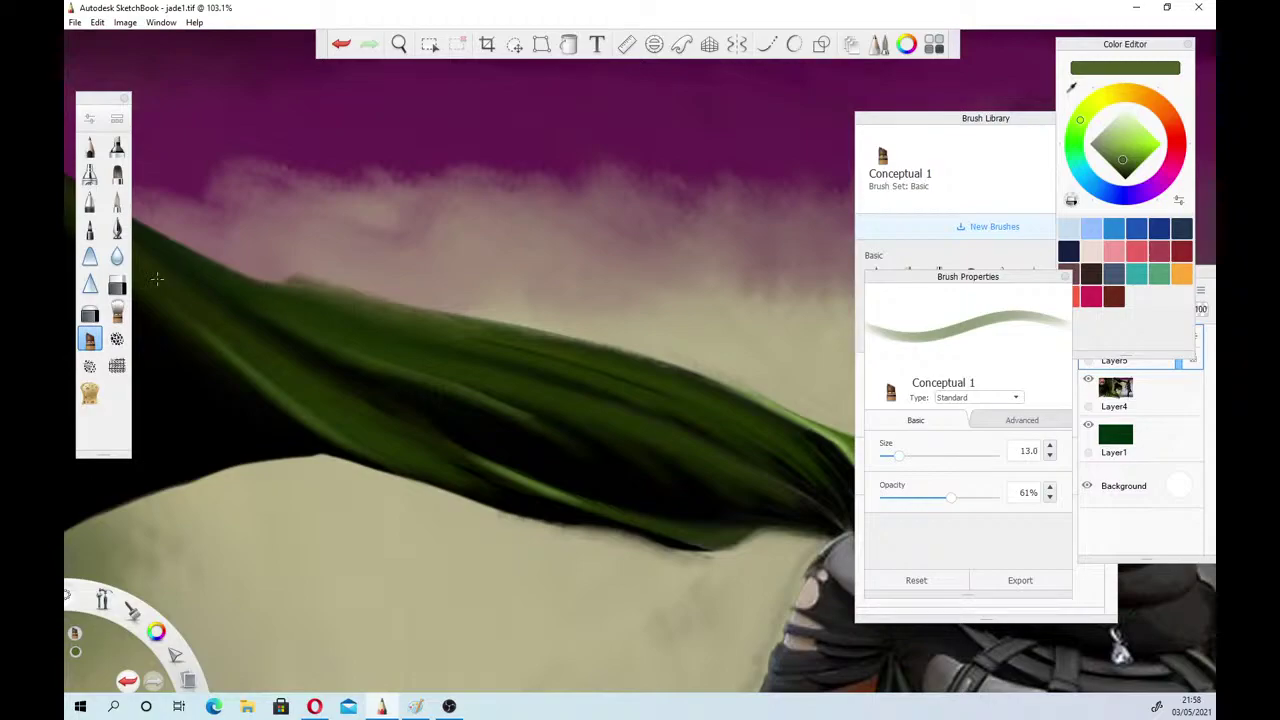
# Shade the scarf folds in a darker green with Conceptual 1 at size 9.2 and 87% opacity
pyautogui.click(399, 44)
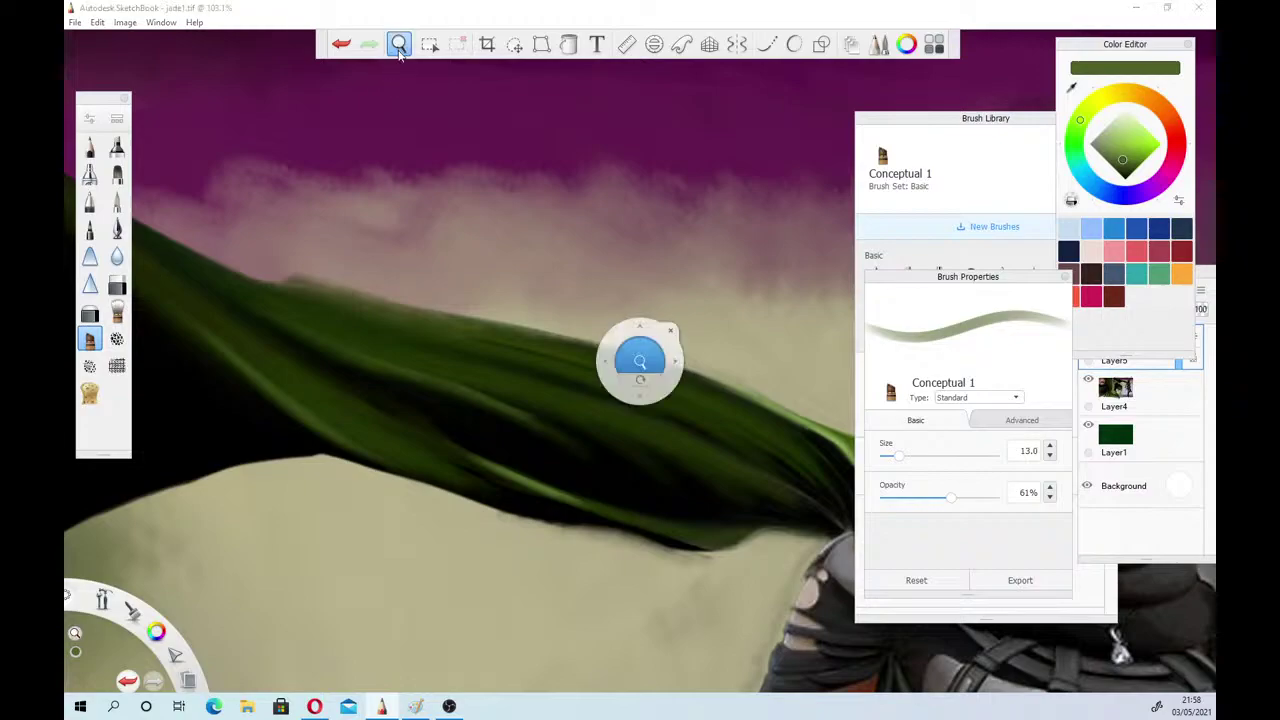
pyautogui.moveTo(397, 391); pyautogui.dragTo(341, 379)
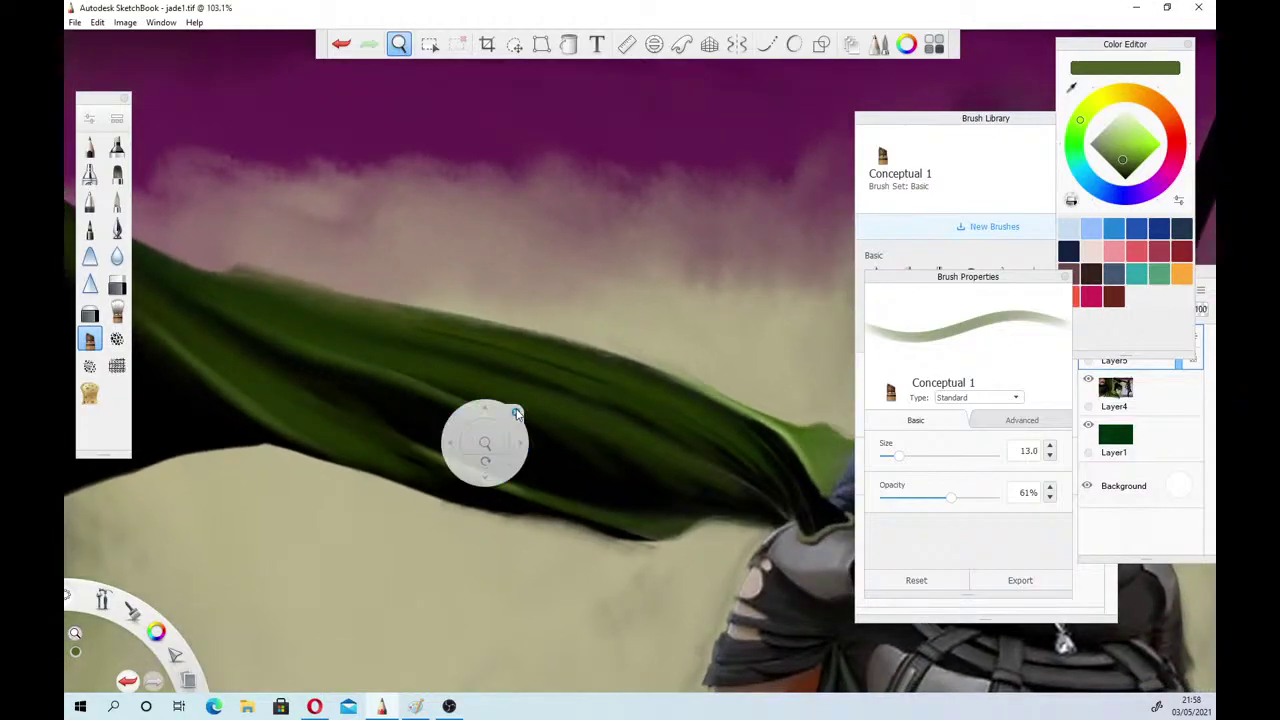
pyautogui.click(515, 411)
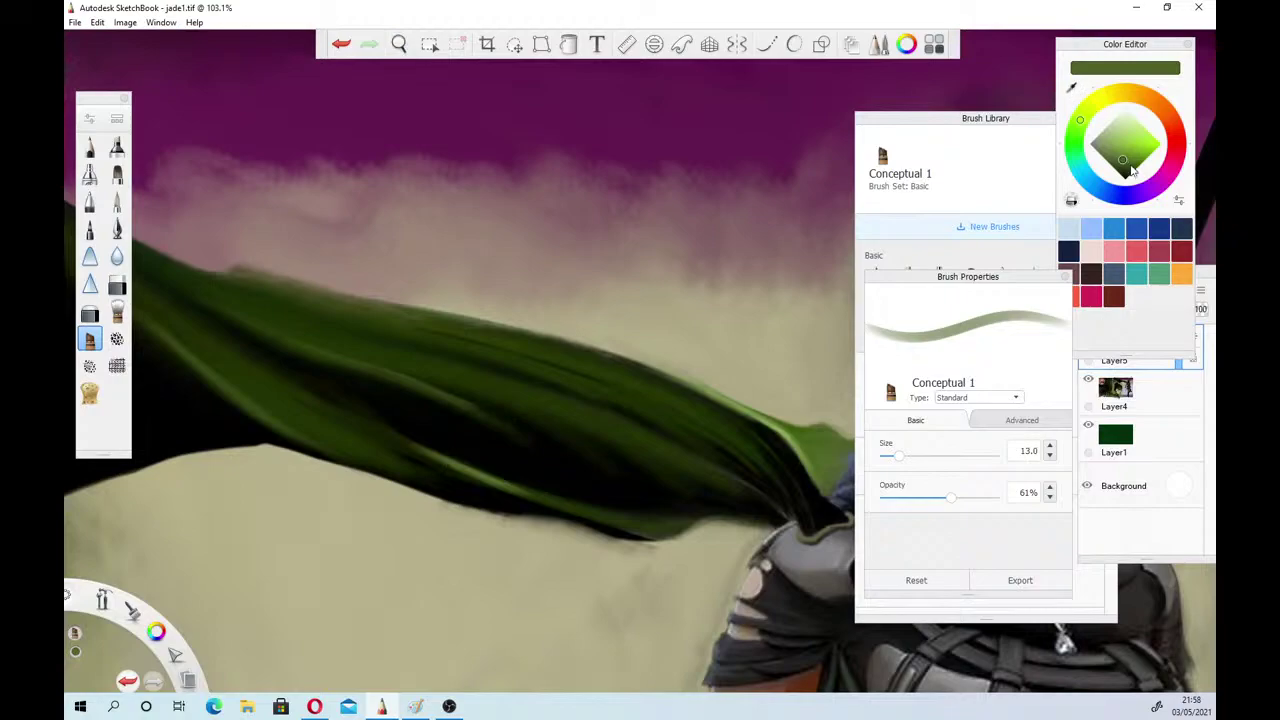
pyautogui.moveTo(1128, 166); pyautogui.dragTo(1133, 190)
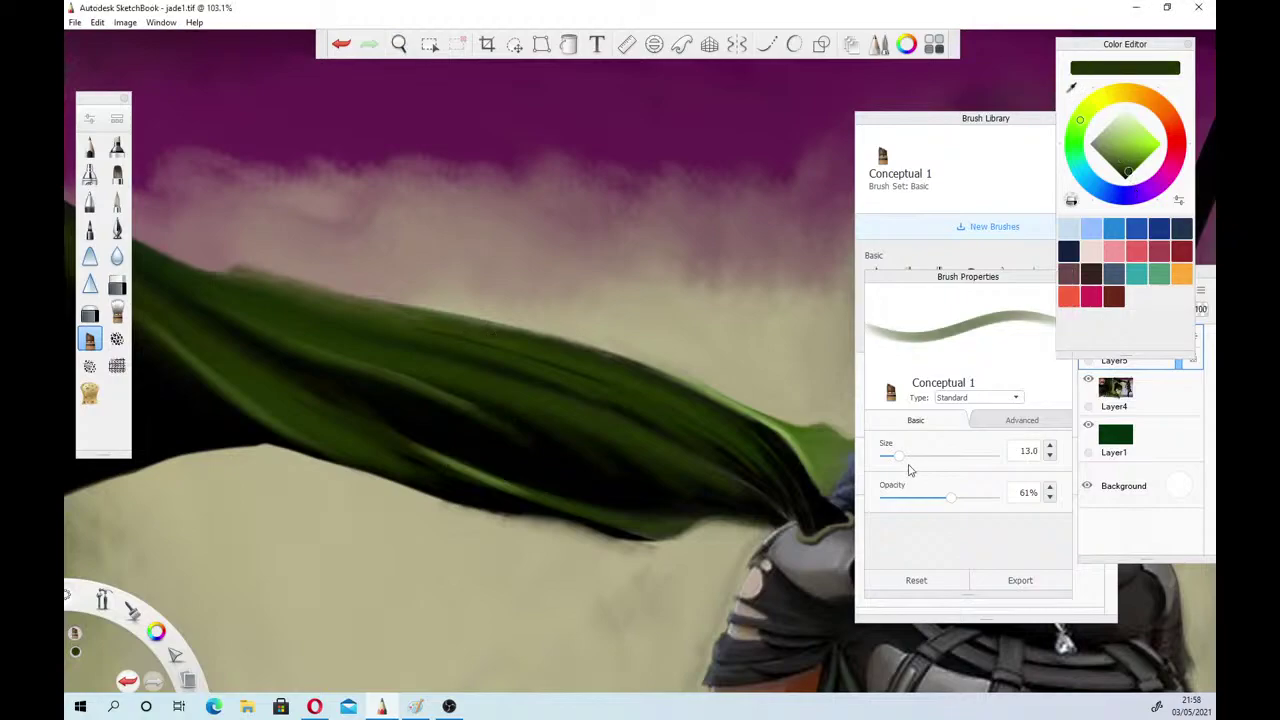
pyautogui.moveTo(950, 497); pyautogui.dragTo(978, 497)
pyautogui.moveTo(881, 455); pyautogui.dragTo(888, 455)
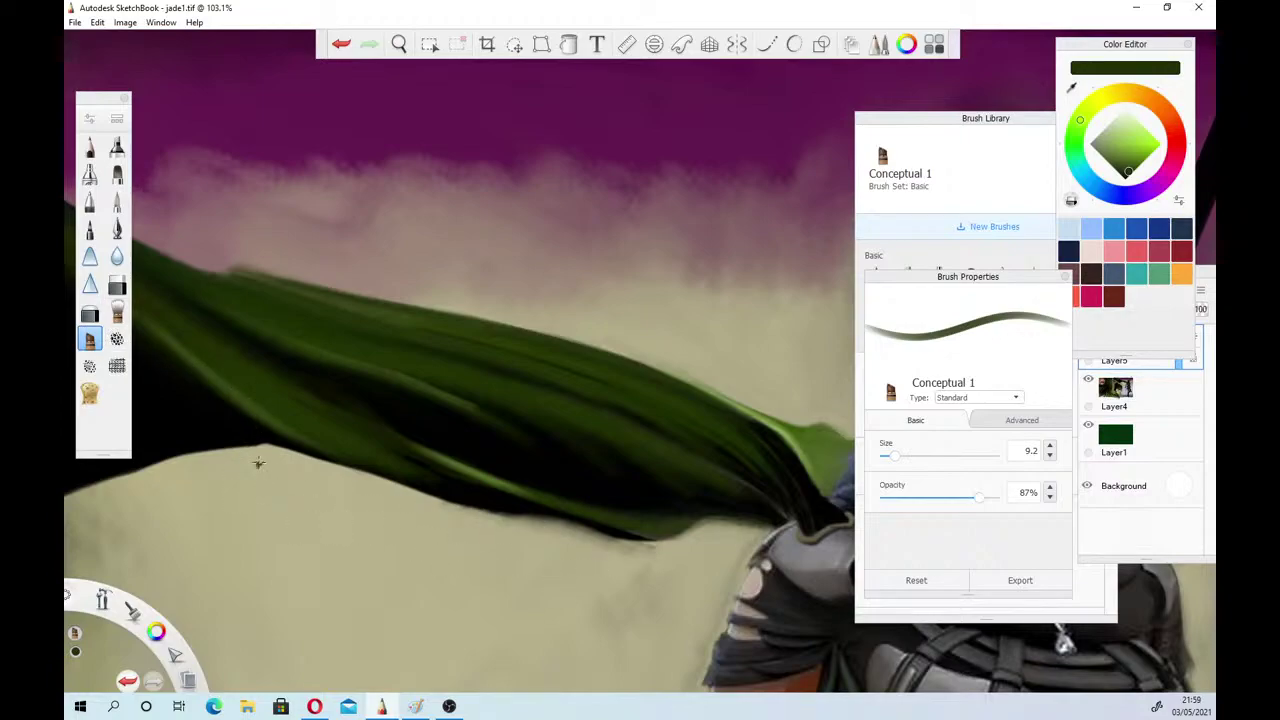
# Deepen the scarf's dark folds and lower edge with near-black green, reducing the brush size to 4.6
pyautogui.click(1129, 175)
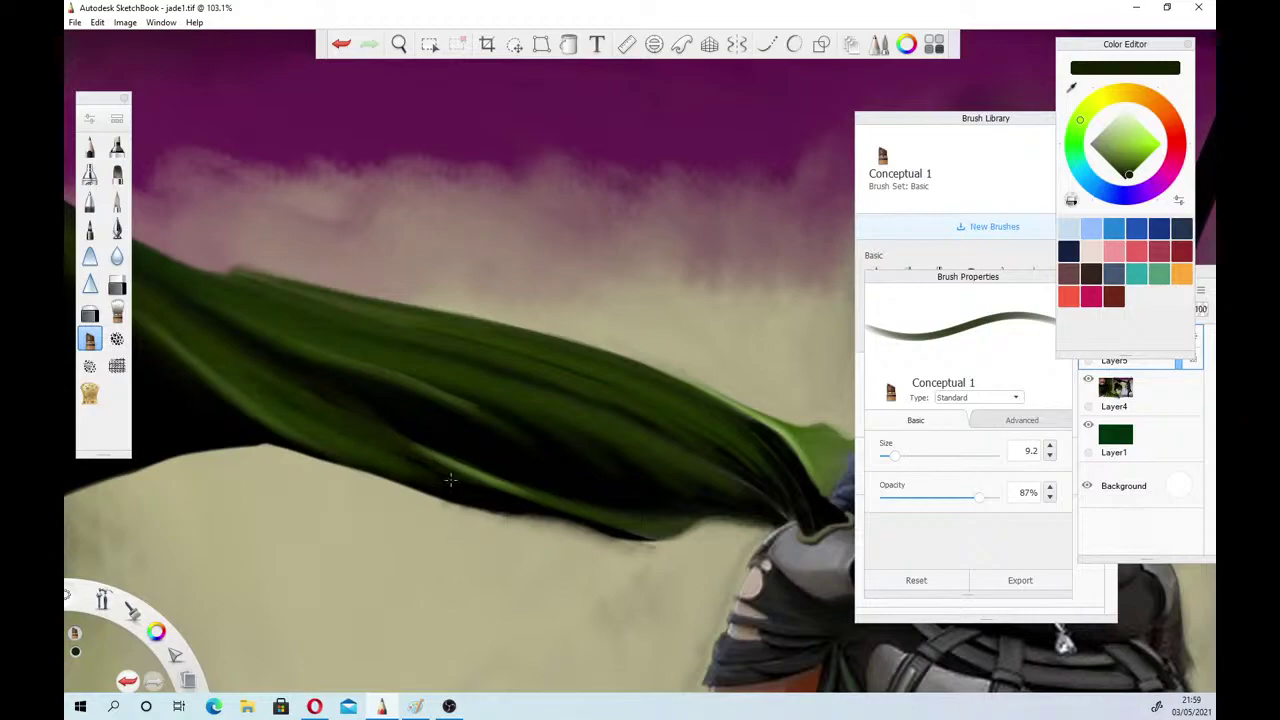
pyautogui.click(1127, 177)
pyautogui.click(889, 456)
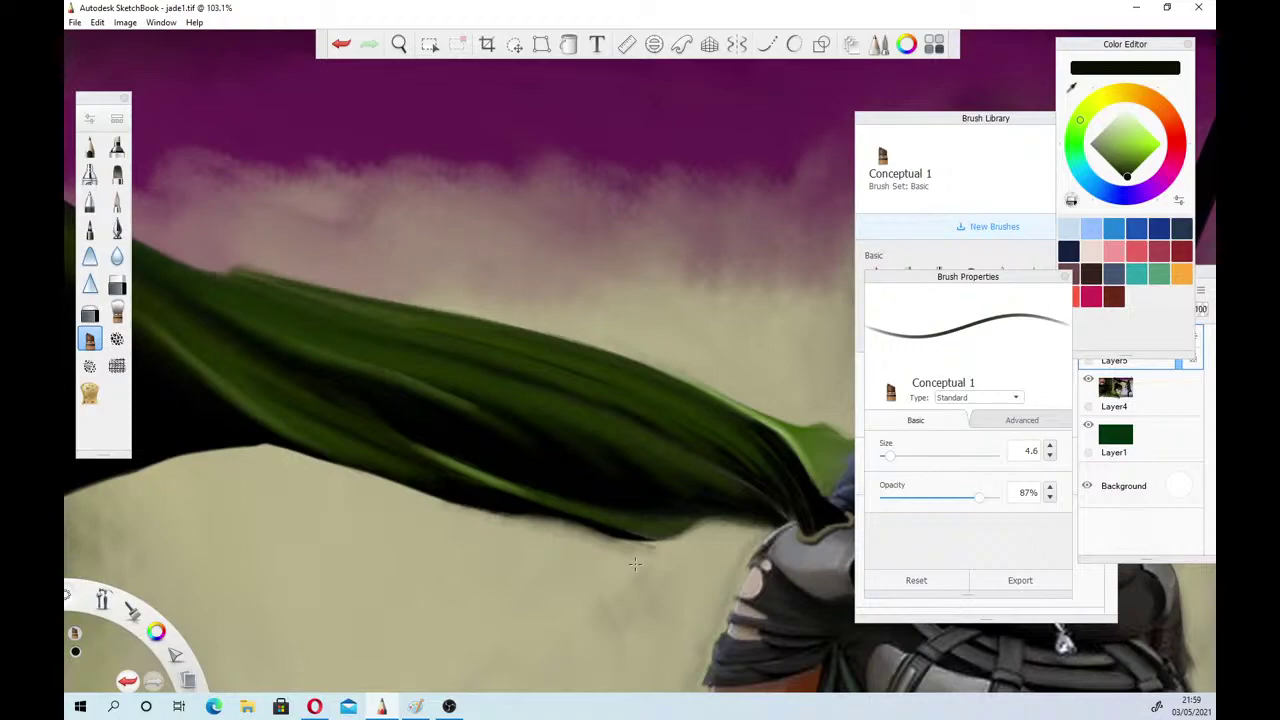
# Sample the mauve background colour beside the scarf and set Conceptual 1 to 100% opacity
pyautogui.click(1071, 88)
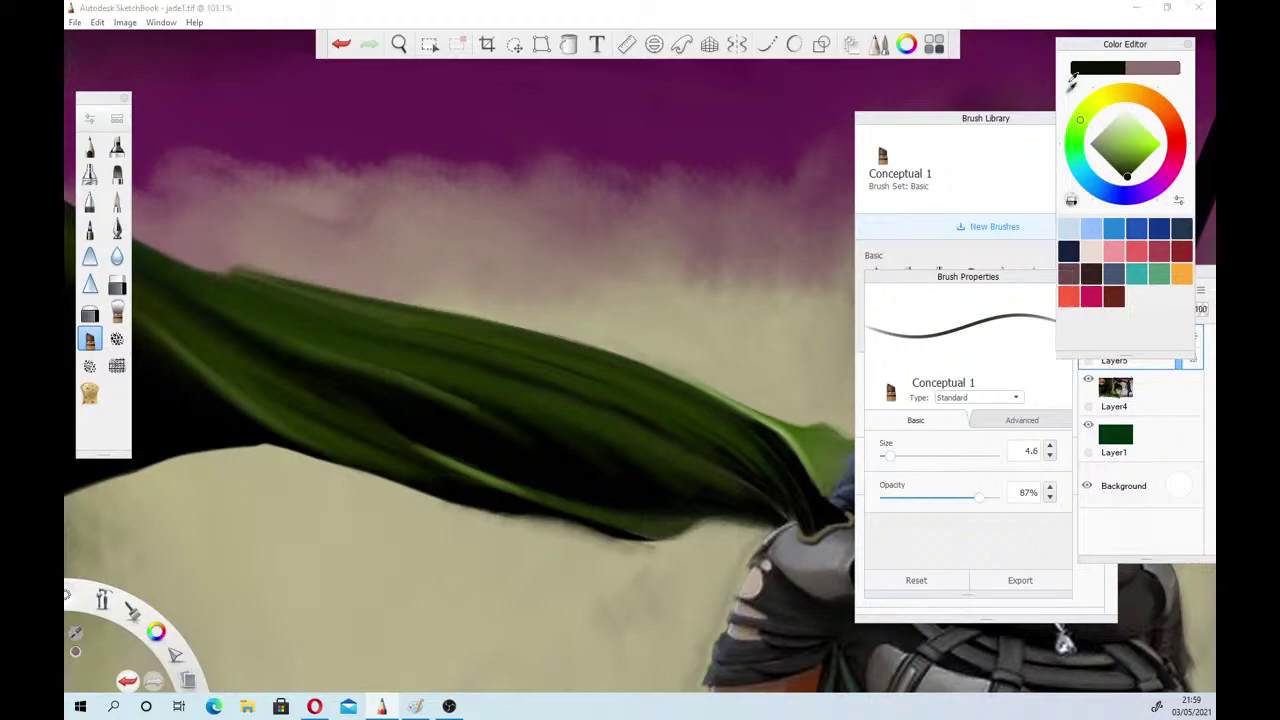
pyautogui.click(225, 262)
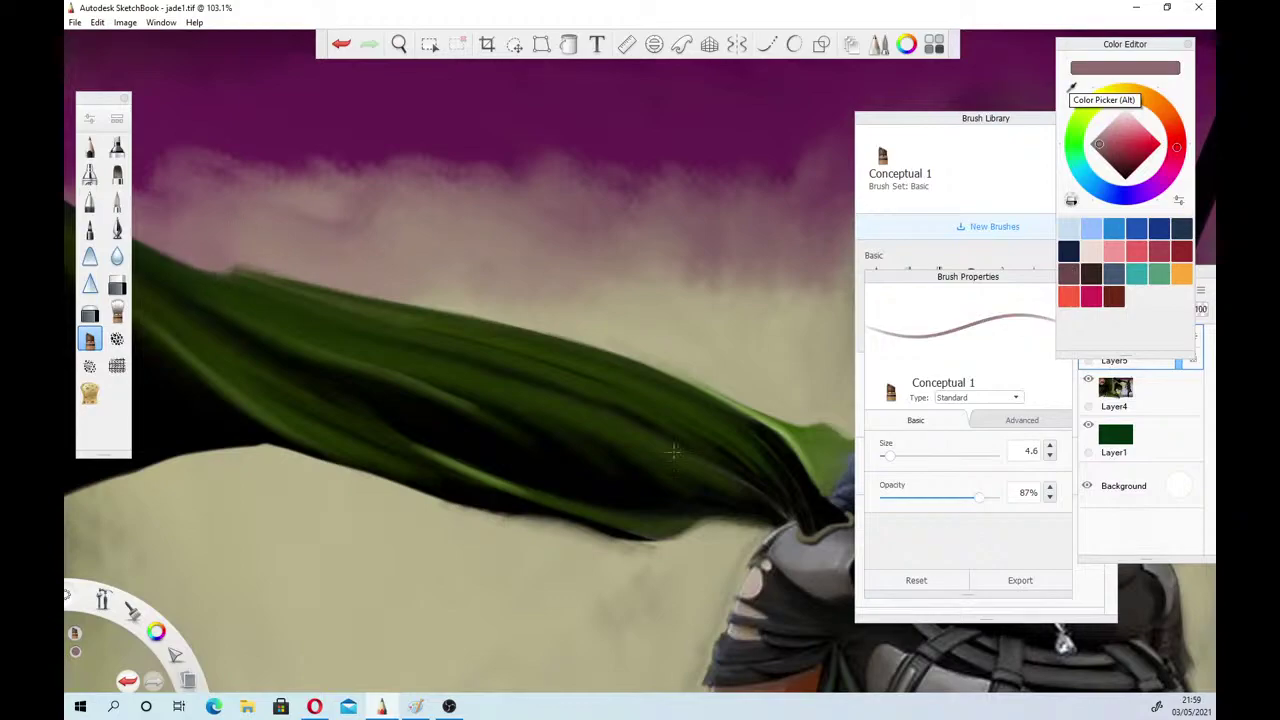
pyautogui.moveTo(976, 497); pyautogui.dragTo(992, 497)
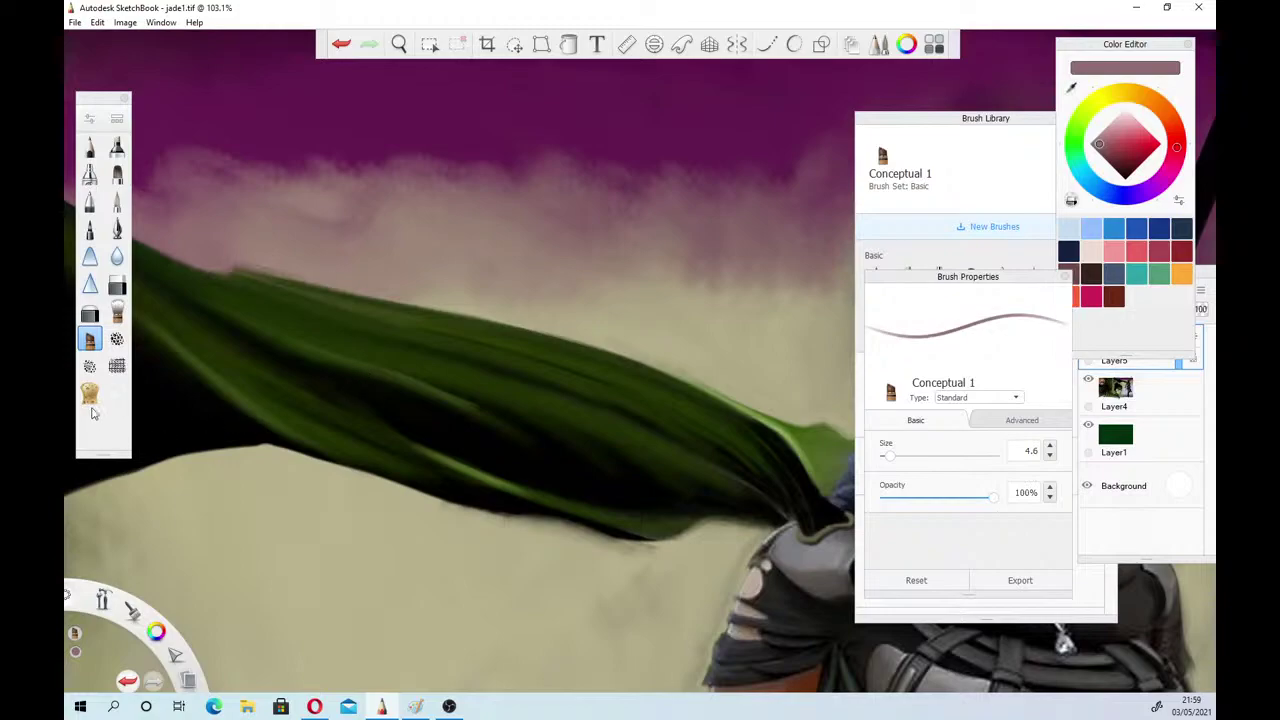
# Clean up the scarf's upper edge with beige sampled from the background, using the Paintbrush at size 10.4 and 100% opacity
pyautogui.click(117, 203)
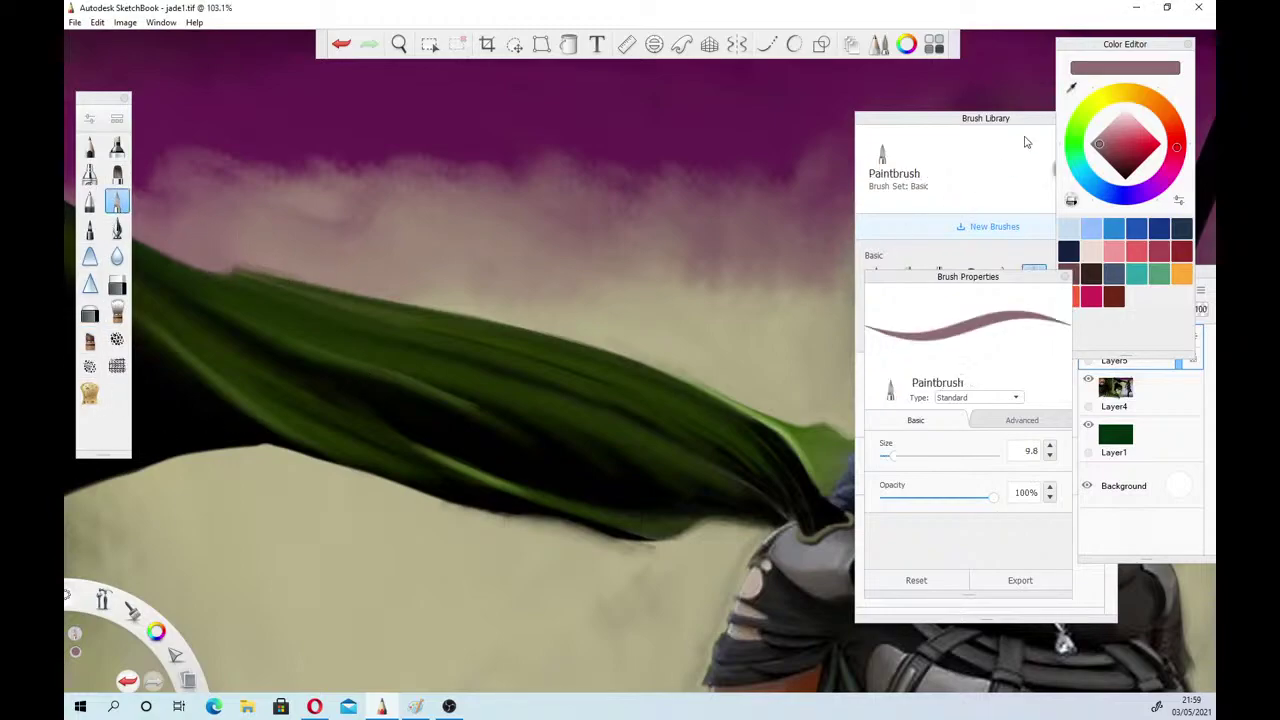
pyautogui.click(1071, 88)
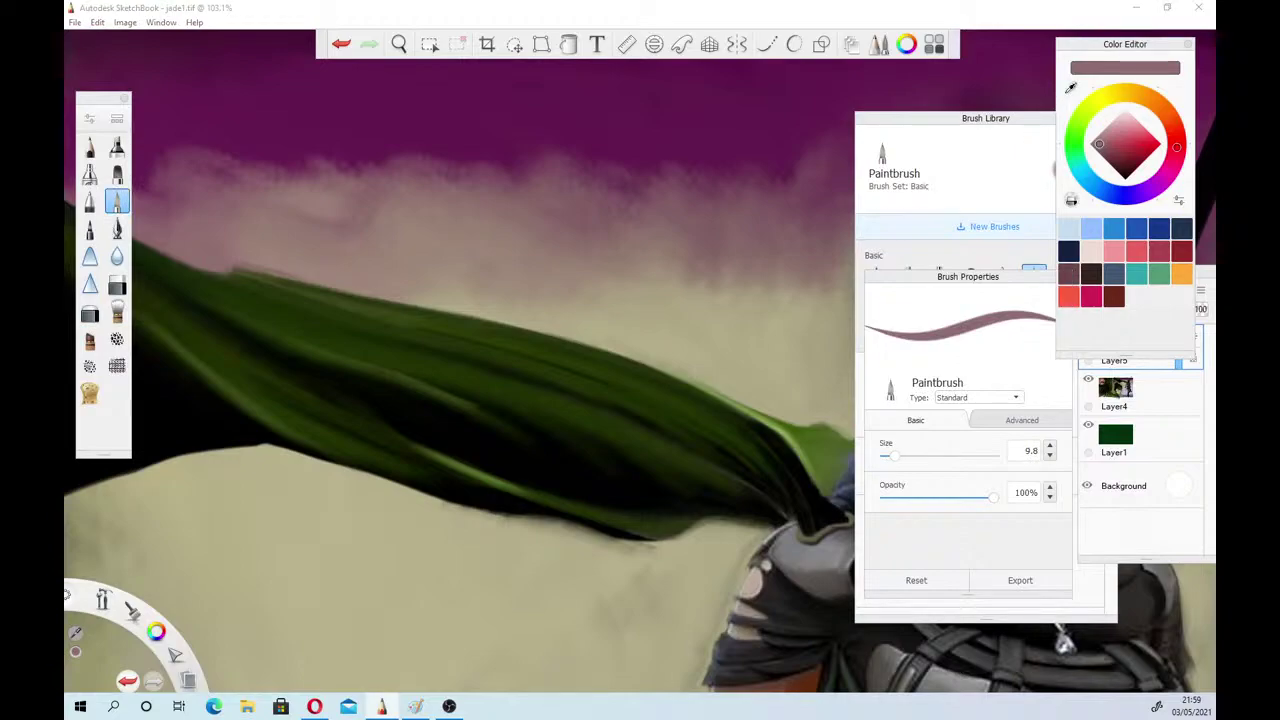
pyautogui.click(370, 305)
pyautogui.moveTo(241, 264); pyautogui.dragTo(262, 268)
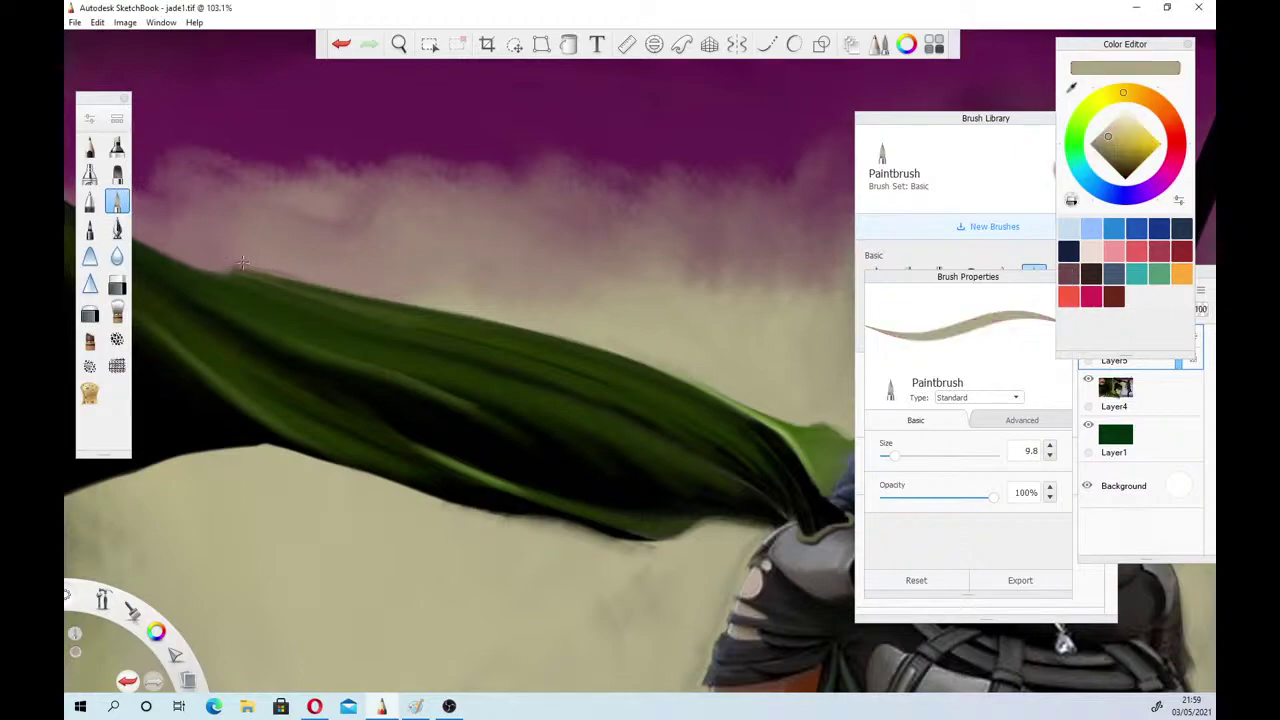
pyautogui.click(896, 457)
pyautogui.moveTo(241, 264); pyautogui.dragTo(312, 280)
pyautogui.moveTo(236, 265); pyautogui.dragTo(394, 299)
pyautogui.moveTo(299, 279); pyautogui.dragTo(386, 300)
pyautogui.moveTo(238, 265); pyautogui.dragTo(302, 281)
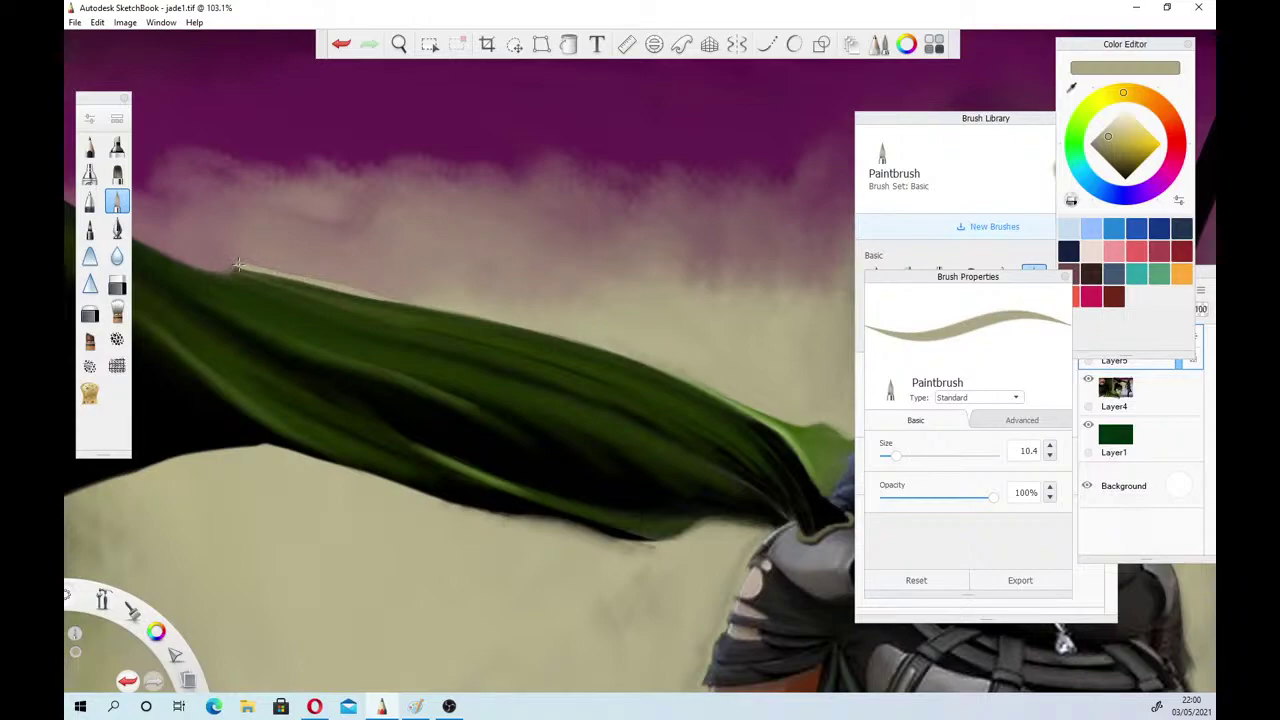
pyautogui.moveTo(238, 265)
pyautogui.mouseDown()
pyautogui.moveTo(426, 302)
pyautogui.moveTo(357, 290)
pyautogui.moveTo(417, 300)
pyautogui.moveTo(358, 291)
pyautogui.moveTo(404, 300)
pyautogui.mouseUp()
# Smudge the repainted upper edge of the scarf into the background with the Wash brush at size 9.8
pyautogui.click(117, 313)
pyautogui.moveTo(891, 457); pyautogui.dragTo(895, 460)
pyautogui.moveTo(227, 259); pyautogui.dragTo(240, 260)
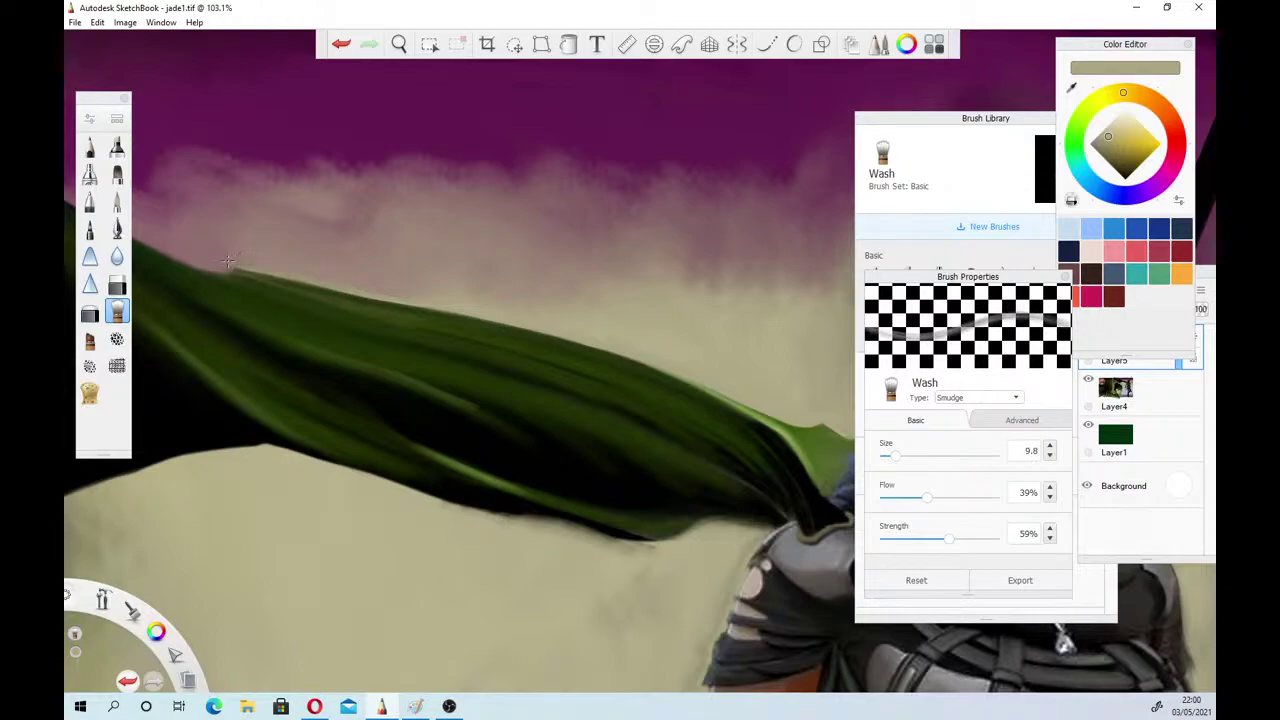
pyautogui.moveTo(230, 268); pyautogui.dragTo(233, 267)
# Paint black along the boundary of the scarf's dark panel with the Paintbrush at size 10.4, then sample the background purple beside its peak
pyautogui.click(398, 44)
pyautogui.moveTo(398, 330); pyautogui.dragTo(536, 498)
pyautogui.moveTo(396, 453); pyautogui.dragTo(531, 531)
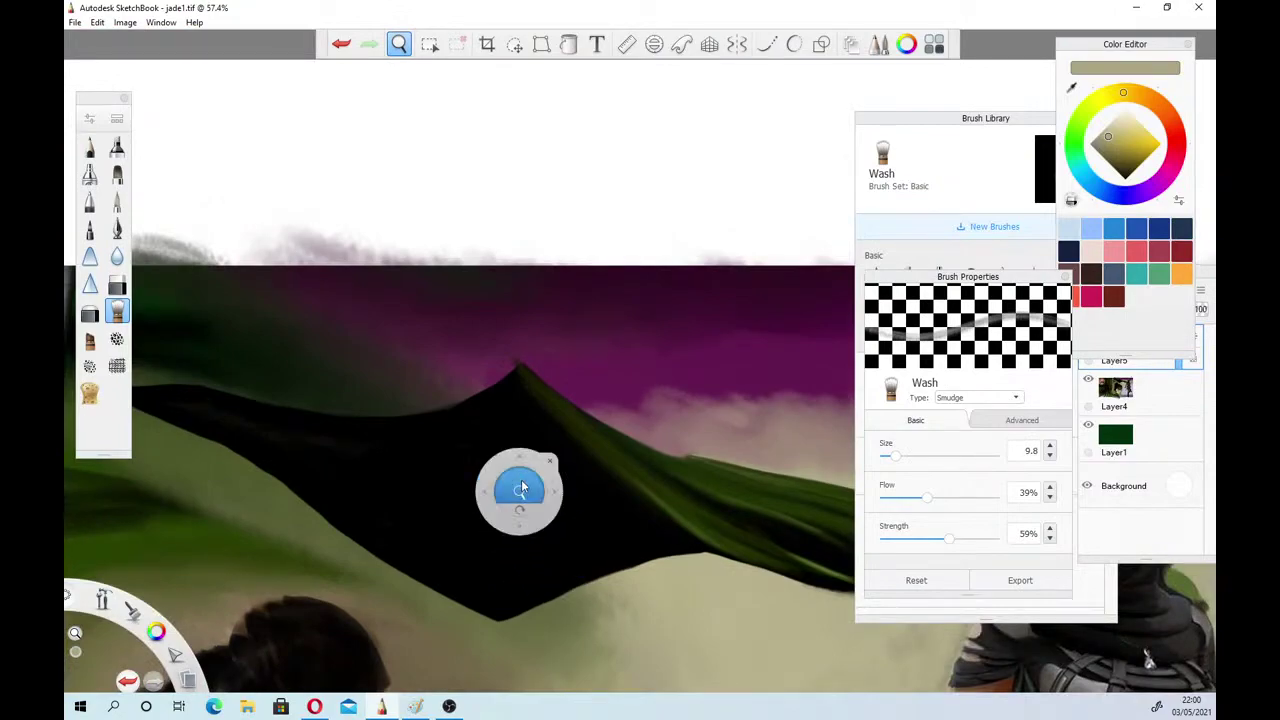
pyautogui.moveTo(534, 466); pyautogui.dragTo(478, 450)
pyautogui.click(479, 446)
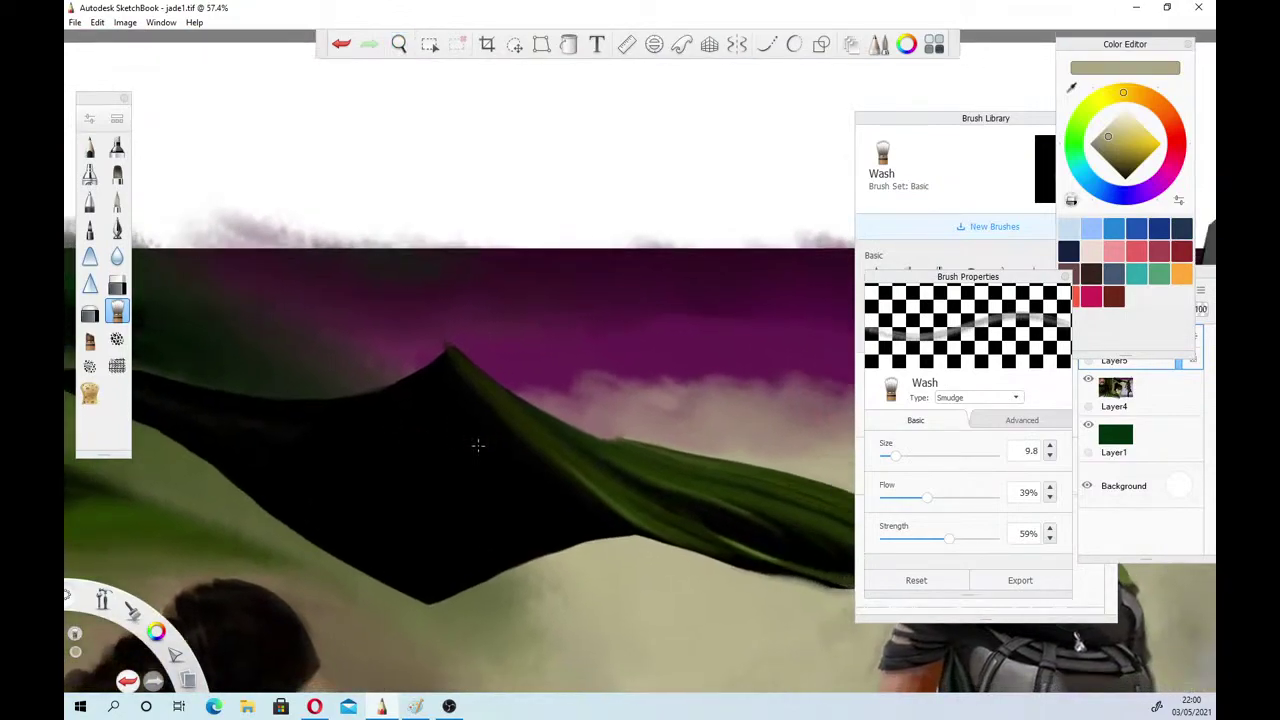
pyautogui.click(117, 201)
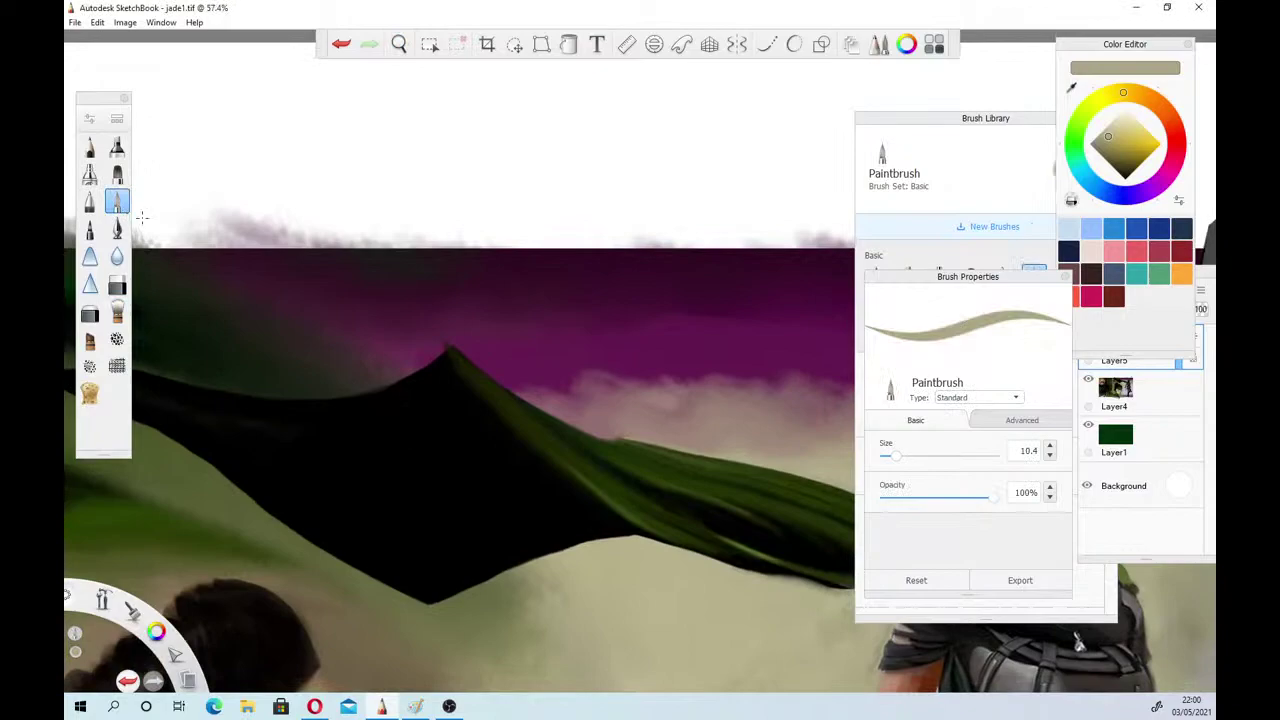
pyautogui.click(1126, 177)
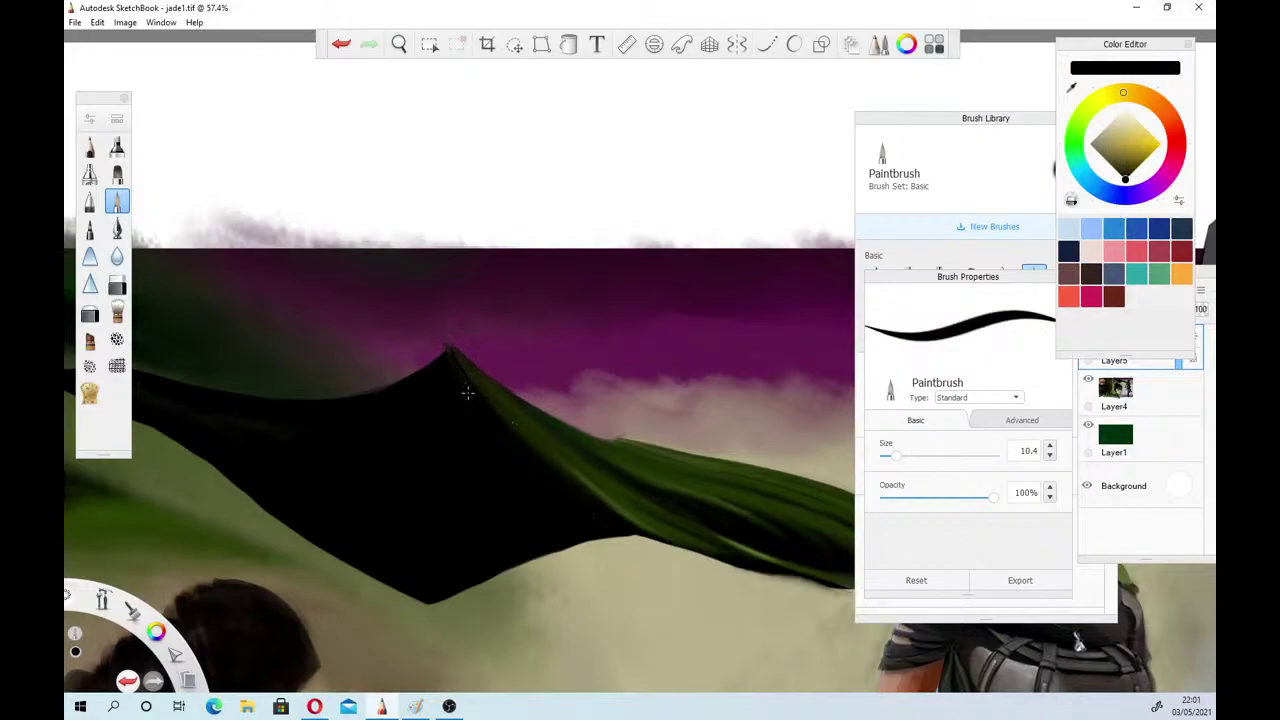
pyautogui.moveTo(600, 513); pyautogui.dragTo(467, 386)
pyautogui.moveTo(597, 508); pyautogui.dragTo(452, 377)
pyautogui.moveTo(484, 401); pyautogui.dragTo(451, 354)
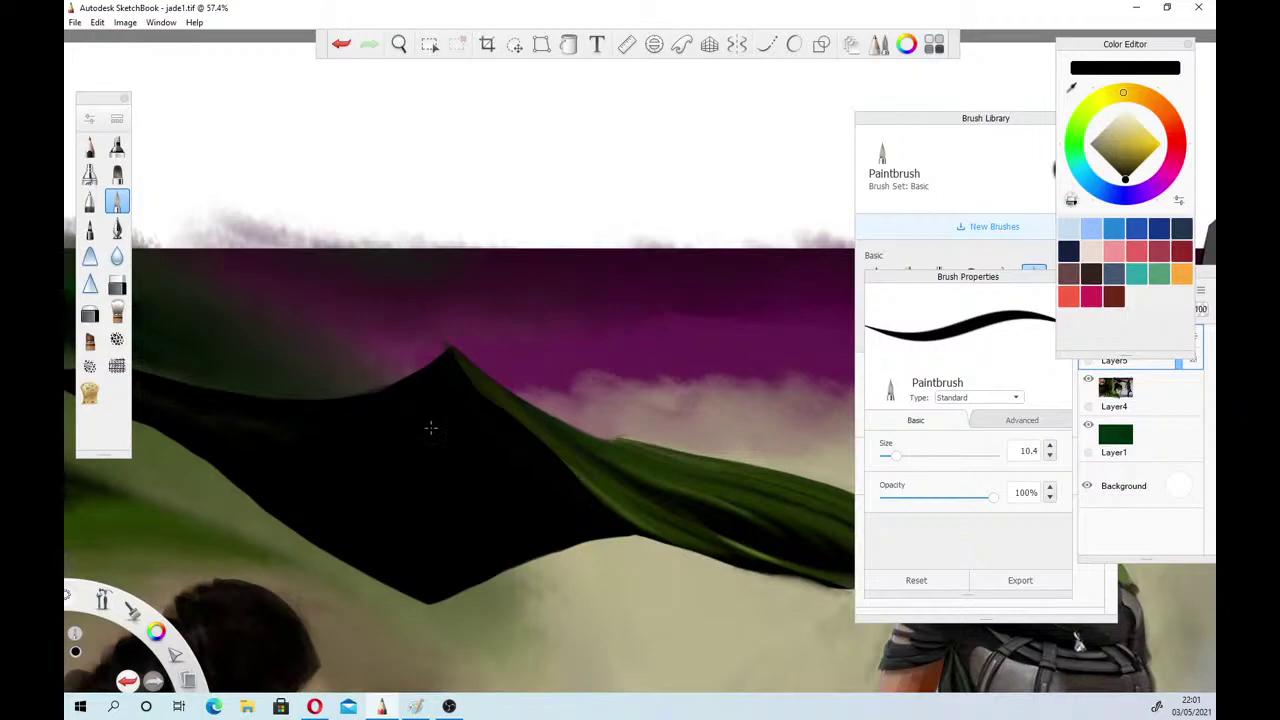
pyautogui.click(1072, 88)
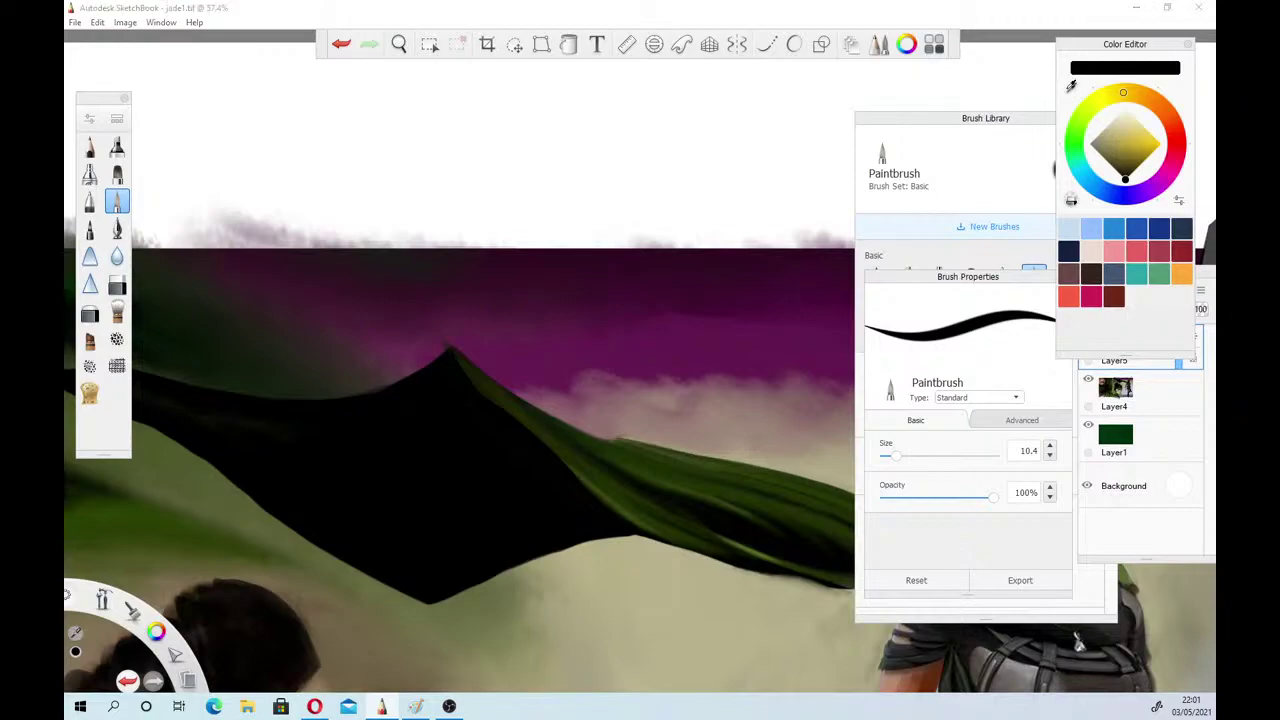
pyautogui.click(448, 342)
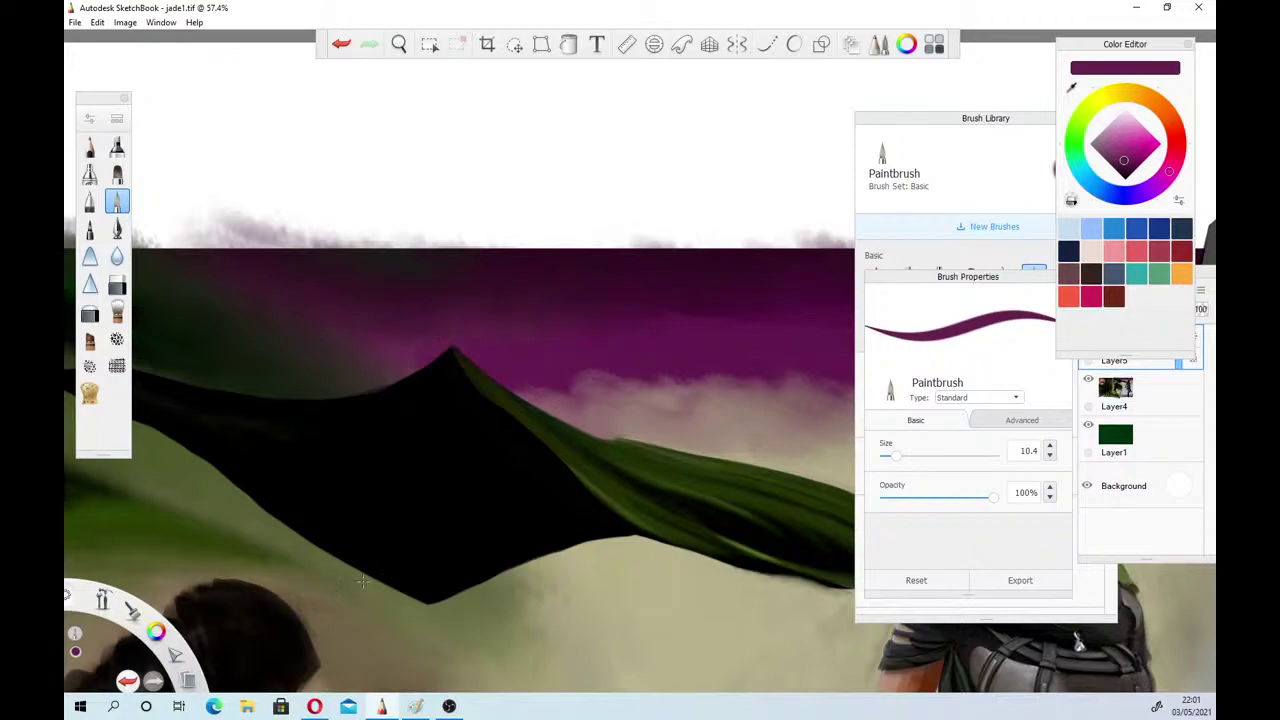
# Sample a dark brown where the masked woman's fringe meets her forehead as the Paintbrush colour
pyautogui.click(399, 44)
pyautogui.moveTo(439, 361); pyautogui.dragTo(423, 320)
pyautogui.moveTo(380, 475); pyautogui.dragTo(620, 395)
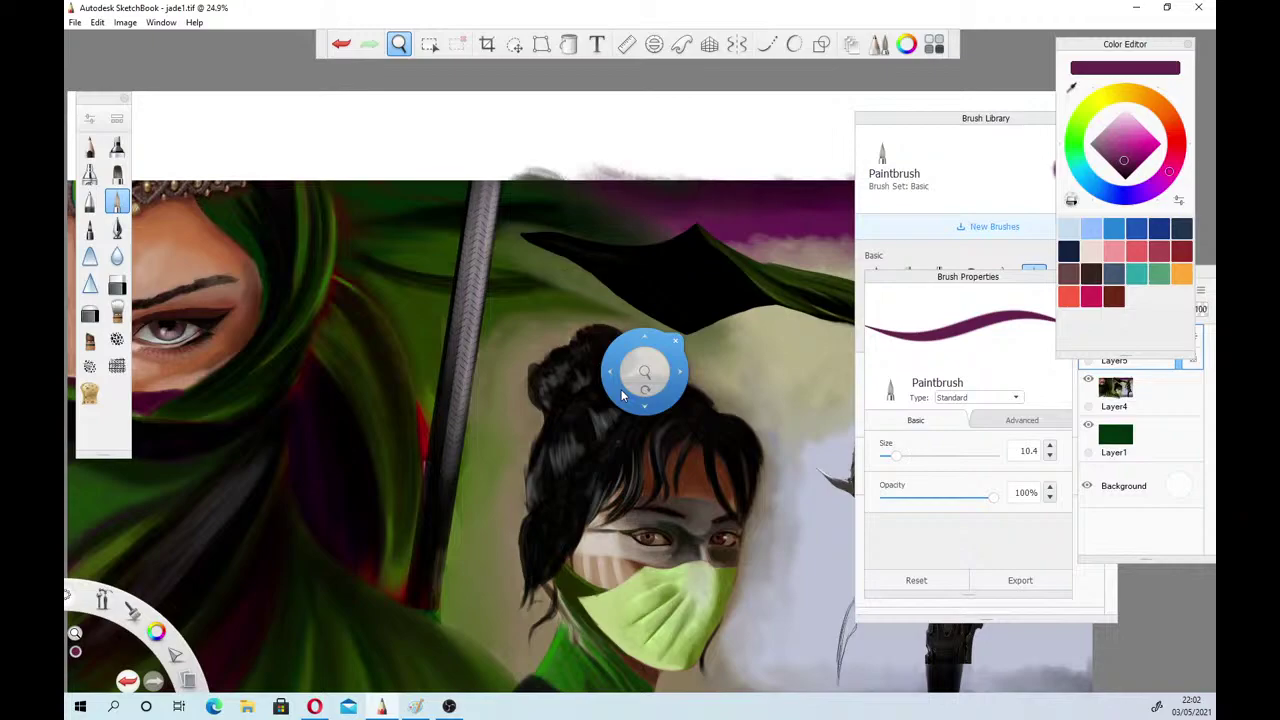
pyautogui.click(360, 461)
pyautogui.click(468, 546)
pyautogui.moveTo(458, 522); pyautogui.dragTo(294, 690)
pyautogui.click(368, 564)
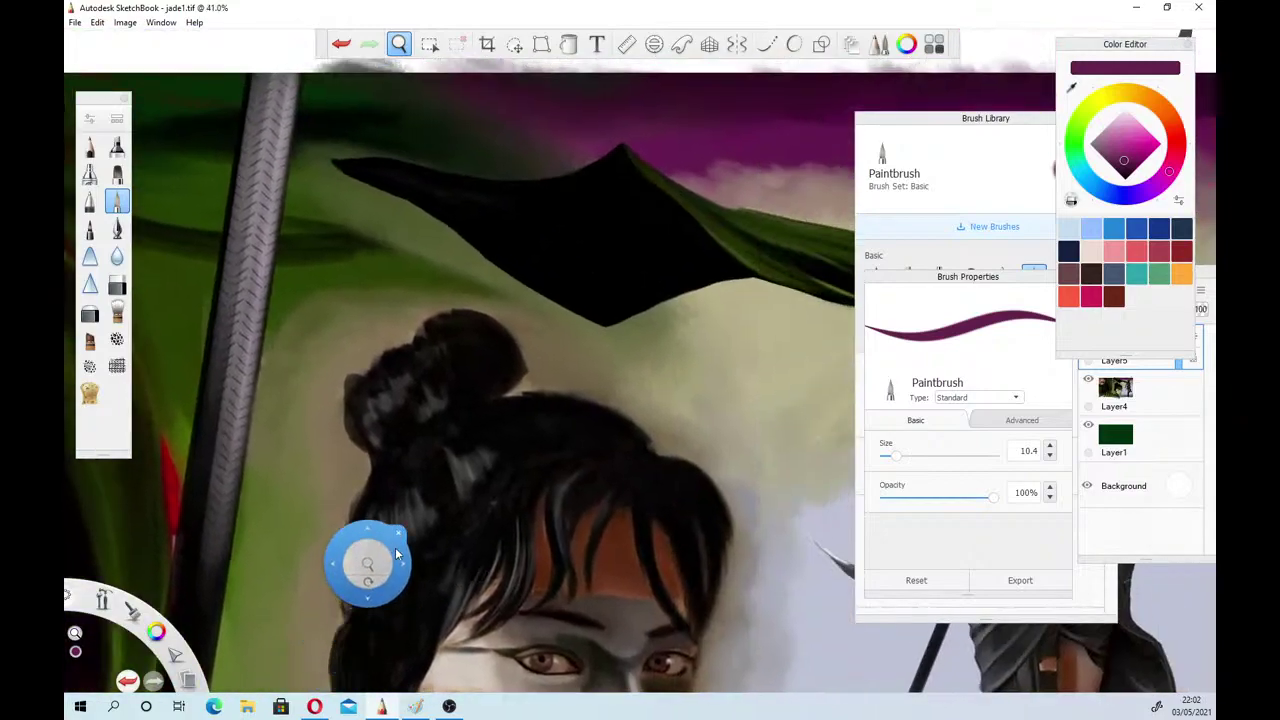
pyautogui.moveTo(527, 475); pyautogui.dragTo(695, 505)
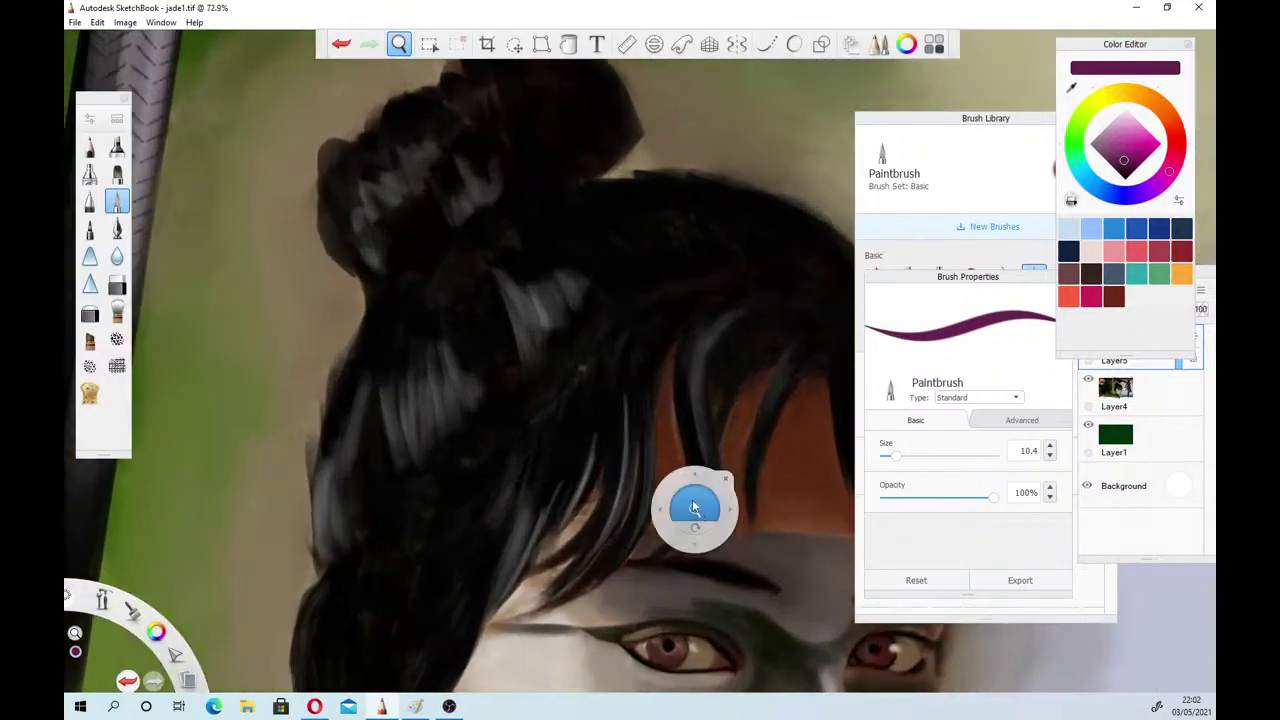
pyautogui.click(680, 406)
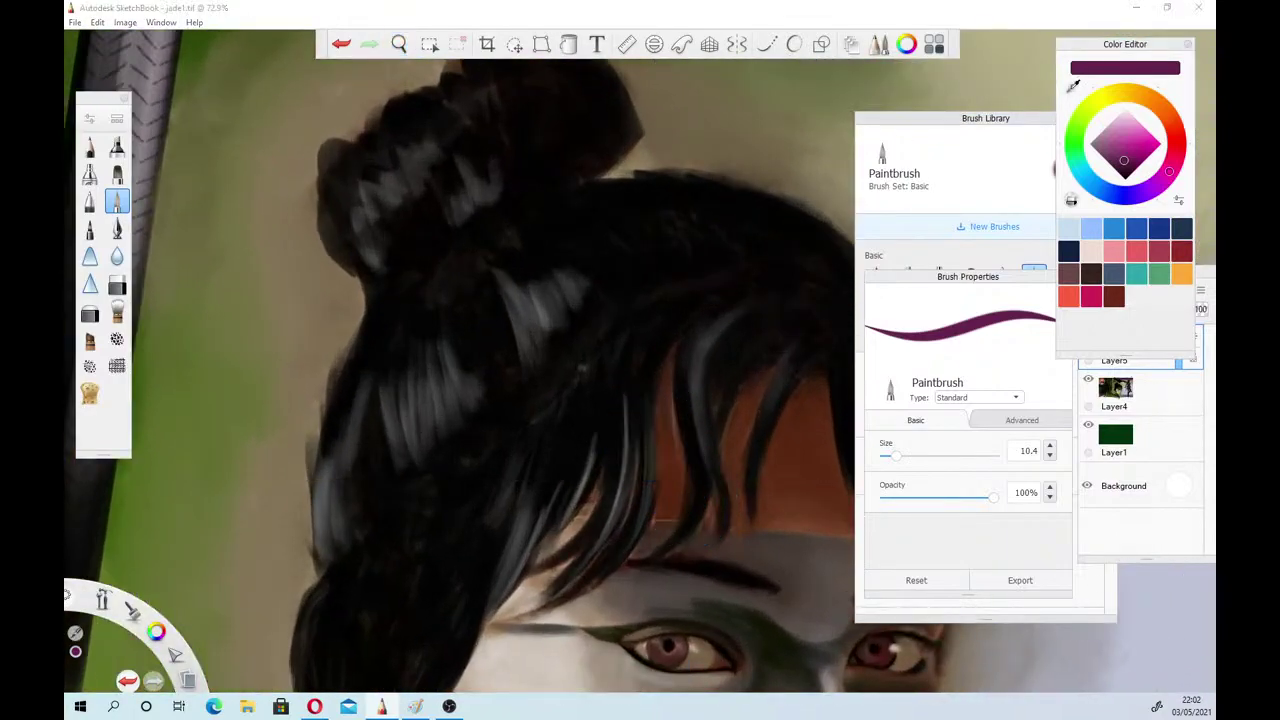
pyautogui.click(842, 440)
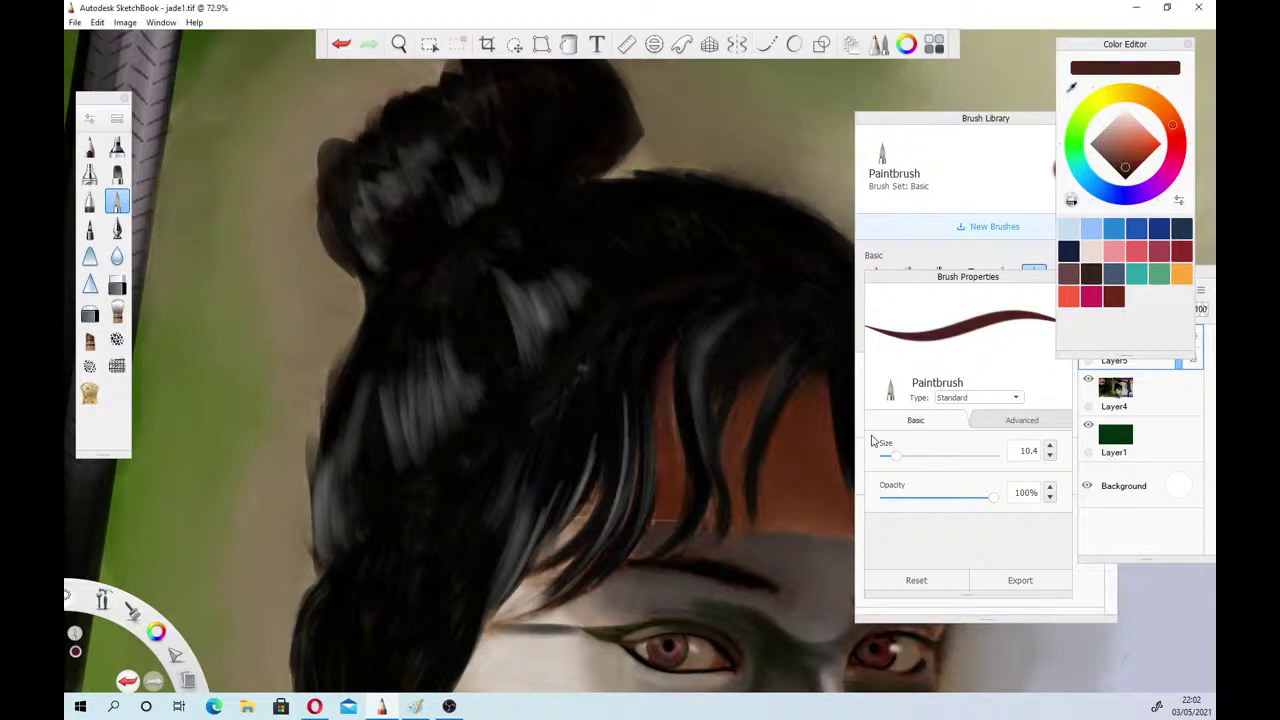
# On Layer5, paint dark brown shadow between the fringe strands on the forehead with the Paintbrush at size 11.1
pyautogui.click(1150, 389)
pyautogui.click(1150, 352)
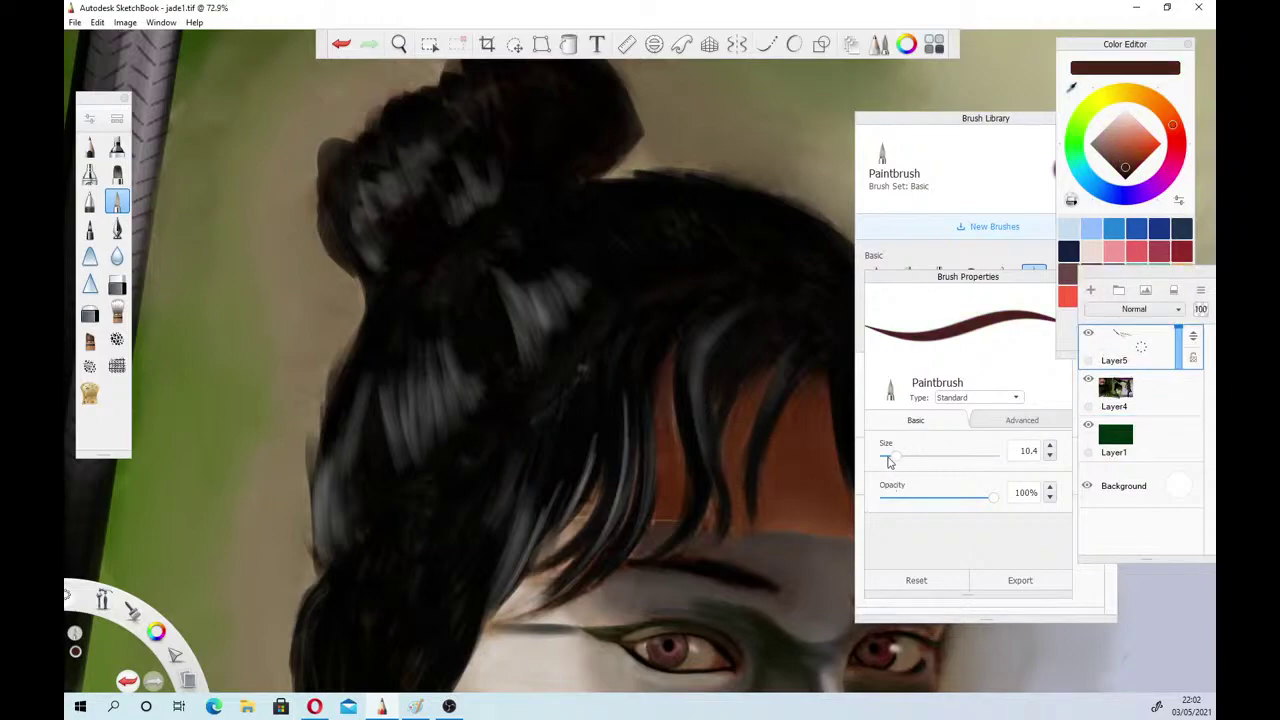
pyautogui.moveTo(888, 460); pyautogui.dragTo(883, 458)
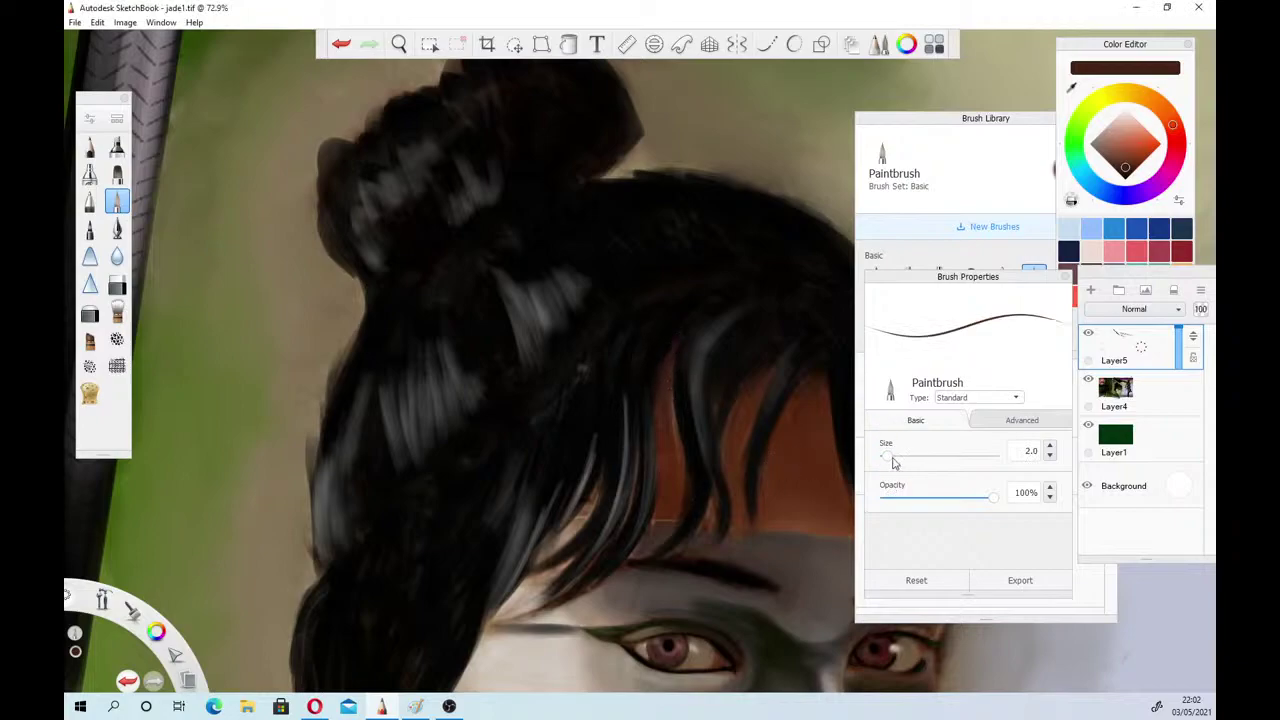
pyautogui.moveTo(886, 457); pyautogui.dragTo(891, 457)
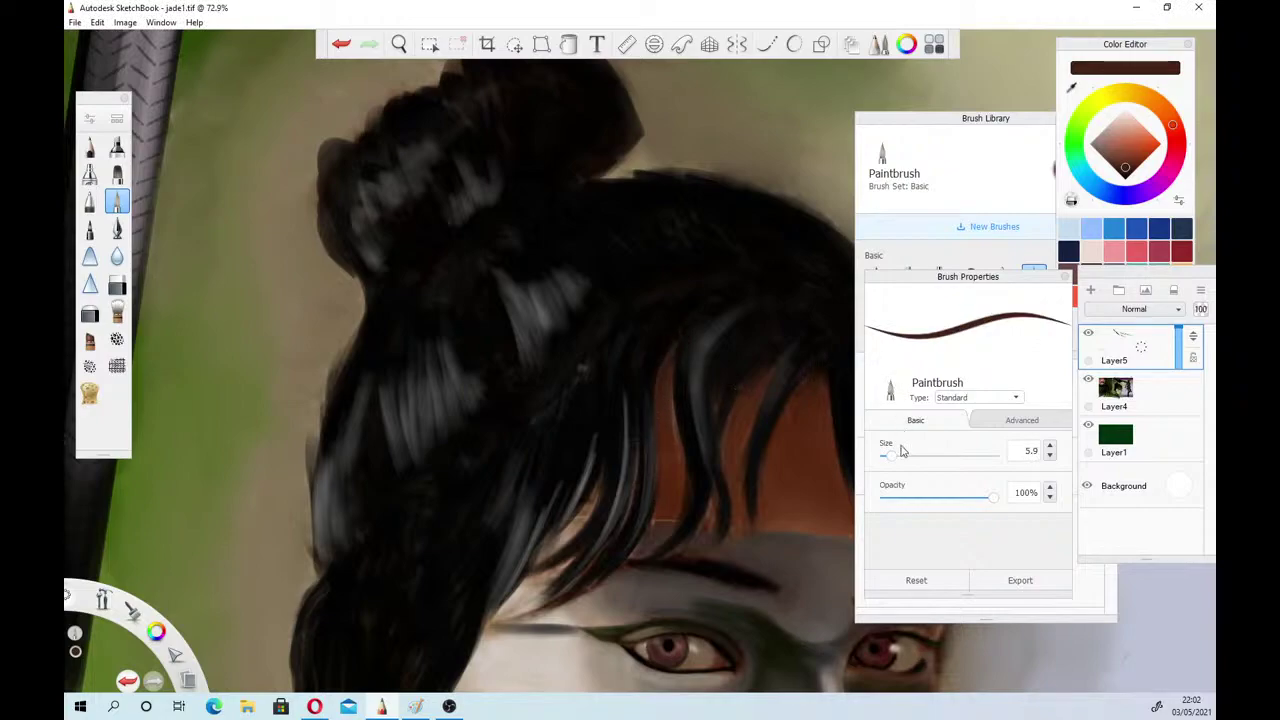
pyautogui.moveTo(889, 455); pyautogui.dragTo(896, 455)
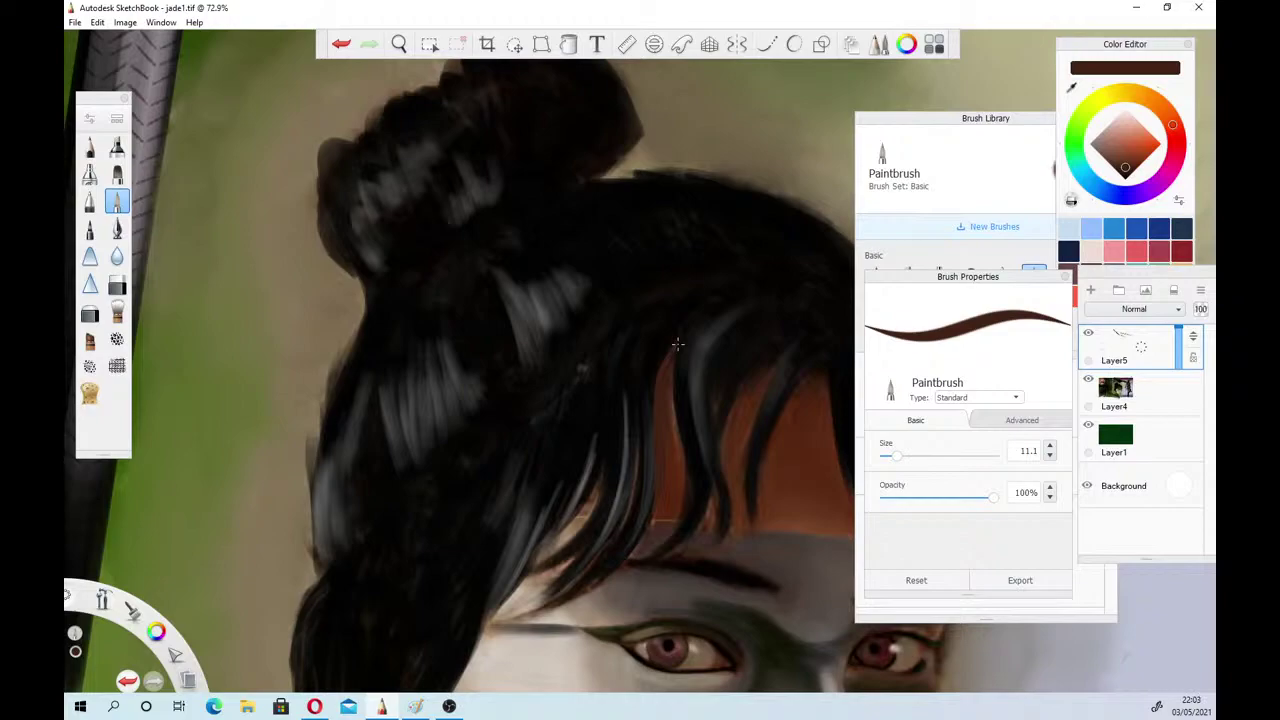
pyautogui.moveTo(671, 398); pyautogui.dragTo(677, 443)
pyautogui.moveTo(671, 378); pyautogui.dragTo(680, 465)
# Blend the forehead shadow under the fringe with the Wash brush at size 9.8, then merge Layer5 down into Layer4
pyautogui.click(117, 313)
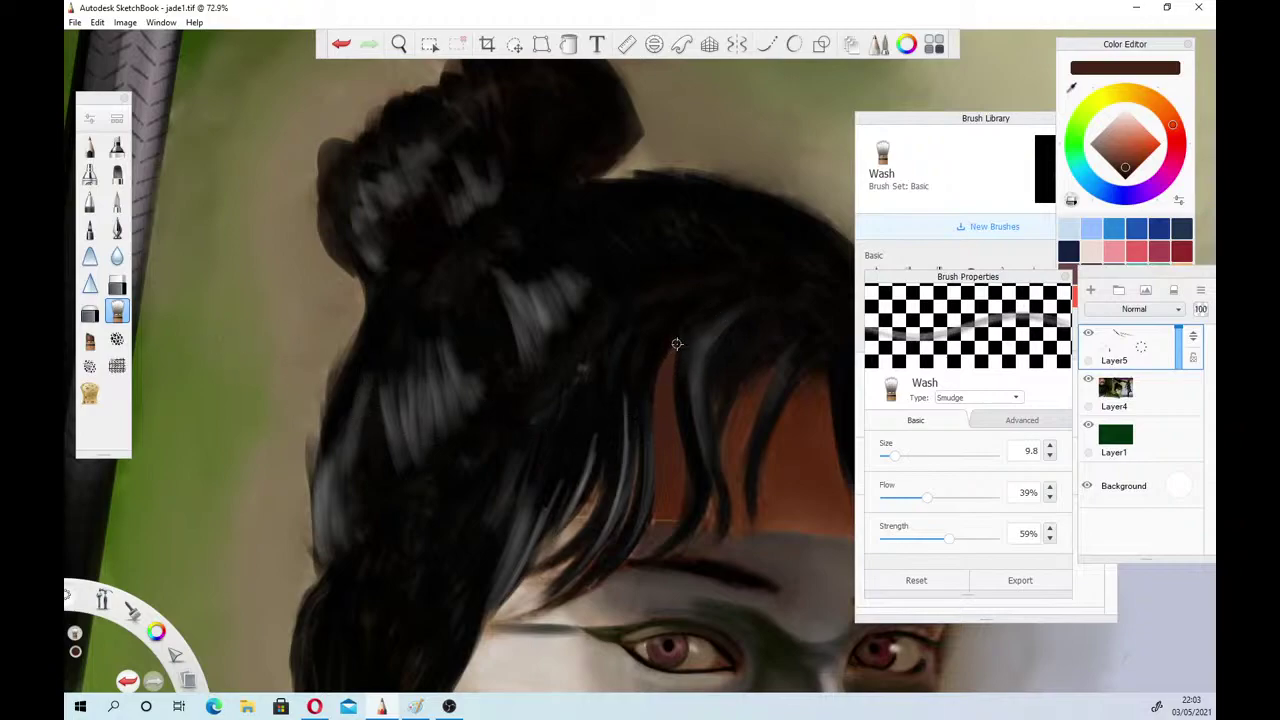
pyautogui.click(1130, 395)
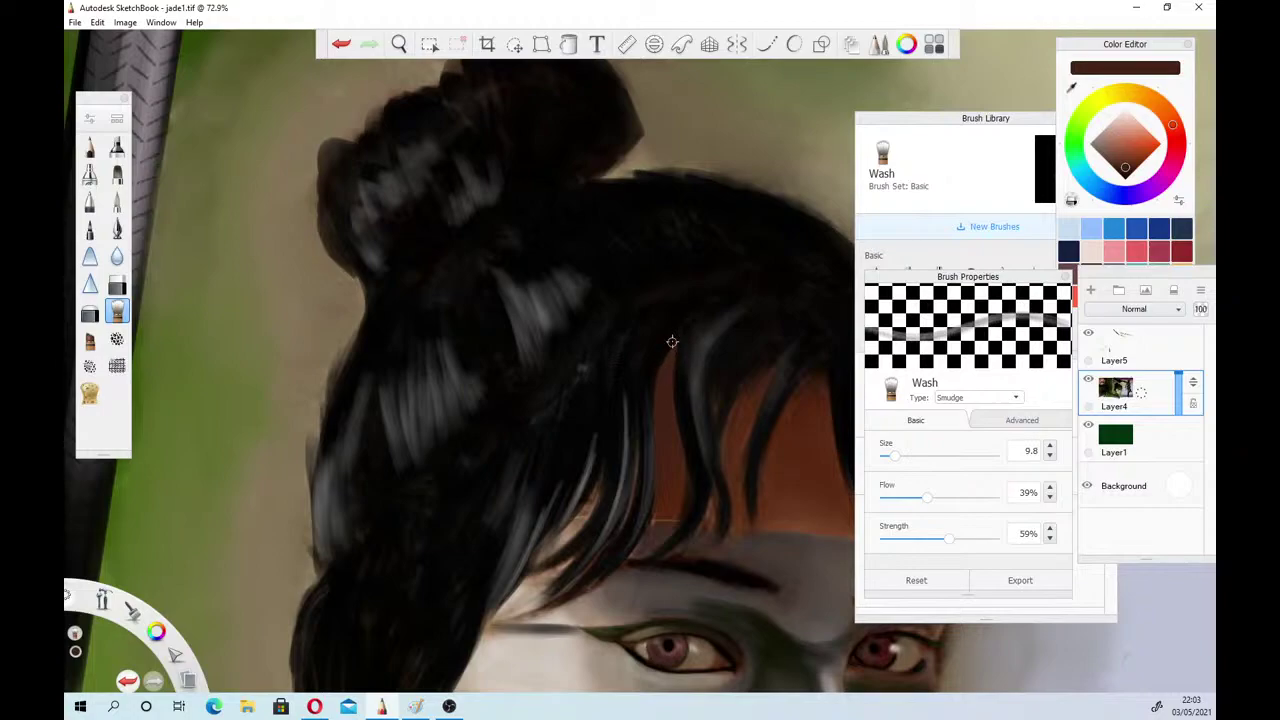
pyautogui.click(1152, 352)
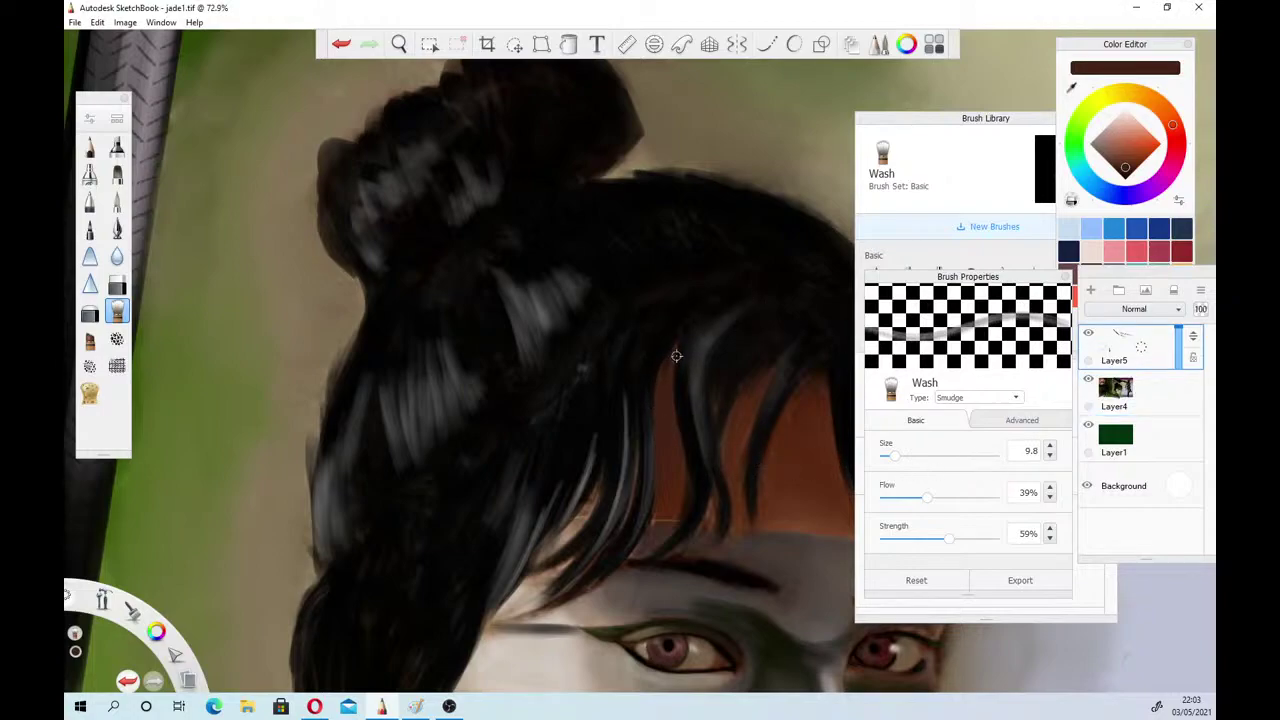
pyautogui.moveTo(673, 361); pyautogui.dragTo(673, 398)
pyautogui.hotkey('ctrl', 'e')
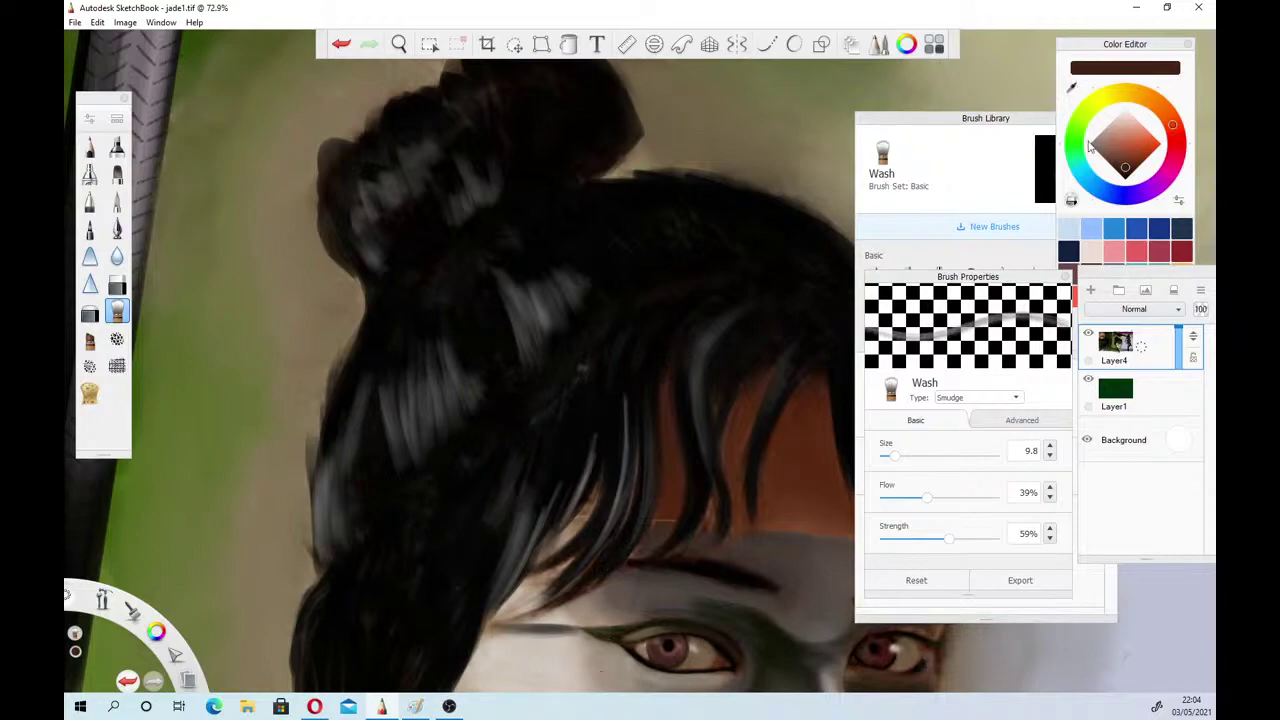
# Darken and thicken the fringe strands over the forehead in black with Conceptual 1 at size 9.8
pyautogui.moveTo(1113, 152); pyautogui.dragTo(1125, 178)
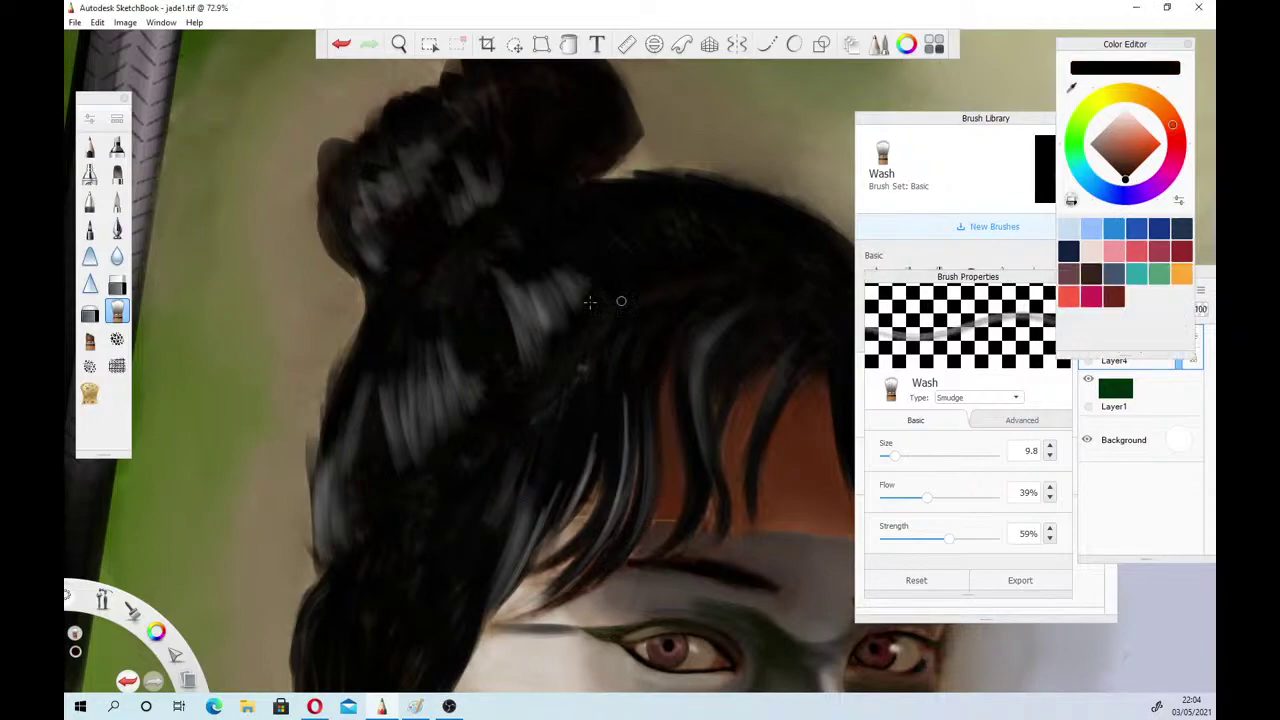
pyautogui.click(89, 340)
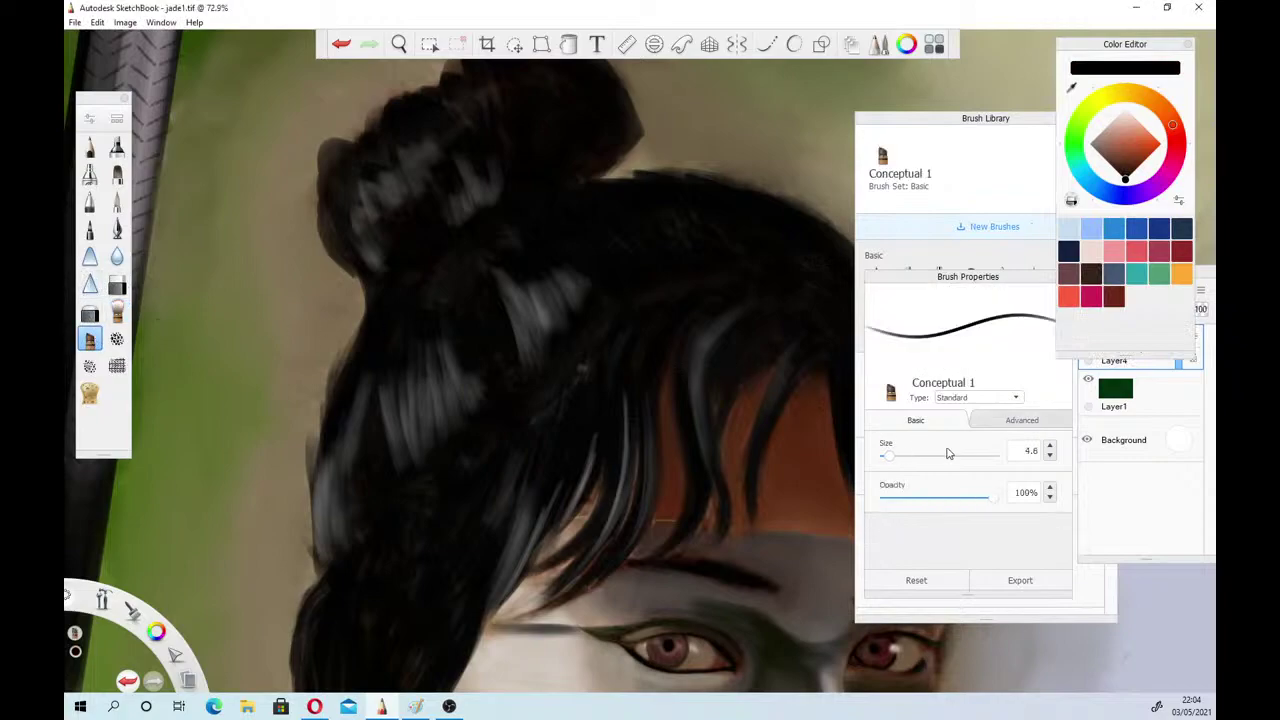
pyautogui.click(895, 457)
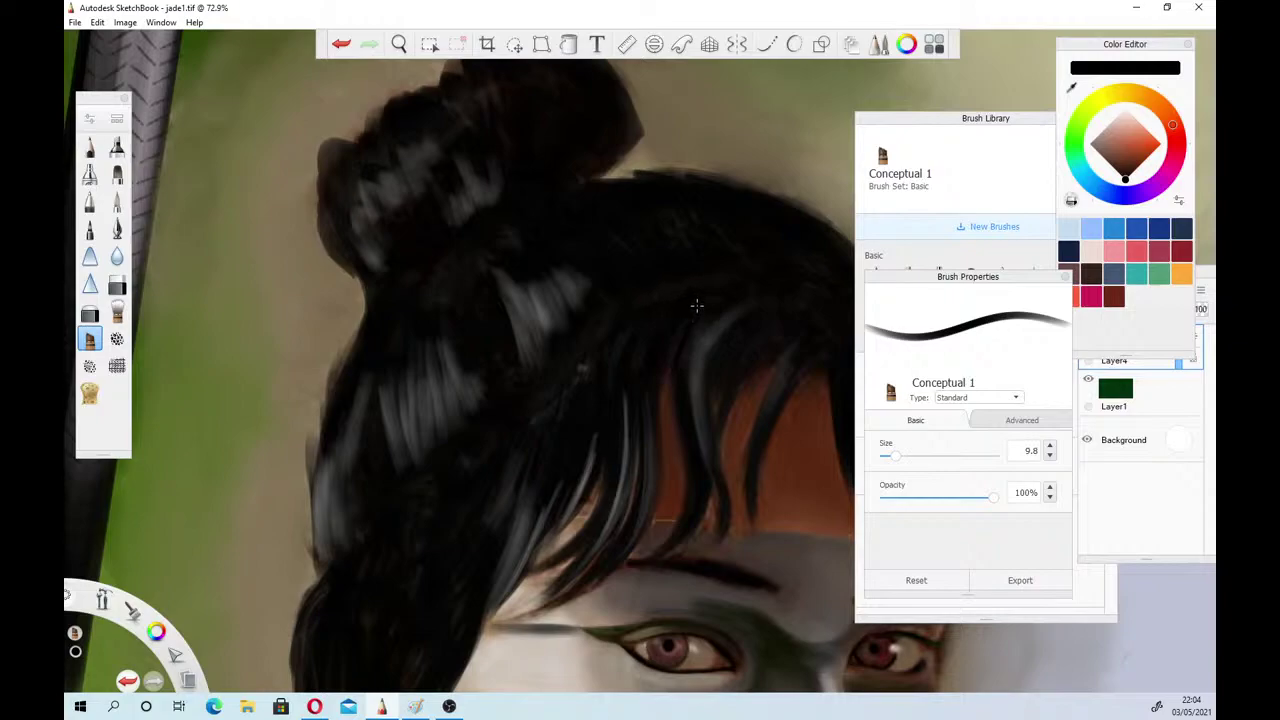
pyautogui.moveTo(673, 366); pyautogui.dragTo(638, 532)
pyautogui.moveTo(649, 380); pyautogui.dragTo(644, 474)
pyautogui.moveTo(651, 402)
pyautogui.mouseDown()
pyautogui.moveTo(646, 510)
pyautogui.moveTo(649, 458)
pyautogui.moveTo(631, 534)
pyautogui.mouseUp()
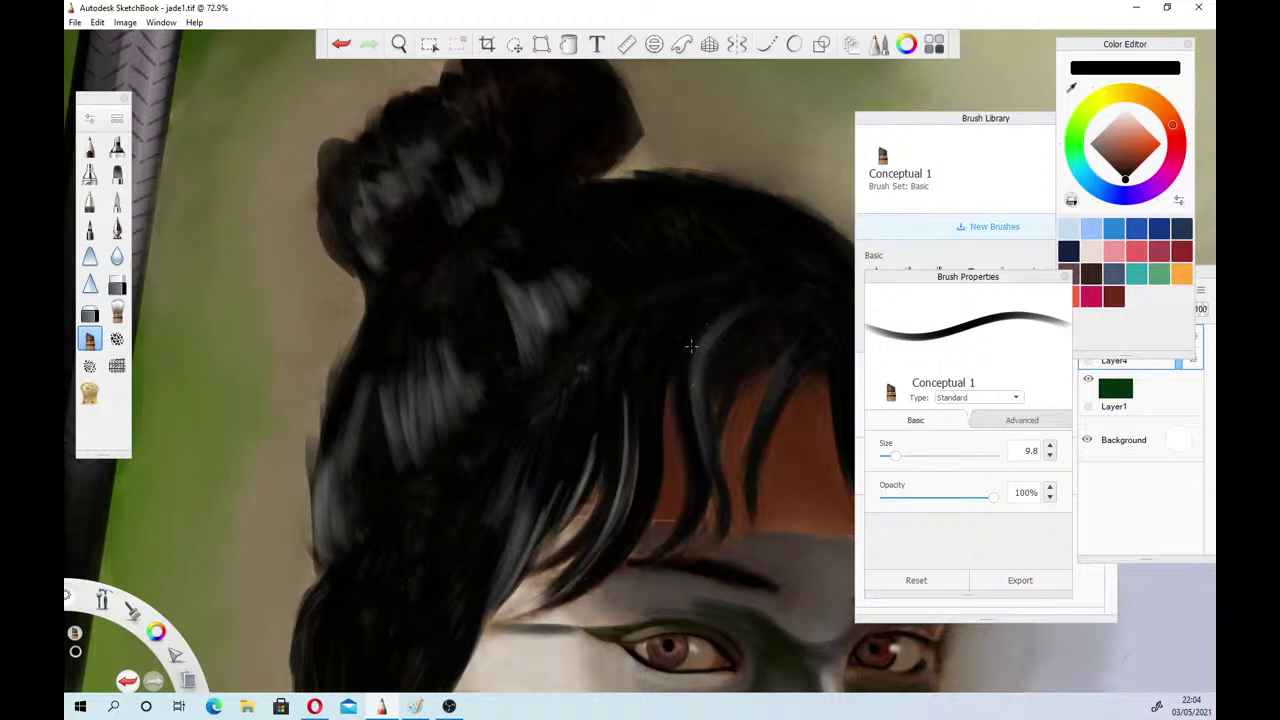
pyautogui.moveTo(689, 365); pyautogui.dragTo(695, 416)
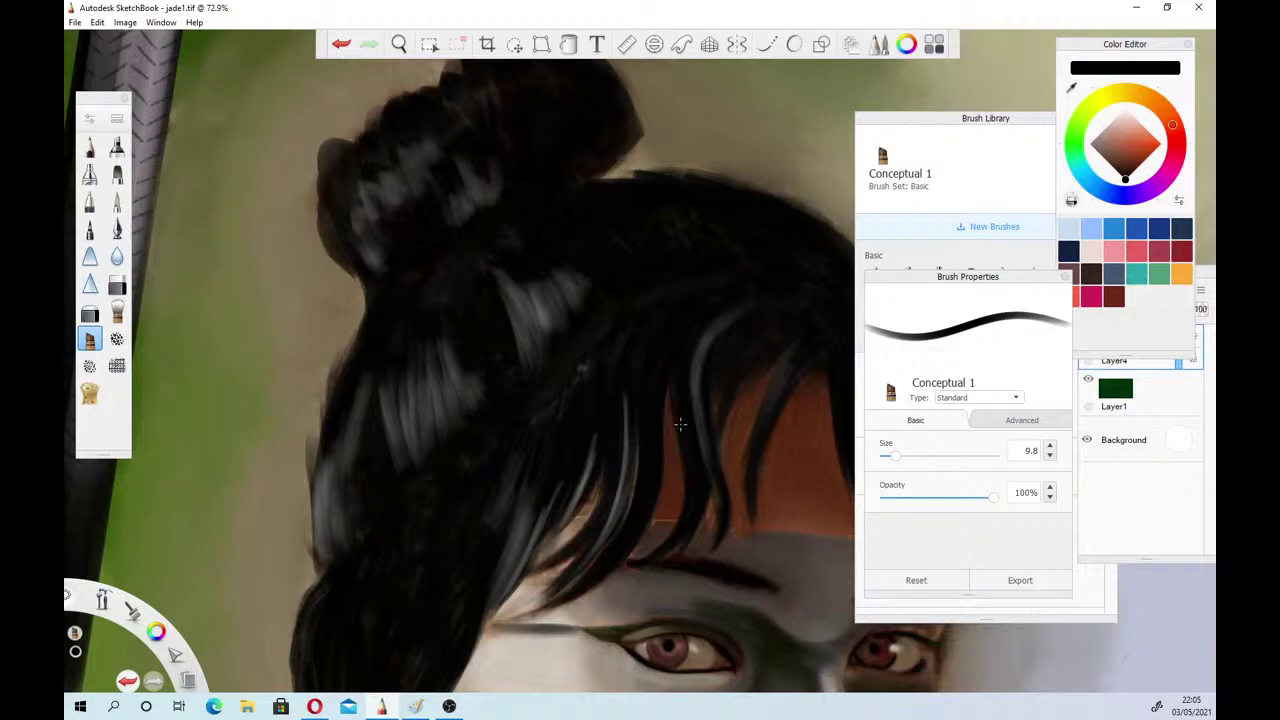
# Blend the skin shading on the hooded figure's bare upper arm with the Wash brush at size 9.8
pyautogui.click(399, 44)
pyautogui.moveTo(394, 368); pyautogui.dragTo(231, 641)
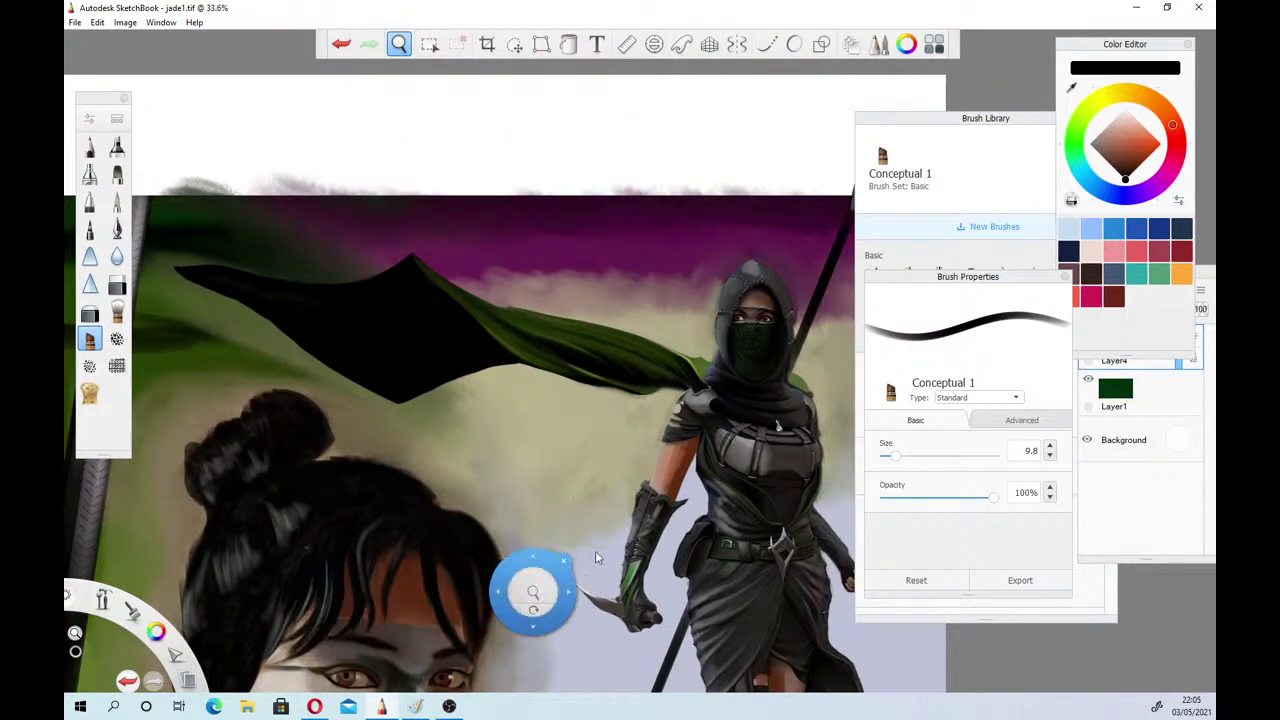
pyautogui.moveTo(653, 504); pyautogui.dragTo(621, 537)
pyautogui.moveTo(525, 552); pyautogui.dragTo(558, 498)
pyautogui.click(117, 312)
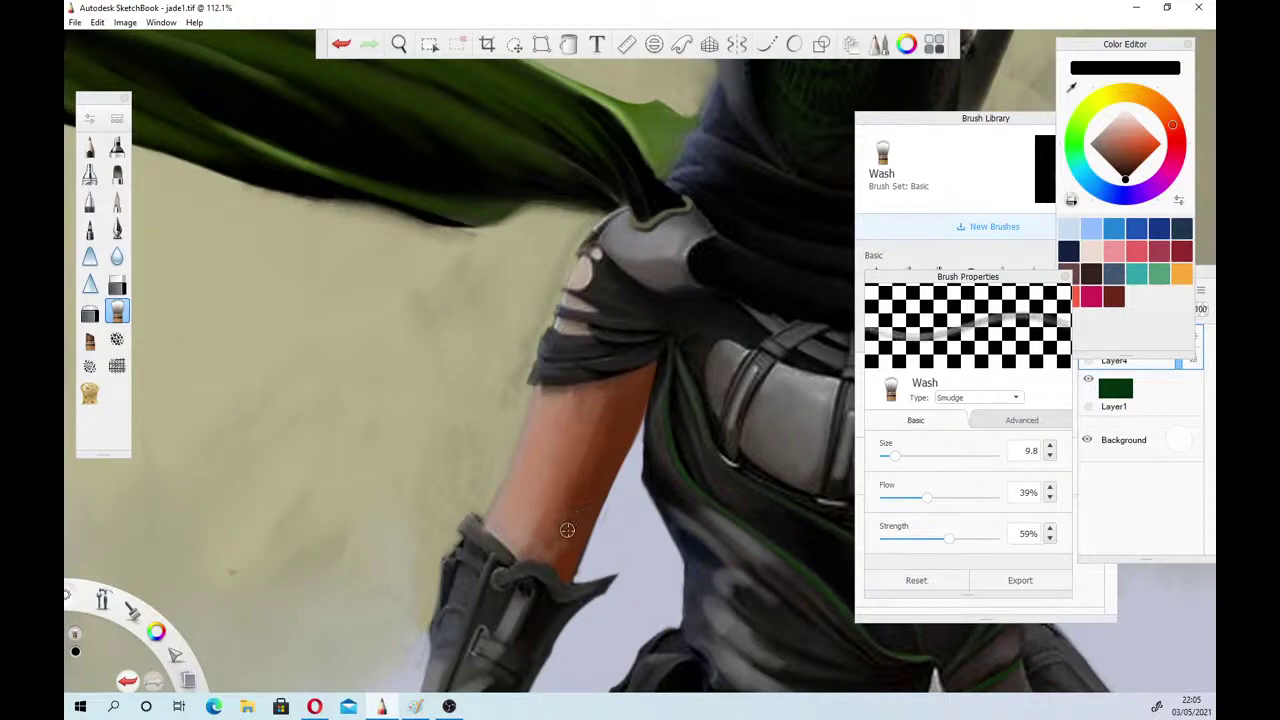
pyautogui.moveTo(567, 534); pyautogui.dragTo(560, 547)
# Darken the outlines and straps of the hooded figure's forearm bracer in black with the Pencil at size 14.0
pyautogui.click(91, 149)
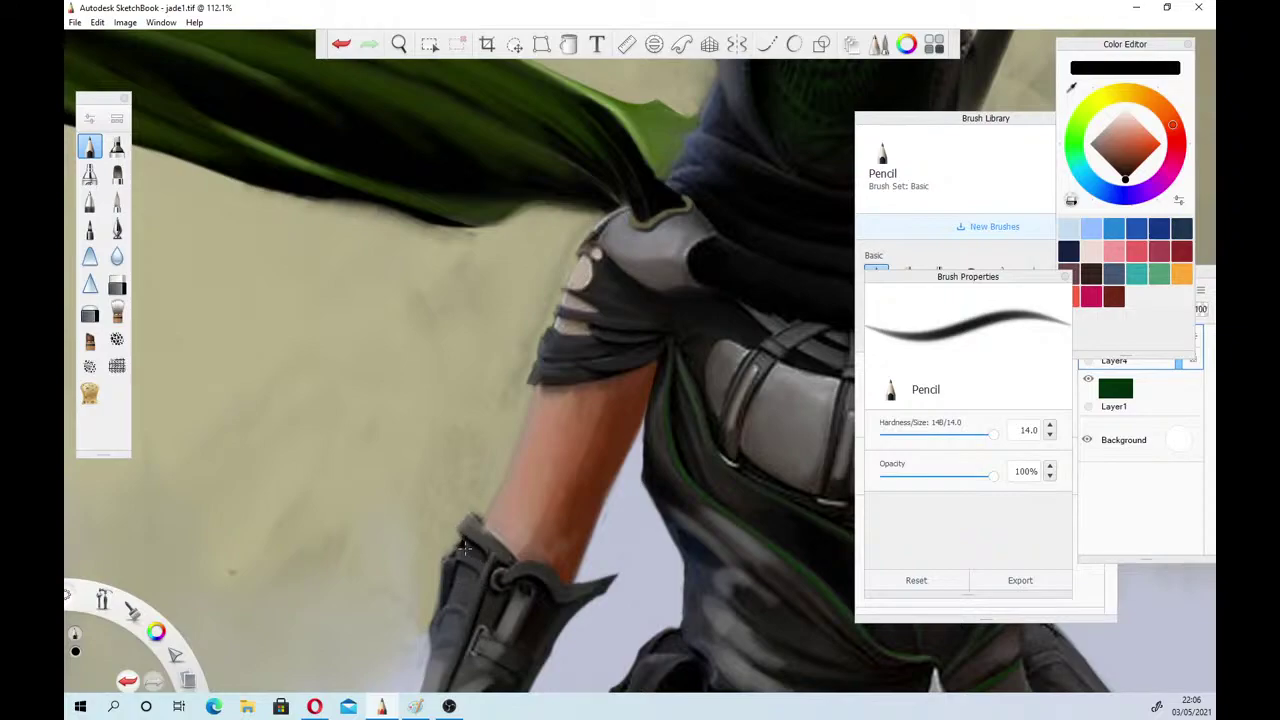
pyautogui.moveTo(448, 564)
pyautogui.mouseDown()
pyautogui.moveTo(438, 610)
pyautogui.moveTo(445, 561)
pyautogui.moveTo(440, 631)
pyautogui.mouseUp()
pyautogui.moveTo(398, 46); pyautogui.dragTo(463, 399)
pyautogui.moveTo(458, 541); pyautogui.dragTo(525, 559)
pyautogui.click(557, 526)
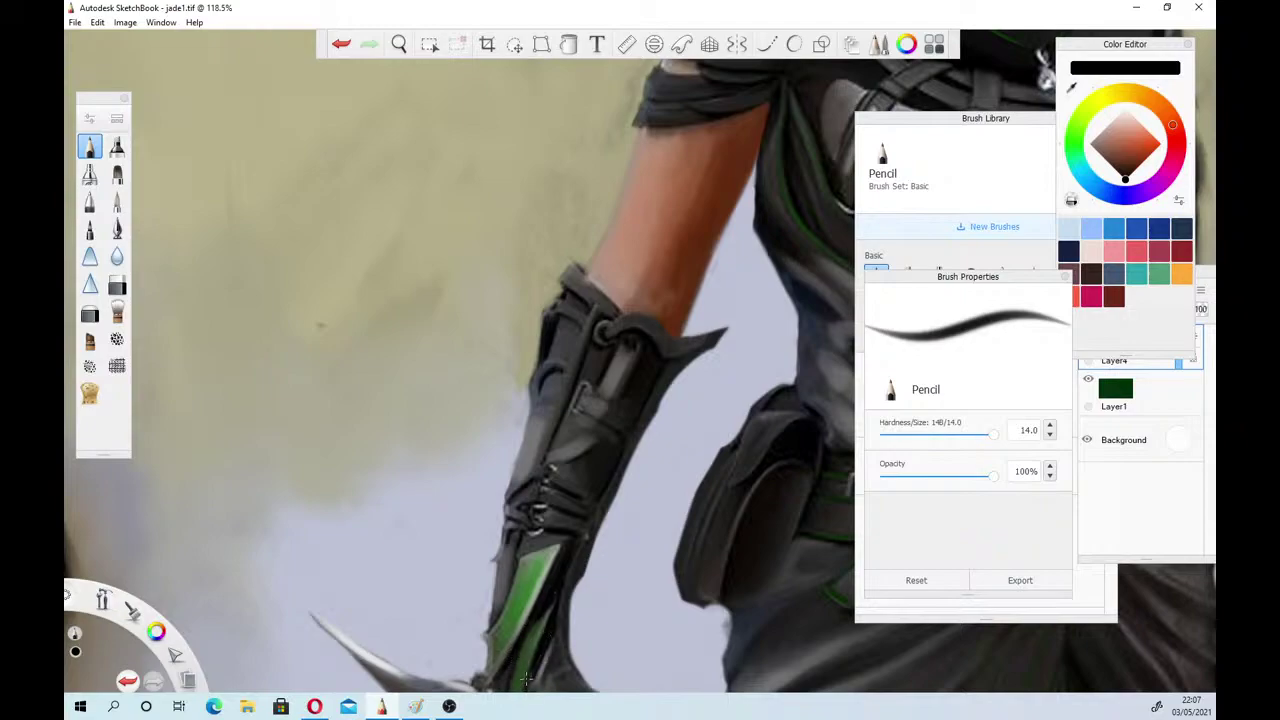
# Define the gauntlet around the hand and the bracer's upper rim in black with the Pencil at size 14.0
pyautogui.click(398, 44)
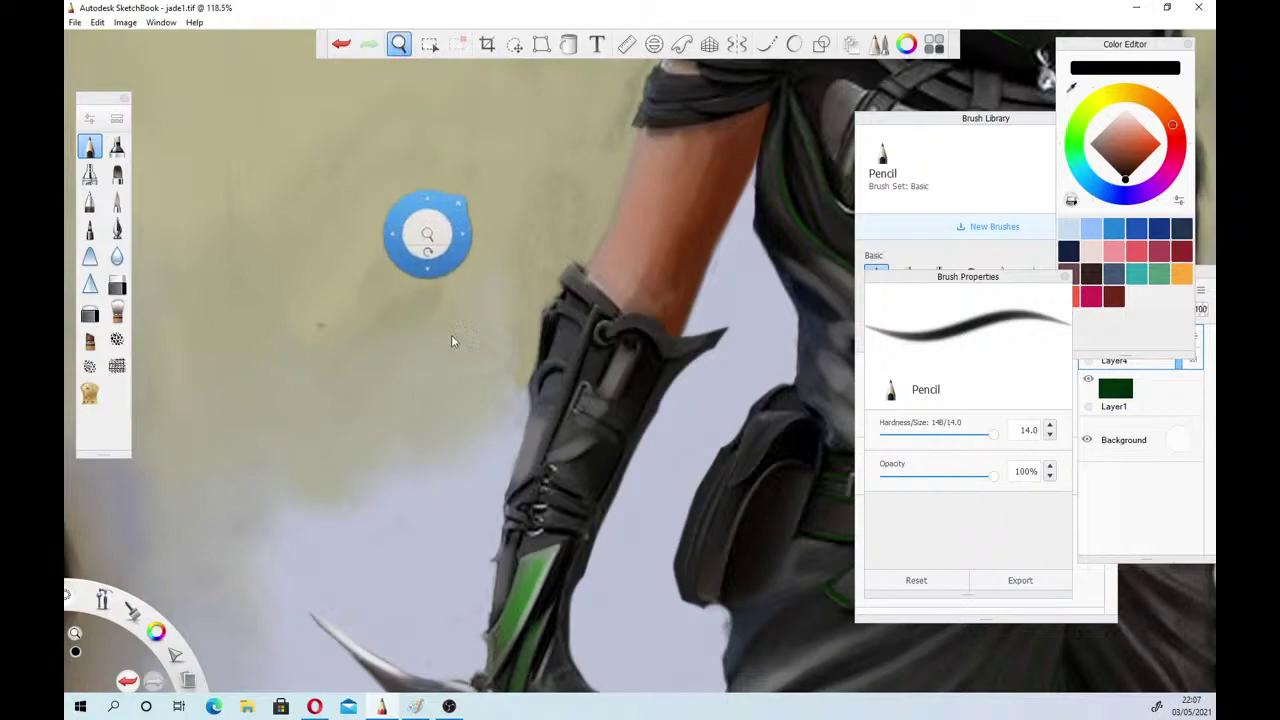
pyautogui.moveTo(463, 560)
pyautogui.mouseDown()
pyautogui.moveTo(434, 470)
pyautogui.moveTo(480, 495)
pyautogui.moveTo(489, 526)
pyautogui.mouseUp()
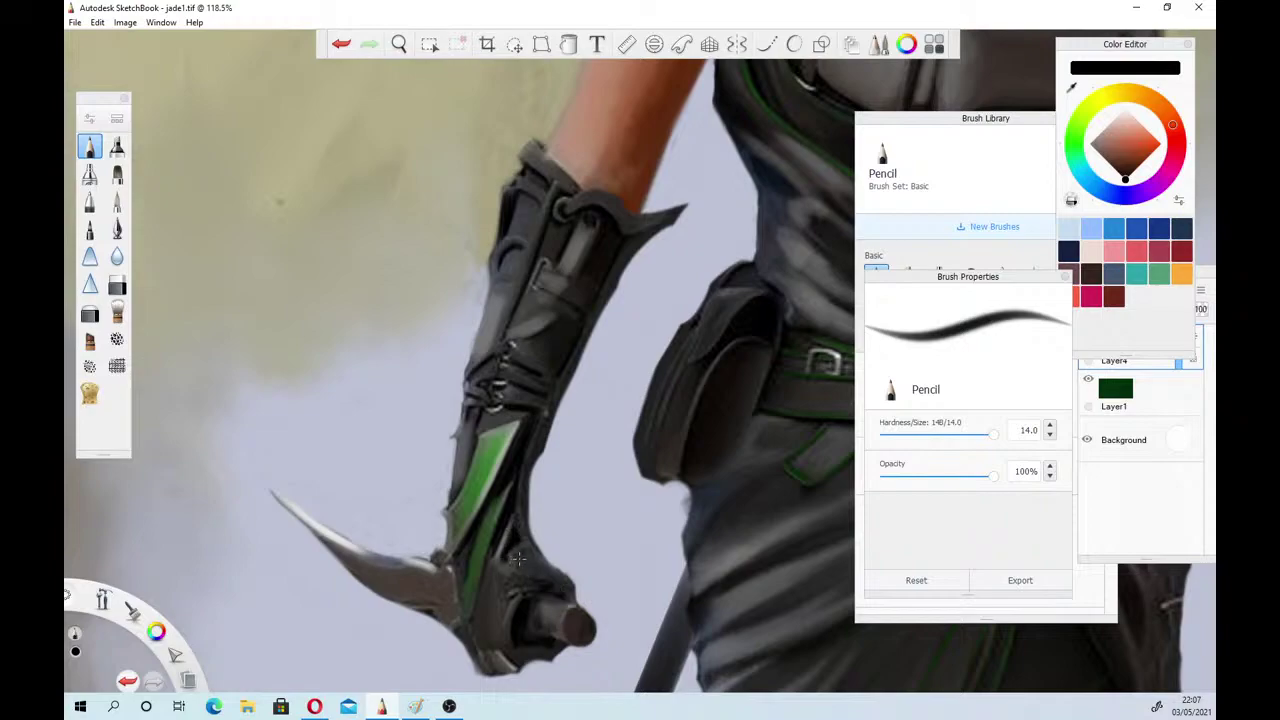
pyautogui.moveTo(522, 565); pyautogui.dragTo(553, 579)
pyautogui.moveTo(488, 597)
pyautogui.mouseDown()
pyautogui.moveTo(488, 642)
pyautogui.moveTo(477, 643)
pyautogui.moveTo(489, 668)
pyautogui.mouseUp()
pyautogui.moveTo(453, 574); pyautogui.dragTo(473, 668)
pyautogui.moveTo(447, 556); pyautogui.dragTo(455, 568)
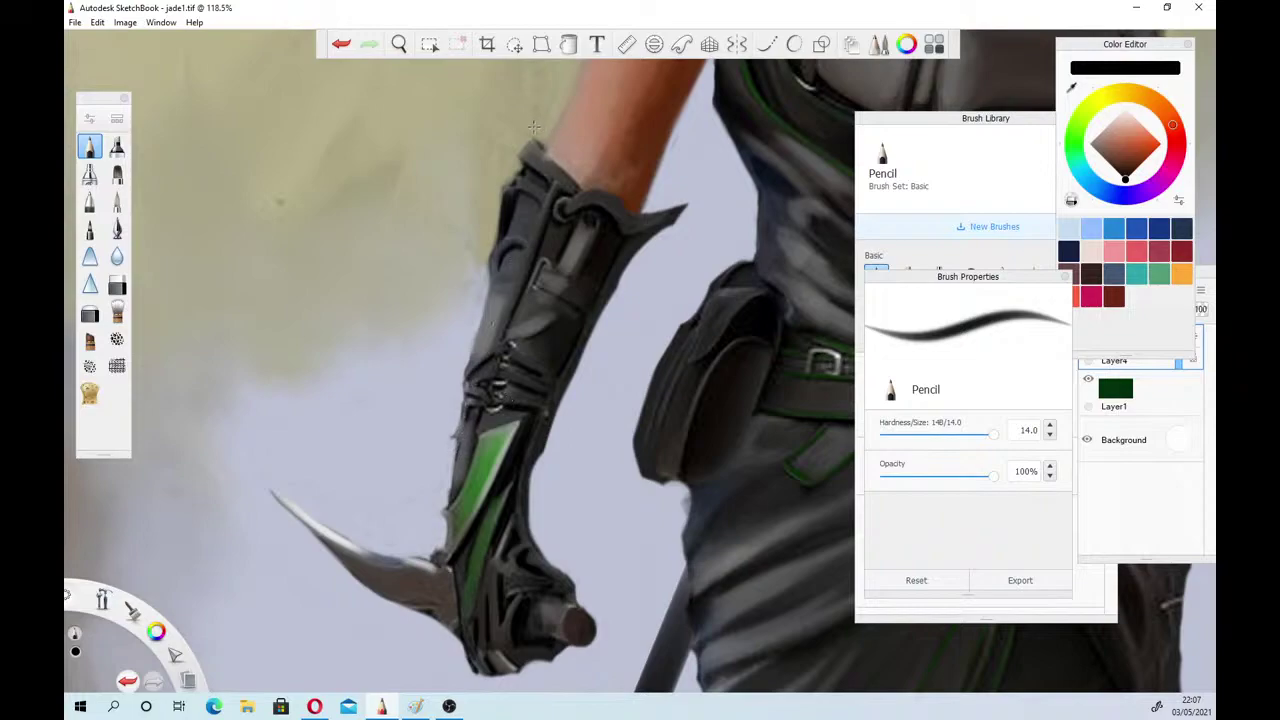
pyautogui.moveTo(537, 145); pyautogui.dragTo(634, 213)
pyautogui.moveTo(634, 213); pyautogui.dragTo(674, 206)
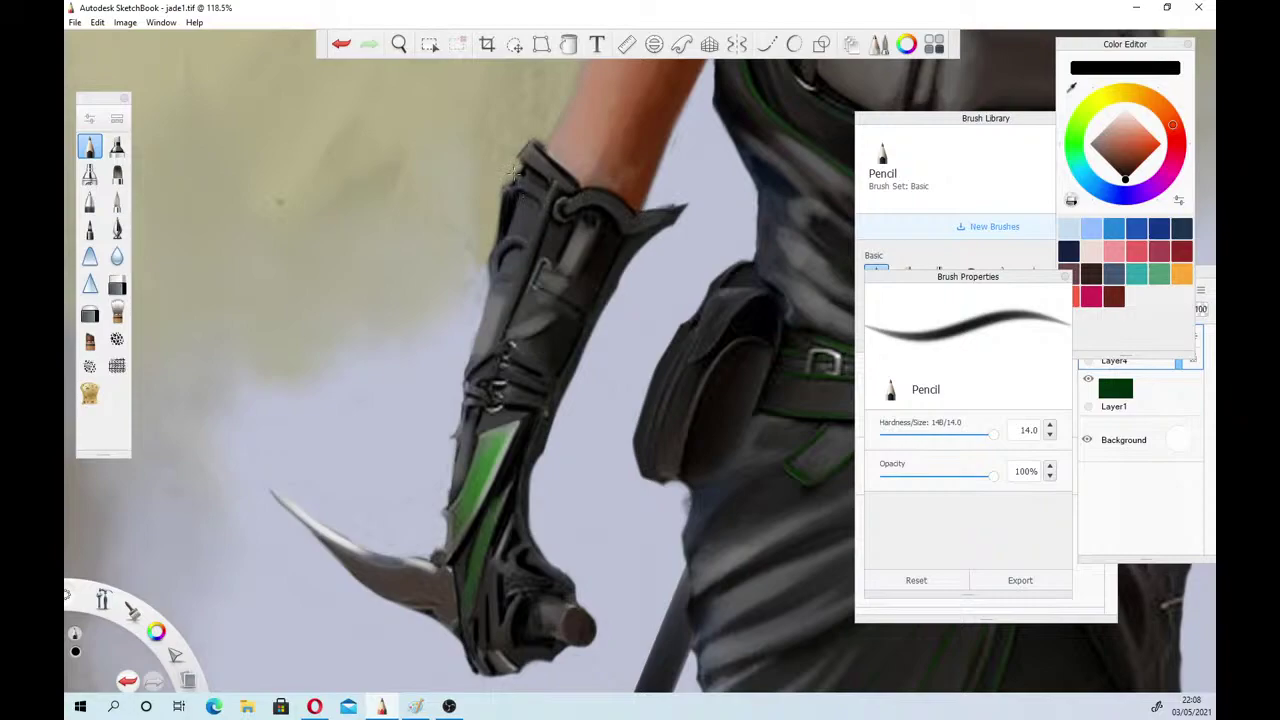
# Sample a light olive green from the scarf and paint thin highlights along its folds near the shoulder with the Pencil at size 14.0
pyautogui.press('space')
pyautogui.moveTo(427, 295); pyautogui.dragTo(403, 388)
pyautogui.moveTo(425, 190); pyautogui.dragTo(497, 508)
pyautogui.moveTo(546, 391); pyautogui.dragTo(577, 450)
pyautogui.moveTo(589, 402); pyautogui.dragTo(720, 463)
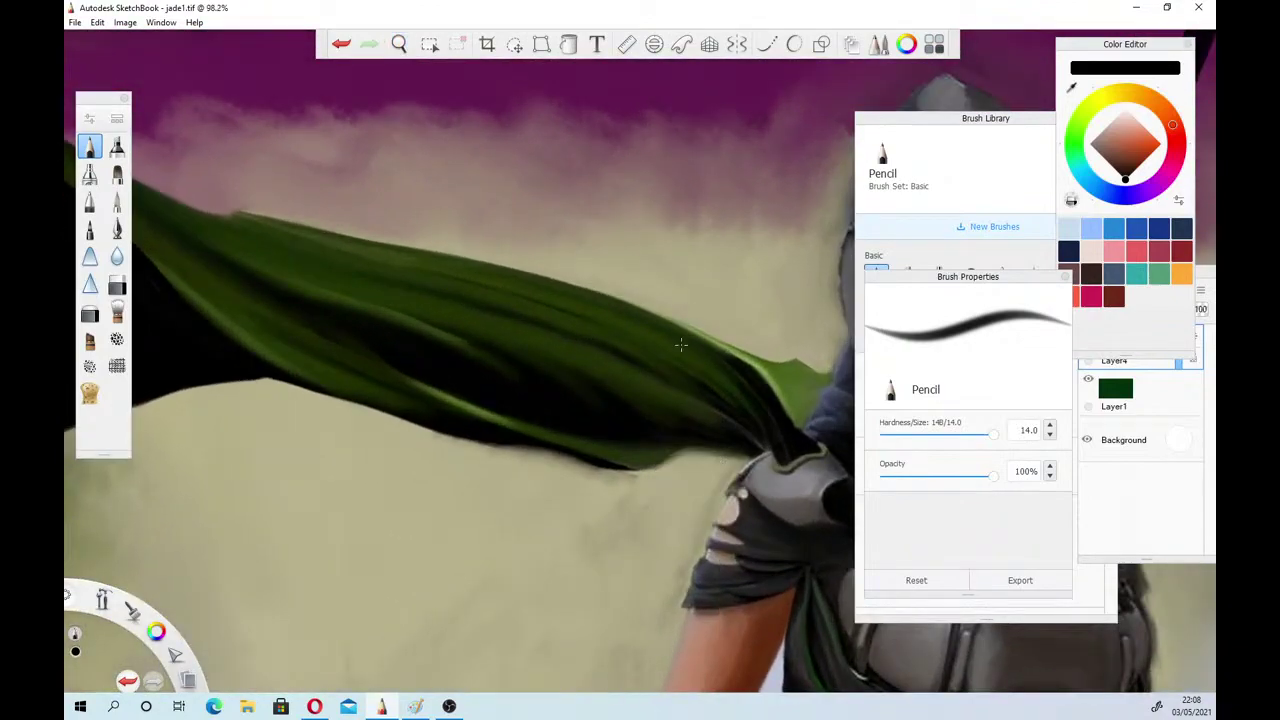
pyautogui.click(1073, 88)
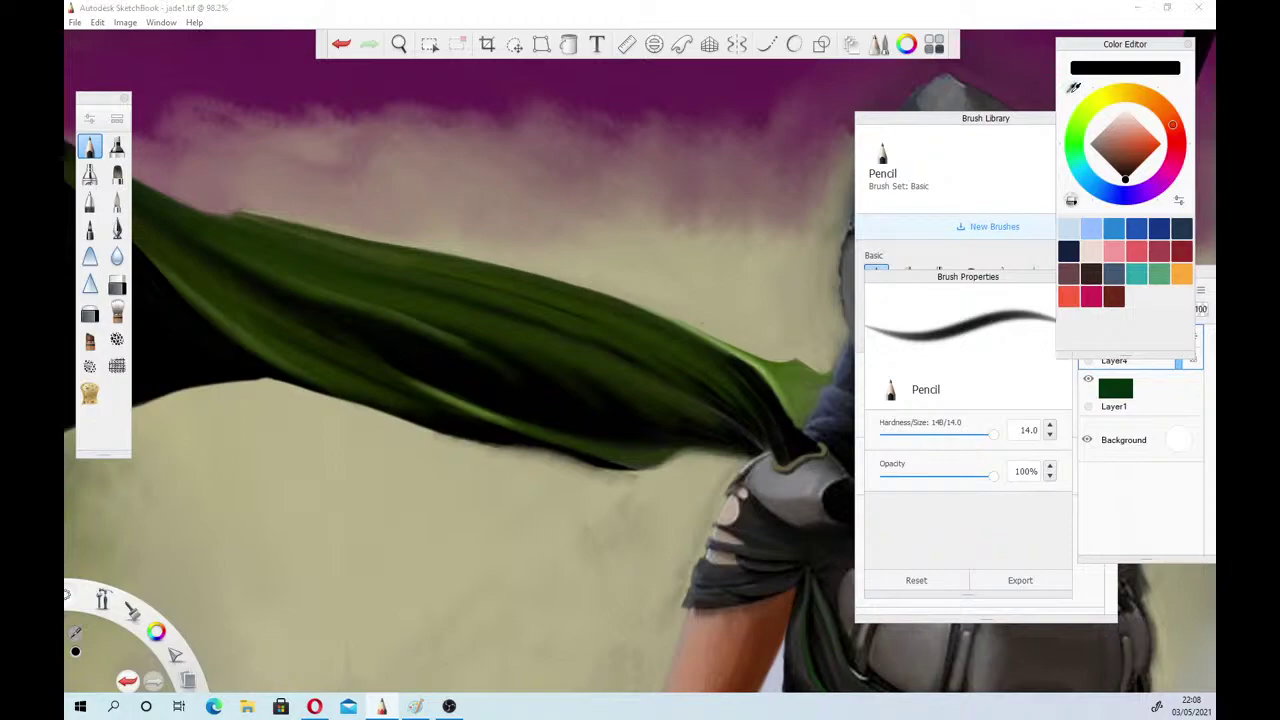
pyautogui.click(703, 362)
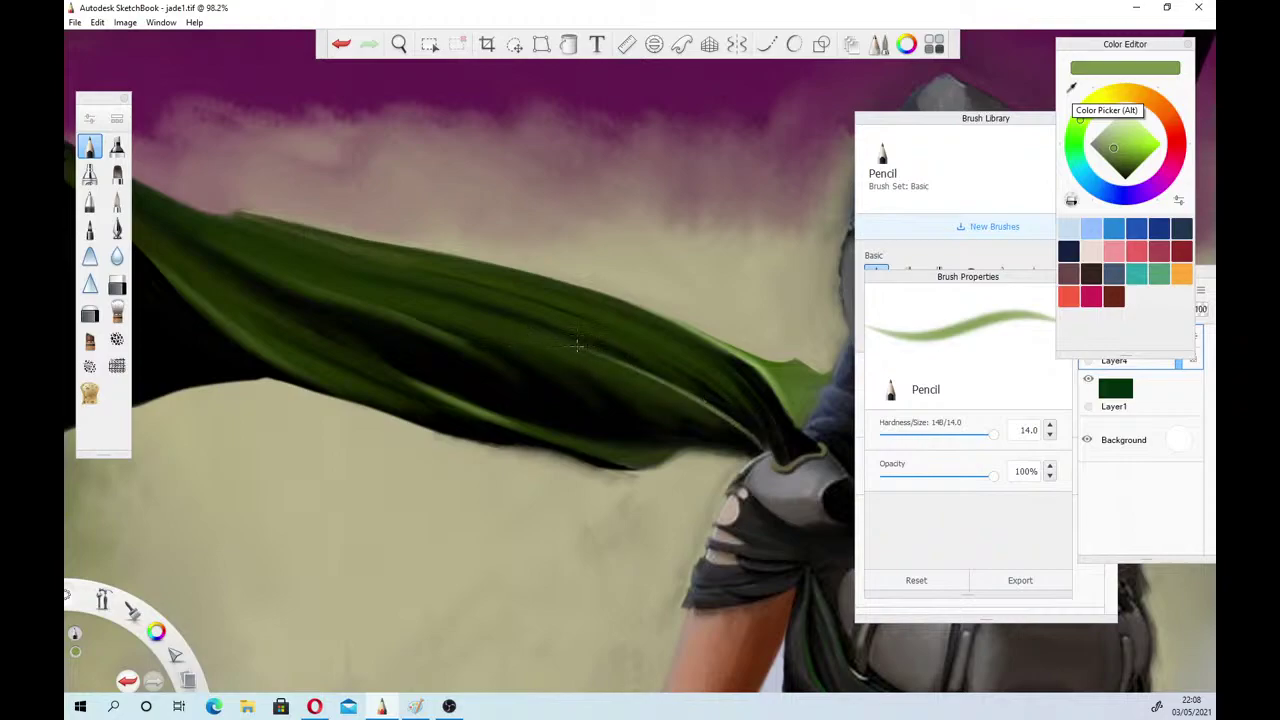
pyautogui.moveTo(737, 405); pyautogui.dragTo(612, 338)
pyautogui.moveTo(745, 413); pyautogui.dragTo(682, 374)
pyautogui.moveTo(602, 337); pyautogui.dragTo(506, 309)
pyautogui.moveTo(726, 388); pyautogui.dragTo(612, 326)
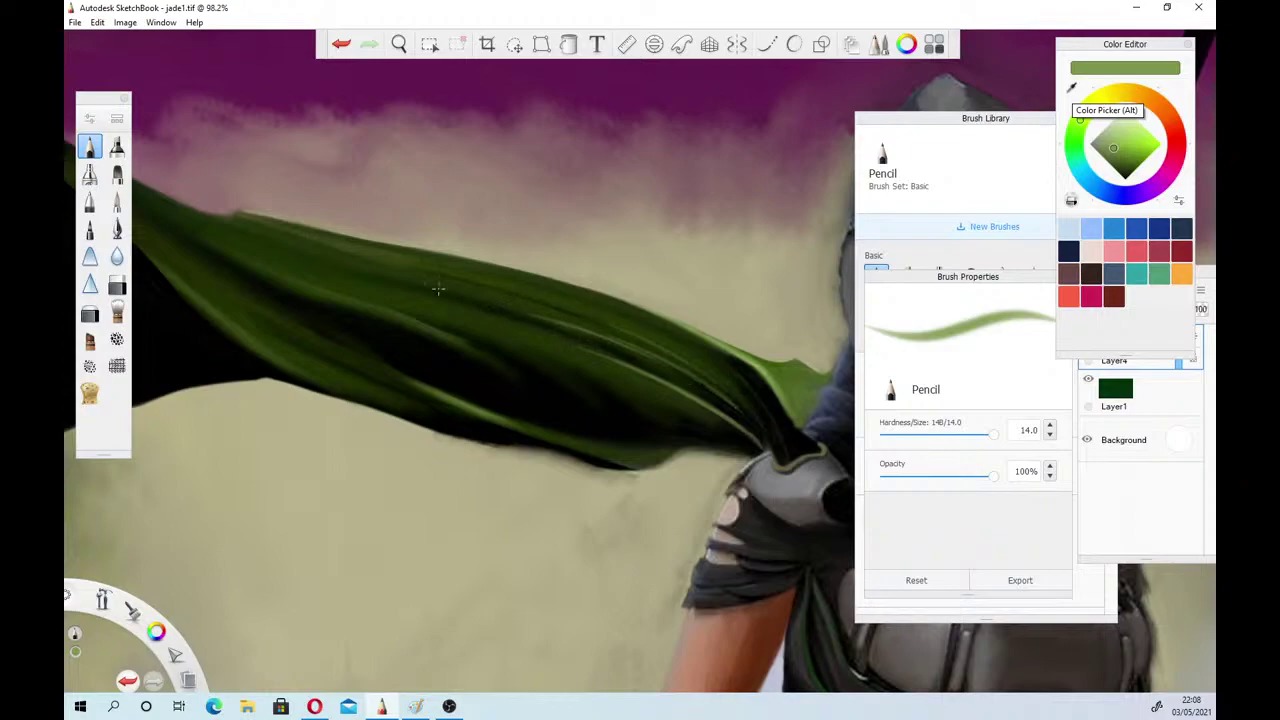
# Blend the light fold highlights into the scarf with the Wash brush at size 9.8
pyautogui.click(117, 313)
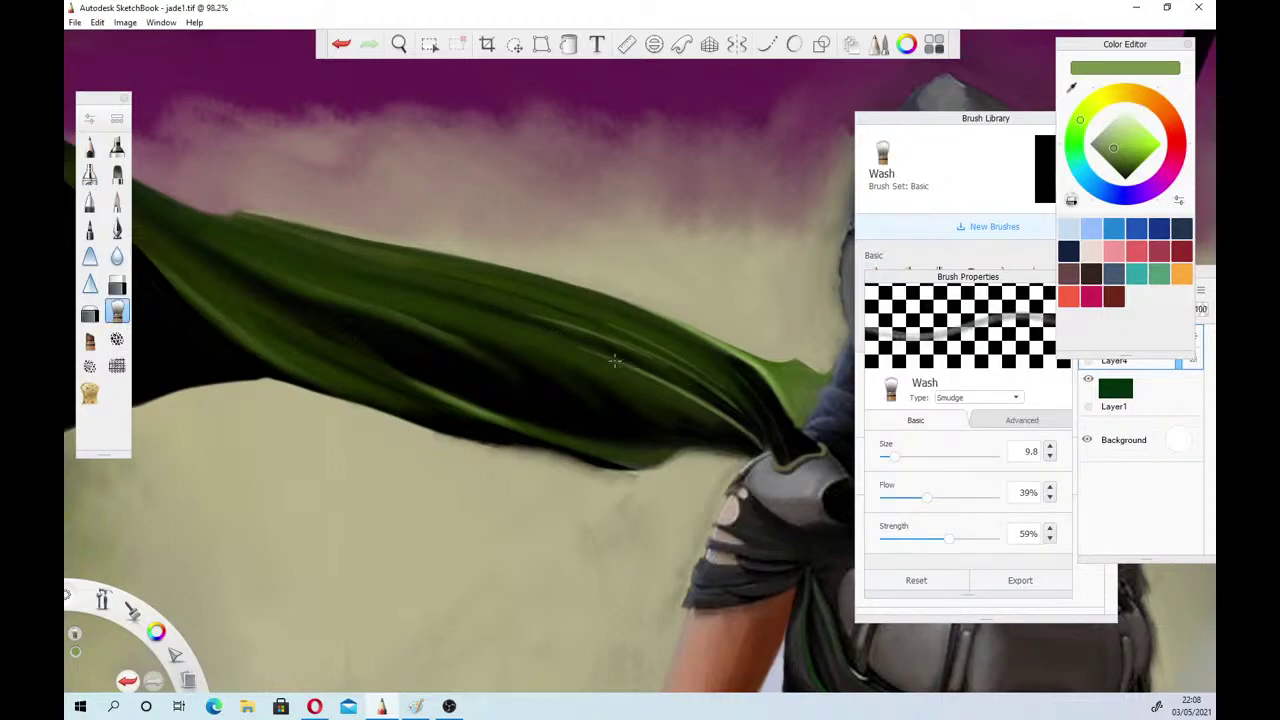
pyautogui.moveTo(612, 353); pyautogui.dragTo(578, 323)
pyautogui.moveTo(651, 360); pyautogui.dragTo(602, 336)
pyautogui.moveTo(669, 367); pyautogui.dragTo(504, 309)
pyautogui.moveTo(584, 330); pyautogui.dragTo(510, 307)
pyautogui.moveTo(660, 354)
pyautogui.mouseDown()
pyautogui.moveTo(546, 303)
pyautogui.moveTo(591, 311)
pyautogui.mouseUp()
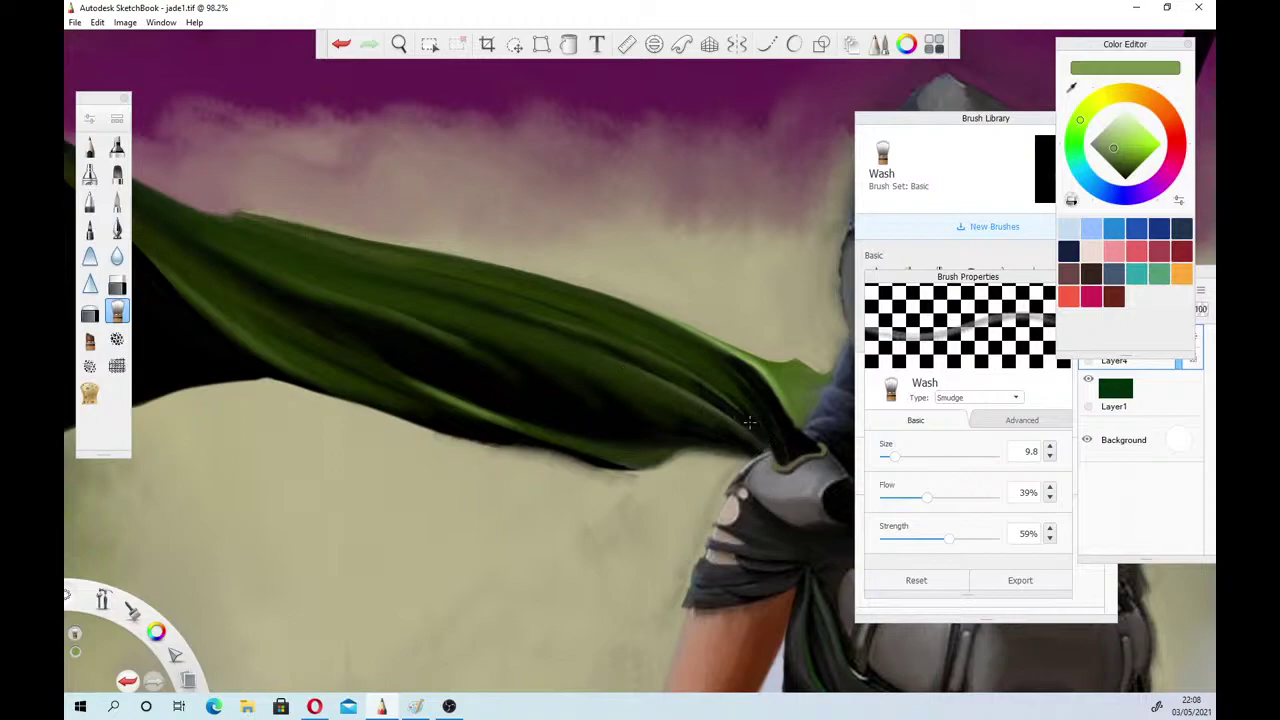
# Paint olive green highlights along the scarf's edge bordering its black underside, up to the peak, with Conceptual 1 at size 9.8
pyautogui.click(398, 44)
pyautogui.click(417, 242)
pyautogui.moveTo(417, 242); pyautogui.dragTo(570, 423)
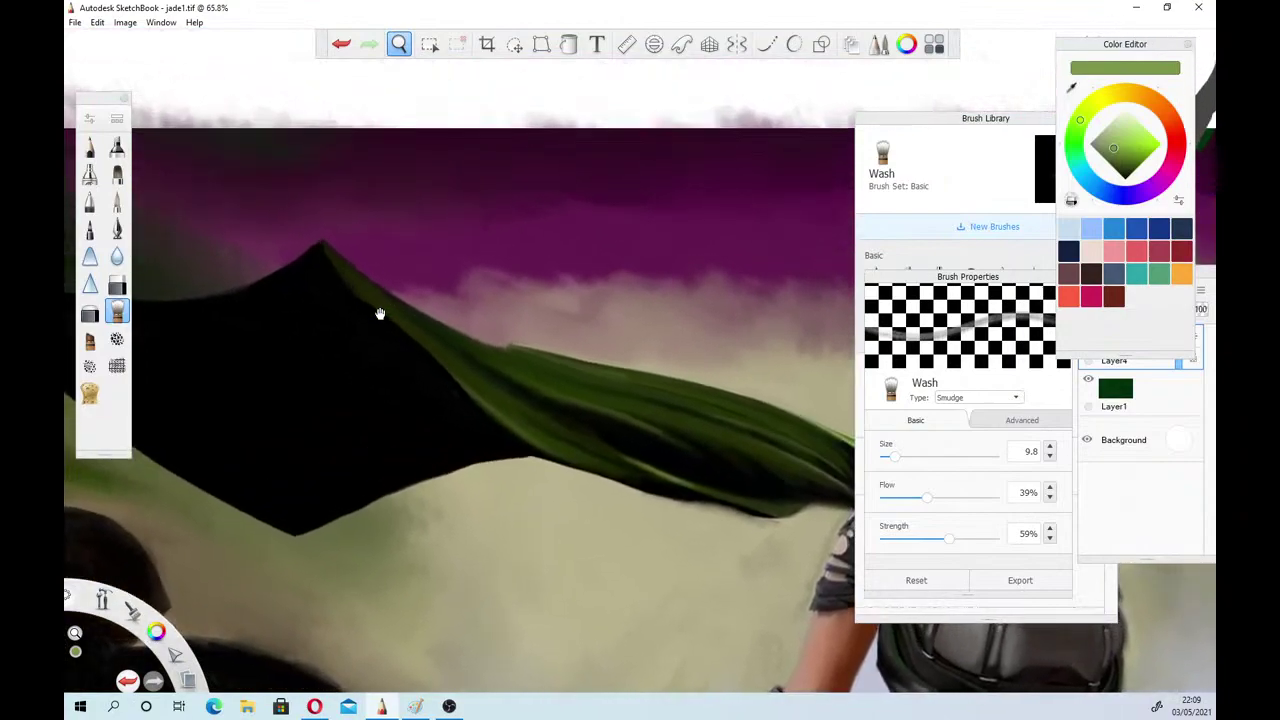
pyautogui.scroll(2, 380, 314)
pyautogui.moveTo(380, 314); pyautogui.dragTo(386, 327)
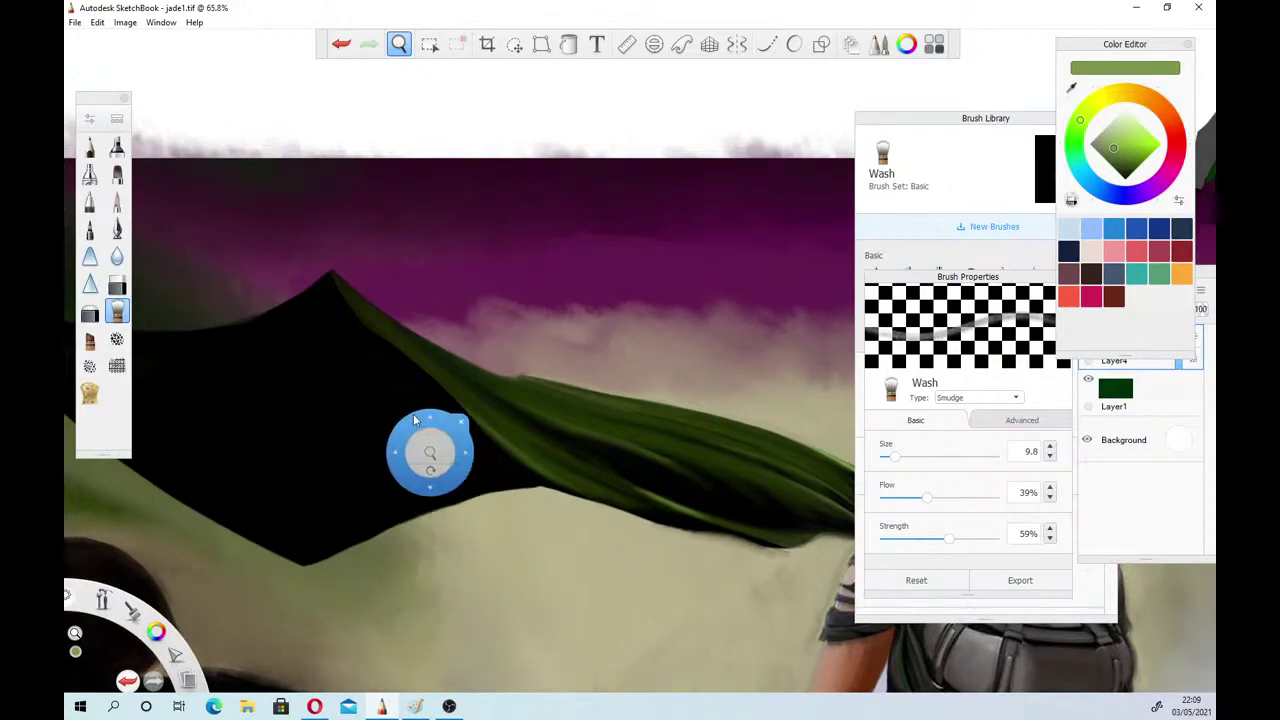
pyautogui.scroll(2, 423, 437)
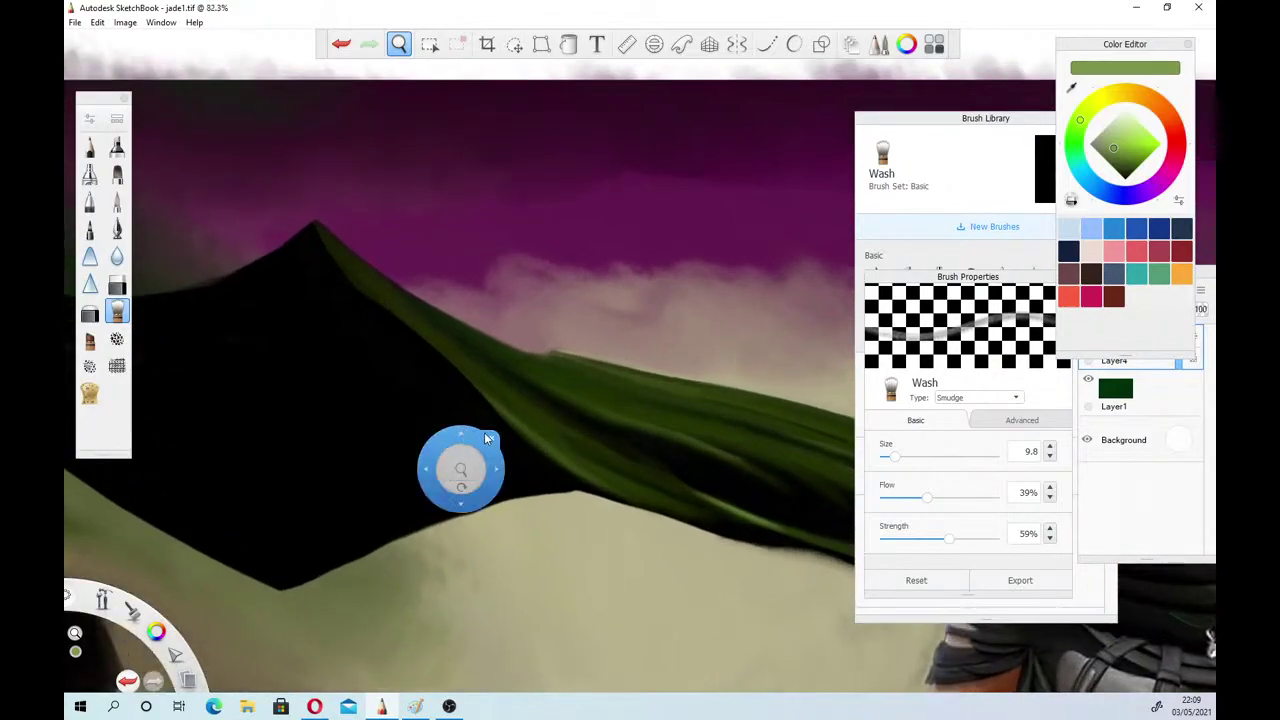
pyautogui.click(490, 437)
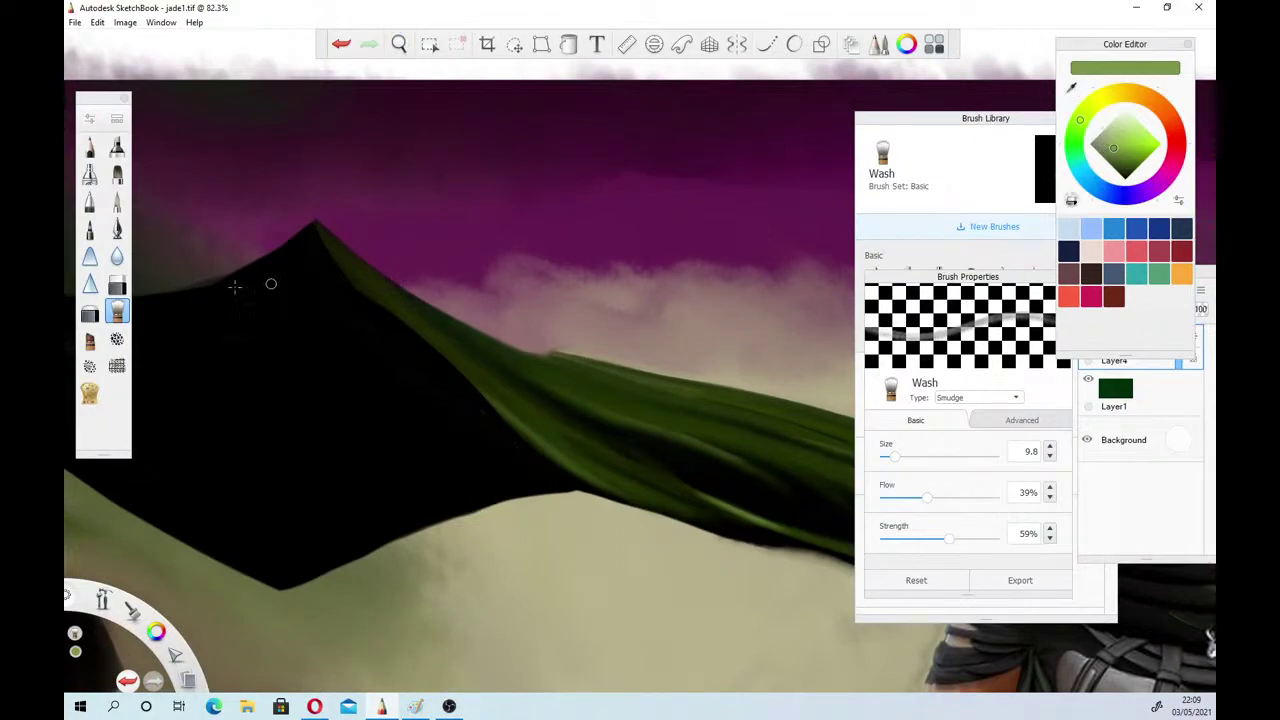
pyautogui.click(90, 339)
pyautogui.moveTo(533, 415)
pyautogui.mouseDown()
pyautogui.moveTo(503, 406)
pyautogui.moveTo(600, 484)
pyautogui.mouseUp()
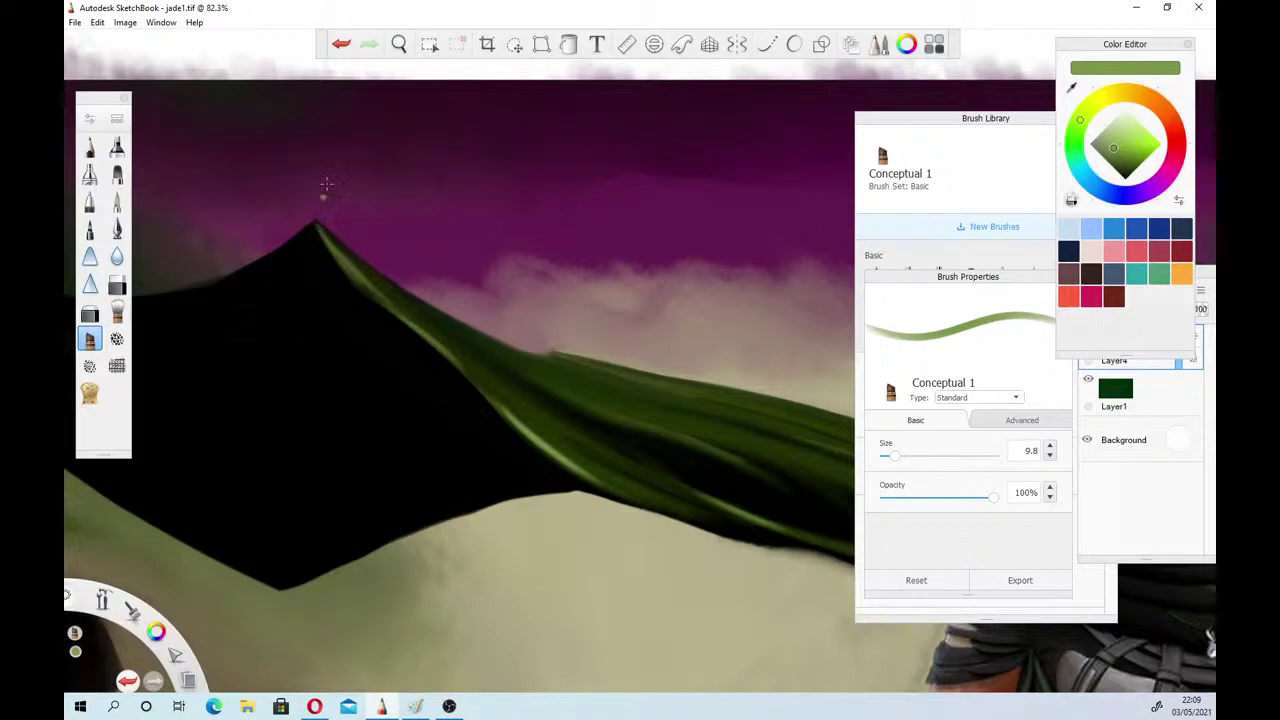
# Soften the olive green edge highlight near the scarf's peak with the Wash brush at size 9.8
pyautogui.click(399, 43)
pyautogui.click(408, 281)
pyautogui.click(408, 352)
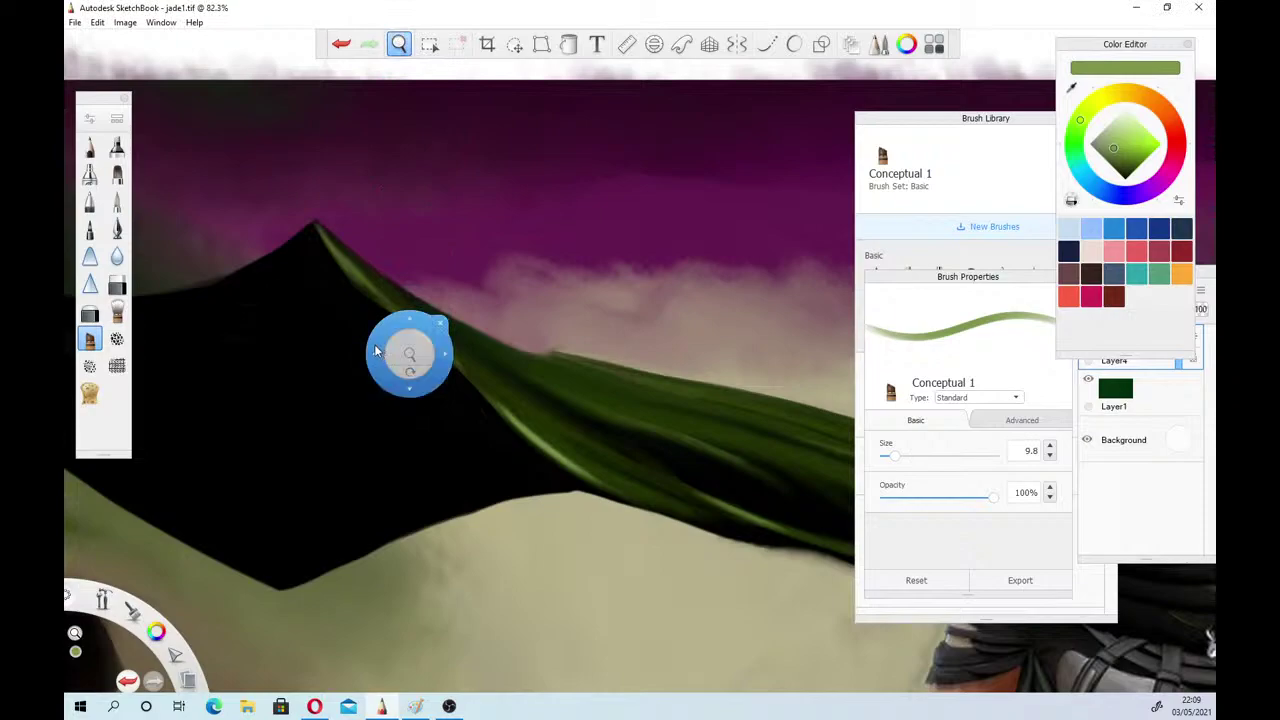
pyautogui.moveTo(376, 350); pyautogui.dragTo(455, 419)
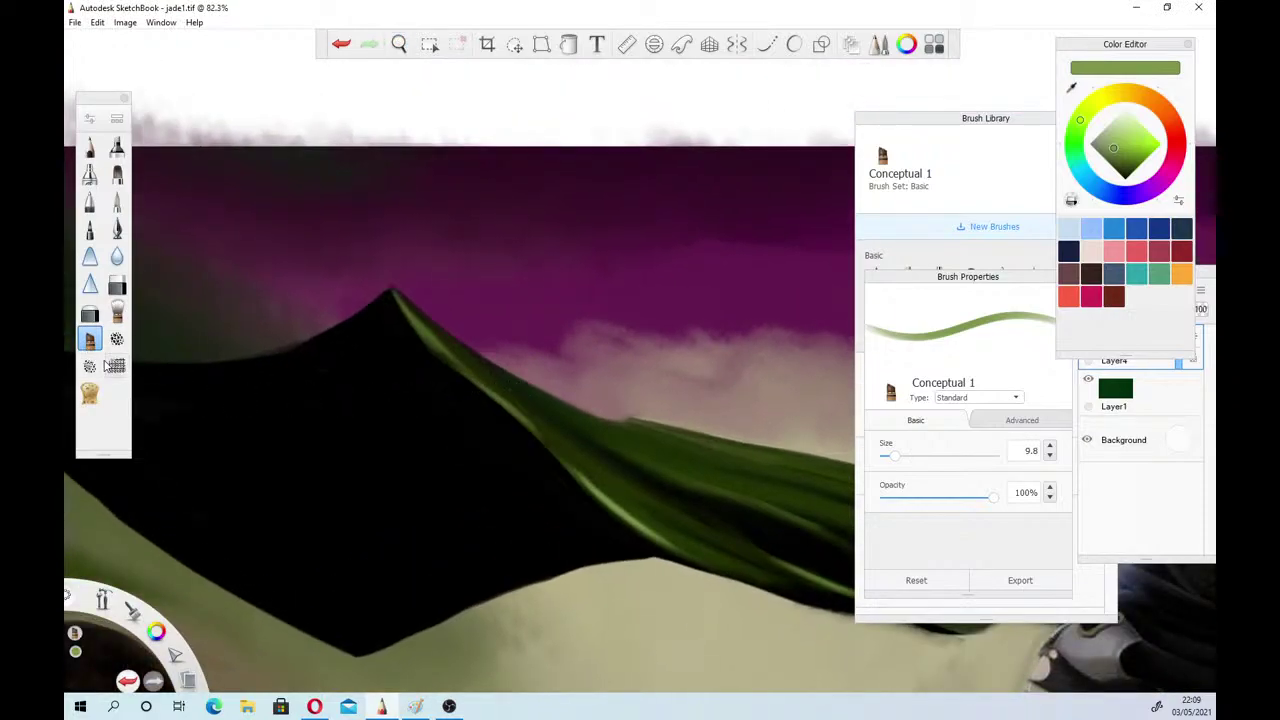
pyautogui.click(117, 313)
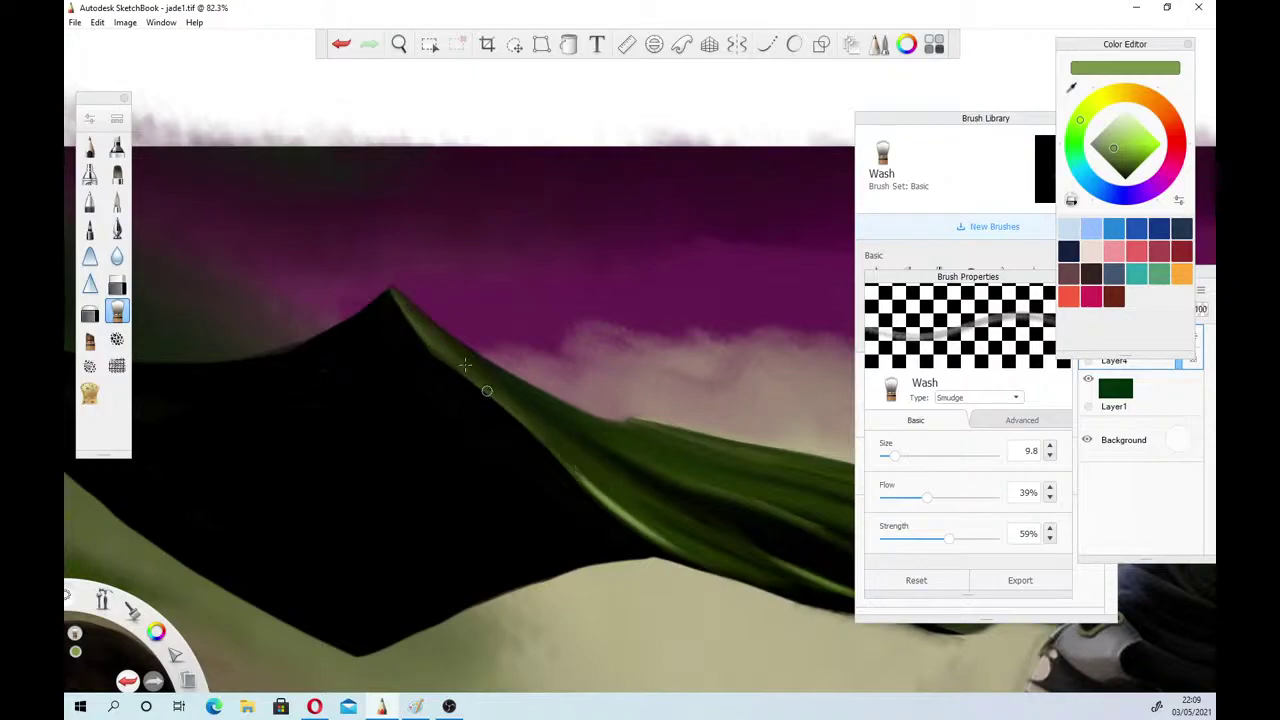
# Lighten the green and highlight the scarf patch behind the hooded figure's far shoulder with Conceptual 1 at size 9.8, blending with Wash
pyautogui.click(398, 44)
pyautogui.moveTo(443, 330); pyautogui.dragTo(438, 331)
pyautogui.moveTo(424, 428); pyautogui.dragTo(417, 427)
pyautogui.moveTo(645, 364); pyautogui.dragTo(643, 439)
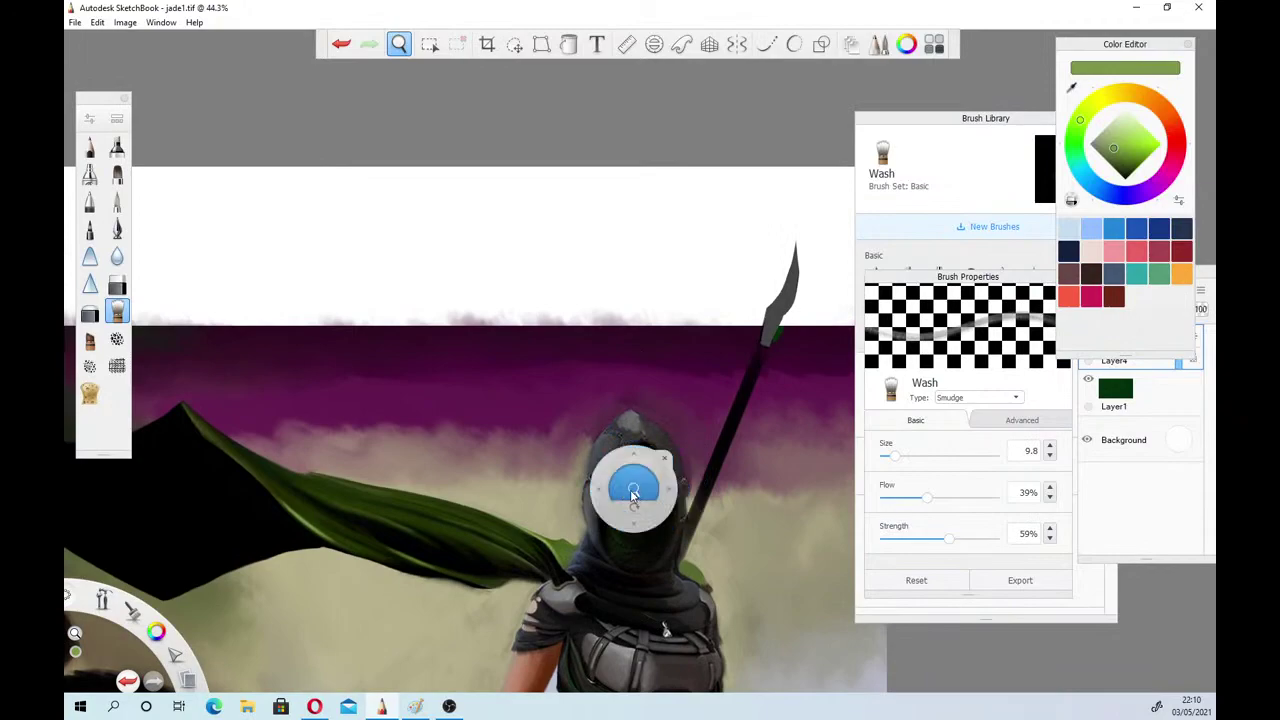
pyautogui.moveTo(631, 487); pyautogui.dragTo(560, 418)
pyautogui.click(671, 497)
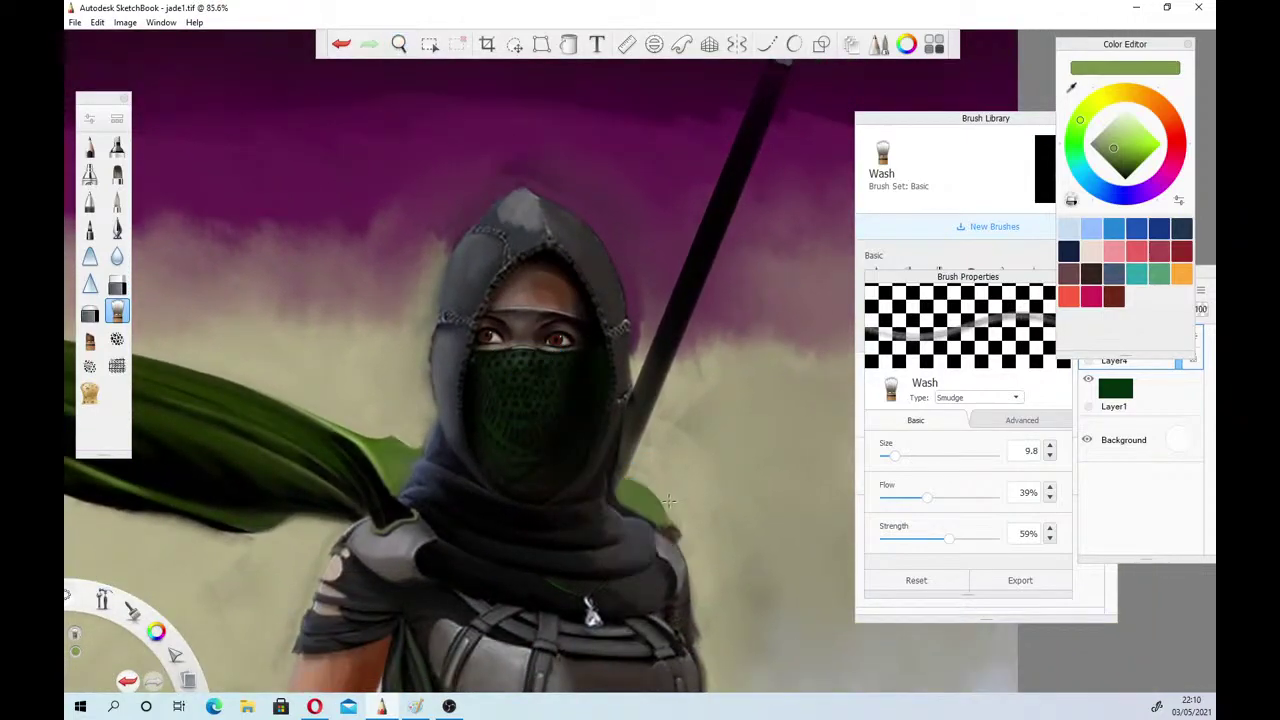
pyautogui.click(1129, 137)
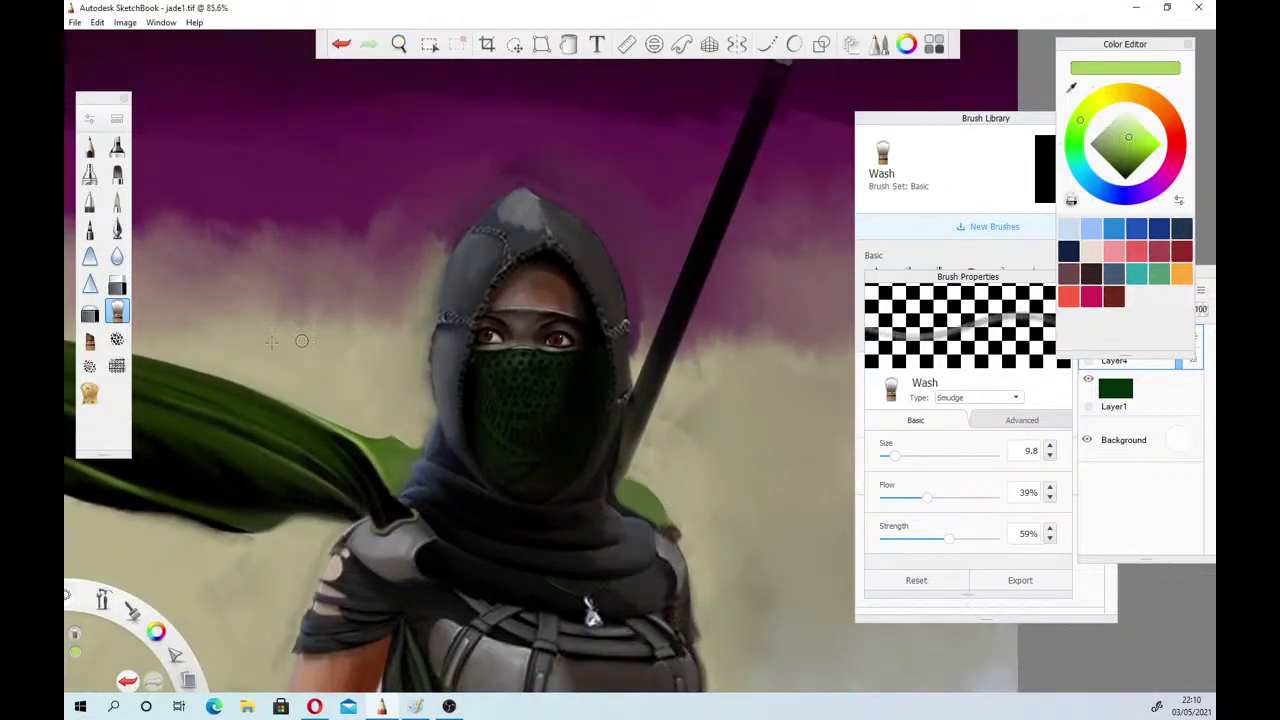
pyautogui.click(89, 340)
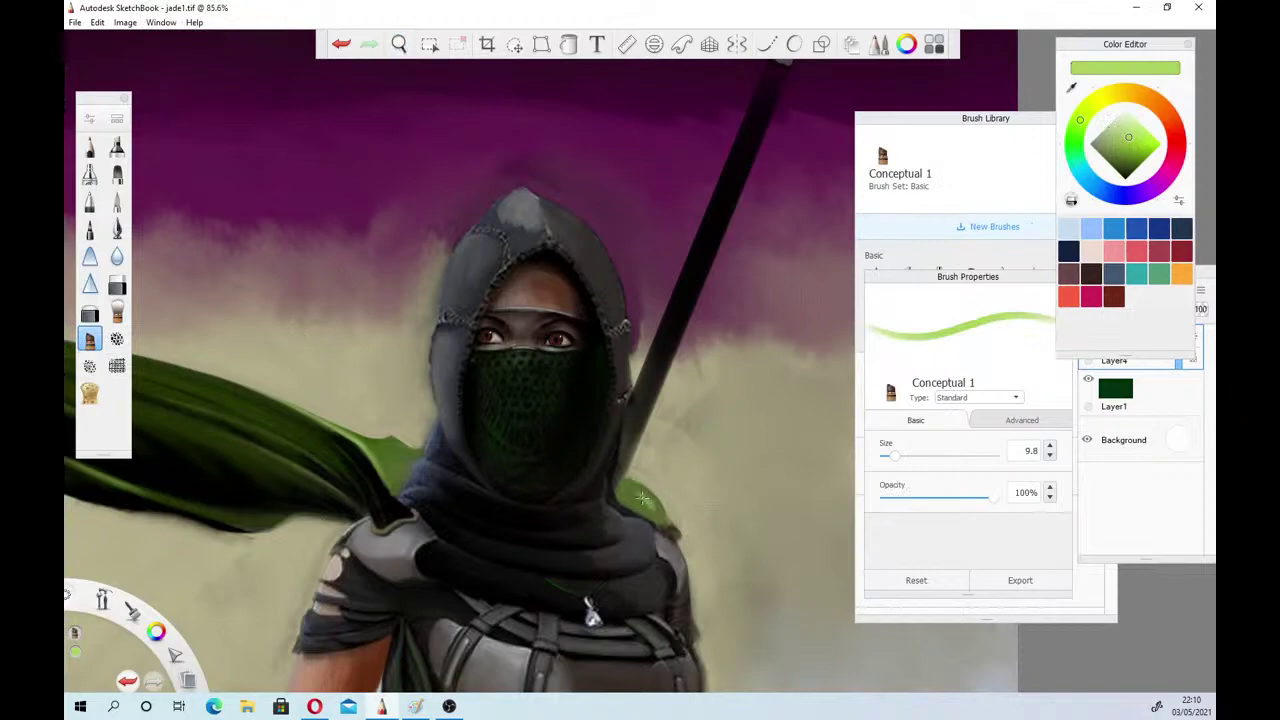
pyautogui.moveTo(642, 497); pyautogui.dragTo(659, 514)
pyautogui.click(117, 313)
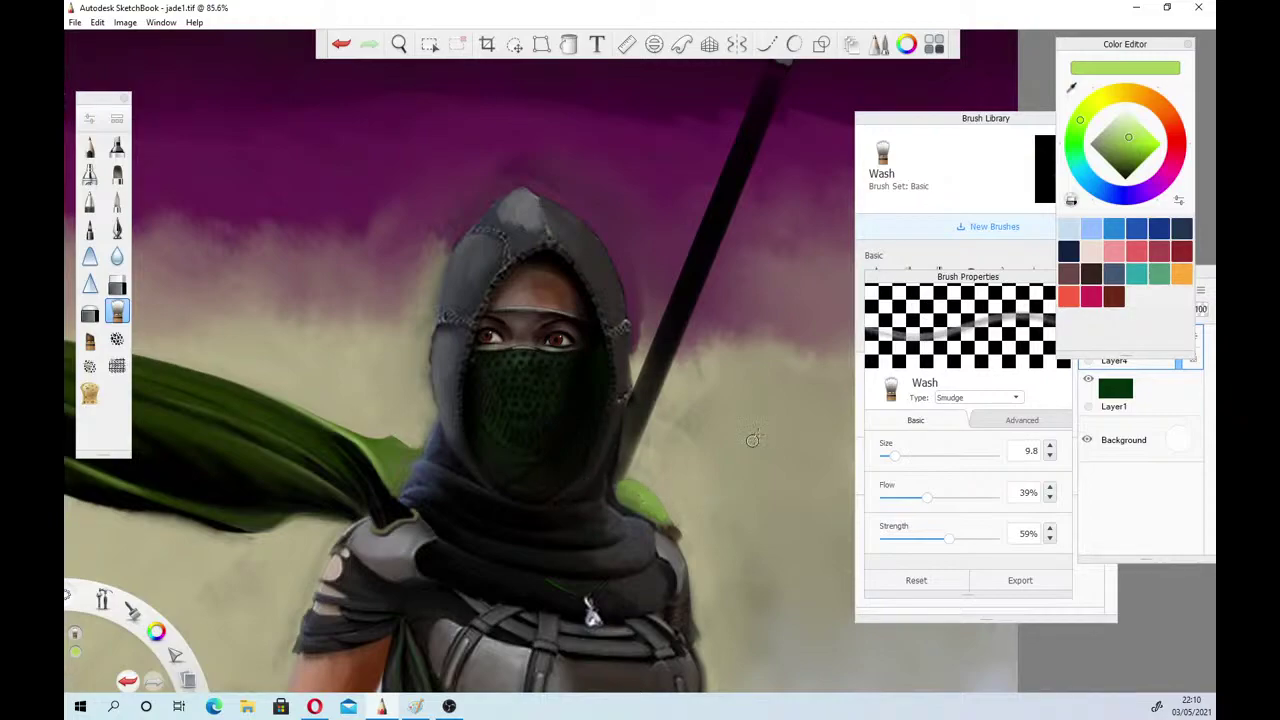
# Sample the beige background beside the far shoulder and clean up the green scarf patch's edge with Conceptual 1
pyautogui.click(1070, 88)
pyautogui.click(650, 474)
pyautogui.click(90, 341)
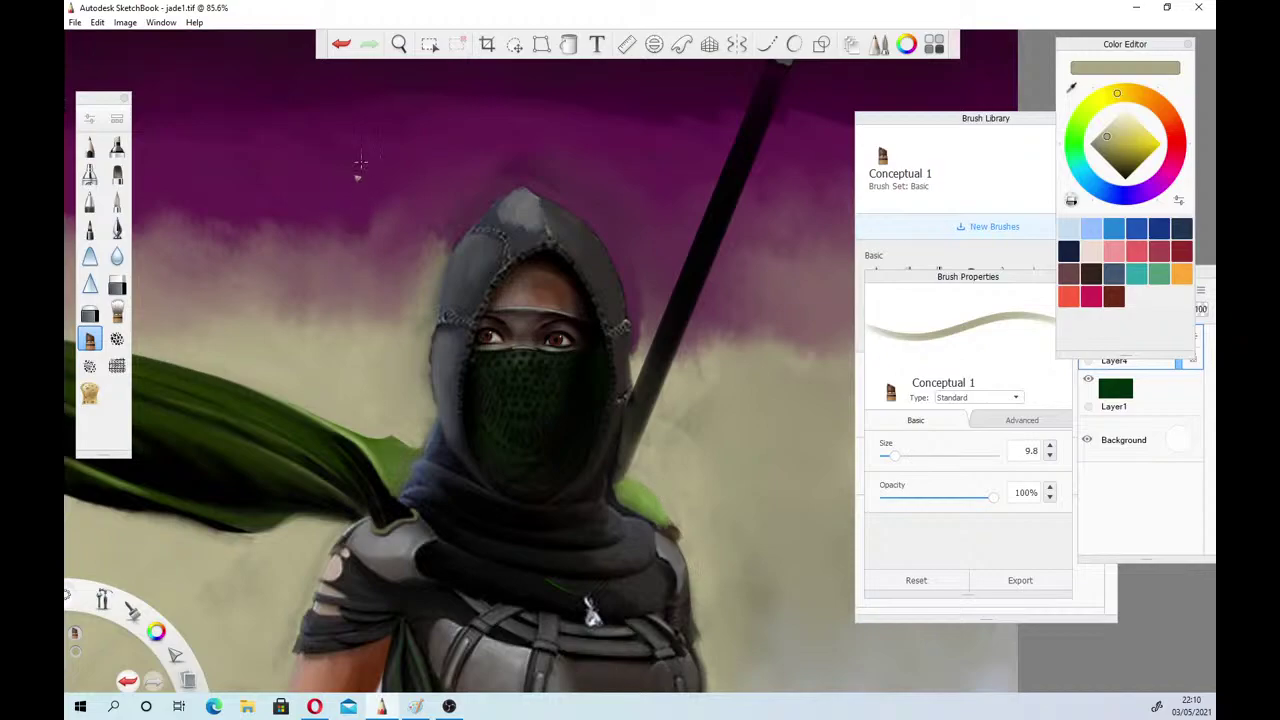
# Lasso the green gem and its hanging bead strand on Layer4, shift them left to the canvas edge, and release the selection
pyautogui.click(398, 44)
pyautogui.moveTo(447, 435); pyautogui.dragTo(560, 320)
pyautogui.moveTo(553, 480); pyautogui.dragTo(897, 517)
pyautogui.moveTo(232, 426); pyautogui.dragTo(330, 475)
pyautogui.moveTo(286, 421)
pyautogui.mouseDown()
pyautogui.moveTo(383, 450)
pyautogui.moveTo(337, 379)
pyautogui.moveTo(350, 407)
pyautogui.moveTo(426, 462)
pyautogui.moveTo(538, 517)
pyautogui.moveTo(545, 560)
pyautogui.moveTo(523, 524)
pyautogui.mouseUp()
pyautogui.click(572, 521)
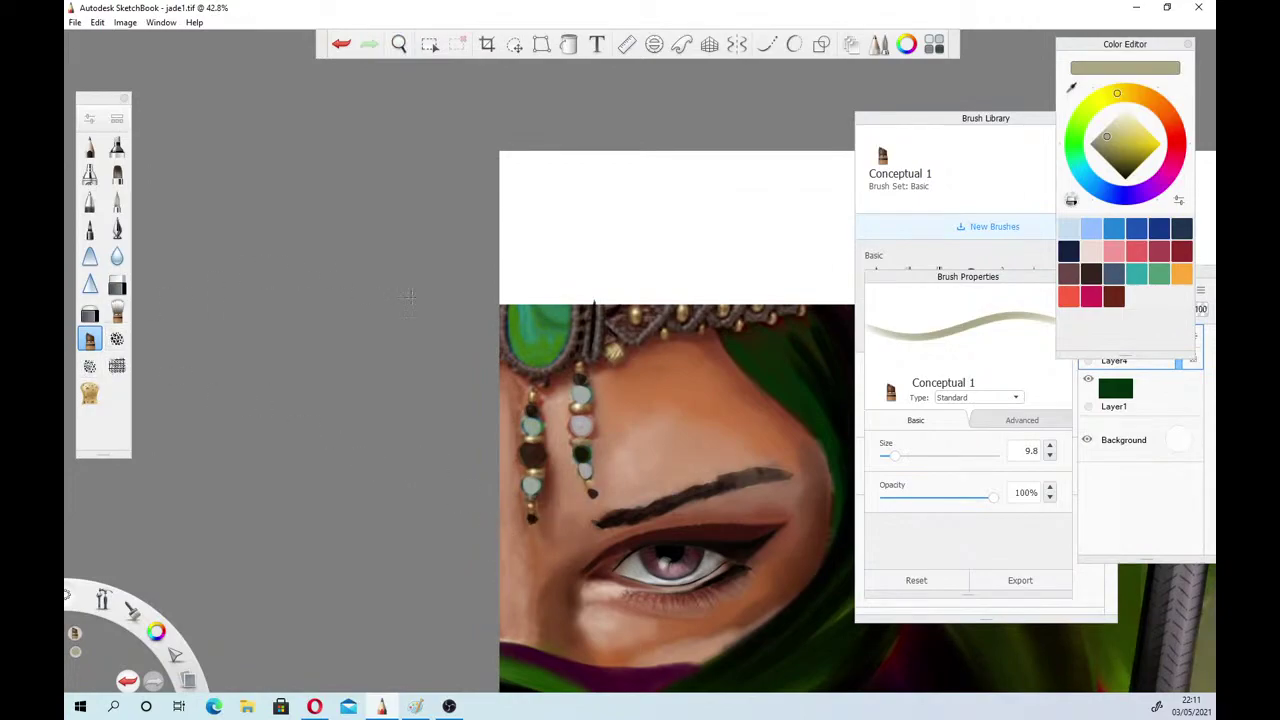
pyautogui.click(1150, 388)
pyautogui.click(1139, 356)
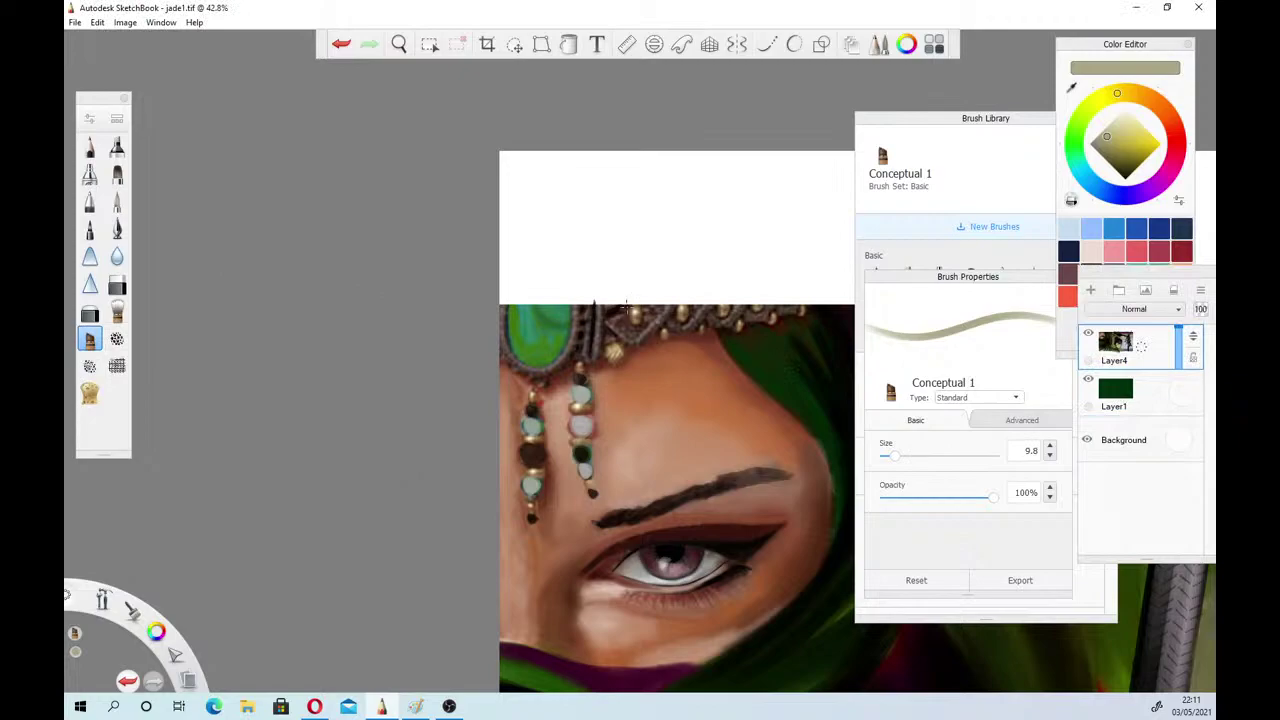
pyautogui.click(514, 44)
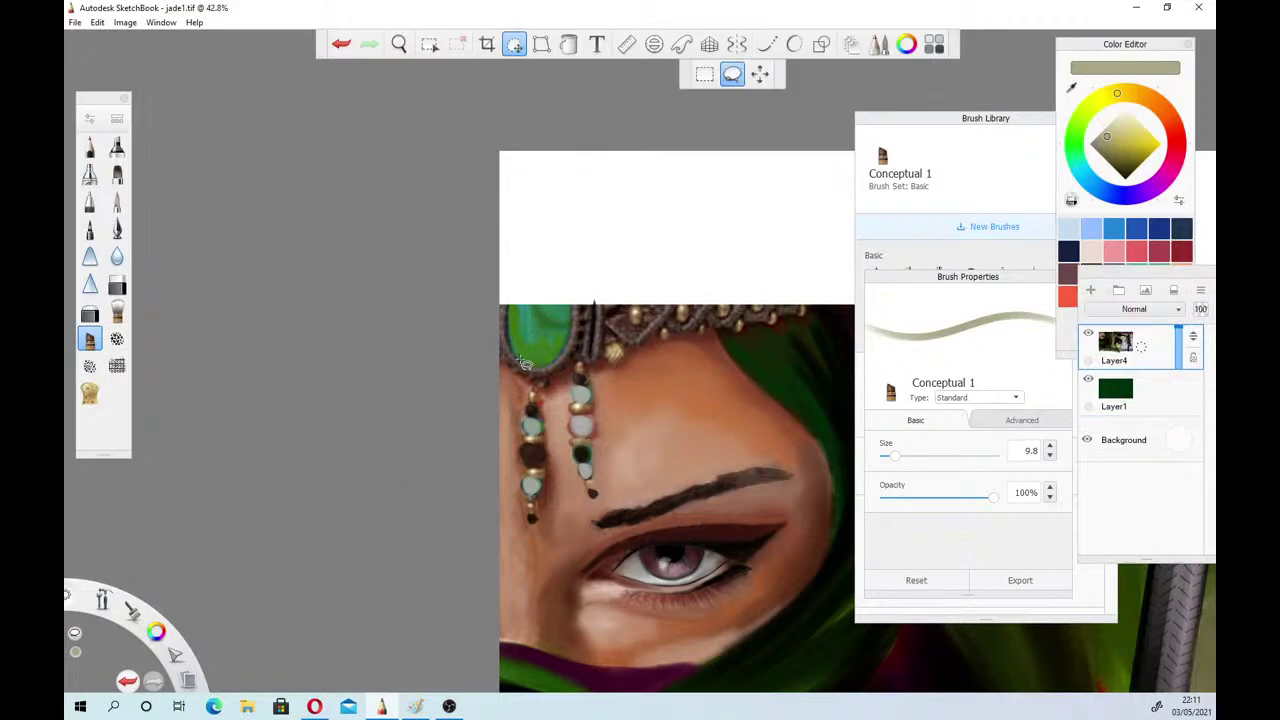
pyautogui.moveTo(503, 302)
pyautogui.mouseDown()
pyautogui.moveTo(525, 515)
pyautogui.moveTo(542, 480)
pyautogui.moveTo(546, 400)
pyautogui.moveTo(508, 302)
pyautogui.moveTo(548, 368)
pyautogui.moveTo(582, 335)
pyautogui.moveTo(584, 302)
pyautogui.moveTo(504, 296)
pyautogui.mouseUp()
pyautogui.press('v')
pyautogui.moveTo(411, 464); pyautogui.dragTo(411, 468)
pyautogui.press('Left')
pyautogui.press('Left')
pyautogui.press('Left')
pyautogui.press('Left')
pyautogui.press('Left')
pyautogui.press('Left')
pyautogui.press('Left')
pyautogui.press('Left')
pyautogui.press('Left')
pyautogui.press('Left')
pyautogui.press('Left')
pyautogui.press('Left')
pyautogui.press('Left')
pyautogui.press('Left')
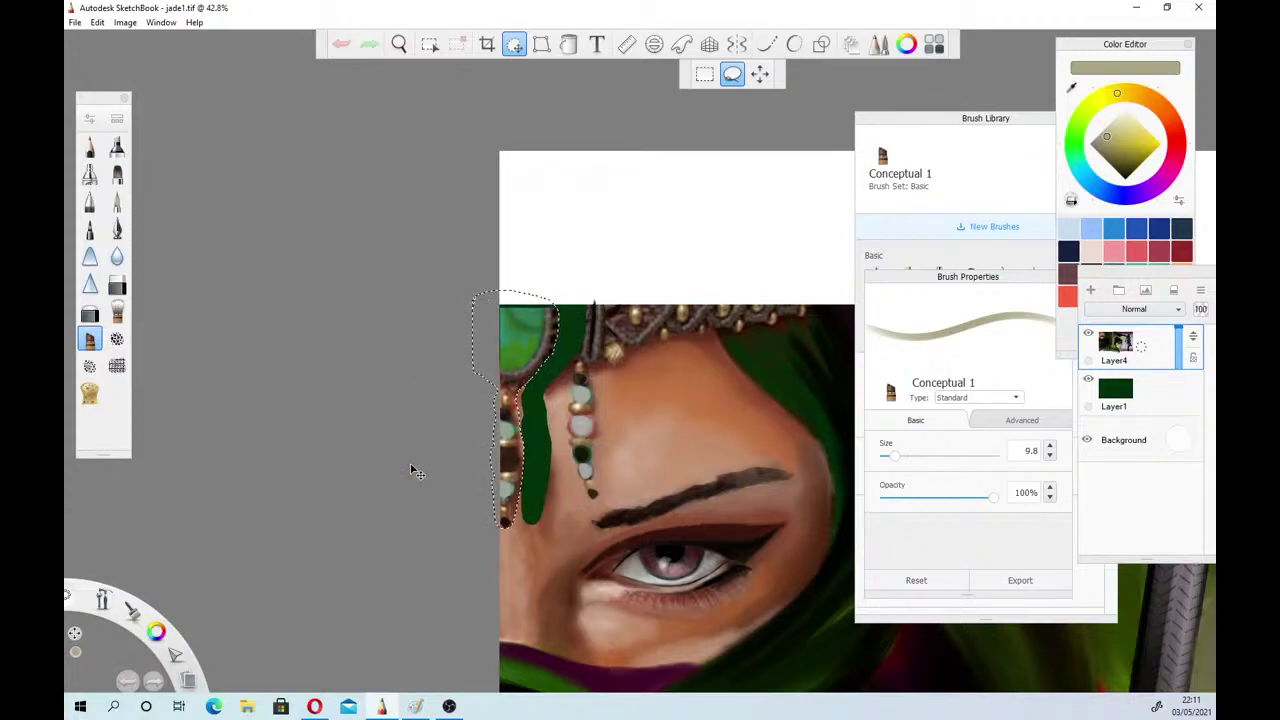
pyautogui.press('Right')
pyautogui.press('Right')
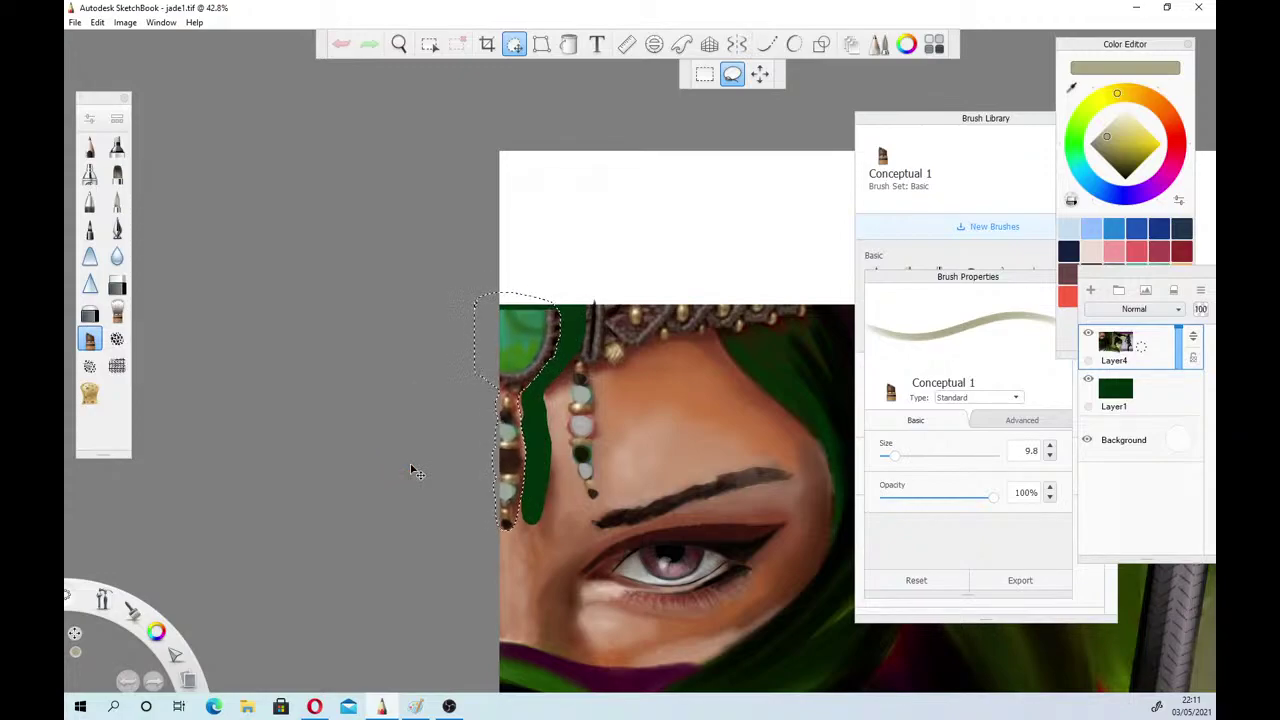
pyautogui.moveTo(411, 466); pyautogui.dragTo(412, 467)
pyautogui.moveTo(399, 467); pyautogui.dragTo(396, 470)
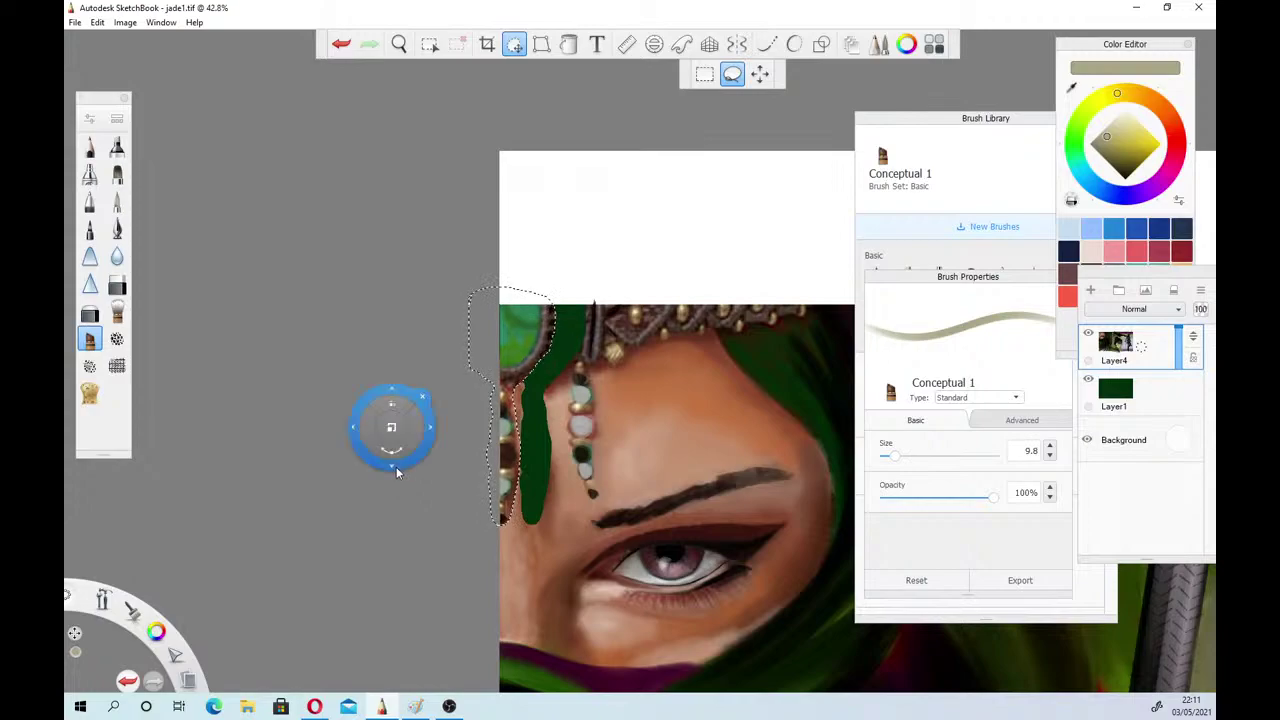
pyautogui.click(422, 397)
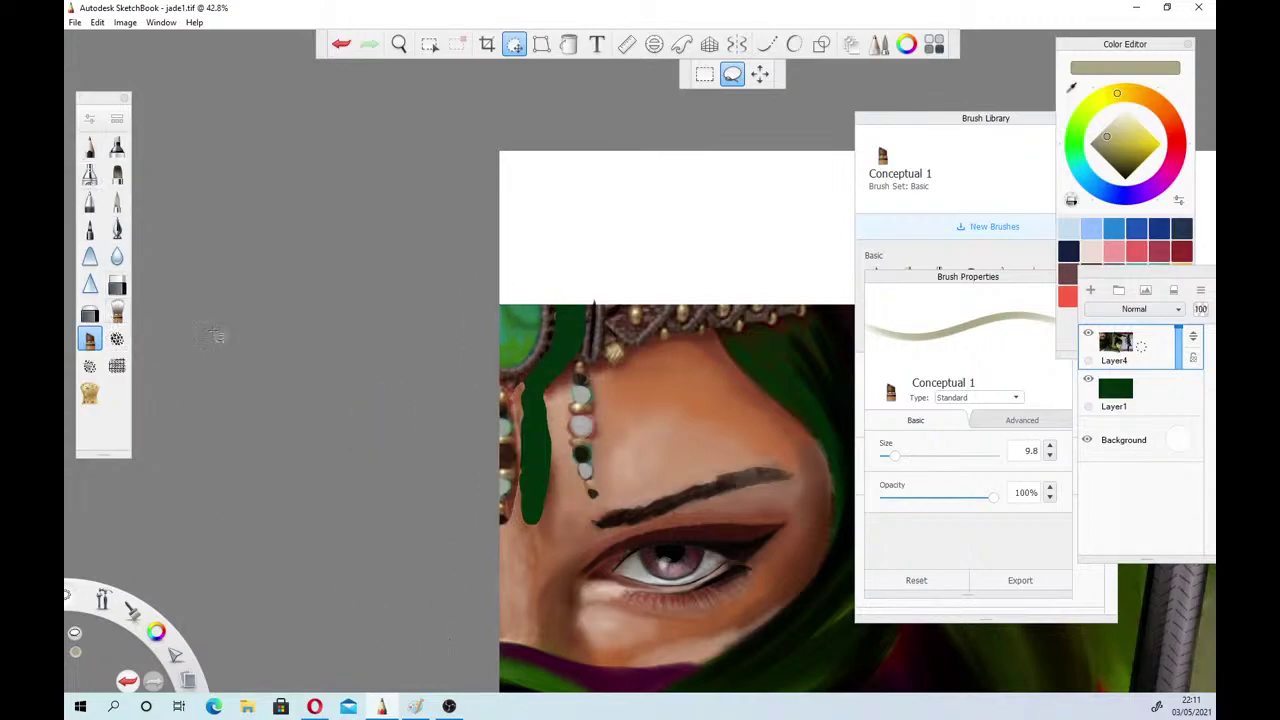
# Sample the forehead skin tone and cover the green gap between the bead strands with Conceptual 1 at size 29.8
pyautogui.click(1072, 86)
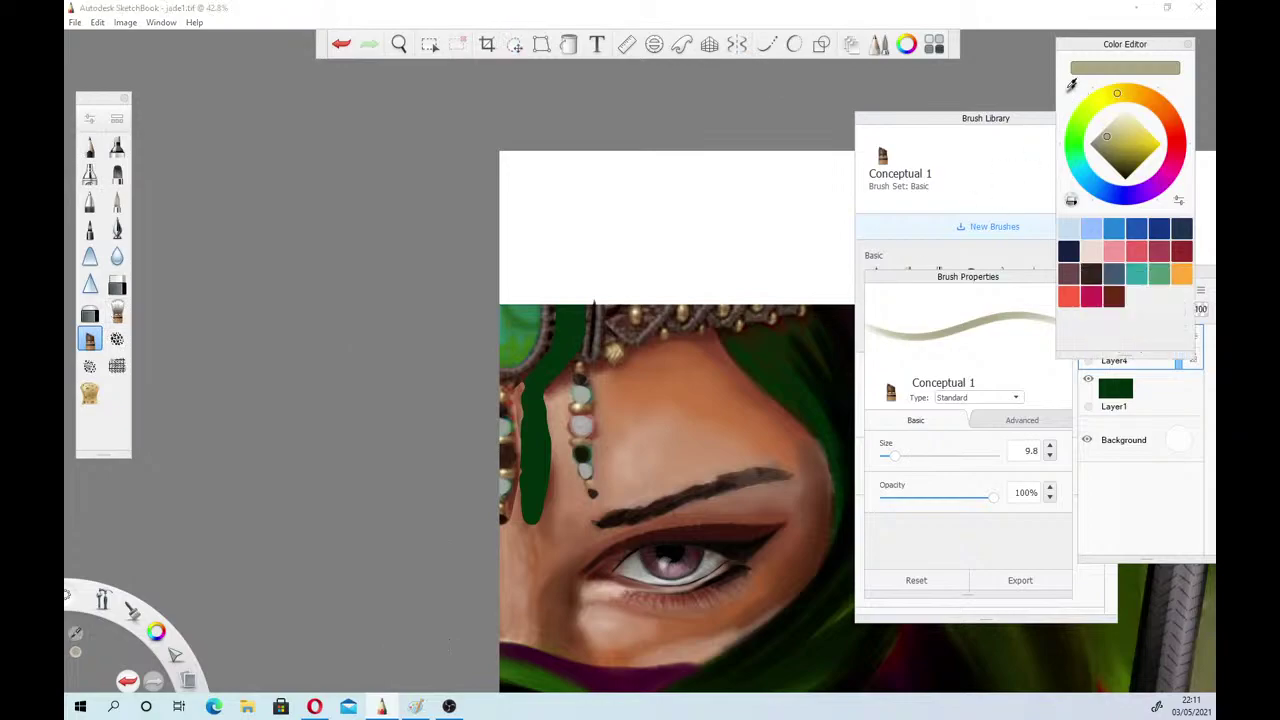
pyautogui.click(560, 408)
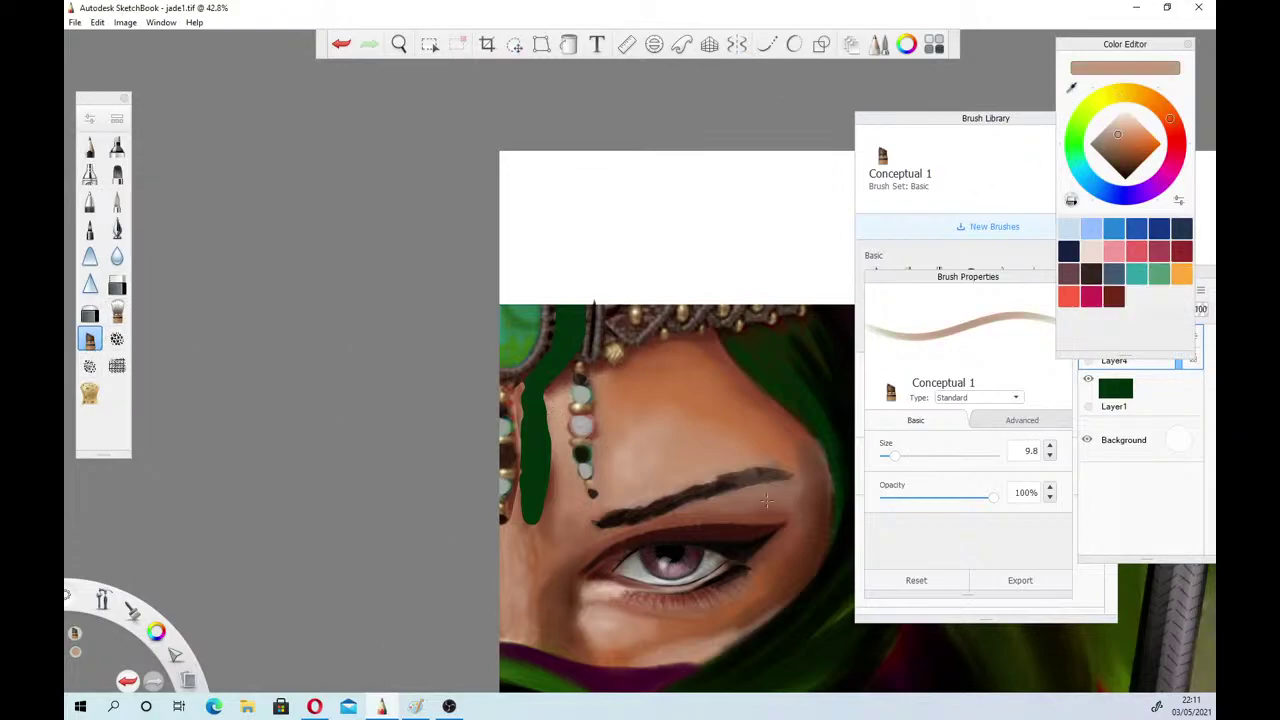
pyautogui.click(918, 460)
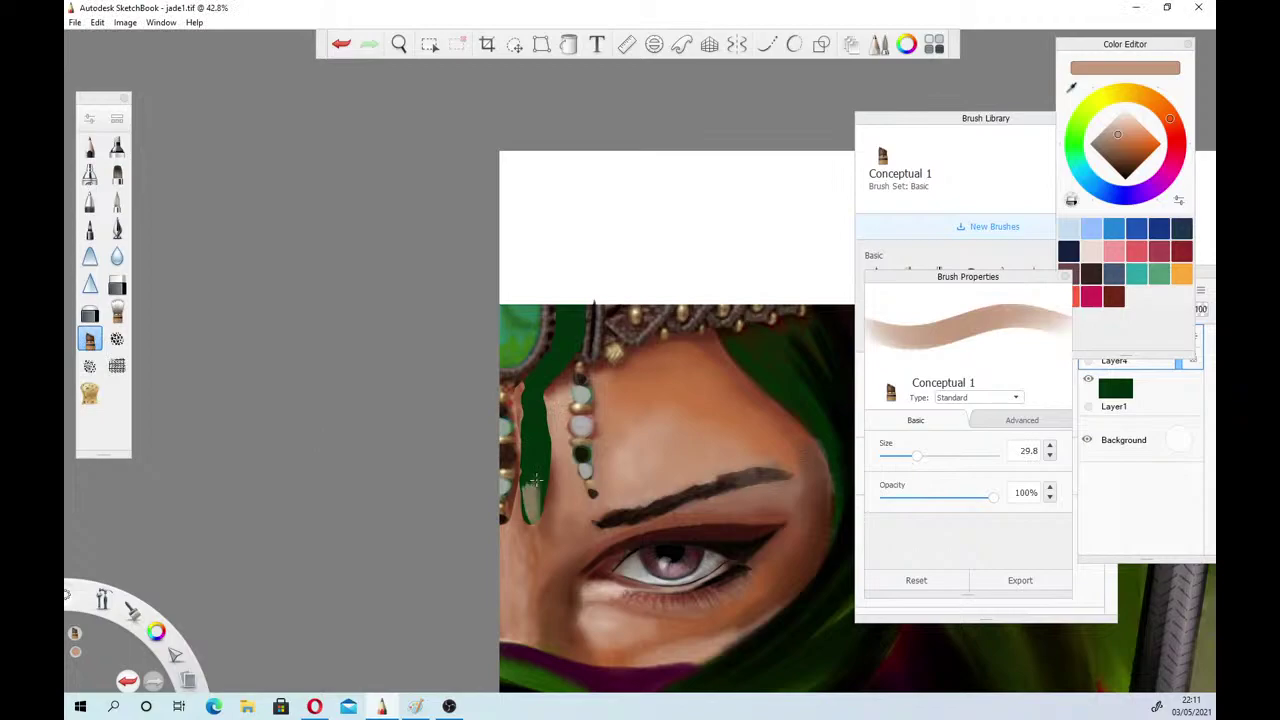
pyautogui.moveTo(536, 480)
pyautogui.mouseDown()
pyautogui.moveTo(542, 512)
pyautogui.moveTo(544, 462)
pyautogui.moveTo(523, 474)
pyautogui.moveTo(526, 428)
pyautogui.moveTo(542, 435)
pyautogui.moveTo(530, 398)
pyautogui.moveTo(526, 410)
pyautogui.moveTo(541, 407)
pyautogui.mouseUp()
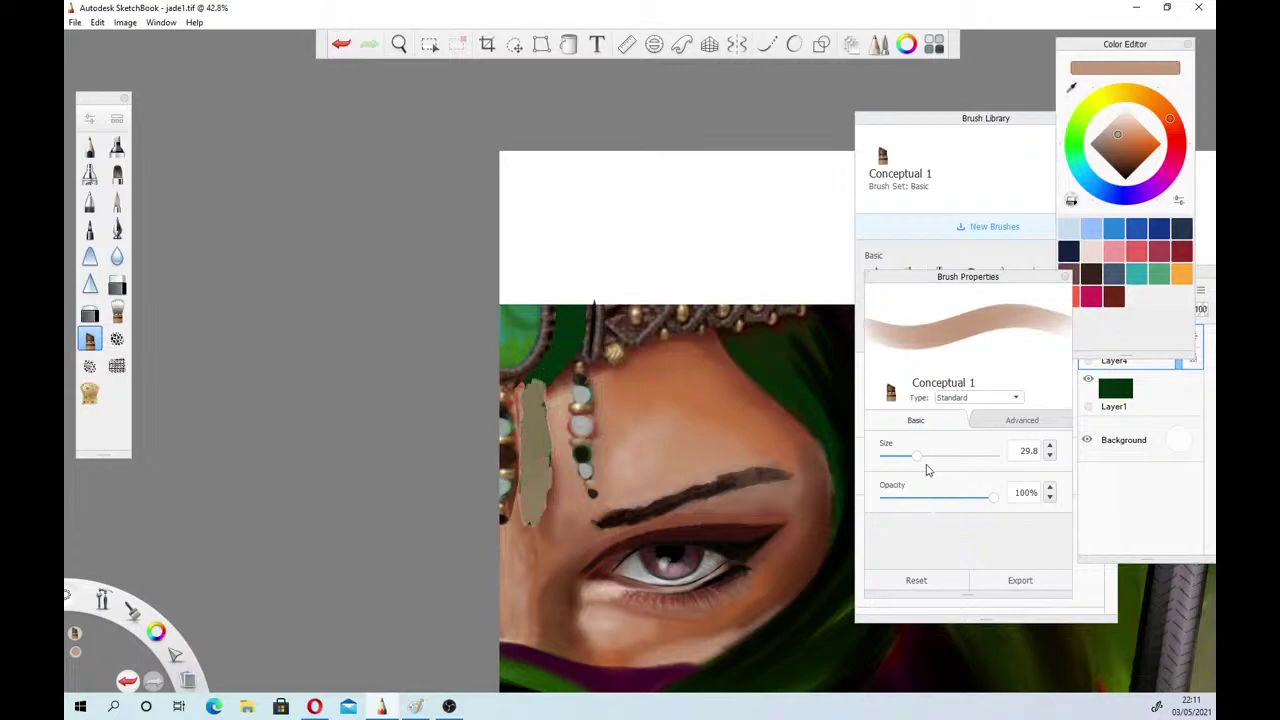
pyautogui.moveTo(533, 470)
pyautogui.mouseDown()
pyautogui.moveTo(530, 502)
pyautogui.moveTo(547, 455)
pyautogui.moveTo(530, 522)
pyautogui.moveTo(546, 506)
pyautogui.moveTo(524, 440)
pyautogui.moveTo(545, 435)
pyautogui.moveTo(544, 410)
pyautogui.moveTo(531, 473)
pyautogui.moveTo(526, 402)
pyautogui.moveTo(531, 473)
pyautogui.moveTo(532, 388)
pyautogui.moveTo(542, 392)
pyautogui.moveTo(566, 310)
pyautogui.moveTo(549, 364)
pyautogui.moveTo(570, 352)
pyautogui.moveTo(558, 374)
pyautogui.moveTo(542, 376)
pyautogui.moveTo(549, 364)
pyautogui.moveTo(535, 376)
pyautogui.moveTo(528, 322)
pyautogui.mouseUp()
# Paint the strip between the green gem and headpiece in orange-brown, then darken it with a dark reddish brown sampled nearby
pyautogui.click(1125, 144)
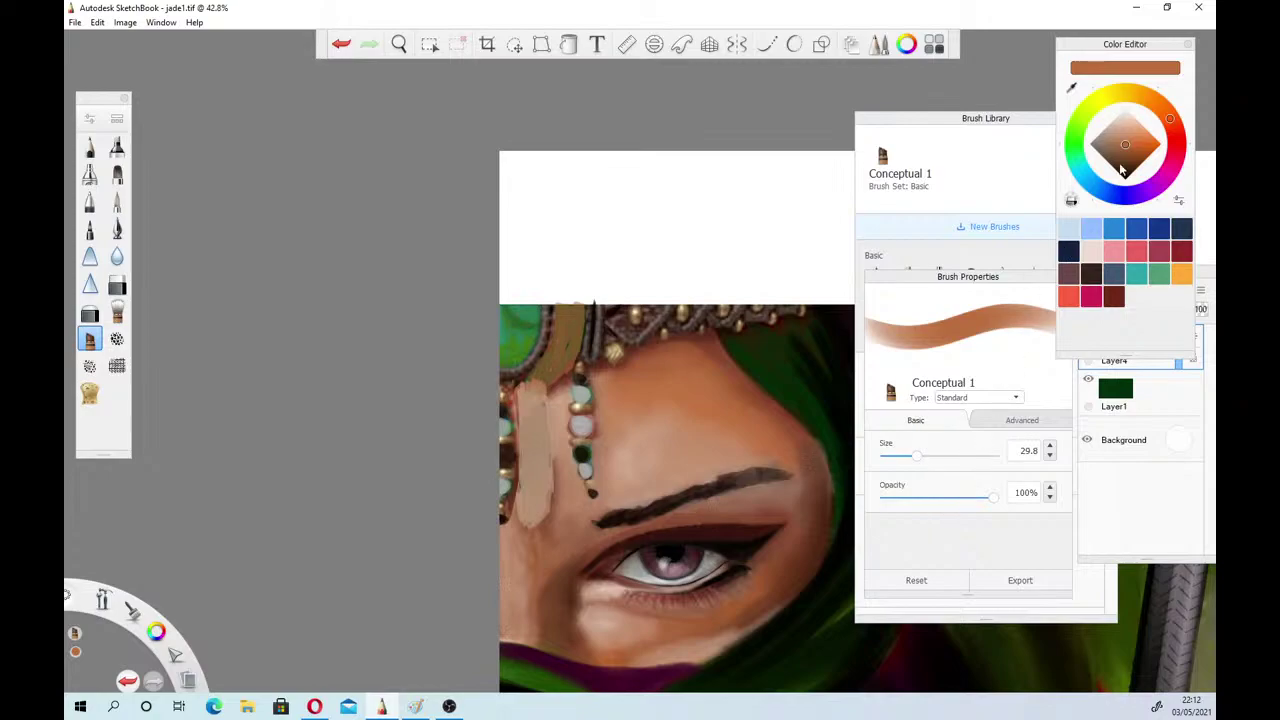
pyautogui.click(1132, 151)
pyautogui.moveTo(568, 338); pyautogui.dragTo(573, 313)
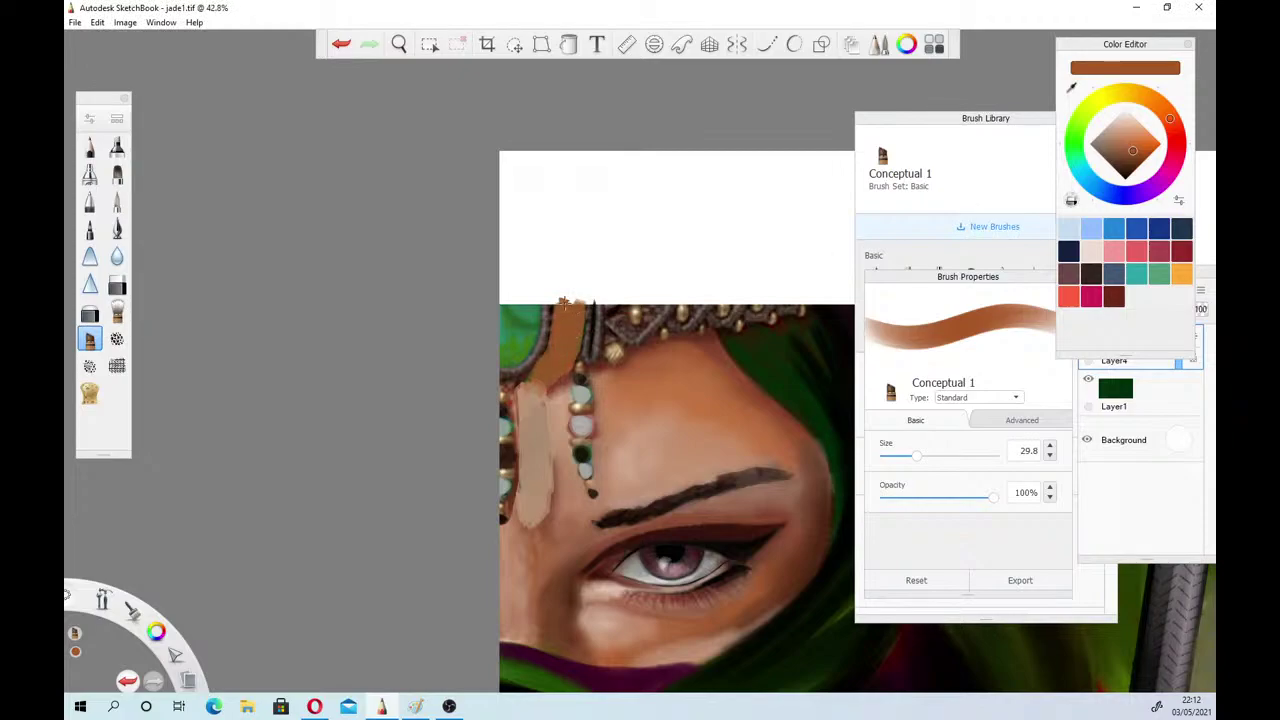
pyautogui.click(1073, 85)
pyautogui.click(556, 383)
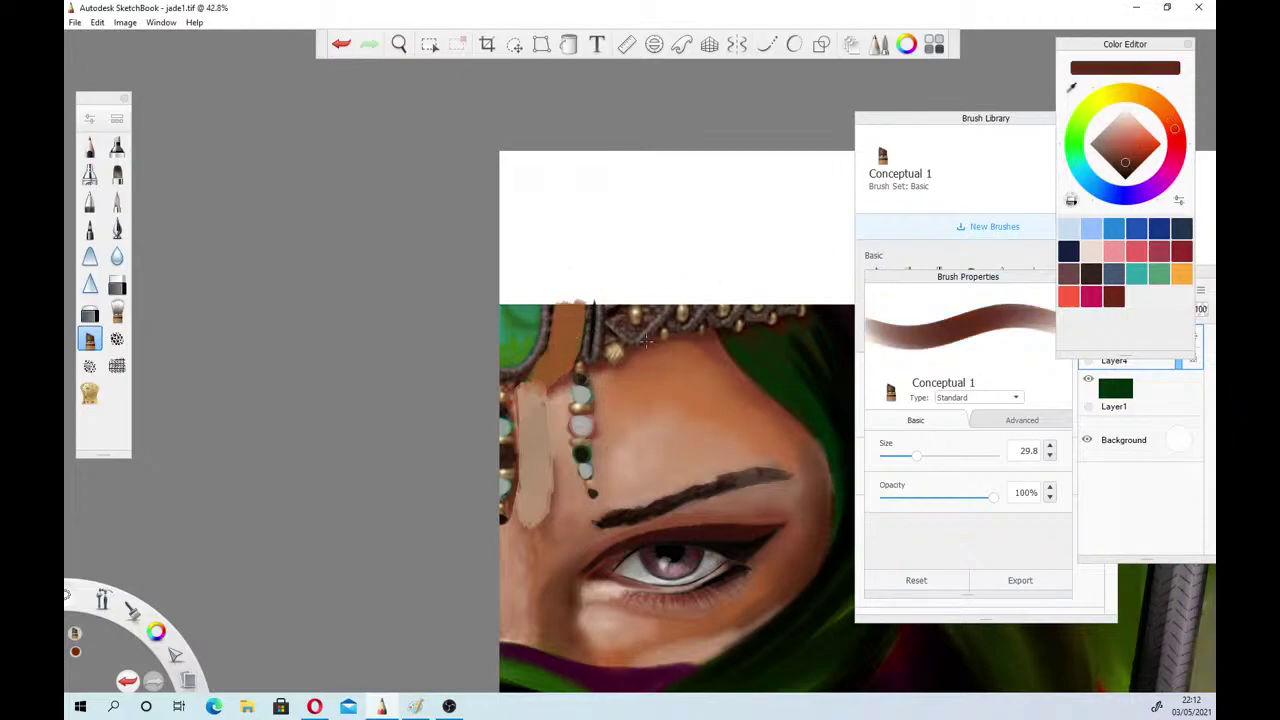
pyautogui.moveTo(547, 376)
pyautogui.mouseDown()
pyautogui.moveTo(571, 340)
pyautogui.moveTo(555, 338)
pyautogui.moveTo(561, 308)
pyautogui.moveTo(576, 308)
pyautogui.moveTo(579, 340)
pyautogui.mouseUp()
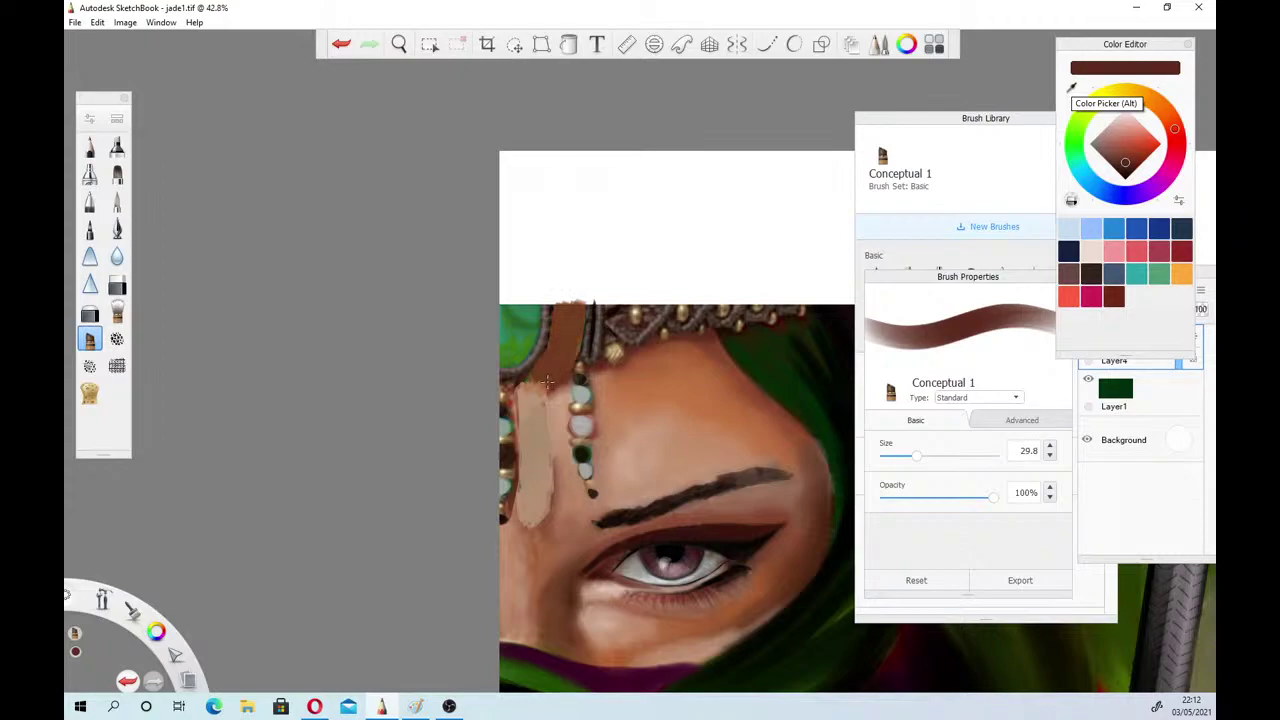
pyautogui.moveTo(562, 375); pyautogui.dragTo(549, 384)
# Blend the repainted forehead strip into the surrounding skin with the Wash brush, increasing its size to 29.8
pyautogui.click(117, 313)
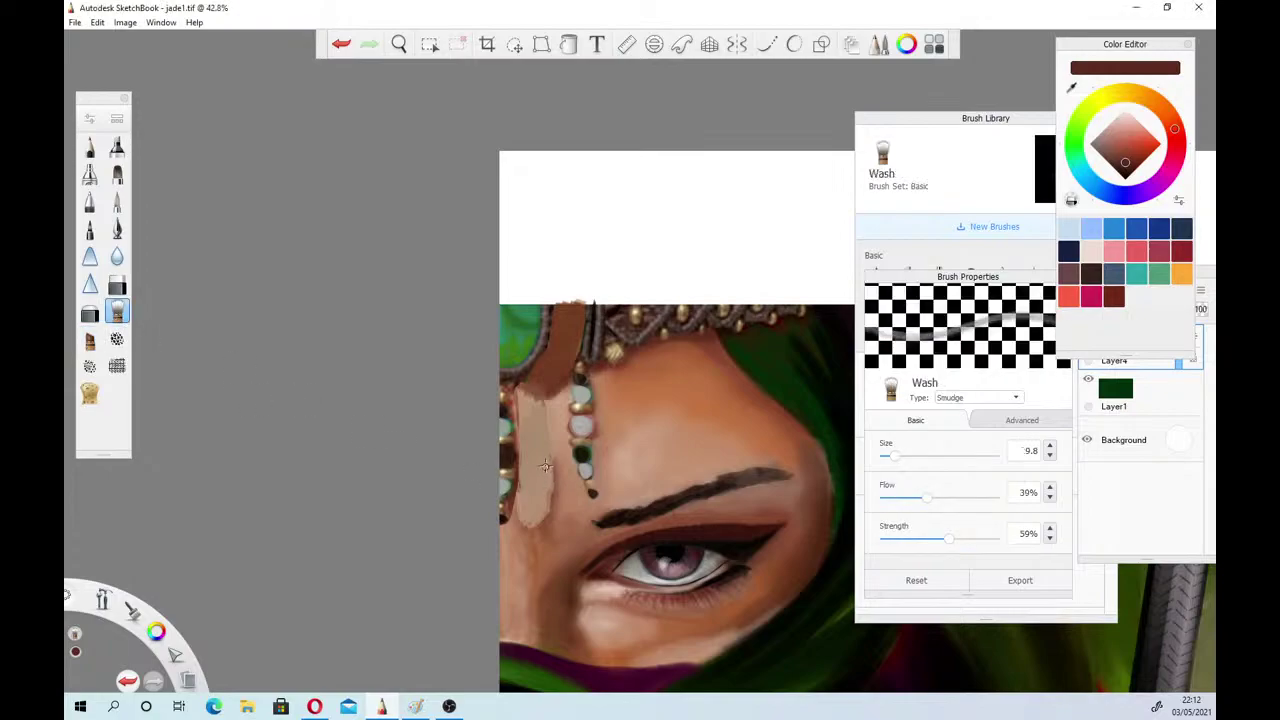
pyautogui.moveTo(884, 455); pyautogui.dragTo(906, 455)
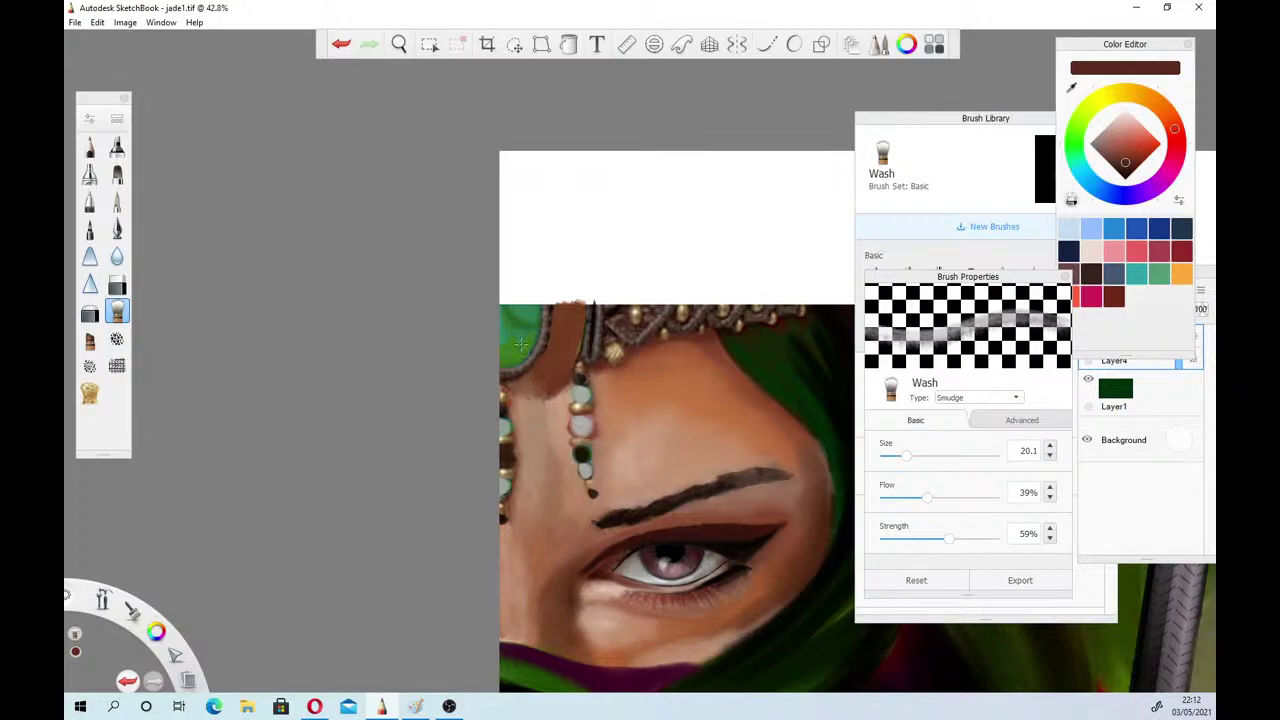
pyautogui.click(916, 457)
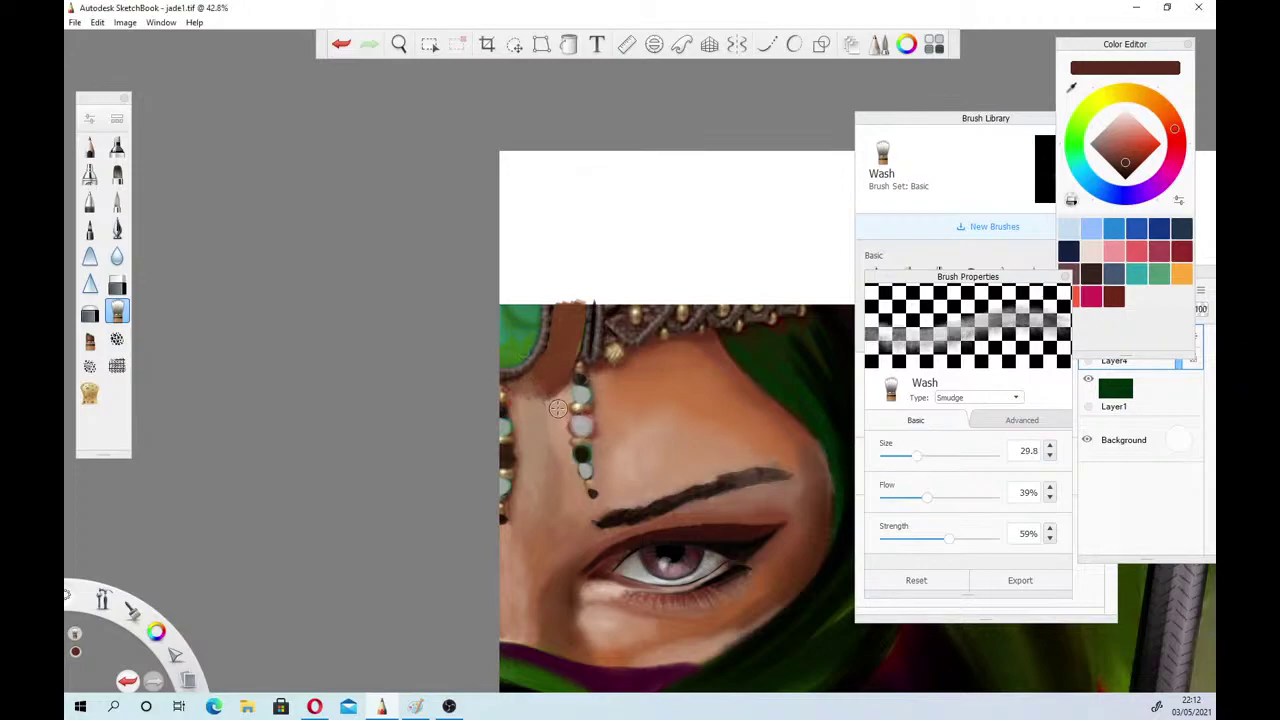
pyautogui.moveTo(558, 408)
pyautogui.mouseDown()
pyautogui.moveTo(535, 380)
pyautogui.moveTo(526, 410)
pyautogui.moveTo(550, 368)
pyautogui.moveTo(537, 384)
pyautogui.mouseUp()
pyautogui.moveTo(554, 318)
pyautogui.mouseDown()
pyautogui.moveTo(554, 302)
pyautogui.moveTo(579, 295)
pyautogui.mouseUp()
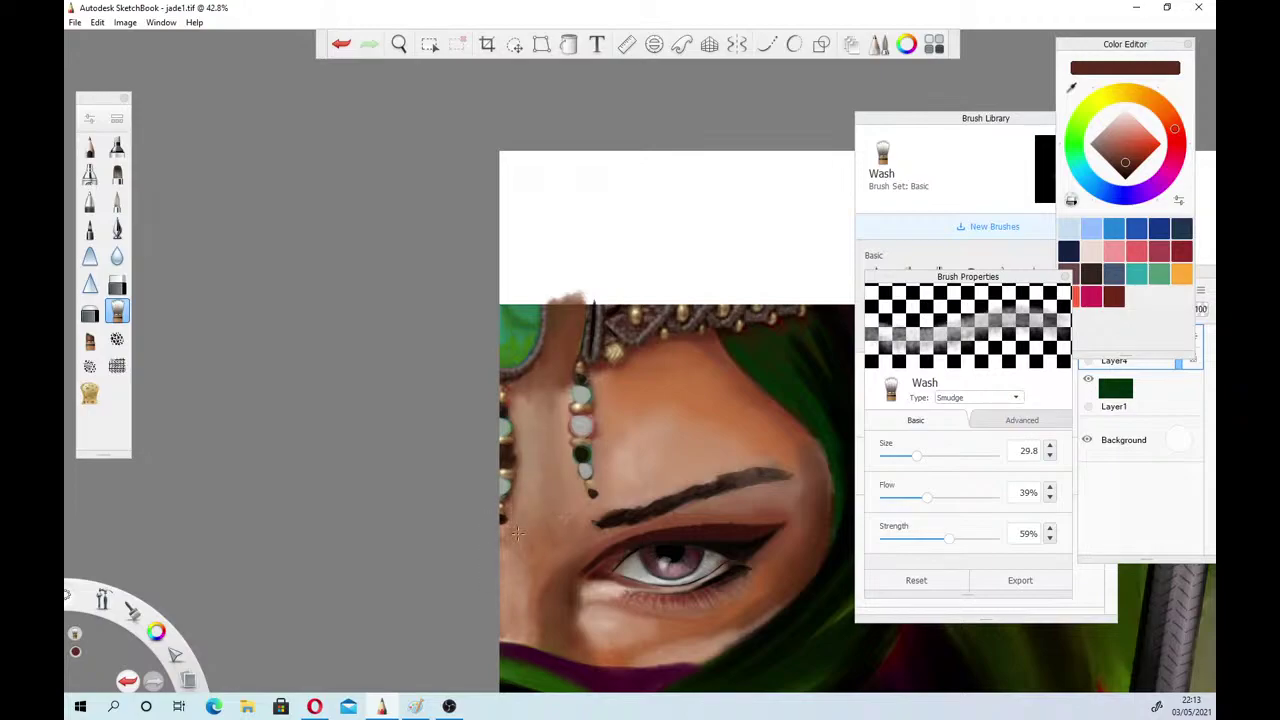
pyautogui.moveTo(553, 310); pyautogui.dragTo(564, 296)
# Extend the dark reddish brown over the forehead strip's upper end with Conceptual 1, then switch to Wash for blending
pyautogui.click(89, 340)
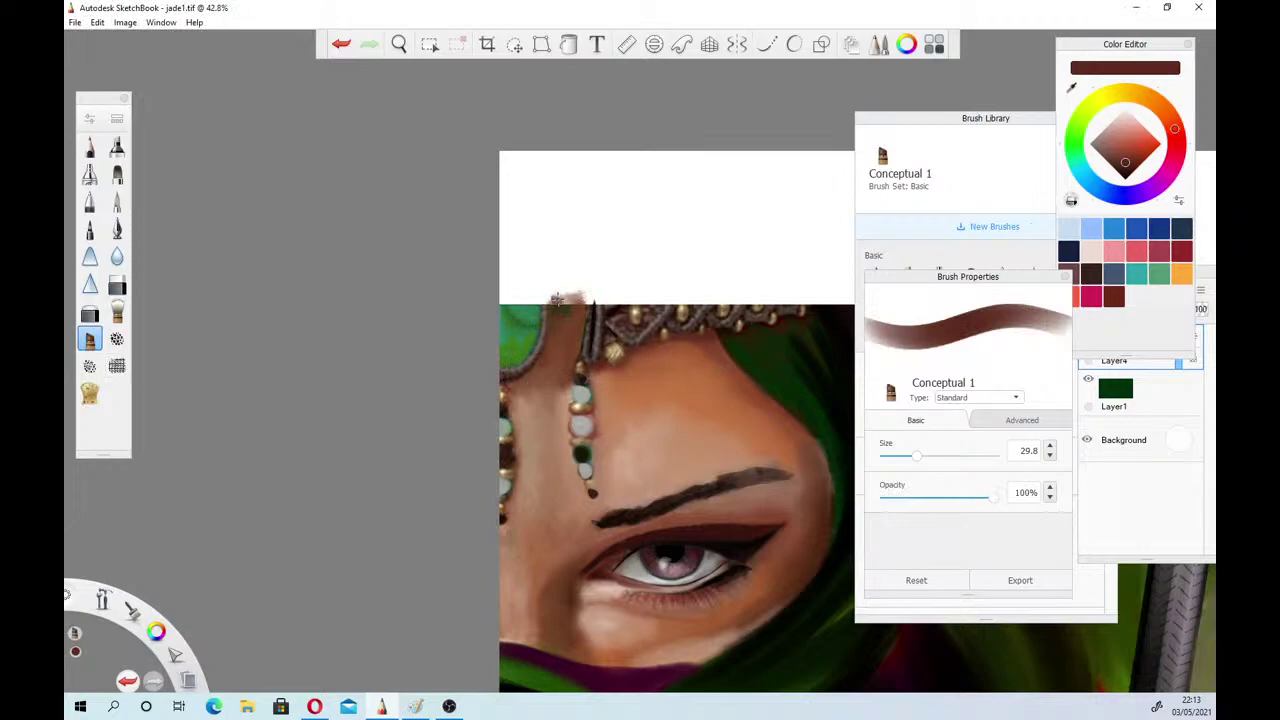
pyautogui.moveTo(557, 300); pyautogui.dragTo(581, 301)
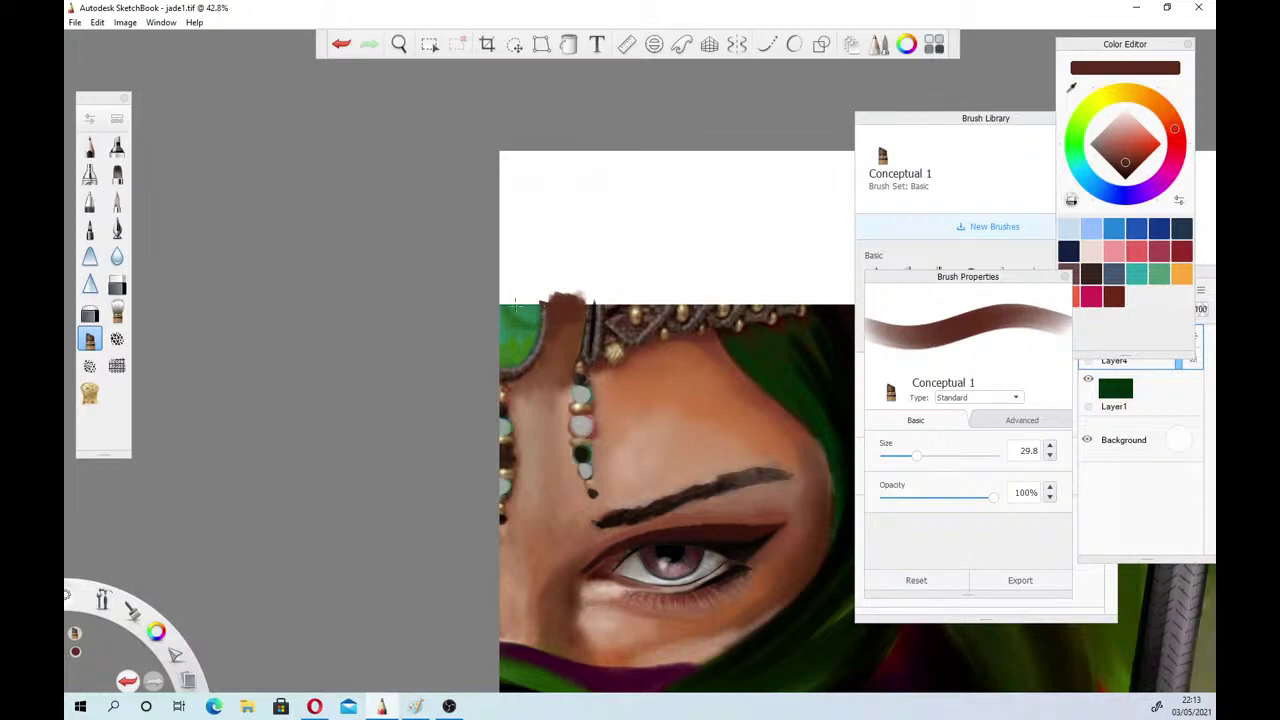
pyautogui.click(117, 312)
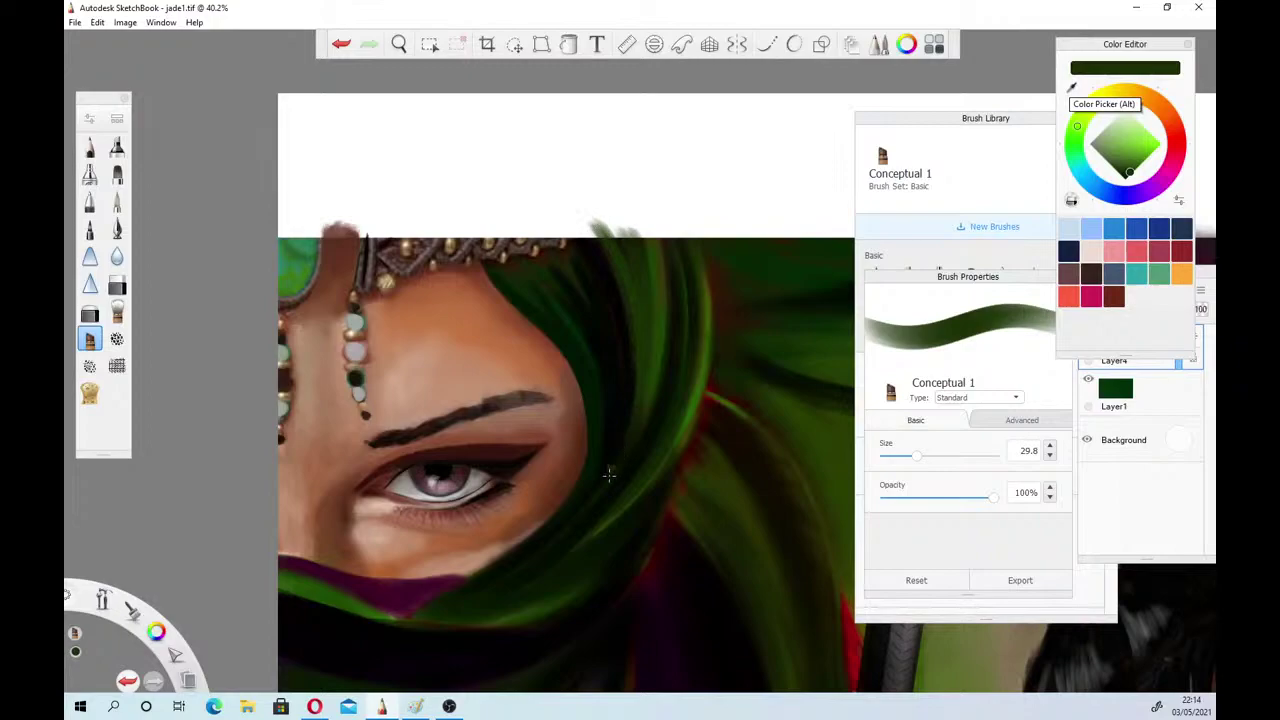
# Refine the edge where the green scarf meets the purple veil in very dark green with Conceptual 1 at size 4.6
pyautogui.click(398, 44)
pyautogui.moveTo(428, 296); pyautogui.dragTo(415, 398)
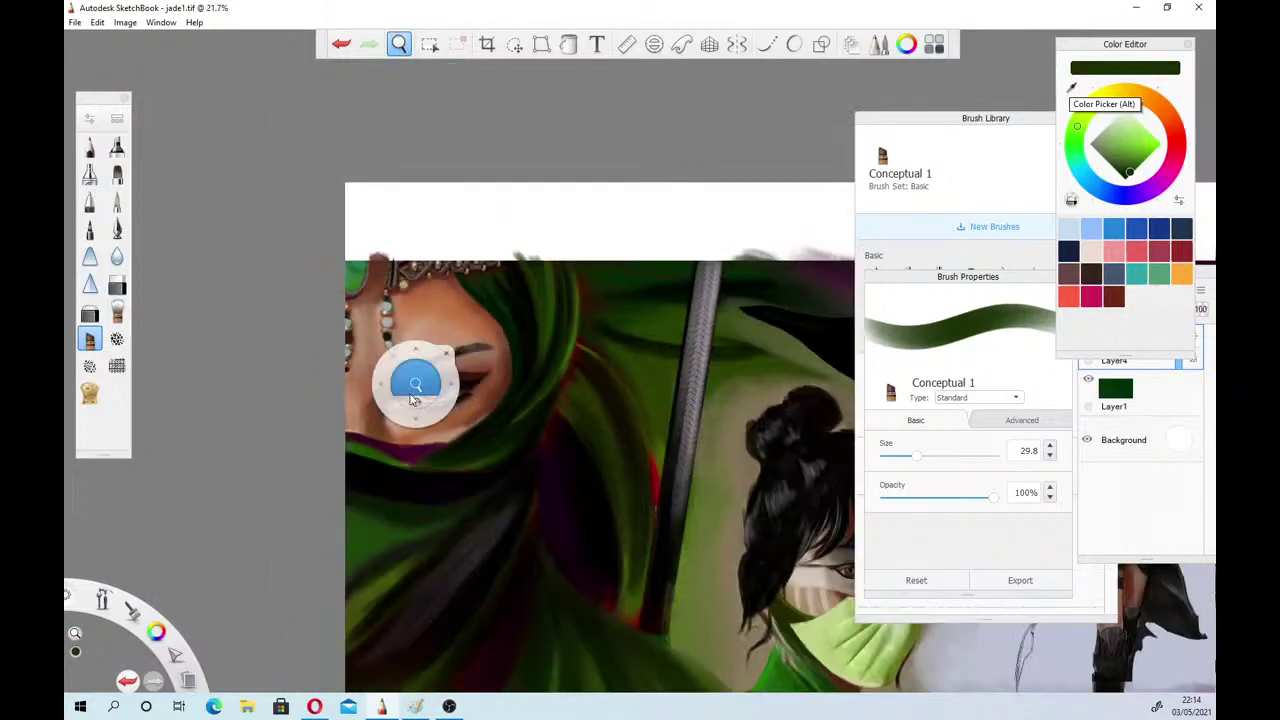
pyautogui.moveTo(310, 501); pyautogui.dragTo(333, 544)
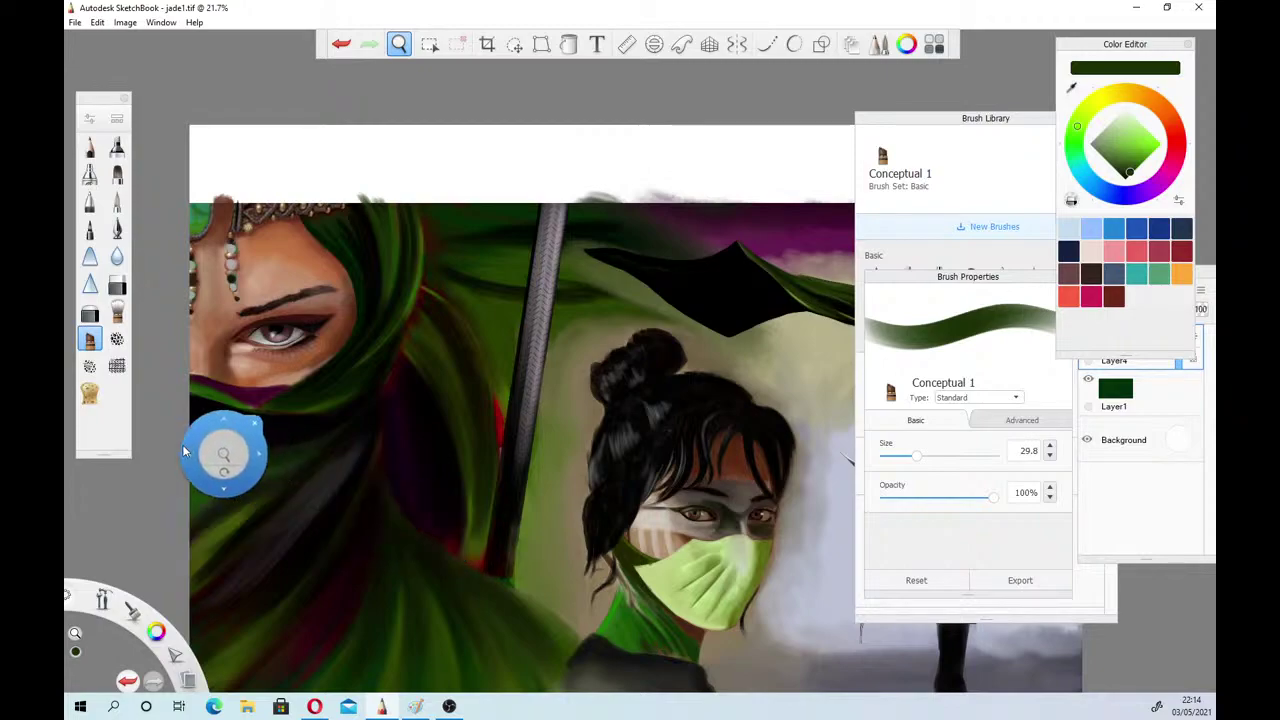
pyautogui.moveTo(229, 457); pyautogui.dragTo(456, 629)
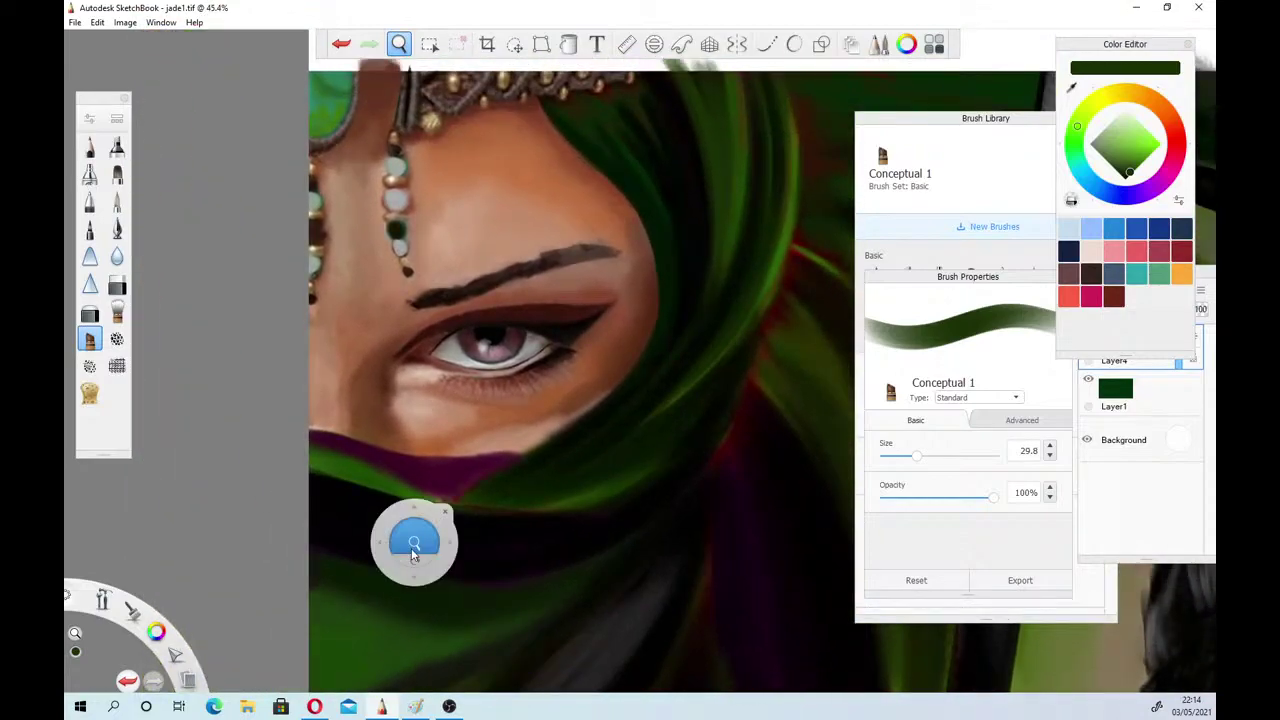
pyautogui.moveTo(414, 561); pyautogui.dragTo(509, 560)
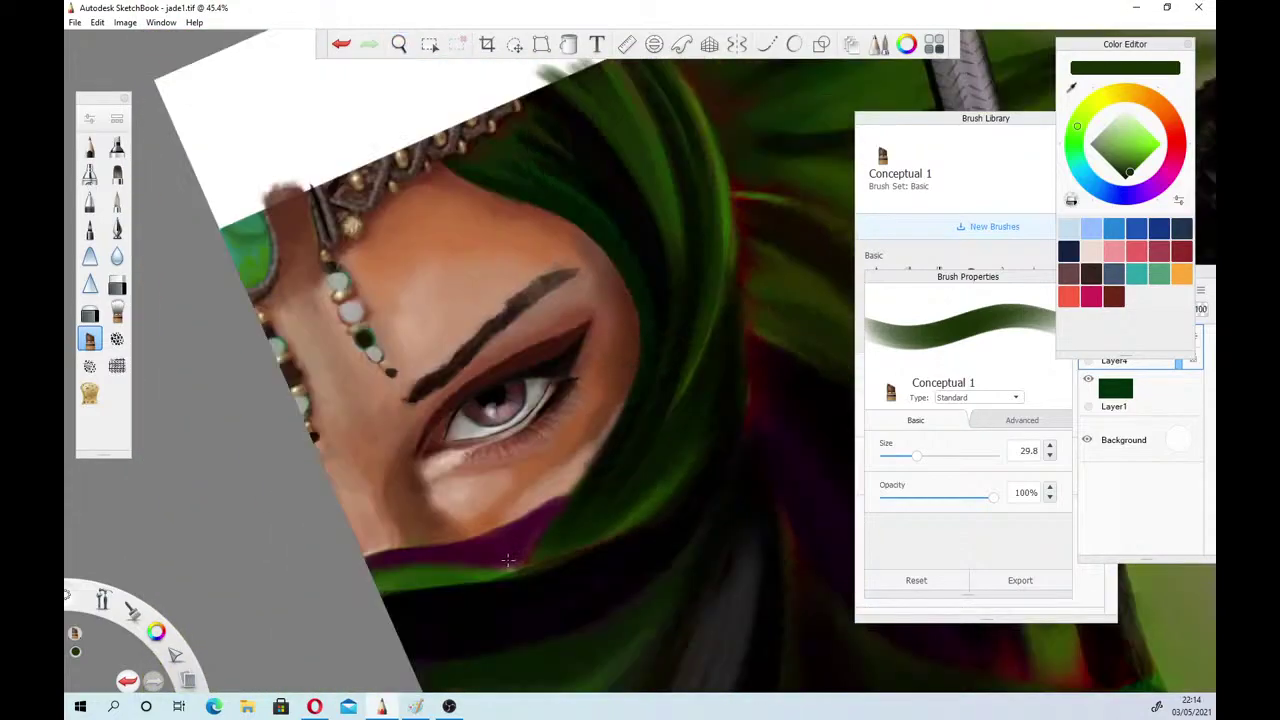
pyautogui.click(1128, 176)
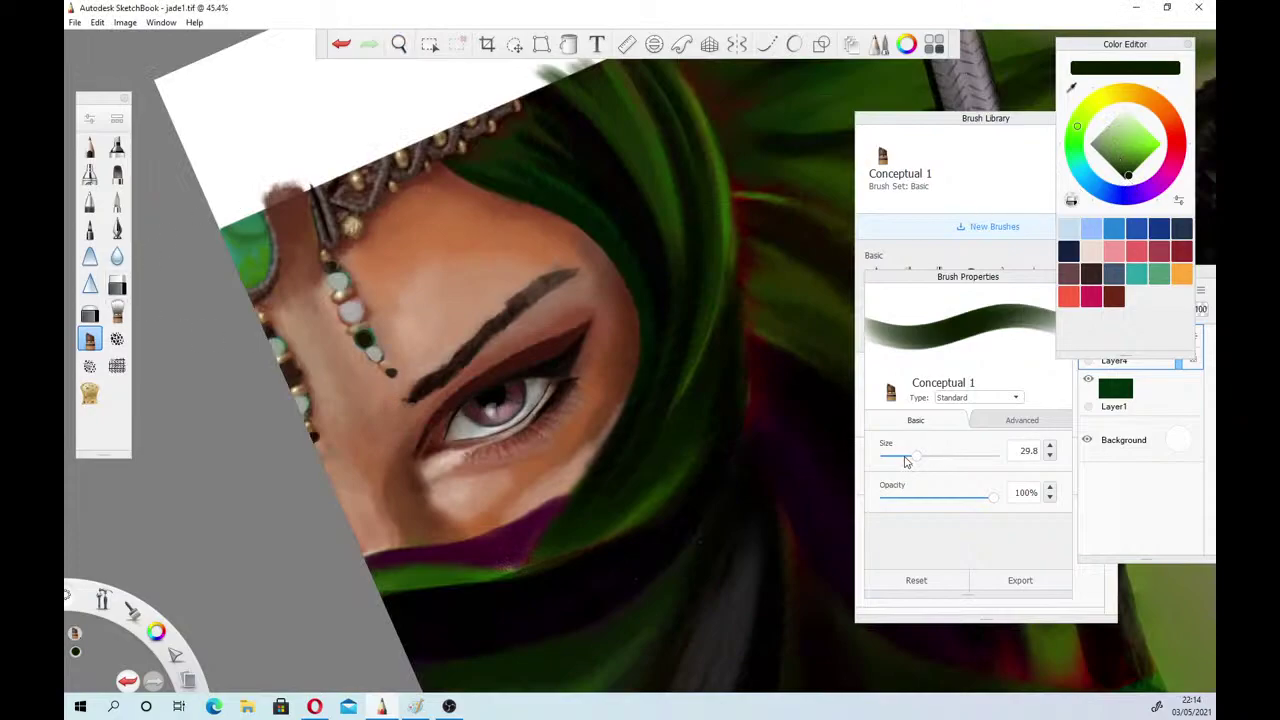
pyautogui.moveTo(911, 458); pyautogui.dragTo(901, 459)
pyautogui.press('[')
pyautogui.press('[')
pyautogui.press('[')
pyautogui.press('[')
pyautogui.press('[')
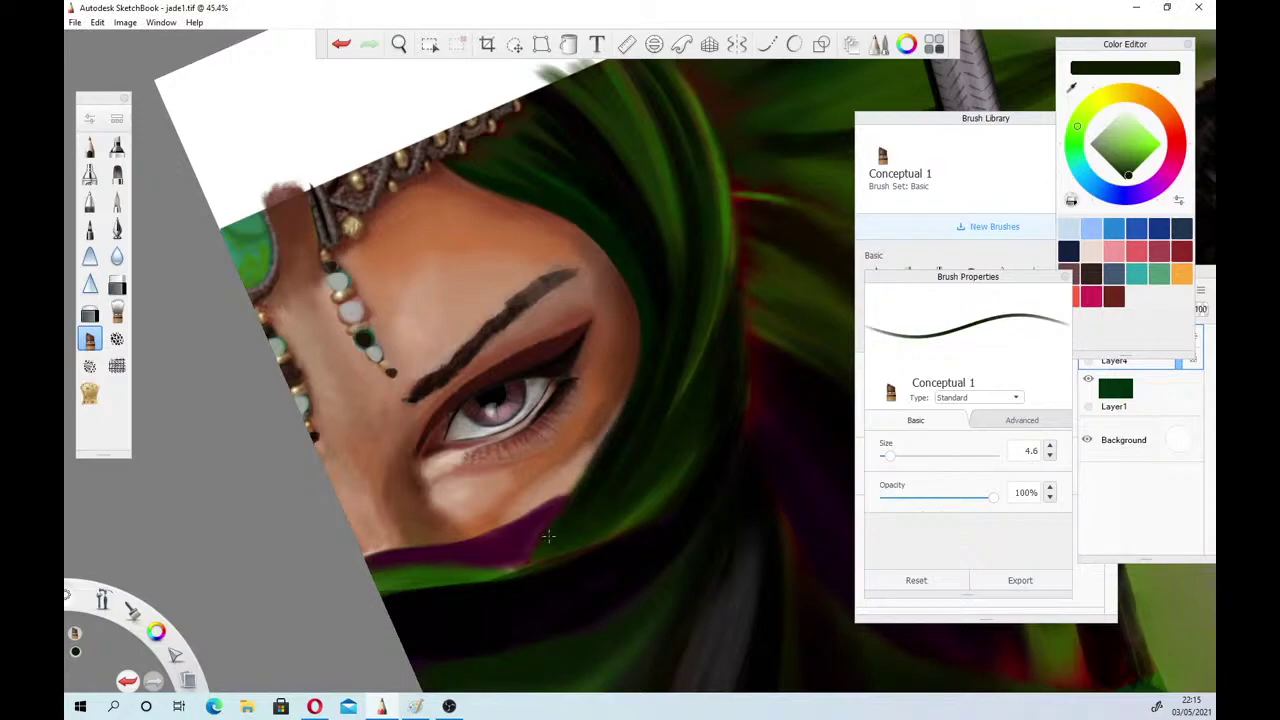
# Paint dark green fold shadows in the scarf beside the woman's cheek with Conceptual 1 at size 11.1
pyautogui.press(']')
pyautogui.press(']')
pyautogui.press(']')
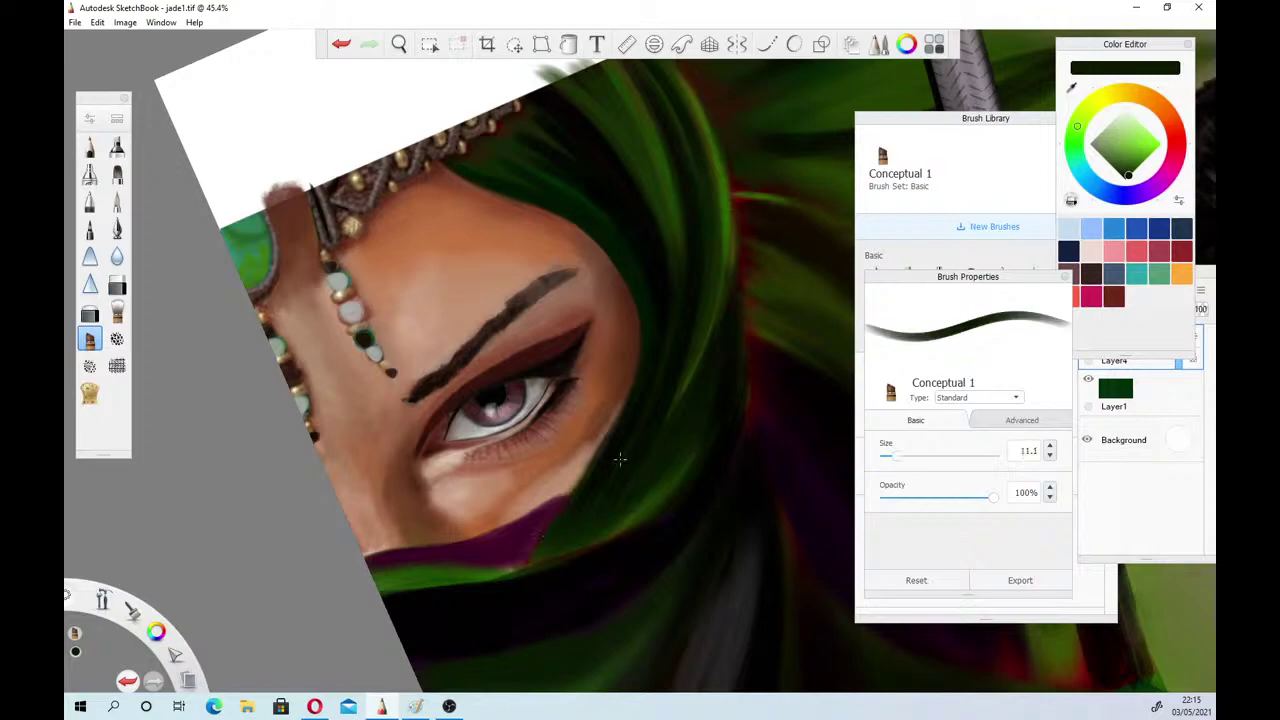
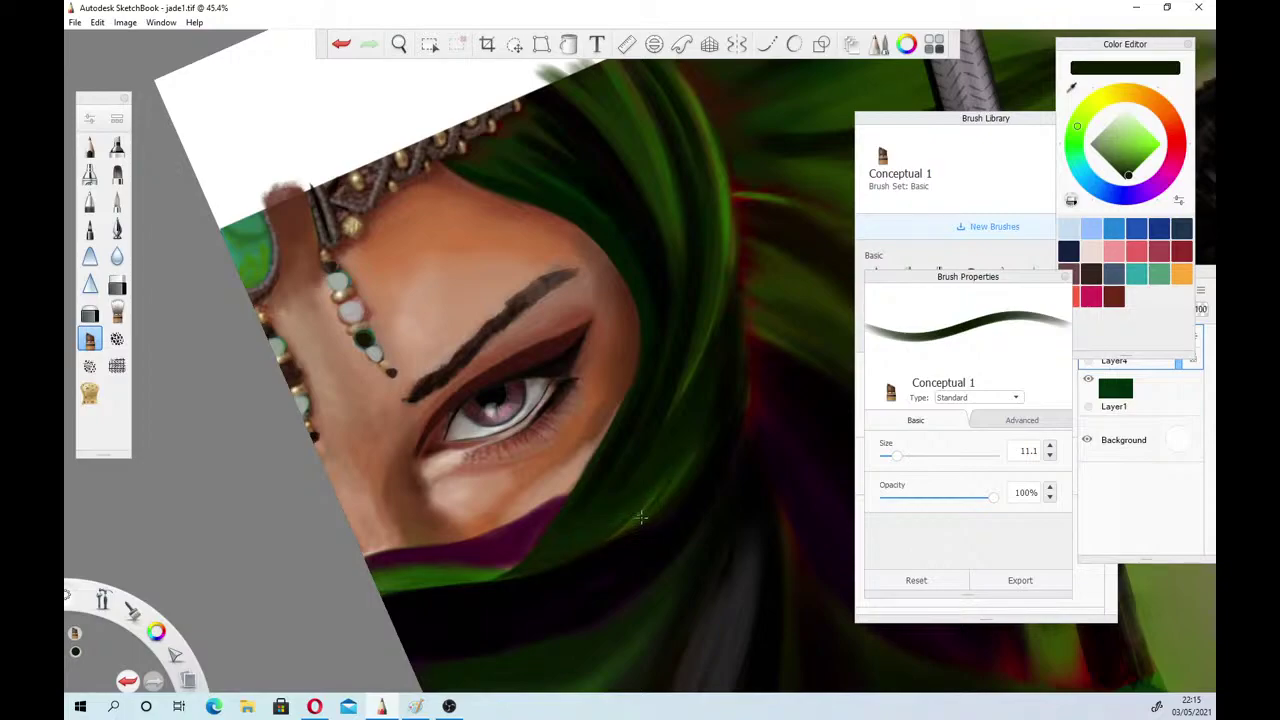
# Deepen the shadow along the scarf's inner edge around the woman's face with black at size 11.1
pyautogui.click(1125, 179)
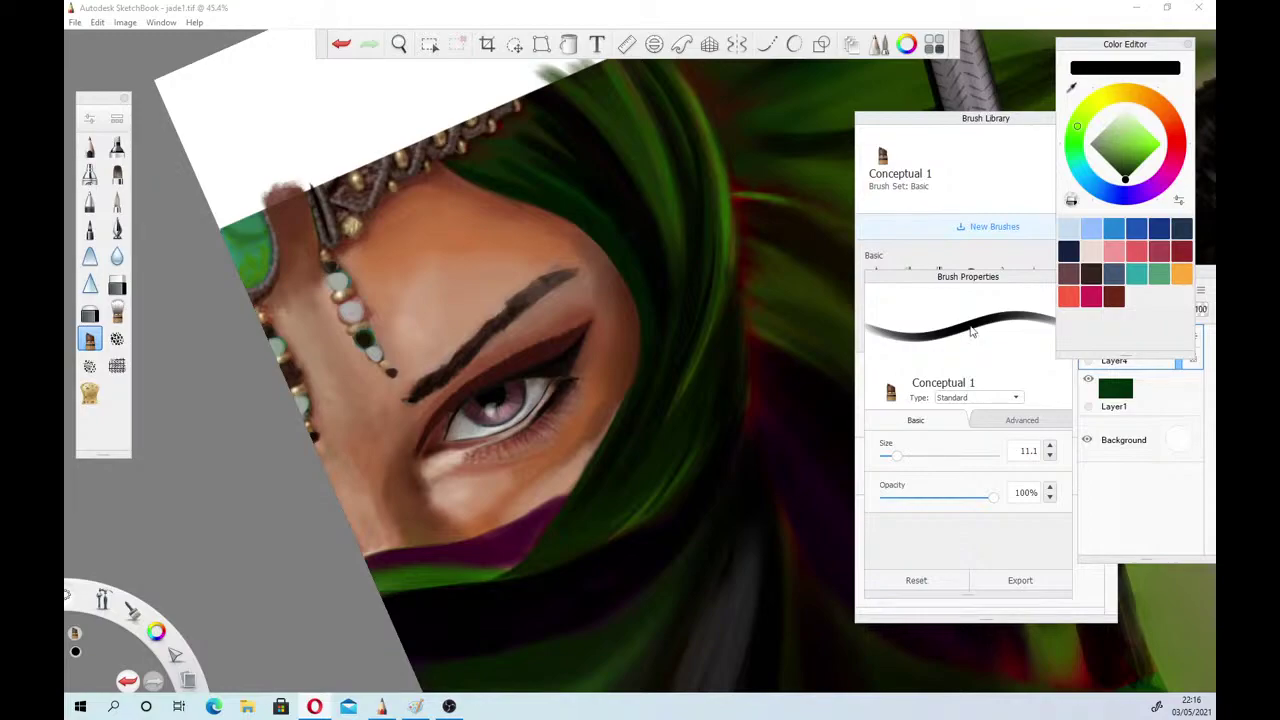
pyautogui.click(452, 165)
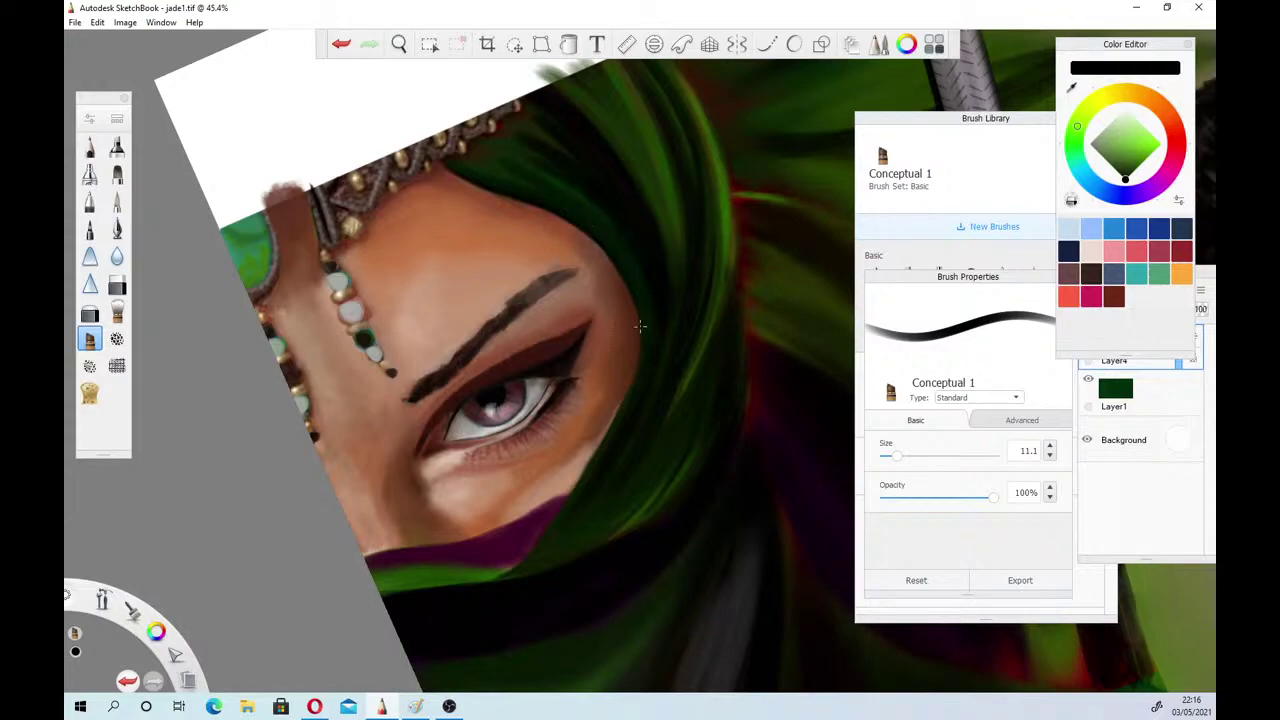
pyautogui.moveTo(640, 334); pyautogui.dragTo(634, 368)
pyautogui.moveTo(608, 433); pyautogui.dragTo(629, 389)
# Examine the hooded figure's flowing scarf, its black underside and its green folds up close
pyautogui.click(398, 44)
pyautogui.moveTo(423, 130); pyautogui.dragTo(199, 299)
pyautogui.moveTo(391, 363); pyautogui.dragTo(180, 514)
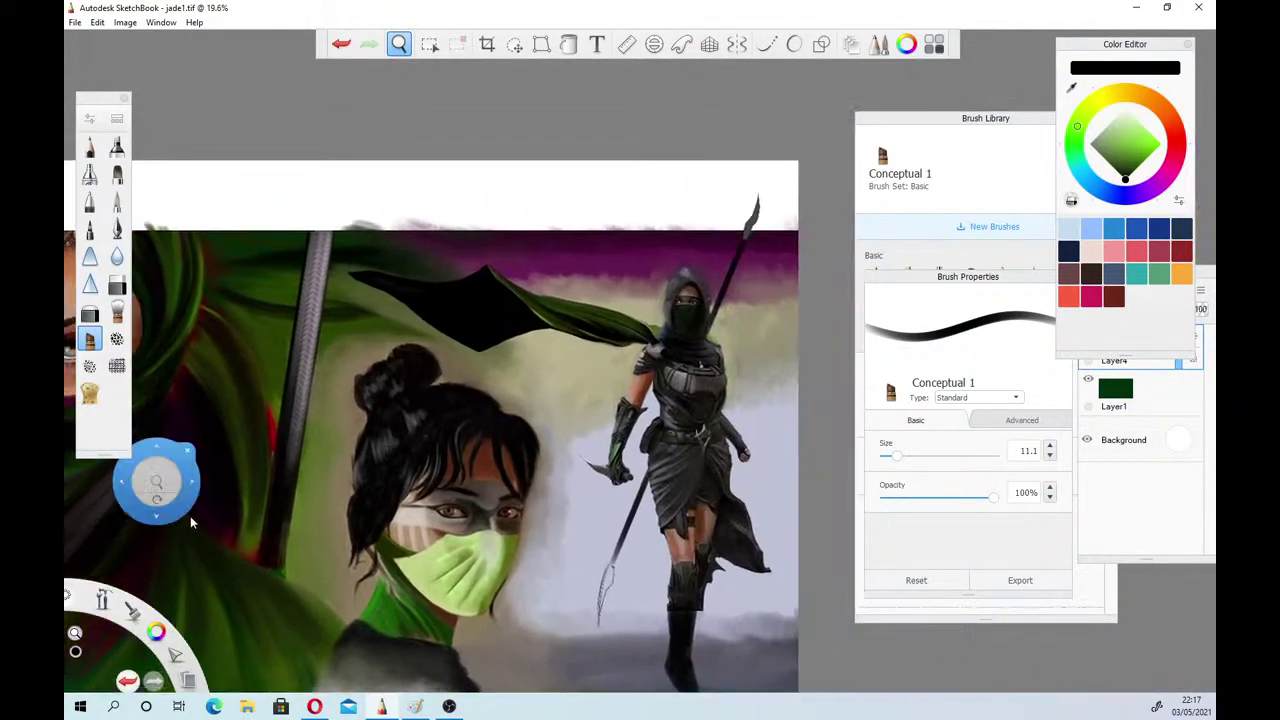
pyautogui.moveTo(519, 490); pyautogui.dragTo(528, 397)
pyautogui.scroll(5, 540, 406)
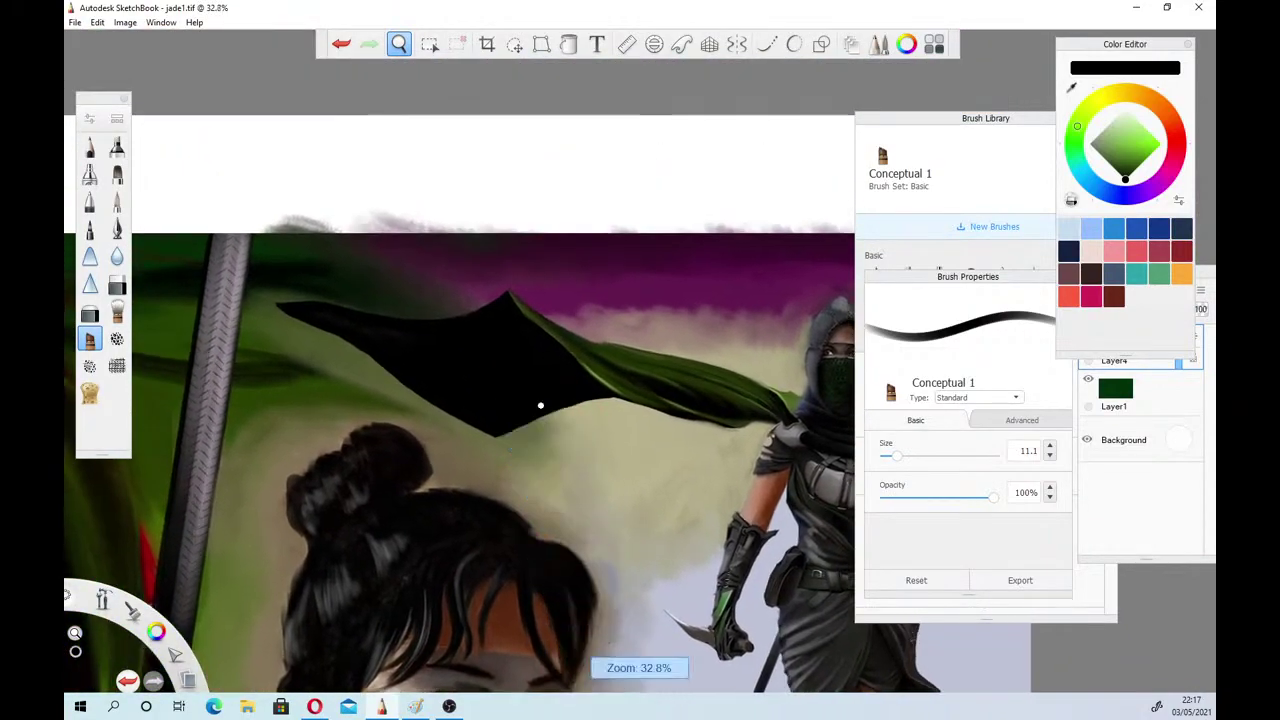
pyautogui.moveTo(667, 380); pyautogui.dragTo(544, 443)
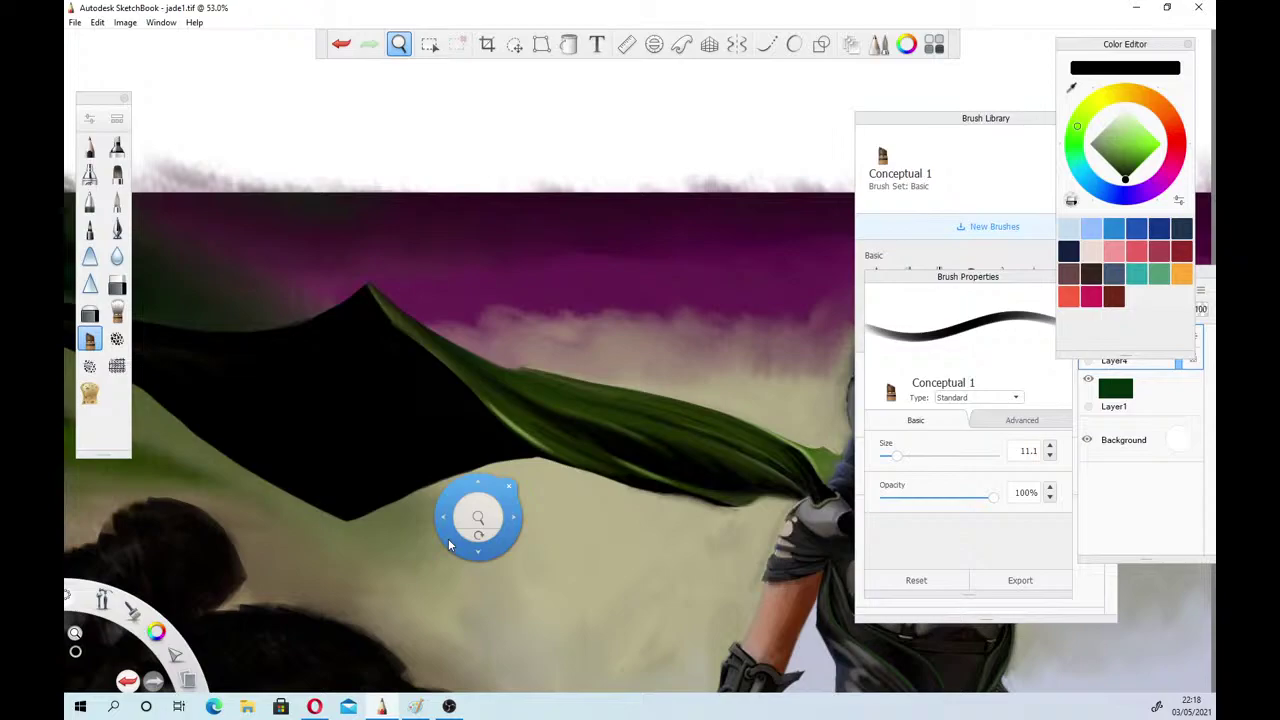
pyautogui.moveTo(450, 545)
pyautogui.mouseDown()
pyautogui.moveTo(445, 366)
pyautogui.moveTo(489, 409)
pyautogui.mouseUp()
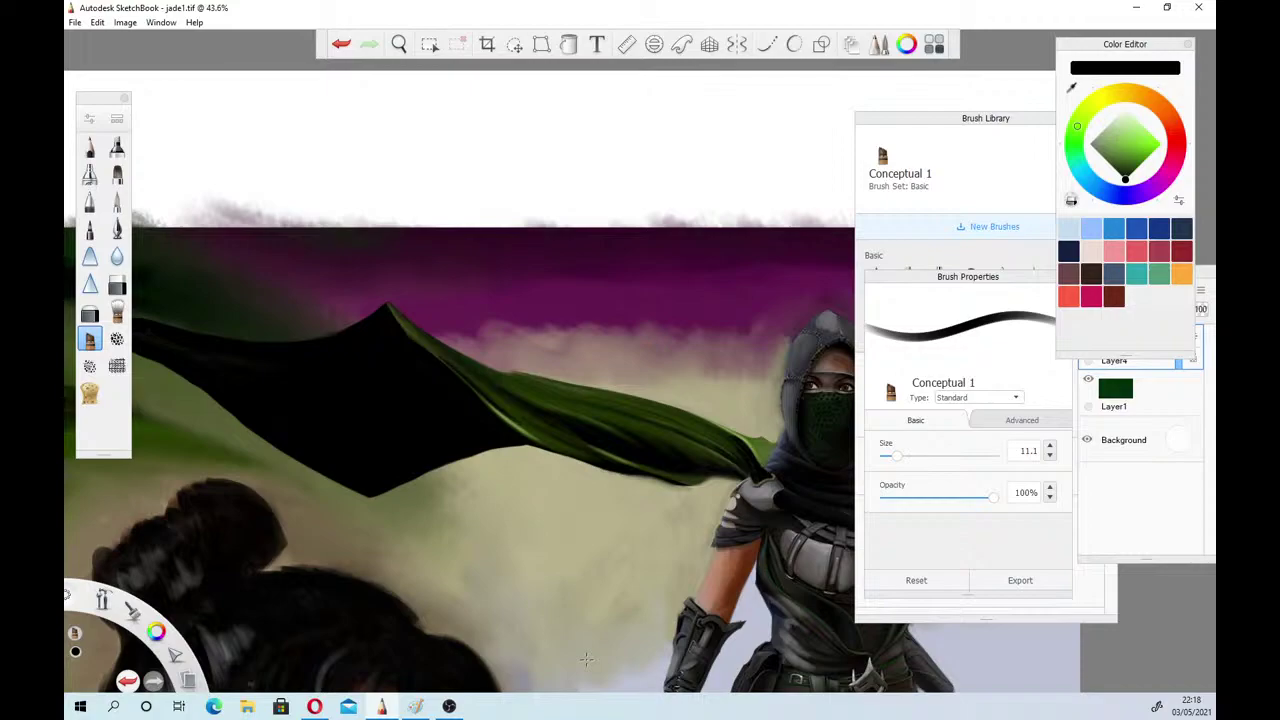
# Soften the hooded figure's black pupils into the red-brown irises with the Wash brush at size 2.7
pyautogui.click(400, 46)
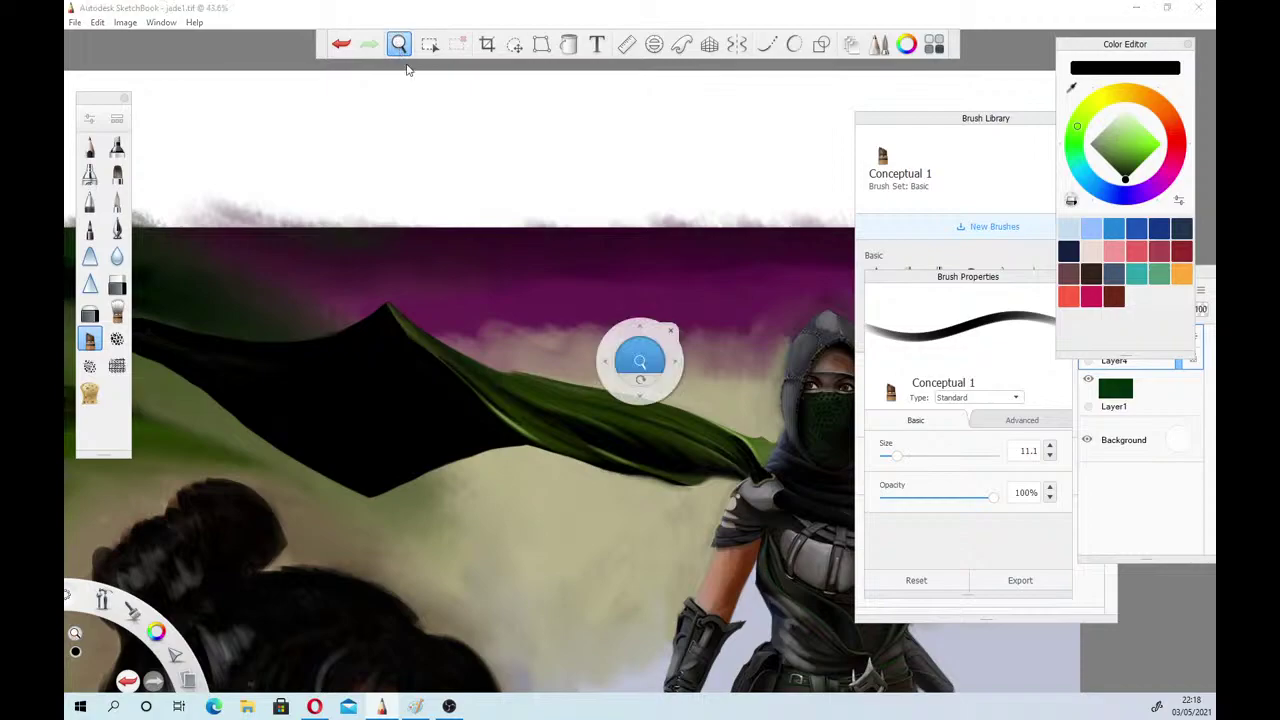
pyautogui.moveTo(768, 498); pyautogui.dragTo(862, 565)
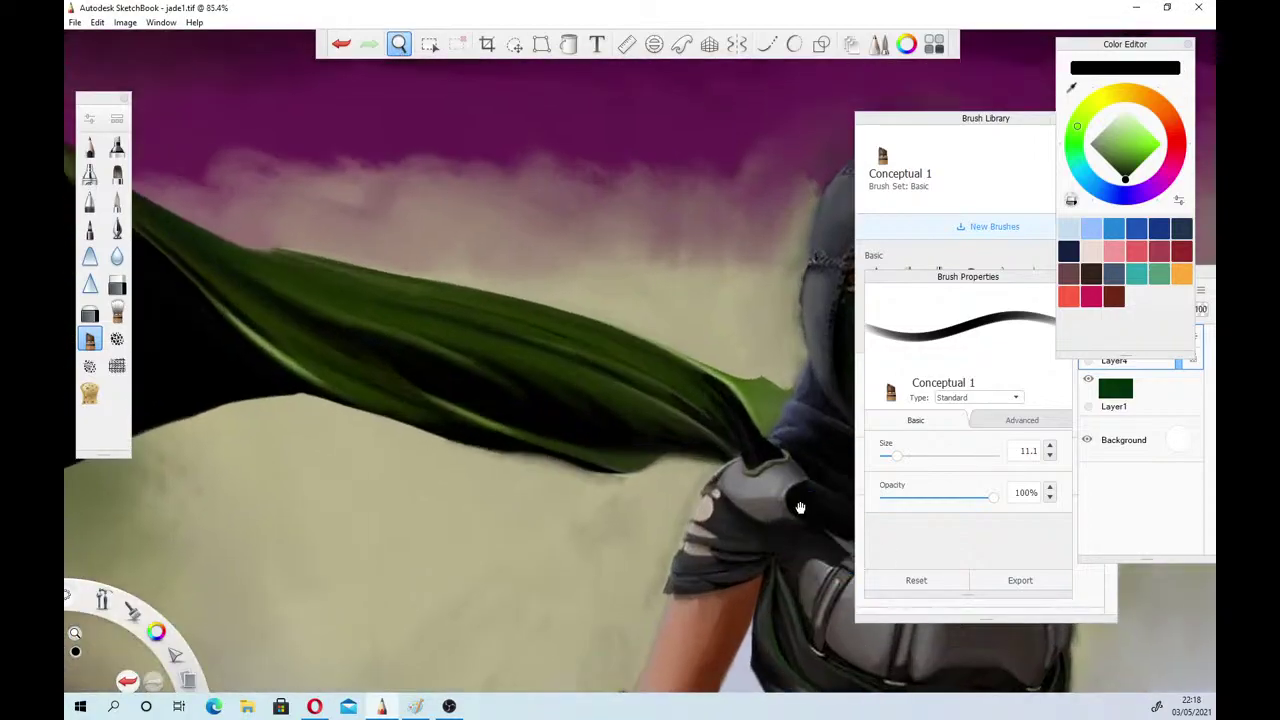
pyautogui.moveTo(800, 508); pyautogui.dragTo(582, 676)
pyautogui.moveTo(651, 470); pyautogui.dragTo(752, 536)
pyautogui.moveTo(697, 491); pyautogui.dragTo(513, 524)
pyautogui.scroll(1, 540, 535)
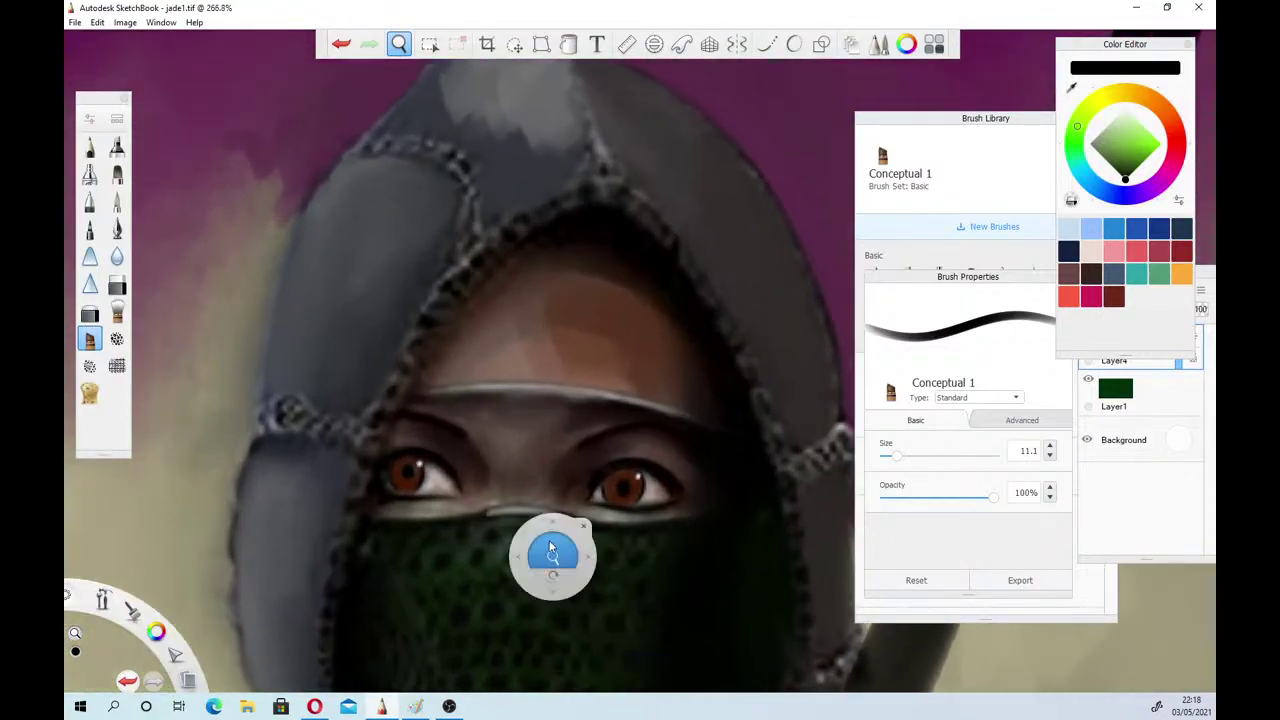
pyautogui.scroll(1, 475, 518)
pyautogui.moveTo(475, 518); pyautogui.dragTo(526, 540)
pyautogui.click(563, 510)
pyautogui.click(117, 313)
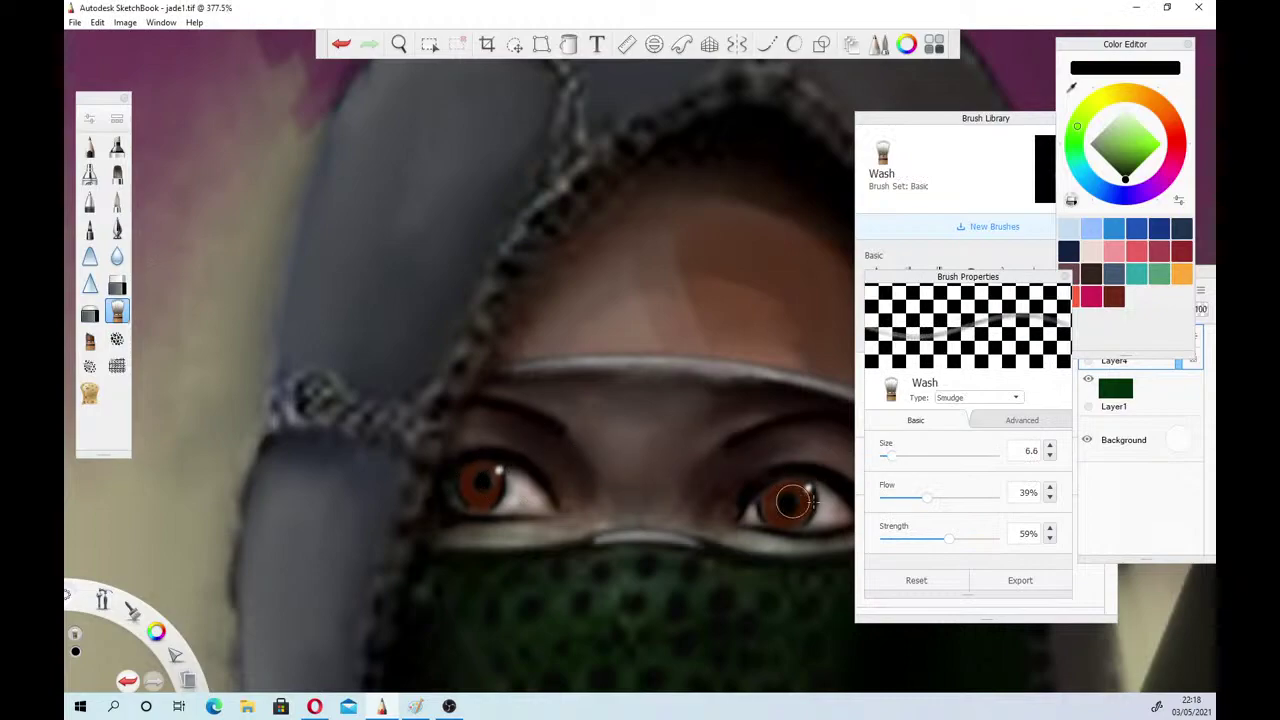
pyautogui.moveTo(891, 464); pyautogui.dragTo(886, 469)
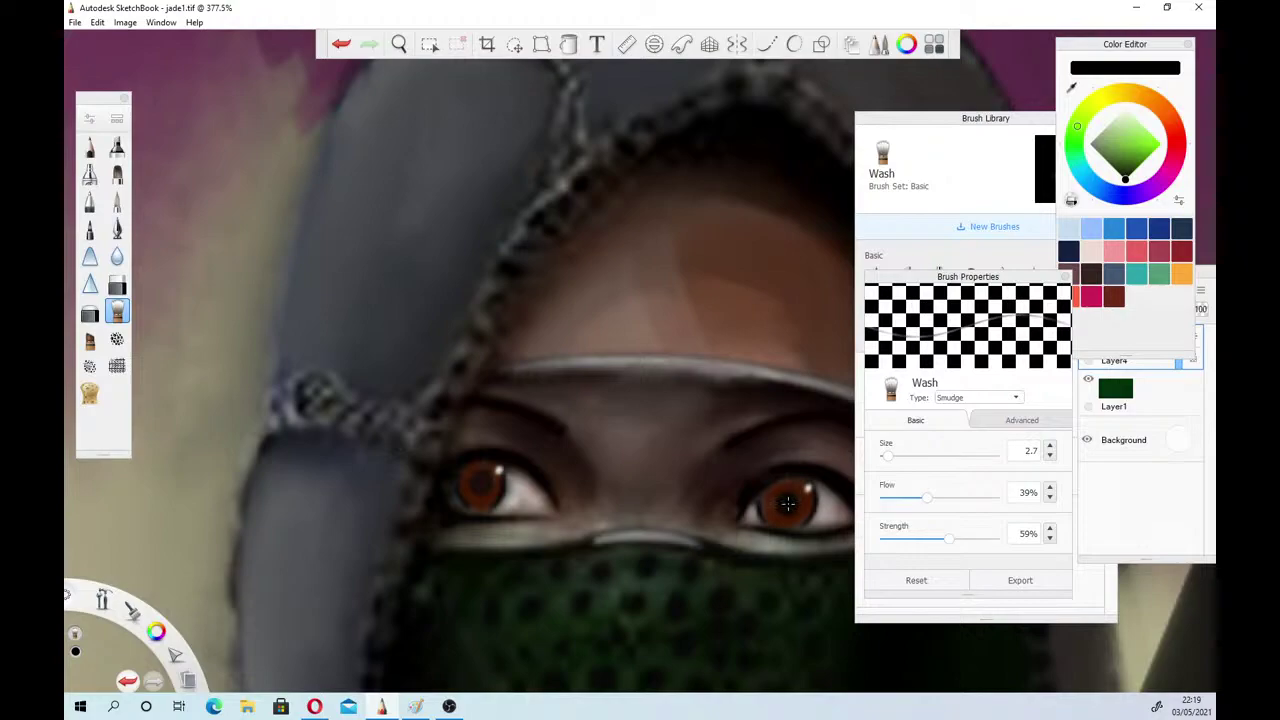
pyautogui.click(398, 44)
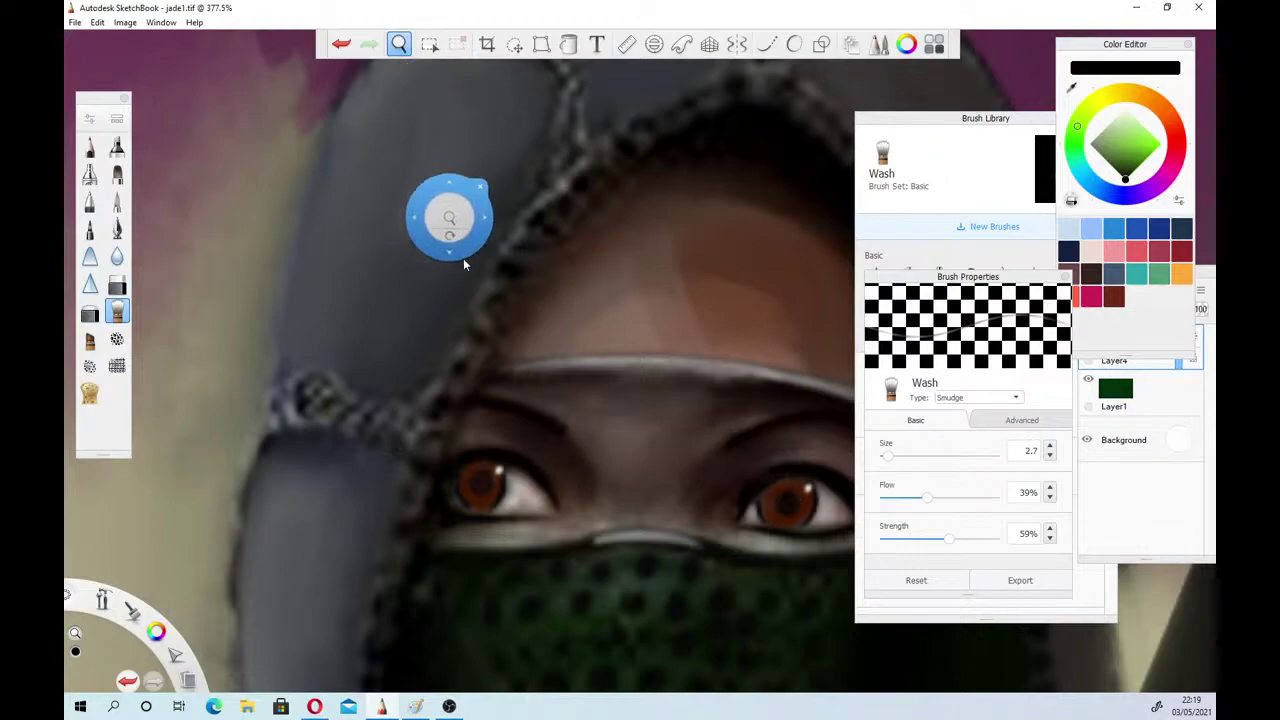
# Examine the hooded figure's eyes and hood up close, as well as the flowing scarf against the sky
pyautogui.scroll(-2, 500, 371)
pyautogui.scroll(-3, 500, 371)
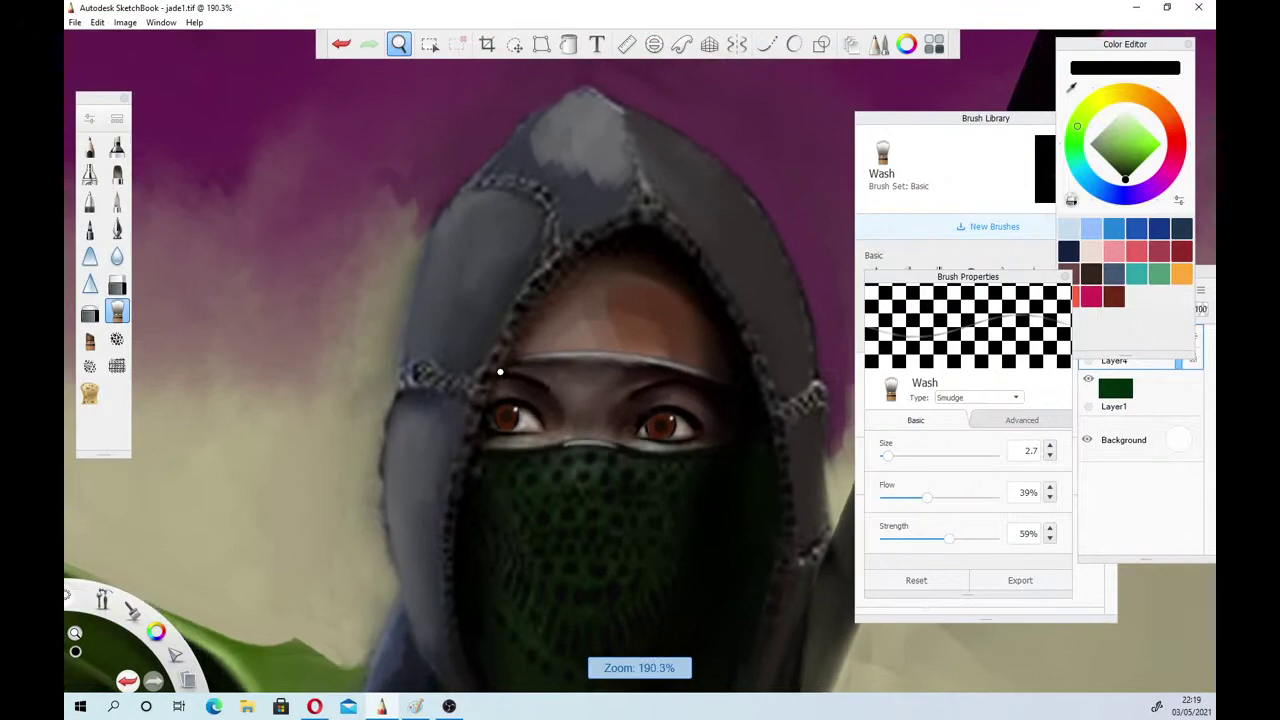
pyautogui.scroll(4, 500, 371)
pyautogui.moveTo(500, 371); pyautogui.dragTo(523, 407)
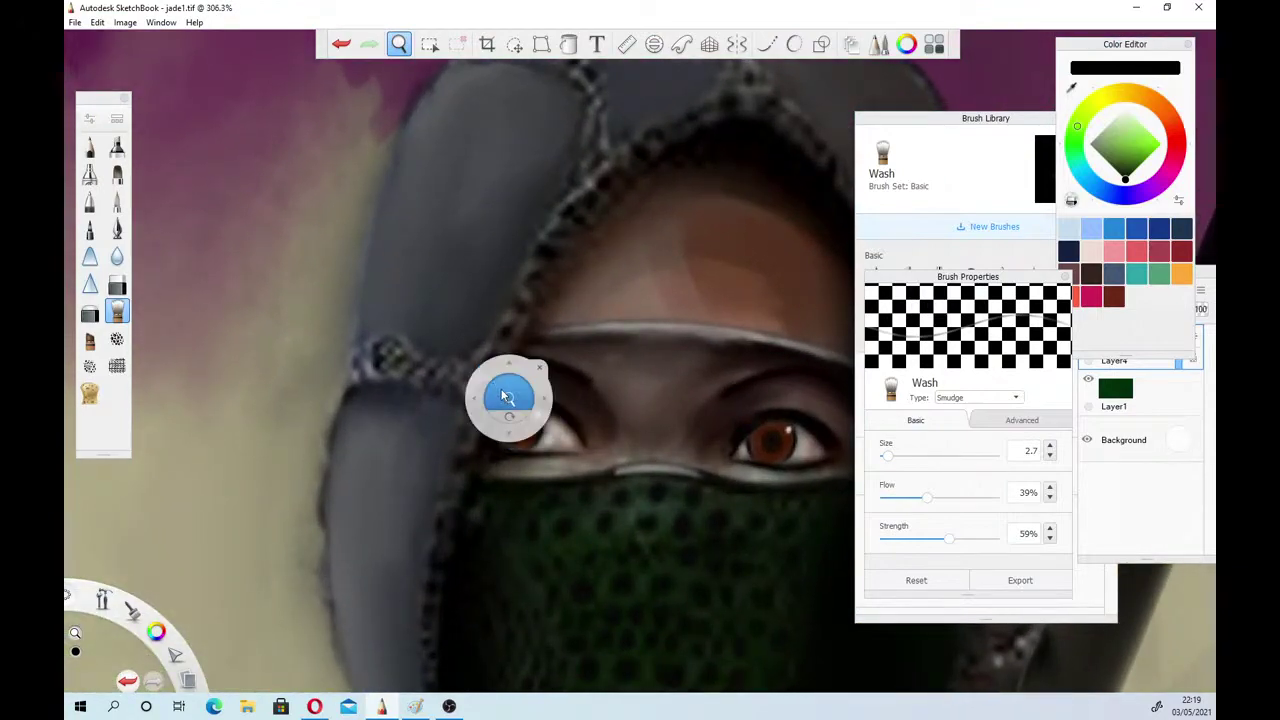
pyautogui.scroll(-3, 507, 390)
pyautogui.moveTo(508, 388); pyautogui.dragTo(934, 536)
pyautogui.moveTo(421, 507); pyautogui.dragTo(570, 440)
pyautogui.moveTo(564, 520); pyautogui.dragTo(745, 595)
pyautogui.click(504, 453)
pyautogui.click(496, 430)
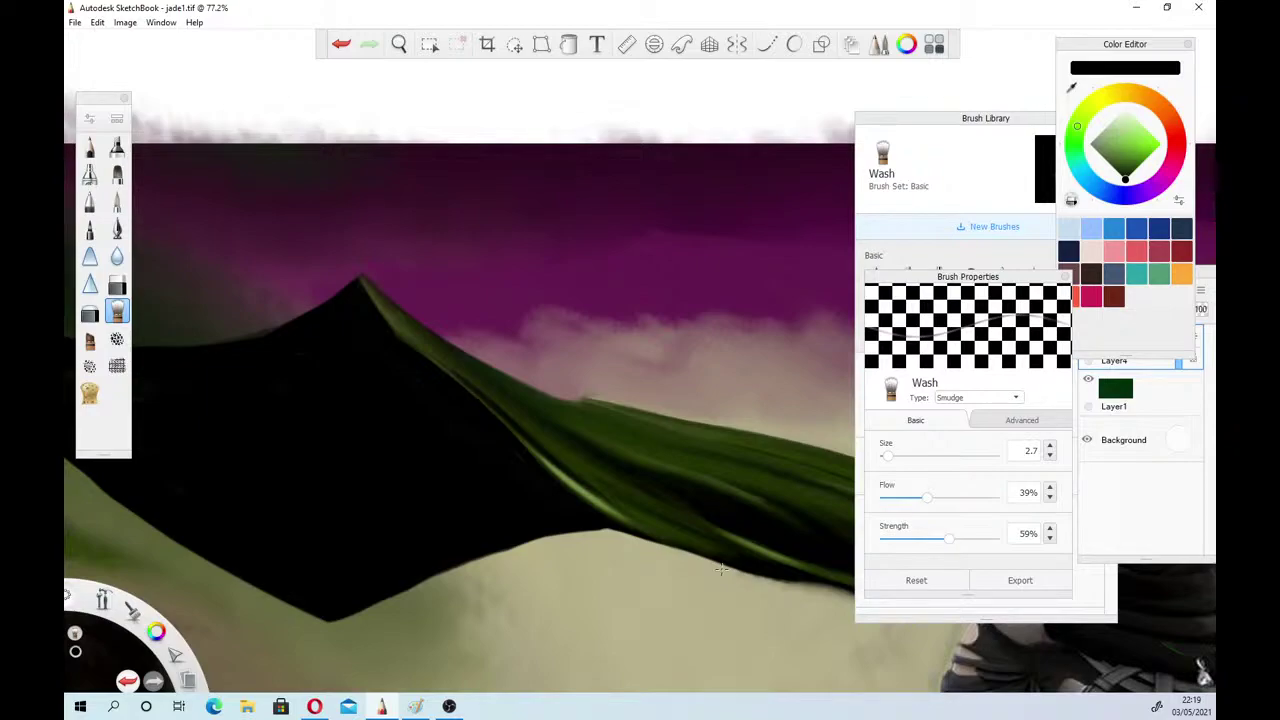
# Blend the purple sky into the beige clouds above the flowing scarf with the Wash brush at size 82.3, flow 28% and strength 30%
pyautogui.click(399, 44)
pyautogui.moveTo(538, 366); pyautogui.dragTo(455, 554)
pyautogui.click(484, 499)
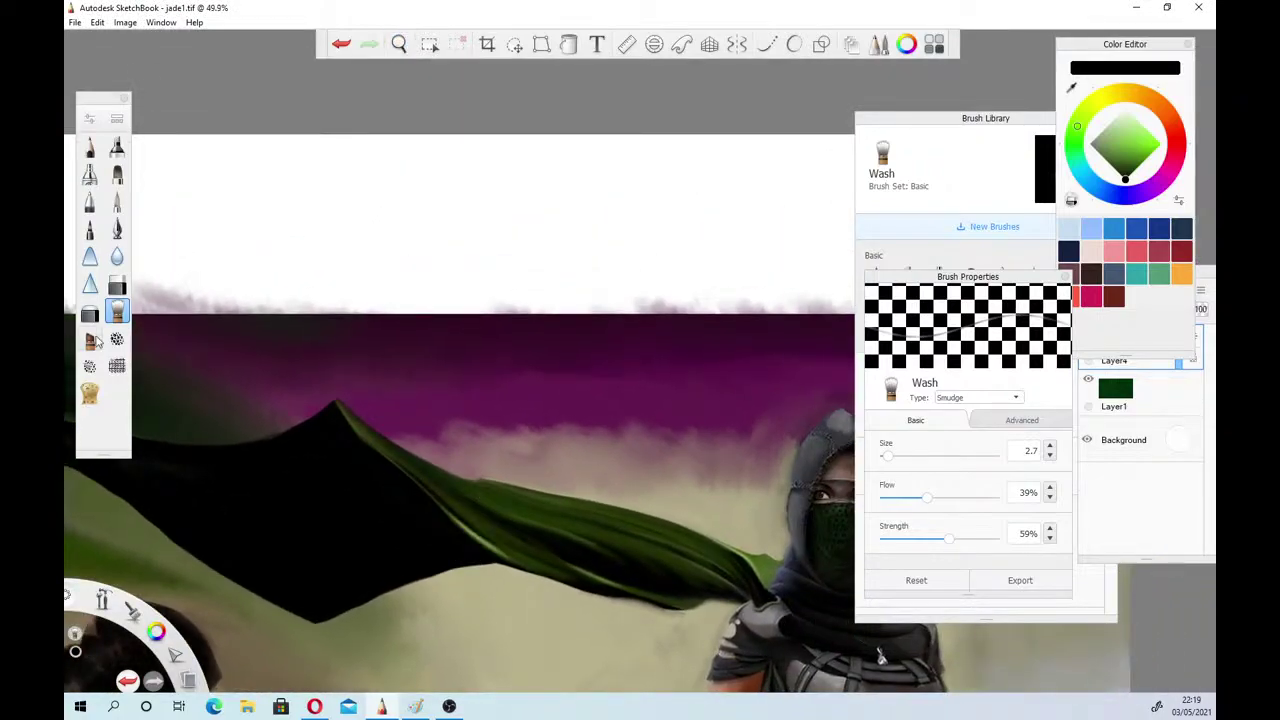
pyautogui.moveTo(885, 455); pyautogui.dragTo(956, 458)
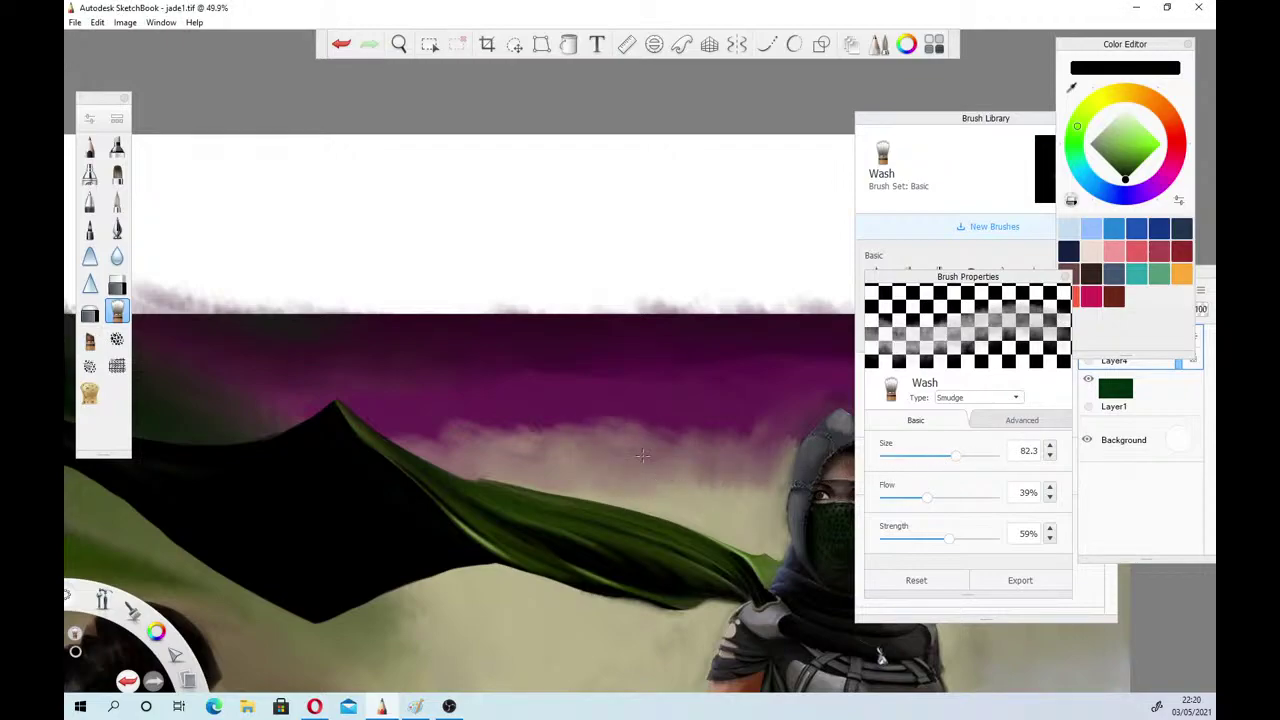
pyautogui.click(917, 536)
pyautogui.click(911, 497)
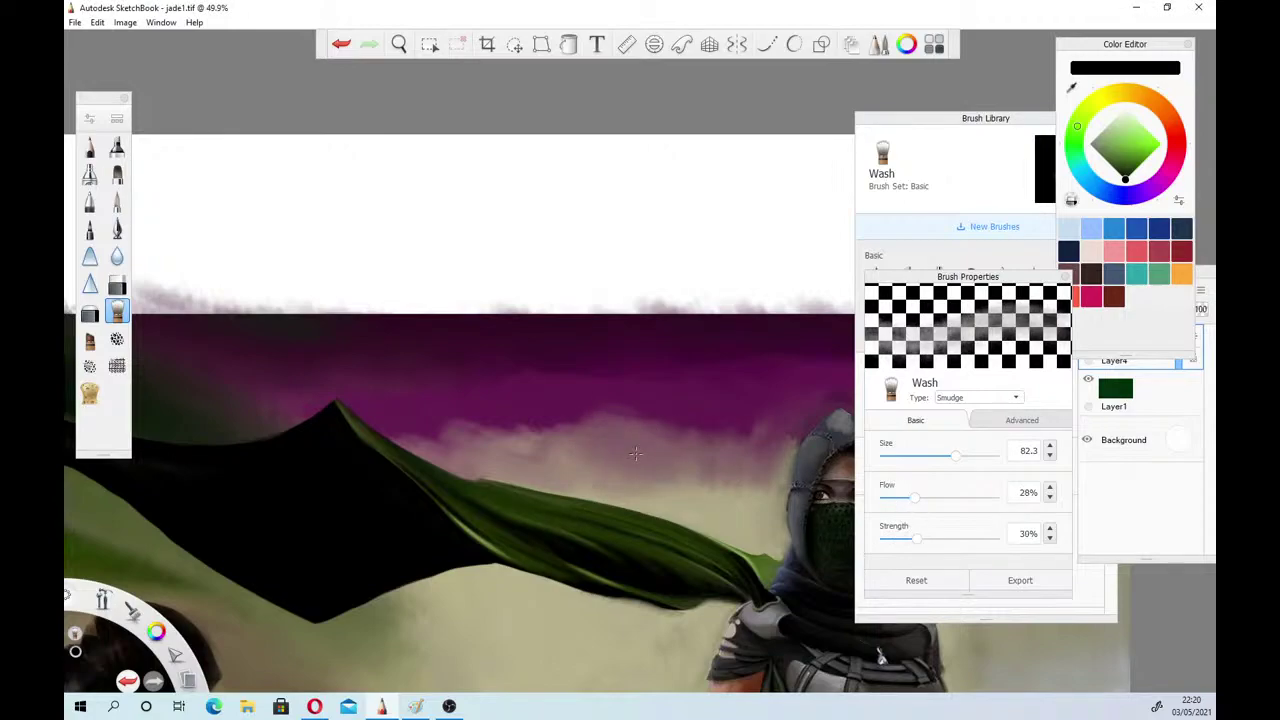
pyautogui.moveTo(636, 454); pyautogui.dragTo(680, 424)
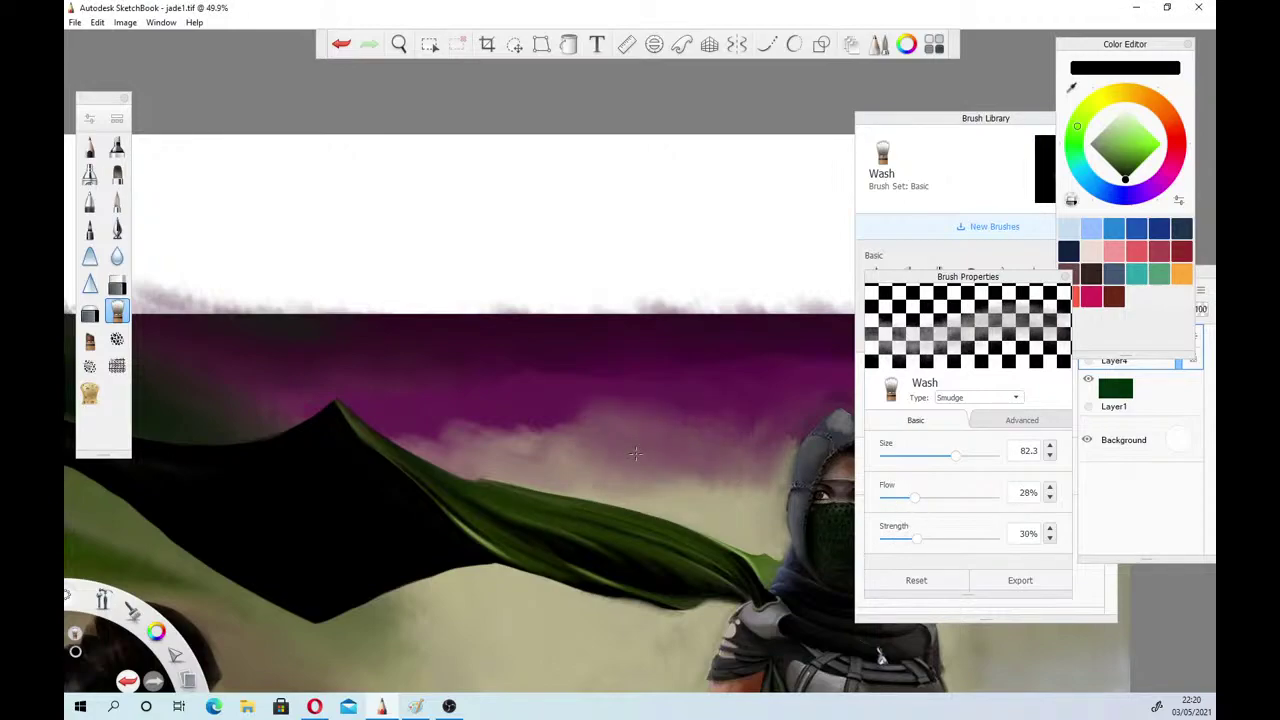
pyautogui.moveTo(558, 422)
pyautogui.mouseDown()
pyautogui.moveTo(530, 438)
pyautogui.moveTo(548, 420)
pyautogui.moveTo(482, 440)
pyautogui.moveTo(435, 430)
pyautogui.mouseUp()
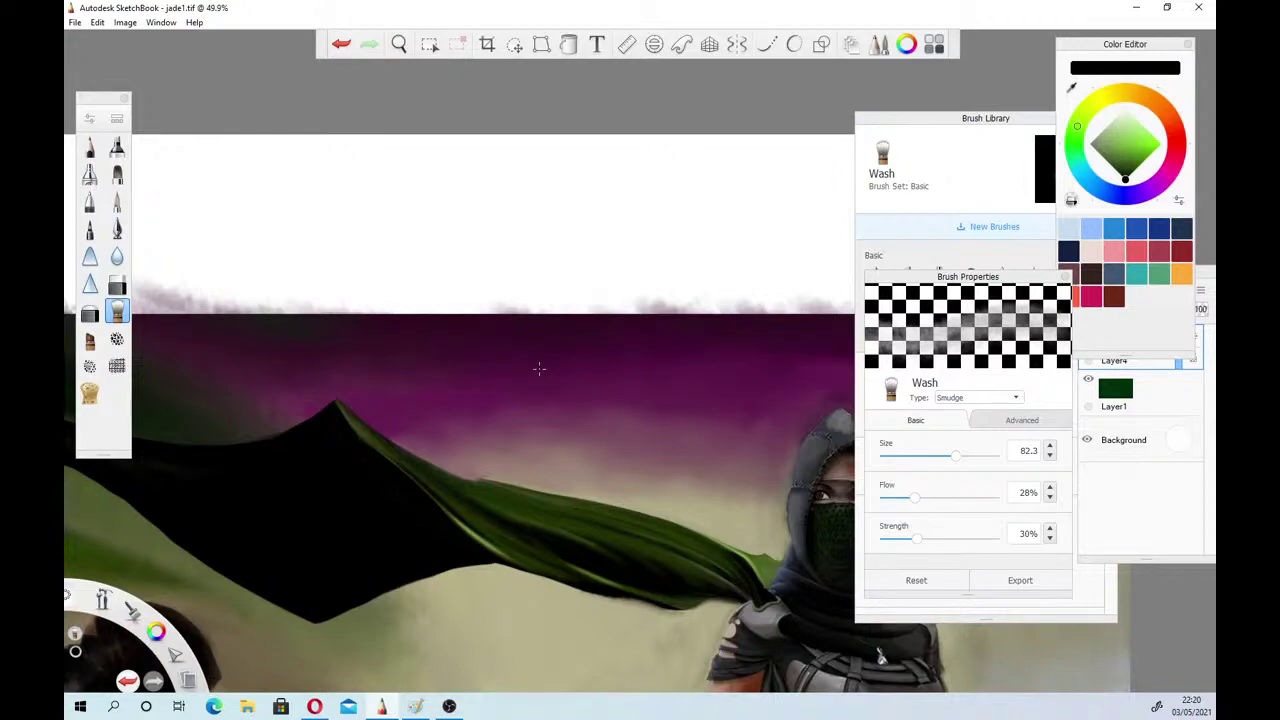
# Smooth the purple-to-beige sky transition around the hooded figure's head and spear with the Wash brush at size 82.3
pyautogui.click(400, 45)
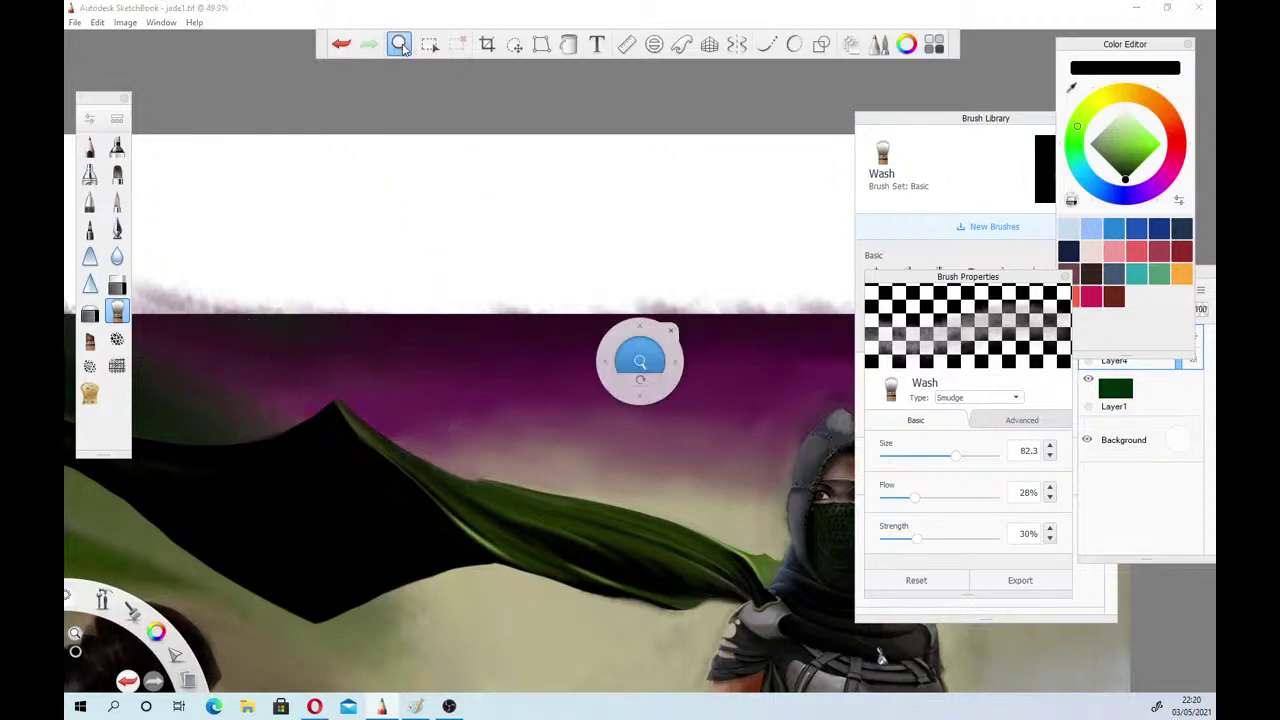
pyautogui.moveTo(591, 507); pyautogui.dragTo(584, 513)
pyautogui.click(626, 463)
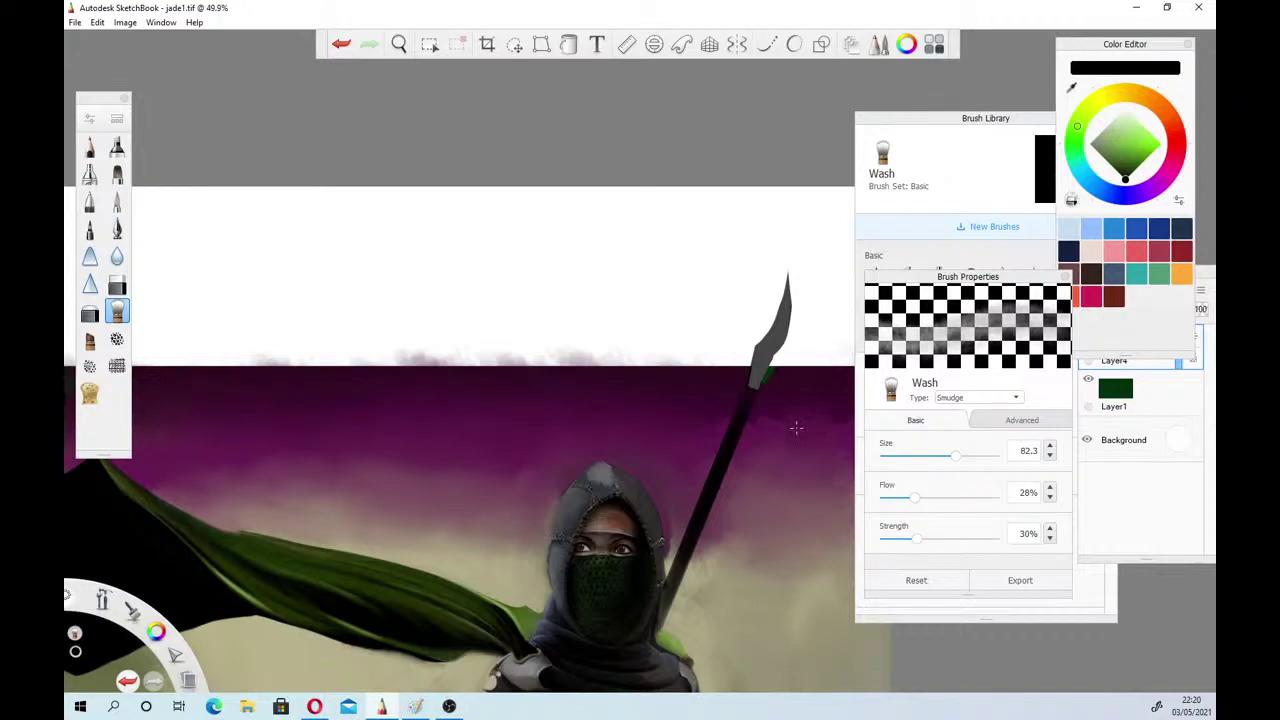
pyautogui.moveTo(796, 428); pyautogui.dragTo(755, 512)
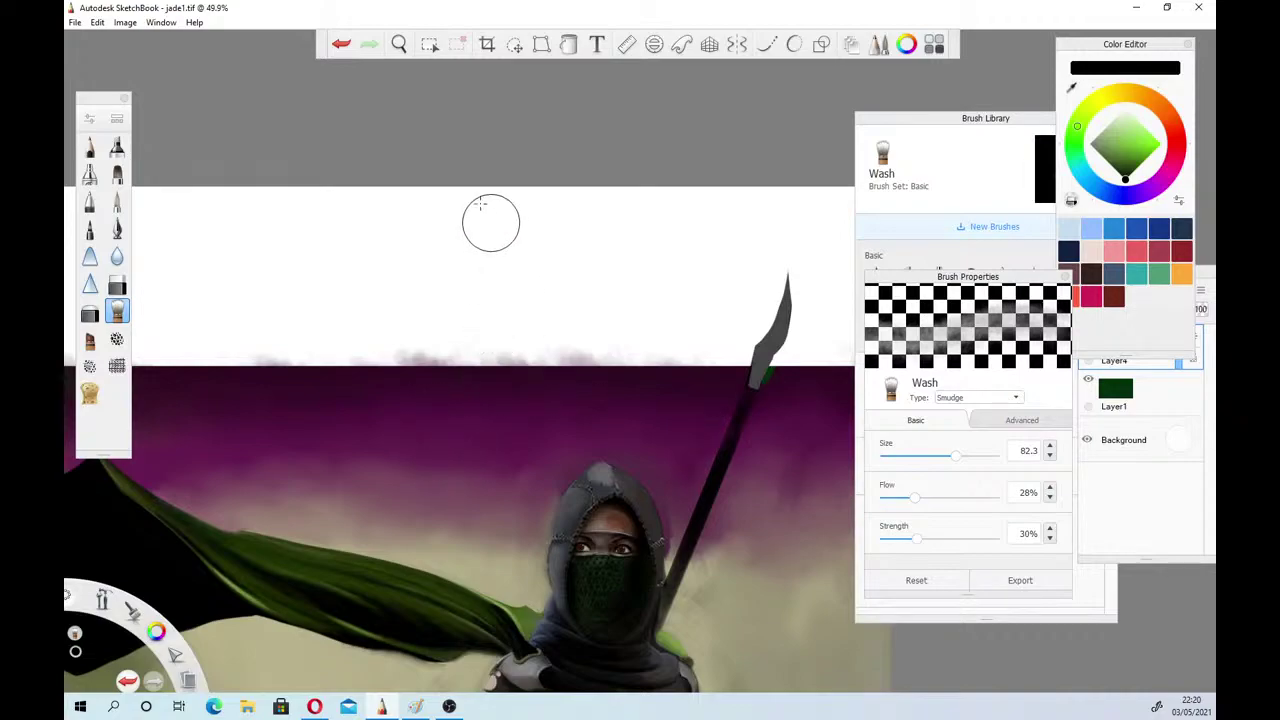
pyautogui.click(398, 44)
pyautogui.moveTo(679, 465); pyautogui.dragTo(565, 492)
pyautogui.click(700, 478)
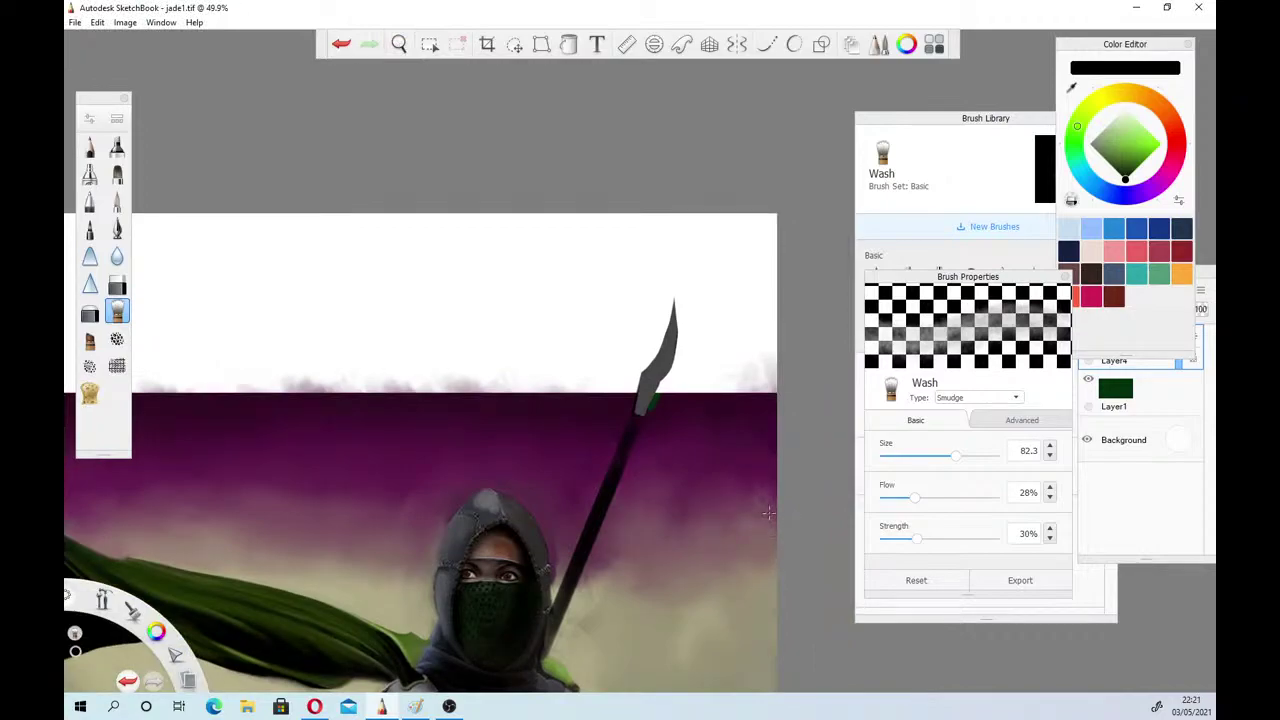
# Deepen the fold shadows on the hooded figure's tunic above the belt in black with Conceptual 1 at size 20.8
pyautogui.click(399, 44)
pyautogui.moveTo(396, 357); pyautogui.dragTo(766, 341)
pyautogui.moveTo(529, 437); pyautogui.dragTo(522, 461)
pyautogui.moveTo(474, 536); pyautogui.dragTo(705, 583)
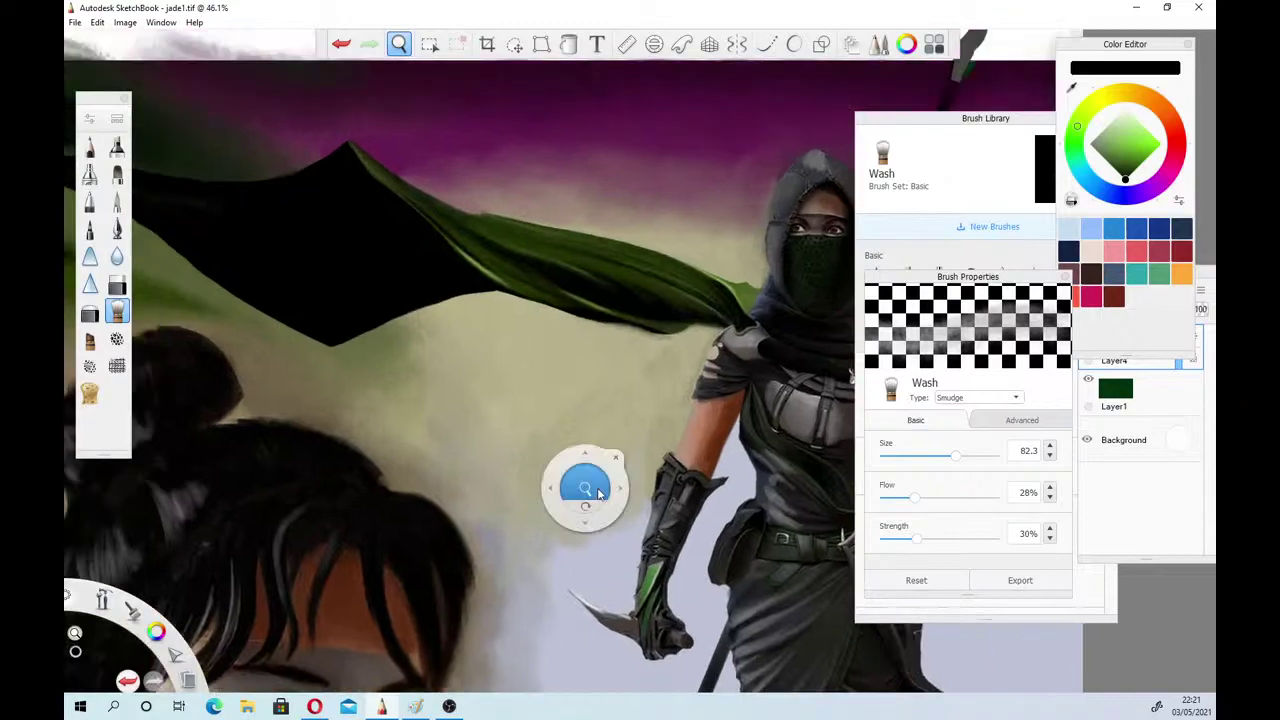
pyautogui.moveTo(330, 390); pyautogui.dragTo(332, 390)
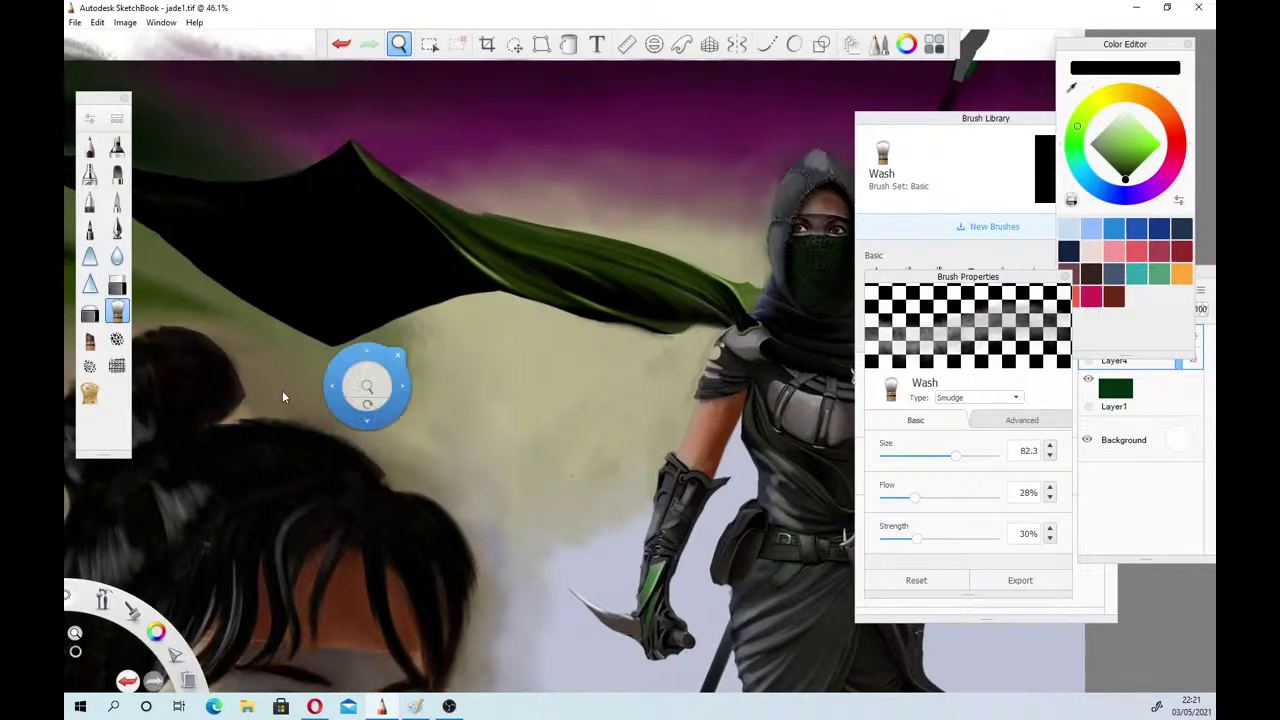
pyautogui.click(90, 340)
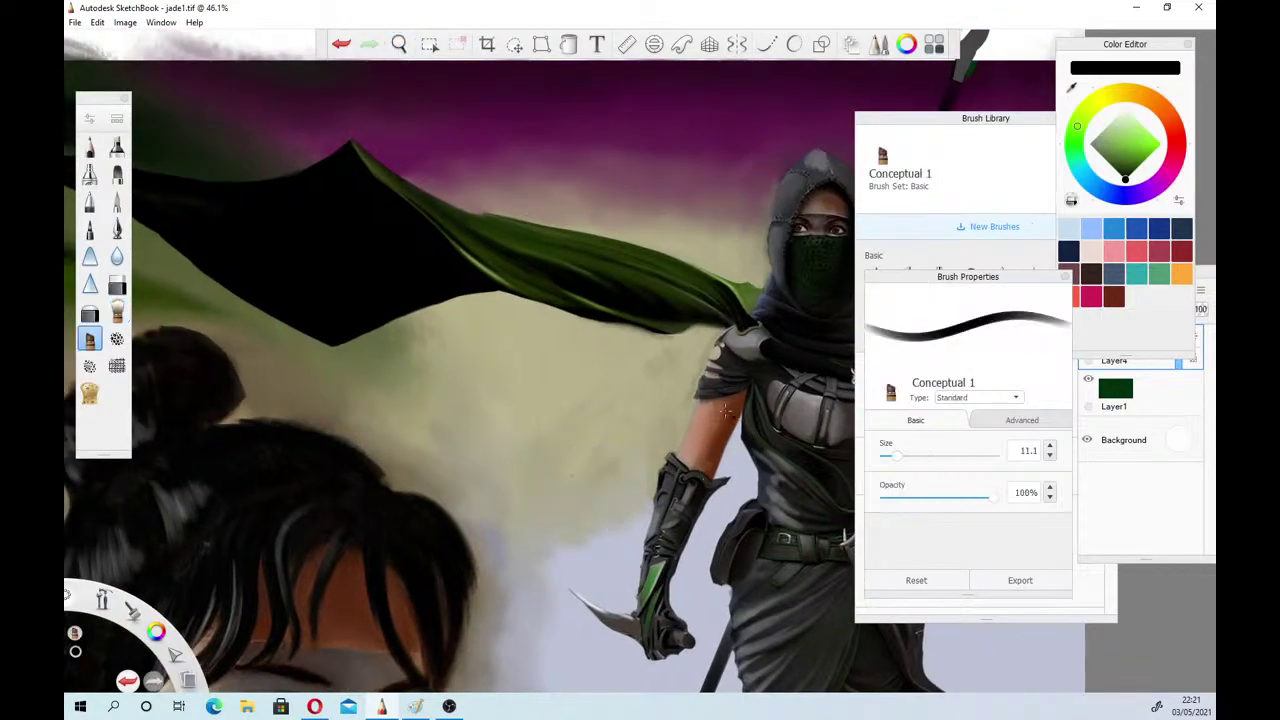
pyautogui.click(907, 459)
pyautogui.click(399, 44)
pyautogui.moveTo(704, 513)
pyautogui.mouseDown()
pyautogui.moveTo(784, 535)
pyautogui.moveTo(664, 526)
pyautogui.mouseUp()
pyautogui.click(661, 519)
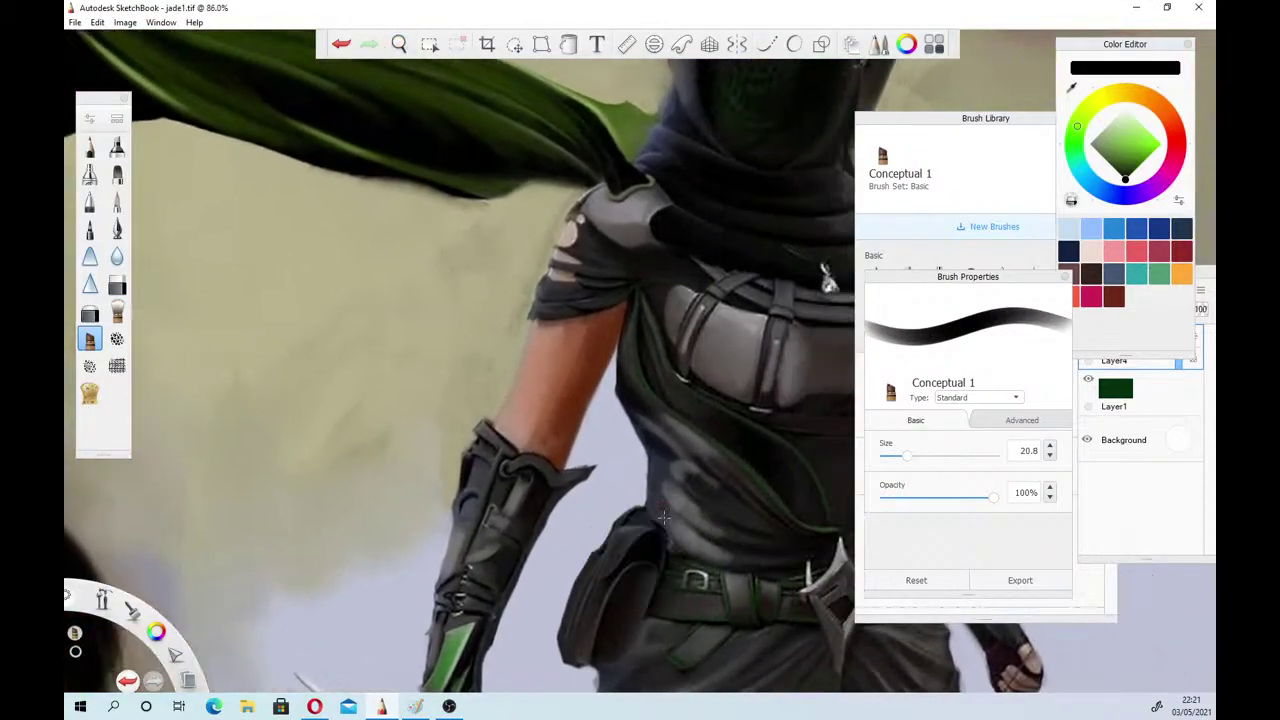
pyautogui.moveTo(691, 478)
pyautogui.mouseDown()
pyautogui.moveTo(645, 434)
pyautogui.moveTo(677, 476)
pyautogui.moveTo(654, 453)
pyautogui.moveTo(654, 503)
pyautogui.moveTo(728, 543)
pyautogui.mouseUp()
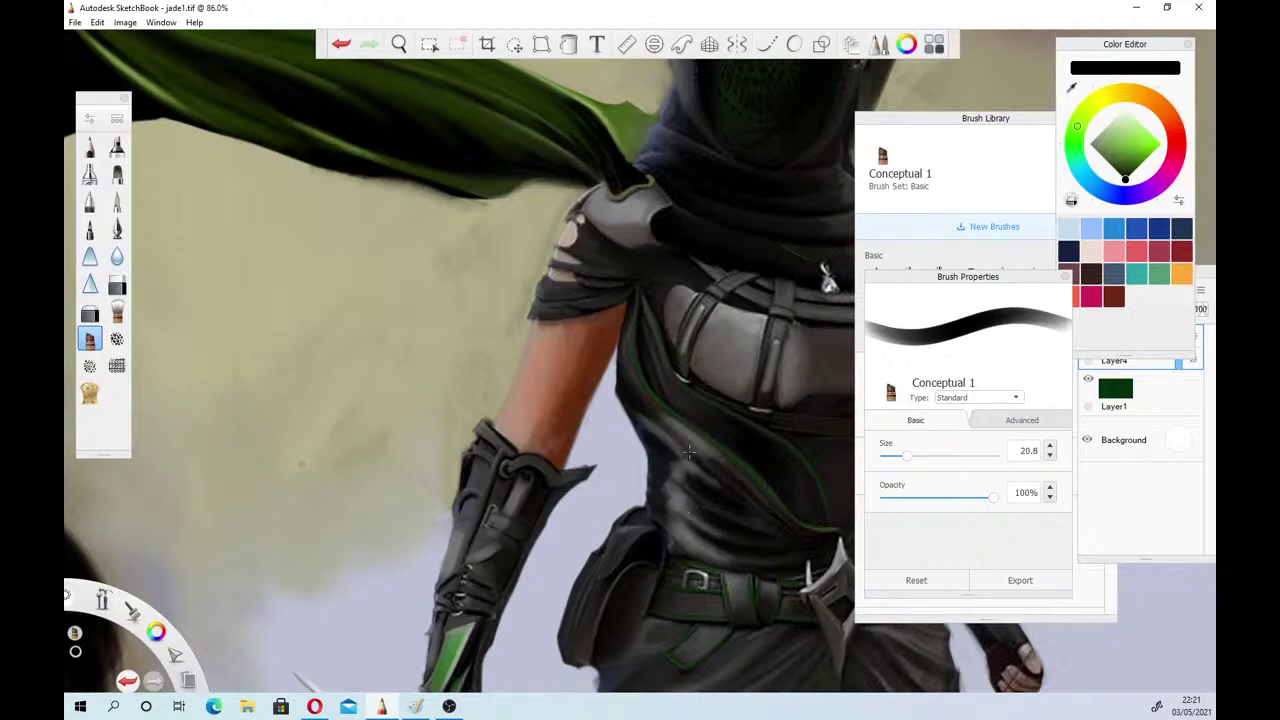
# Darken the folds of the hooded figure's skirt and the hip pouch in black with Conceptual 1 at size 20.8
pyautogui.click(399, 44)
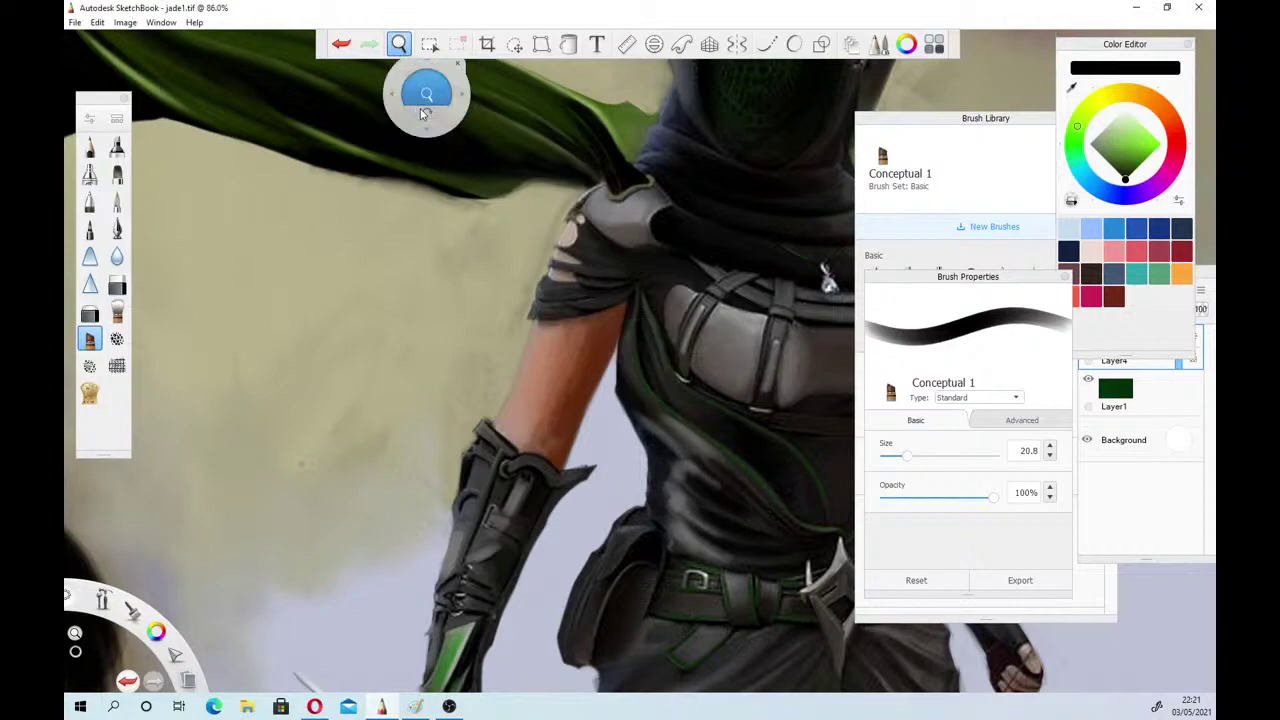
pyautogui.moveTo(648, 592)
pyautogui.mouseDown()
pyautogui.moveTo(618, 460)
pyautogui.moveTo(689, 526)
pyautogui.mouseUp()
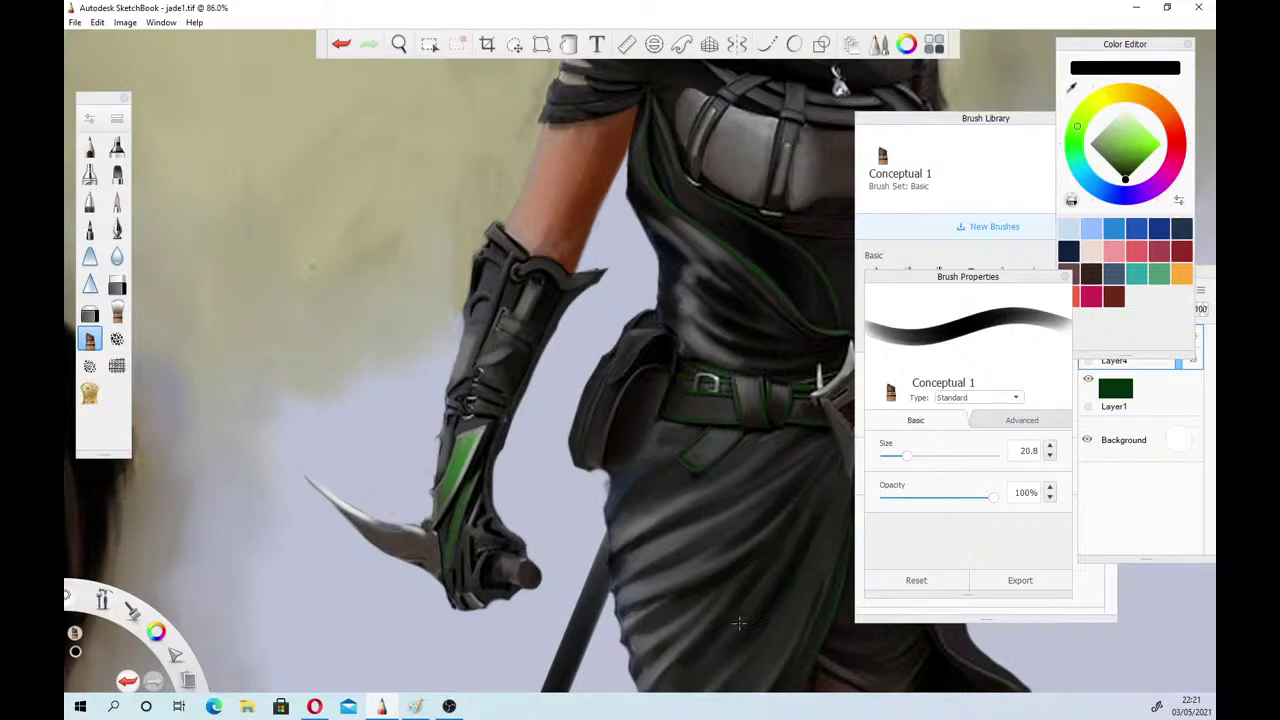
pyautogui.moveTo(816, 556); pyautogui.dragTo(771, 636)
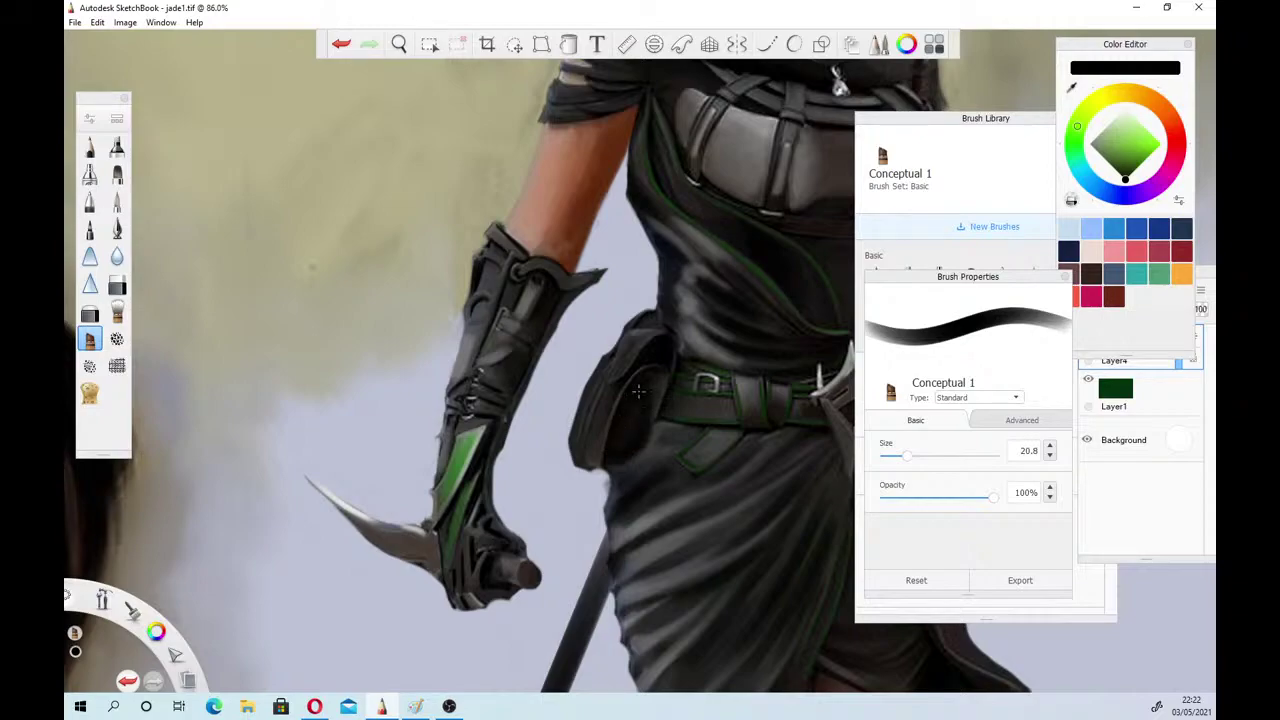
# Smooth the painted folds of the hooded figure's skirt with the Wash brush at size 12.4
pyautogui.click(396, 45)
pyautogui.click(587, 507)
pyautogui.moveTo(552, 495); pyautogui.dragTo(776, 685)
pyautogui.click(668, 567)
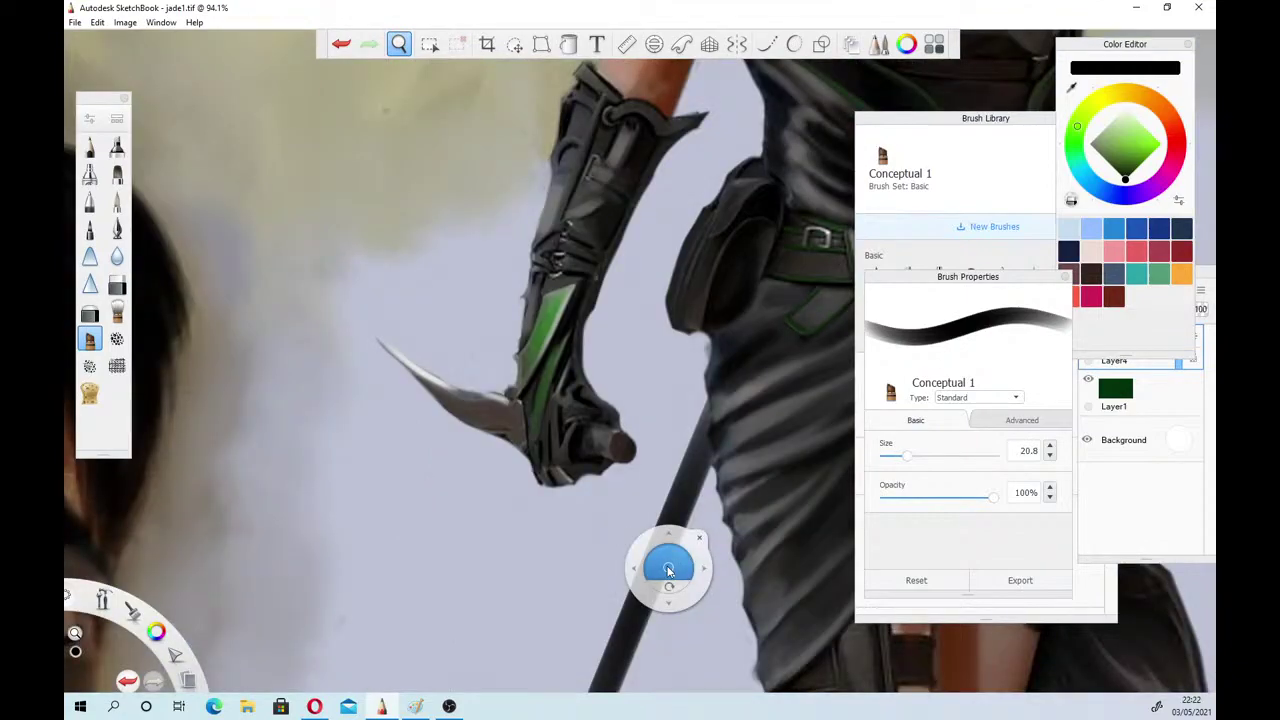
pyautogui.click(117, 312)
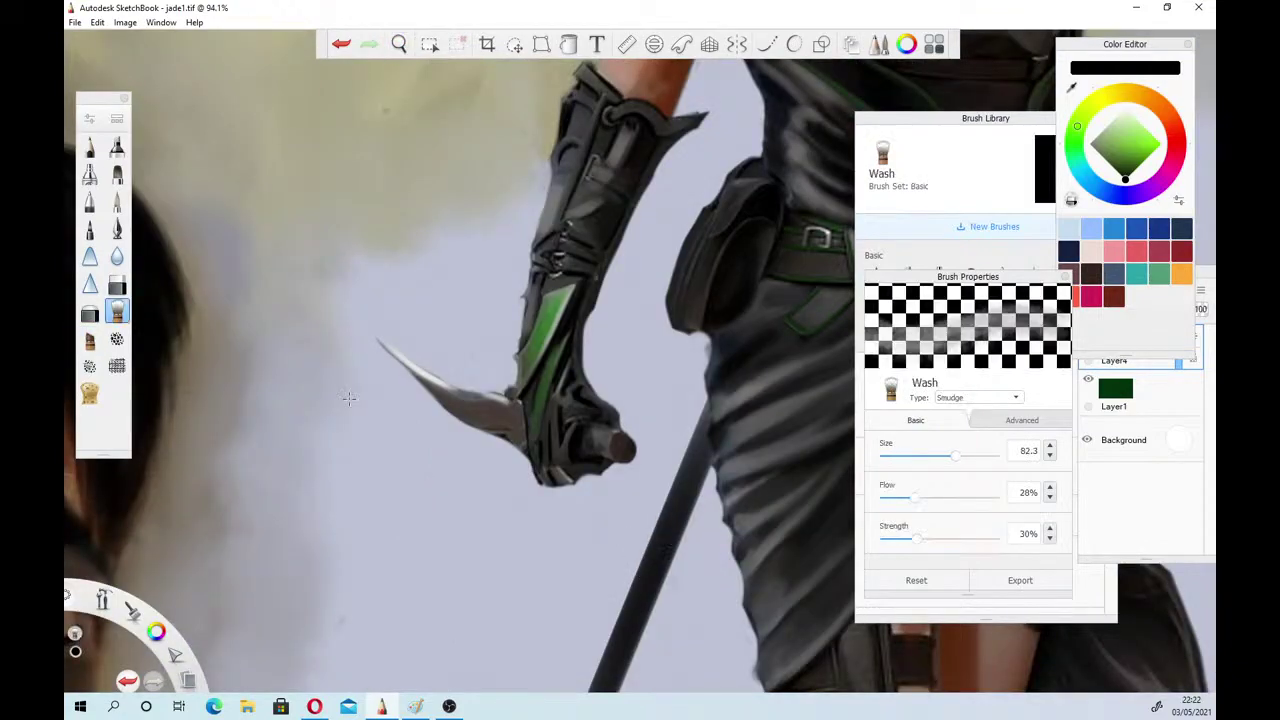
pyautogui.click(898, 456)
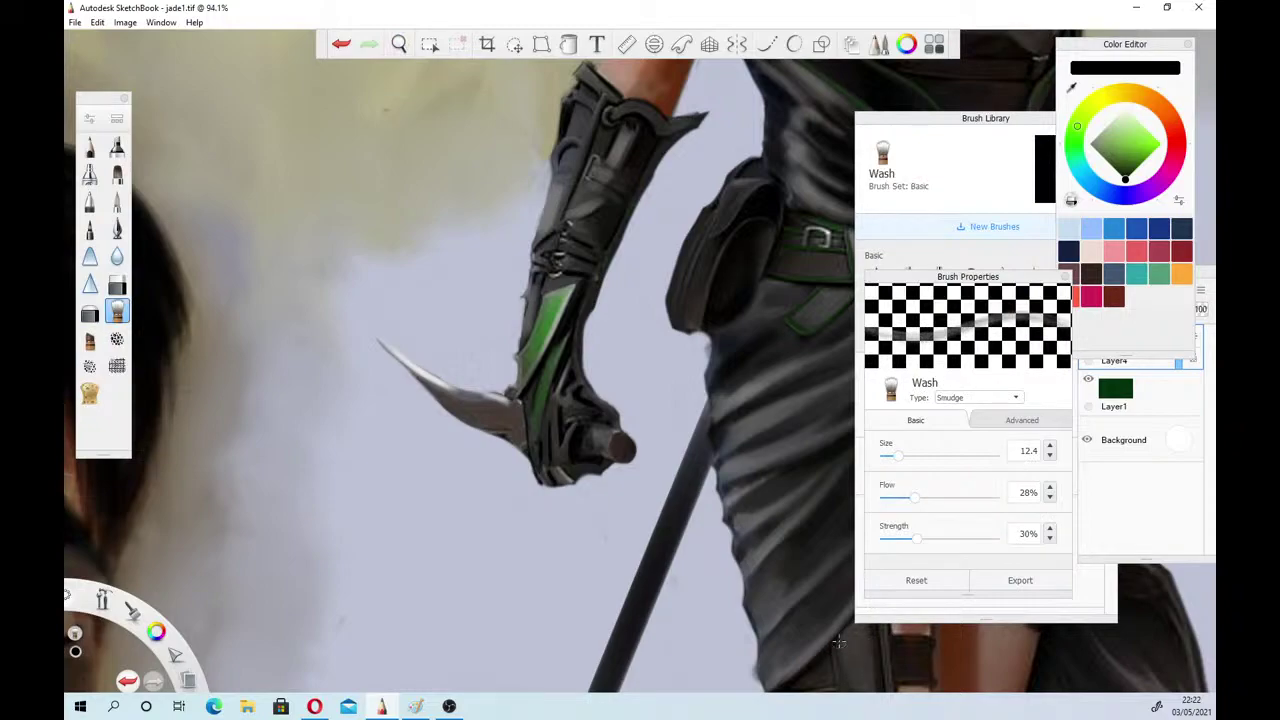
pyautogui.click(402, 46)
pyautogui.moveTo(657, 494); pyautogui.dragTo(583, 352)
pyautogui.click(721, 490)
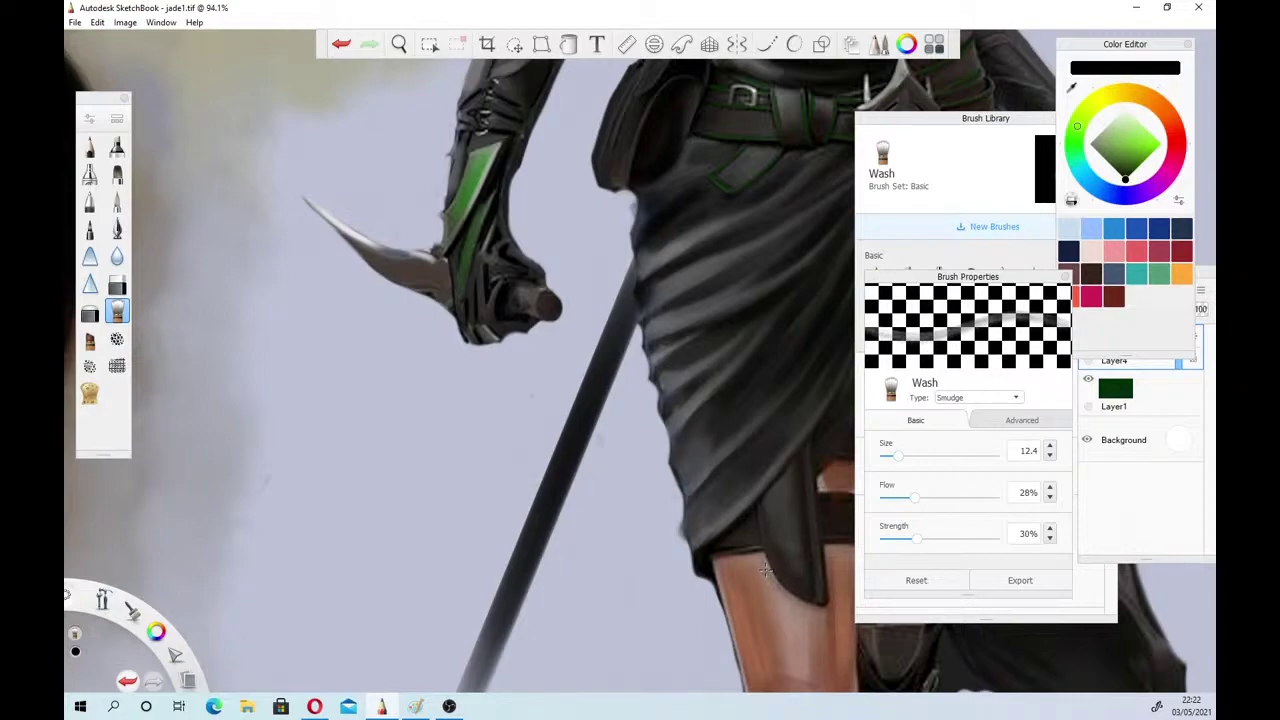
pyautogui.click(398, 44)
pyautogui.moveTo(532, 318); pyautogui.dragTo(612, 628)
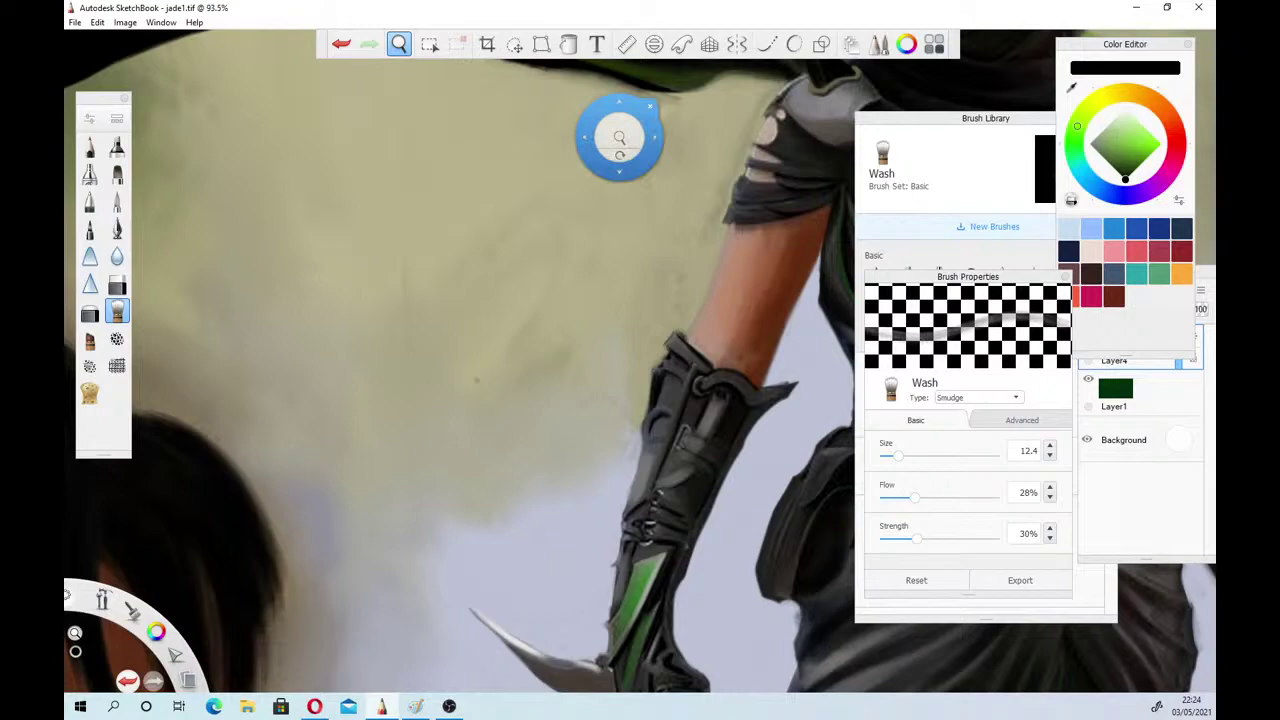
pyautogui.hotkey('alt', 'Tab')
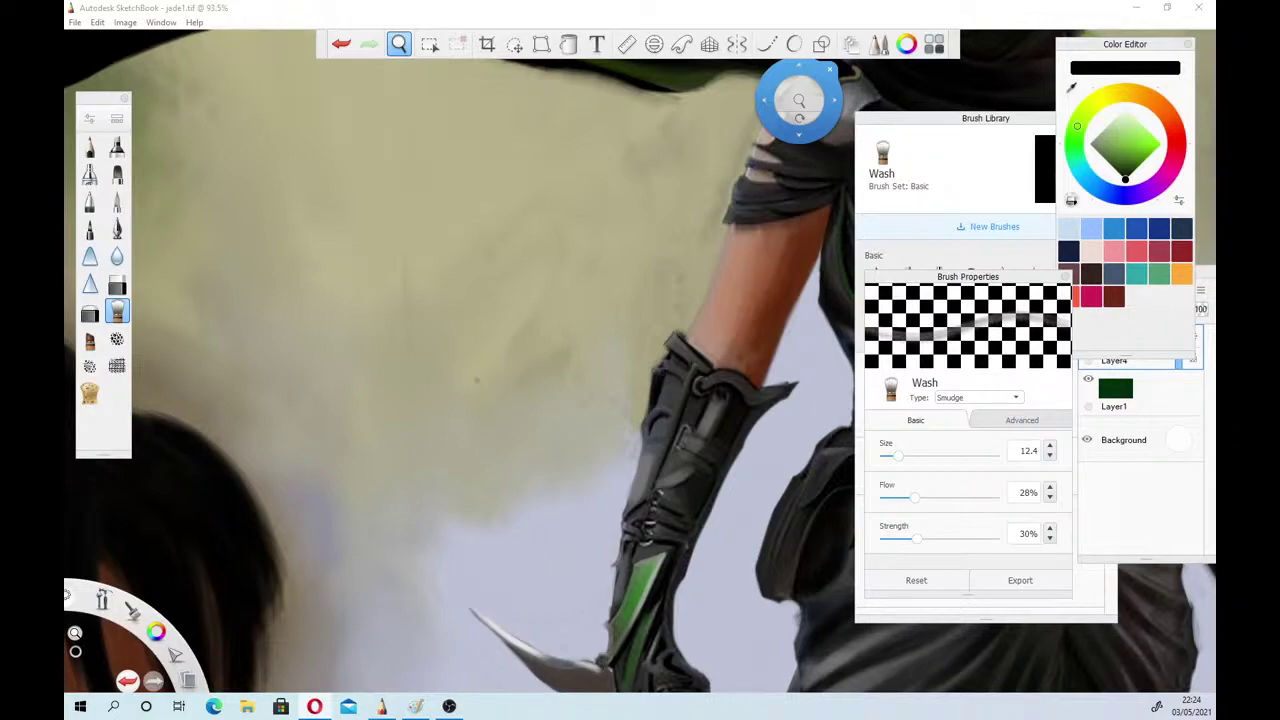
pyautogui.hotkey('alt', 'Tab')
pyautogui.click(510, 391)
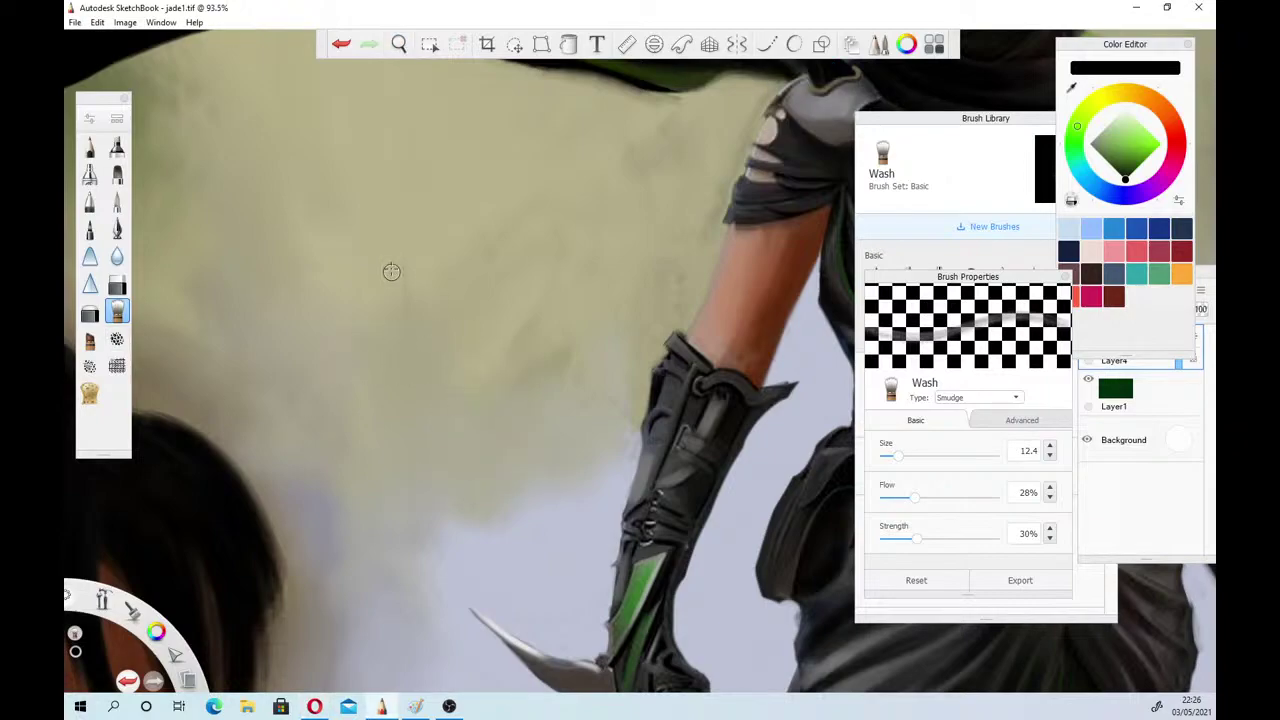
# Soften the green upper edge of the flowing scarf below its peak with the Wash brush at size 12.4
pyautogui.click(399, 44)
pyautogui.moveTo(427, 287); pyautogui.dragTo(534, 604)
pyautogui.moveTo(350, 396); pyautogui.dragTo(510, 567)
pyautogui.moveTo(398, 404); pyautogui.dragTo(432, 435)
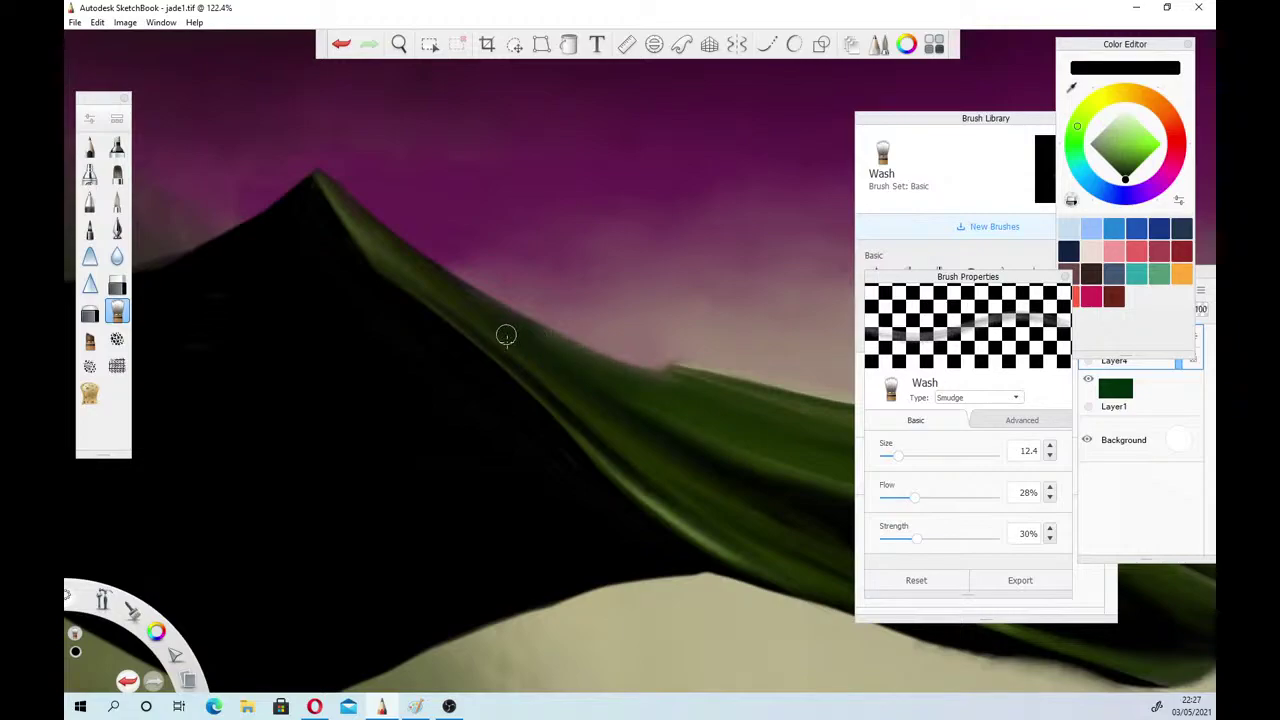
# Paint over the notch in the scarf's upper edge with mauve sampled from the adjacent sky, using Conceptual 1 at size 9.8
pyautogui.click(398, 44)
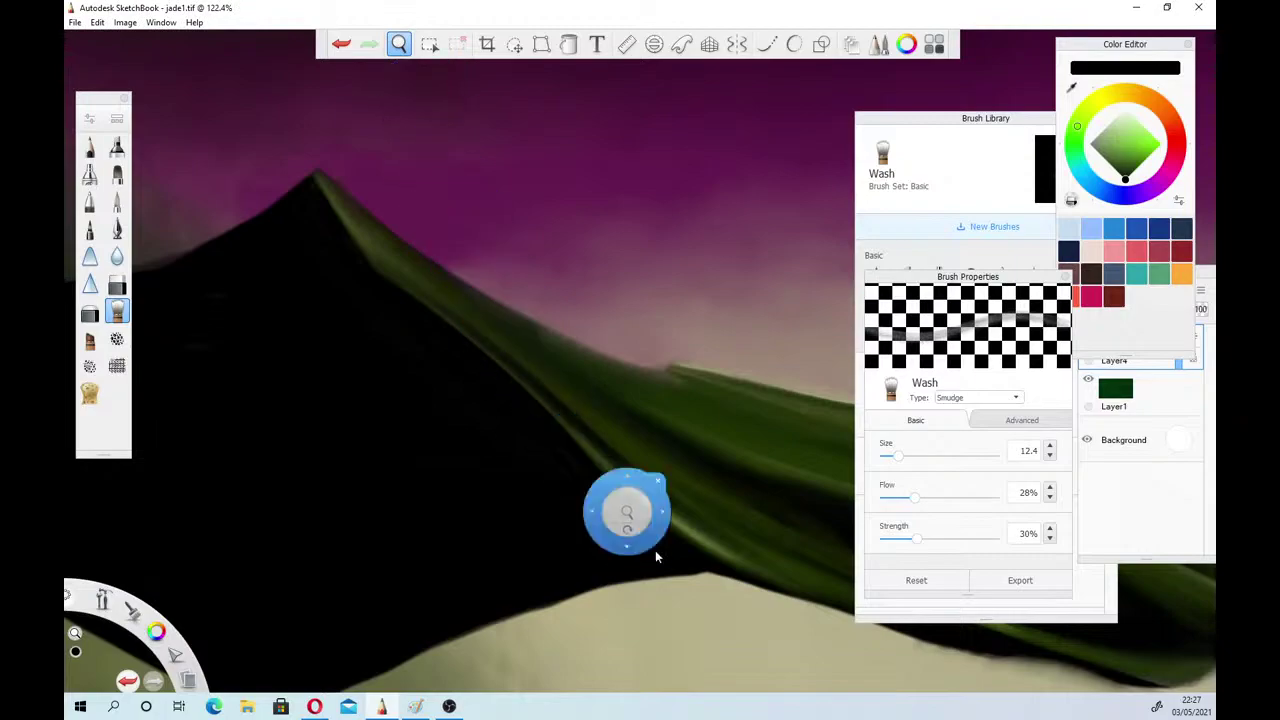
pyautogui.moveTo(587, 484); pyautogui.dragTo(261, 453)
pyautogui.moveTo(468, 504); pyautogui.dragTo(572, 600)
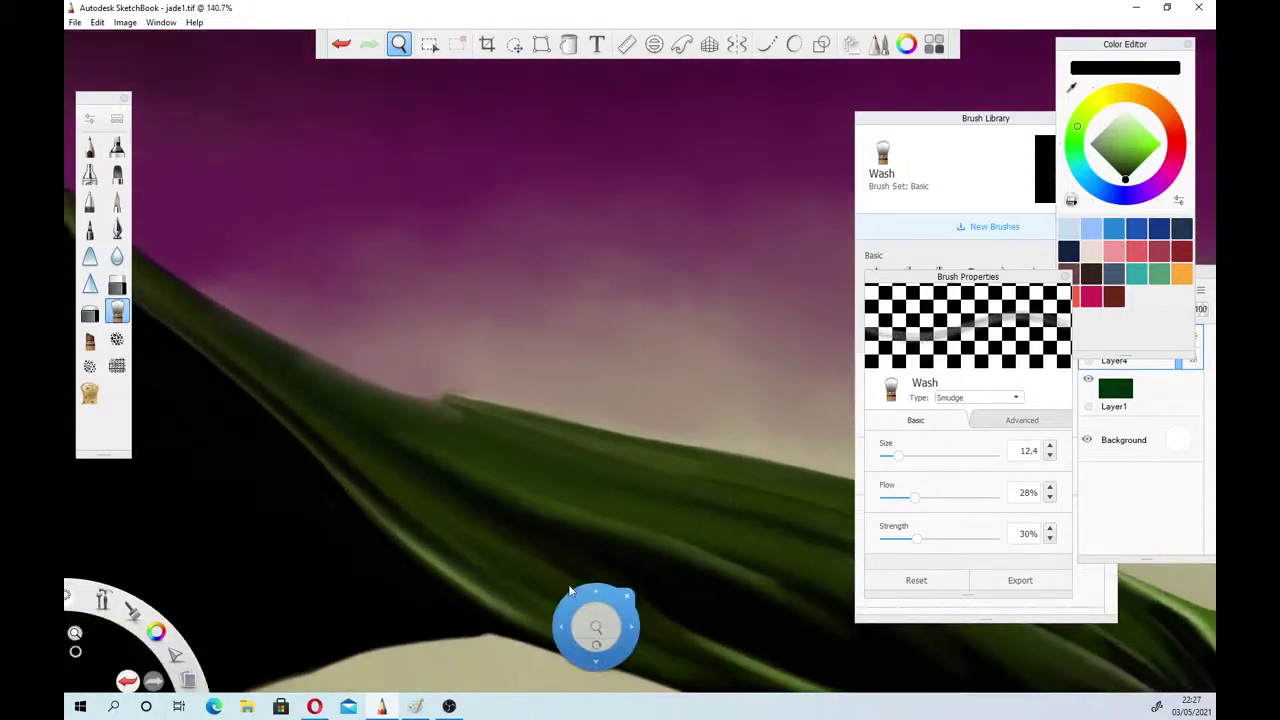
pyautogui.click(491, 446)
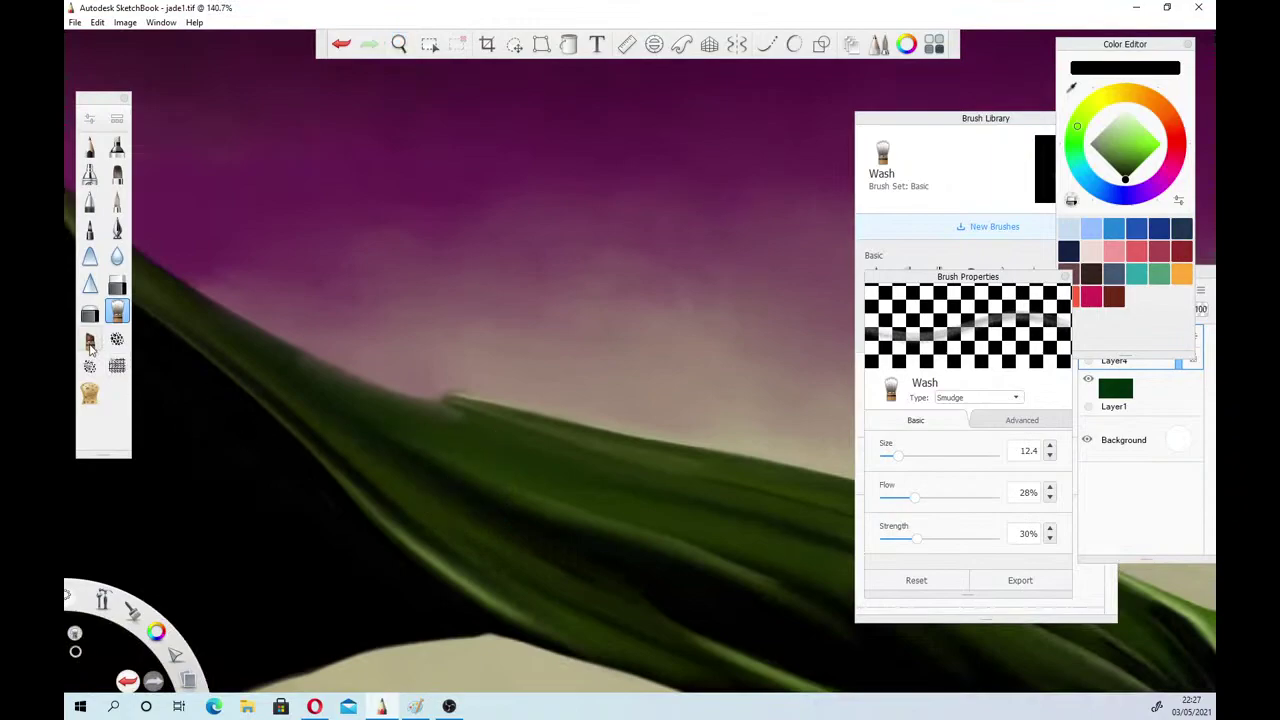
pyautogui.click(90, 341)
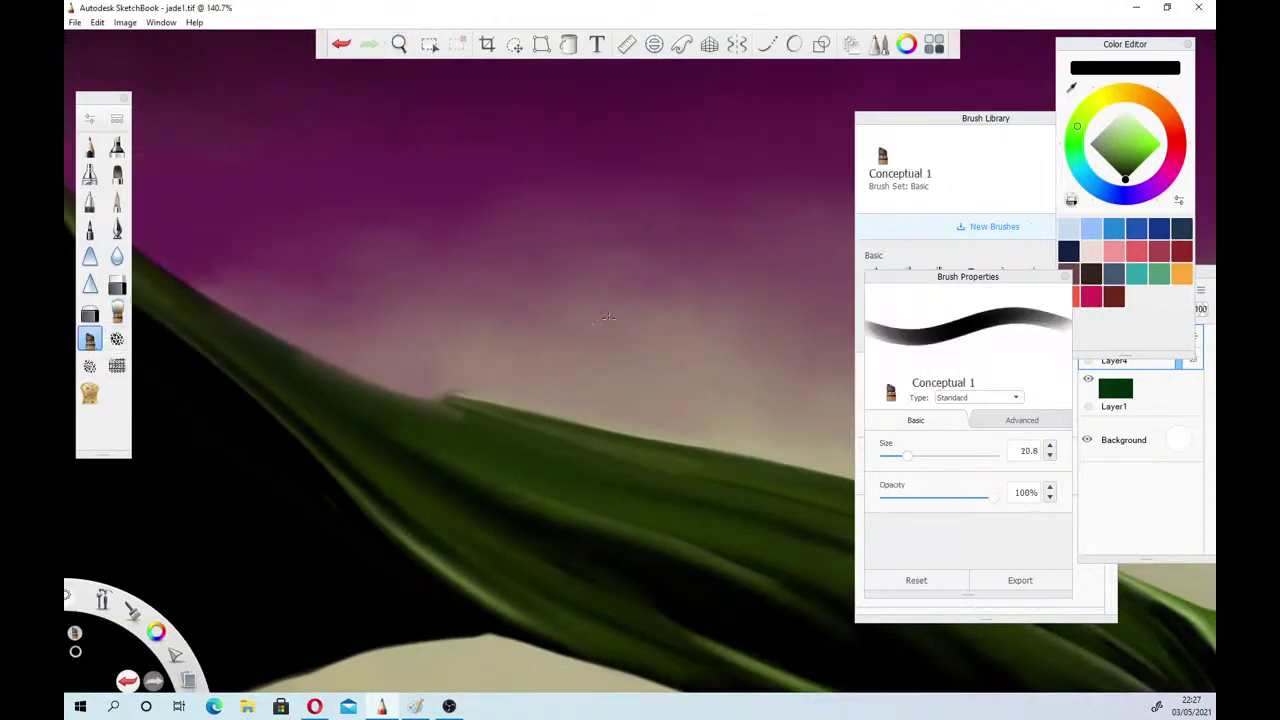
pyautogui.click(1070, 88)
pyautogui.click(424, 386)
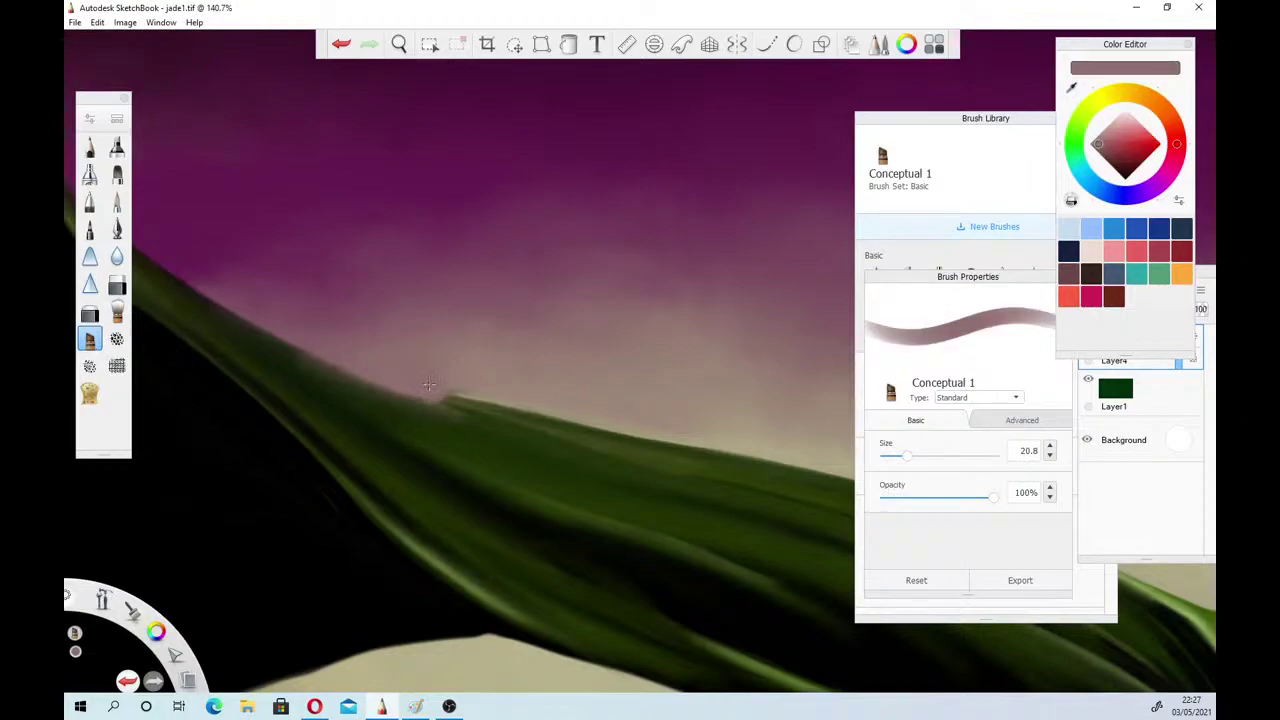
pyautogui.moveTo(900, 461); pyautogui.dragTo(884, 458)
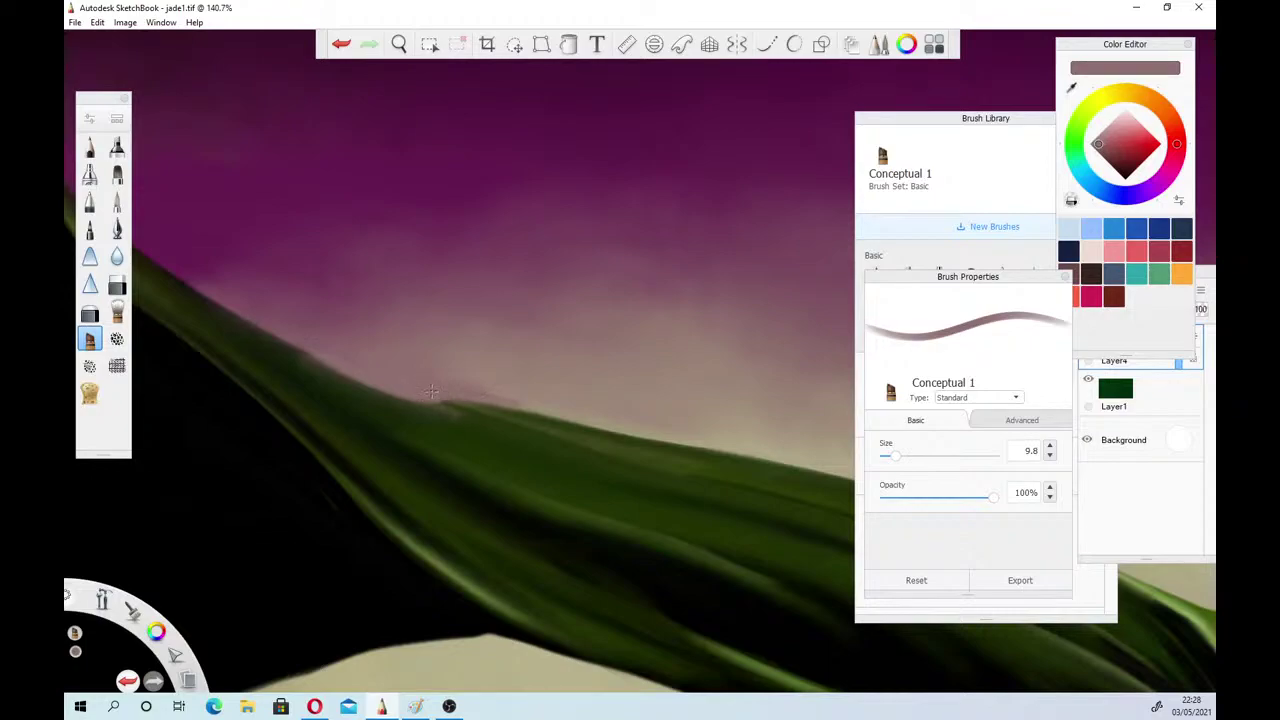
# Blend the flowing scarf's repainted upper edge into the sky with the Wash brush at size 12.4
pyautogui.click(117, 314)
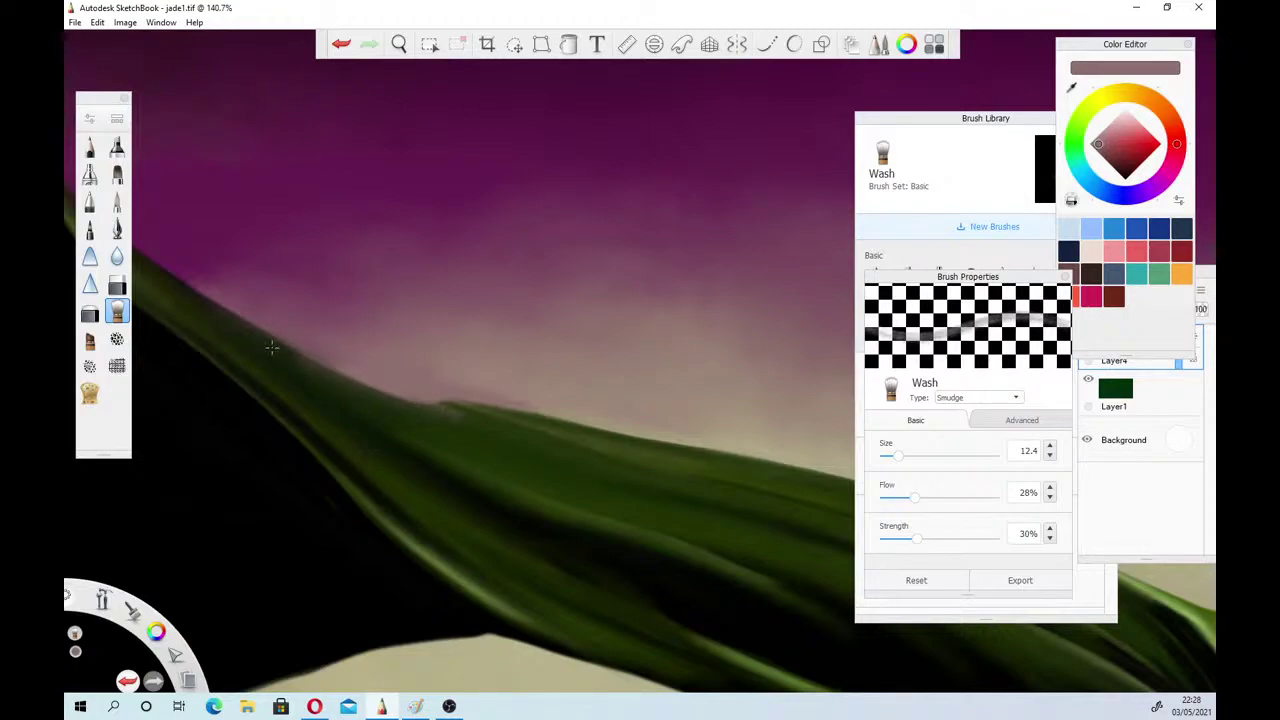
pyautogui.click(398, 44)
pyautogui.moveTo(449, 309); pyautogui.dragTo(440, 308)
pyautogui.moveTo(488, 418); pyautogui.dragTo(408, 432)
pyautogui.moveTo(504, 484); pyautogui.dragTo(566, 488)
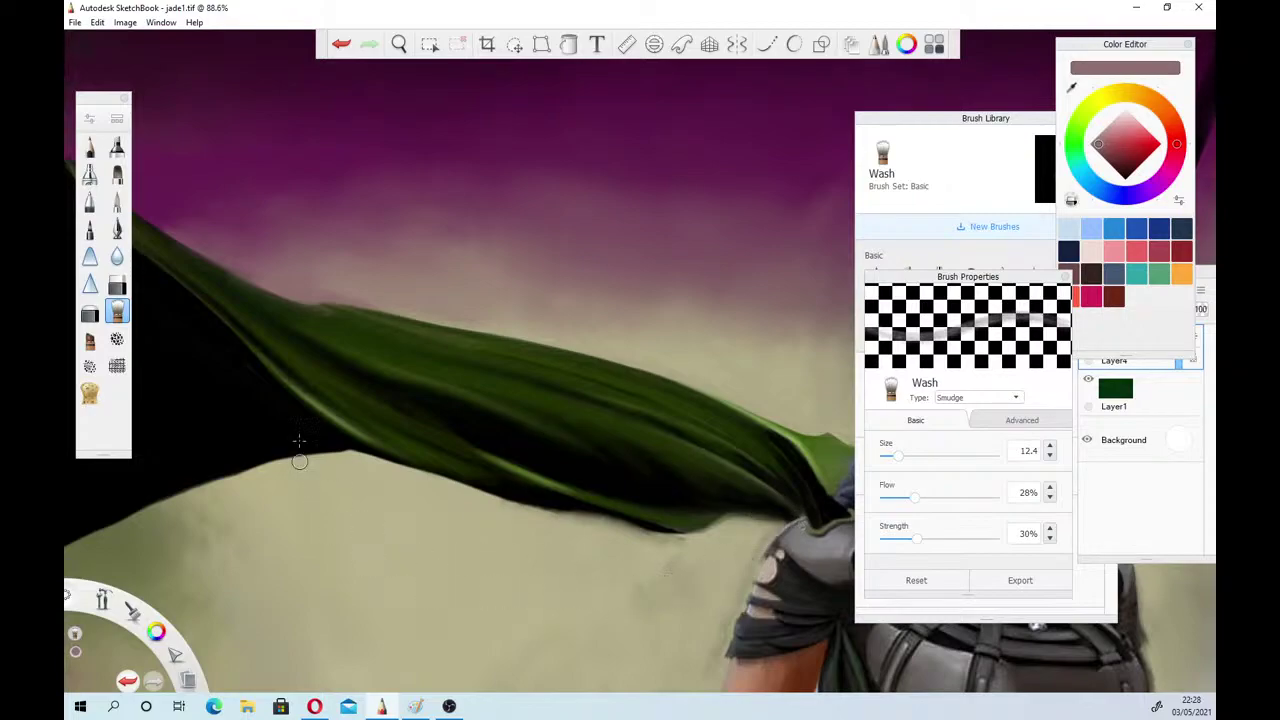
# Soften the veiled woman's eyebrow, including its inner end, with the Wash brush at size 12.4
pyautogui.press('space')
pyautogui.moveTo(466, 514); pyautogui.dragTo(888, 620)
pyautogui.moveTo(404, 423); pyautogui.dragTo(606, 630)
pyautogui.moveTo(524, 604); pyautogui.dragTo(802, 421)
pyautogui.moveTo(438, 543); pyautogui.dragTo(667, 604)
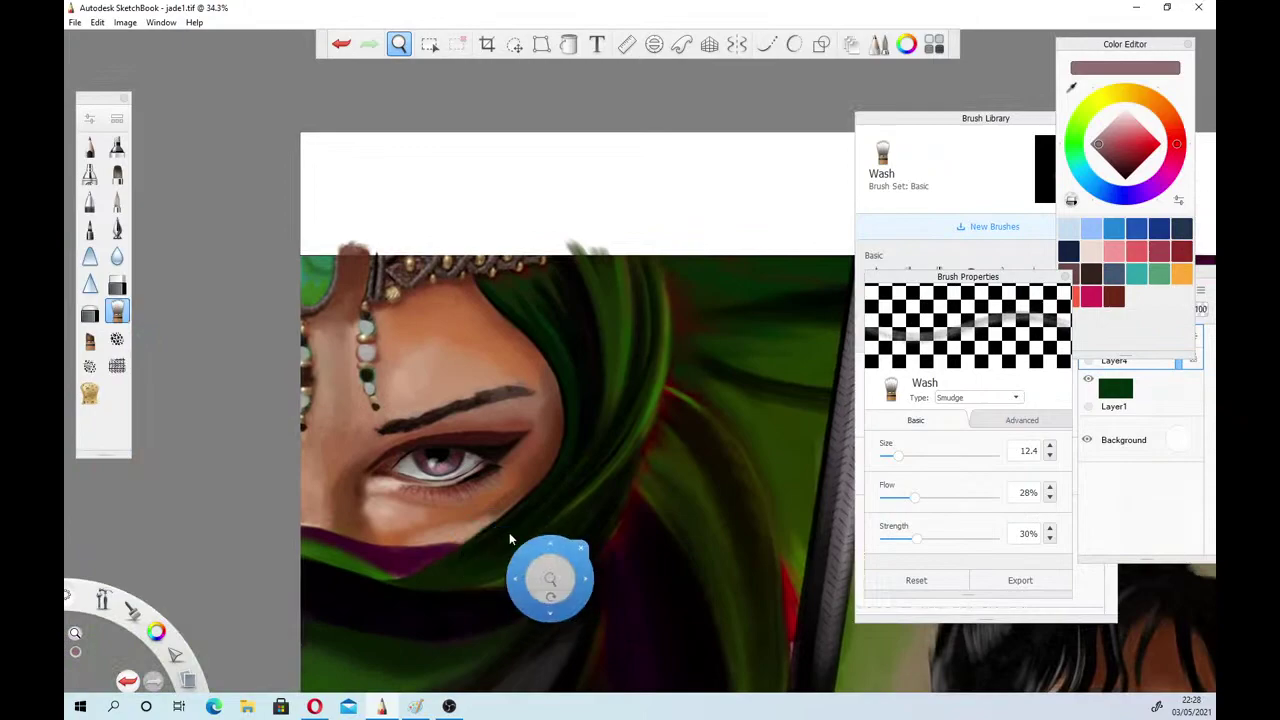
pyautogui.moveTo(436, 486); pyautogui.dragTo(534, 516)
pyautogui.moveTo(475, 484); pyautogui.dragTo(578, 552)
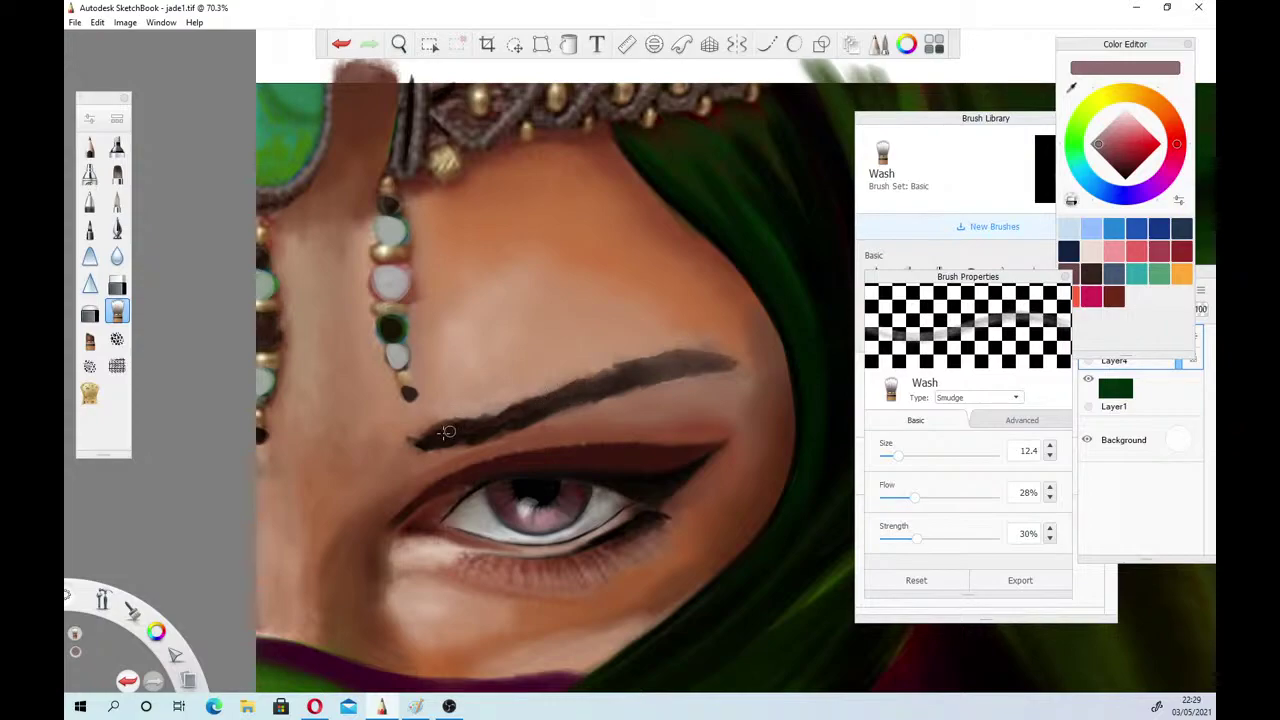
pyautogui.moveTo(428, 440); pyautogui.dragTo(410, 437)
pyautogui.moveTo(428, 440); pyautogui.dragTo(411, 438)
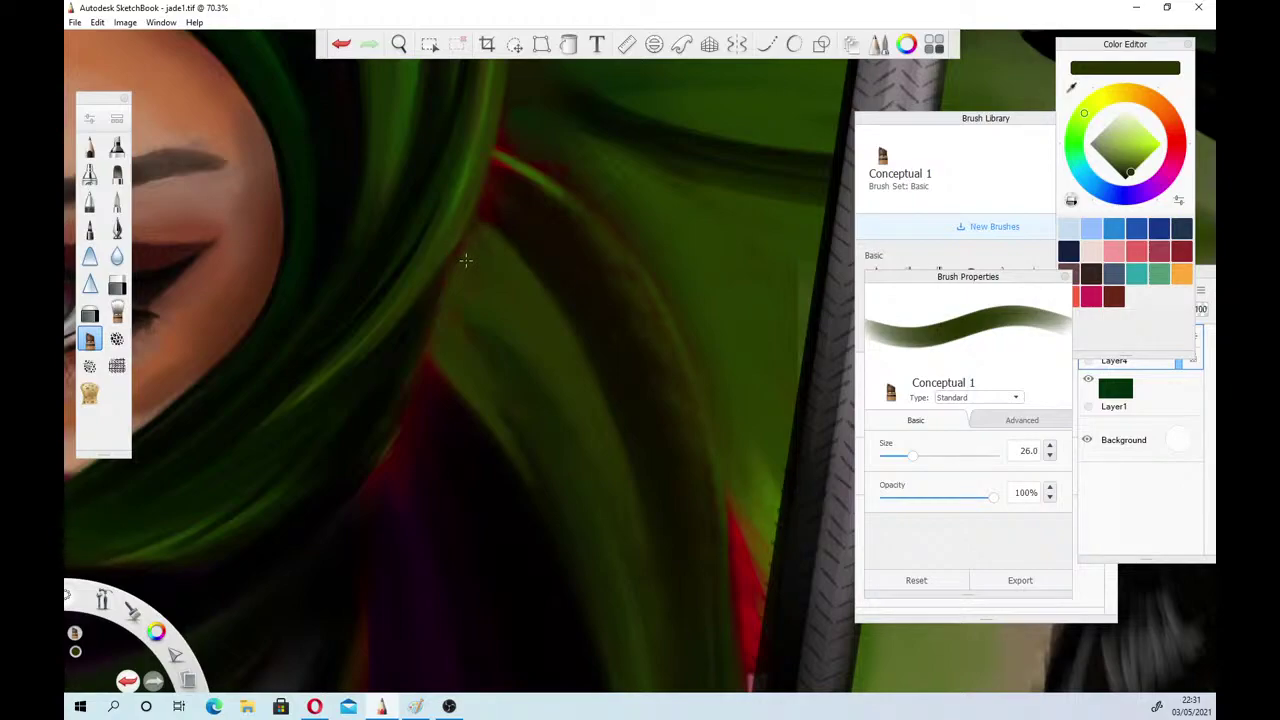
# Darken the green veil folds between the woman's face and the staff in dark olive with Conceptual 1 at sizes 11.1 and 22.1
pyautogui.click(897, 457)
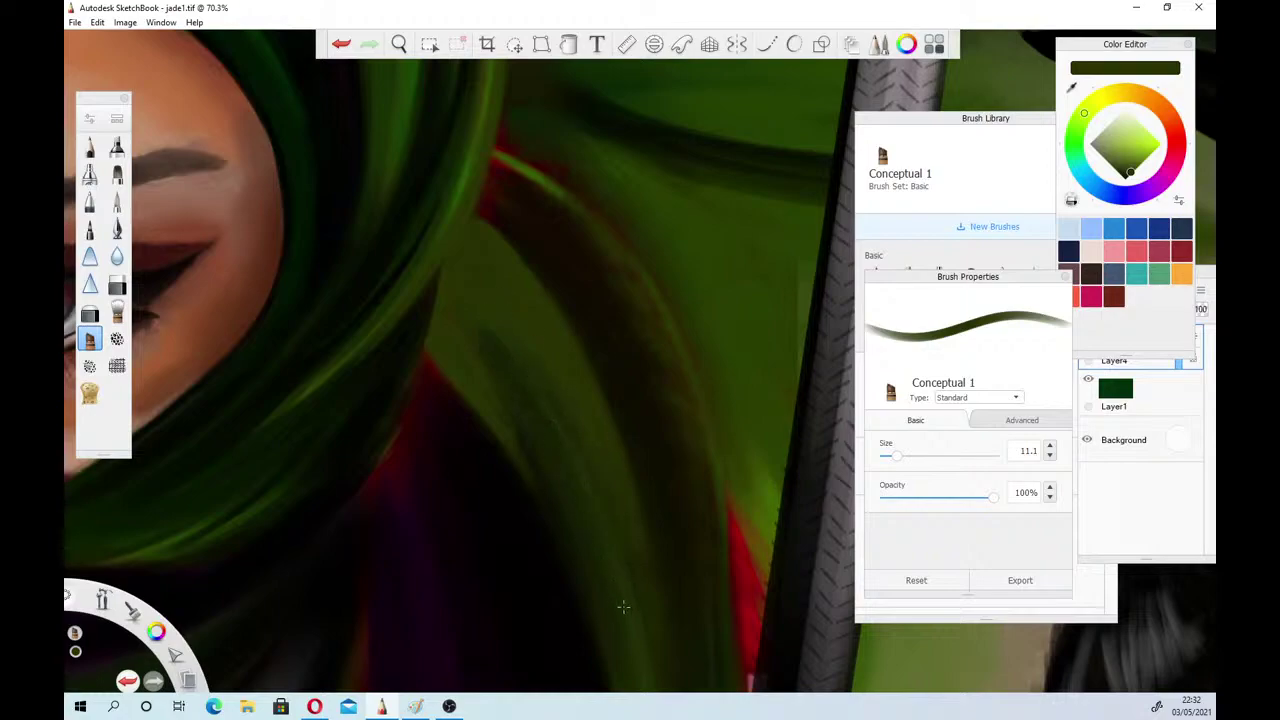
pyautogui.click(909, 457)
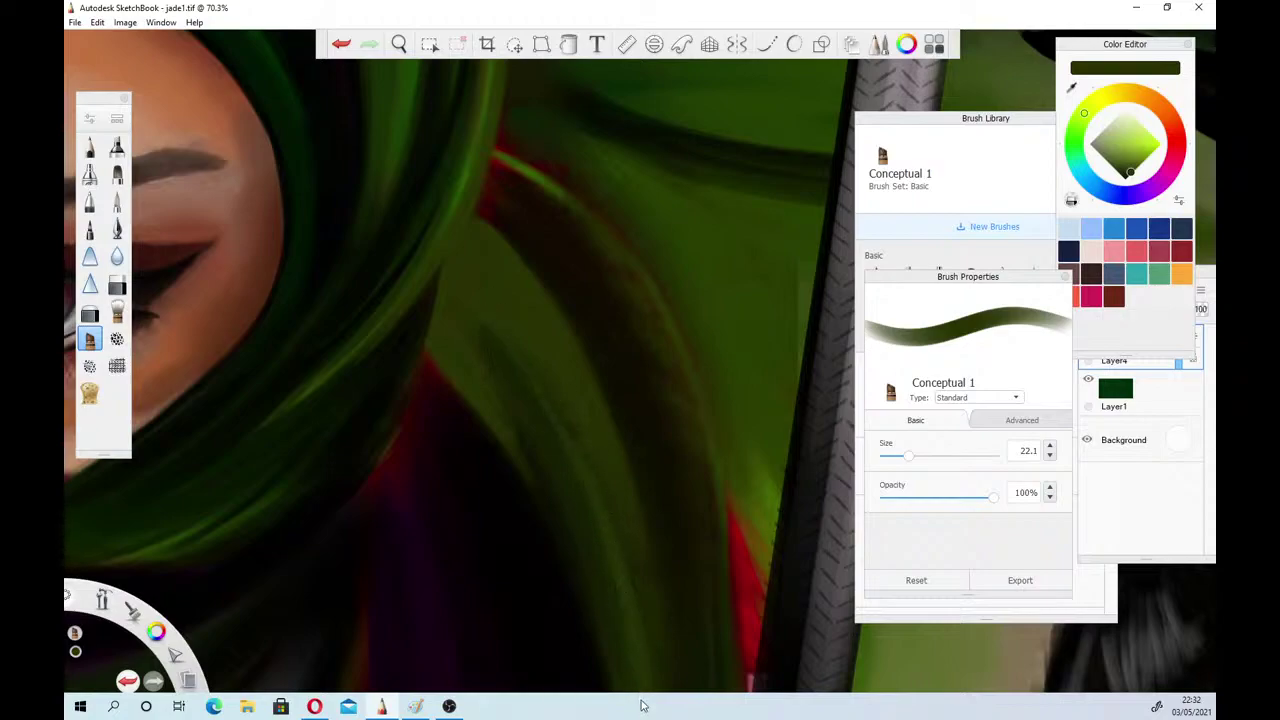
pyautogui.press('space')
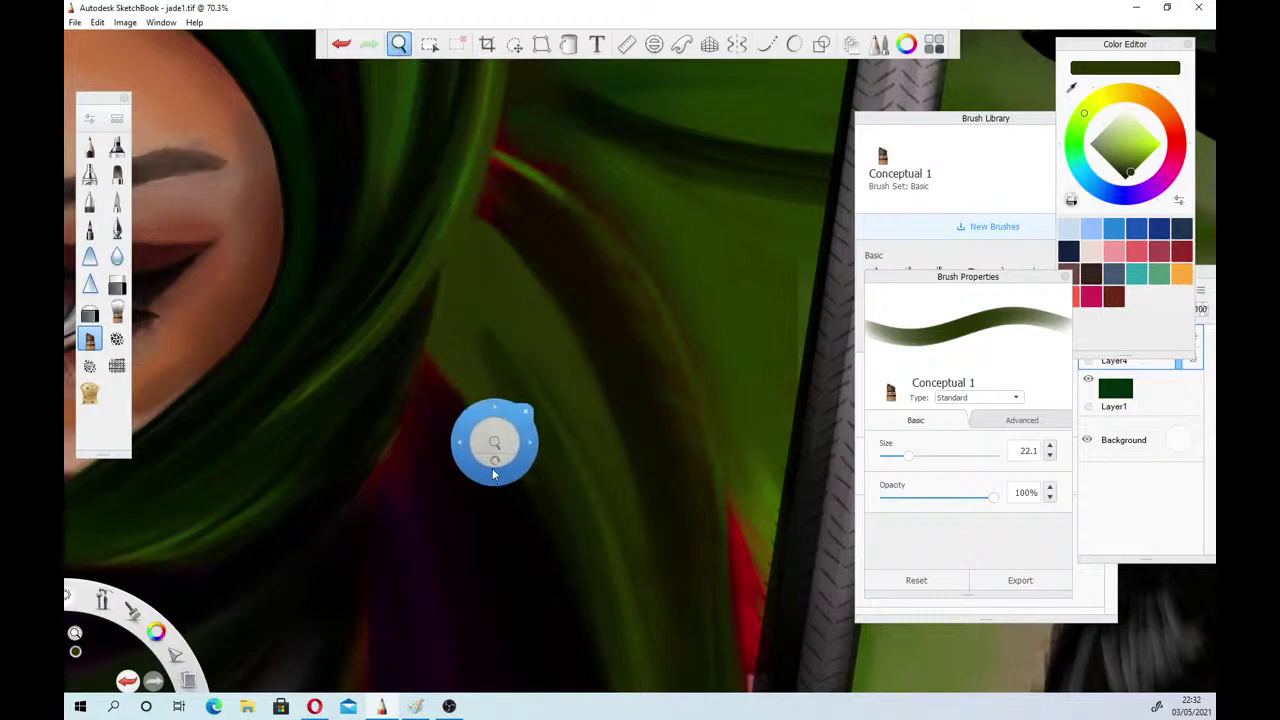
pyautogui.moveTo(481, 437); pyautogui.dragTo(457, 481)
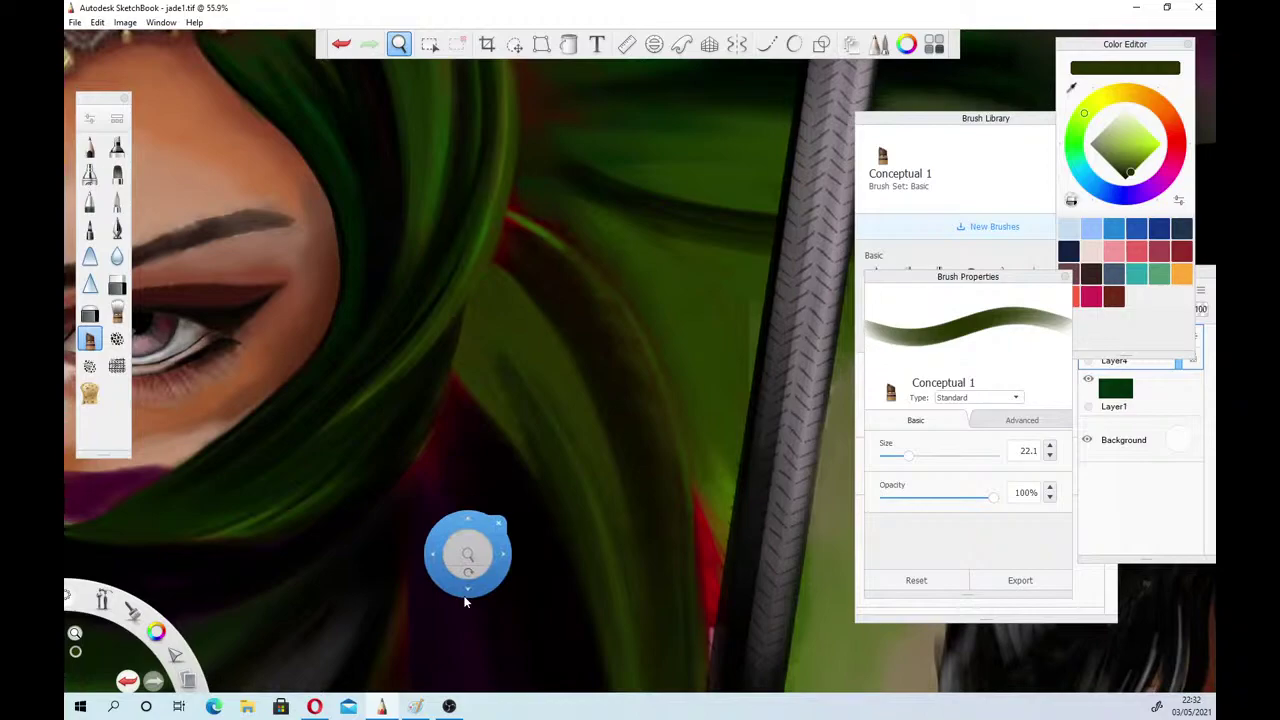
pyautogui.moveTo(475, 471)
pyautogui.mouseDown()
pyautogui.moveTo(509, 478)
pyautogui.moveTo(505, 449)
pyautogui.mouseUp()
pyautogui.moveTo(487, 372); pyautogui.dragTo(471, 271)
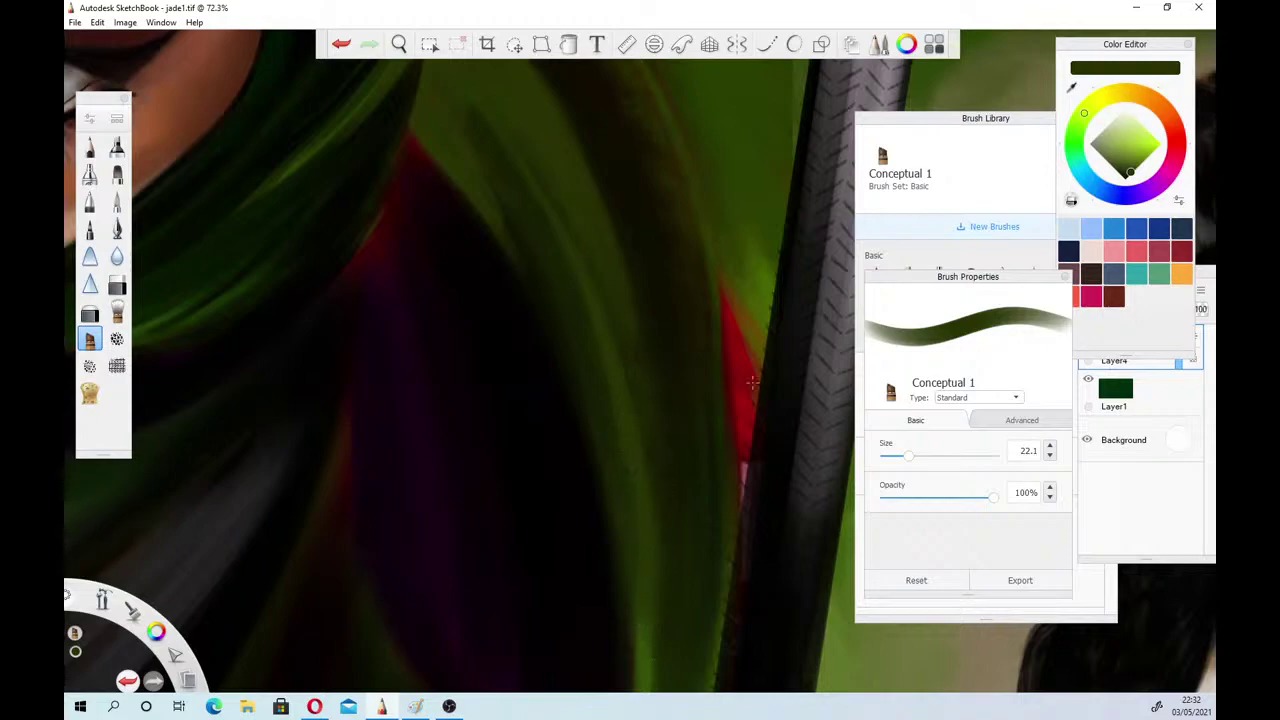
pyautogui.click(1129, 178)
pyautogui.click(1130, 174)
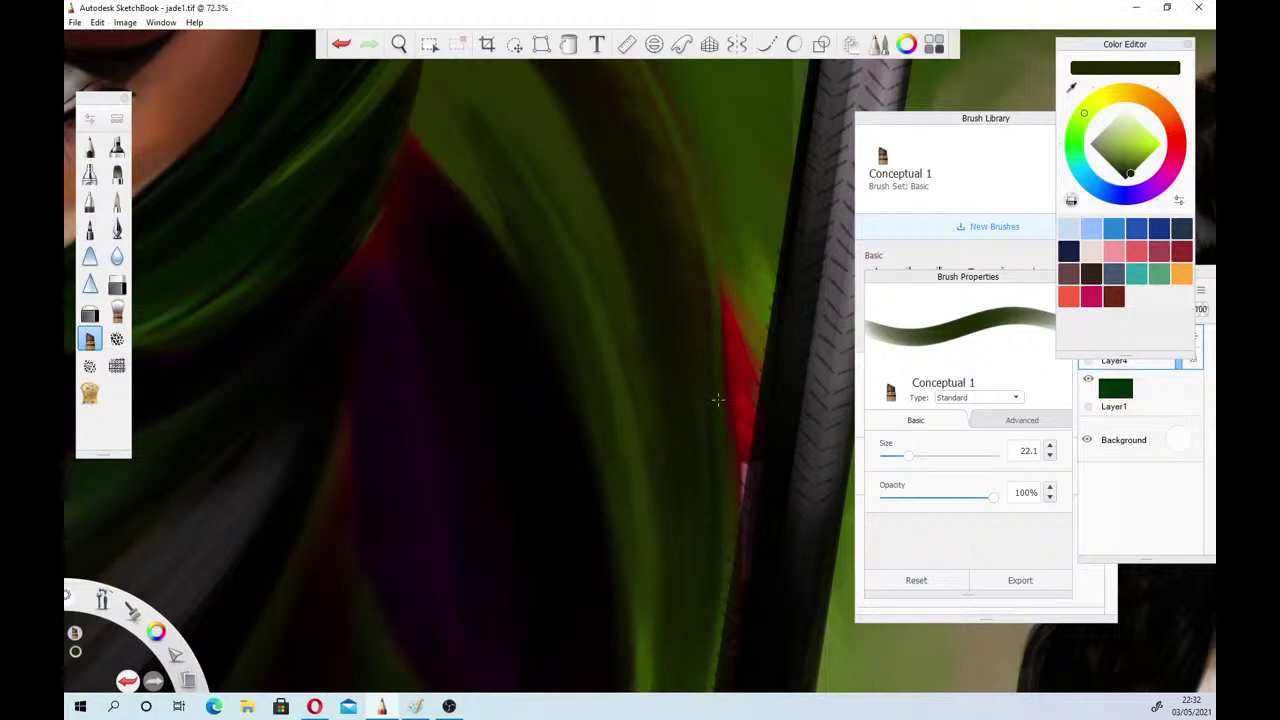
pyautogui.click(1128, 176)
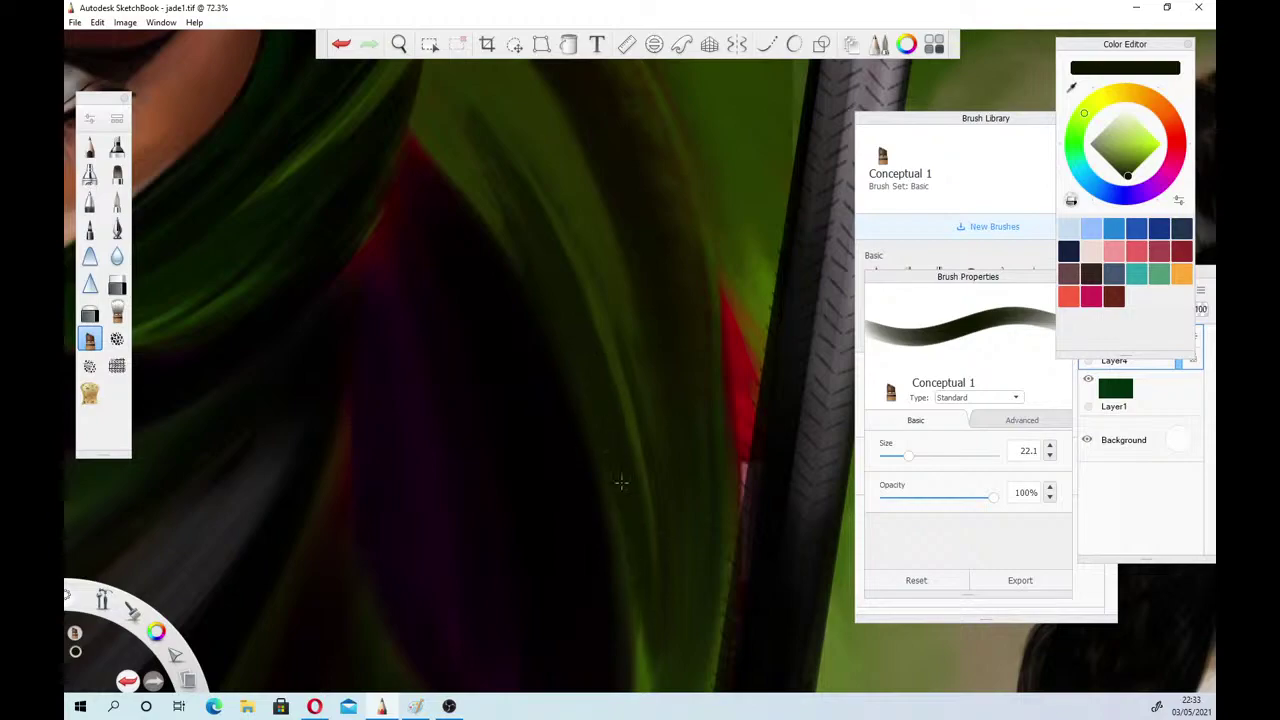
# Paint light grey highlights on the crown of the masked woman's black hair with Conceptual 1 at size 22.1
pyautogui.click(399, 44)
pyautogui.moveTo(478, 378); pyautogui.dragTo(484, 562)
pyautogui.moveTo(451, 503); pyautogui.dragTo(237, 600)
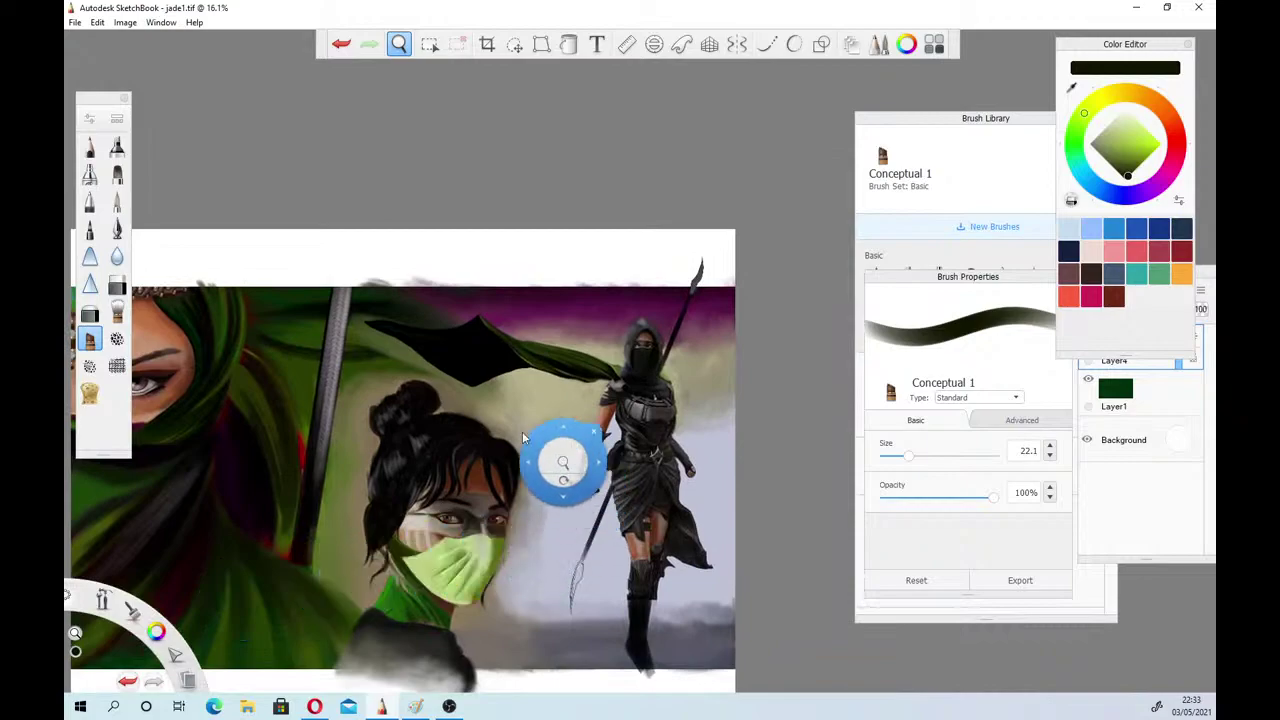
pyautogui.moveTo(545, 452); pyautogui.dragTo(608, 507)
pyautogui.click(452, 441)
pyautogui.moveTo(427, 421); pyautogui.dragTo(531, 285)
pyautogui.click(571, 498)
pyautogui.scroll(5, 571, 500)
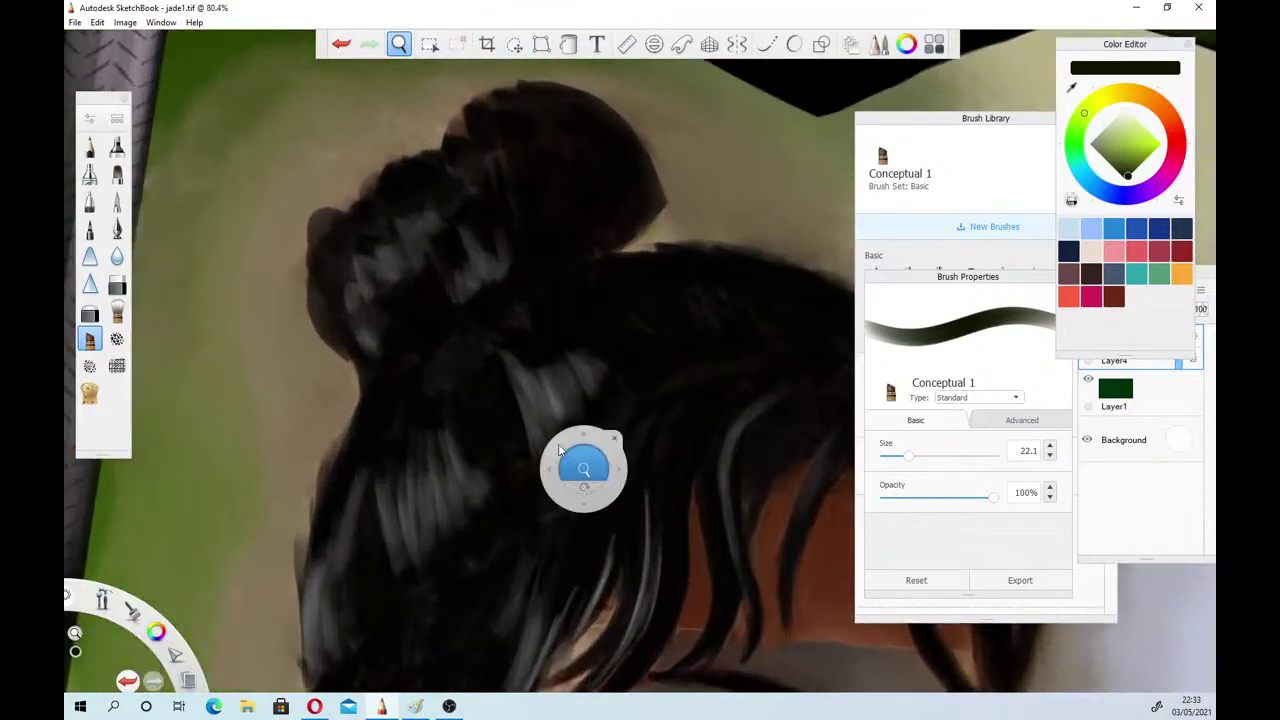
pyautogui.scroll(3, 540, 434)
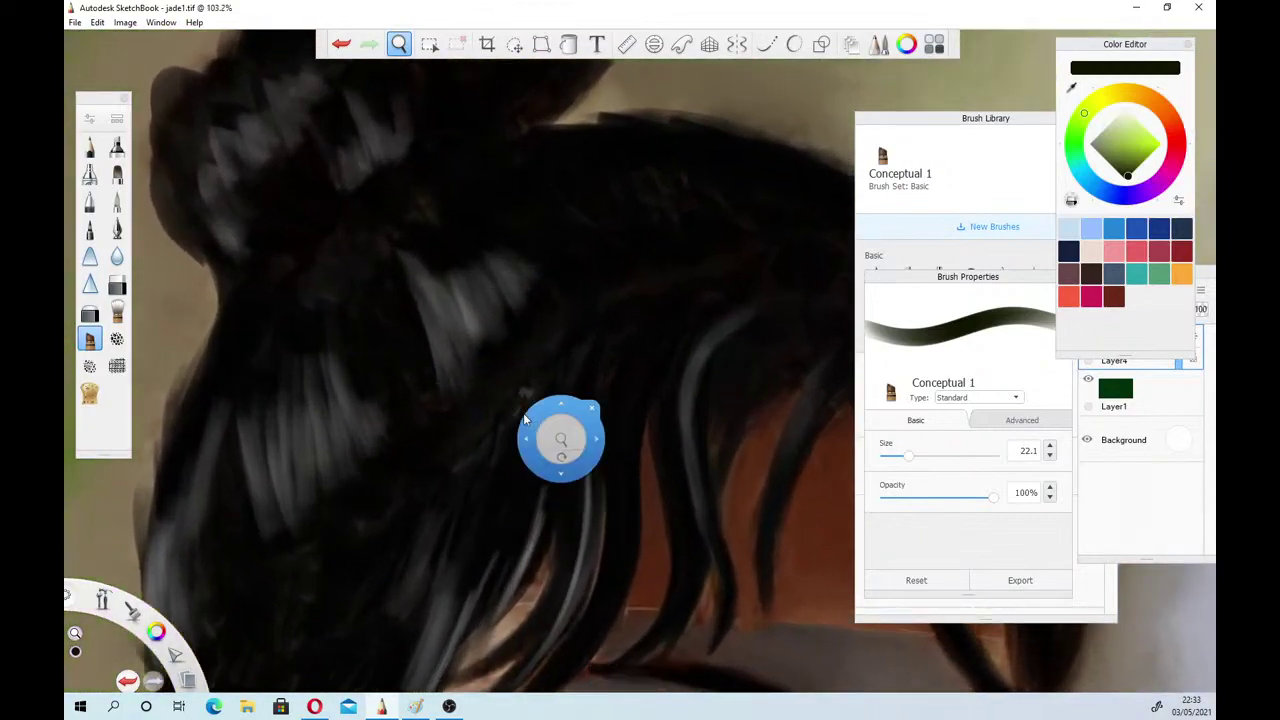
pyautogui.scroll(-3, 532, 414)
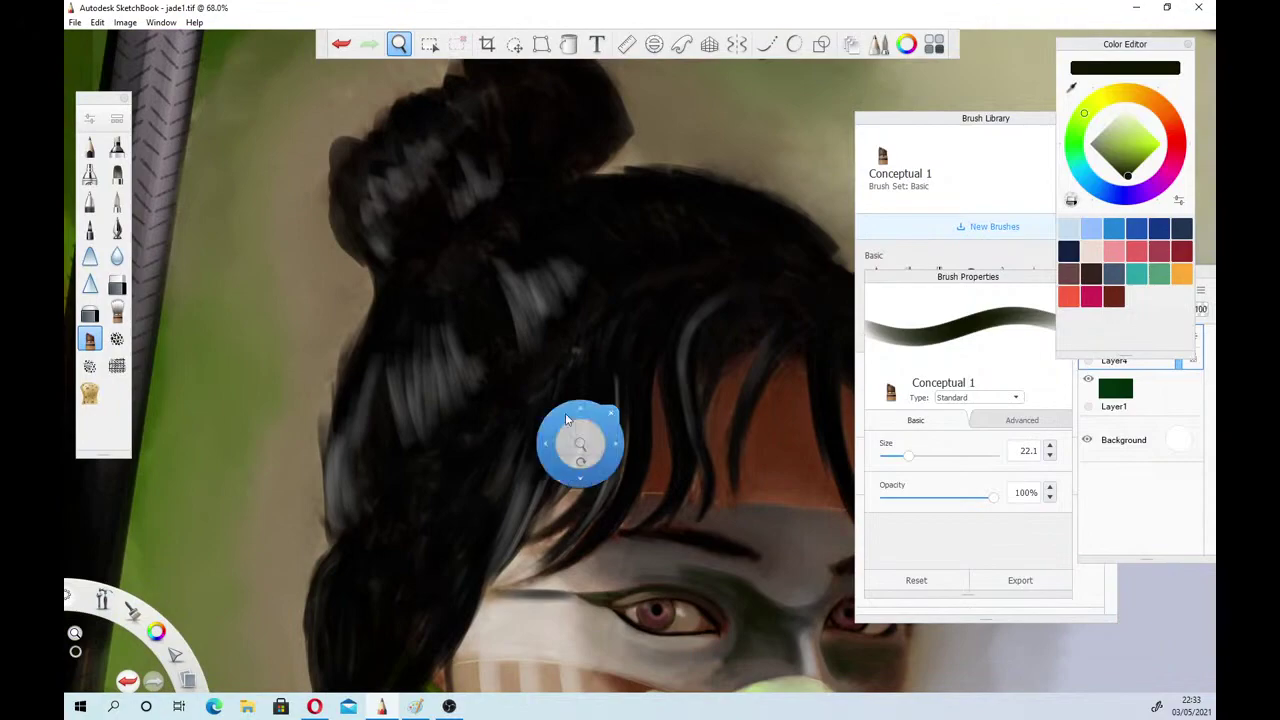
pyautogui.moveTo(568, 406); pyautogui.dragTo(537, 433)
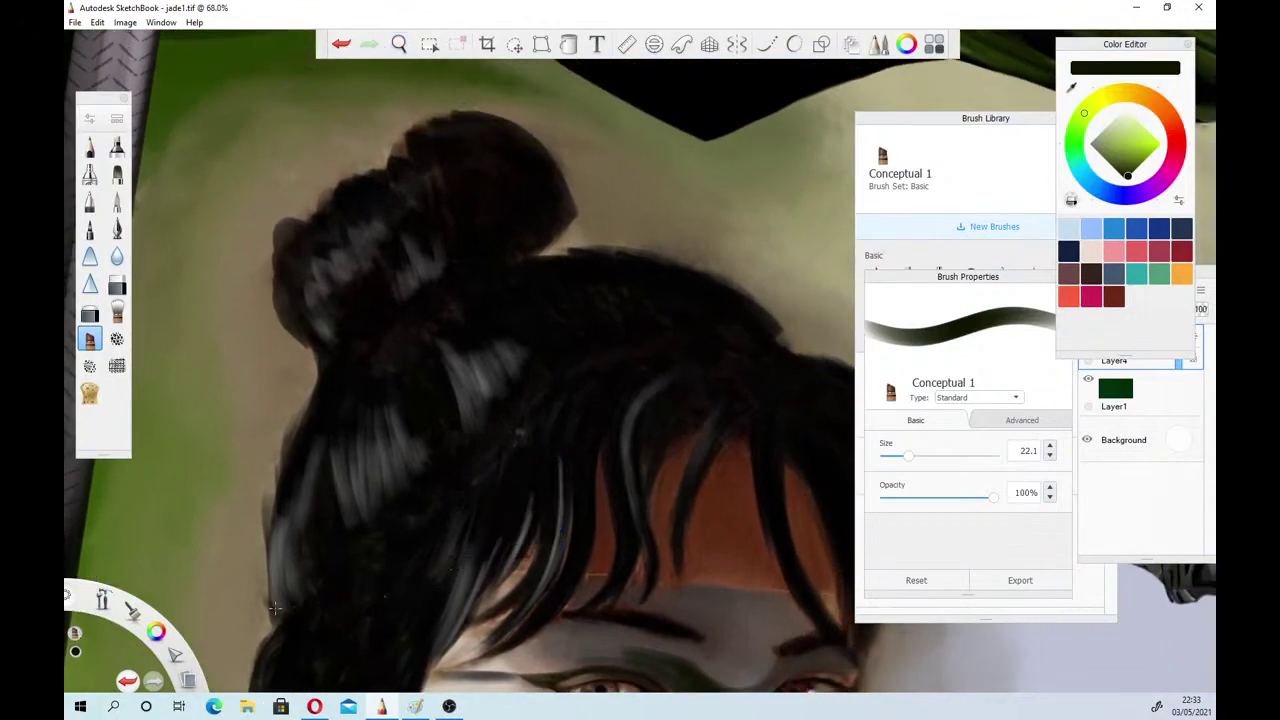
pyautogui.click(1115, 118)
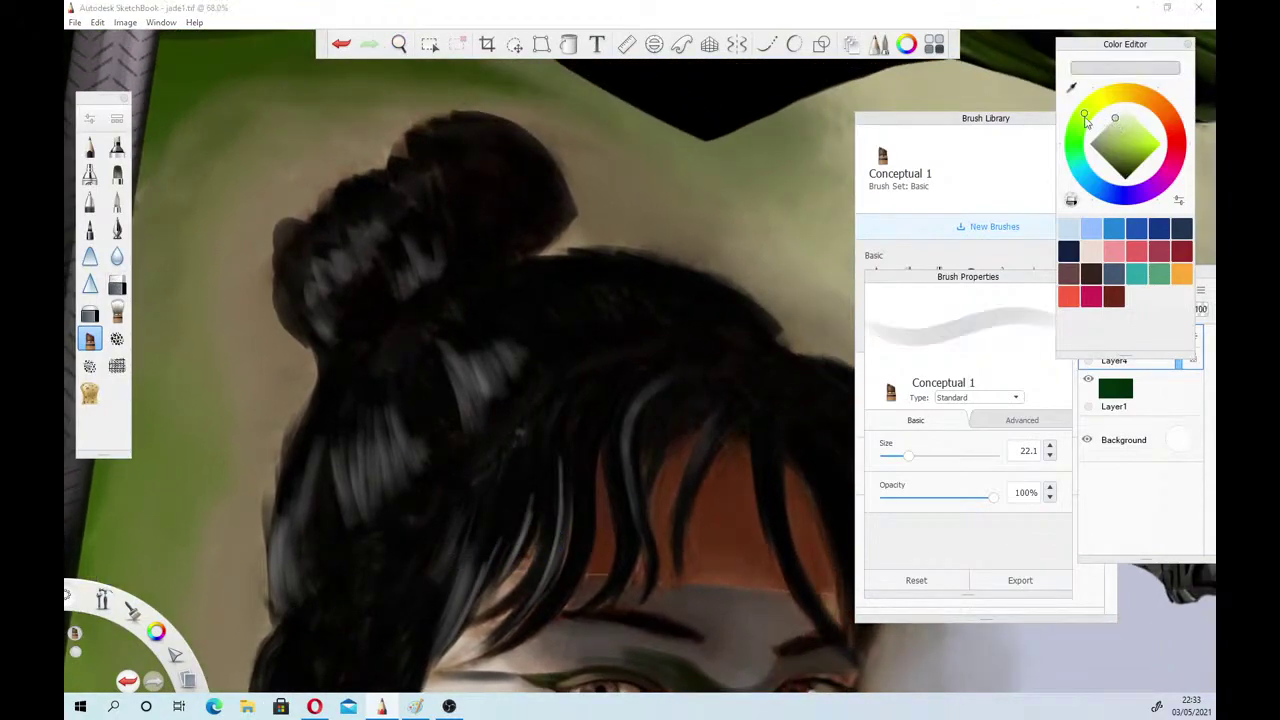
pyautogui.moveTo(470, 355)
pyautogui.mouseDown()
pyautogui.moveTo(478, 396)
pyautogui.moveTo(490, 370)
pyautogui.mouseUp()
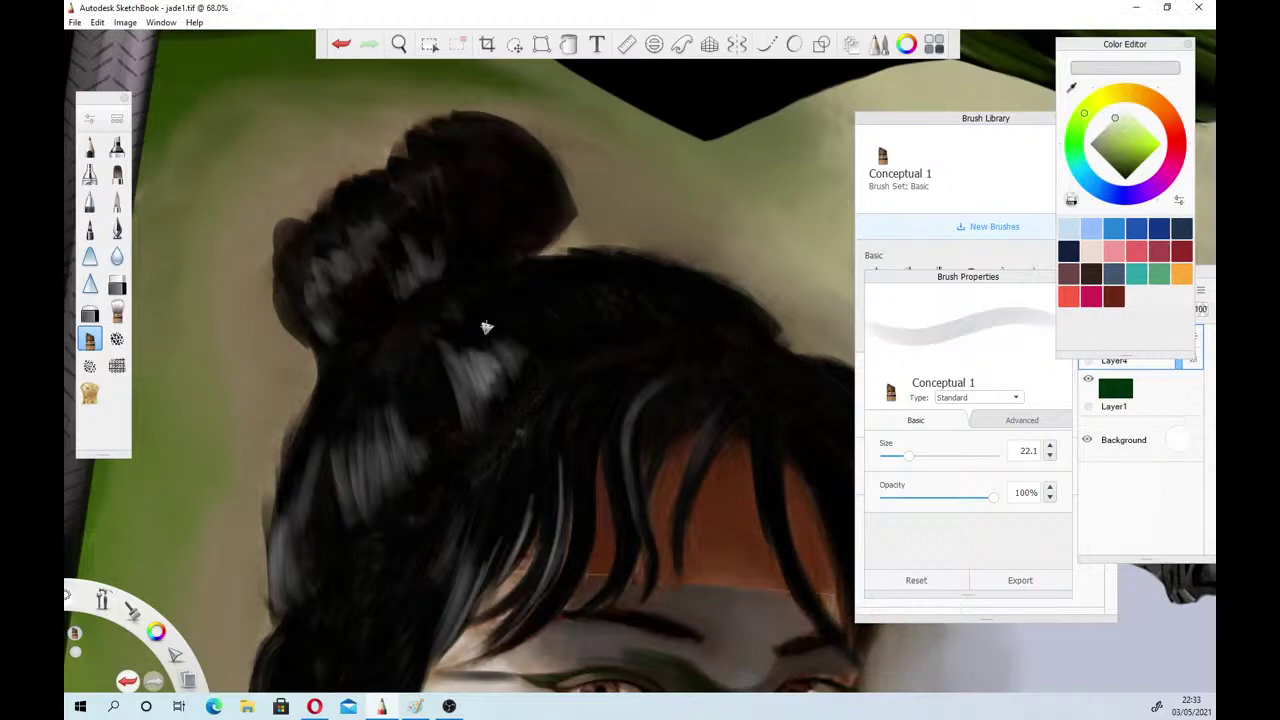
pyautogui.moveTo(608, 319)
pyautogui.mouseDown()
pyautogui.moveTo(573, 275)
pyautogui.moveTo(642, 314)
pyautogui.moveTo(656, 298)
pyautogui.moveTo(697, 311)
pyautogui.mouseUp()
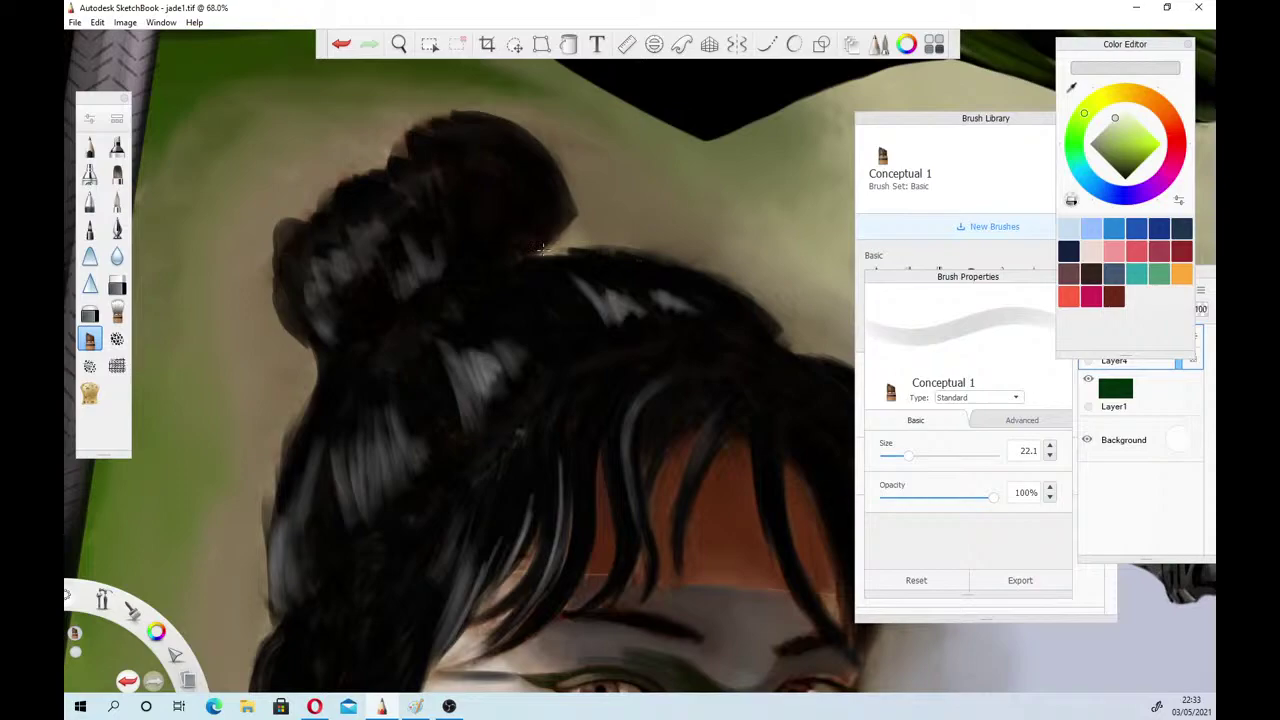
# Blend the grey highlights on the masked woman's crown and the side of her hair with the Wash brush at size 29.8
pyautogui.click(117, 313)
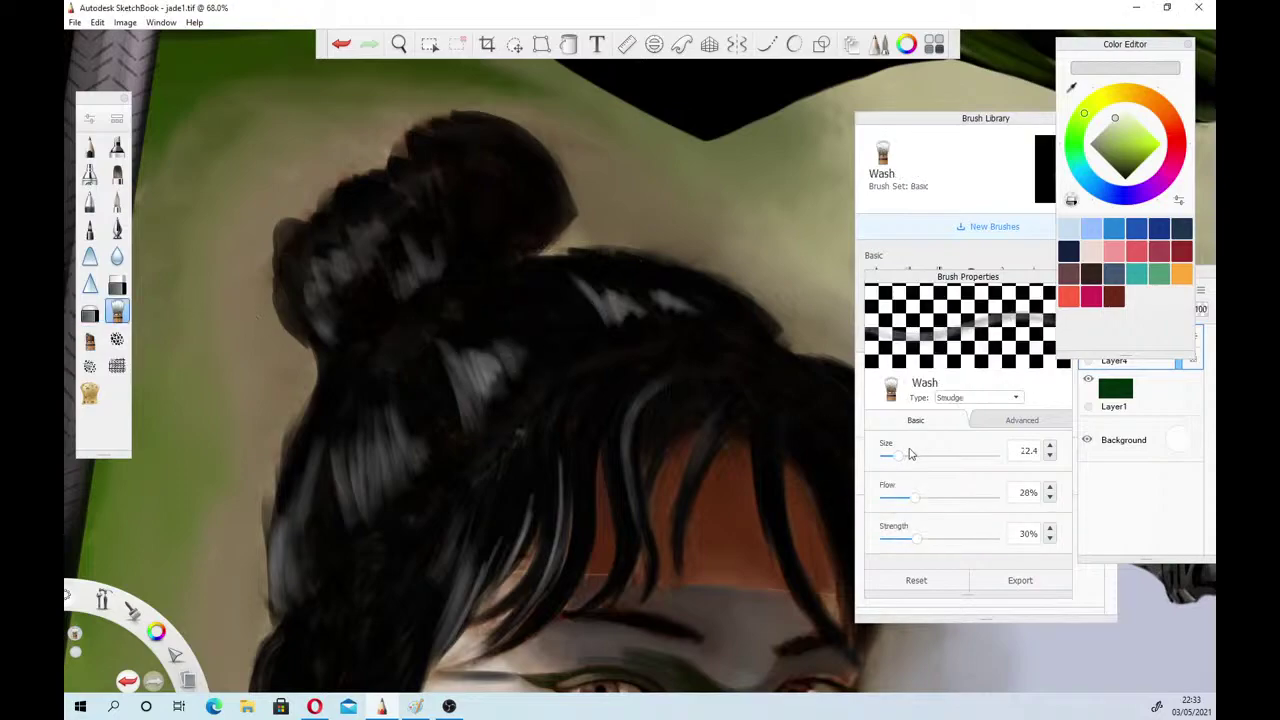
pyautogui.moveTo(908, 452); pyautogui.dragTo(917, 452)
pyautogui.moveTo(440, 346)
pyautogui.mouseDown()
pyautogui.moveTo(464, 373)
pyautogui.moveTo(407, 312)
pyautogui.moveTo(479, 381)
pyautogui.moveTo(502, 329)
pyautogui.moveTo(467, 340)
pyautogui.moveTo(479, 363)
pyautogui.moveTo(449, 327)
pyautogui.moveTo(465, 338)
pyautogui.moveTo(480, 326)
pyautogui.moveTo(479, 391)
pyautogui.mouseUp()
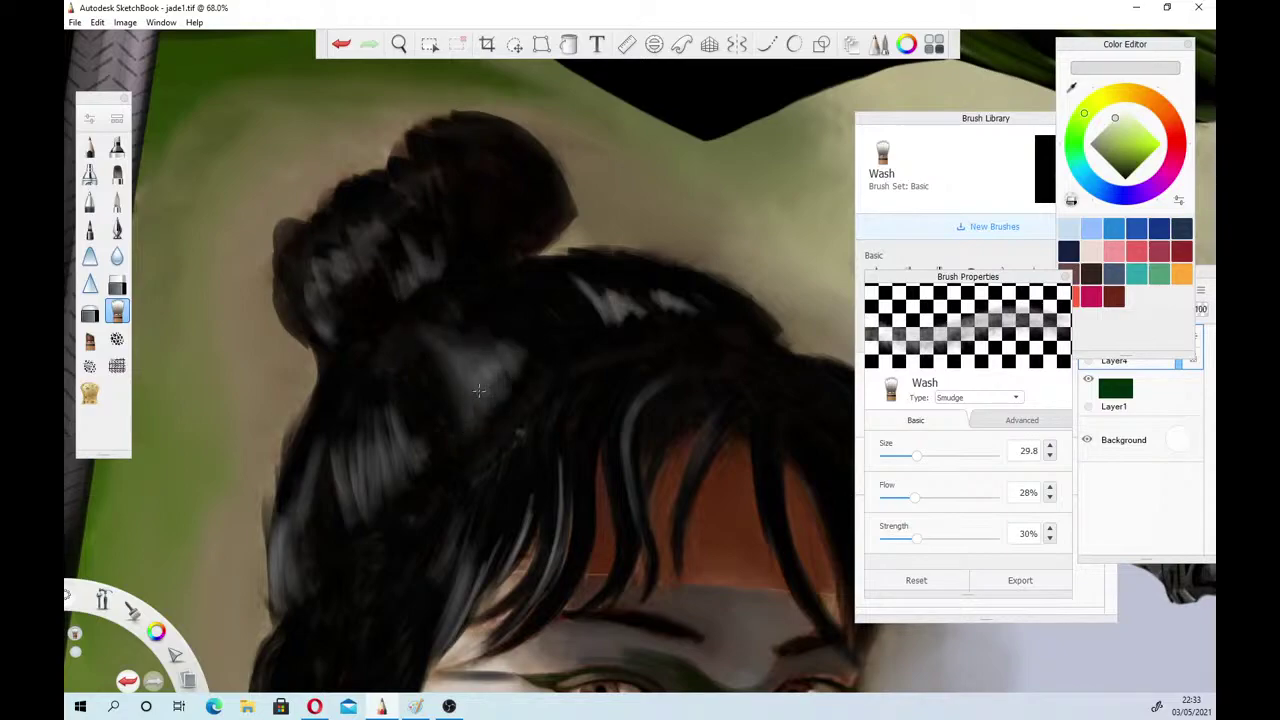
pyautogui.moveTo(591, 289)
pyautogui.mouseDown()
pyautogui.moveTo(598, 305)
pyautogui.moveTo(615, 300)
pyautogui.moveTo(614, 280)
pyautogui.moveTo(625, 294)
pyautogui.moveTo(583, 274)
pyautogui.moveTo(614, 298)
pyautogui.moveTo(659, 298)
pyautogui.mouseUp()
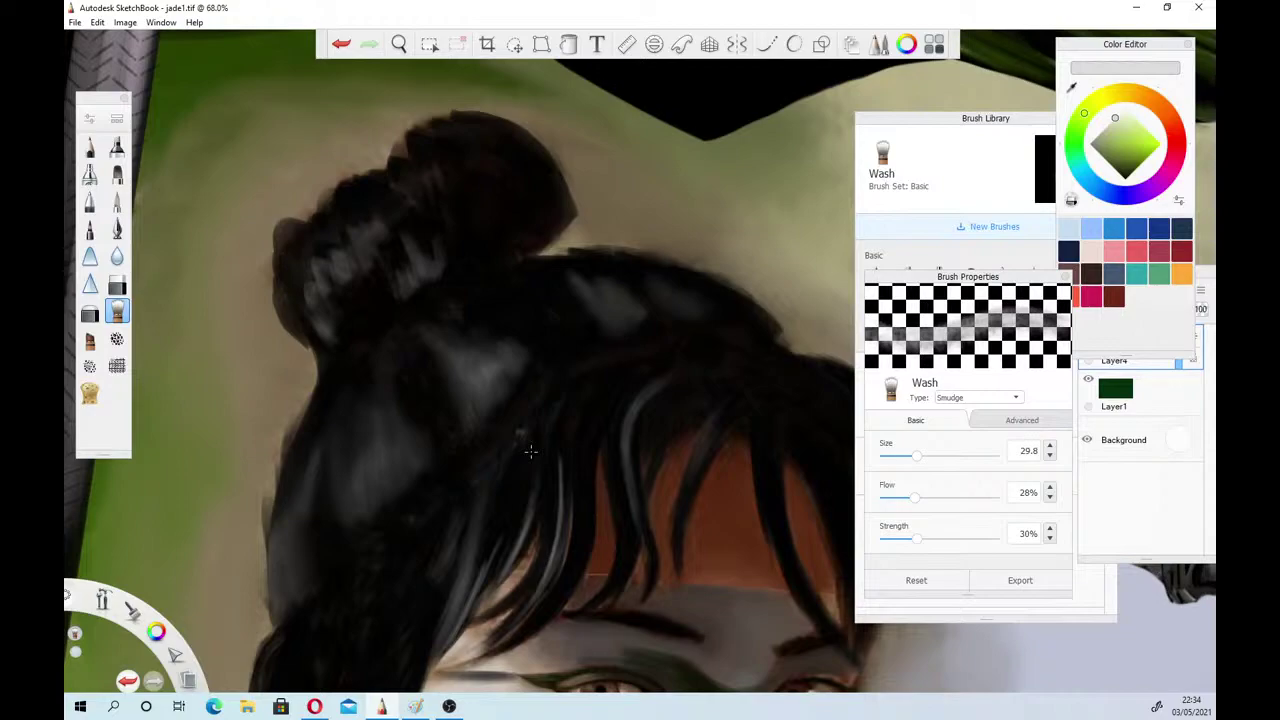
# Smooth the highlighted hair strands beside the masked woman's forehead with the Wash brush at size 23.4
pyautogui.moveTo(916, 455); pyautogui.dragTo(907, 455)
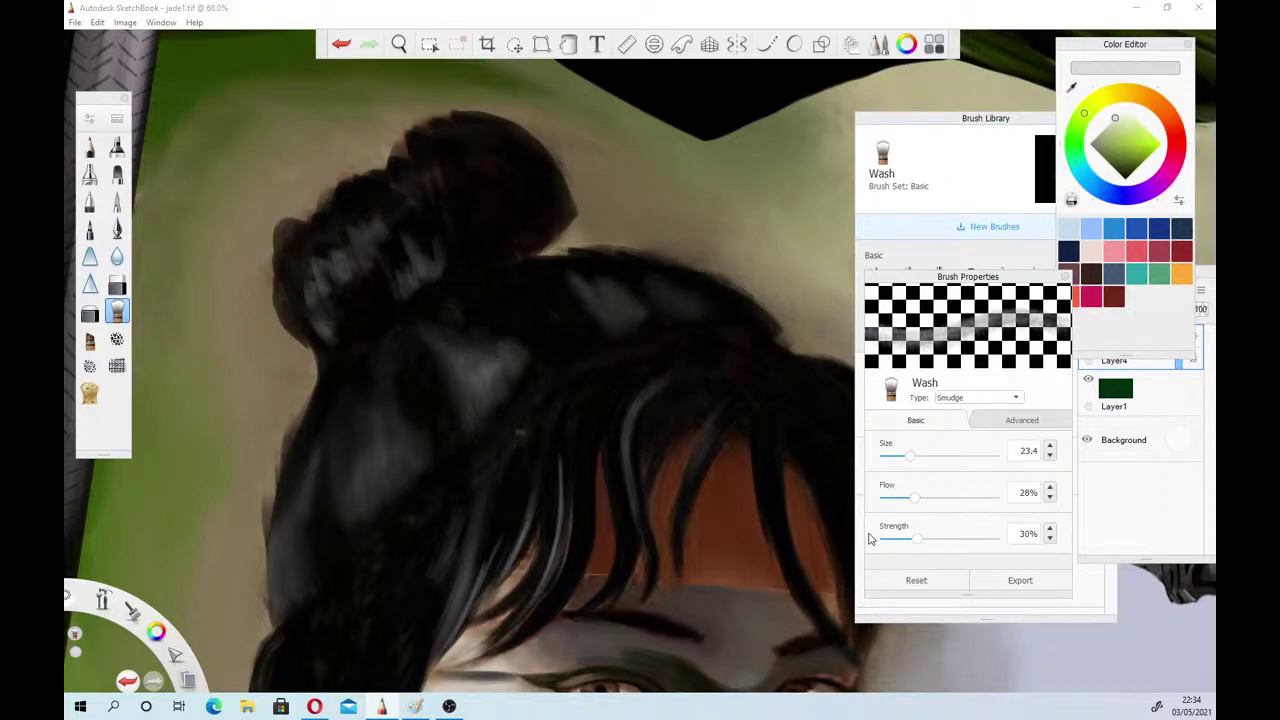
pyautogui.moveTo(571, 443)
pyautogui.mouseDown()
pyautogui.moveTo(565, 517)
pyautogui.moveTo(558, 452)
pyautogui.moveTo(553, 570)
pyautogui.mouseUp()
pyautogui.moveTo(563, 484); pyautogui.dragTo(554, 560)
pyautogui.moveTo(562, 448); pyautogui.dragTo(561, 535)
pyautogui.moveTo(557, 417)
pyautogui.mouseDown()
pyautogui.moveTo(508, 635)
pyautogui.moveTo(553, 412)
pyautogui.moveTo(546, 535)
pyautogui.moveTo(519, 609)
pyautogui.moveTo(542, 412)
pyautogui.moveTo(509, 563)
pyautogui.moveTo(530, 430)
pyautogui.moveTo(520, 550)
pyautogui.moveTo(529, 414)
pyautogui.moveTo(499, 579)
pyautogui.moveTo(518, 552)
pyautogui.moveTo(536, 439)
pyautogui.moveTo(512, 560)
pyautogui.moveTo(537, 451)
pyautogui.moveTo(520, 537)
pyautogui.moveTo(499, 580)
pyautogui.moveTo(528, 472)
pyautogui.moveTo(477, 591)
pyautogui.moveTo(506, 443)
pyautogui.moveTo(510, 496)
pyautogui.moveTo(486, 569)
pyautogui.mouseUp()
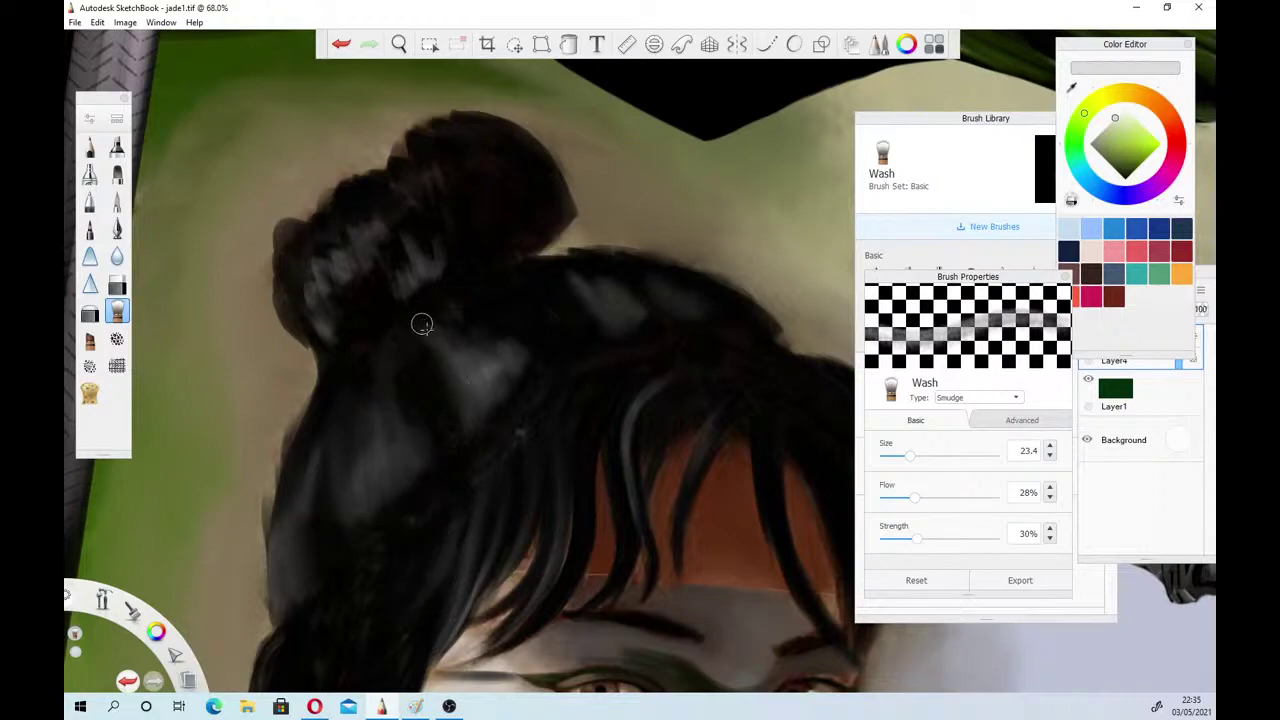
# Paint thin black strands through the grey highlights of the masked woman's crown, side hair and bun with Conceptual 1 at size 12.4
pyautogui.click(1127, 174)
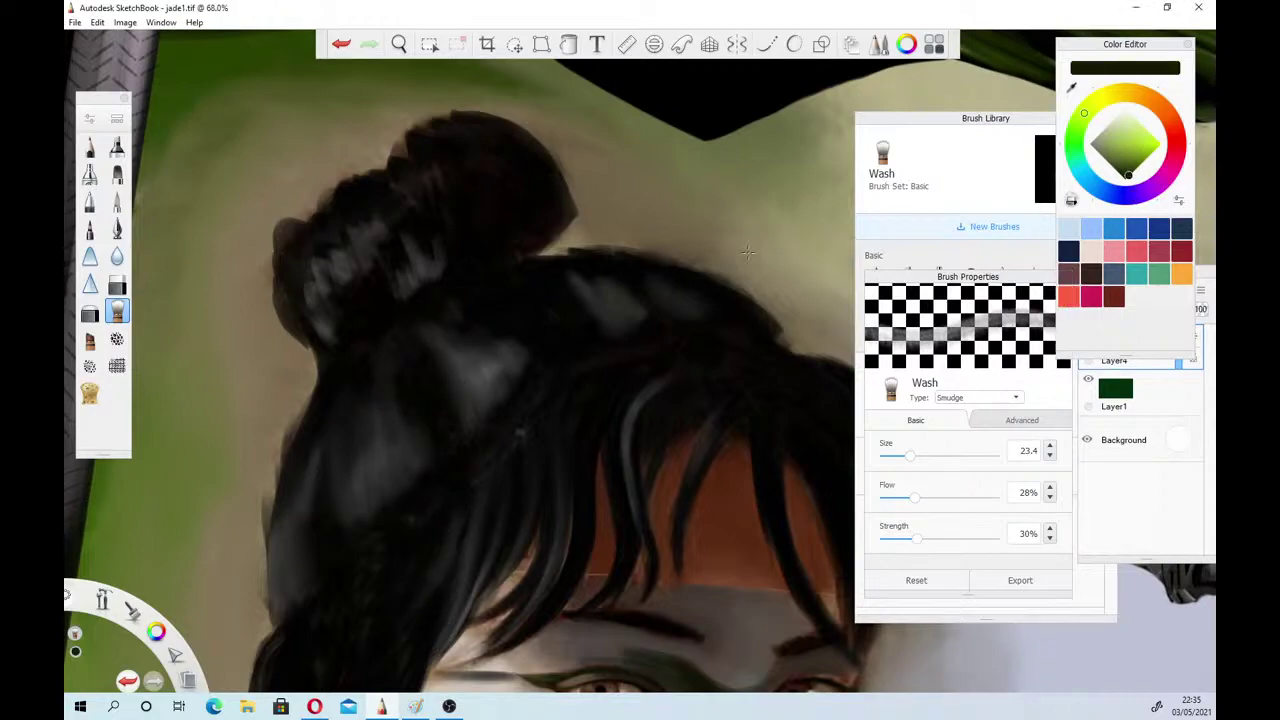
pyautogui.click(89, 339)
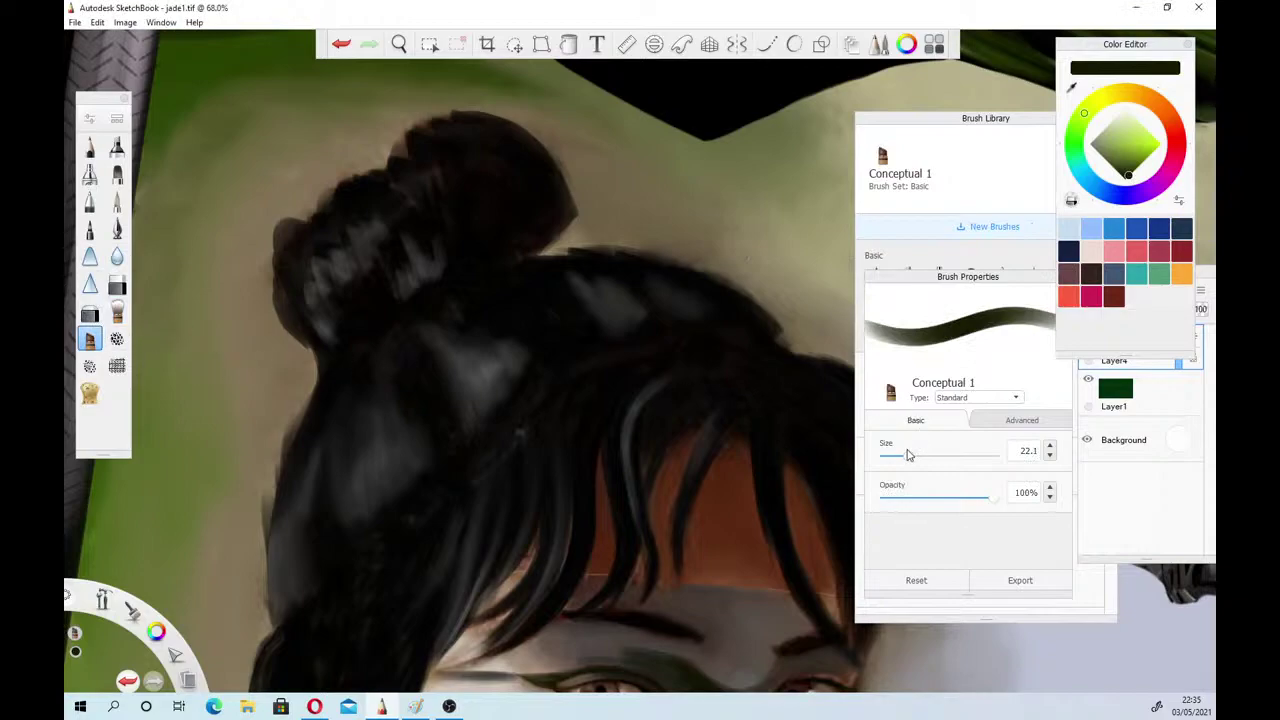
pyautogui.click(1124, 175)
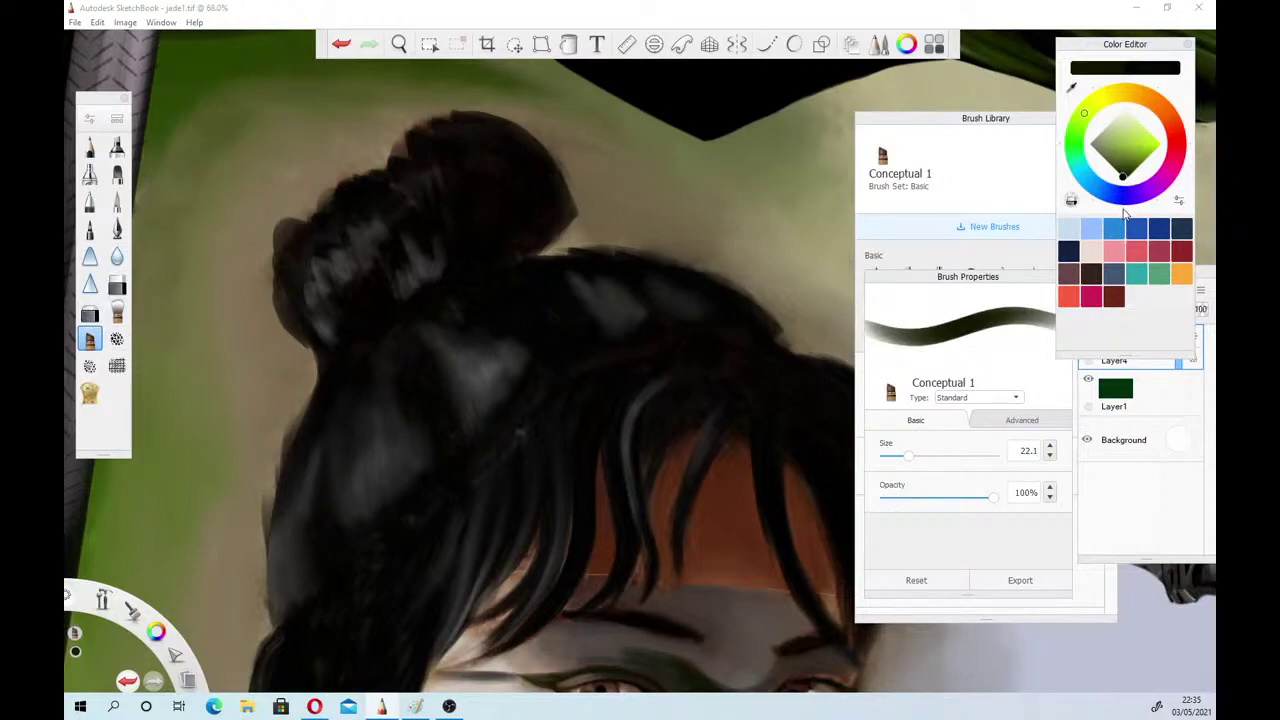
pyautogui.moveTo(907, 456); pyautogui.dragTo(897, 460)
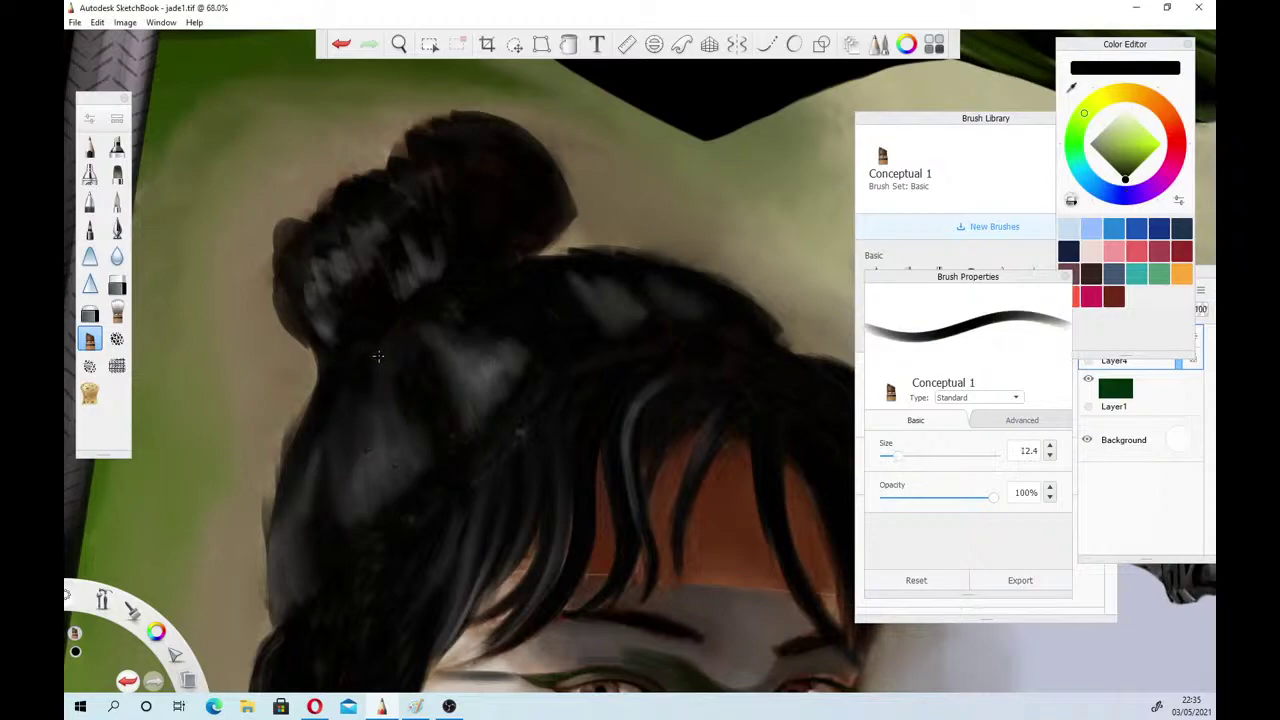
pyautogui.moveTo(372, 412); pyautogui.dragTo(369, 446)
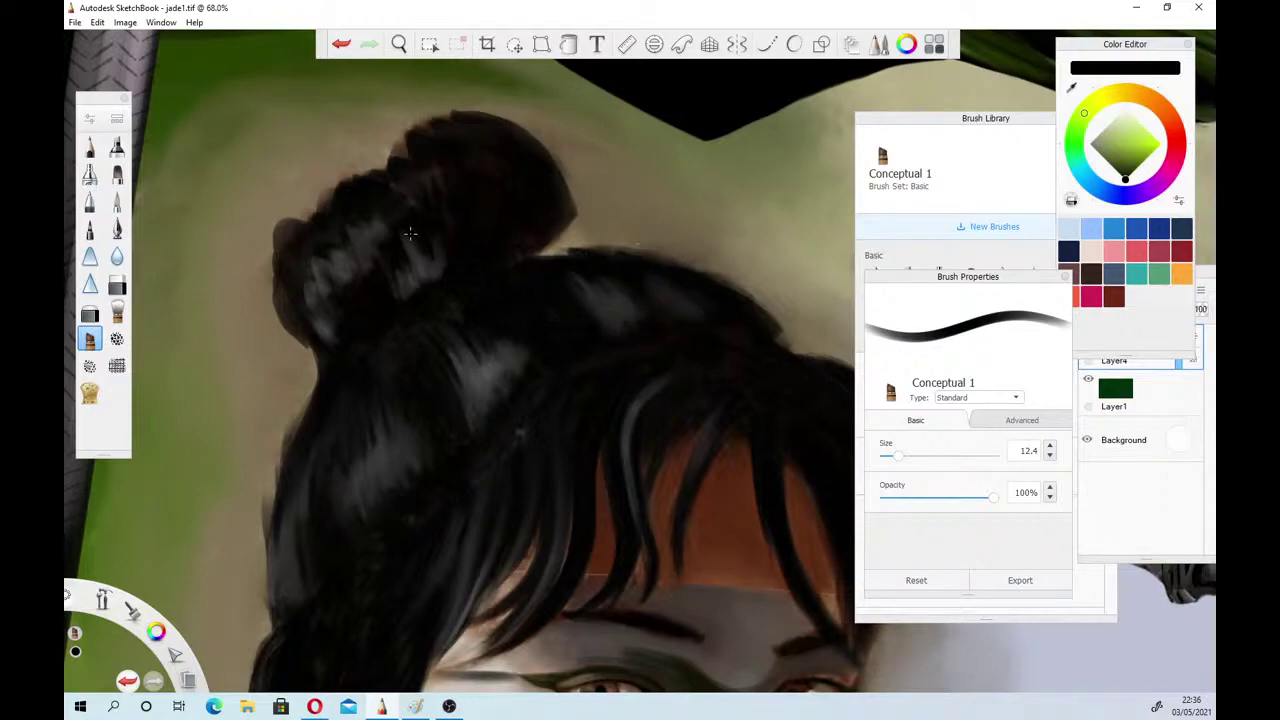
# Smooth the masked woman's eyebrow and the green paint around her eye with the Wash brush at sizes 23.4 and 16.9
pyautogui.moveTo(368, 709)
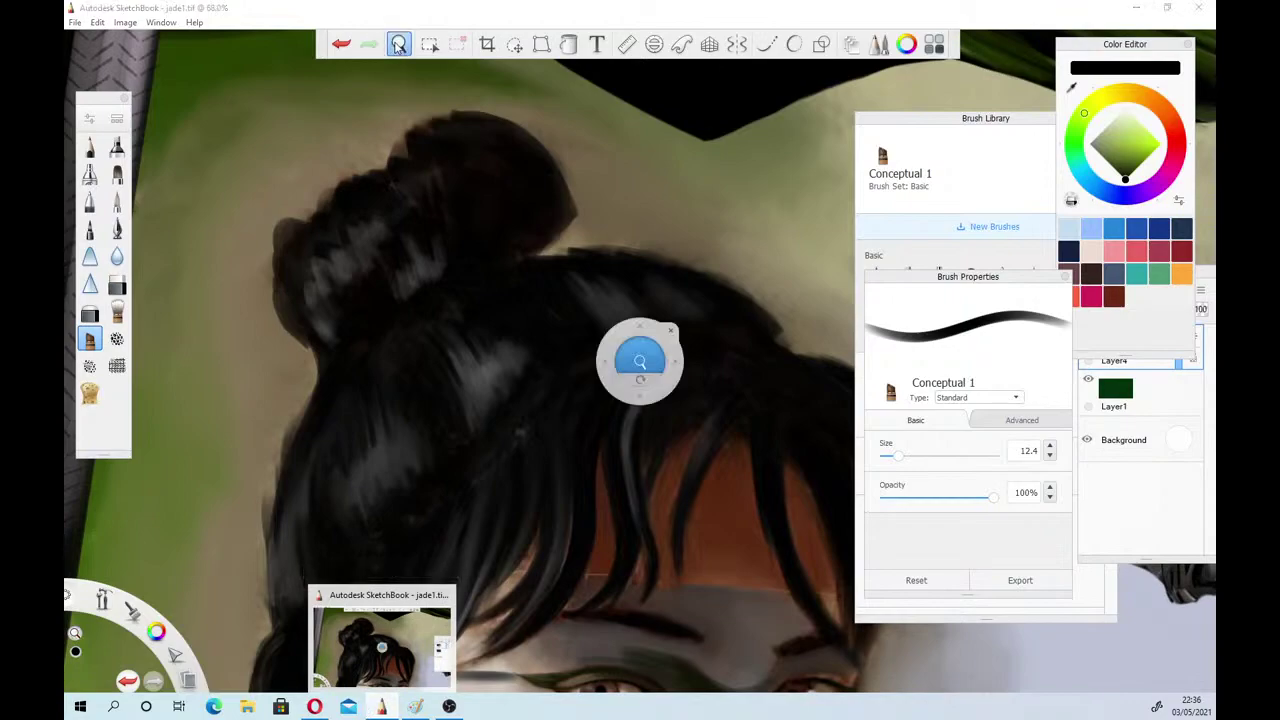
pyautogui.press('space')
pyautogui.moveTo(486, 566); pyautogui.dragTo(383, 373)
pyautogui.moveTo(445, 635); pyautogui.dragTo(494, 472)
pyautogui.moveTo(469, 365); pyautogui.dragTo(461, 510)
pyautogui.moveTo(555, 490); pyautogui.dragTo(522, 519)
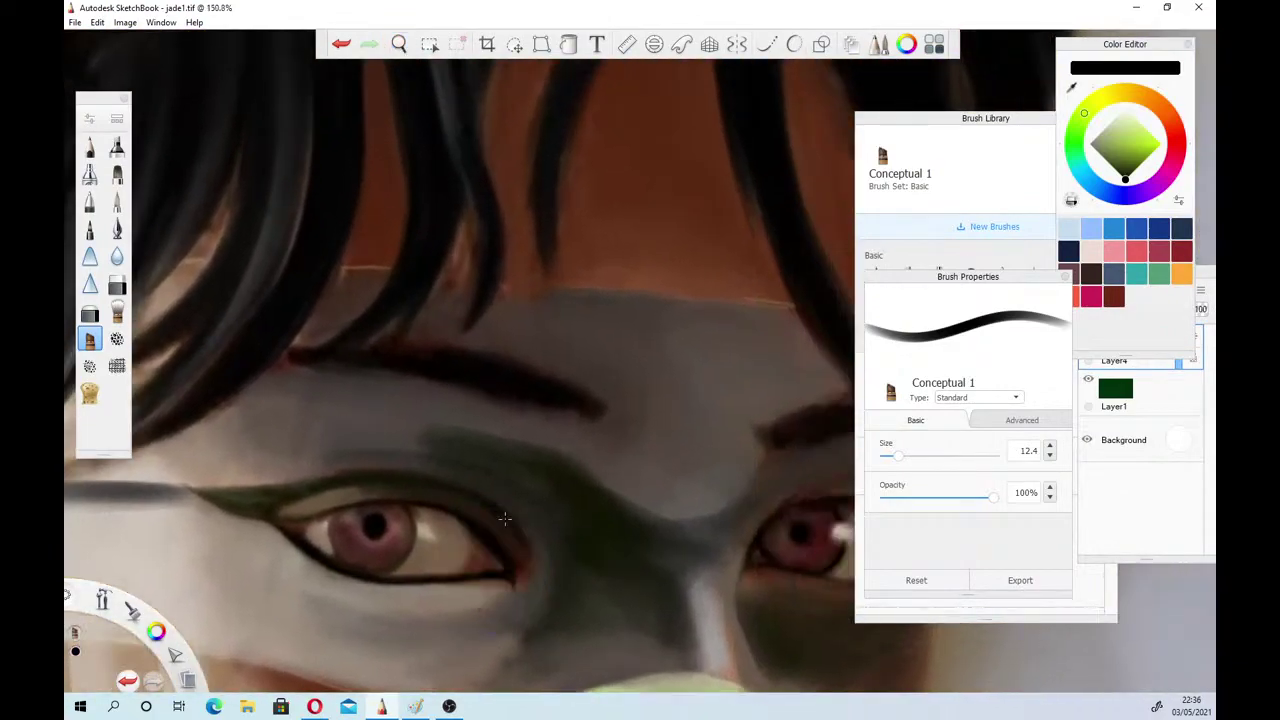
pyautogui.click(117, 313)
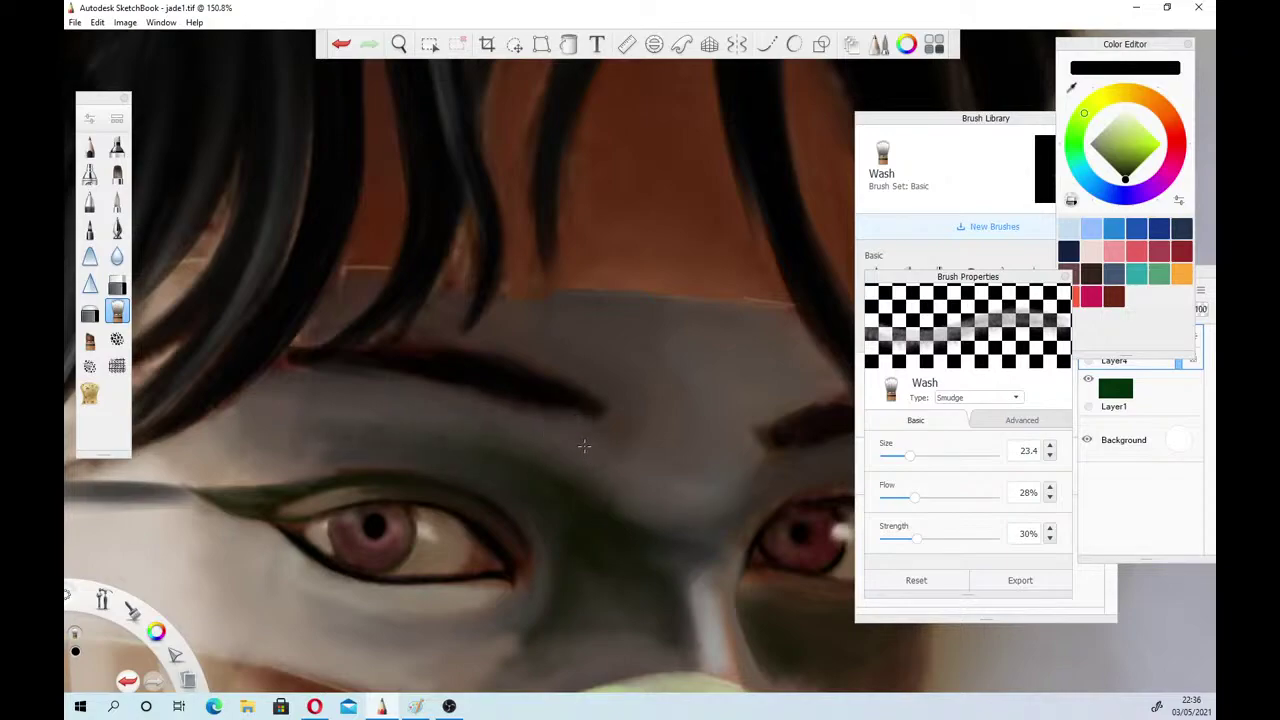
pyautogui.moveTo(908, 458); pyautogui.dragTo(901, 458)
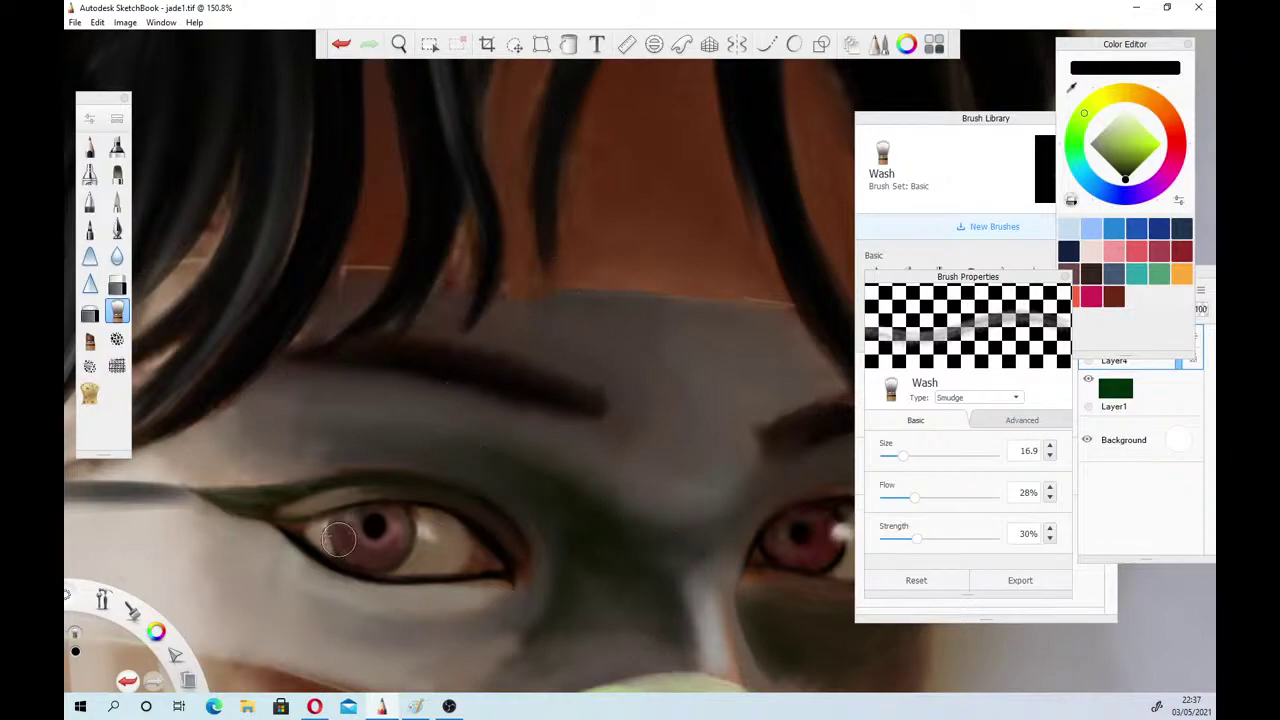
# Draw a light grey highlight along the lower lid rim of the masked woman's eye with the Pencil at size 14.0 and 63% opacity
pyautogui.click(399, 44)
pyautogui.moveTo(406, 580)
pyautogui.mouseDown()
pyautogui.moveTo(478, 582)
pyautogui.moveTo(426, 574)
pyautogui.moveTo(531, 525)
pyautogui.moveTo(546, 537)
pyautogui.moveTo(511, 486)
pyautogui.mouseUp()
pyautogui.click(569, 460)
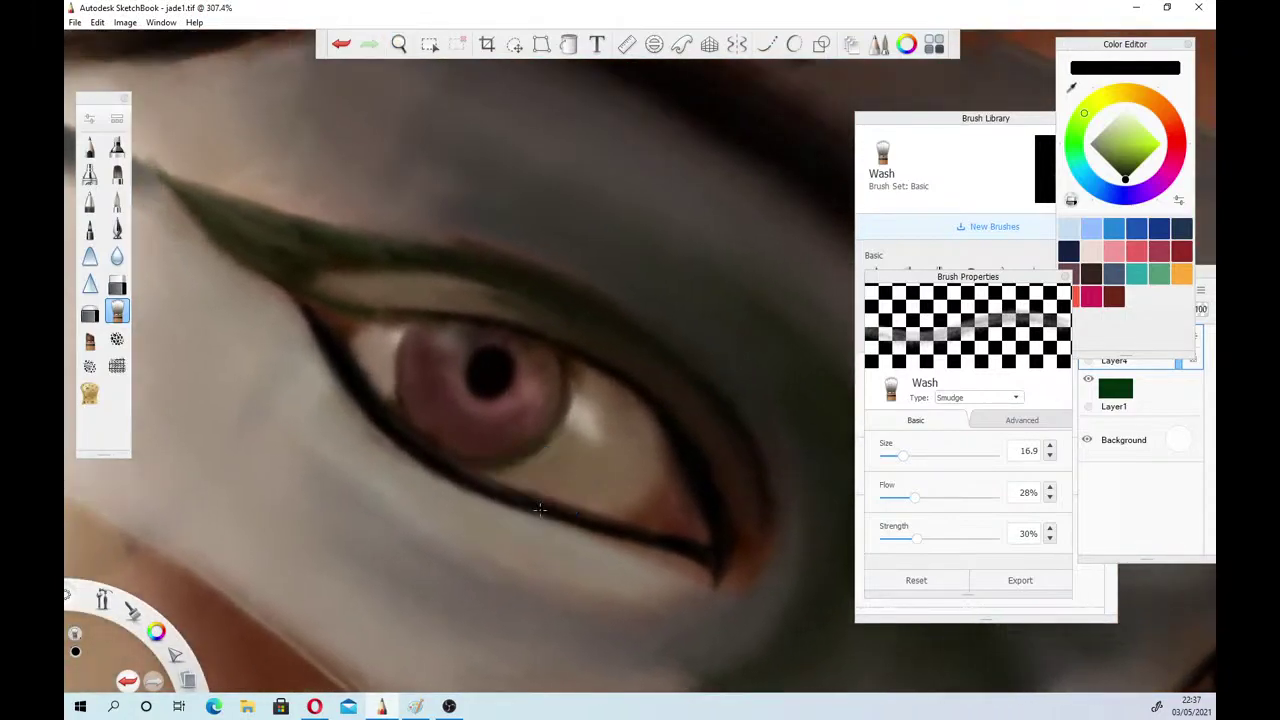
pyautogui.click(1071, 88)
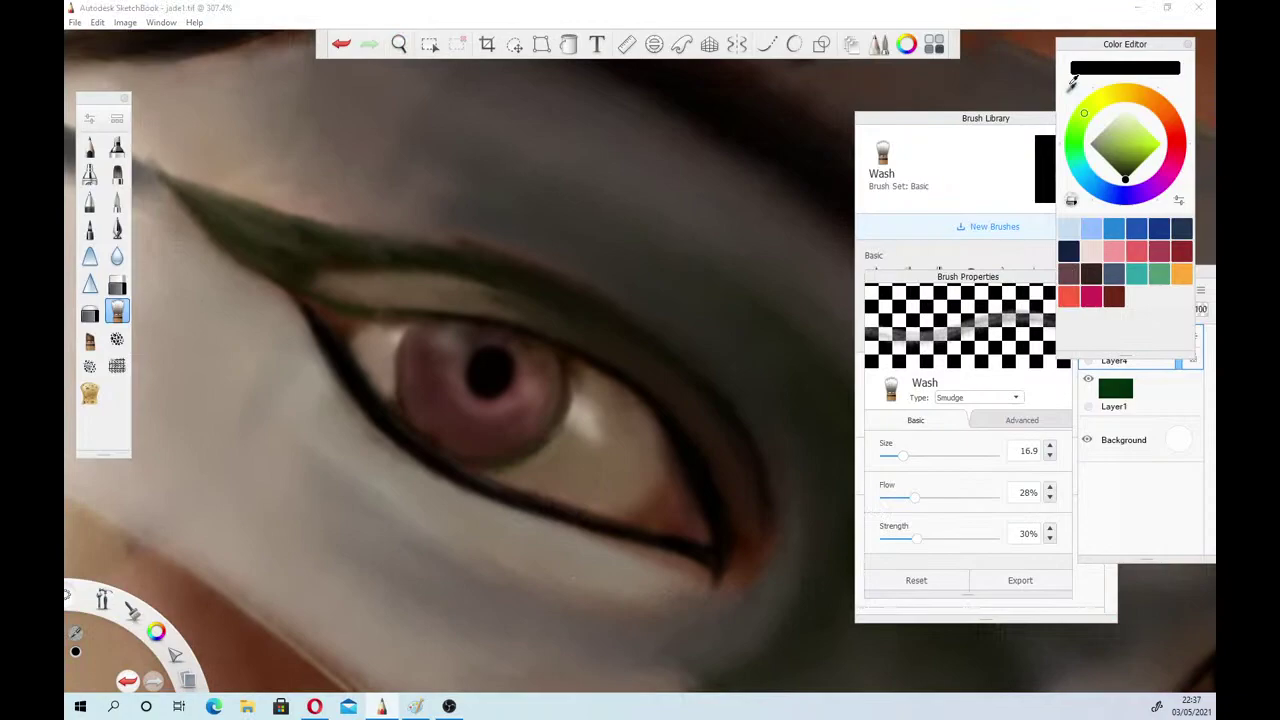
pyautogui.click(387, 345)
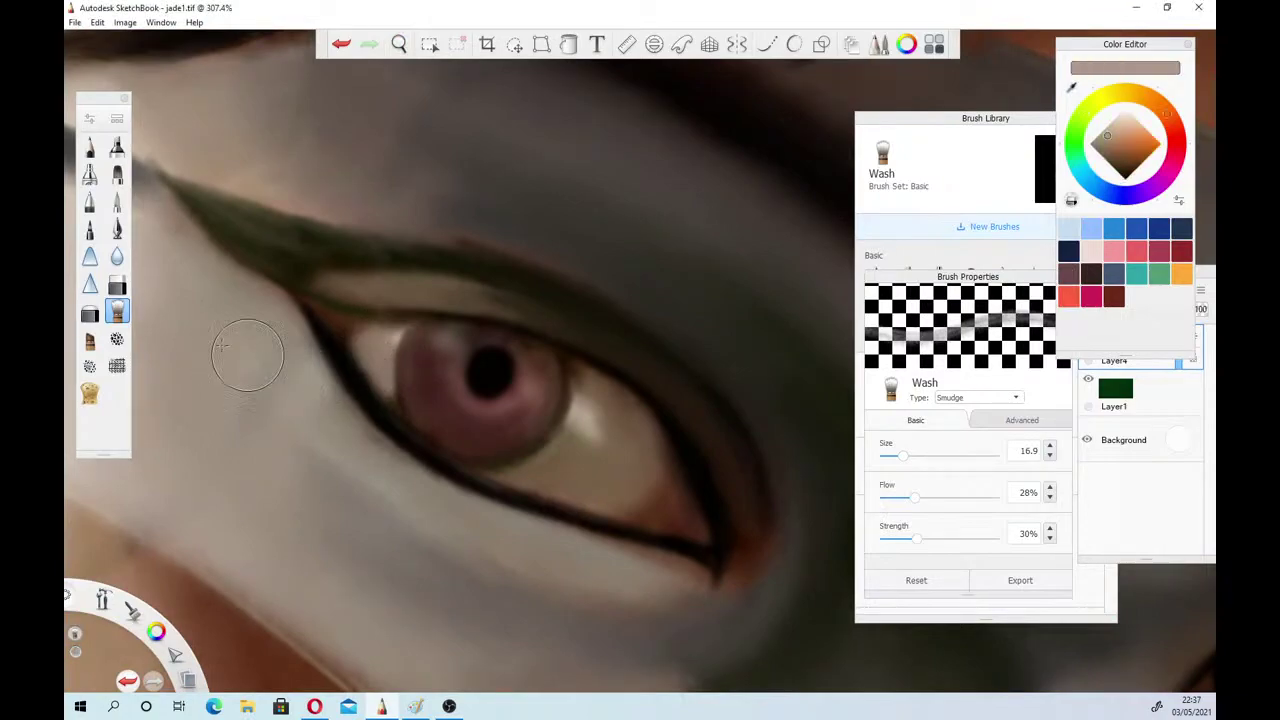
pyautogui.click(91, 148)
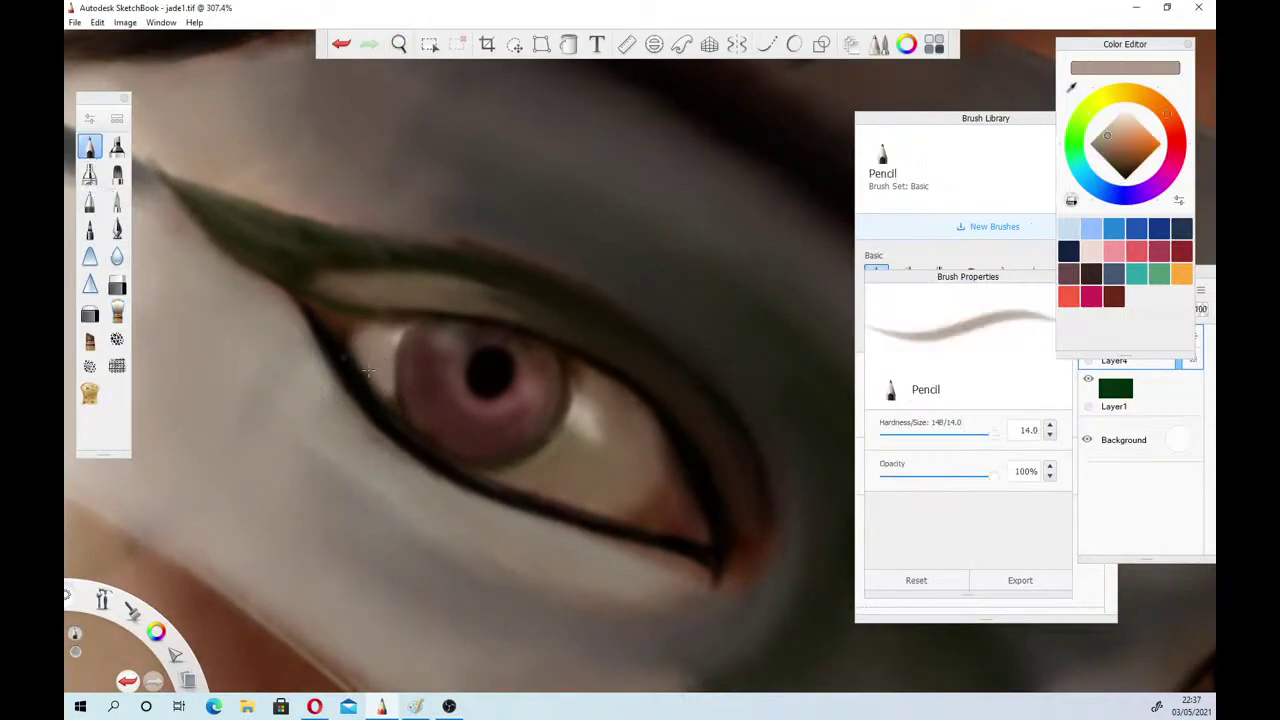
pyautogui.click(1110, 122)
pyautogui.moveTo(988, 477); pyautogui.dragTo(953, 476)
pyautogui.moveTo(350, 344); pyautogui.dragTo(398, 420)
pyautogui.moveTo(488, 478)
pyautogui.mouseDown()
pyautogui.moveTo(696, 542)
pyautogui.moveTo(562, 504)
pyautogui.mouseUp()
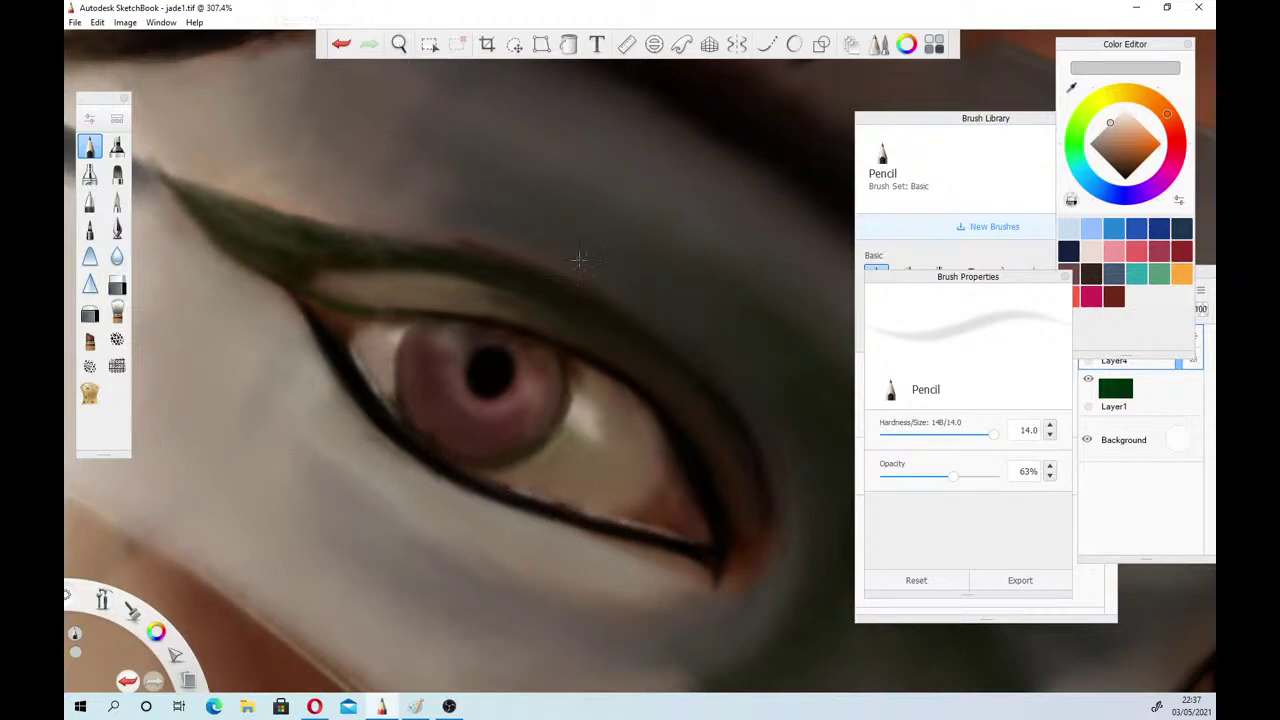
# Add a small light grey glint at the pupil's edge in the same eye with Conceptual 1 at size 9.2 and 40% opacity
pyautogui.click(90, 340)
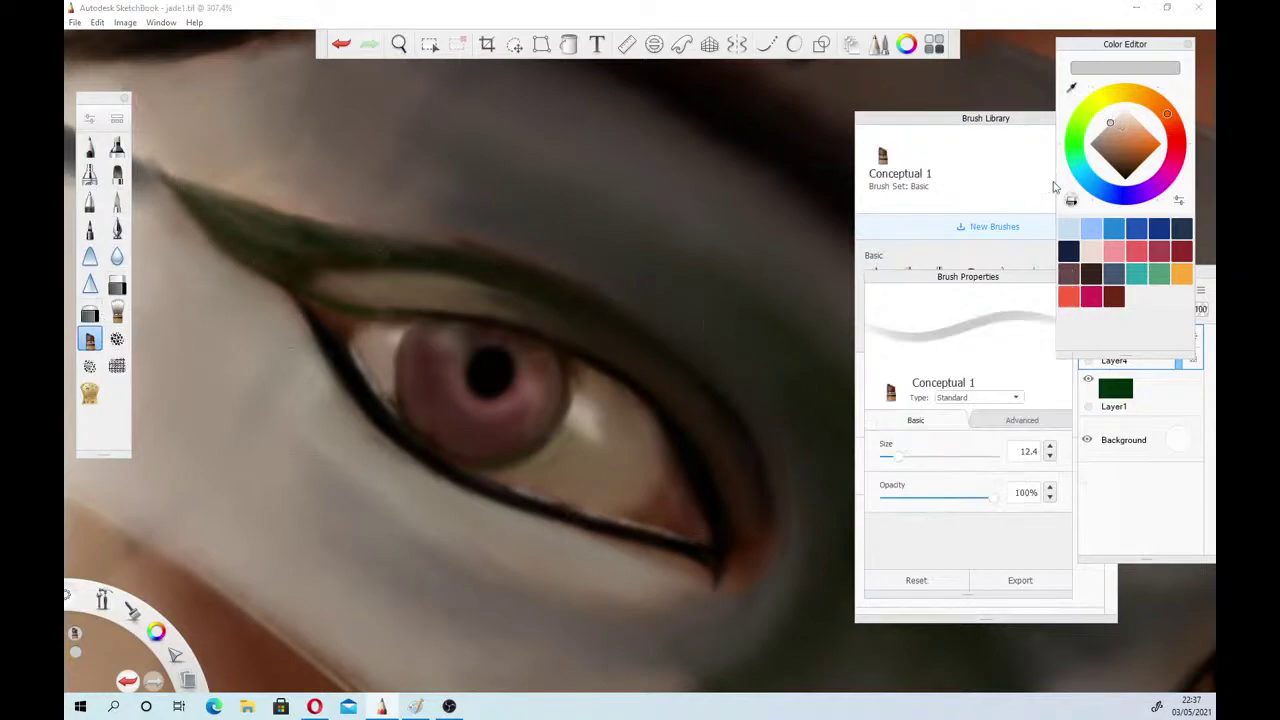
pyautogui.click(937, 497)
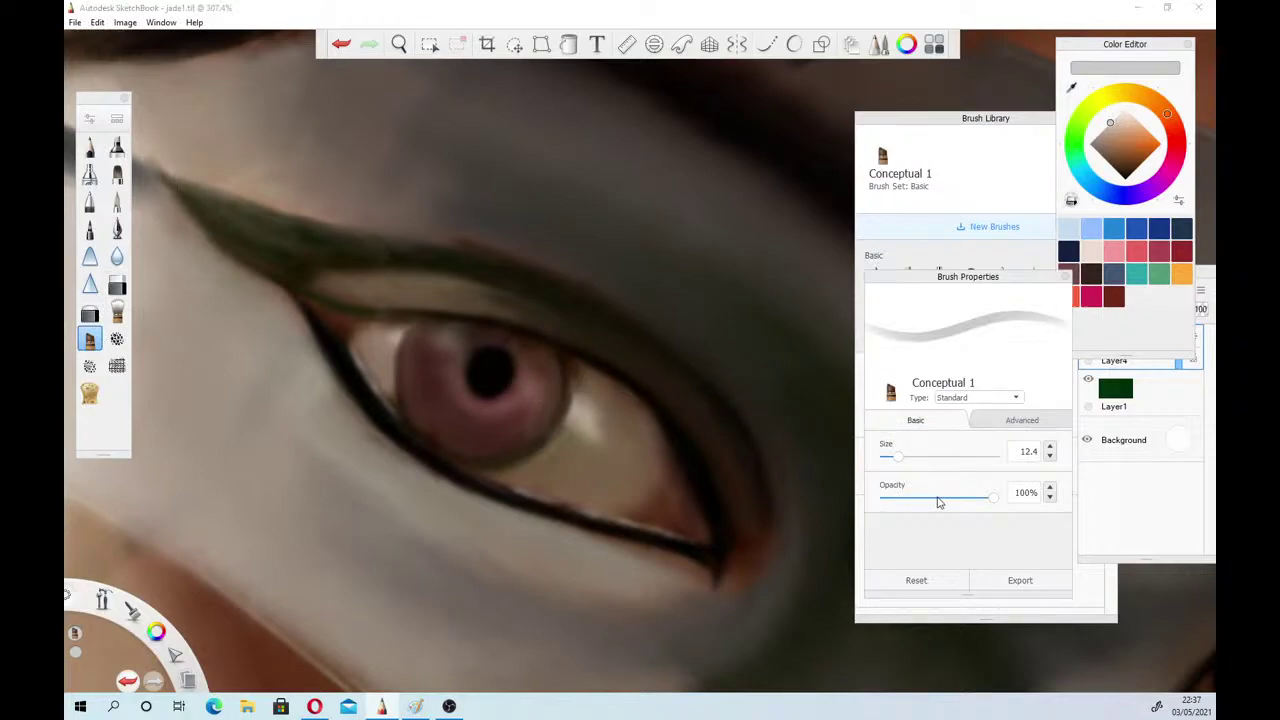
pyautogui.moveTo(893, 461); pyautogui.dragTo(886, 461)
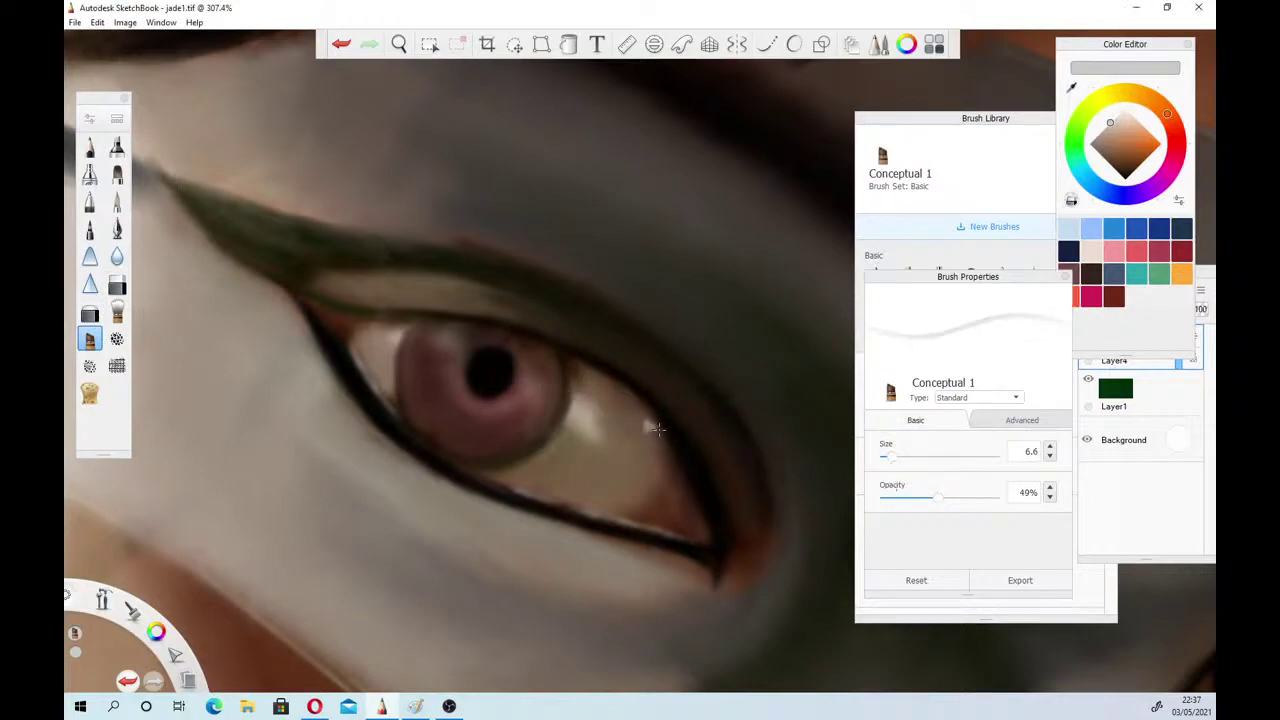
pyautogui.click(928, 497)
pyautogui.click(899, 456)
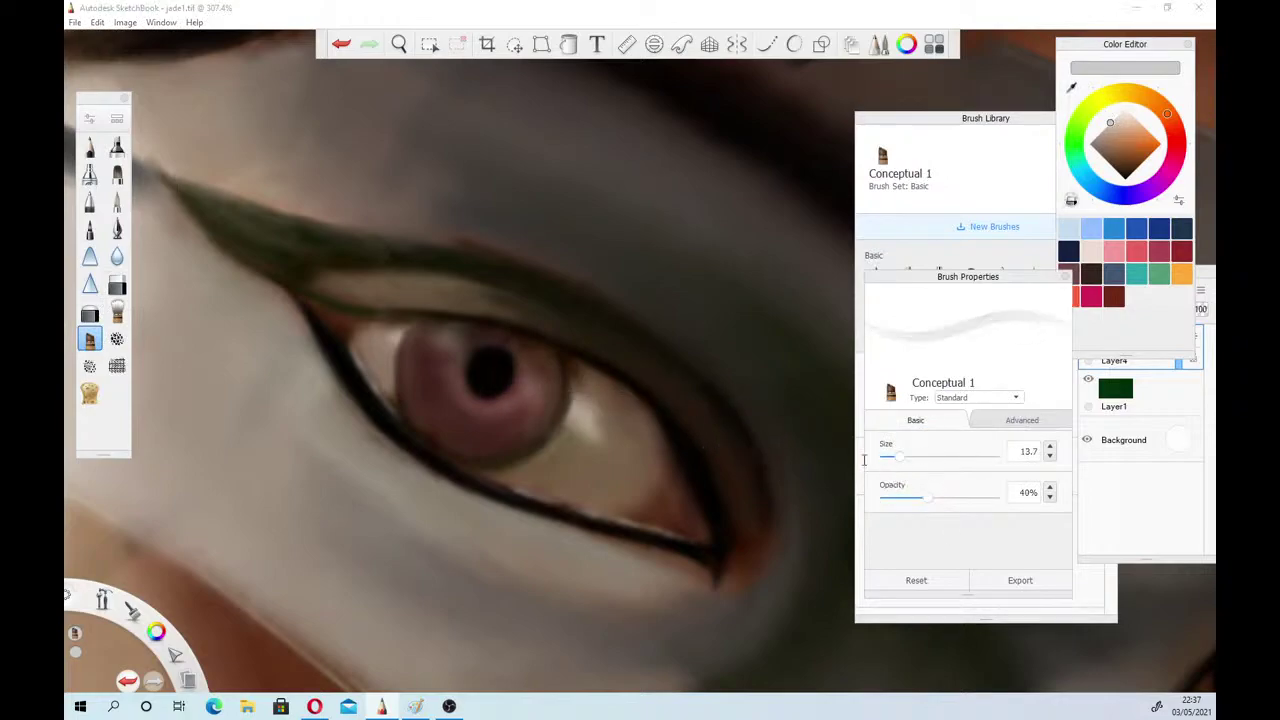
pyautogui.click(894, 457)
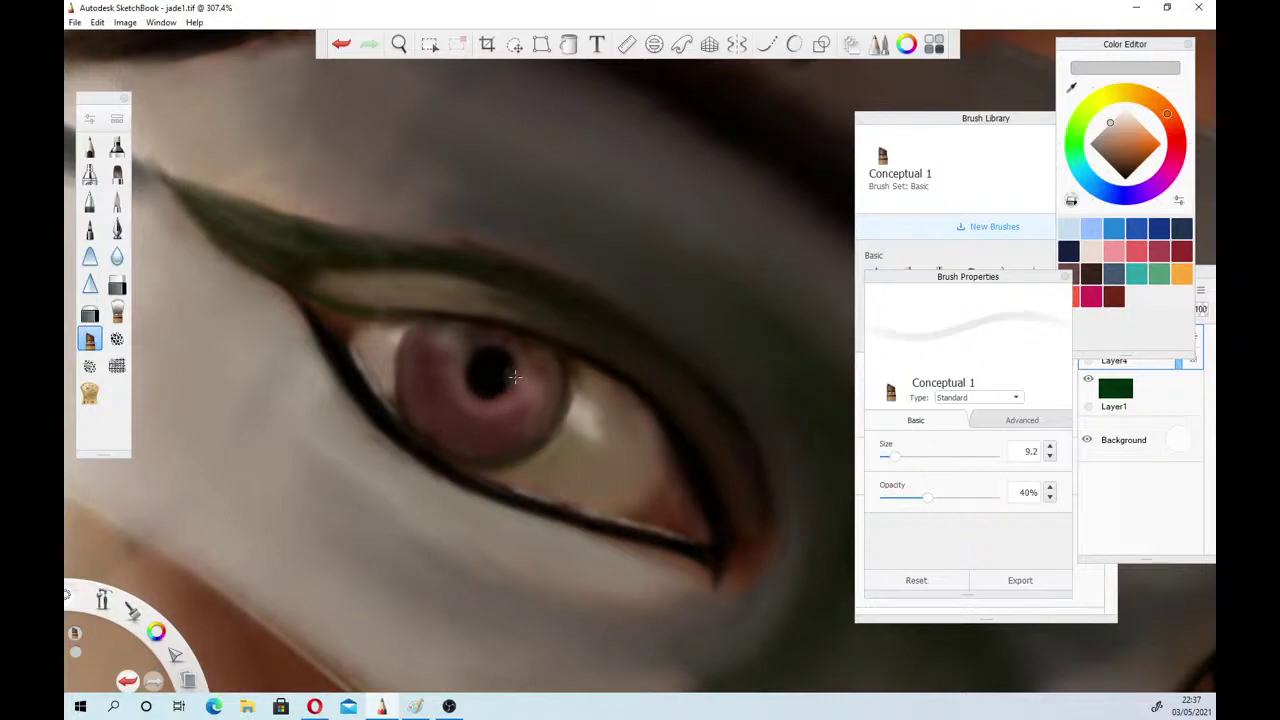
pyautogui.moveTo(515, 377); pyautogui.dragTo(519, 377)
# Paint over the upper edge of the grey face-paint band in sampled dark grey with the Paintbrush, using sizes 9.2 and 25.3 at 100% opacity
pyautogui.click(399, 44)
pyautogui.moveTo(428, 192); pyautogui.dragTo(444, 455)
pyautogui.moveTo(445, 391); pyautogui.dragTo(531, 437)
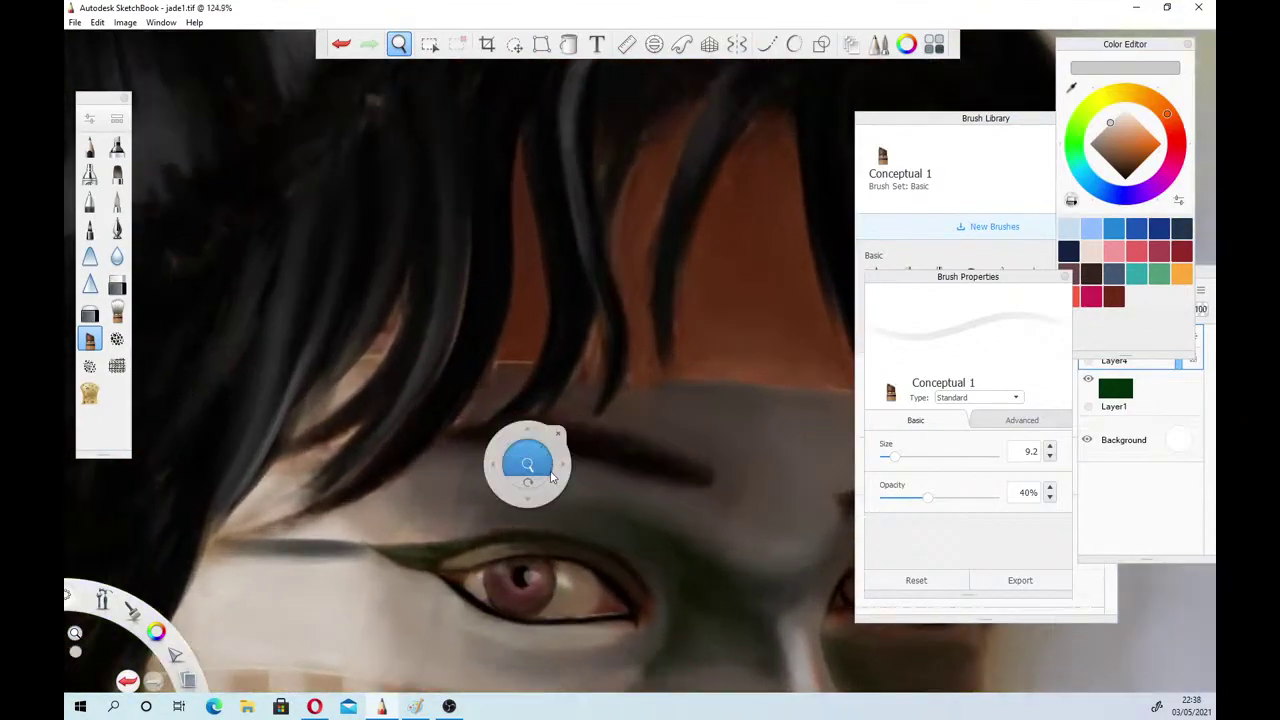
pyautogui.moveTo(528, 482); pyautogui.dragTo(515, 410)
pyautogui.click(546, 362)
pyautogui.click(1072, 88)
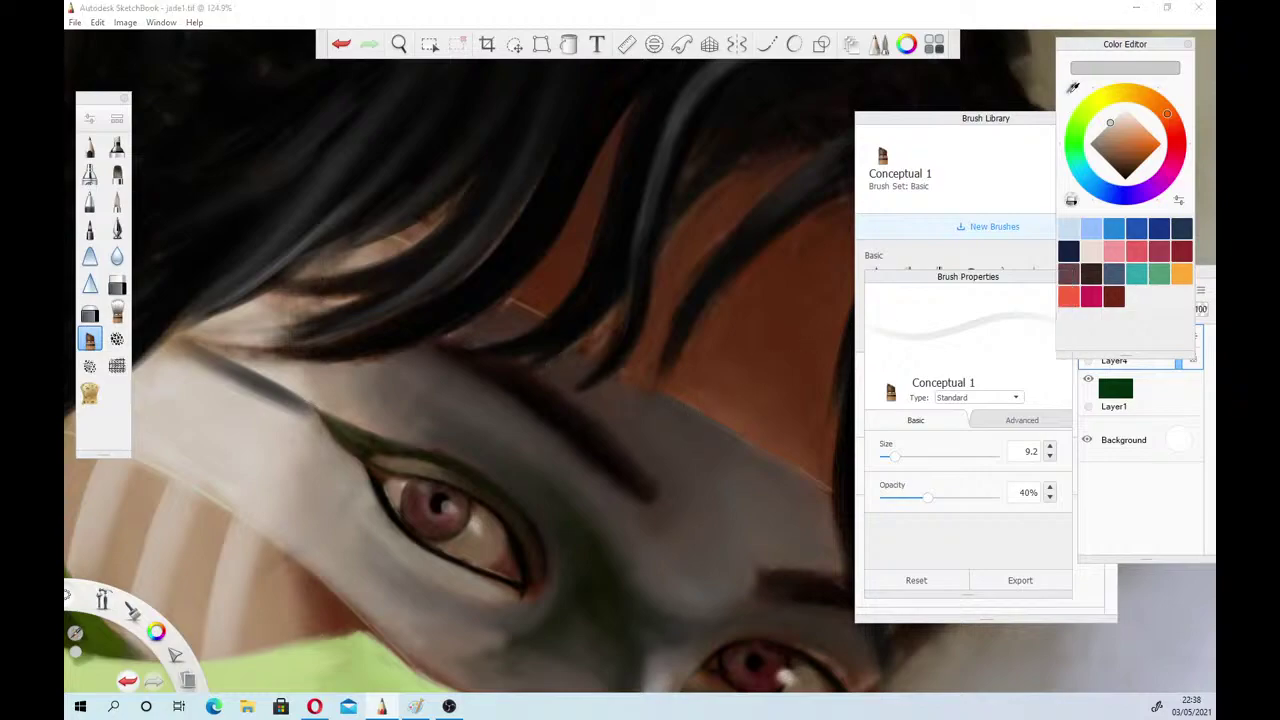
pyautogui.click(317, 376)
pyautogui.click(117, 203)
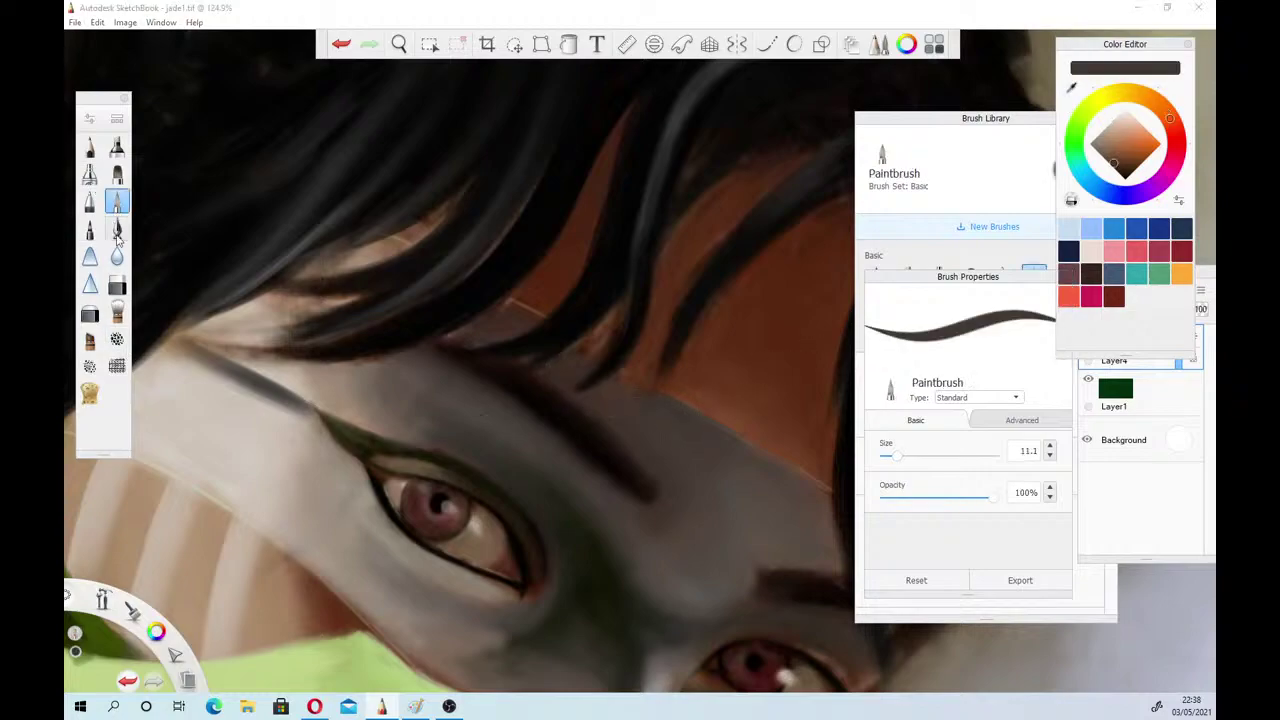
pyautogui.click(918, 497)
pyautogui.click(910, 457)
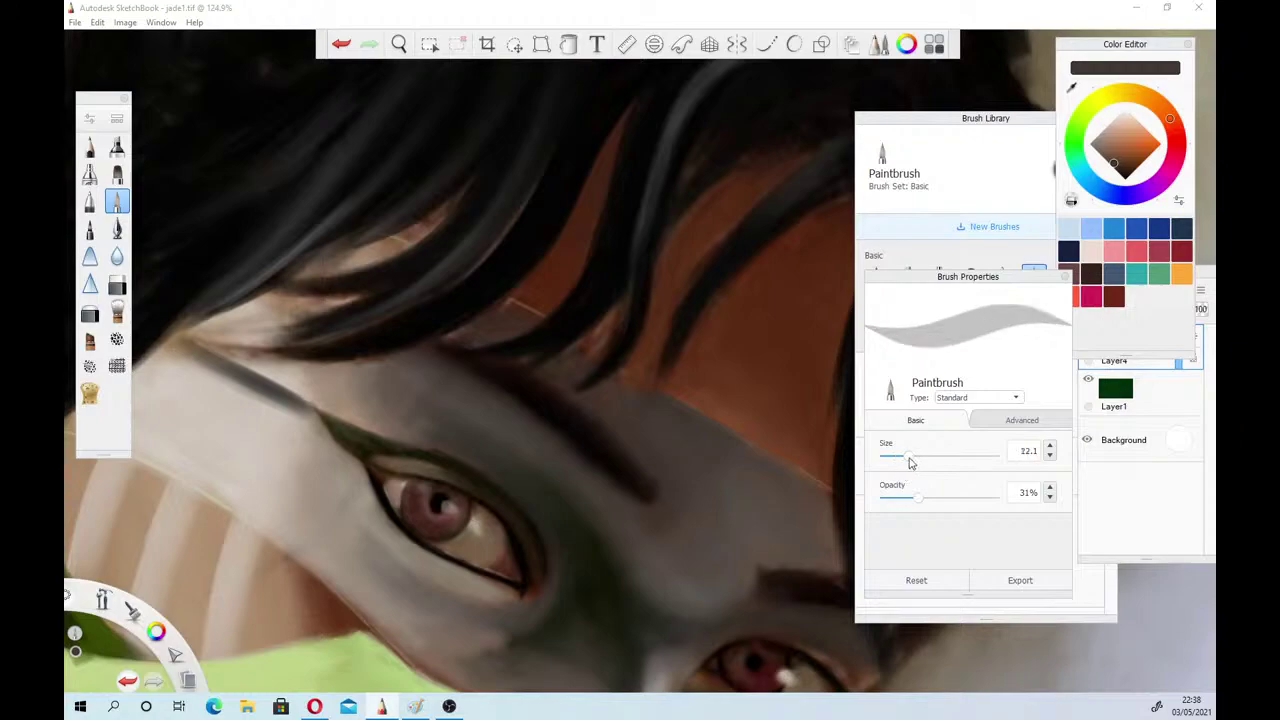
pyautogui.click(891, 457)
pyautogui.moveTo(916, 497); pyautogui.dragTo(932, 498)
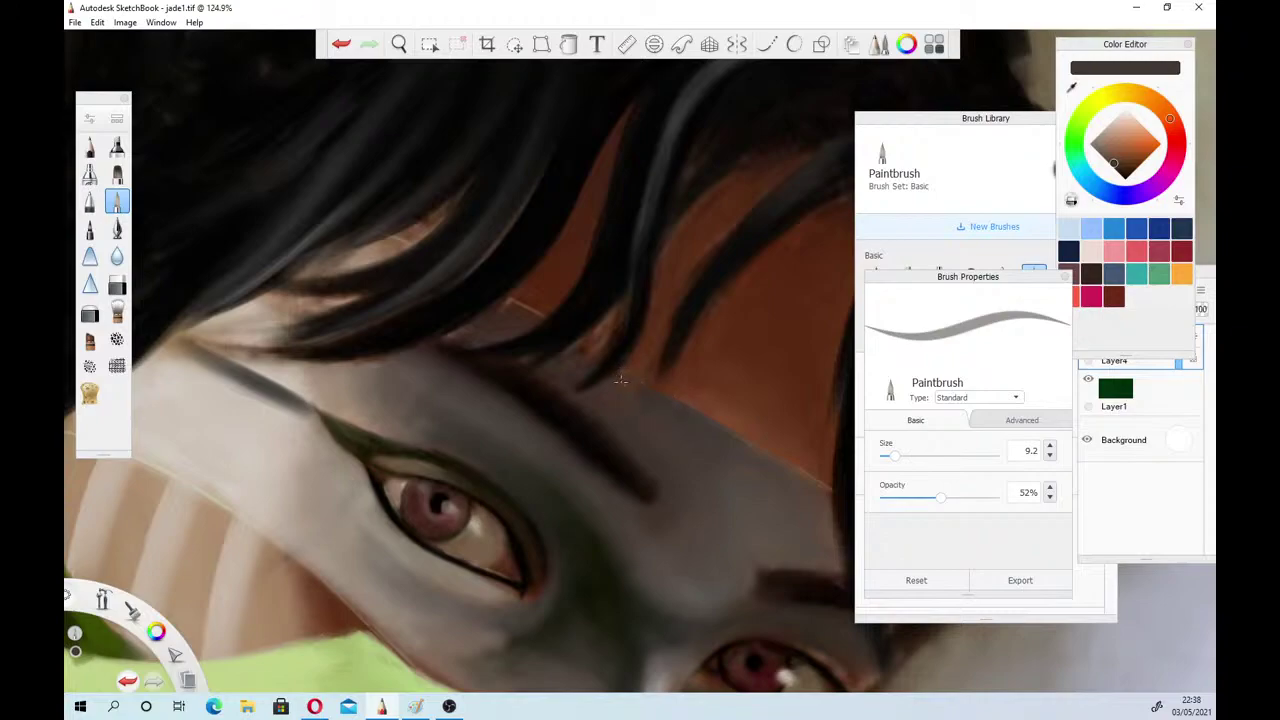
pyautogui.click(1089, 594)
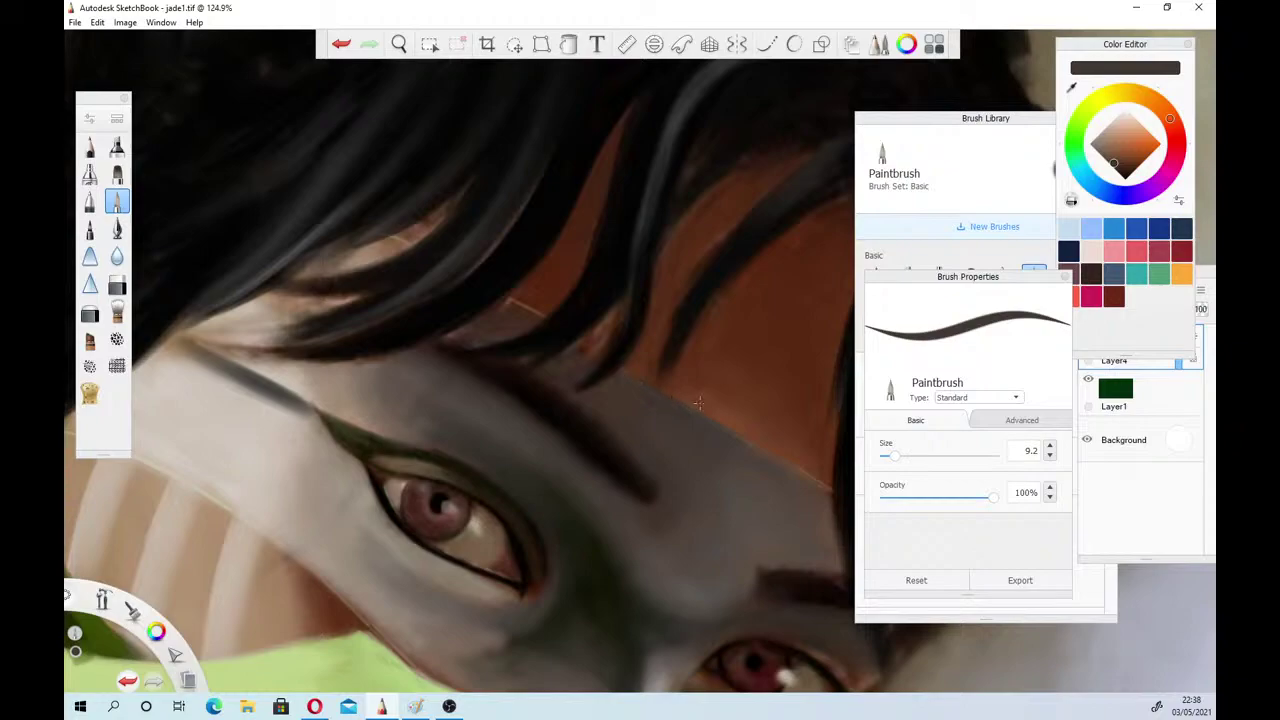
pyautogui.click(912, 457)
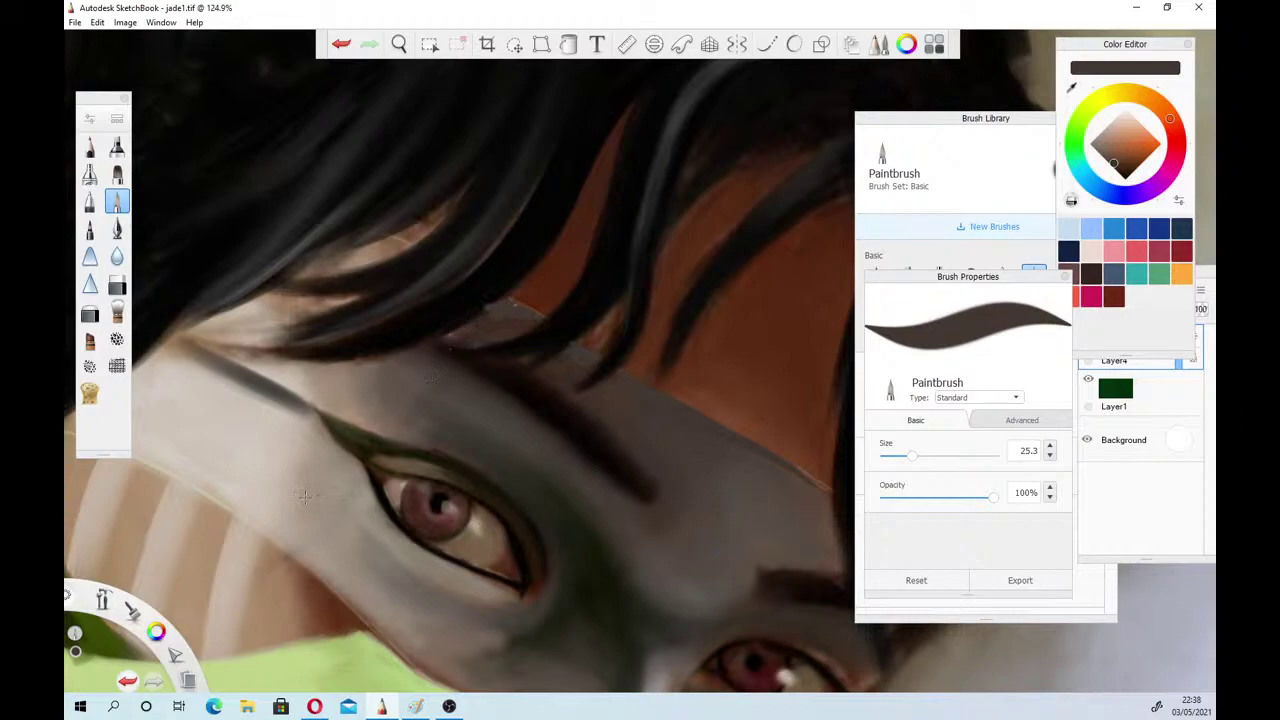
# Blend the upper edge of the grey band beneath the fringe with the Wash brush at sizes 16.9 and 8.5
pyautogui.click(117, 313)
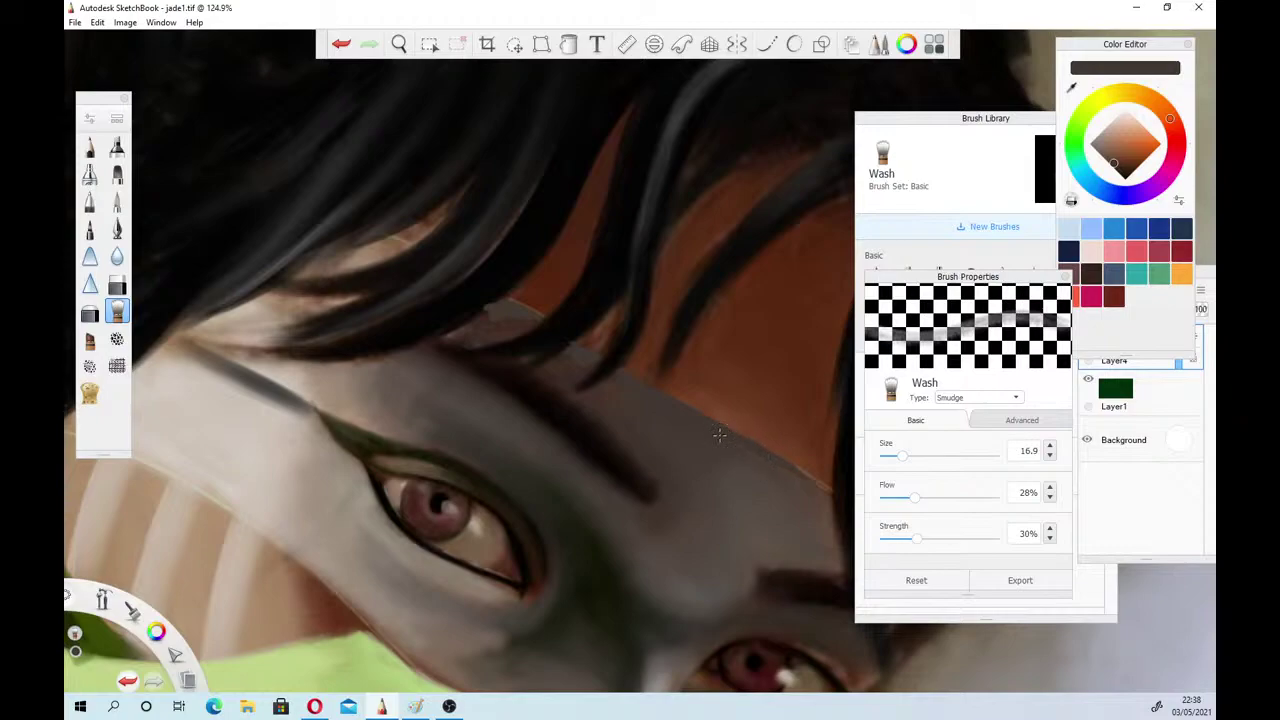
pyautogui.moveTo(902, 456); pyautogui.dragTo(893, 456)
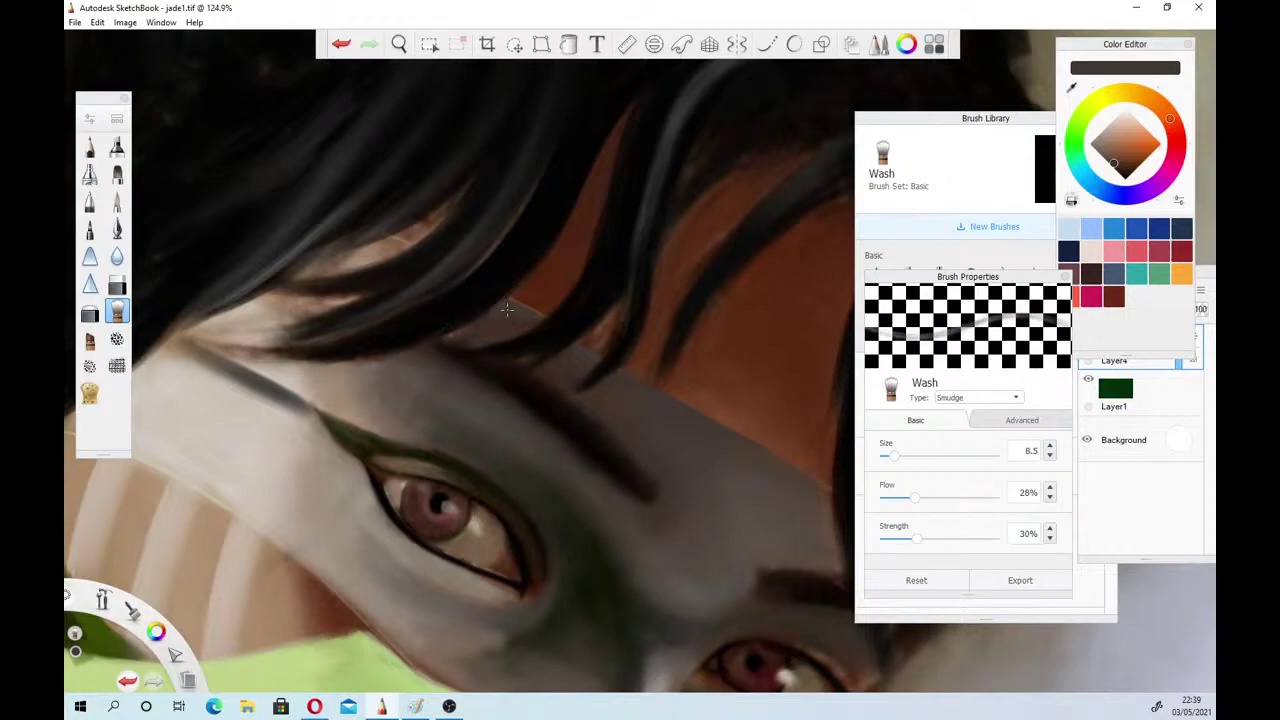
# Smooth the outer edge of the hooded figure's dark forearm guard with the Wash brush at size 8.5
pyautogui.click(398, 44)
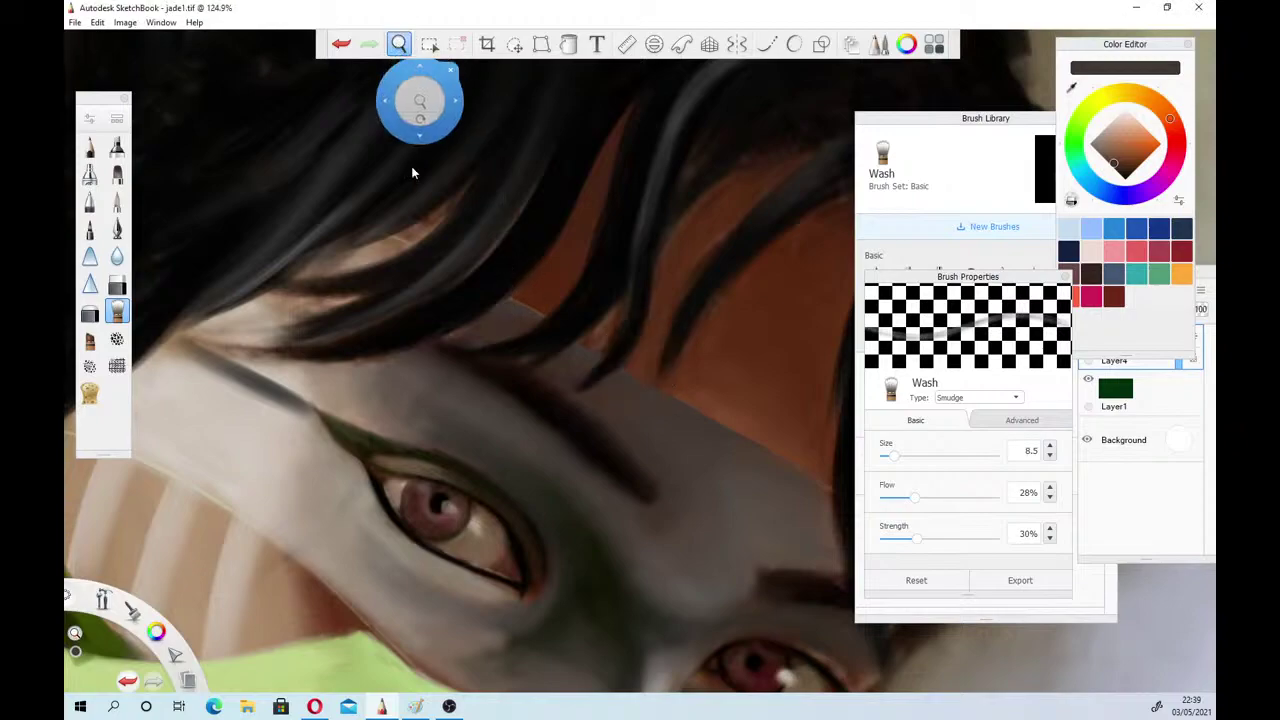
pyautogui.moveTo(457, 433); pyautogui.dragTo(581, 646)
pyautogui.moveTo(489, 530); pyautogui.dragTo(491, 565)
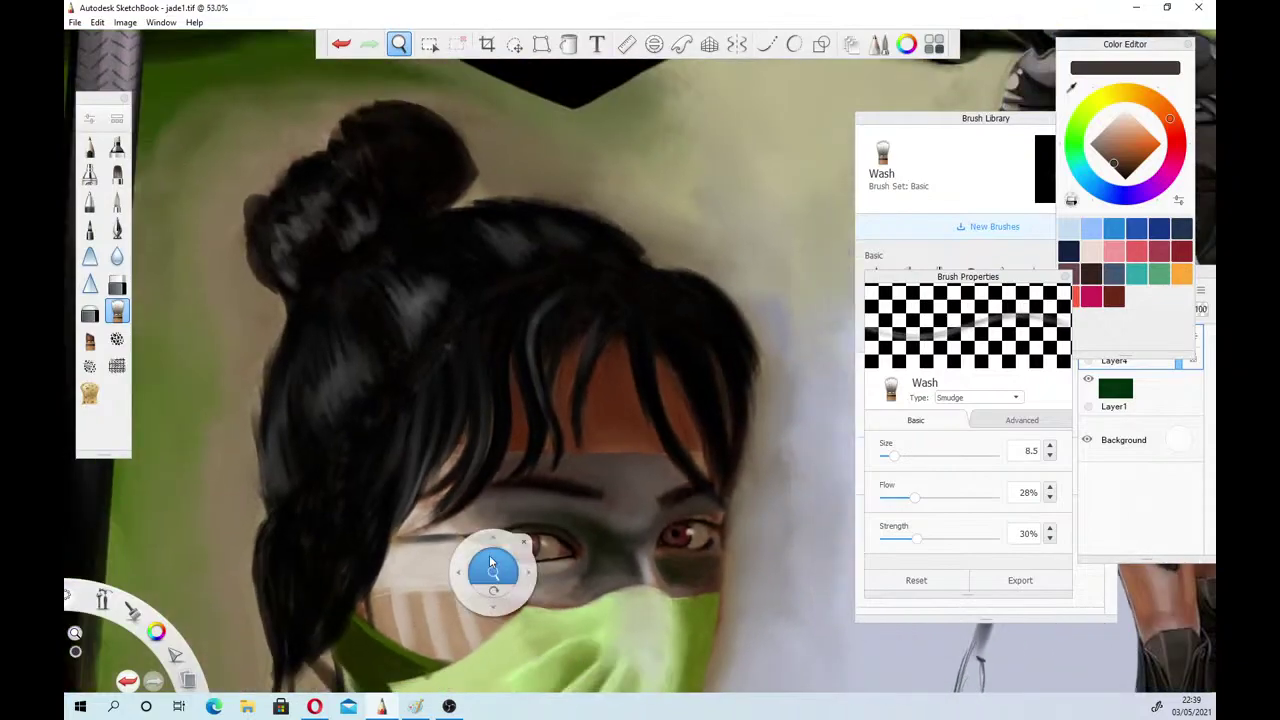
pyautogui.moveTo(747, 389); pyautogui.dragTo(312, 674)
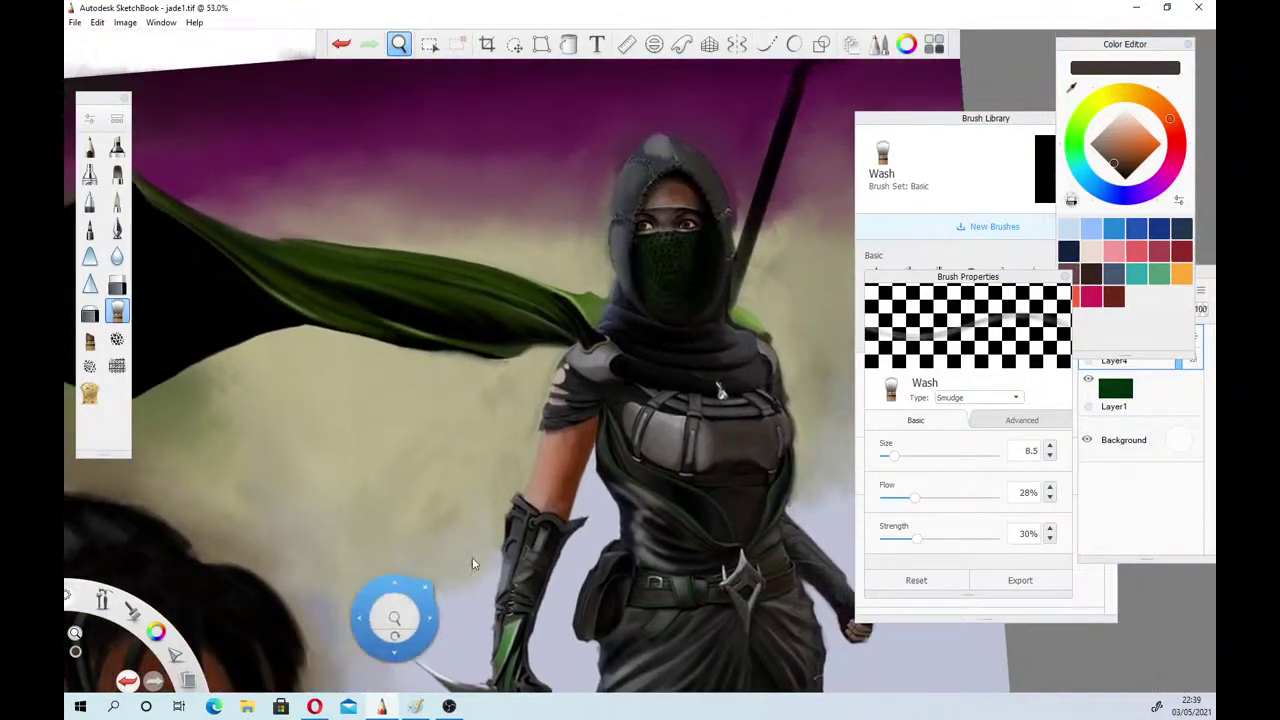
pyautogui.moveTo(607, 386); pyautogui.dragTo(658, 428)
pyautogui.moveTo(559, 558); pyautogui.dragTo(608, 212)
pyautogui.moveTo(538, 489); pyautogui.dragTo(545, 440)
pyautogui.click(586, 397)
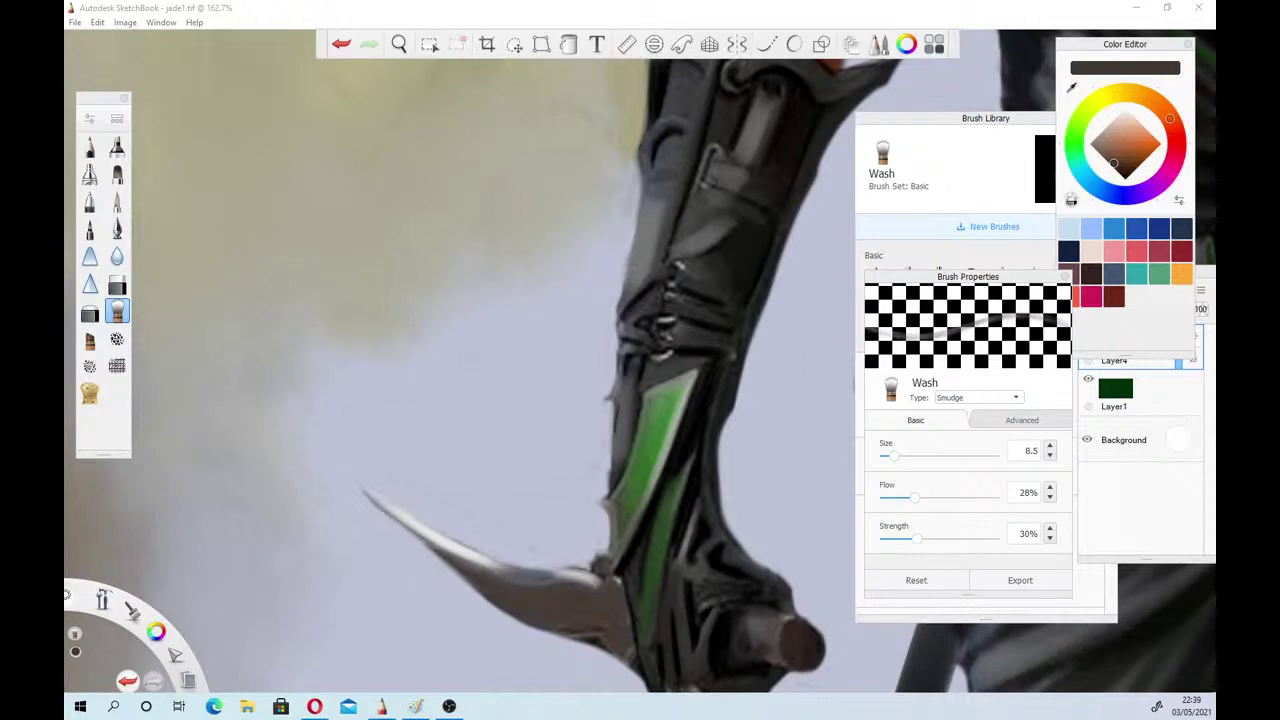
pyautogui.click(652, 212)
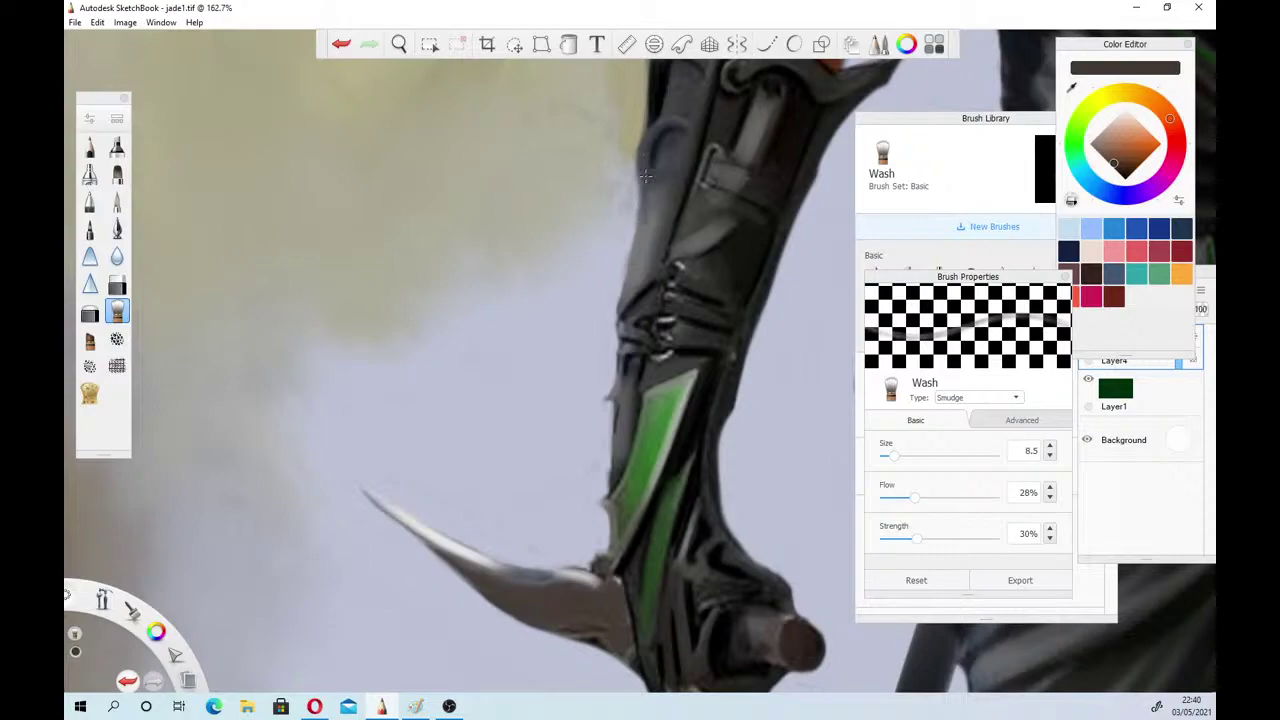
# Smooth the green inlay on the hooded figure's forearm guard above the curved blade with the Wash brush at size 8.5
pyautogui.click(399, 44)
pyautogui.moveTo(453, 206); pyautogui.dragTo(447, 322)
pyautogui.moveTo(467, 245); pyautogui.dragTo(479, 122)
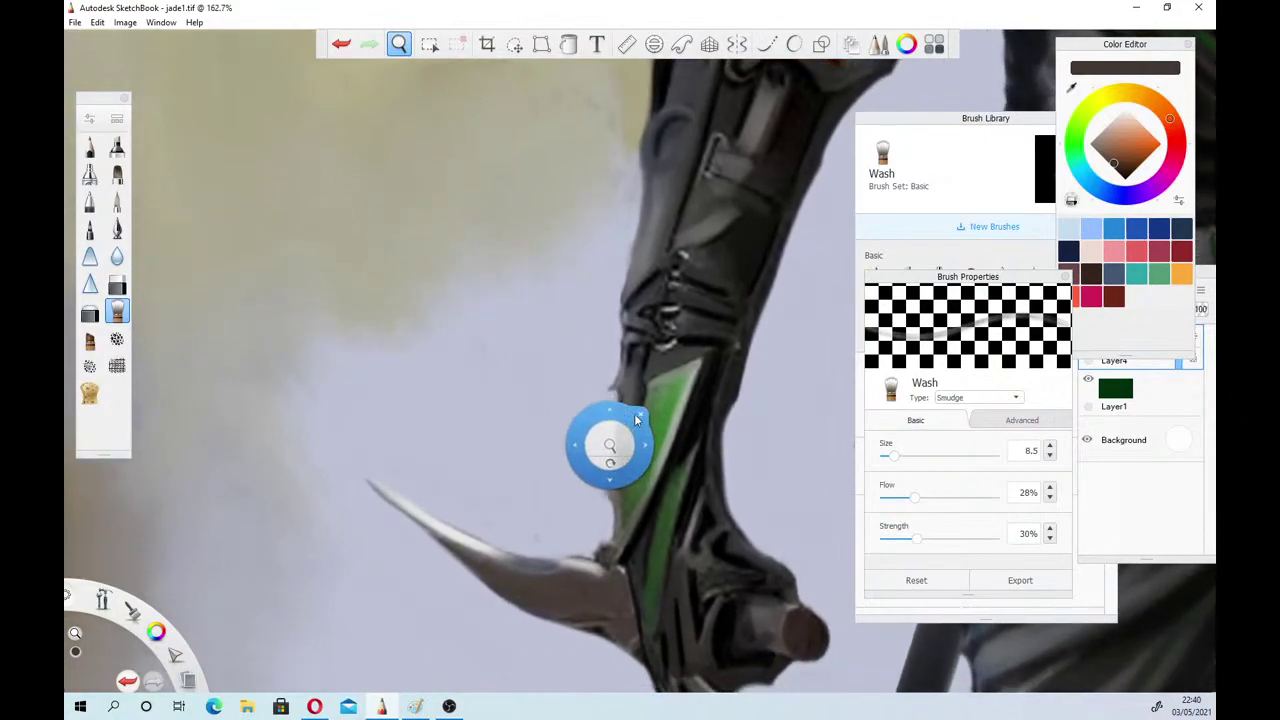
pyautogui.click(638, 413)
pyautogui.moveTo(671, 390)
pyautogui.mouseDown()
pyautogui.moveTo(675, 423)
pyautogui.moveTo(678, 397)
pyautogui.moveTo(651, 482)
pyautogui.mouseUp()
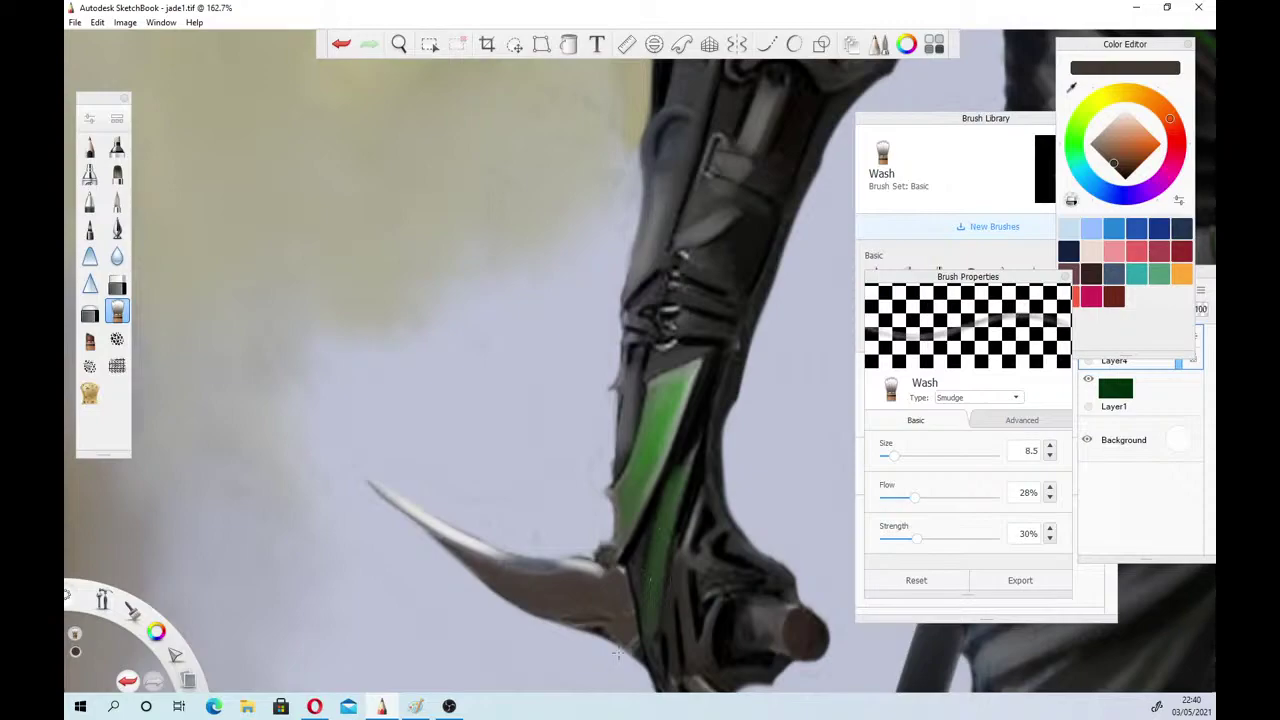
# Smooth the base and edges of the hooded figure's curved blade with the Wash brush at size 6.6
pyautogui.click(398, 44)
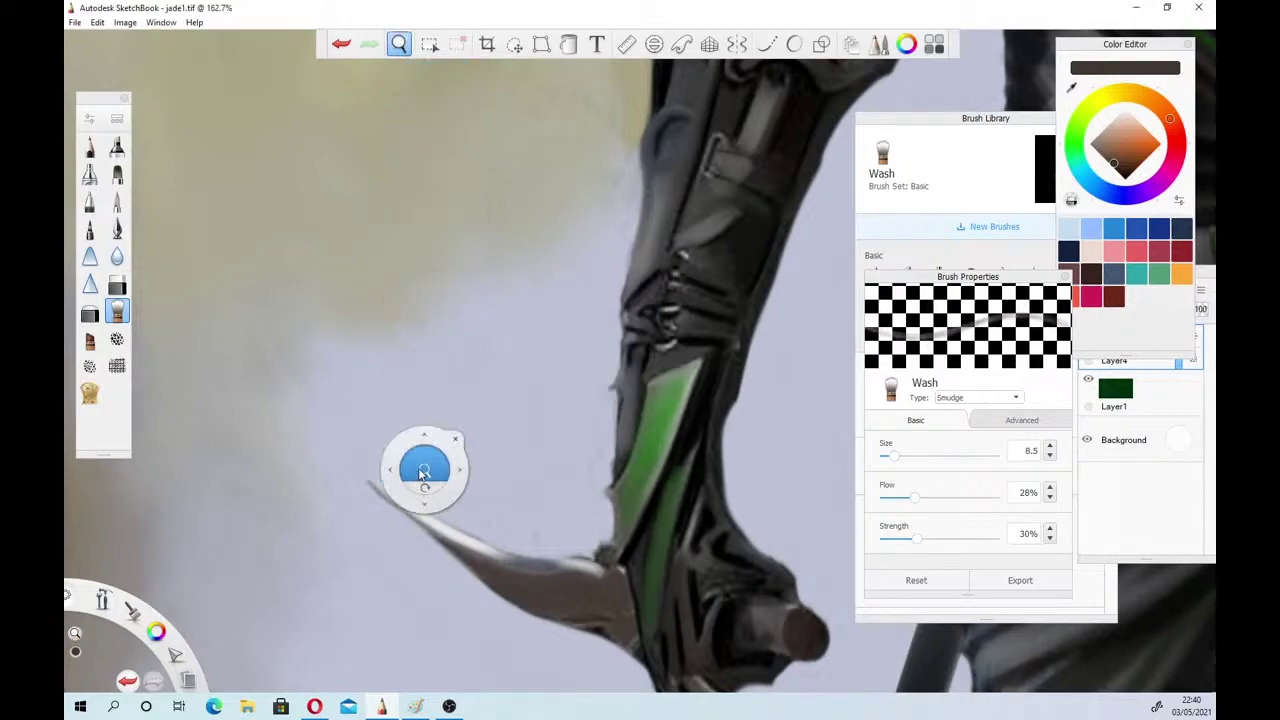
pyautogui.click(455, 438)
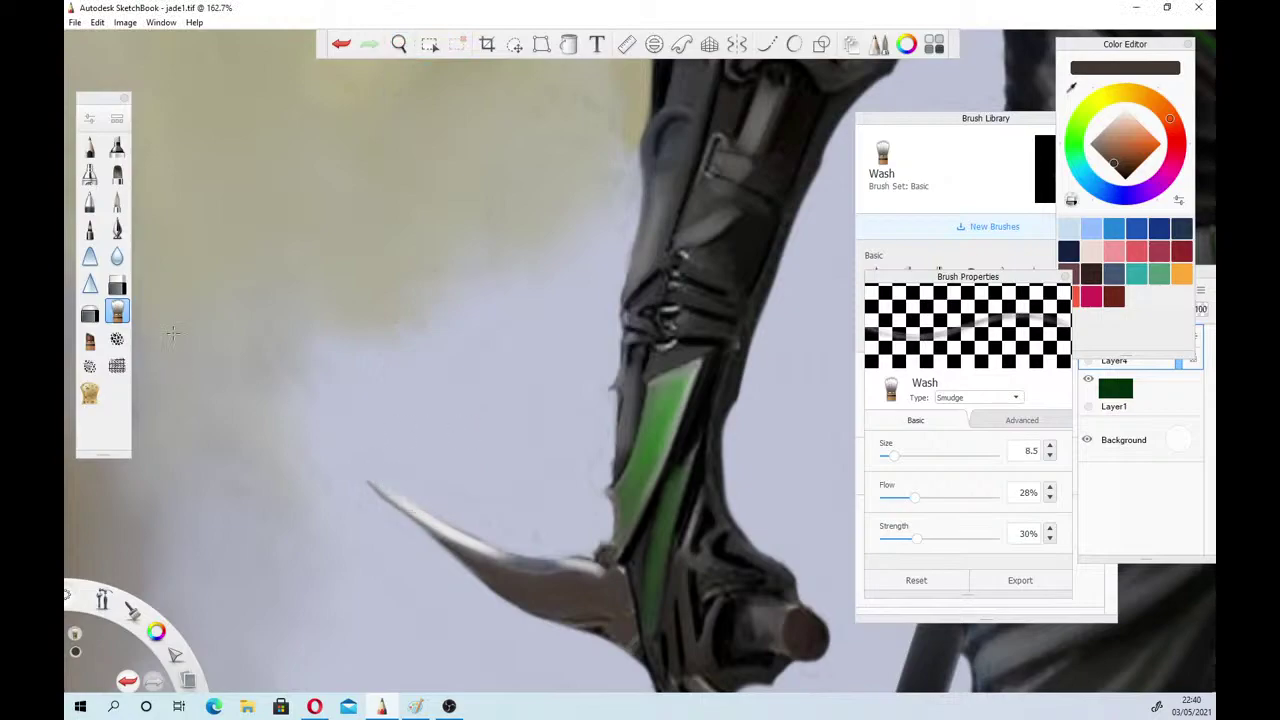
pyautogui.click(891, 457)
pyautogui.moveTo(609, 624); pyautogui.dragTo(612, 632)
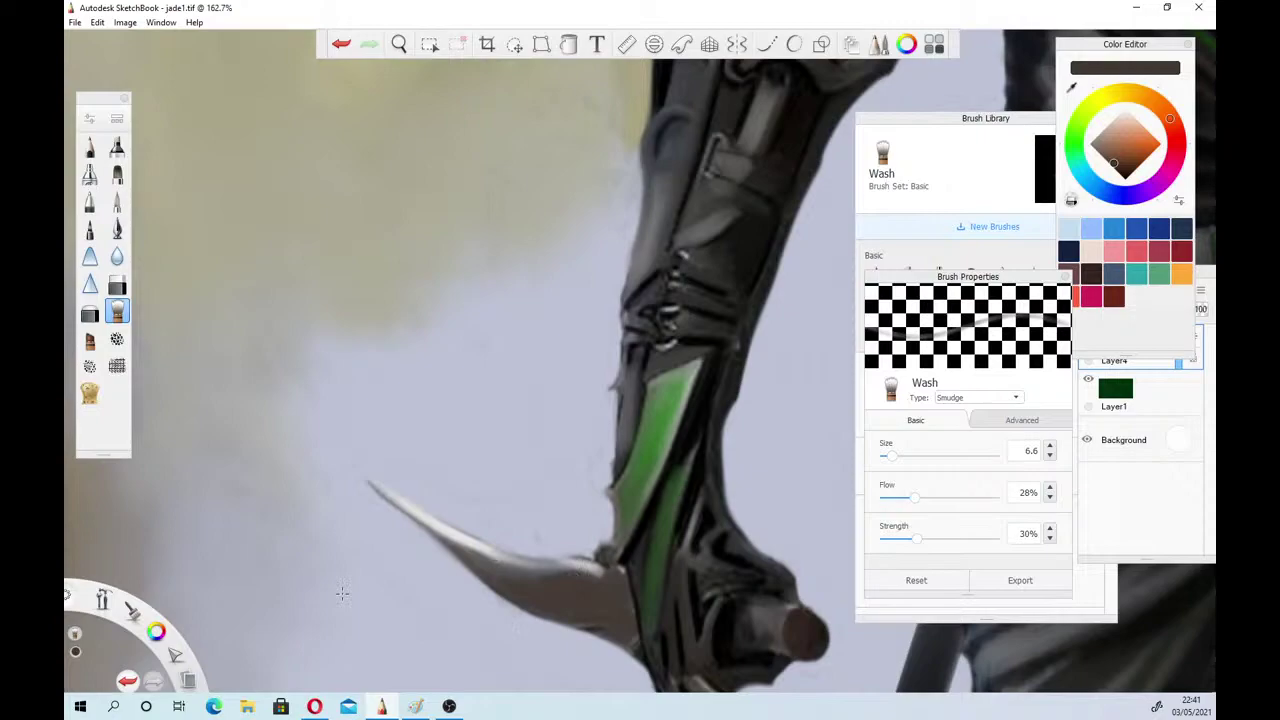
# Draw dark green edging along the hooded figure's belt pouch flap with the Pencil at size 14.0 and 100% opacity
pyautogui.click(398, 44)
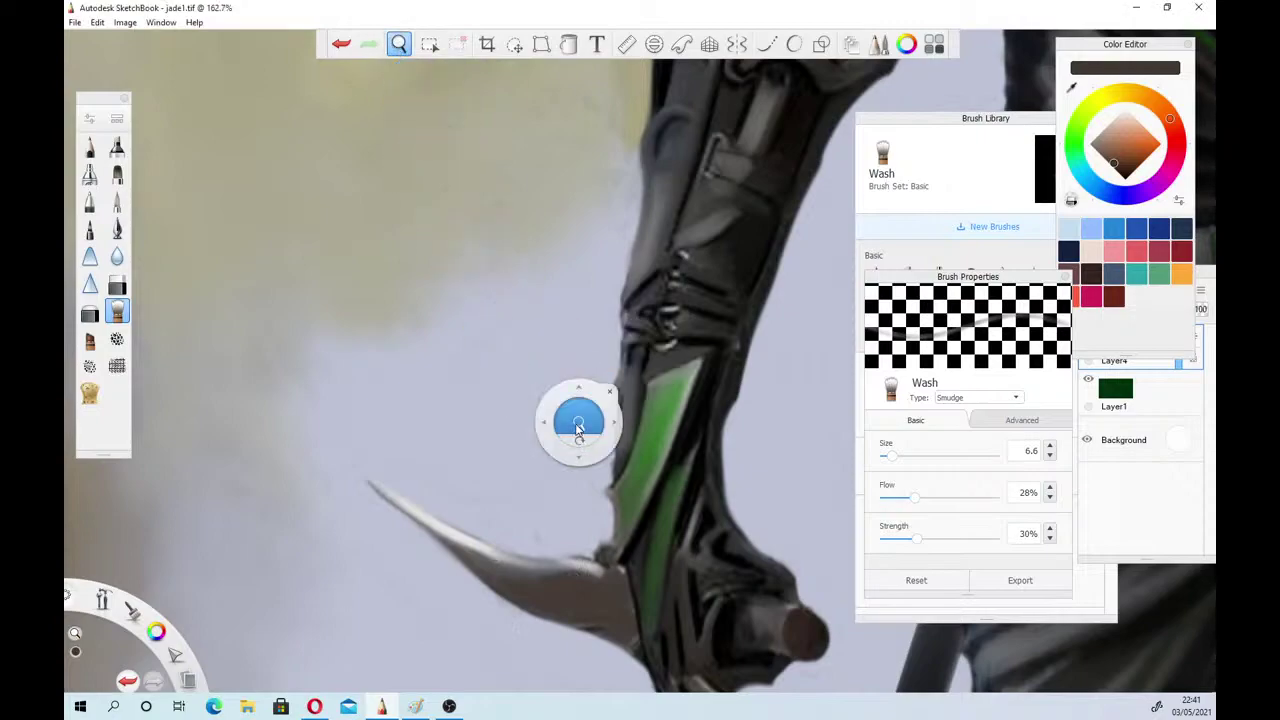
pyautogui.moveTo(551, 394); pyautogui.dragTo(526, 631)
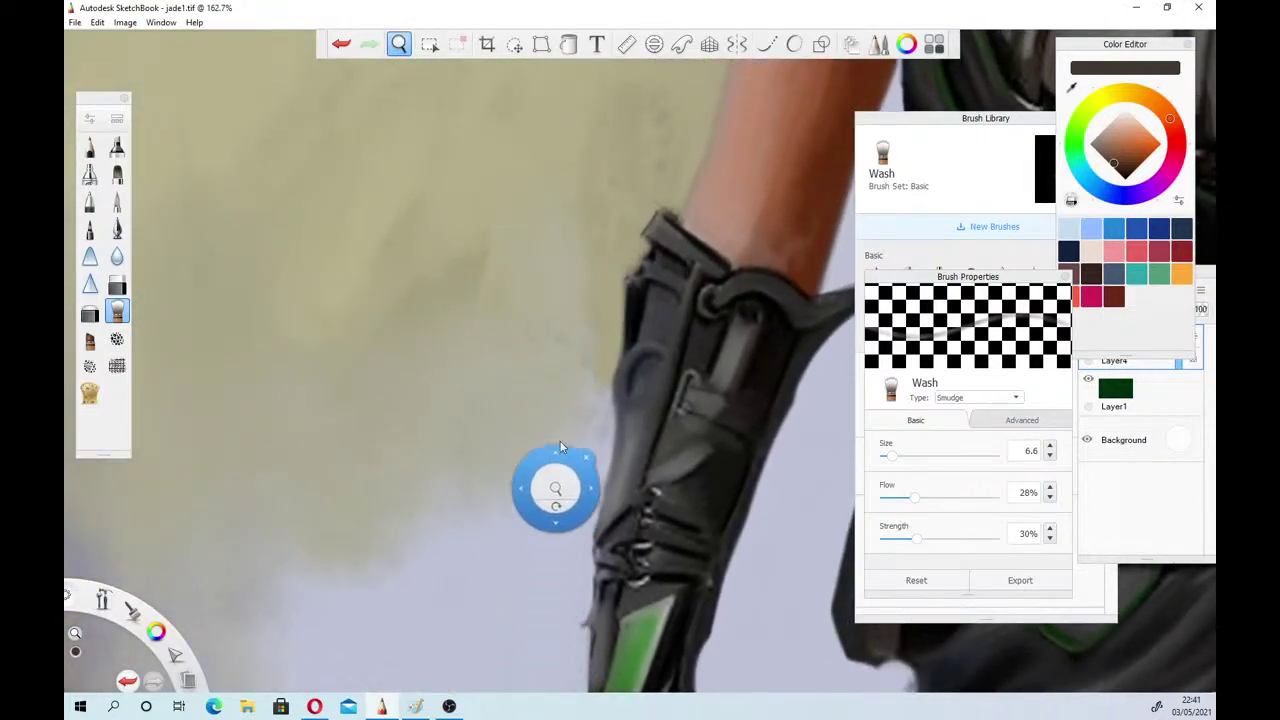
pyautogui.moveTo(553, 403); pyautogui.dragTo(352, 536)
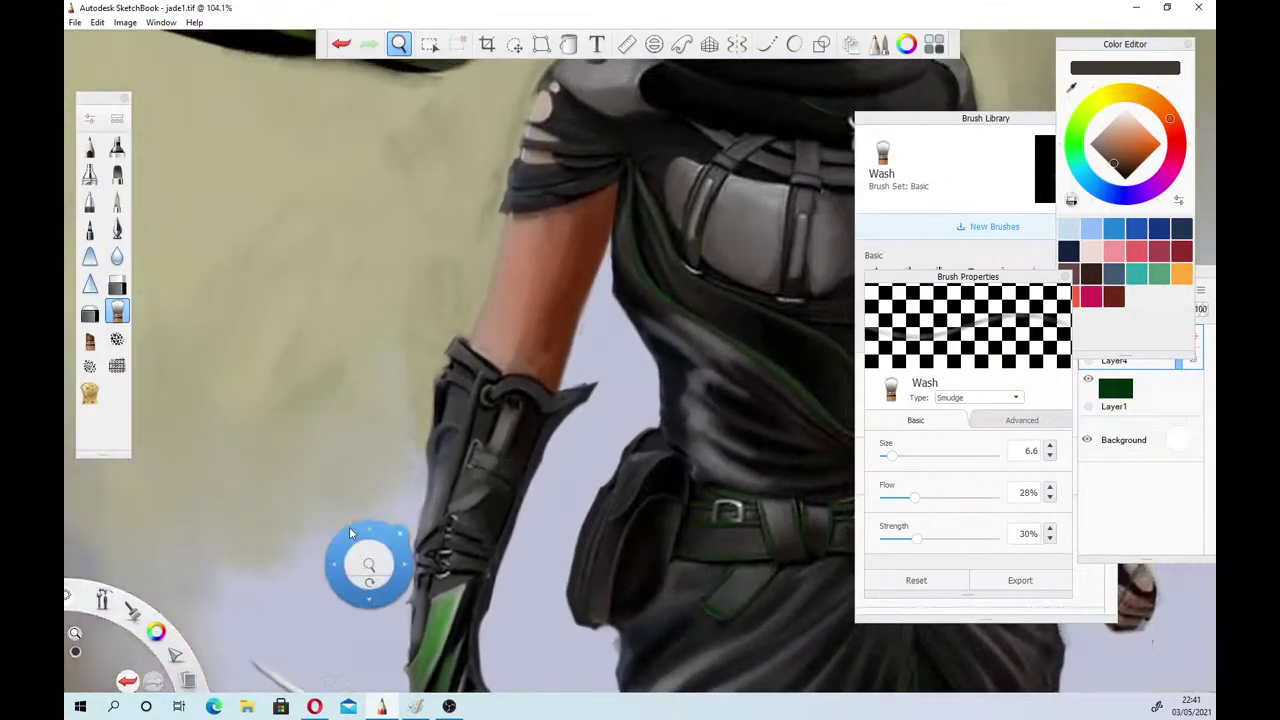
pyautogui.moveTo(600, 495); pyautogui.dragTo(606, 487)
pyautogui.press('space')
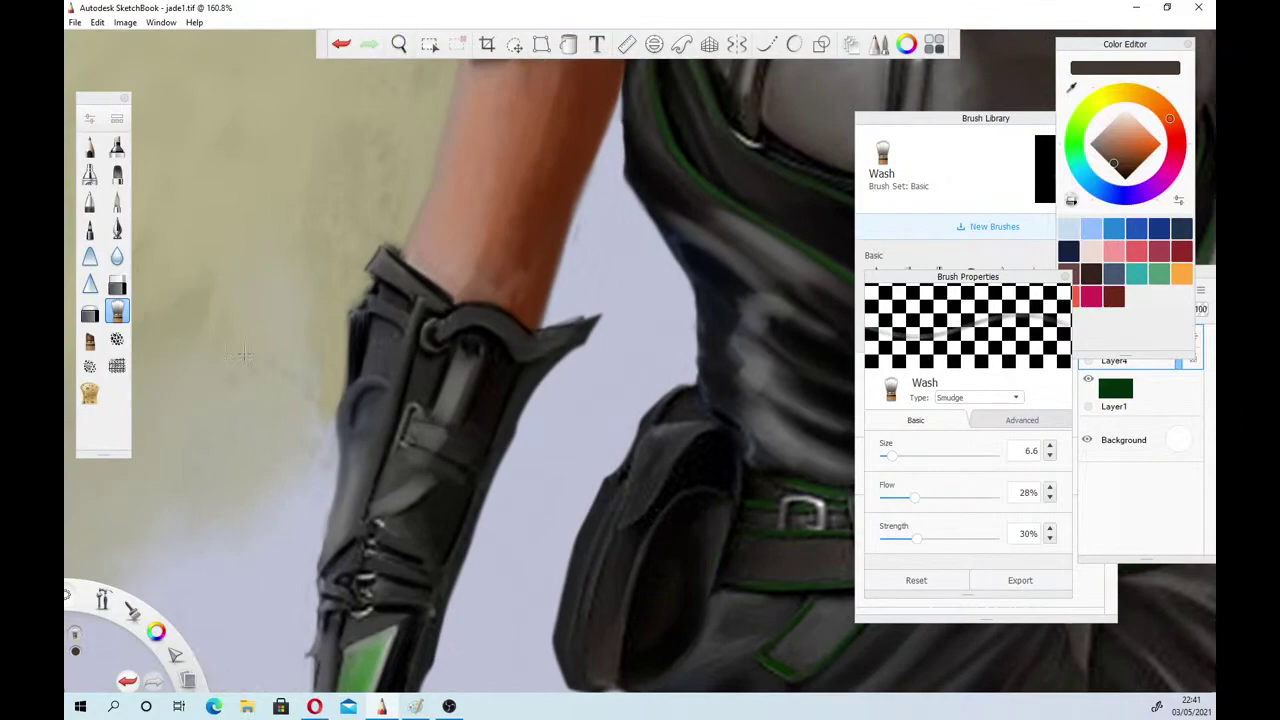
pyautogui.click(89, 146)
pyautogui.click(1073, 142)
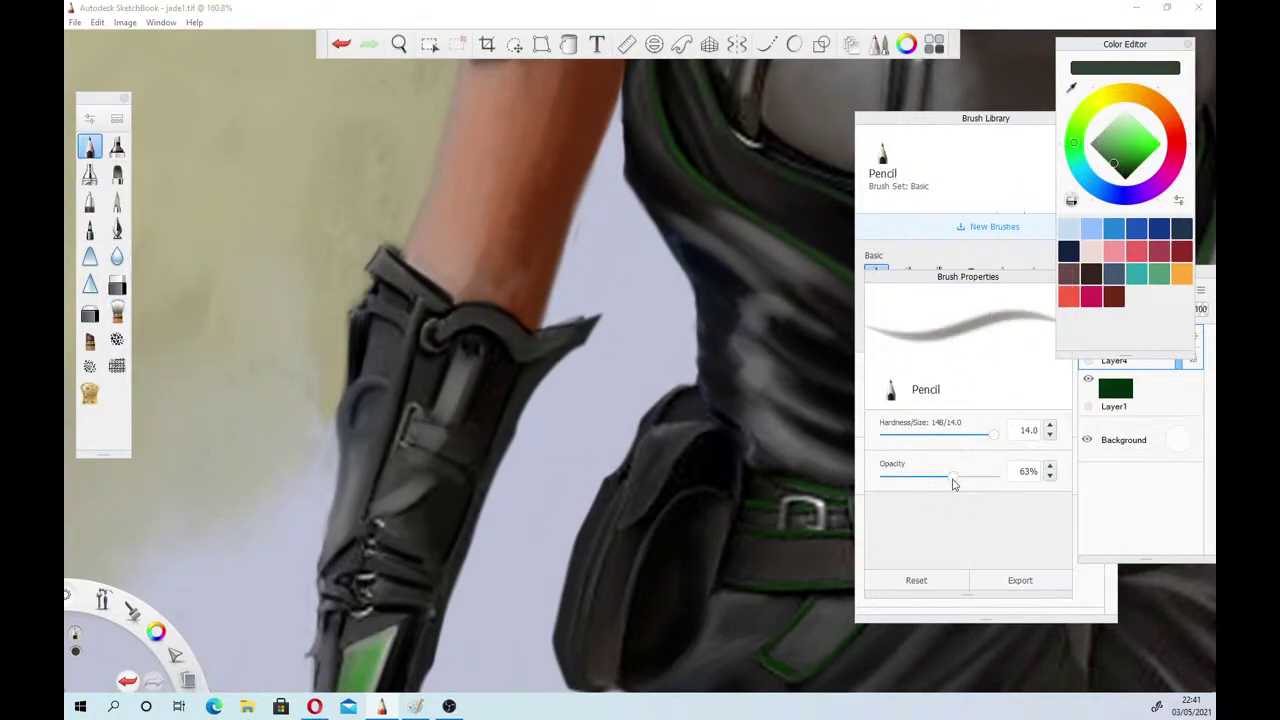
pyautogui.moveTo(952, 484); pyautogui.dragTo(1000, 478)
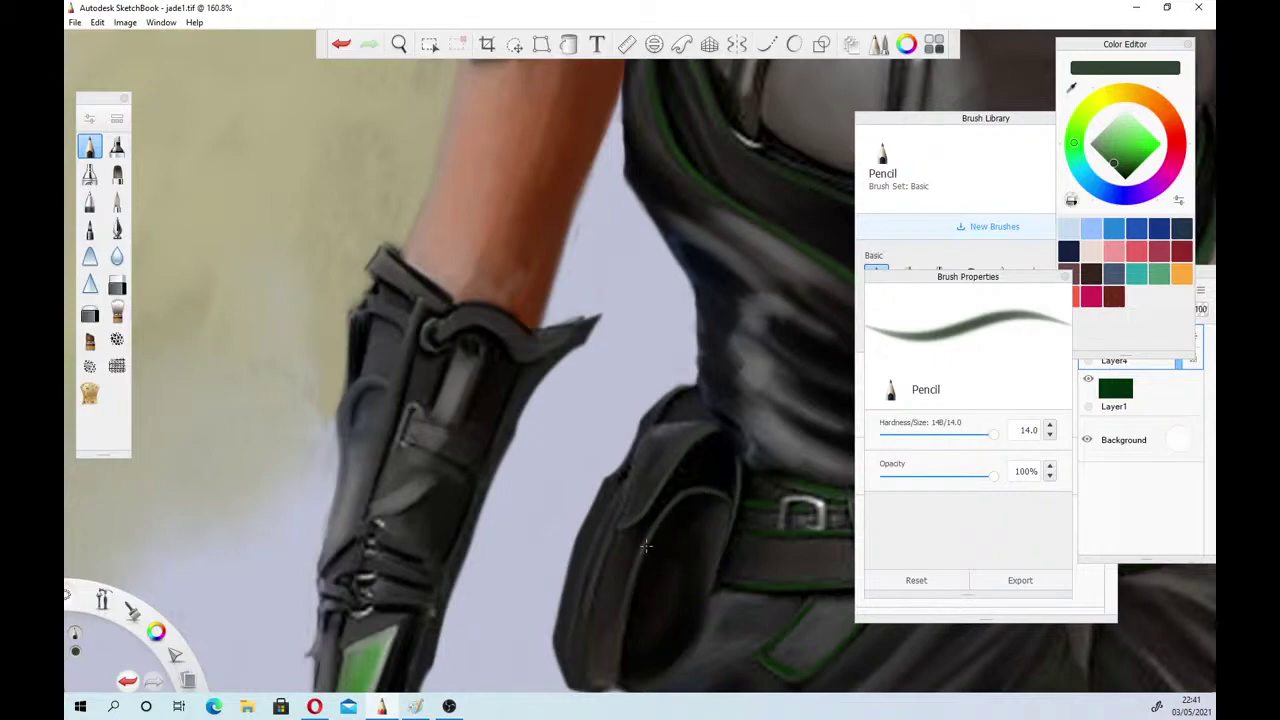
pyautogui.click(1130, 173)
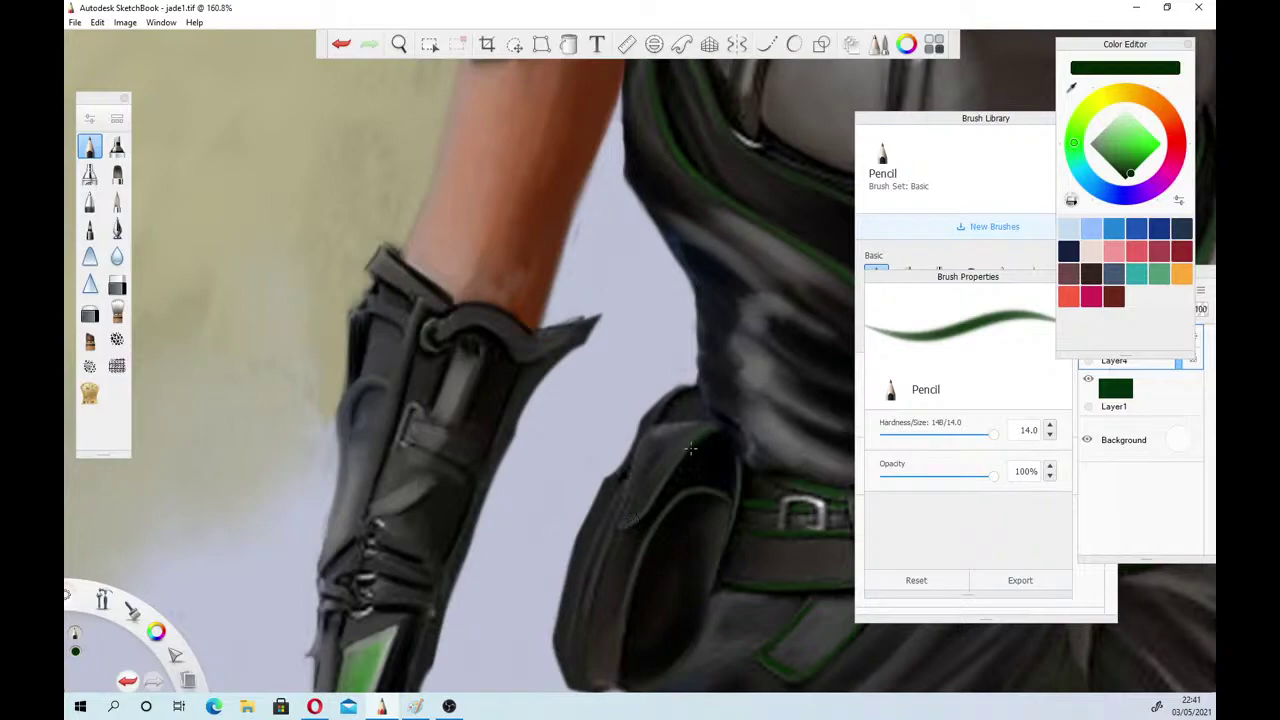
pyautogui.moveTo(697, 424); pyautogui.dragTo(736, 462)
# Continue the dark green Pencil trim along the upper outline and front pocket edge of the belt pouch
pyautogui.click(398, 44)
pyautogui.moveTo(666, 428); pyautogui.dragTo(560, 585)
pyautogui.moveTo(509, 534); pyautogui.dragTo(590, 258)
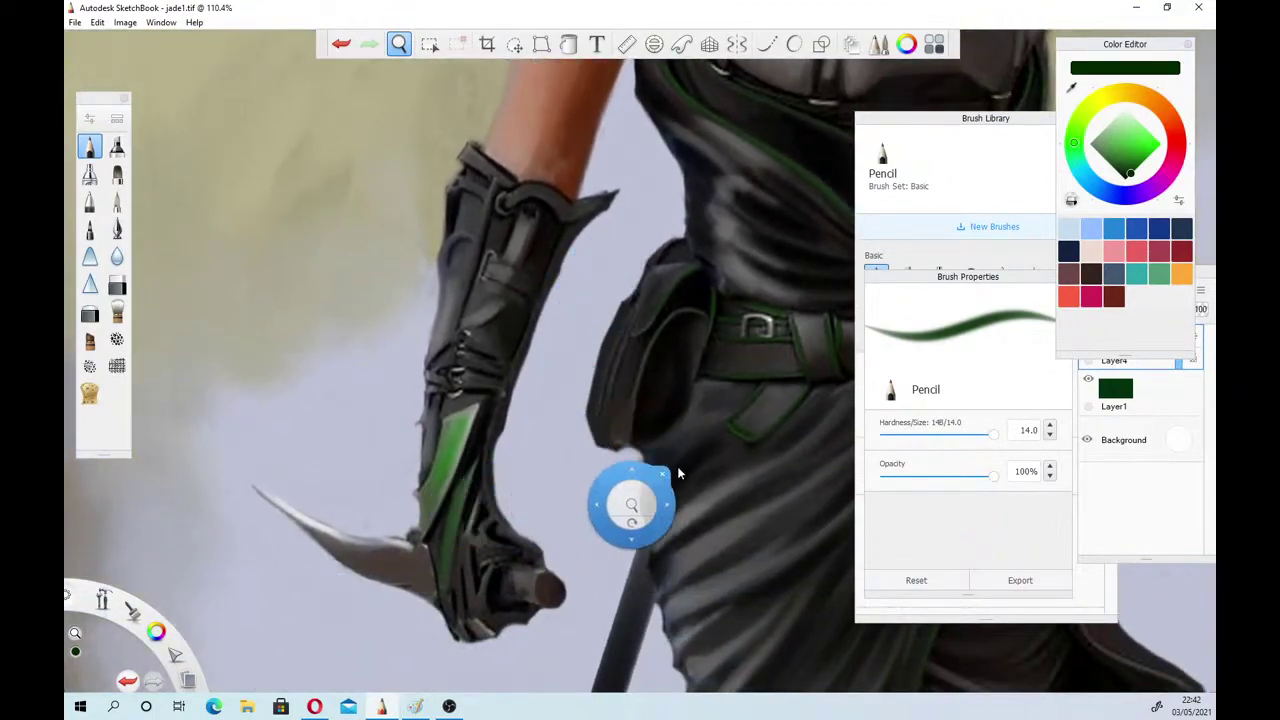
pyautogui.moveTo(624, 350)
pyautogui.mouseDown()
pyautogui.moveTo(670, 364)
pyautogui.moveTo(654, 334)
pyautogui.moveTo(666, 466)
pyautogui.mouseUp()
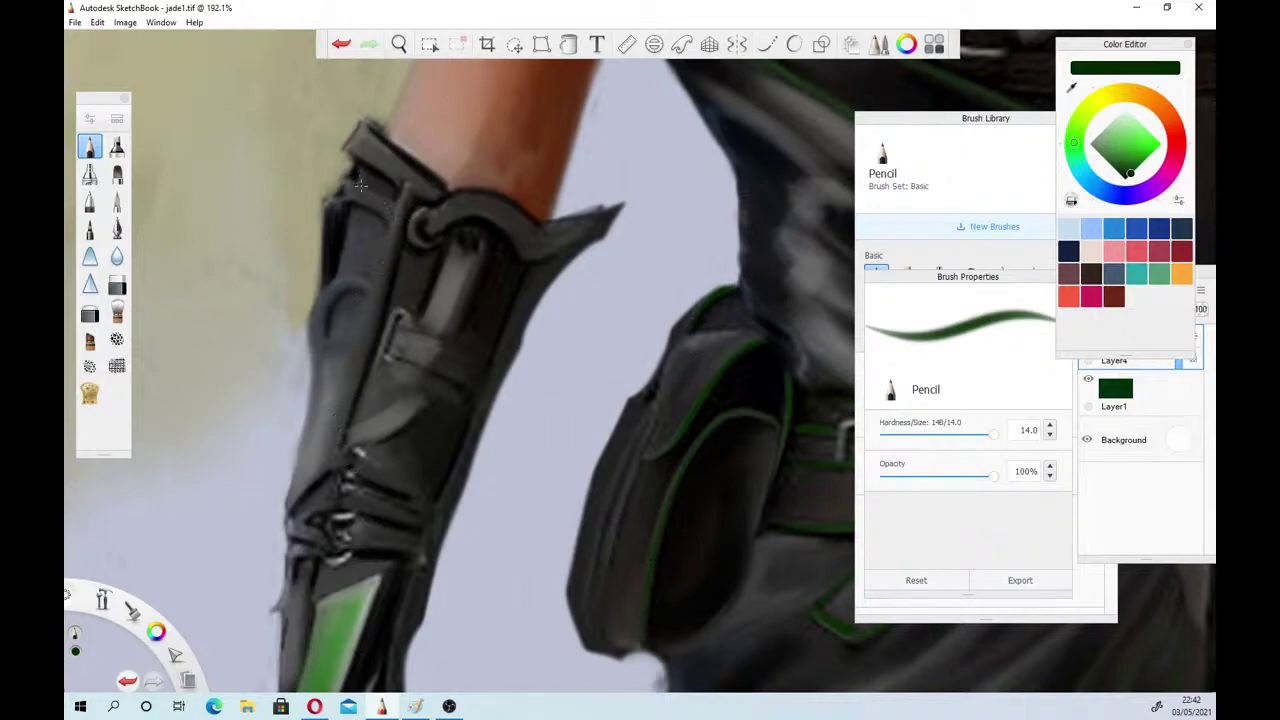
# Reinforce the dark green edging on the belt loop and the hanging strap end below the belt with the Pencil
pyautogui.click(399, 44)
pyautogui.moveTo(609, 511); pyautogui.dragTo(596, 477)
pyautogui.moveTo(568, 404); pyautogui.dragTo(589, 97)
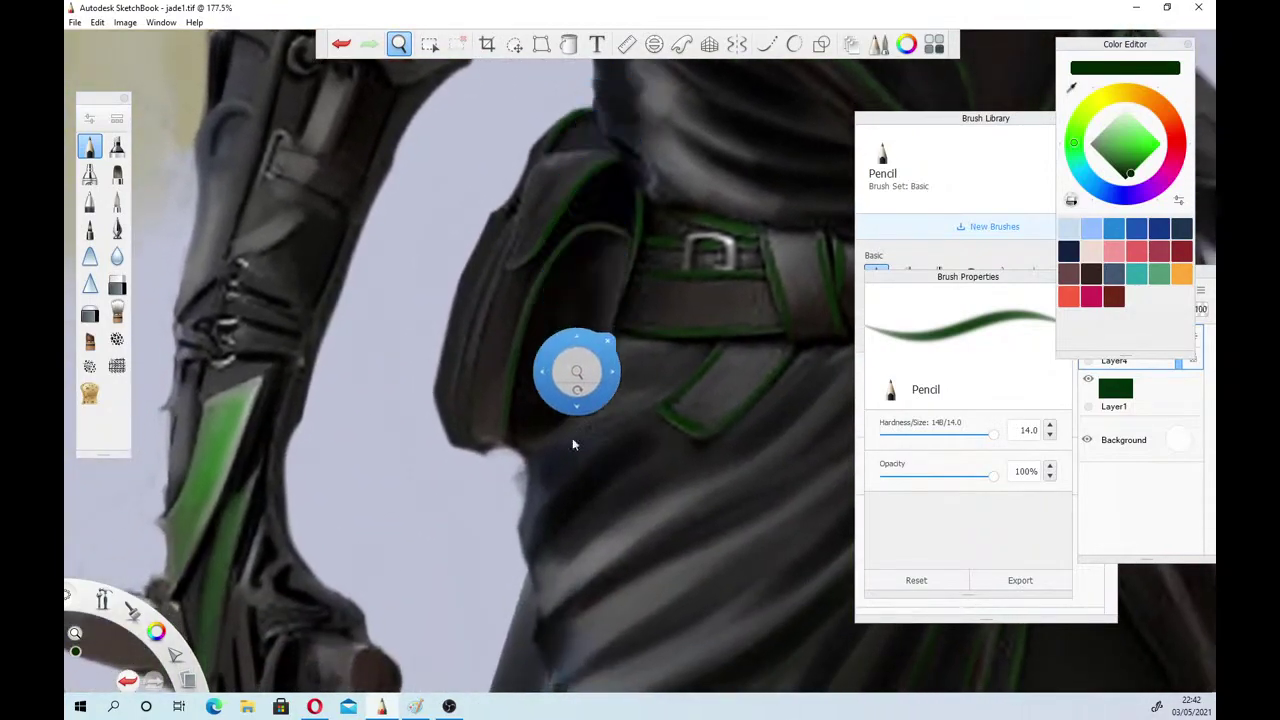
pyautogui.click(604, 430)
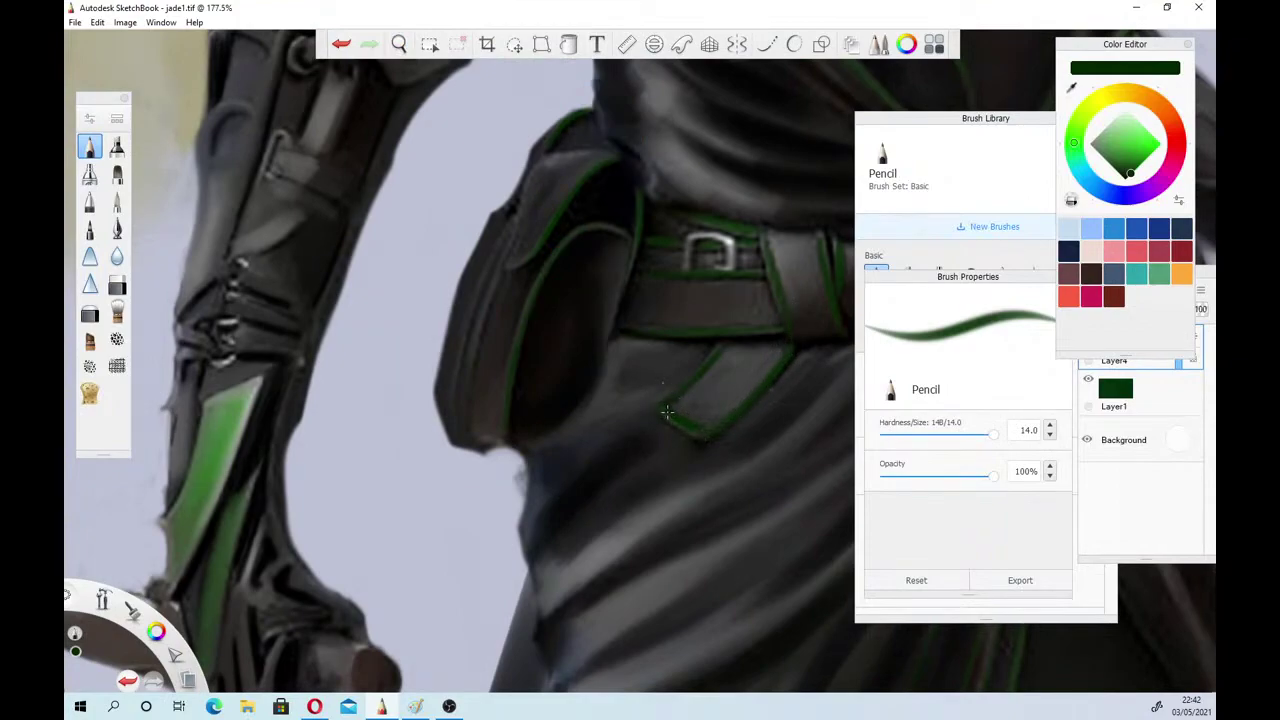
pyautogui.moveTo(662, 408); pyautogui.dragTo(721, 346)
pyautogui.moveTo(762, 225); pyautogui.dragTo(775, 275)
pyautogui.click(1128, 177)
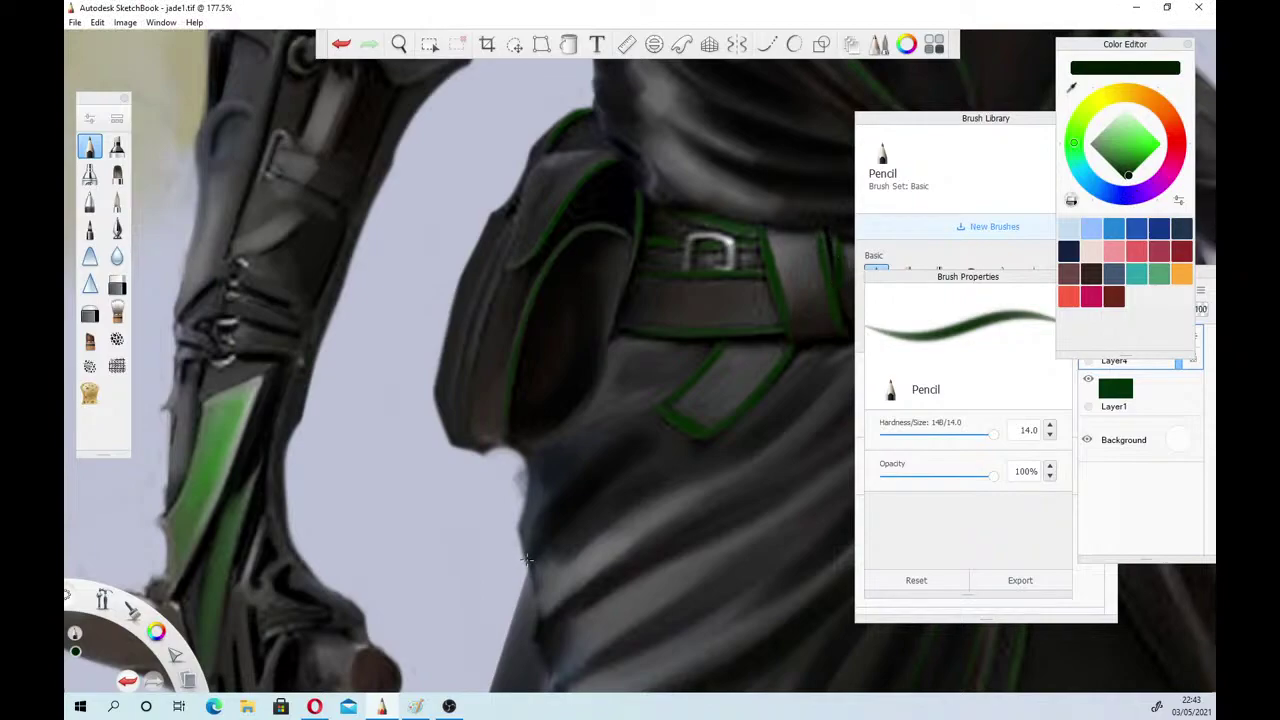
# Redraw the frame of the belt buckle in sampled light grey with the Pencil and switch to the Wash brush
pyautogui.keyDown('alt'); pyautogui.click(695, 248); pyautogui.keyUp('alt')
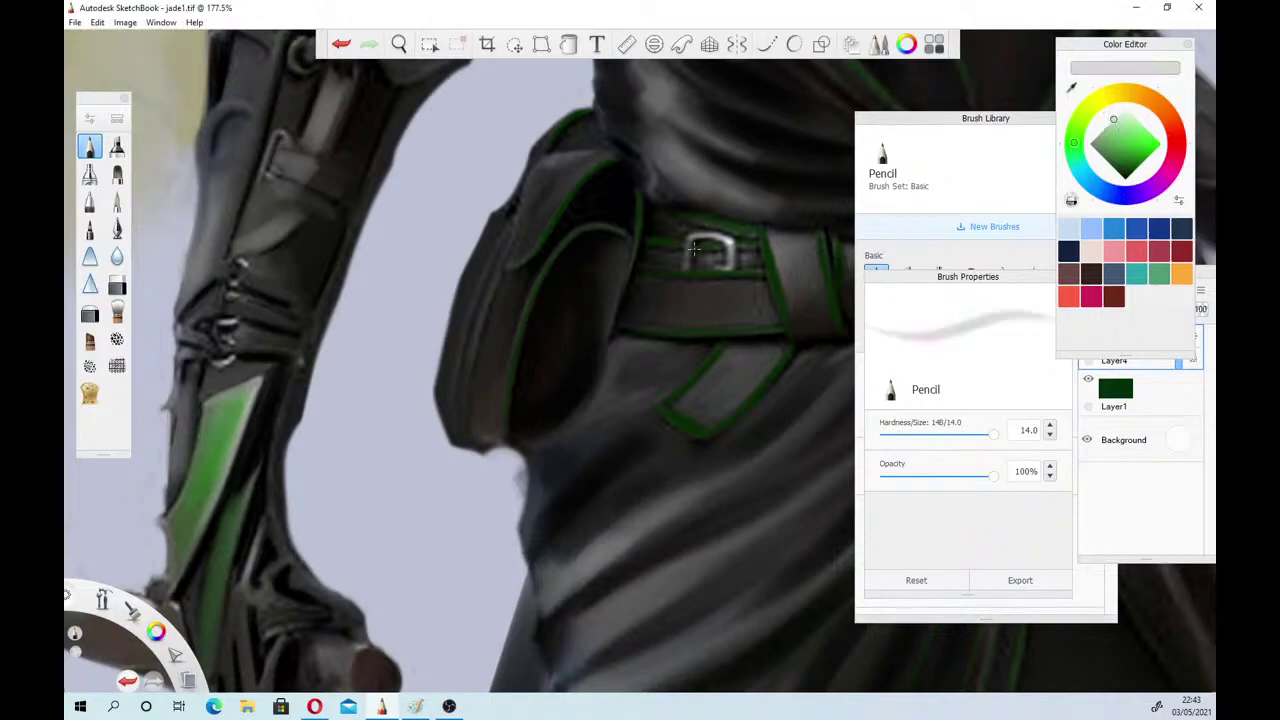
pyautogui.moveTo(688, 243)
pyautogui.mouseDown()
pyautogui.moveTo(687, 267)
pyautogui.moveTo(706, 236)
pyautogui.moveTo(730, 267)
pyautogui.moveTo(711, 235)
pyautogui.moveTo(726, 237)
pyautogui.moveTo(709, 235)
pyautogui.mouseUp()
pyautogui.click(117, 312)
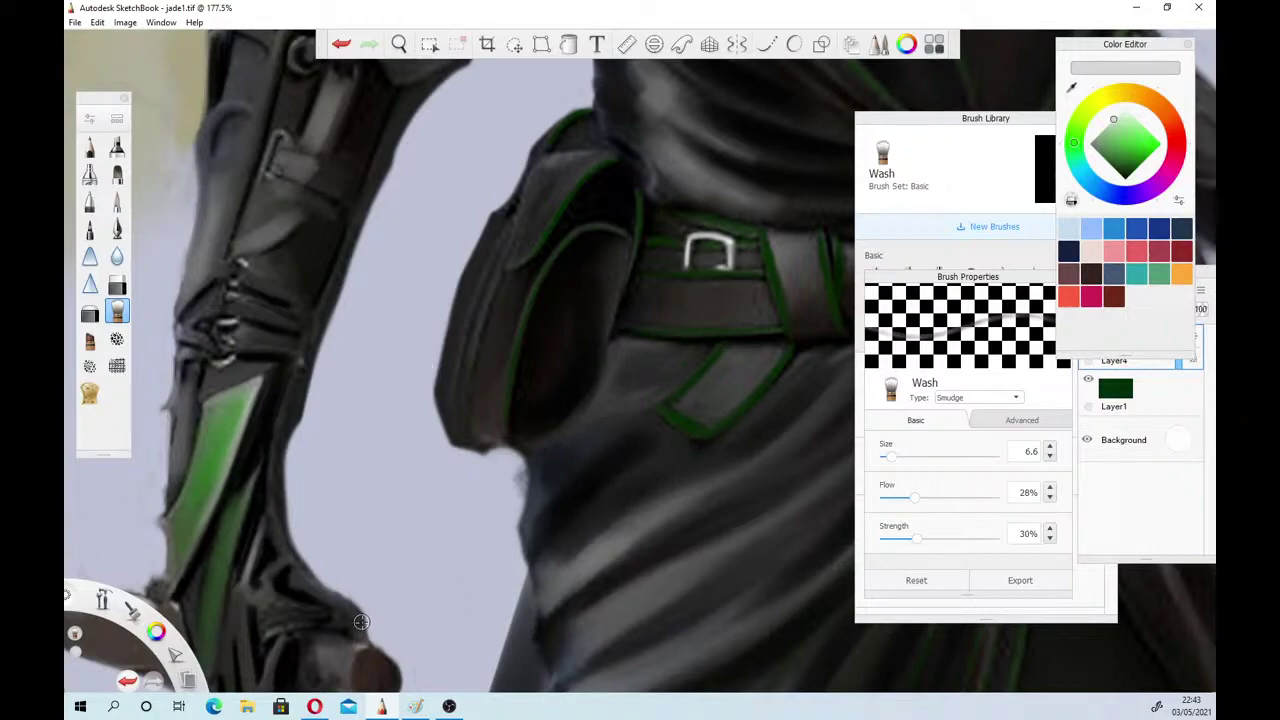
# Trace the hooded figure's chest straps and the crossing sash edges in brighter green with the Pencil at size 14.0 and 100% opacity
pyautogui.press('space')
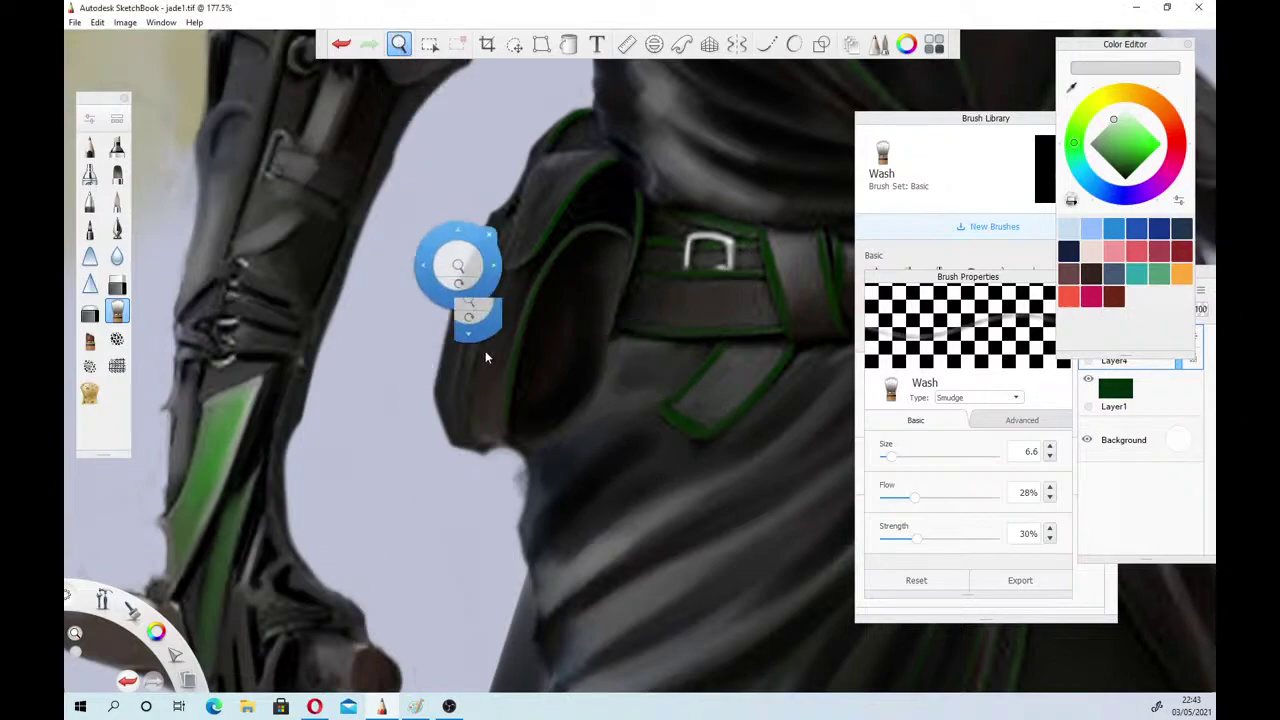
pyautogui.moveTo(514, 488); pyautogui.dragTo(513, 467)
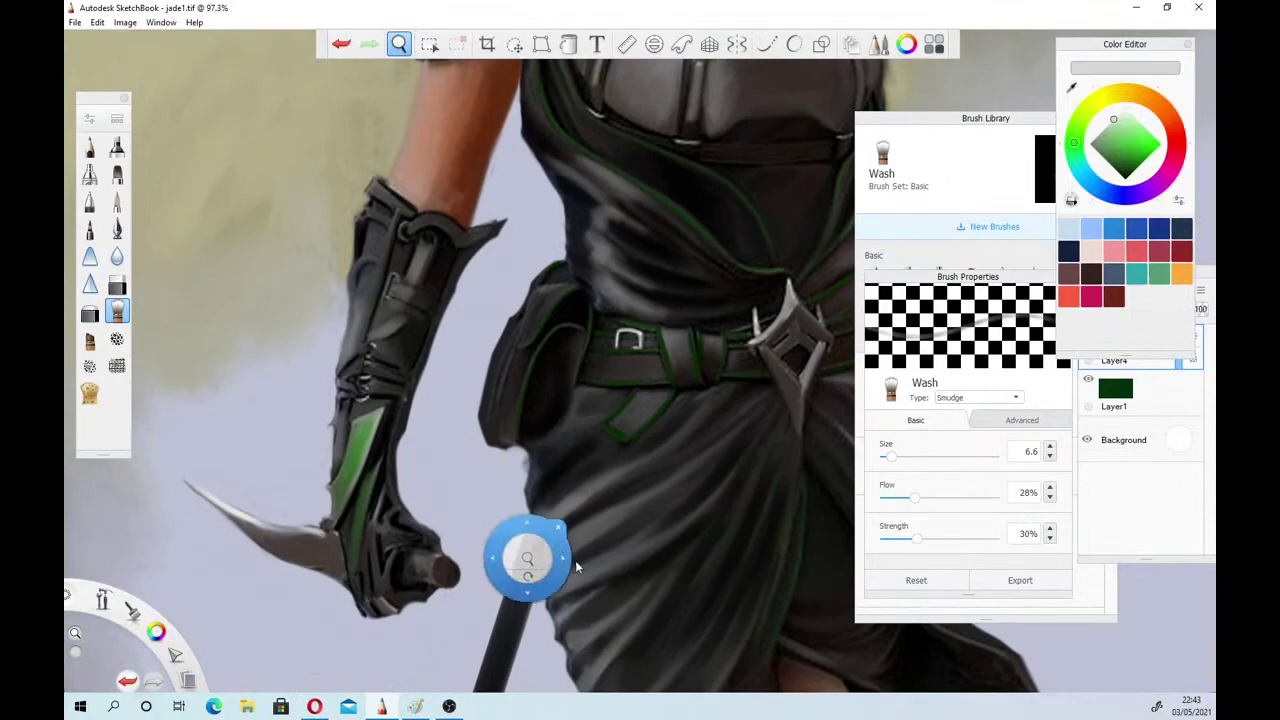
pyautogui.moveTo(690, 338)
pyautogui.mouseDown()
pyautogui.moveTo(672, 347)
pyautogui.moveTo(677, 376)
pyautogui.mouseUp()
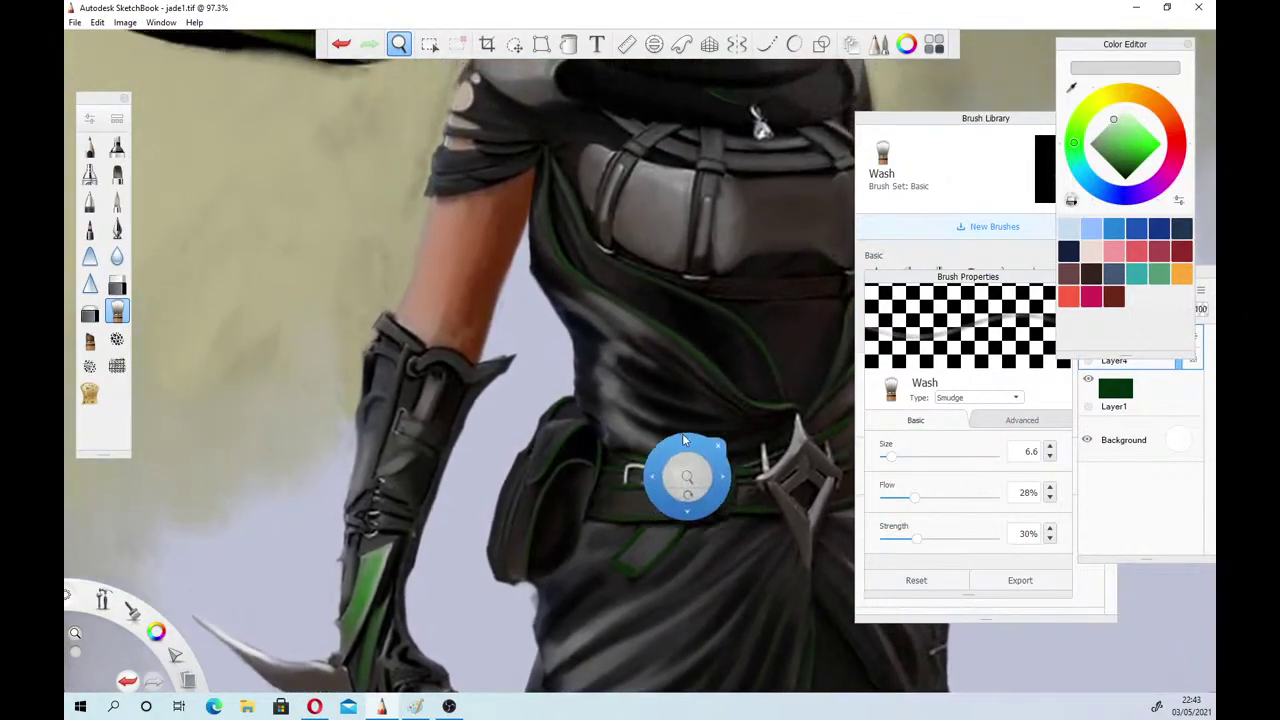
pyautogui.moveTo(600, 218); pyautogui.dragTo(628, 233)
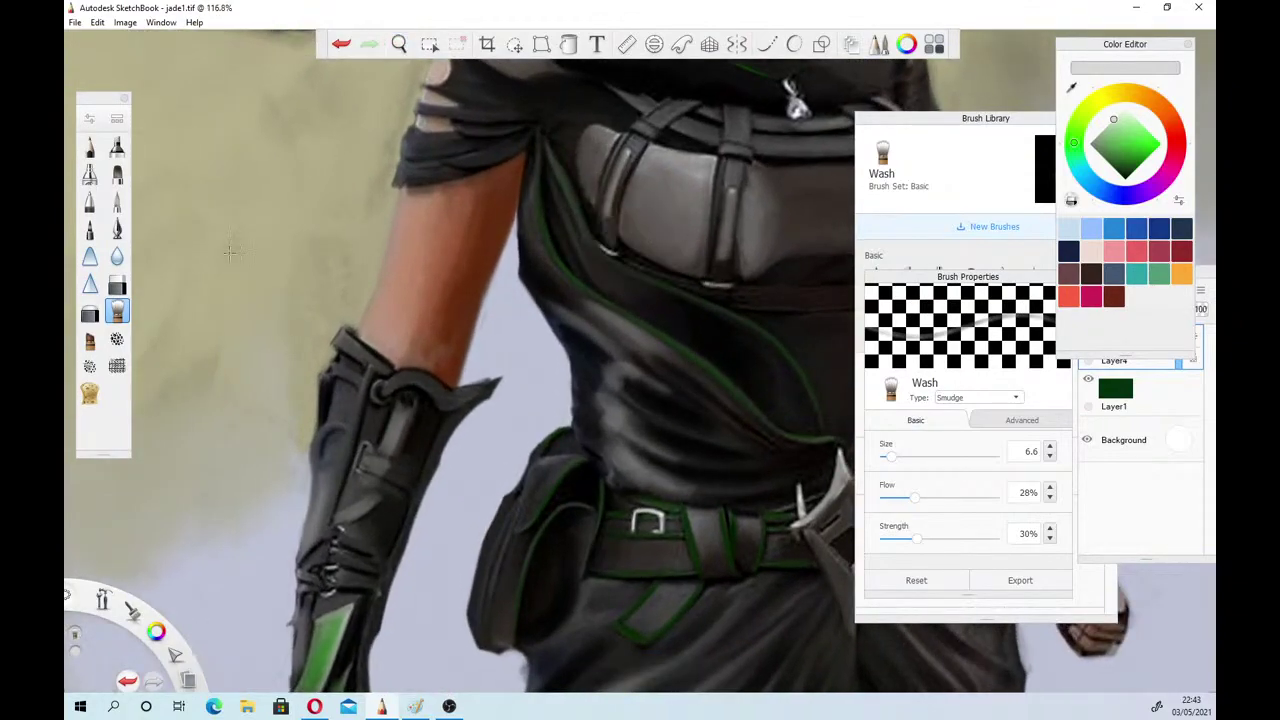
pyautogui.click(89, 150)
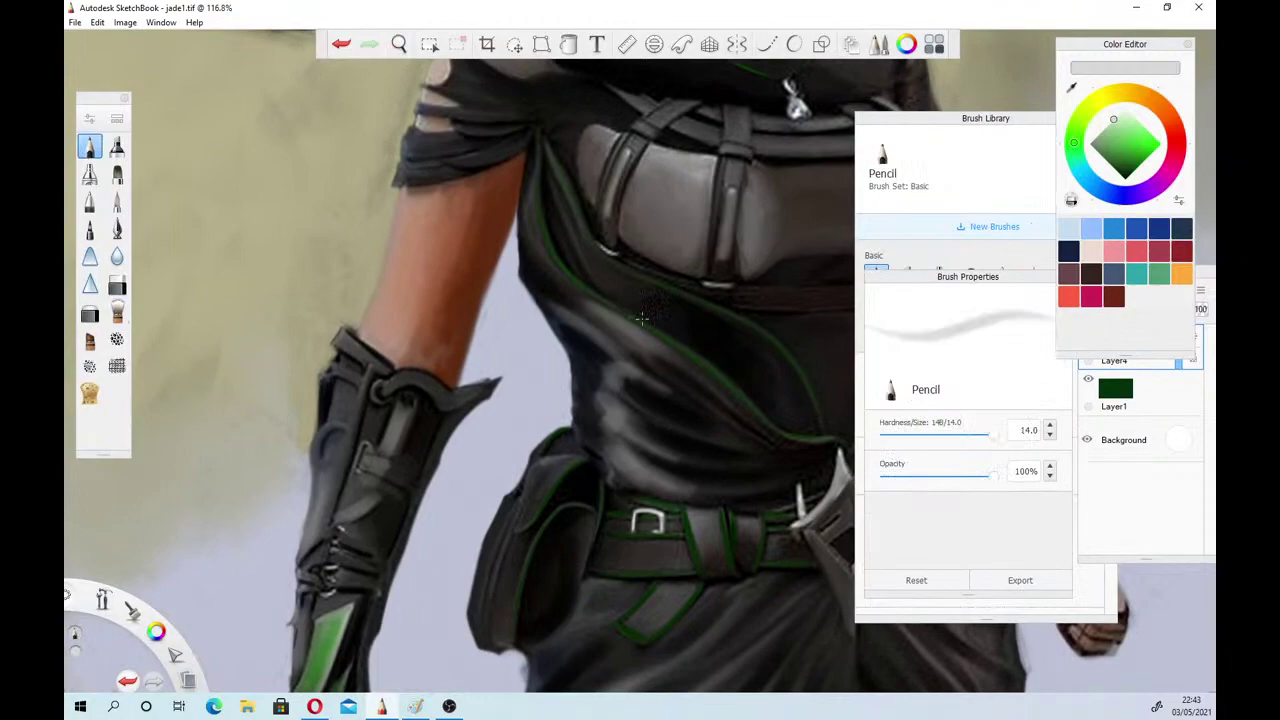
pyautogui.click(1138, 166)
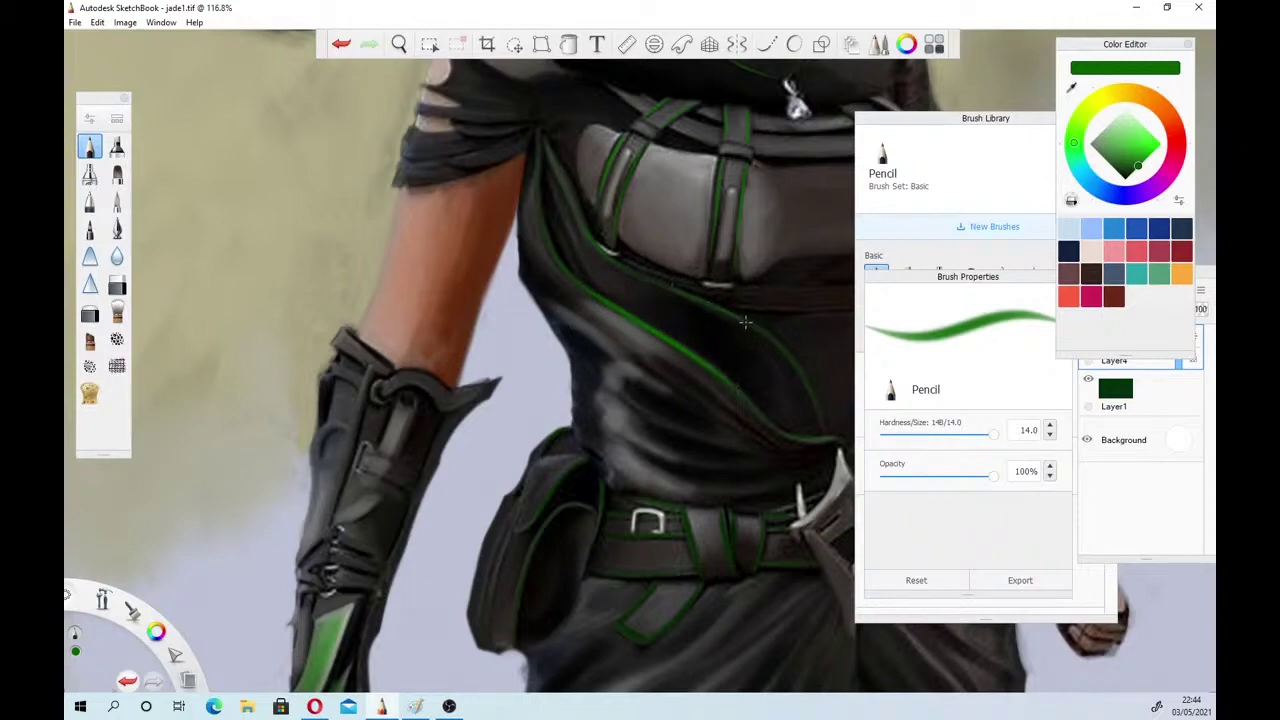
pyautogui.moveTo(694, 298); pyautogui.dragTo(785, 348)
# Extend the bright green Pencil edging to the chest strap, sash and belt on the far side of the figure's torso
pyautogui.click(399, 44)
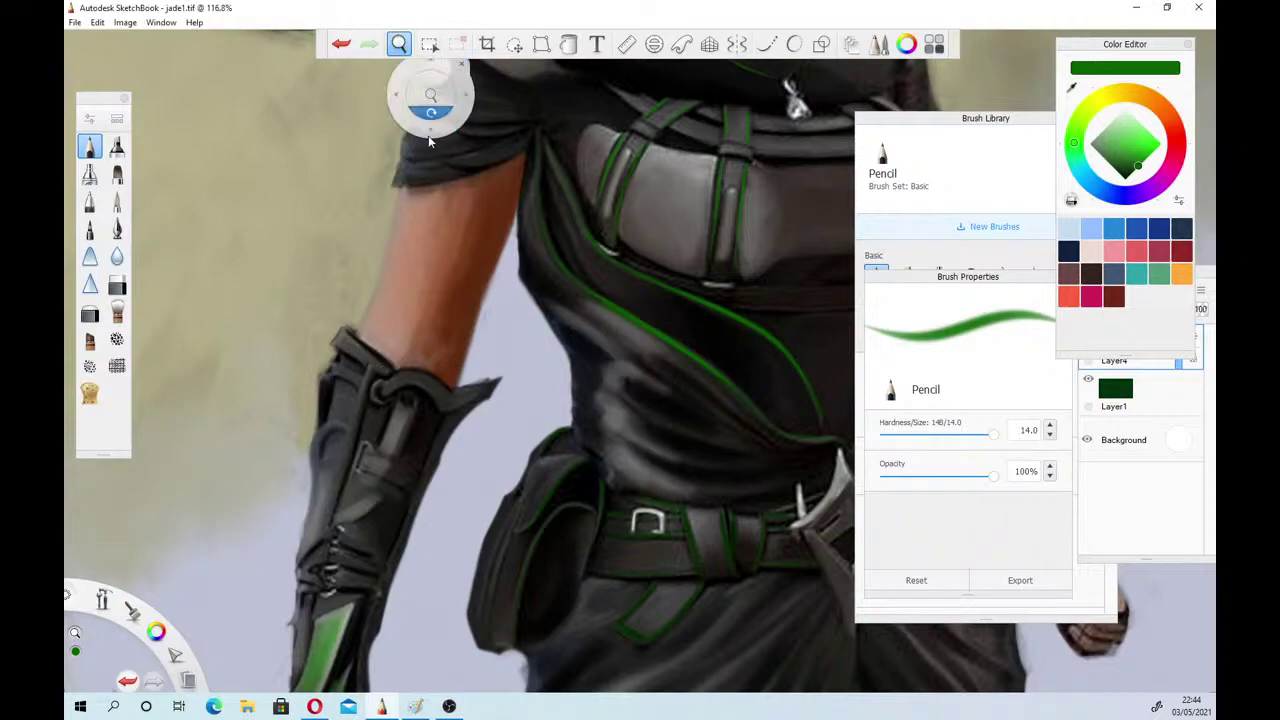
pyautogui.moveTo(503, 413); pyautogui.dragTo(492, 448)
pyautogui.moveTo(603, 376); pyautogui.dragTo(587, 430)
pyautogui.click(787, 406)
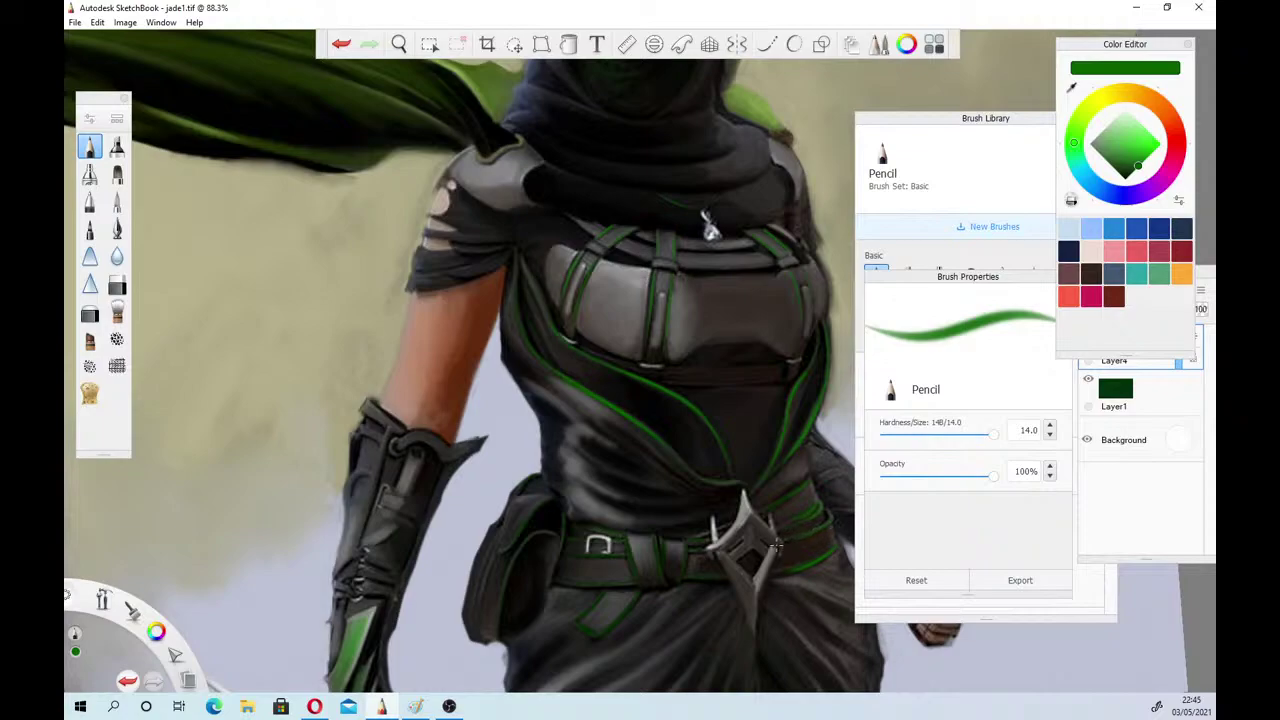
# Blend the green background folds around the grey patterned shaft with the Wash brush, increasing its size from 20.1 to 60.3
pyautogui.click(398, 45)
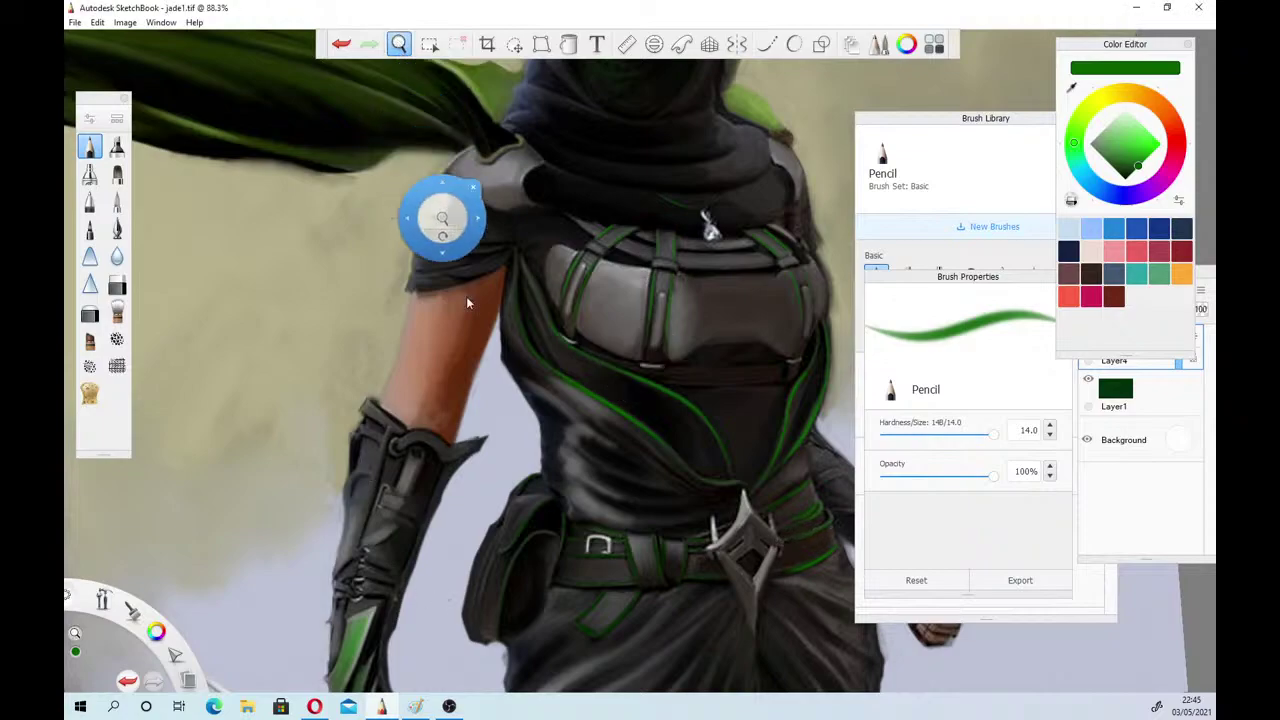
pyautogui.moveTo(496, 453); pyautogui.dragTo(515, 272)
pyautogui.moveTo(571, 507)
pyautogui.mouseDown()
pyautogui.moveTo(567, 524)
pyautogui.moveTo(502, 369)
pyautogui.moveTo(669, 627)
pyautogui.moveTo(686, 685)
pyautogui.mouseUp()
pyautogui.moveTo(459, 370); pyautogui.dragTo(619, 669)
pyautogui.moveTo(535, 404); pyautogui.dragTo(554, 422)
pyautogui.moveTo(621, 399); pyautogui.dragTo(609, 401)
pyautogui.moveTo(473, 432); pyautogui.dragTo(532, 510)
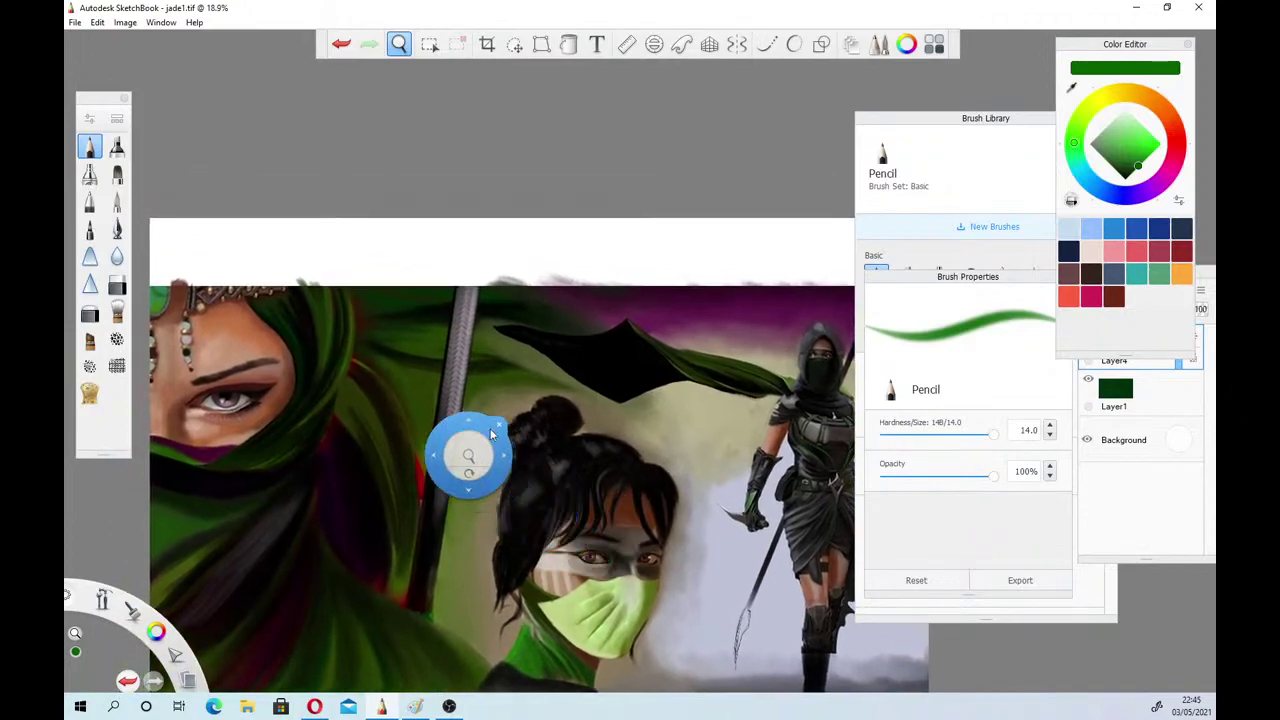
pyautogui.moveTo(467, 449); pyautogui.dragTo(527, 468)
pyautogui.moveTo(488, 430)
pyautogui.mouseDown()
pyautogui.moveTo(516, 480)
pyautogui.moveTo(561, 508)
pyautogui.mouseUp()
pyautogui.press('space')
pyautogui.click(116, 312)
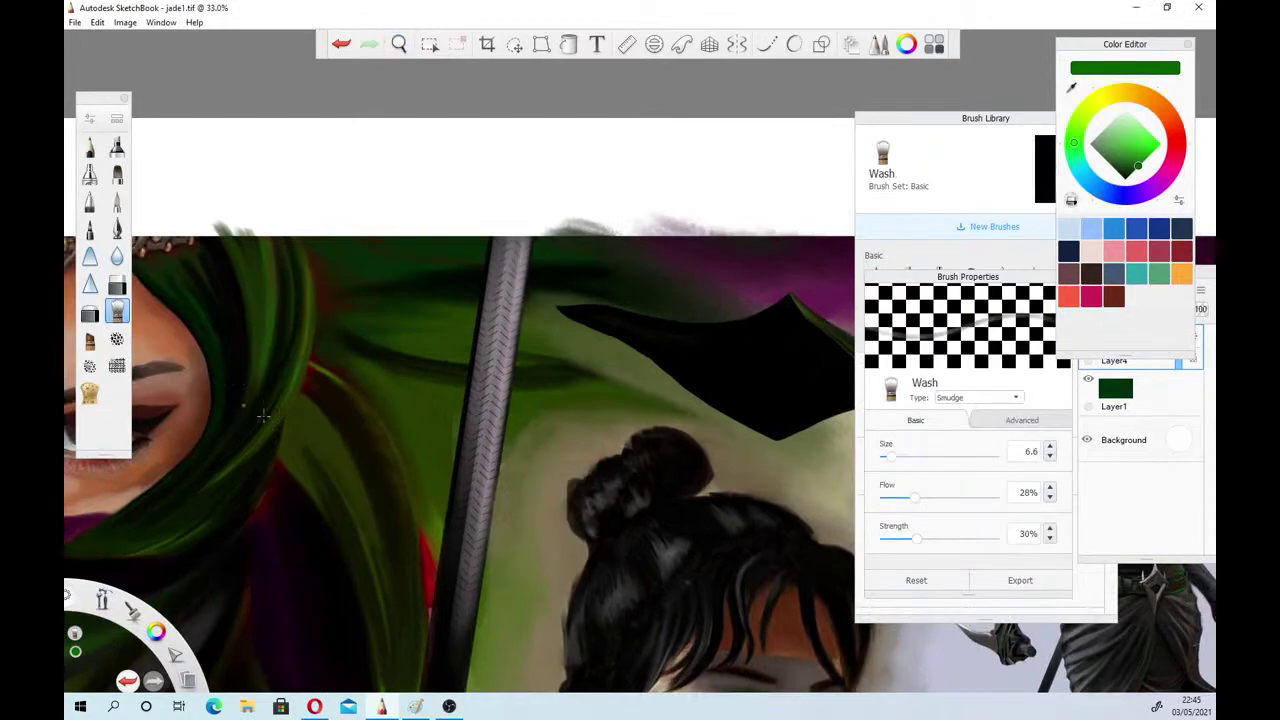
pyautogui.click(905, 458)
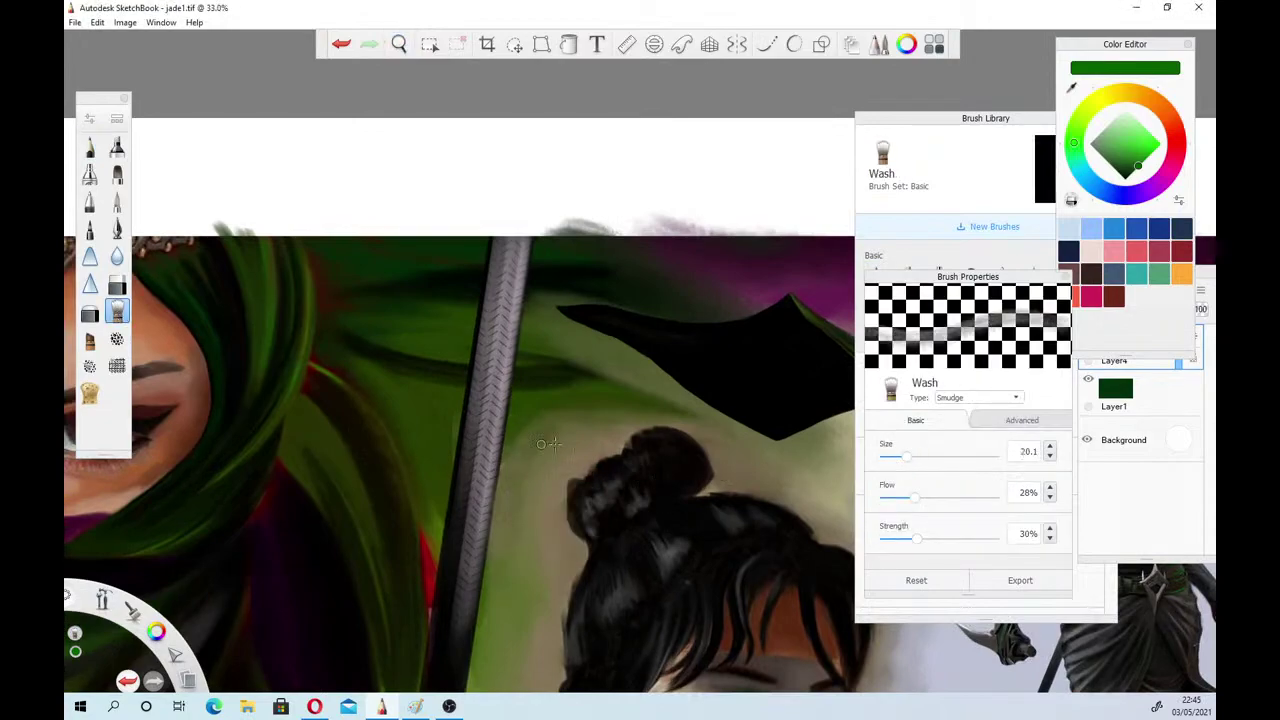
pyautogui.click(929, 458)
pyautogui.click(944, 458)
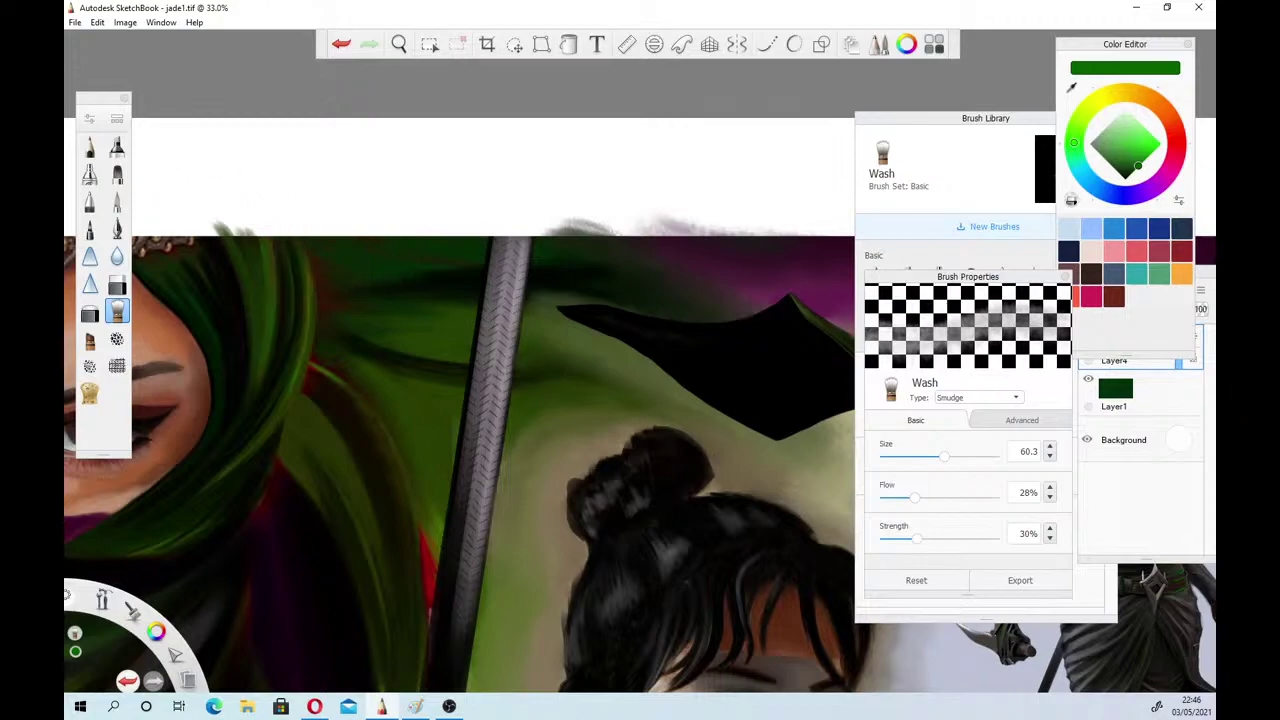
# Soften the green-to-beige background between the shaft, the black cape tip and the hair bun with the Wash brush at size 60.3
pyautogui.hotkey('alt', 'Tab')
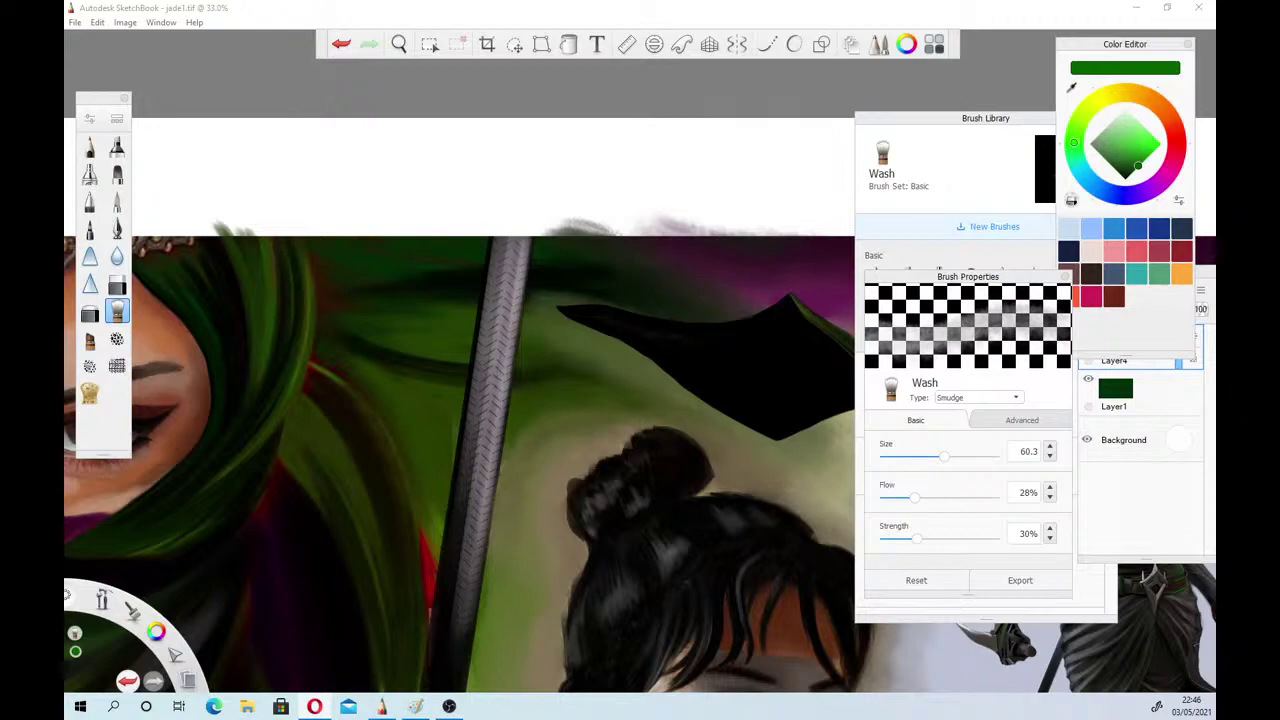
pyautogui.click(399, 44)
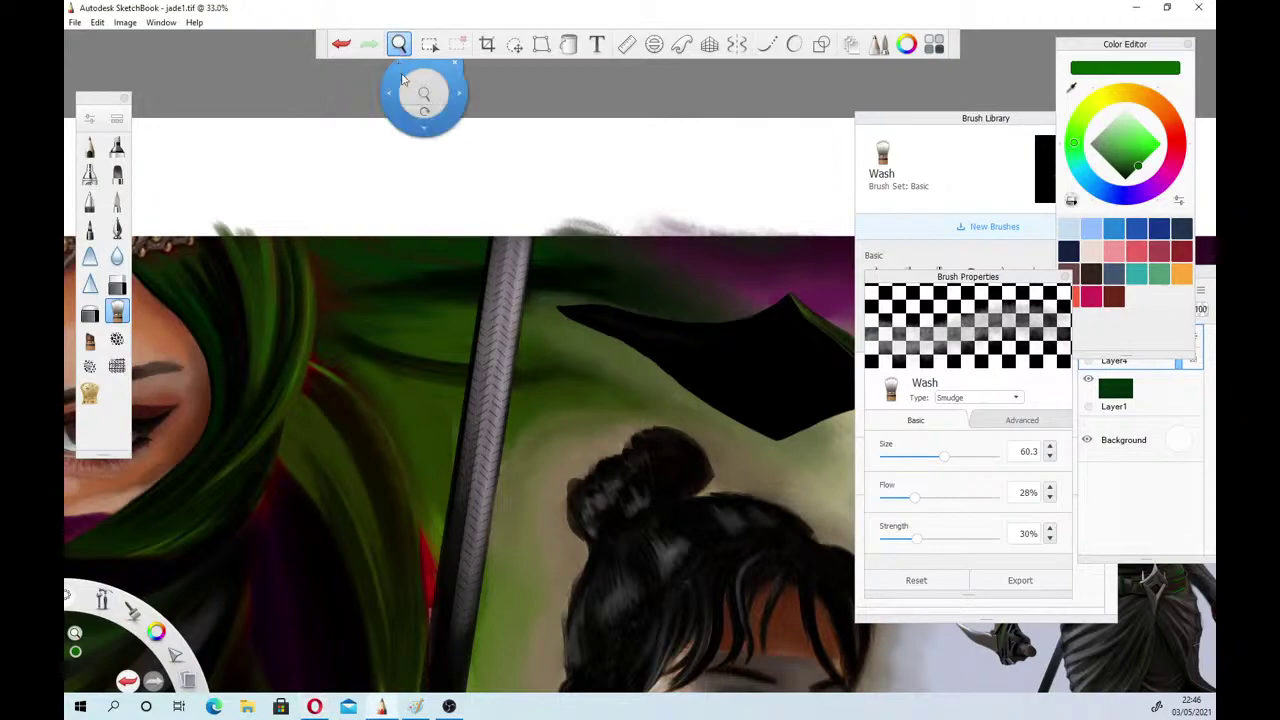
pyautogui.click(497, 474)
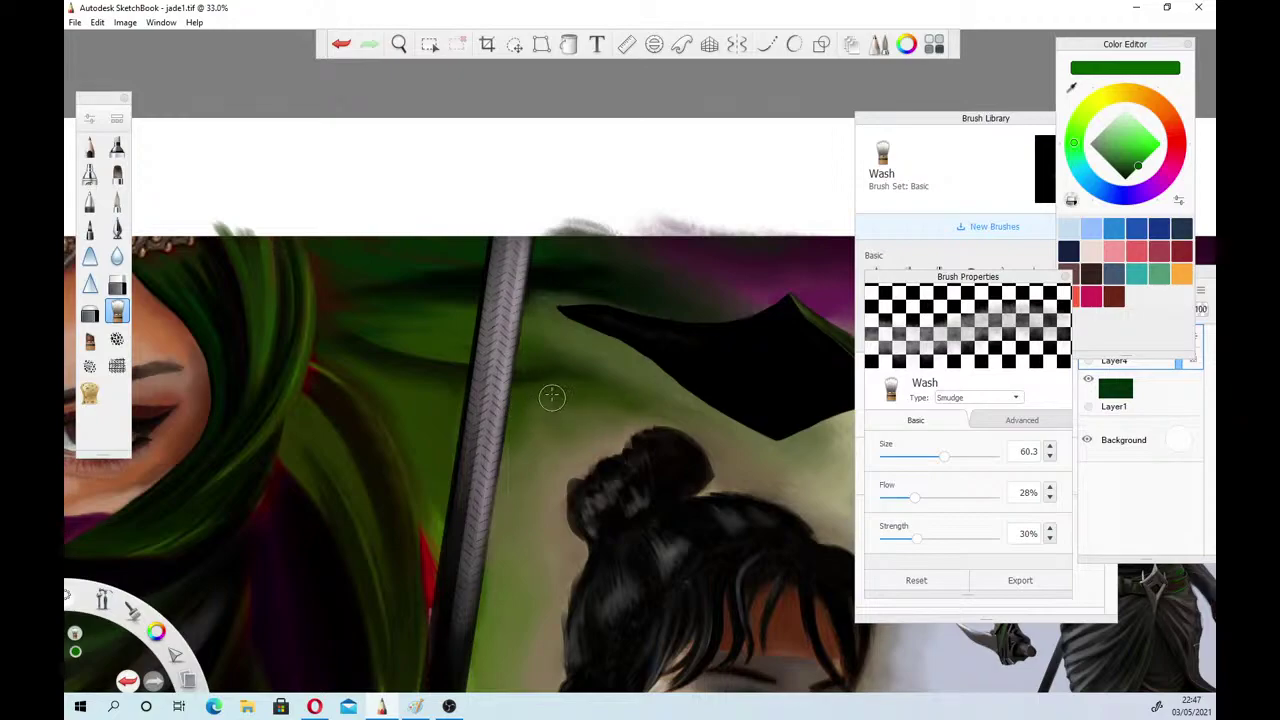
# Sample the dark purple from the background above the black cape tip and set the Conceptual 1 brush to size 60.3
pyautogui.click(399, 44)
pyautogui.moveTo(457, 271); pyautogui.dragTo(337, 372)
pyautogui.moveTo(437, 364); pyautogui.dragTo(499, 469)
pyautogui.moveTo(500, 345); pyautogui.dragTo(555, 345)
pyautogui.click(623, 329)
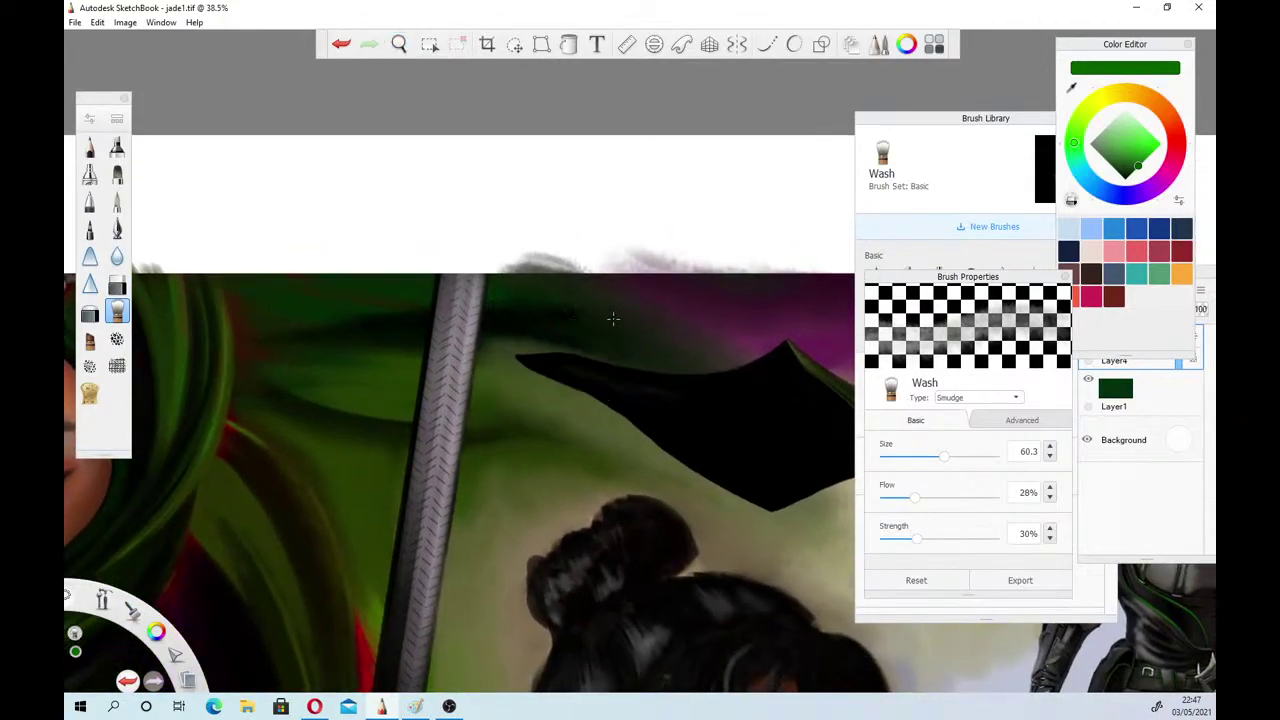
pyautogui.click(1072, 86)
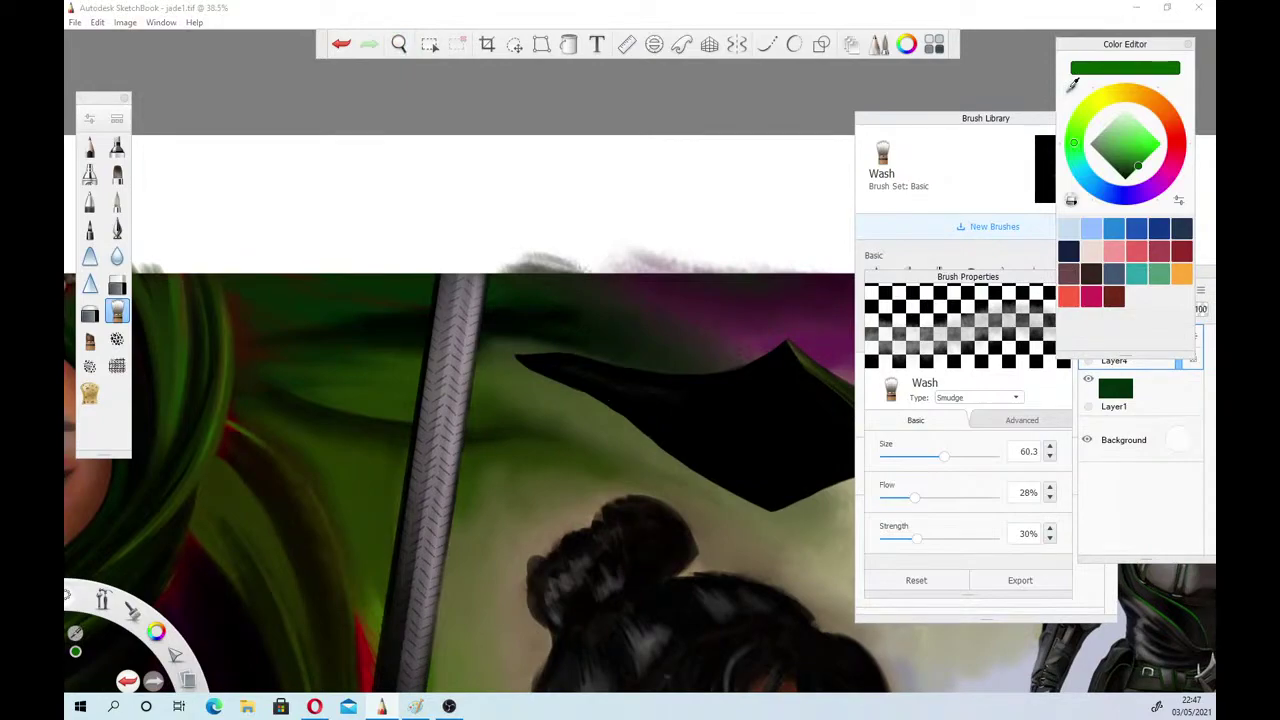
pyautogui.click(728, 324)
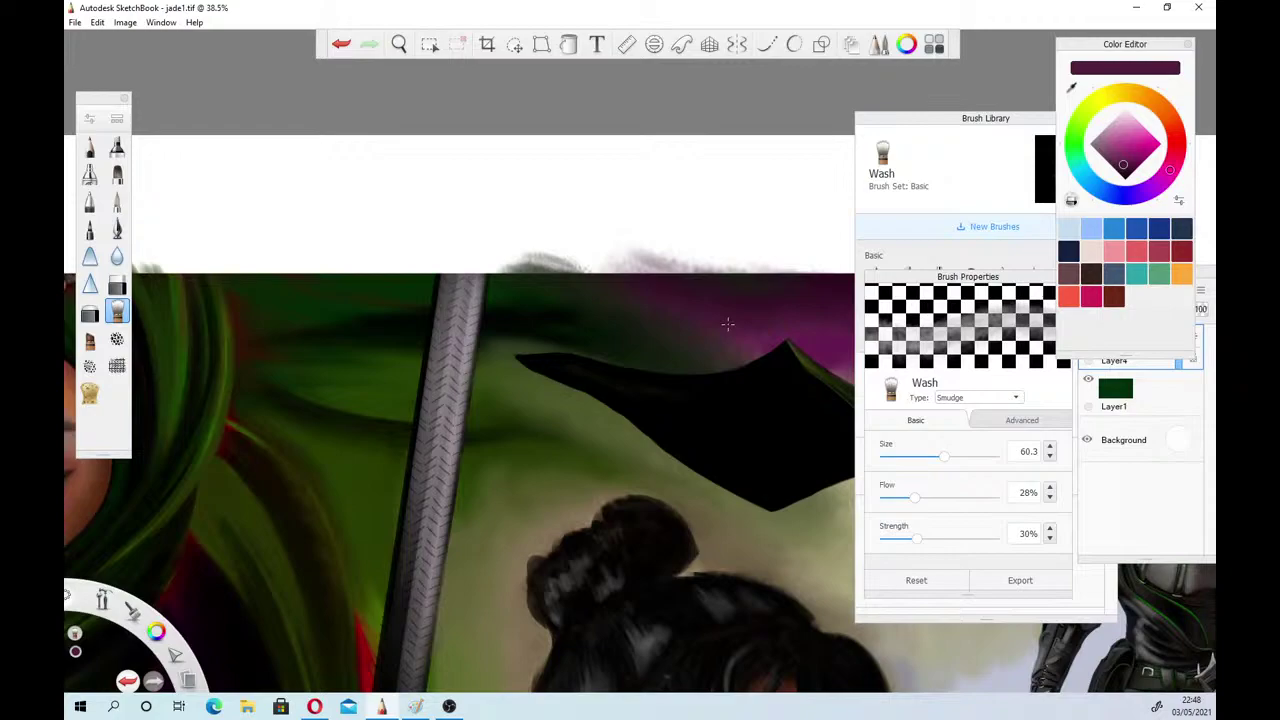
pyautogui.click(89, 341)
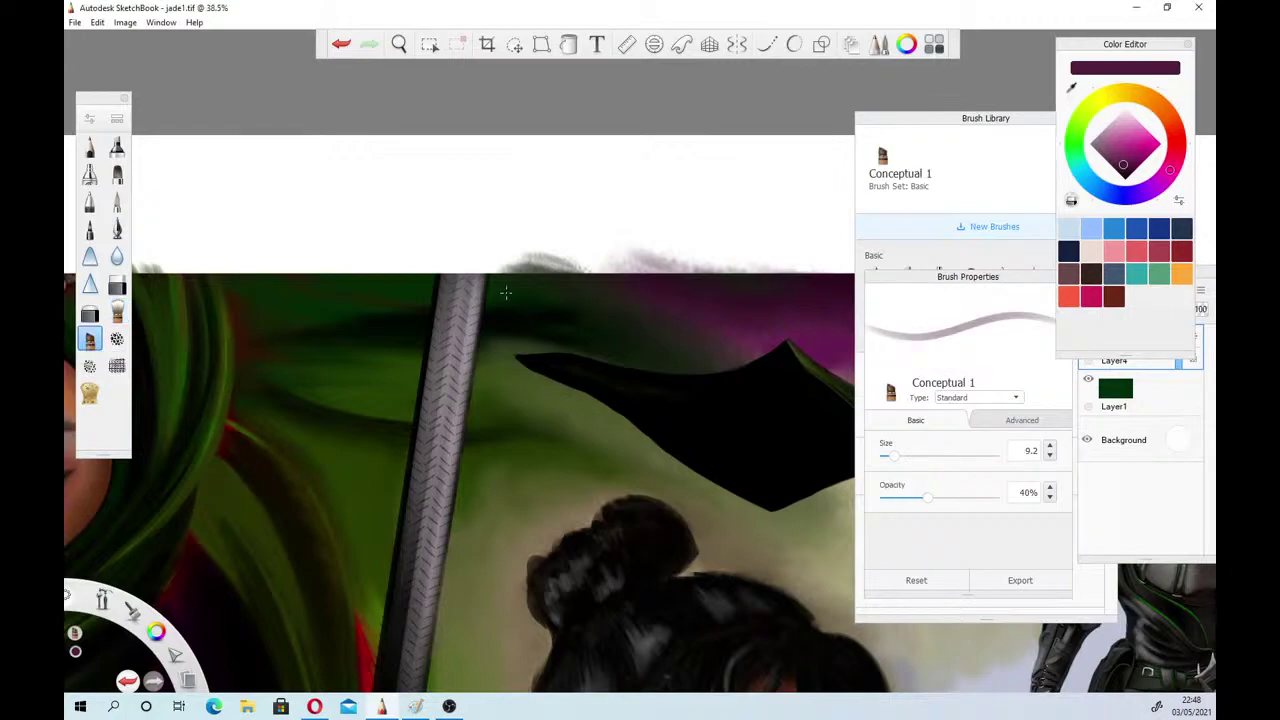
pyautogui.moveTo(893, 455); pyautogui.dragTo(944, 456)
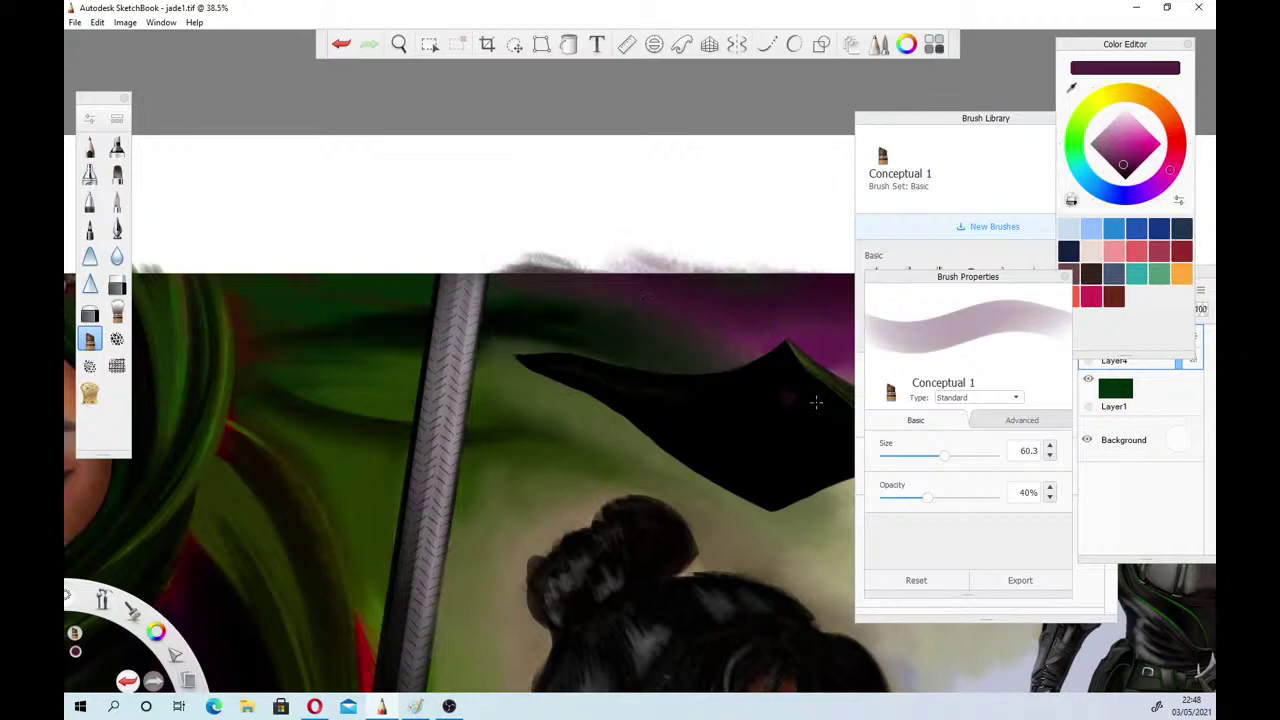
# Paint a darker purple band along the canvas's upper edge on both sides of the grey shaft, raising the brush opacity to 100%
pyautogui.moveTo(1128, 170); pyautogui.dragTo(1133, 175)
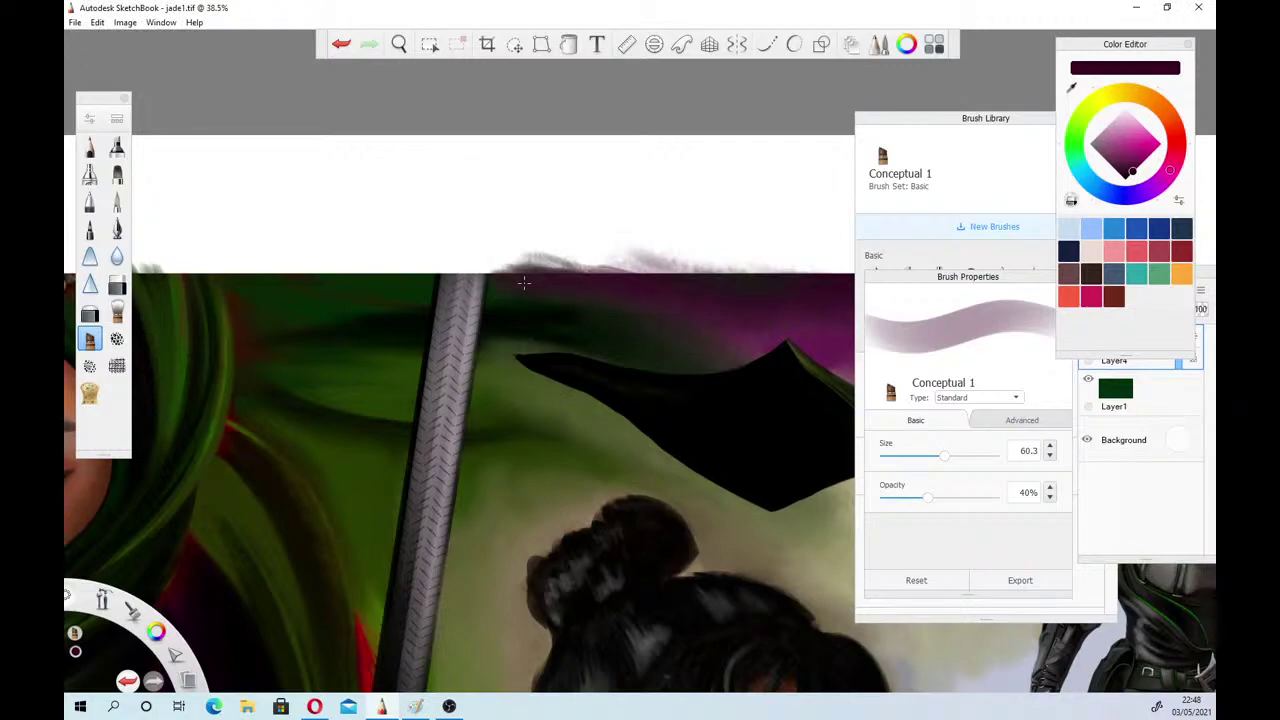
pyautogui.moveTo(424, 270); pyautogui.dragTo(286, 274)
pyautogui.click(934, 501)
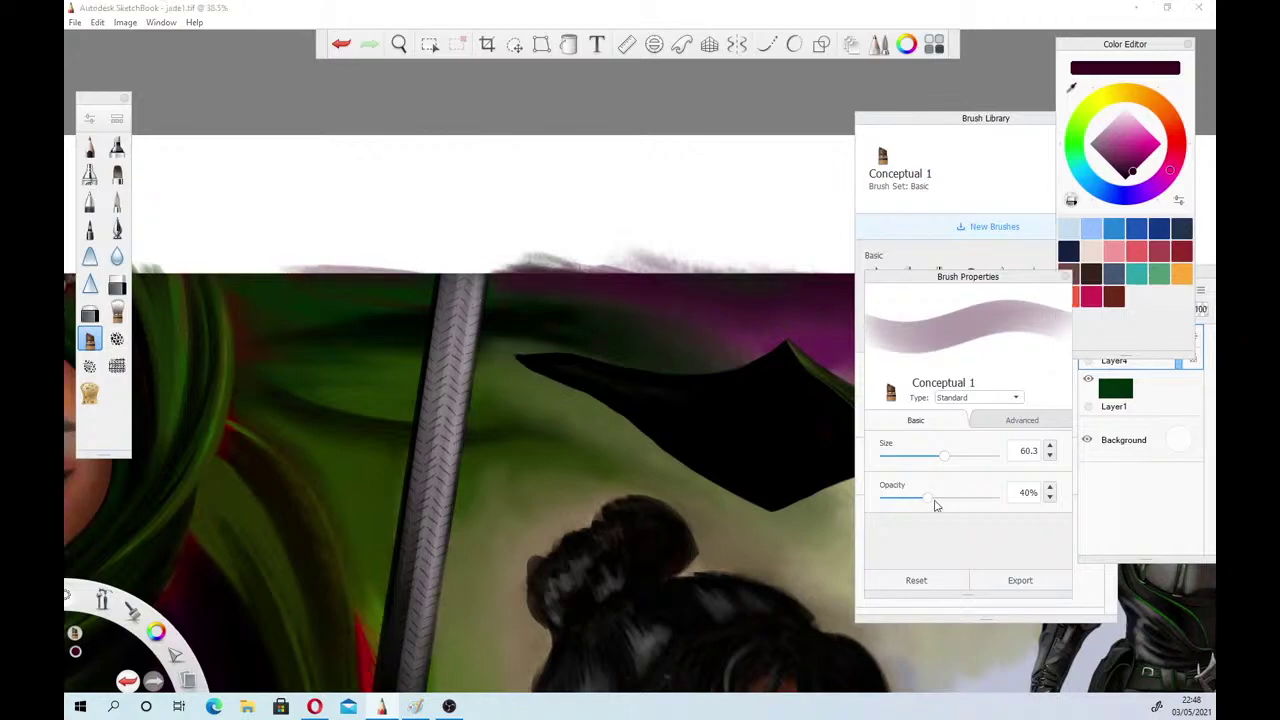
pyautogui.moveTo(933, 502); pyautogui.dragTo(988, 520)
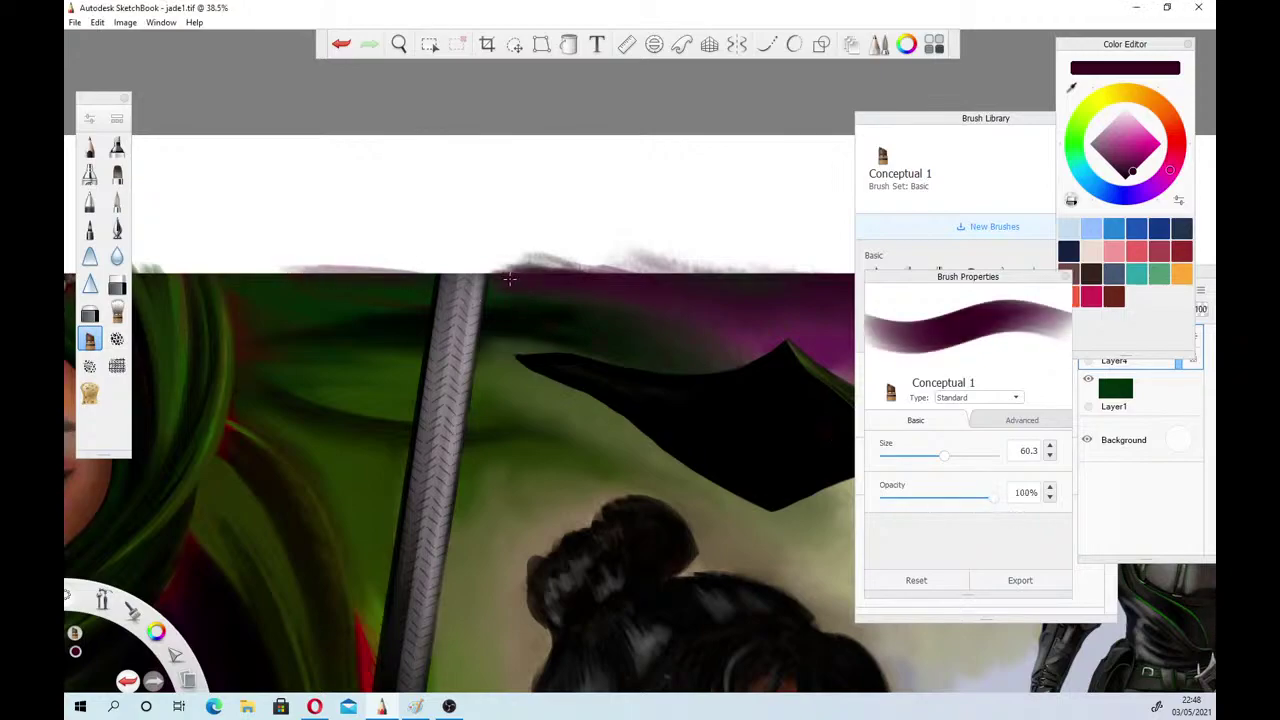
pyautogui.moveTo(612, 272); pyautogui.dragTo(286, 270)
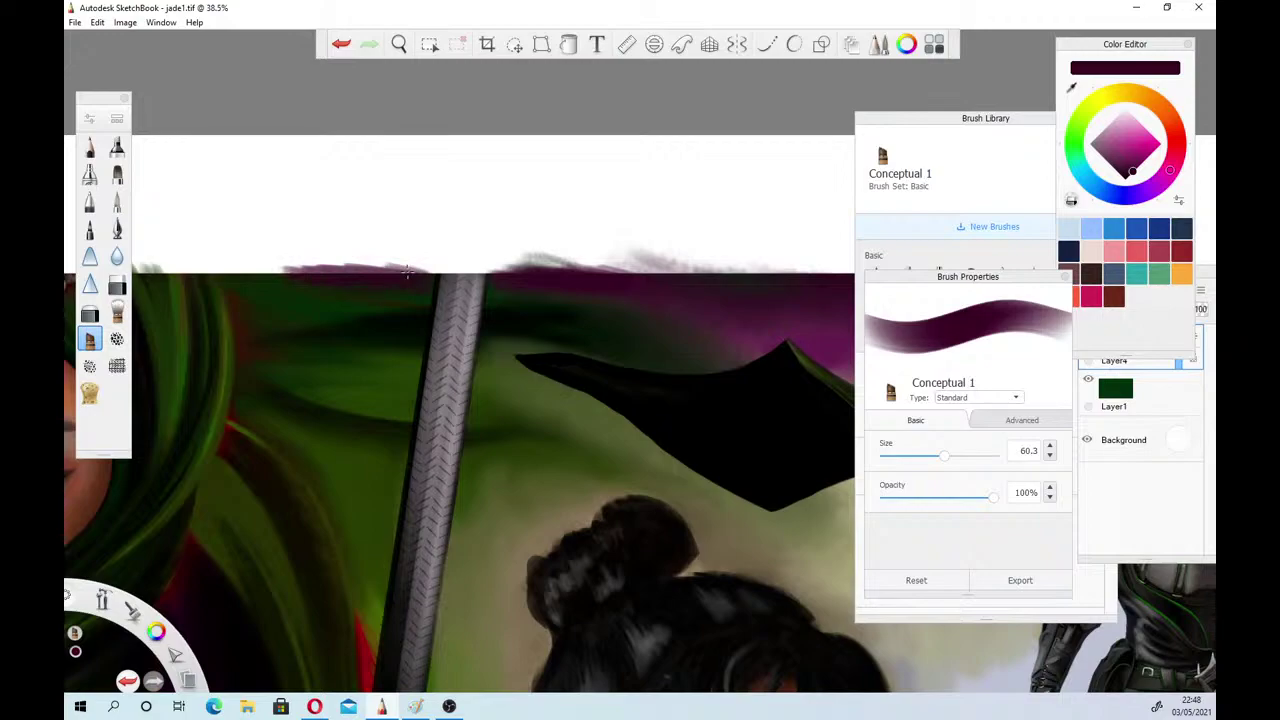
pyautogui.moveTo(407, 270); pyautogui.dragTo(226, 268)
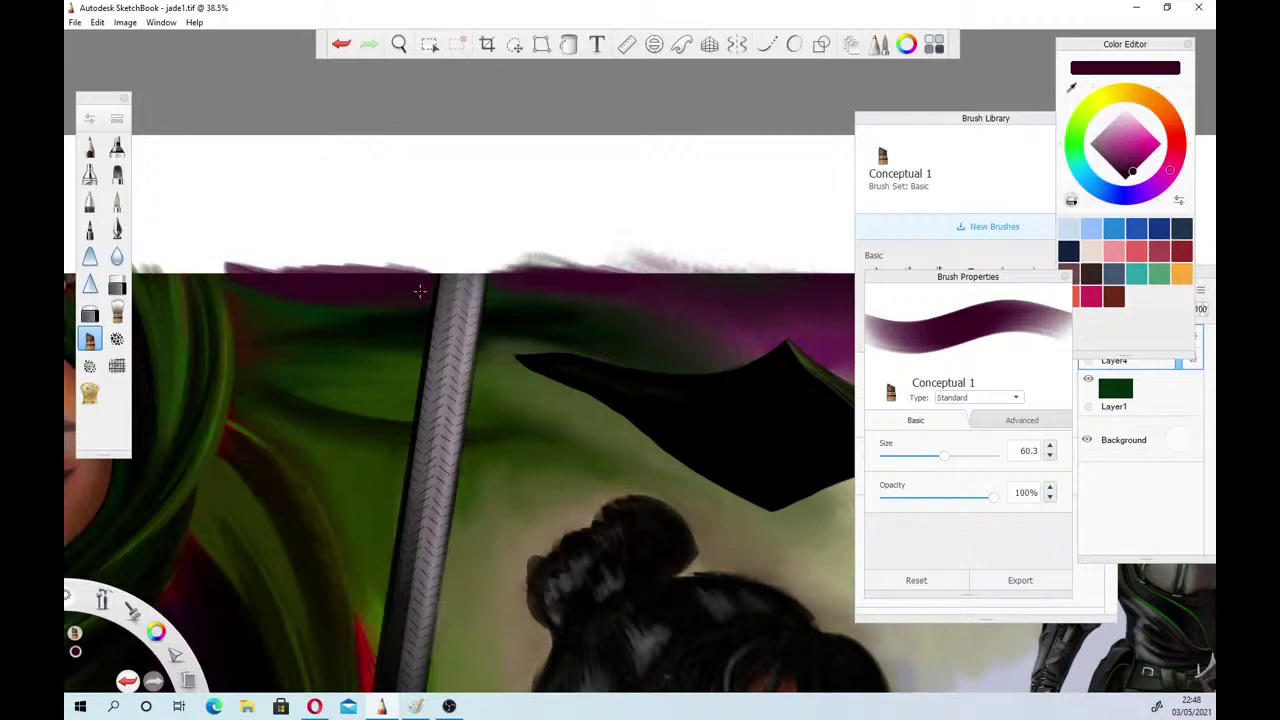
# Paint dark purple strokes along the artwork's upper edge beside the grey staff with the Conceptual 1 brush
pyautogui.moveTo(256, 273); pyautogui.dragTo(384, 271)
pyautogui.moveTo(256, 273); pyautogui.dragTo(398, 273)
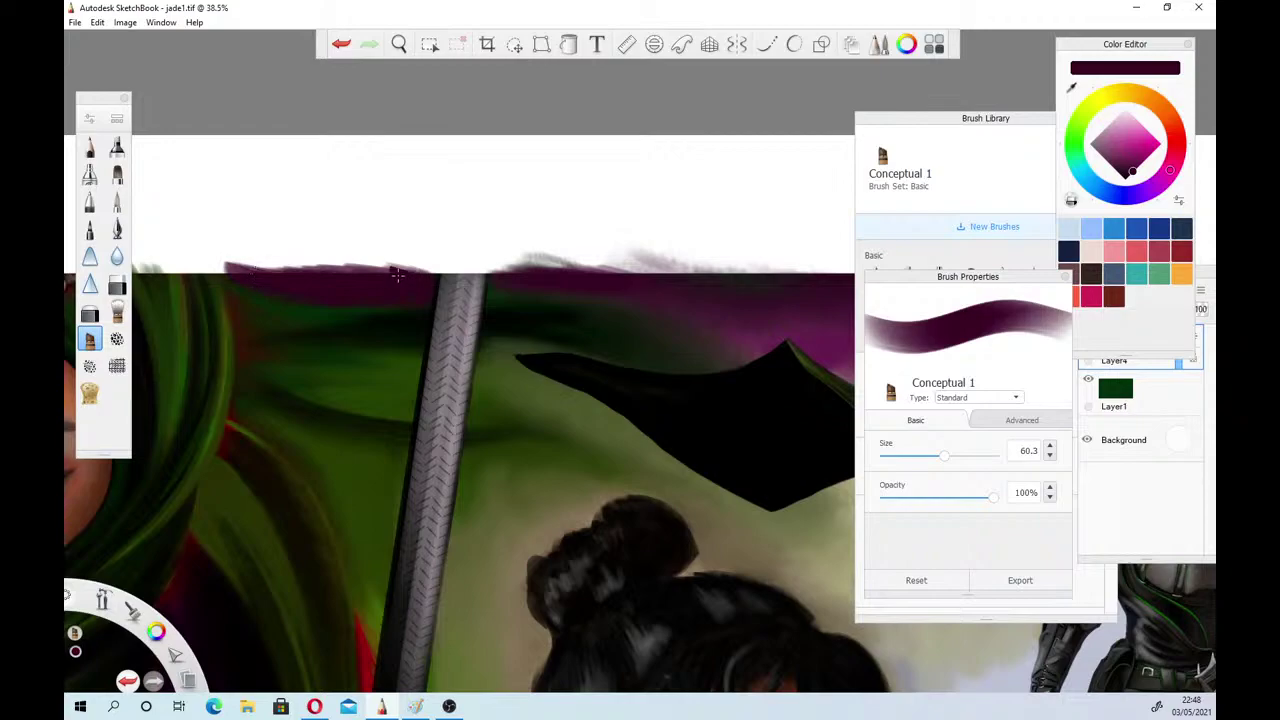
pyautogui.click(502, 278)
# Pick a darker purple and stroke it with the Conceptual 1 brush along the upper purple band before the grey staff
pyautogui.click(399, 44)
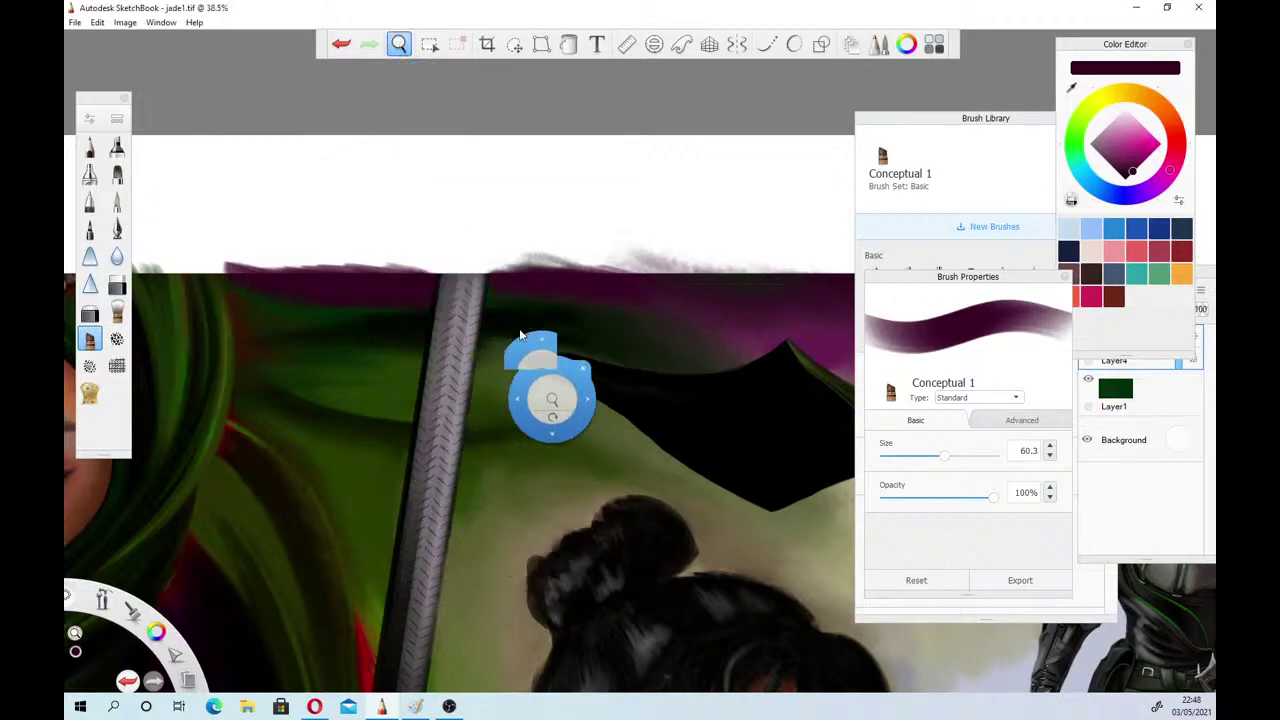
pyautogui.moveTo(518, 328); pyautogui.dragTo(510, 388)
pyautogui.moveTo(486, 318); pyautogui.dragTo(488, 374)
pyautogui.moveTo(490, 418)
pyautogui.mouseDown()
pyautogui.moveTo(489, 434)
pyautogui.moveTo(540, 430)
pyautogui.mouseUp()
pyautogui.click(573, 430)
pyautogui.click(117, 313)
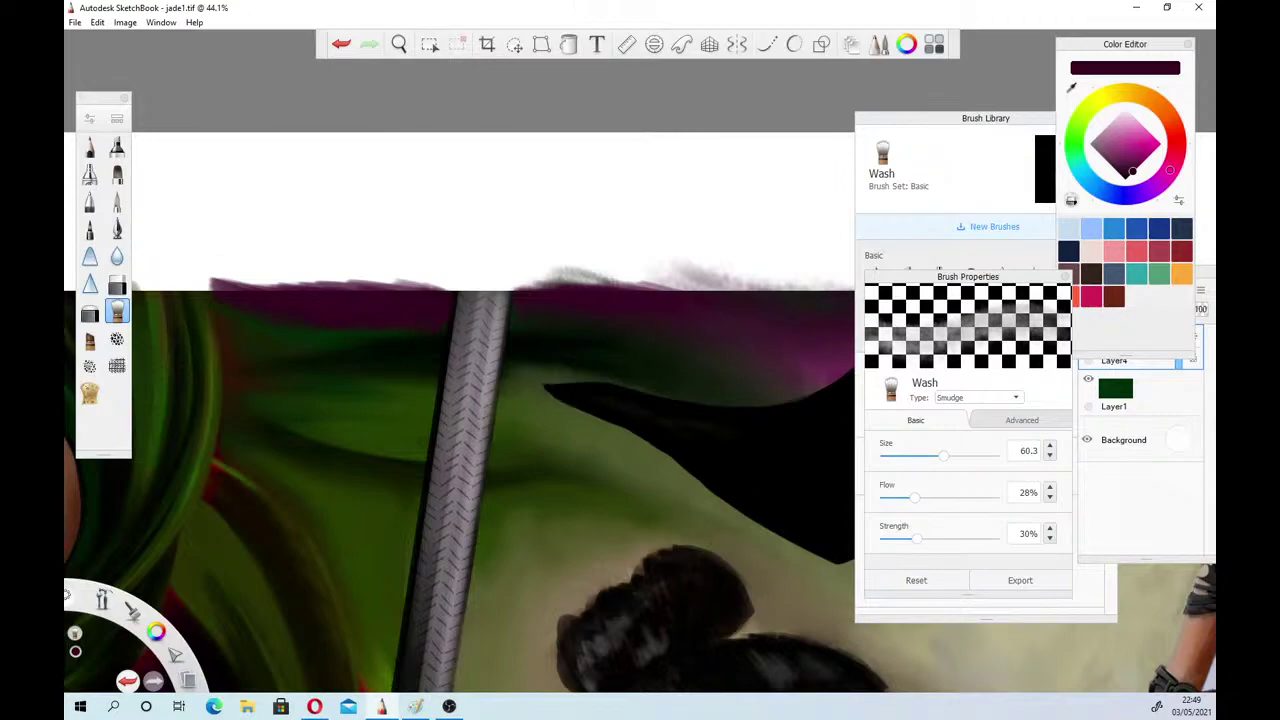
pyautogui.hotkey('alt', 'Tab')
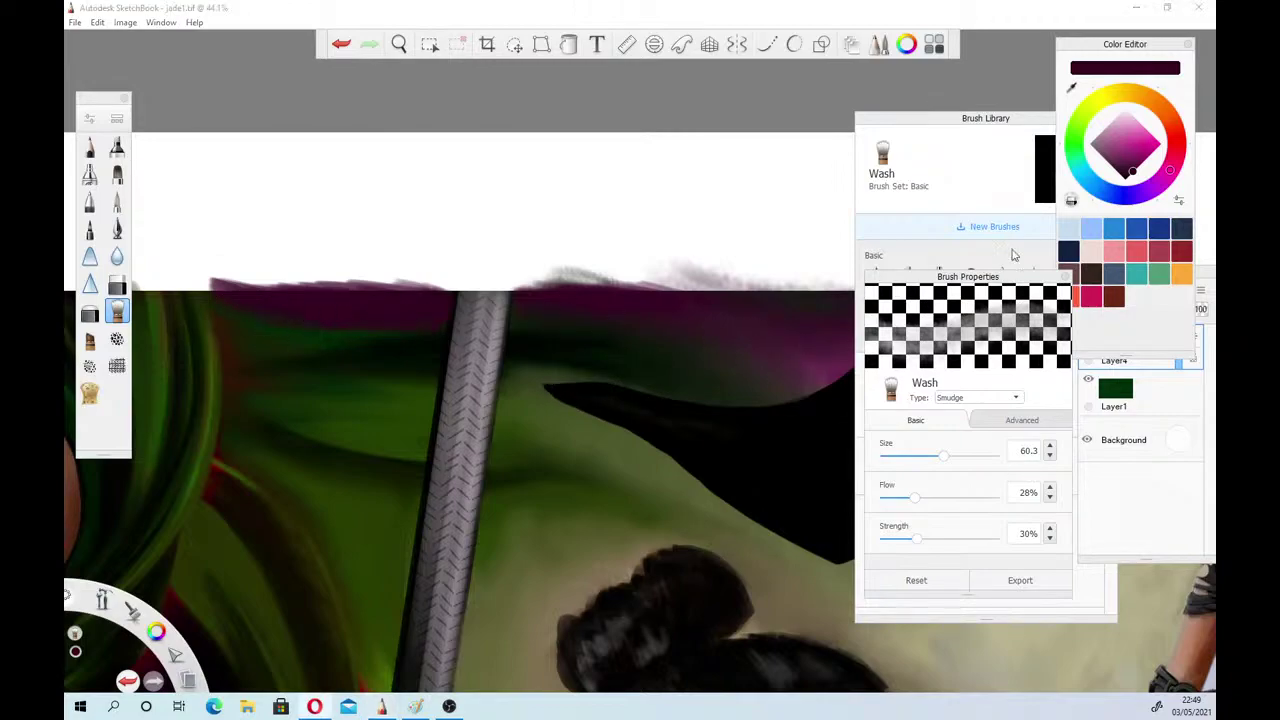
pyautogui.click(1131, 171)
pyautogui.click(1131, 174)
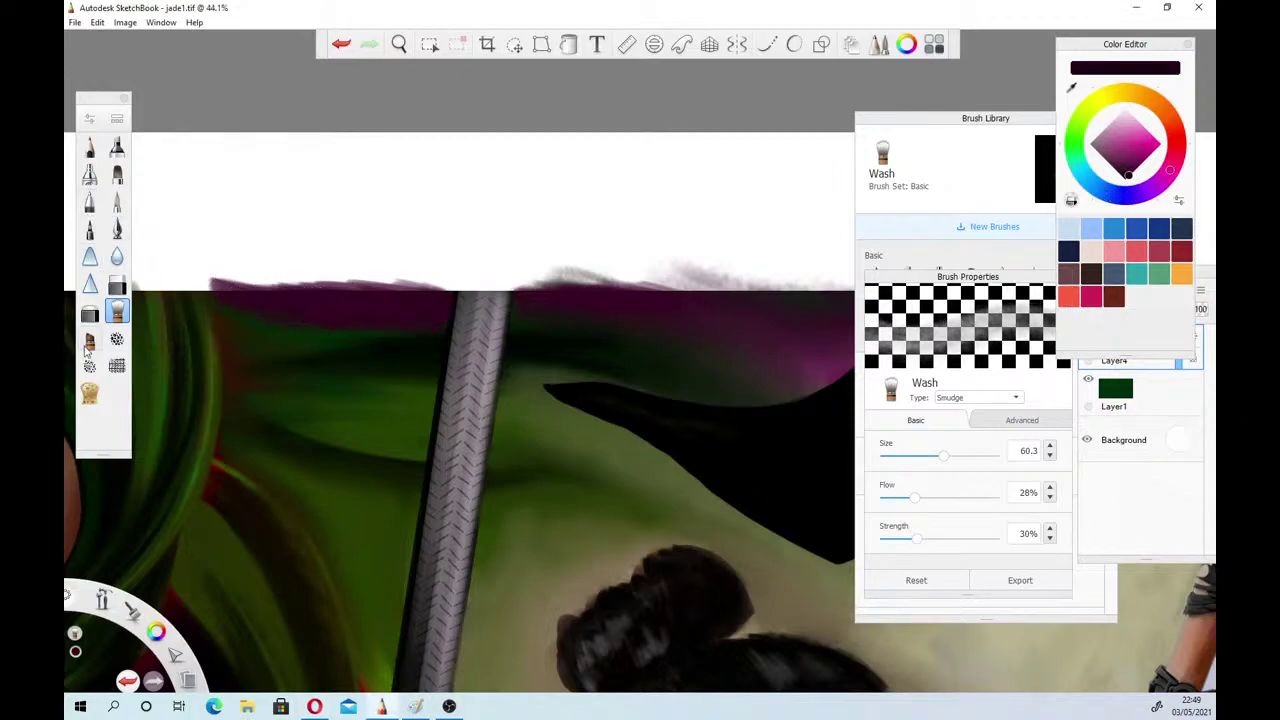
pyautogui.click(90, 342)
pyautogui.moveTo(272, 284); pyautogui.dragTo(414, 286)
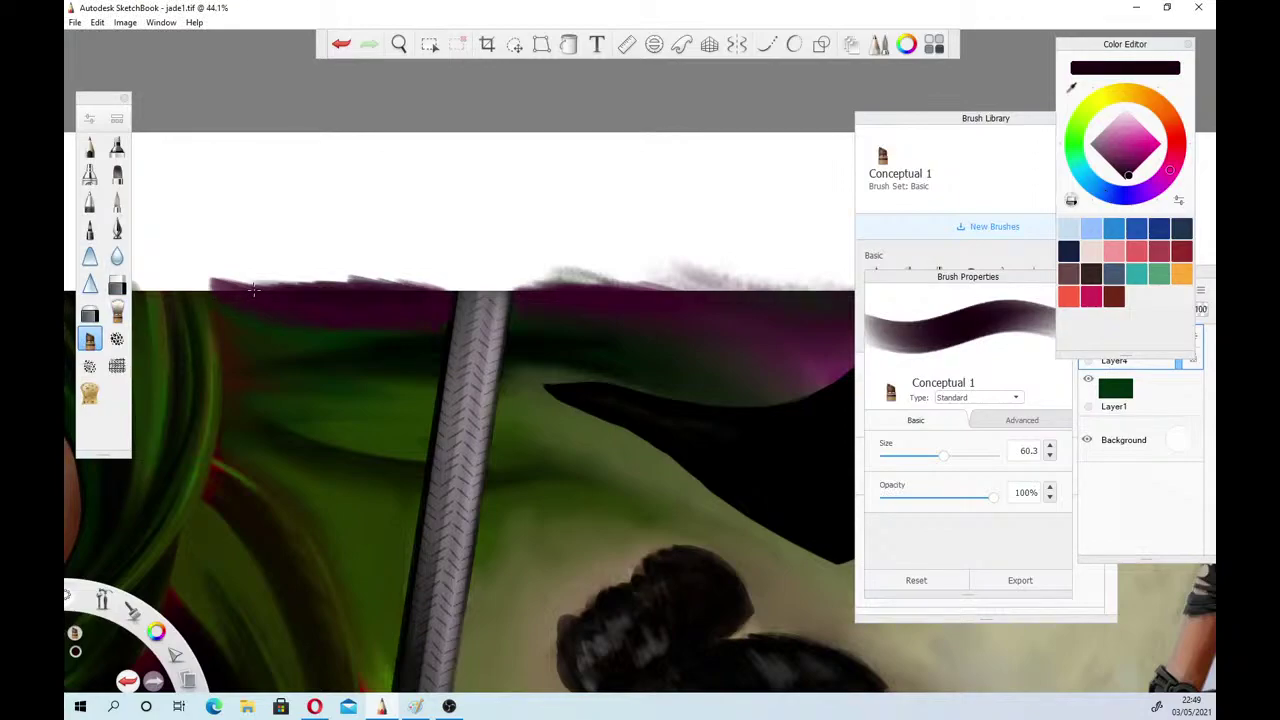
# Extend the near-black purple shading along the artwork's upper edge on both sides of the grey staff
pyautogui.moveTo(254, 290); pyautogui.dragTo(736, 290)
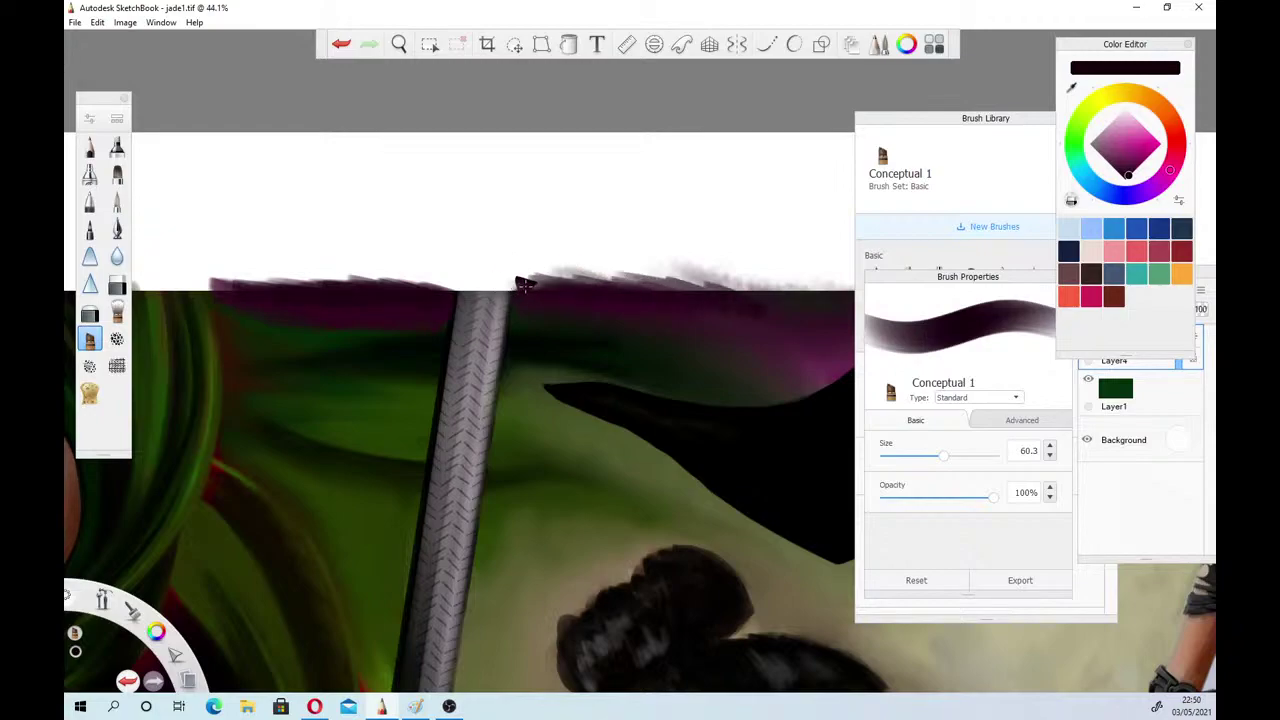
pyautogui.moveTo(522, 283)
pyautogui.mouseDown()
pyautogui.moveTo(790, 287)
pyautogui.moveTo(524, 287)
pyautogui.mouseUp()
pyautogui.moveTo(778, 284); pyautogui.dragTo(833, 289)
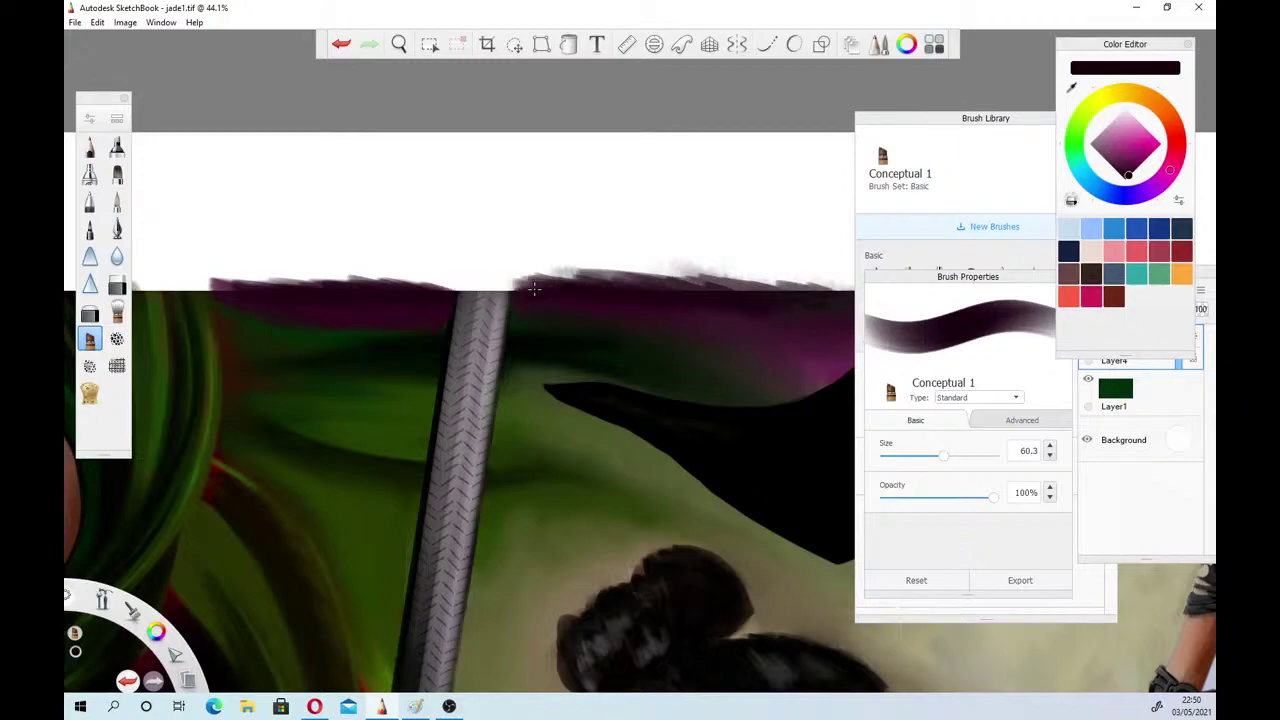
pyautogui.moveTo(338, 284)
pyautogui.mouseDown()
pyautogui.moveTo(420, 289)
pyautogui.moveTo(216, 284)
pyautogui.moveTo(446, 289)
pyautogui.mouseUp()
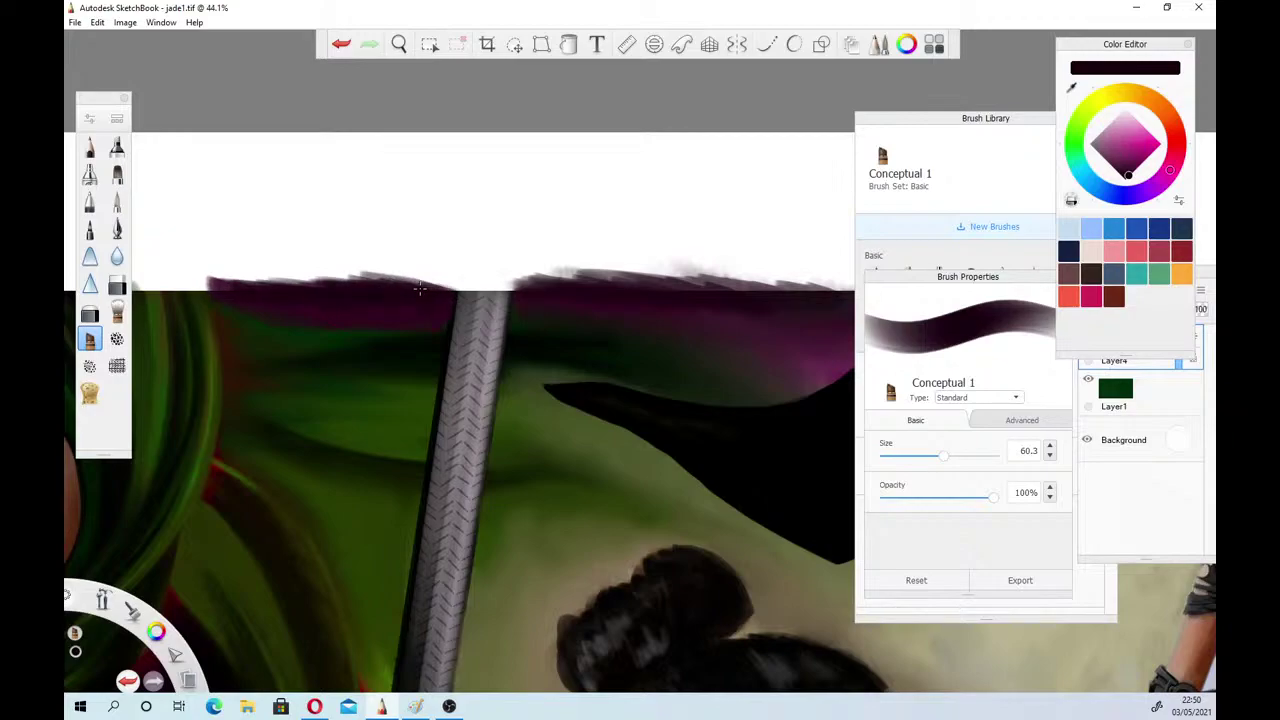
# Shade the veil folds beneath the eye in dark purple and black, reducing the brush size through 28.6 and 20.8 to 15.0
pyautogui.click(399, 44)
pyautogui.moveTo(421, 333); pyautogui.dragTo(353, 445)
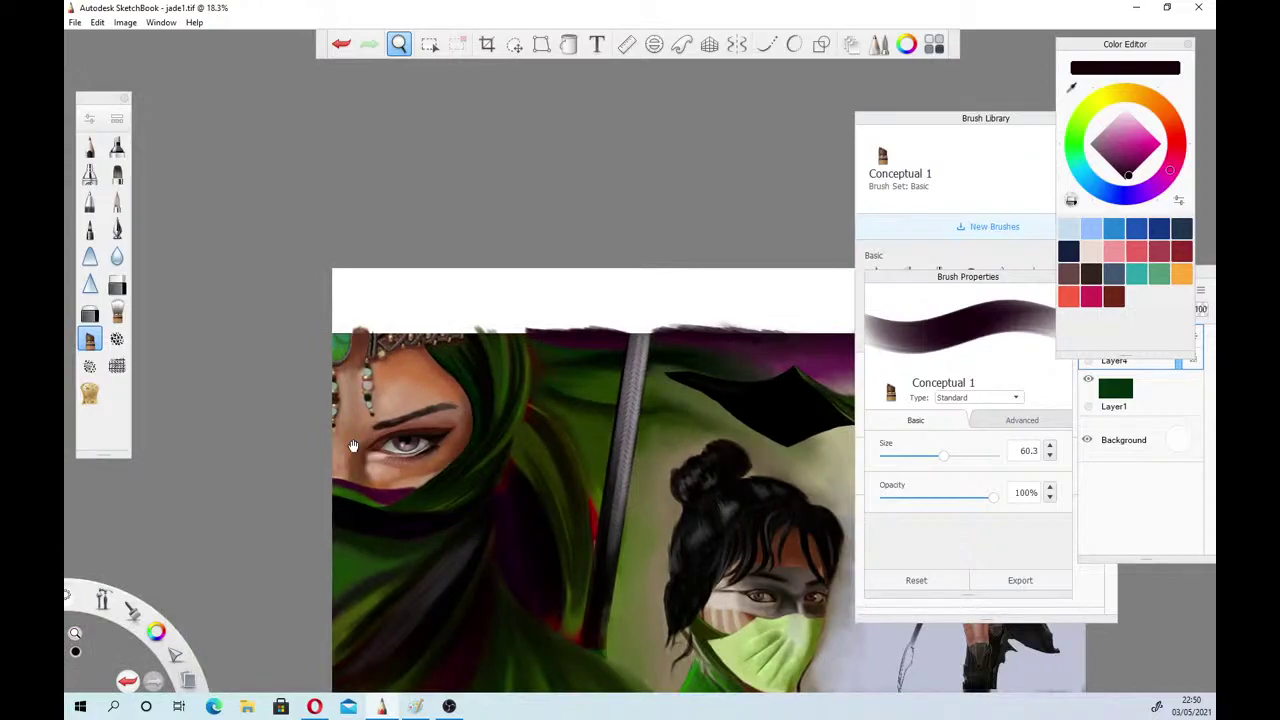
pyautogui.moveTo(424, 507); pyautogui.dragTo(424, 416)
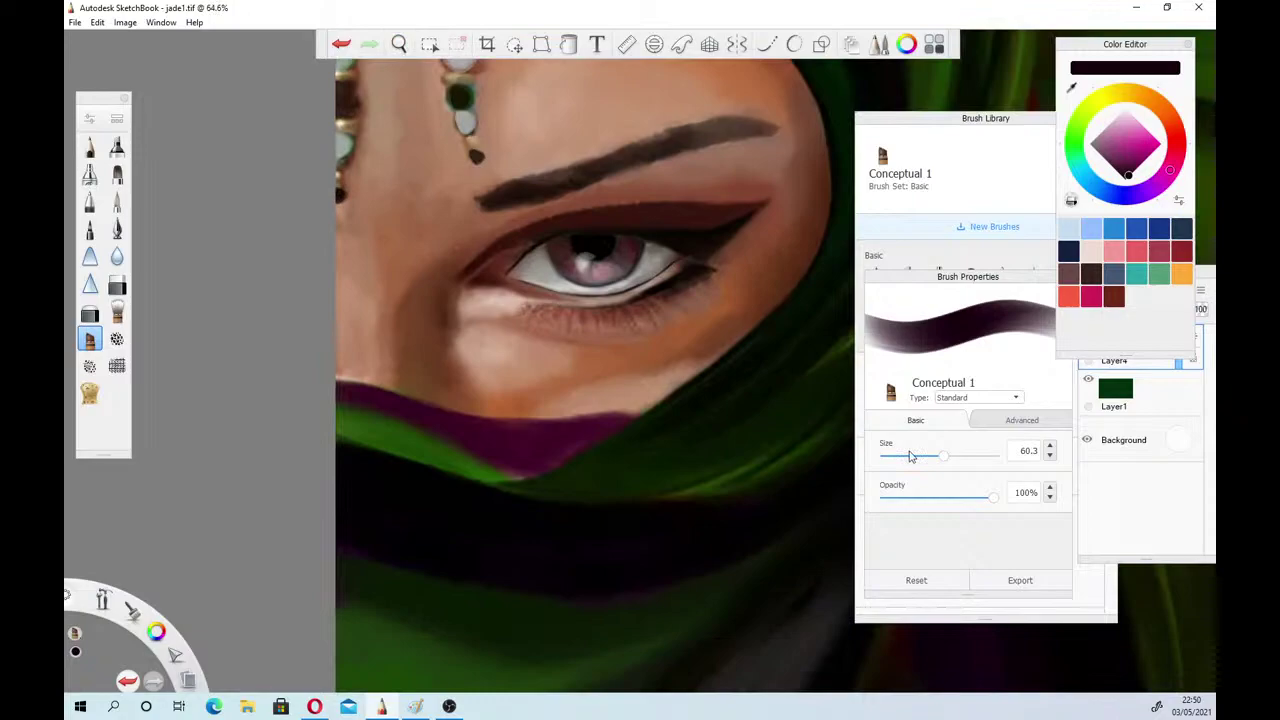
pyautogui.click(912, 456)
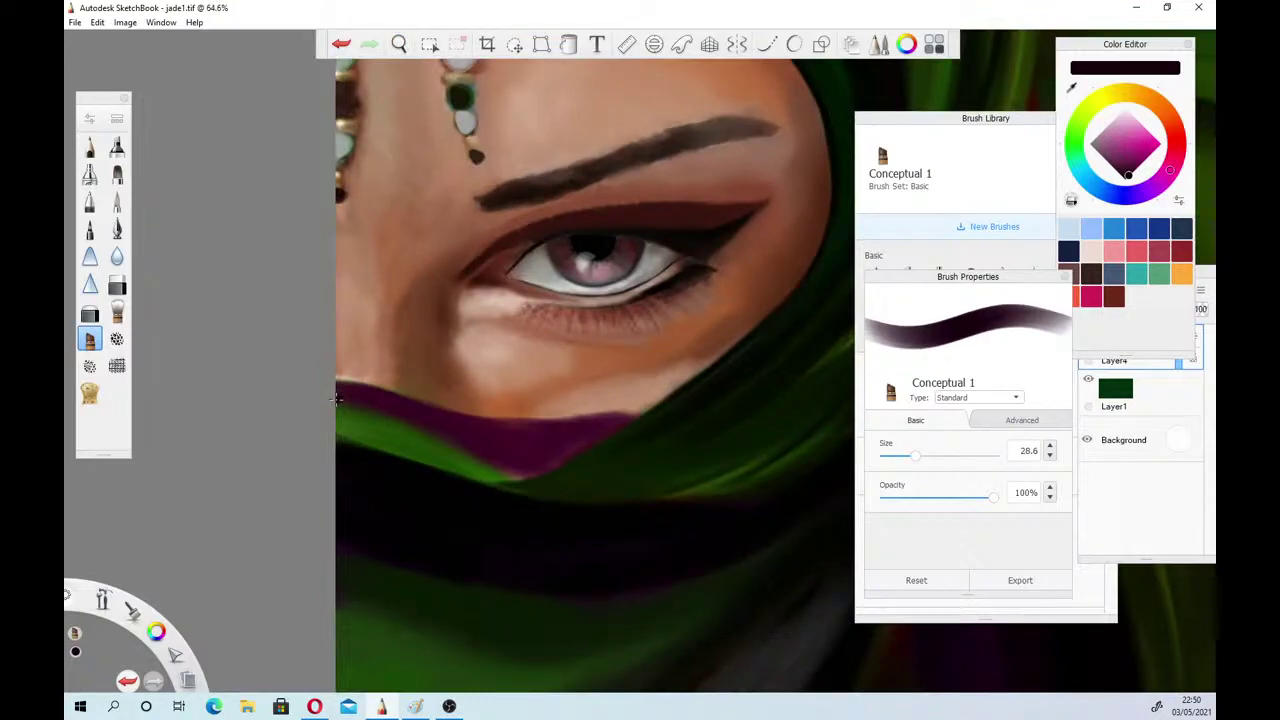
pyautogui.press('[')
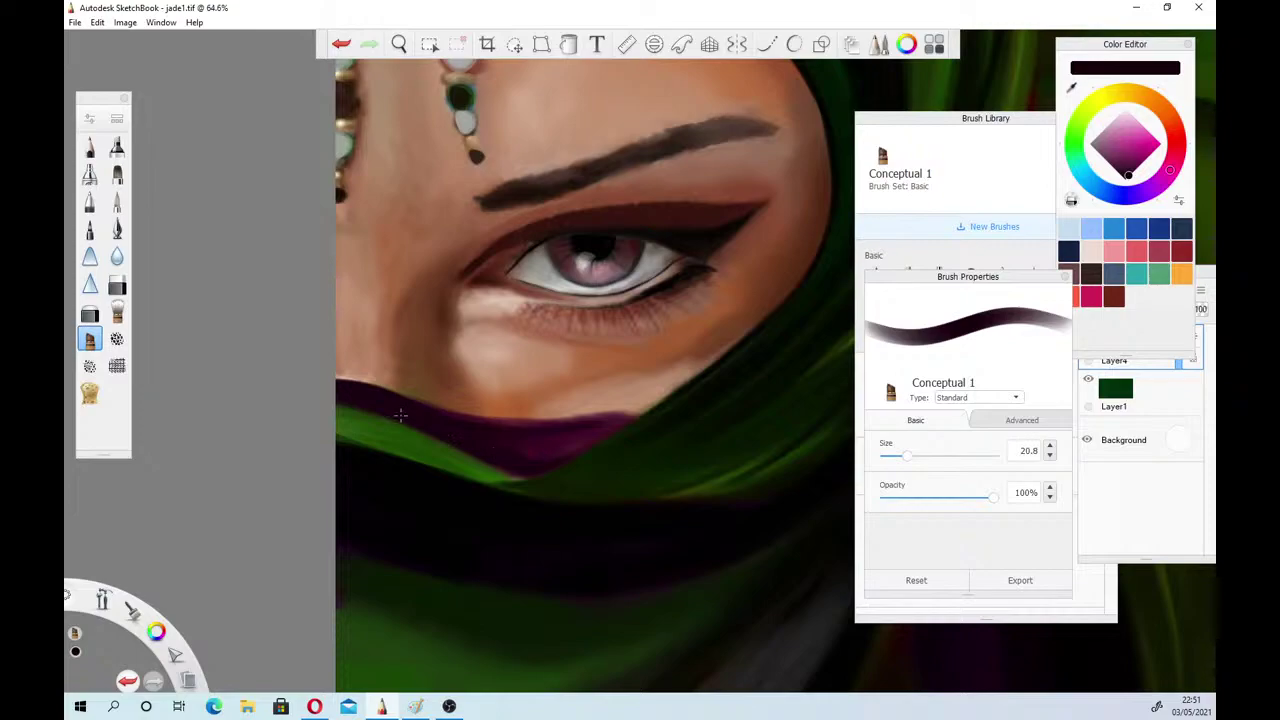
pyautogui.moveTo(1128, 177); pyautogui.dragTo(1126, 179)
pyautogui.press('[')
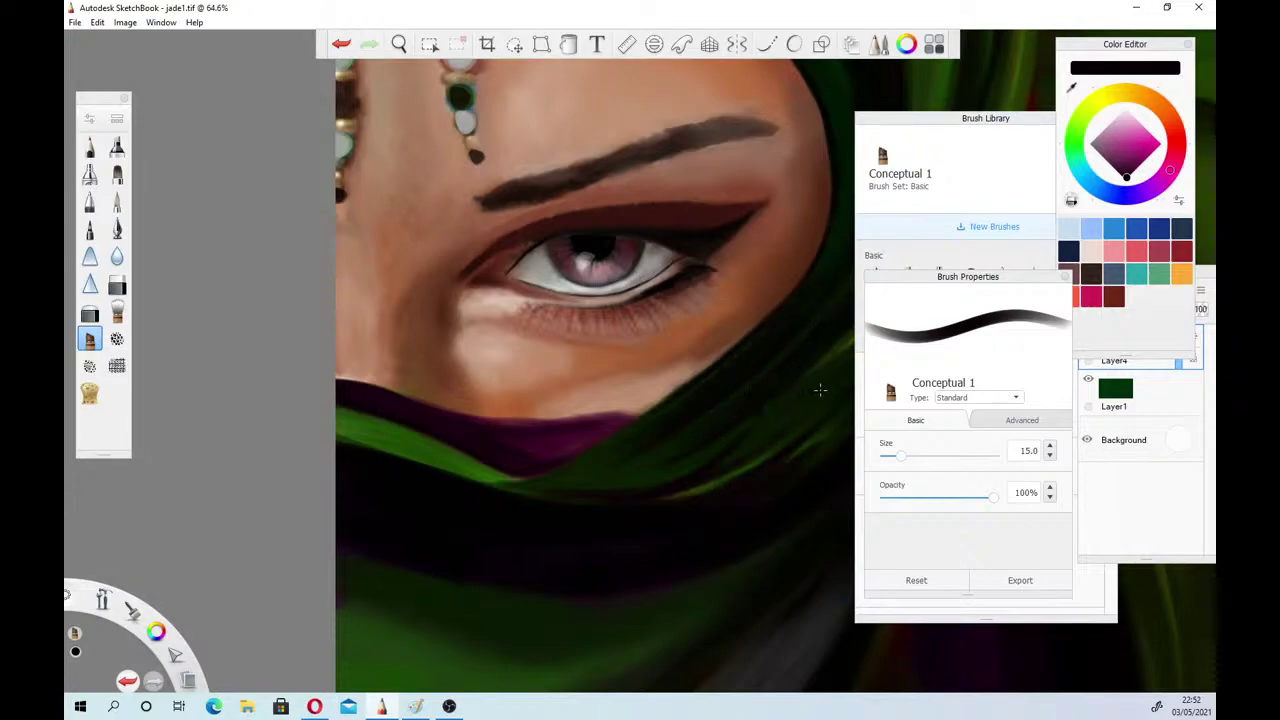
# Sample green from the headscarf, adjust it in the color editor, and paint highlight strokes down the upper folds beside the face
pyautogui.click(398, 44)
pyautogui.scroll(-3, 434, 348)
pyautogui.moveTo(437, 351); pyautogui.dragTo(398, 519)
pyautogui.moveTo(533, 528); pyautogui.dragTo(627, 346)
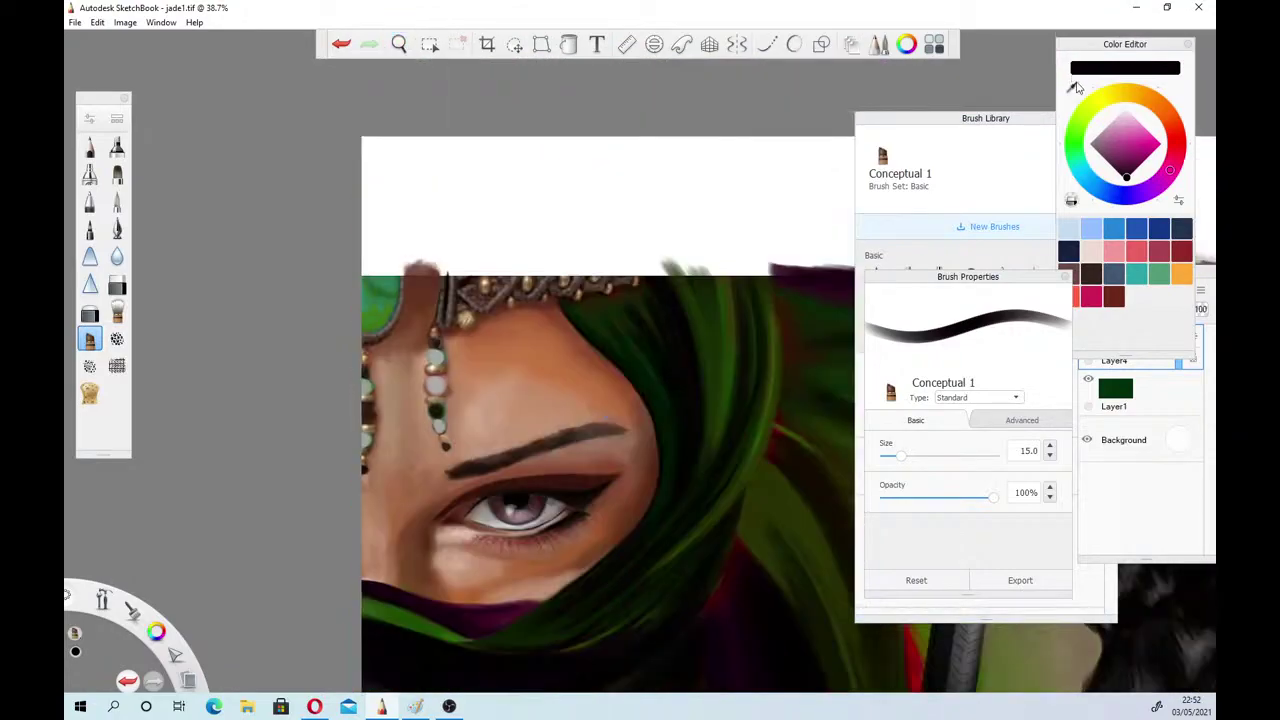
pyautogui.click(1071, 88)
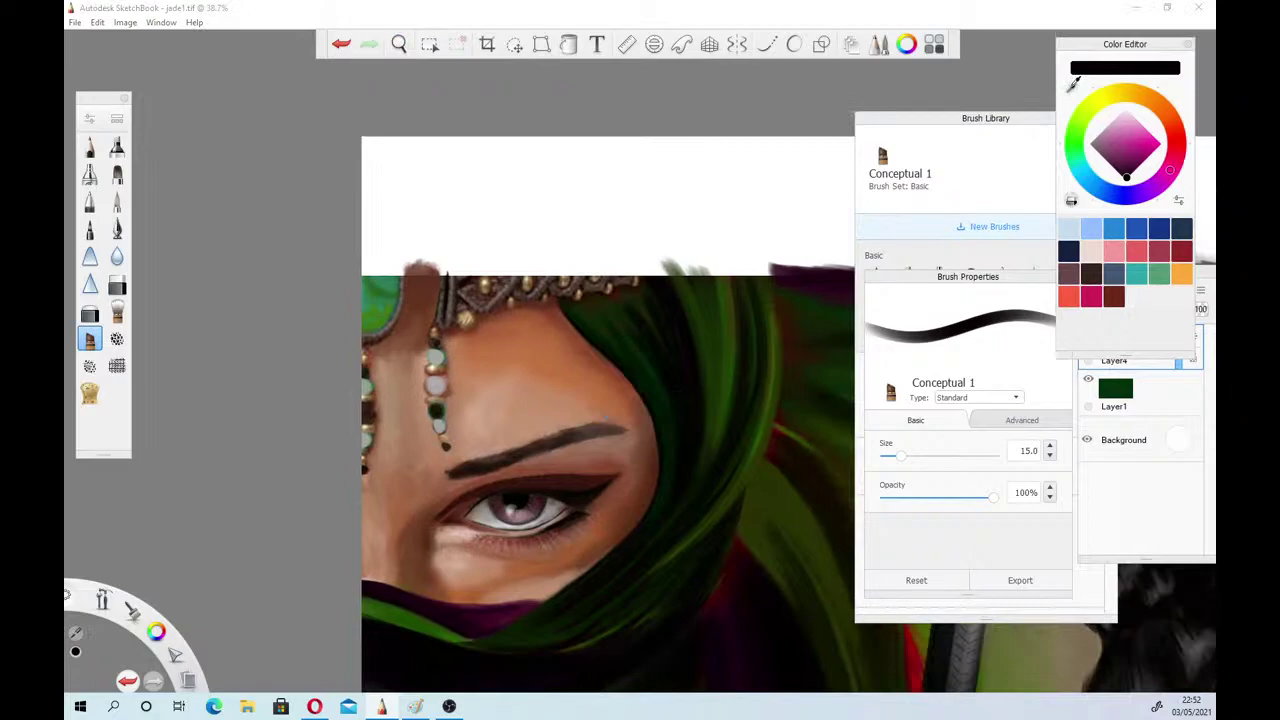
pyautogui.click(753, 323)
pyautogui.click(1141, 162)
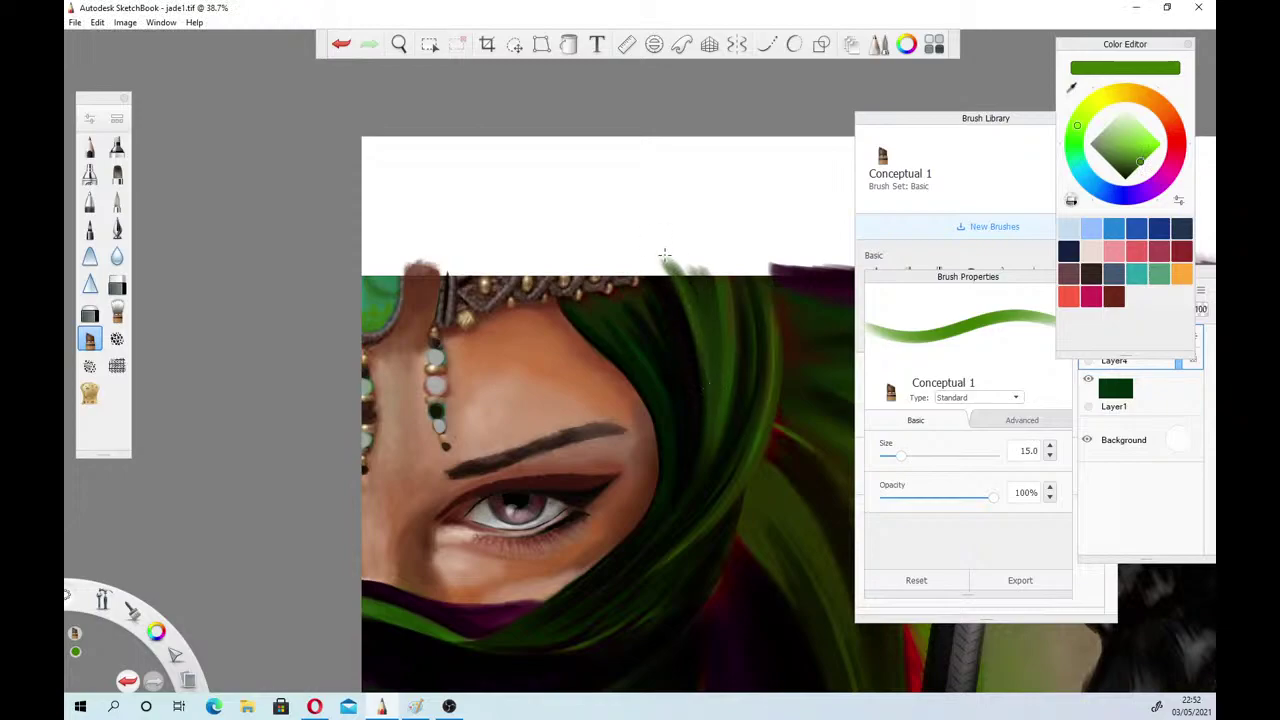
pyautogui.moveTo(666, 260); pyautogui.dragTo(707, 396)
pyautogui.moveTo(711, 262); pyautogui.dragTo(723, 375)
pyautogui.moveTo(711, 255); pyautogui.dragTo(727, 394)
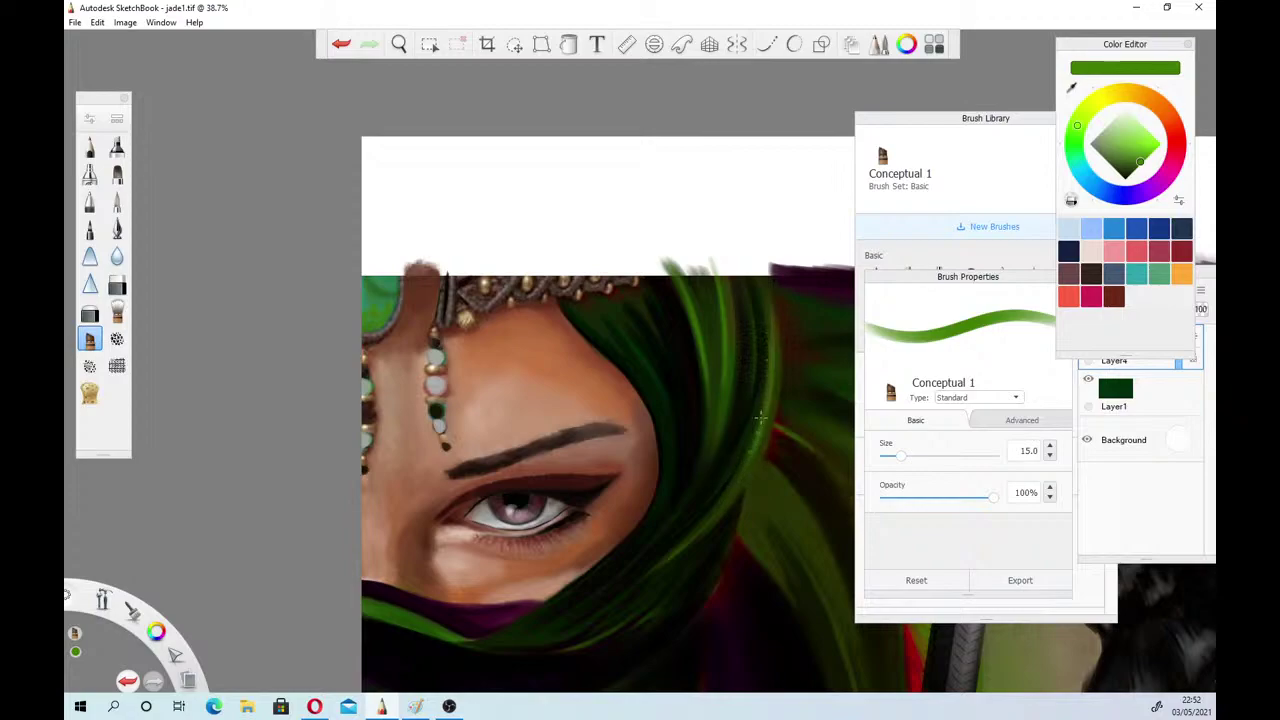
# Add bright green highlights along the headscarf's outer edge, following its curve down past the cheek
pyautogui.moveTo(762, 276); pyautogui.dragTo(776, 386)
pyautogui.moveTo(759, 274)
pyautogui.mouseDown()
pyautogui.moveTo(765, 437)
pyautogui.moveTo(762, 279)
pyautogui.moveTo(775, 339)
pyautogui.mouseUp()
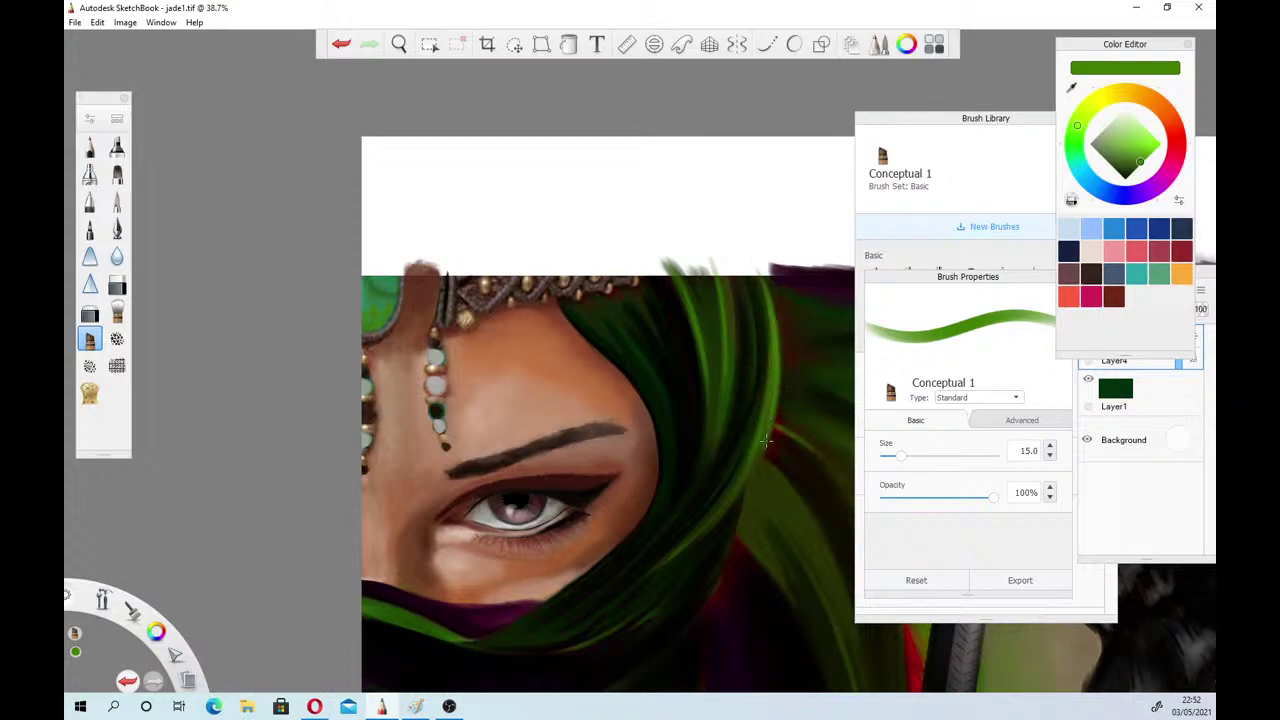
pyautogui.moveTo(761, 430); pyautogui.dragTo(740, 473)
# Paint bright green highlights on the broad green veil fold below the face, enlarging the brush to 31.8
pyautogui.click(399, 44)
pyautogui.moveTo(428, 428); pyautogui.dragTo(438, 342)
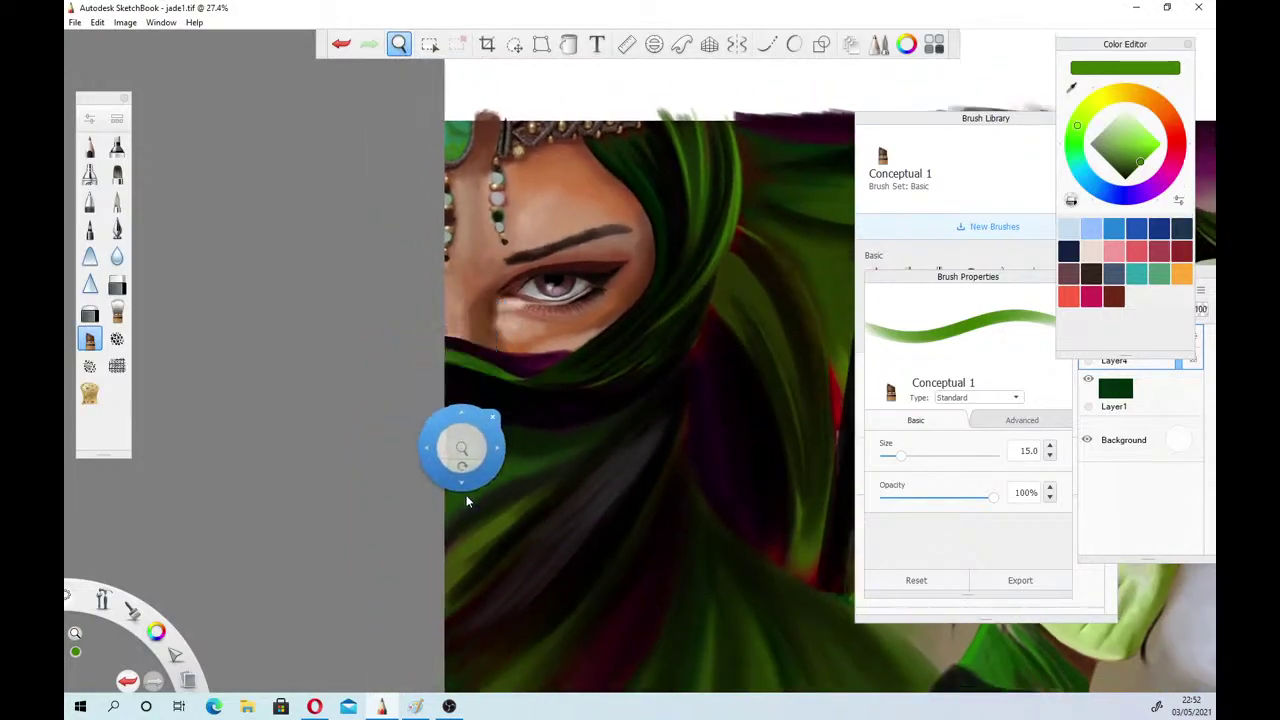
pyautogui.moveTo(417, 432); pyautogui.dragTo(456, 440)
pyautogui.click(487, 417)
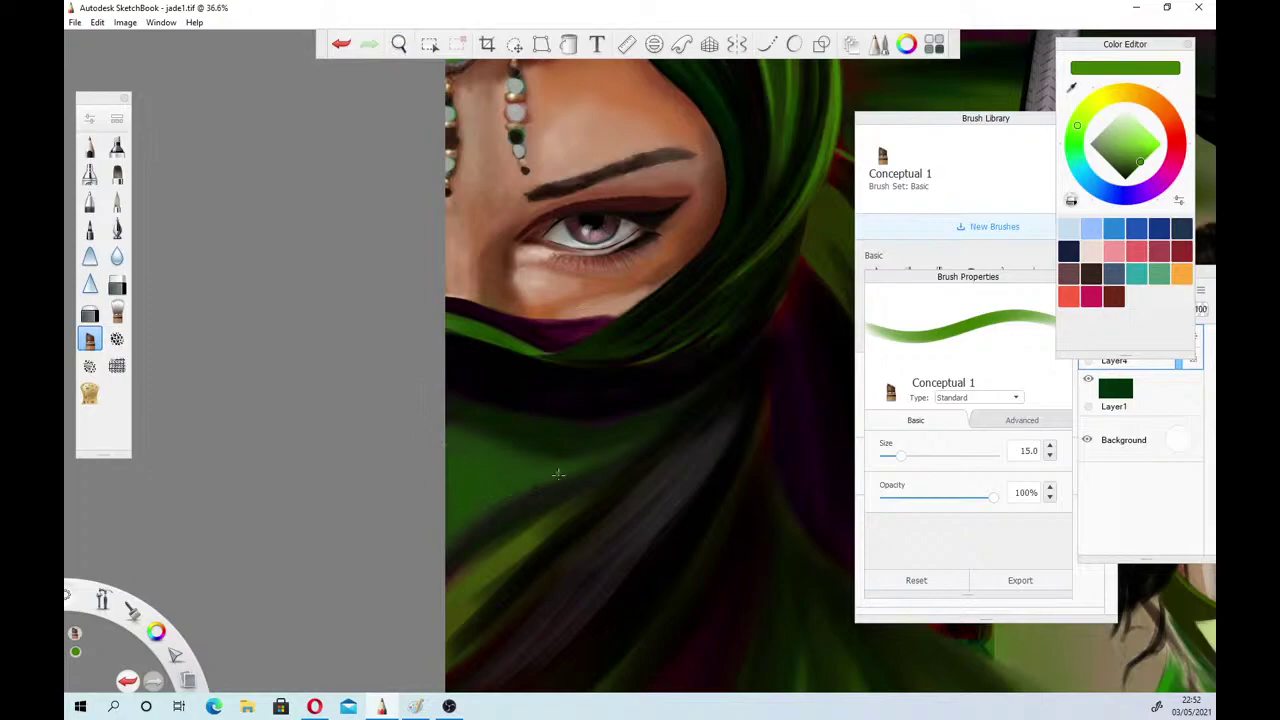
pyautogui.moveTo(566, 474)
pyautogui.mouseDown()
pyautogui.moveTo(503, 504)
pyautogui.moveTo(514, 494)
pyautogui.mouseUp()
pyautogui.moveTo(458, 542); pyautogui.dragTo(494, 512)
pyautogui.moveTo(449, 550)
pyautogui.mouseDown()
pyautogui.moveTo(688, 435)
pyautogui.moveTo(758, 435)
pyautogui.moveTo(579, 470)
pyautogui.moveTo(505, 501)
pyautogui.moveTo(518, 491)
pyautogui.moveTo(447, 550)
pyautogui.mouseUp()
pyautogui.click(918, 458)
pyautogui.moveTo(512, 490)
pyautogui.mouseDown()
pyautogui.moveTo(449, 543)
pyautogui.moveTo(449, 516)
pyautogui.mouseUp()
pyautogui.moveTo(469, 469)
pyautogui.mouseDown()
pyautogui.moveTo(449, 492)
pyautogui.moveTo(489, 494)
pyautogui.mouseUp()
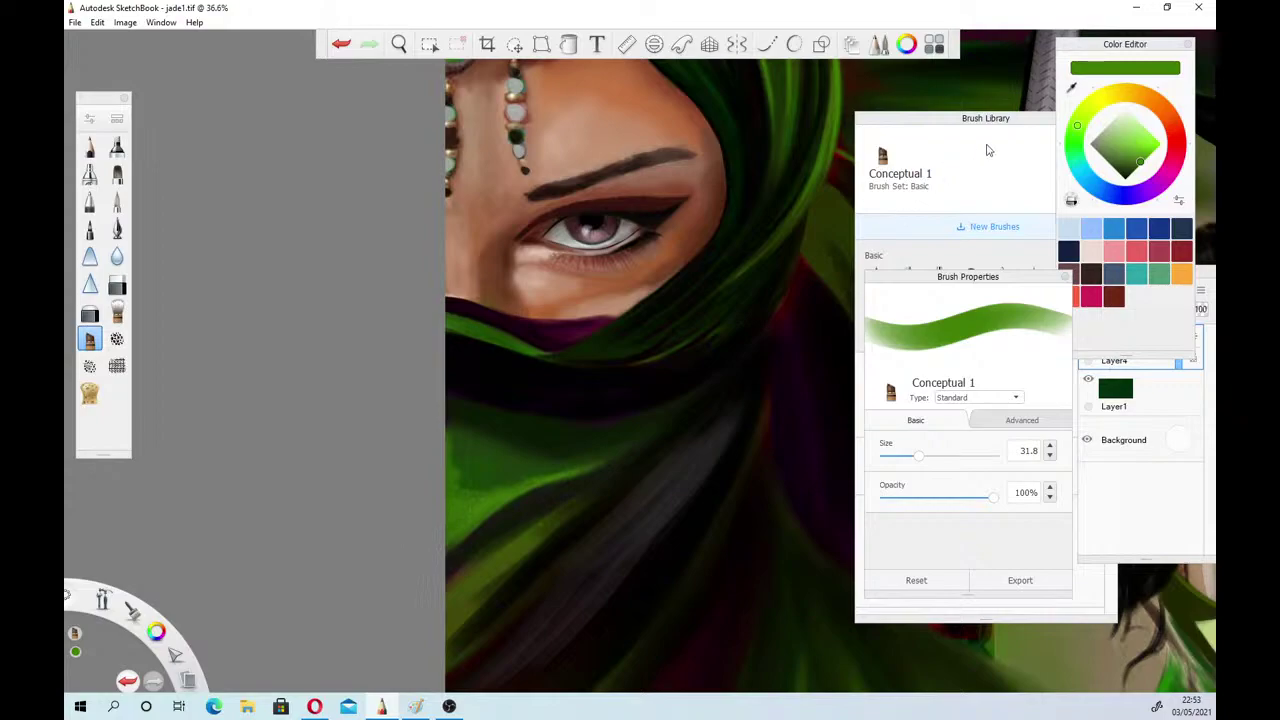
# Sample dark tones from the grey veil fold and repaint it, enlarging the brush to 56.4
pyautogui.click(1073, 84)
pyautogui.click(686, 480)
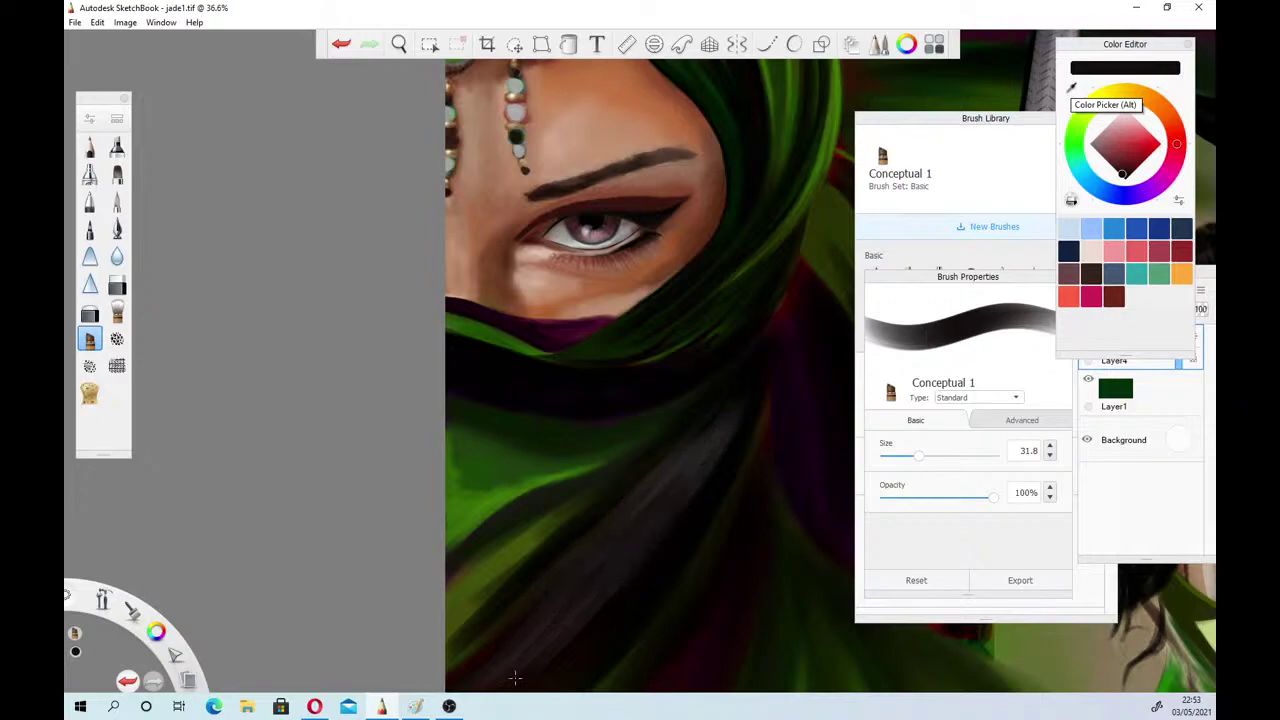
pyautogui.click(1072, 88)
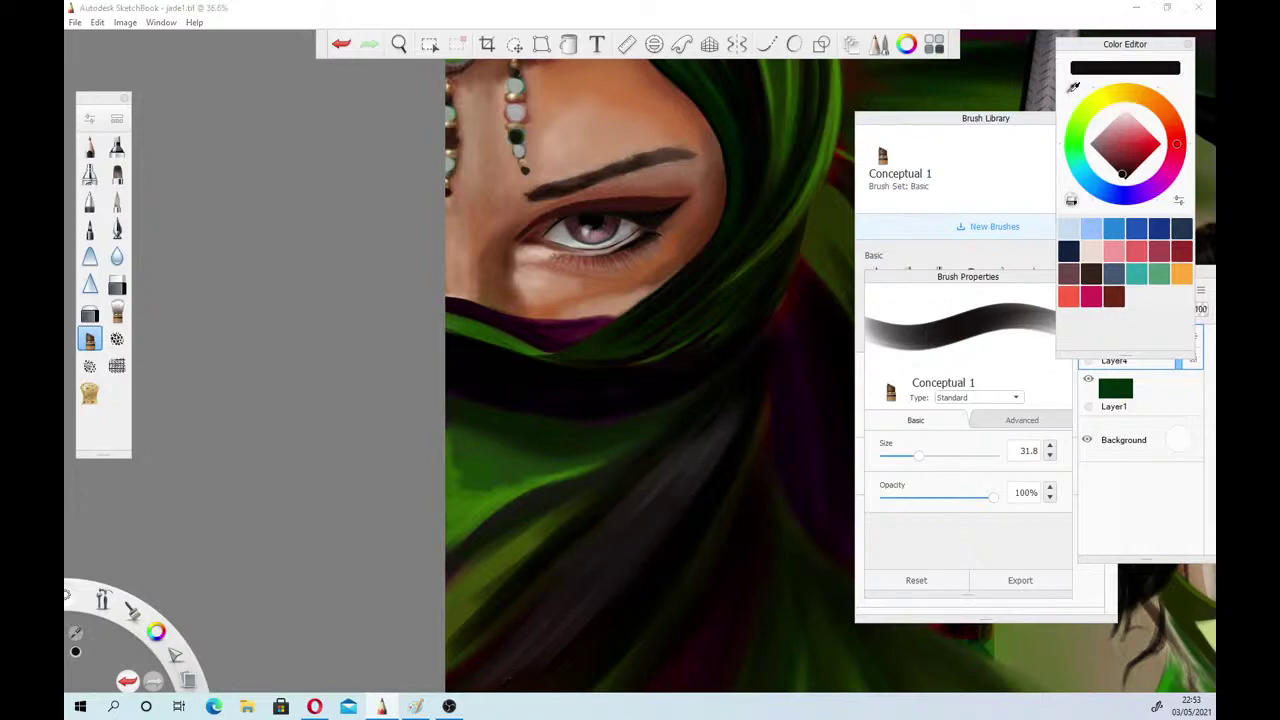
pyautogui.keyDown('alt'); pyautogui.click(700, 450); pyautogui.keyUp('alt')
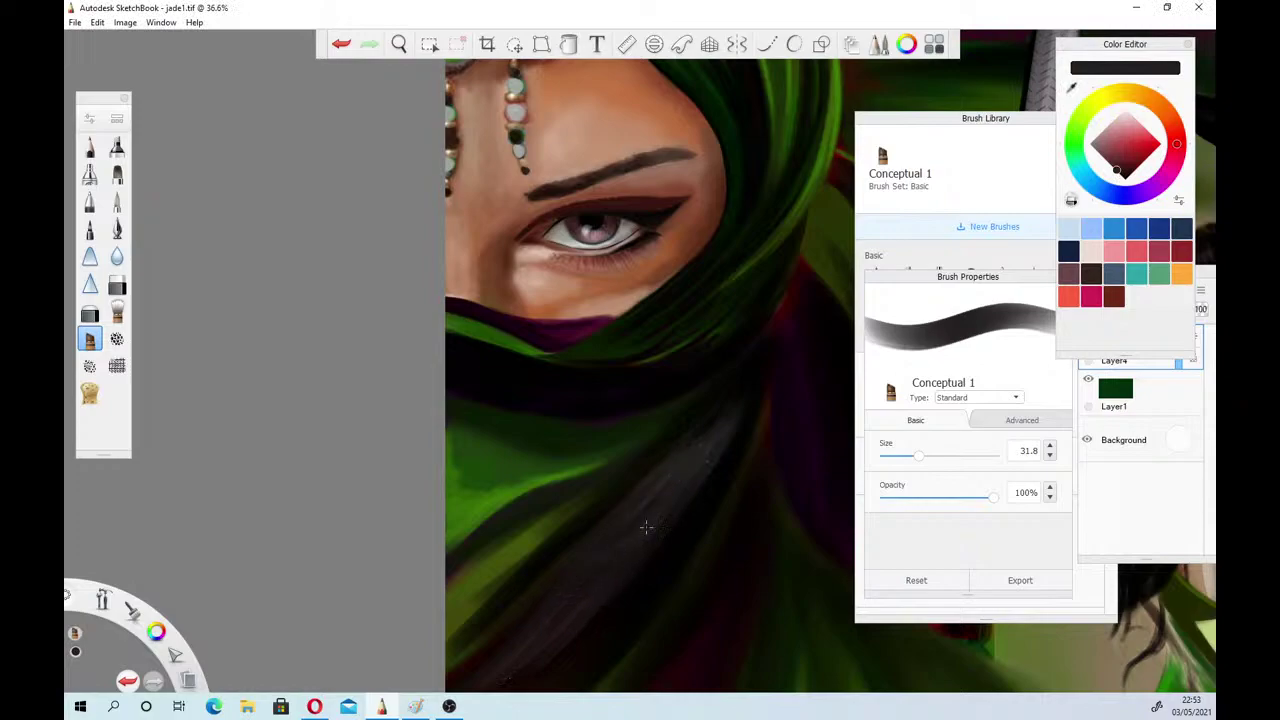
pyautogui.click(942, 456)
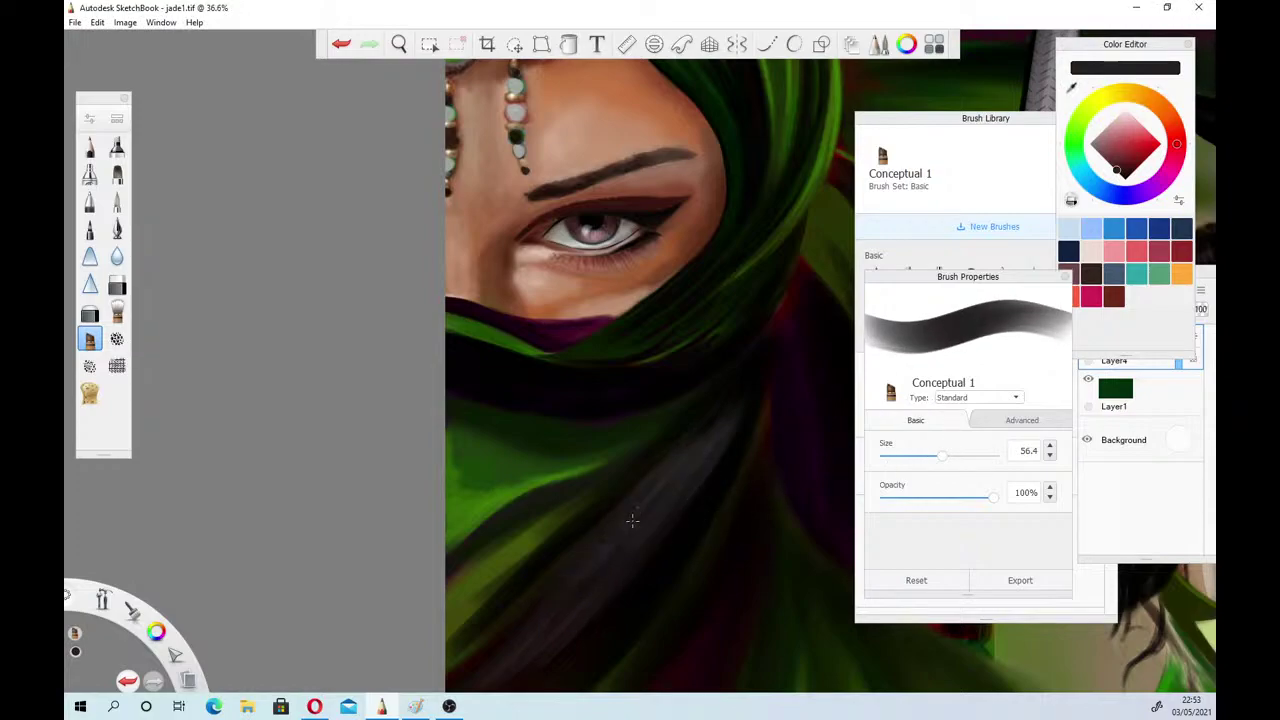
pyautogui.moveTo(624, 531)
pyautogui.mouseDown()
pyautogui.moveTo(531, 645)
pyautogui.moveTo(680, 493)
pyautogui.moveTo(590, 597)
pyautogui.moveTo(674, 493)
pyautogui.moveTo(598, 604)
pyautogui.mouseUp()
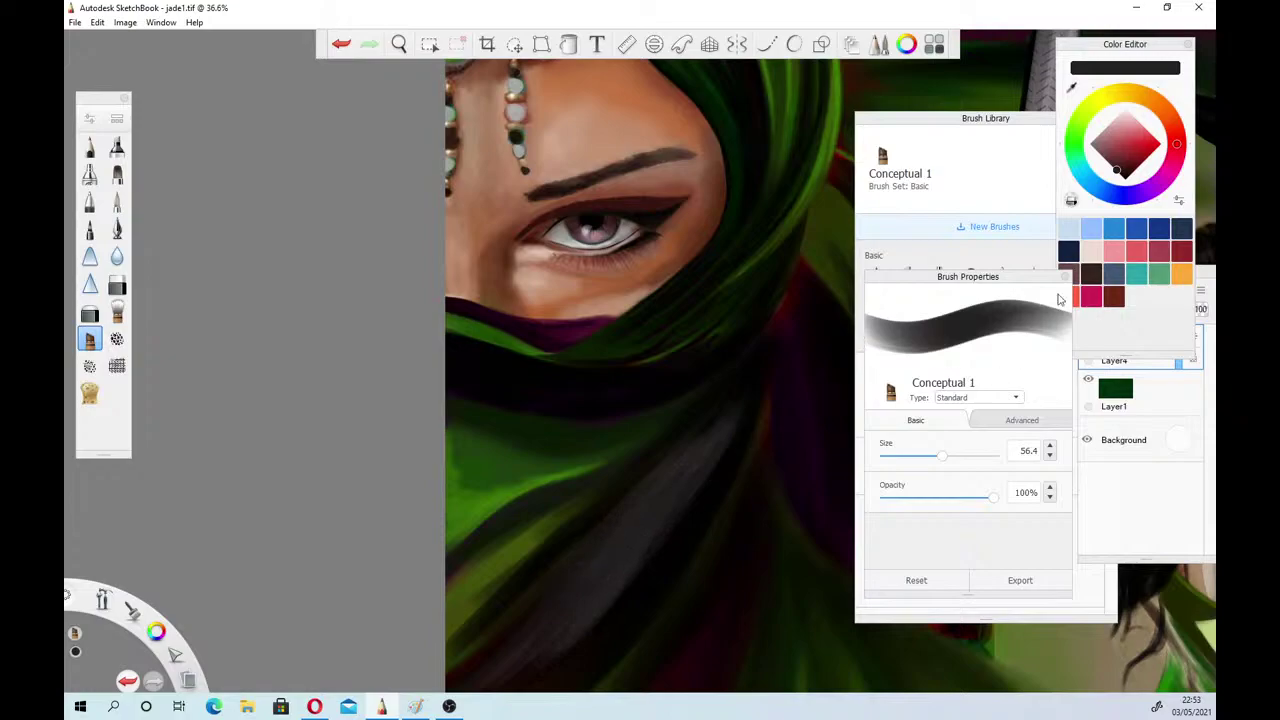
# Choose a near-black colour and deepen the shadow along the lower edge of the grey veil fold
pyautogui.click(1121, 175)
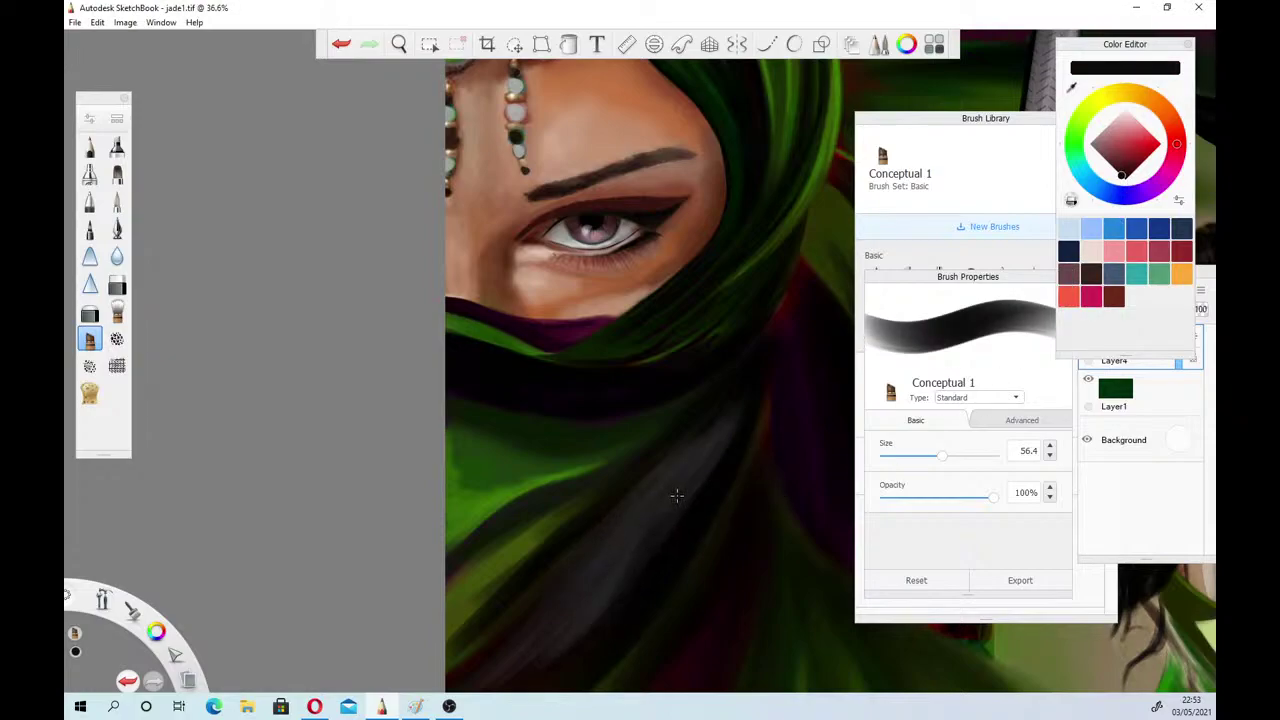
pyautogui.keyDown('alt'); pyautogui.click(636, 563); pyautogui.keyUp('alt')
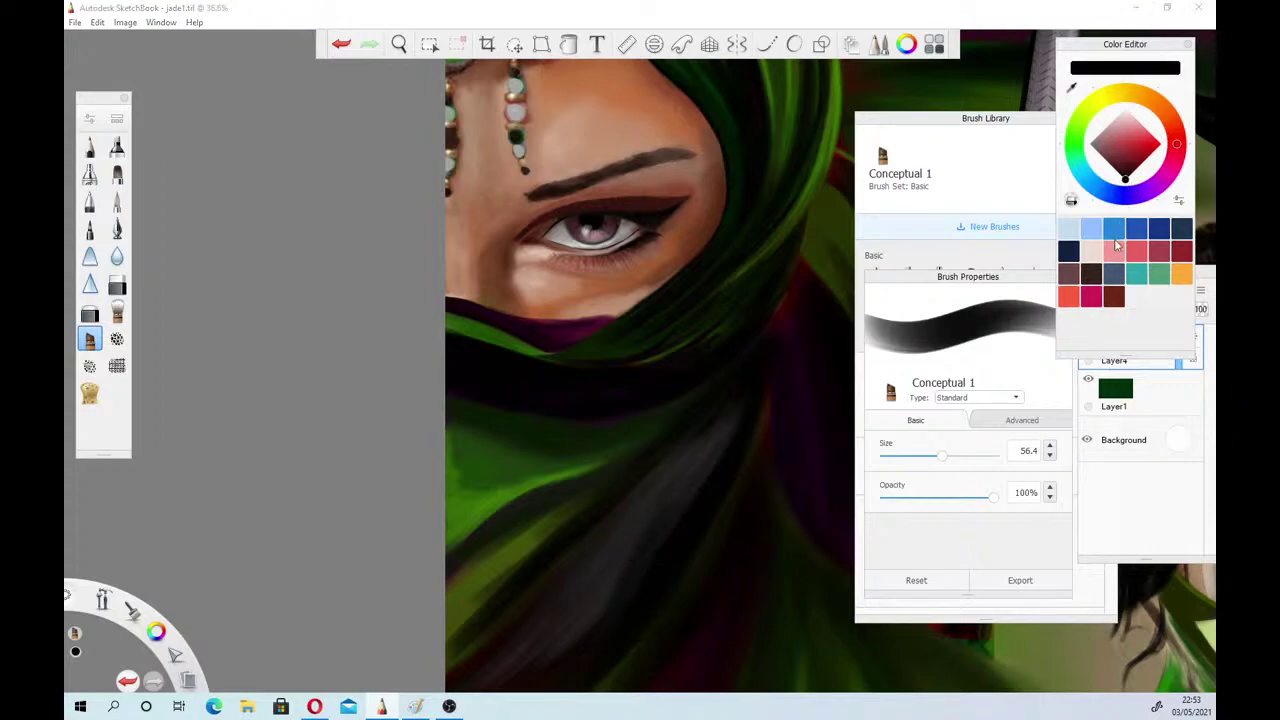
pyautogui.moveTo(662, 518)
pyautogui.mouseDown()
pyautogui.moveTo(640, 563)
pyautogui.moveTo(687, 489)
pyautogui.moveTo(614, 609)
pyautogui.mouseUp()
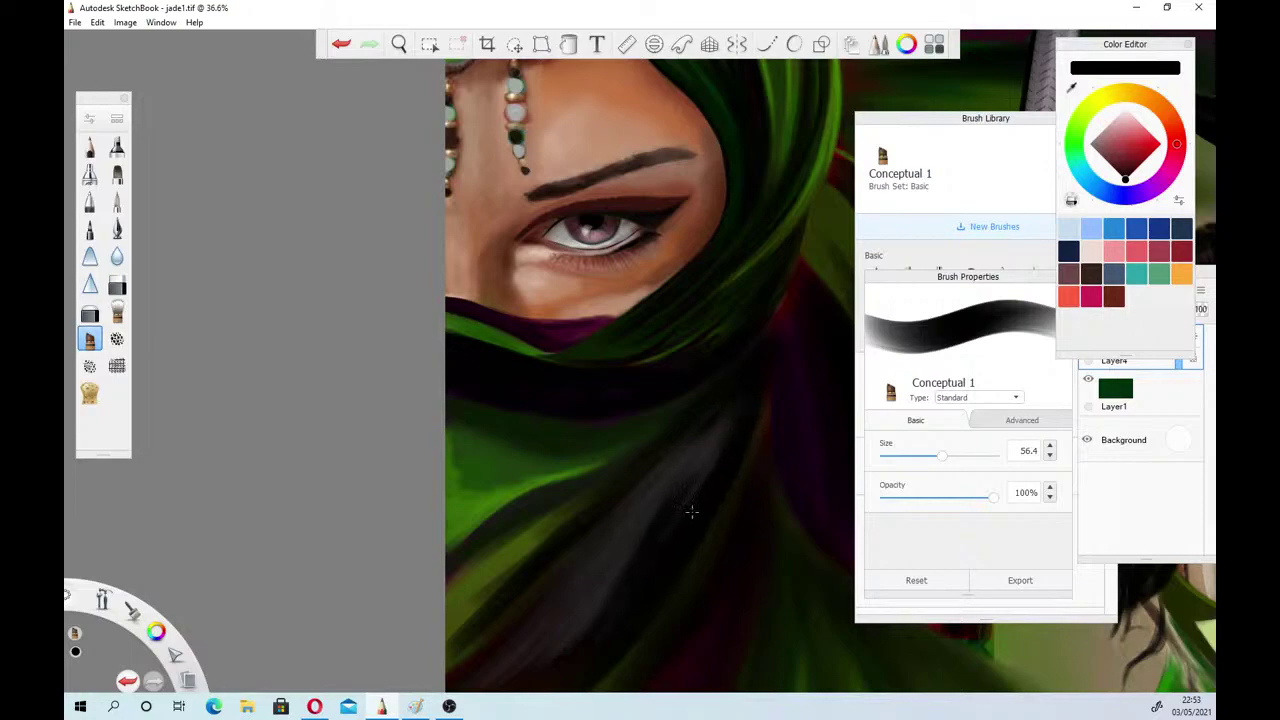
# Rotate the canvas around the eye and set the Wash smudge brush to size 21.4, flow 14% and strength 10%
pyautogui.click(398, 46)
pyautogui.moveTo(488, 301)
pyautogui.mouseDown()
pyautogui.moveTo(527, 314)
pyautogui.moveTo(468, 458)
pyautogui.moveTo(468, 491)
pyautogui.moveTo(458, 367)
pyautogui.mouseUp()
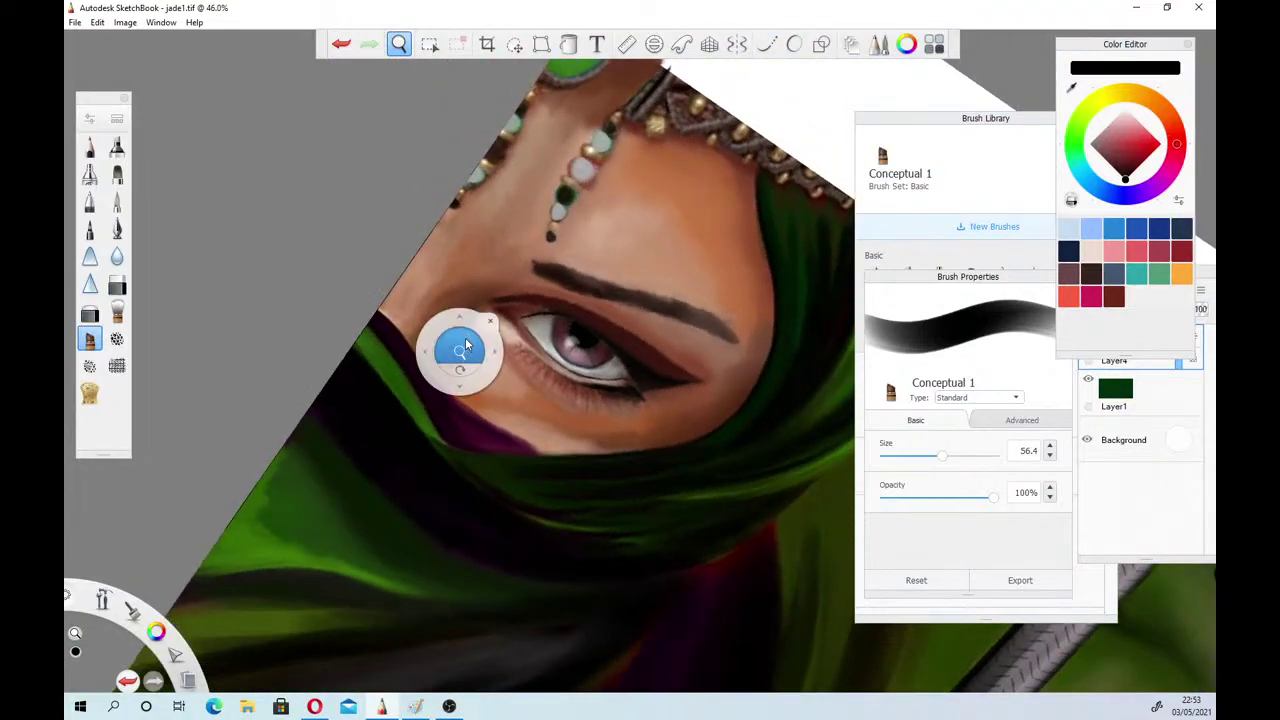
pyautogui.moveTo(472, 322); pyautogui.dragTo(492, 334)
pyautogui.click(508, 331)
pyautogui.click(117, 311)
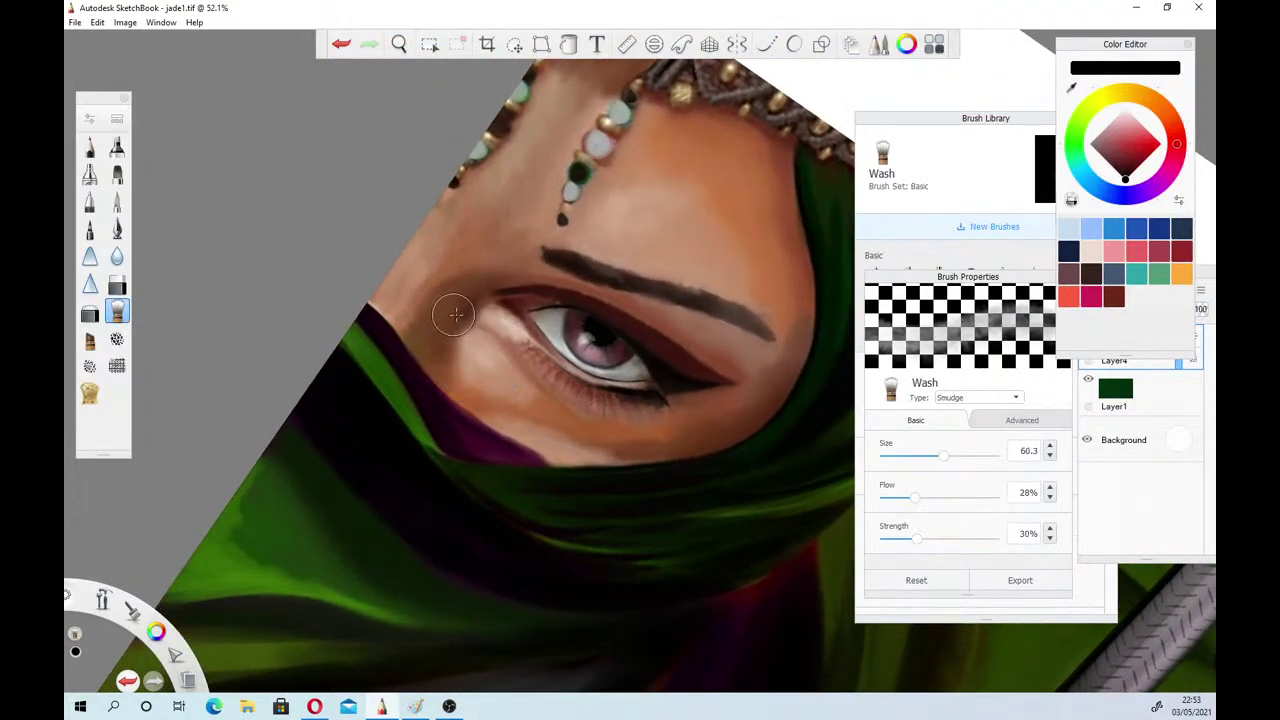
pyautogui.click(909, 457)
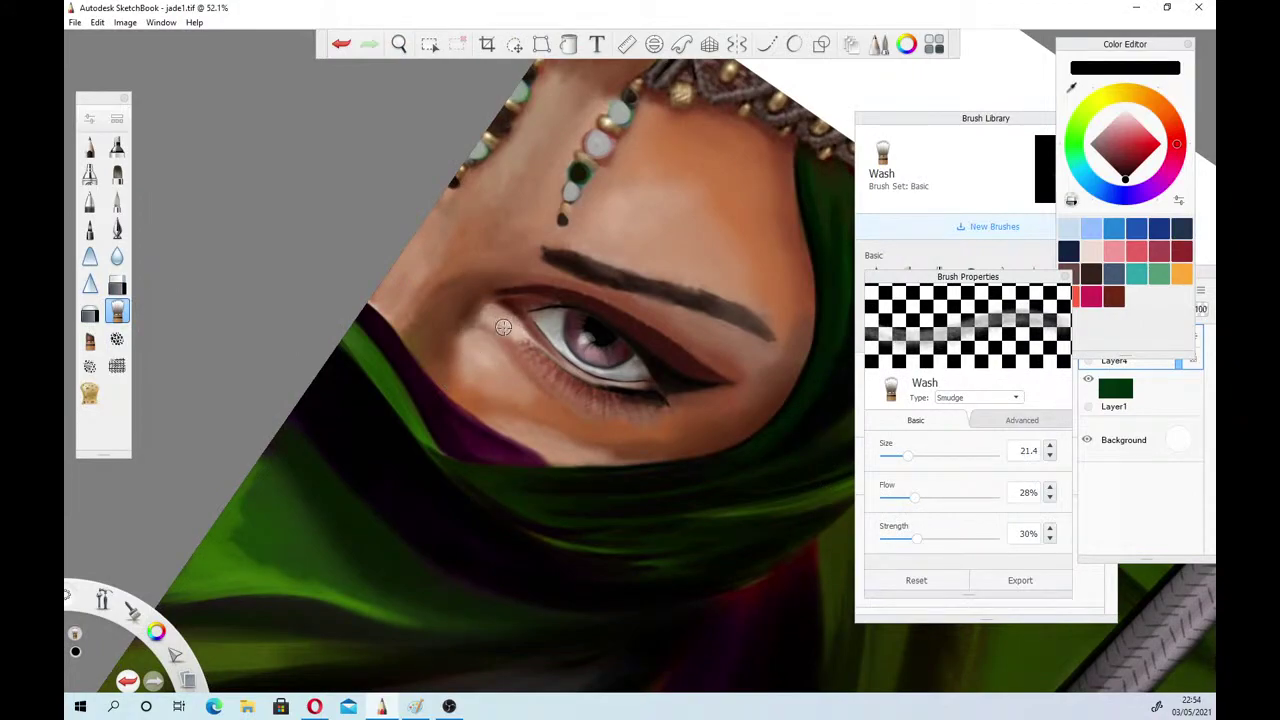
pyautogui.moveTo(911, 497); pyautogui.dragTo(896, 497)
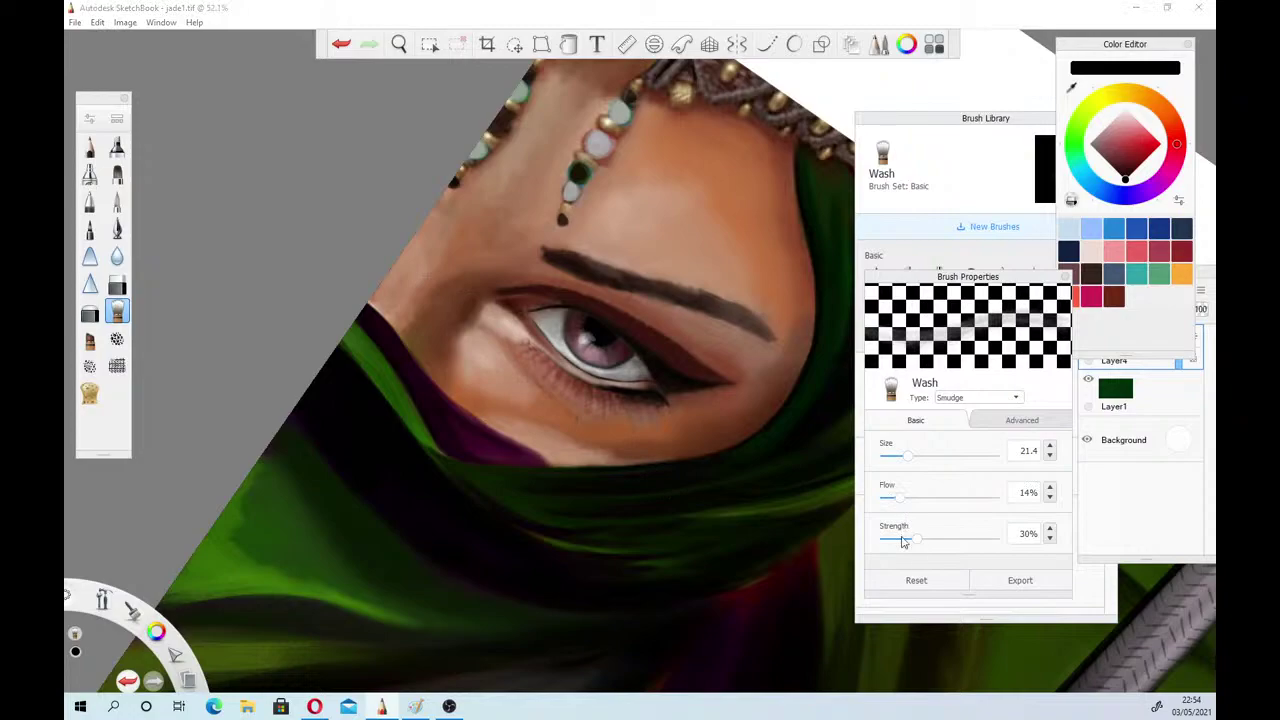
pyautogui.moveTo(902, 541); pyautogui.dragTo(888, 541)
pyautogui.press('space')
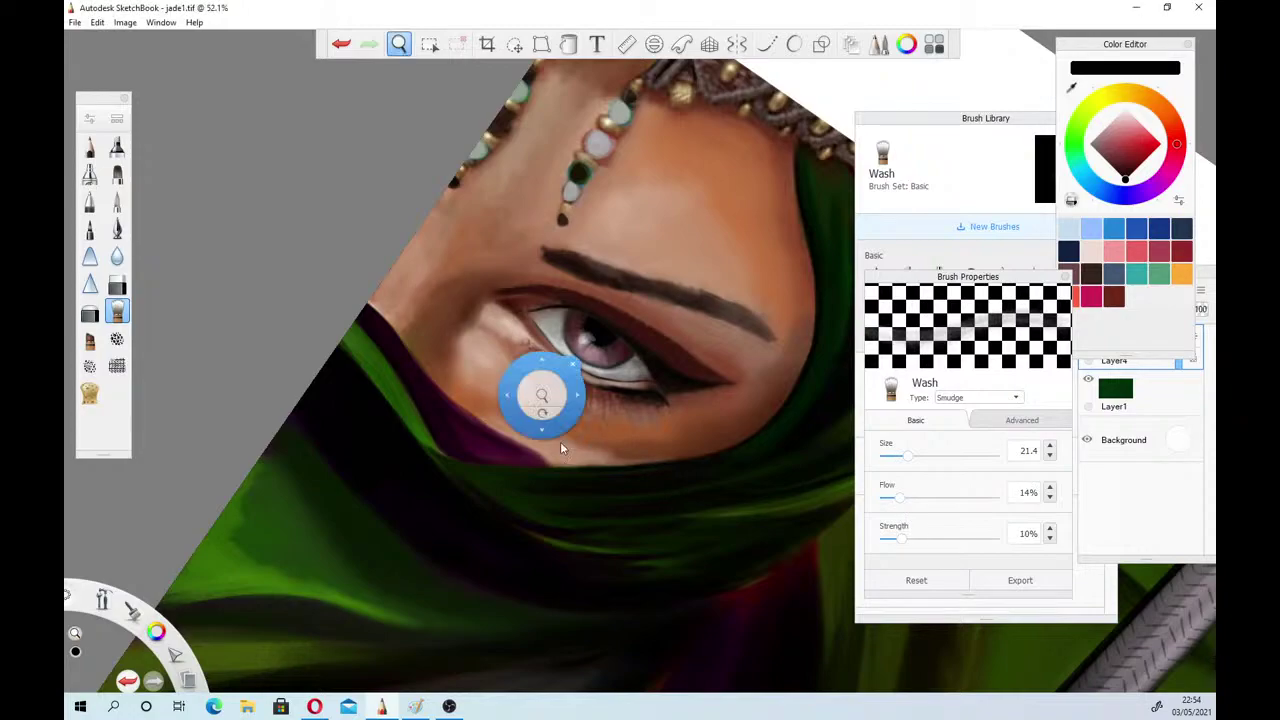
# Soften the upper inner lash line of the eye on Layer4 with the Wash brush at size 12.4 and strength 16%
pyautogui.moveTo(560, 441); pyautogui.dragTo(512, 258)
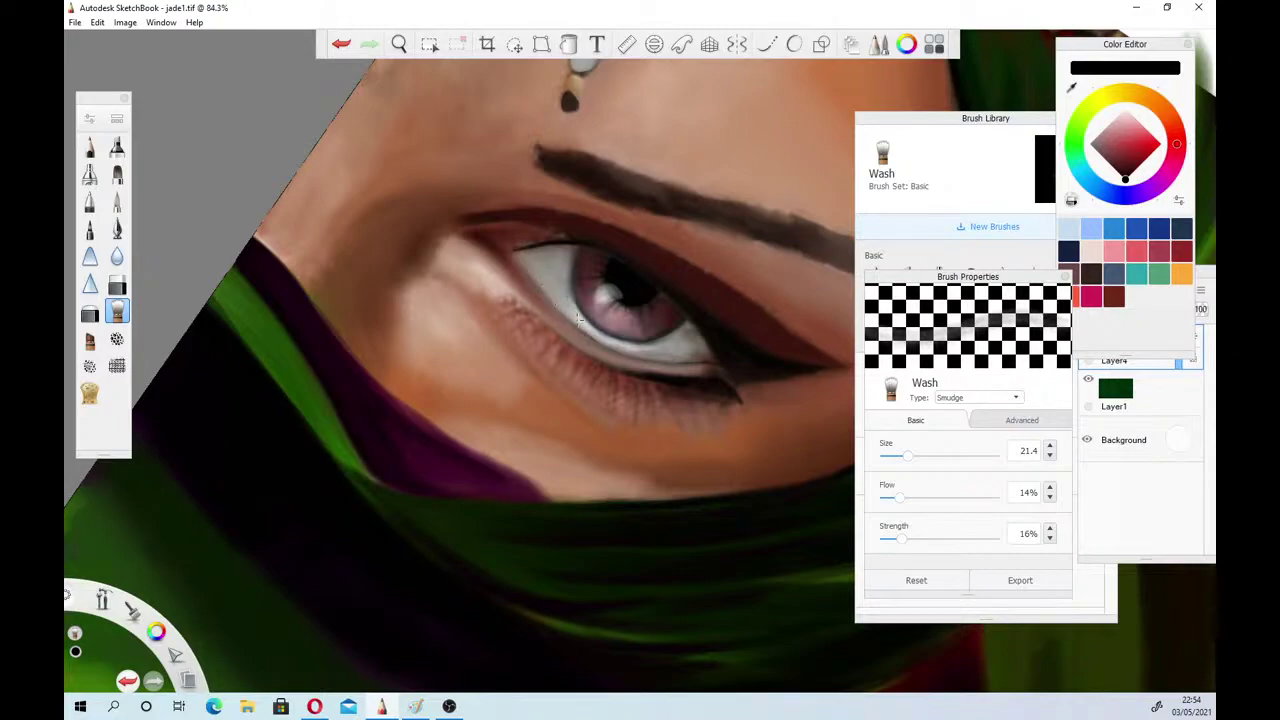
pyautogui.moveTo(908, 457); pyautogui.dragTo(899, 457)
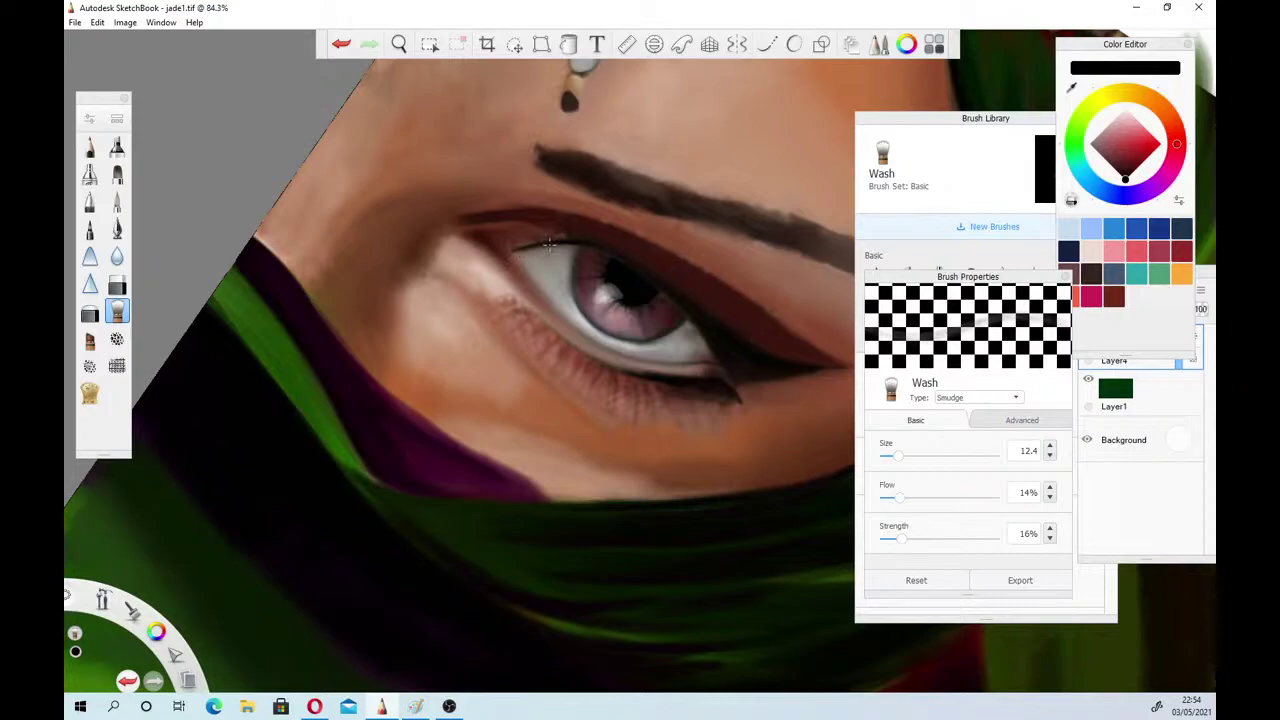
pyautogui.click(1156, 397)
pyautogui.click(1160, 358)
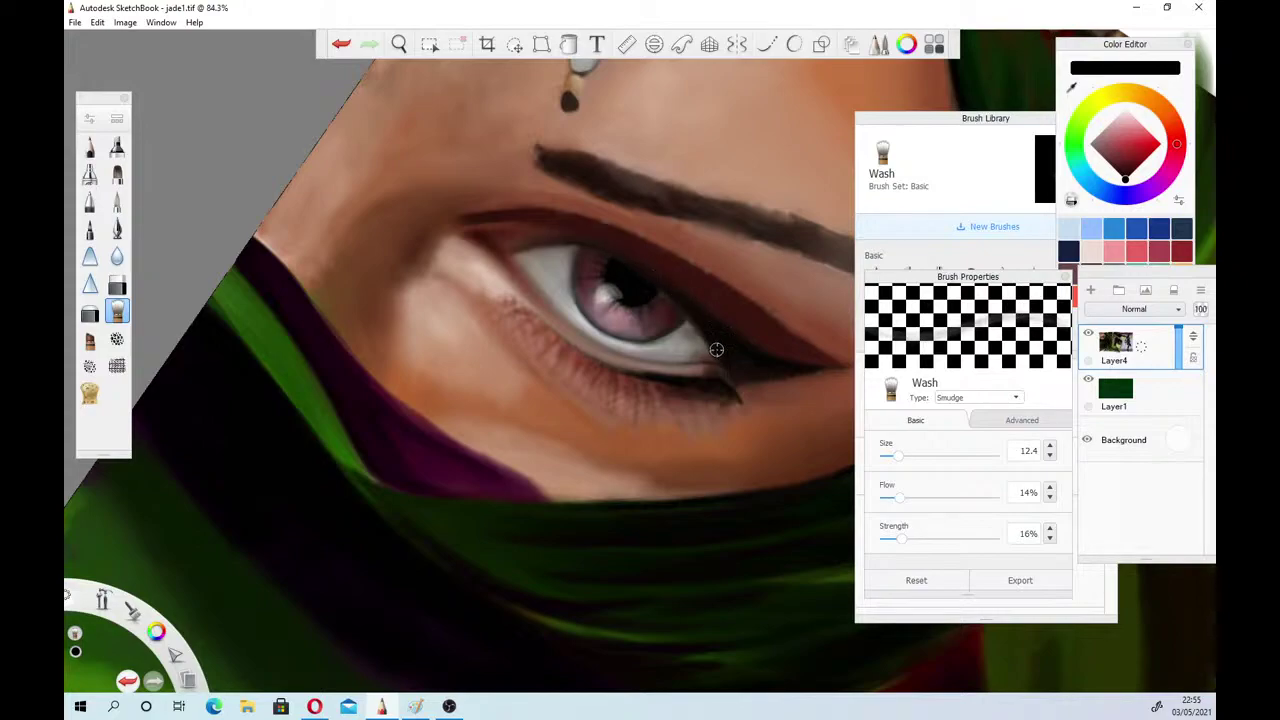
# Turn the canvas back upright around the eye, switch to the Pencil and add a new layer above Layer4
pyautogui.click(399, 44)
pyautogui.moveTo(446, 274); pyautogui.dragTo(462, 444)
pyautogui.moveTo(437, 398); pyautogui.dragTo(395, 677)
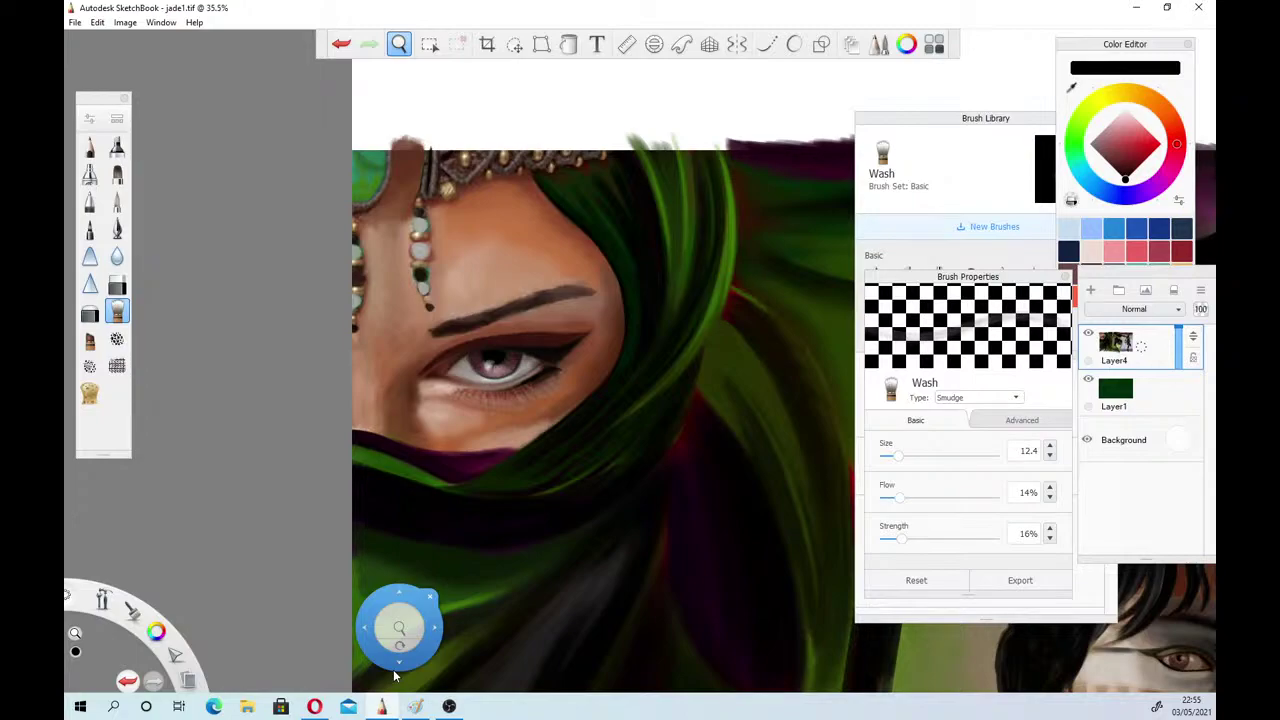
pyautogui.moveTo(430, 358); pyautogui.dragTo(550, 461)
pyautogui.click(577, 431)
pyautogui.click(90, 147)
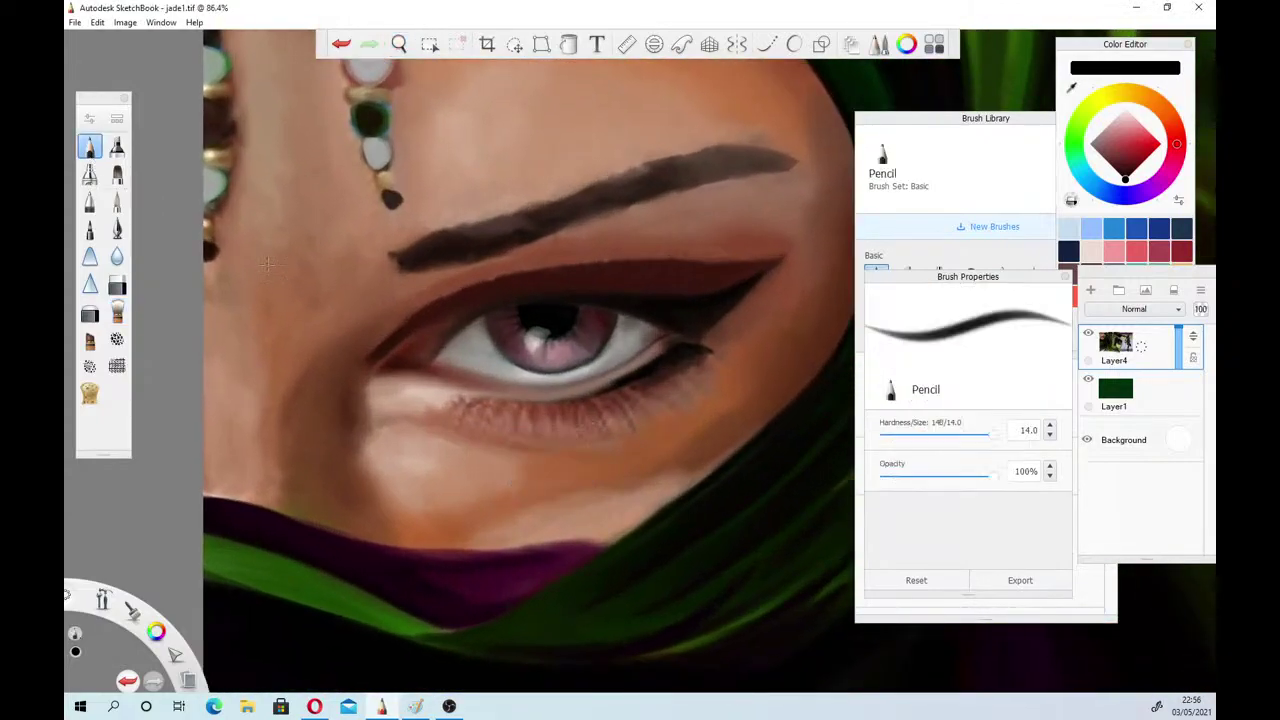
pyautogui.click(1091, 290)
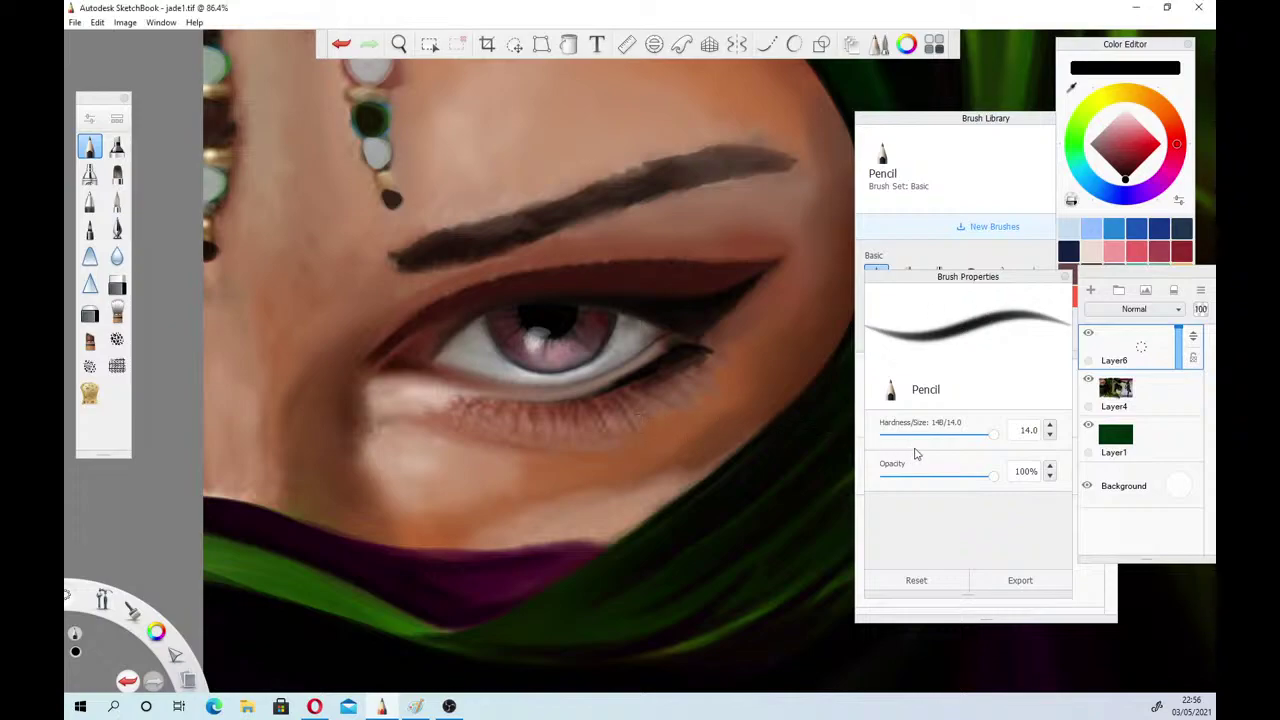
# Draw fine black lashes at both ends of the lower eyelid with the Pencil at sizes 10.0 and 14.0
pyautogui.moveTo(990, 435); pyautogui.dragTo(963, 436)
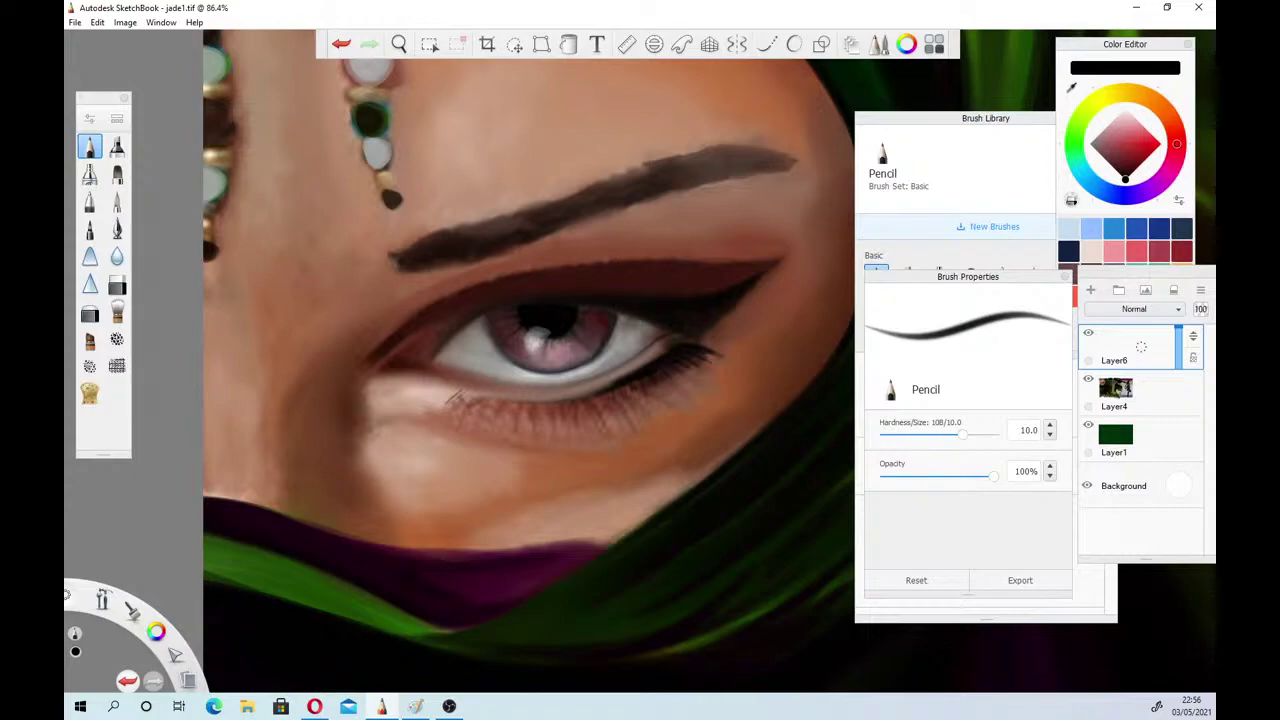
pyautogui.moveTo(472, 393); pyautogui.dragTo(464, 410)
pyautogui.moveTo(966, 436); pyautogui.dragTo(992, 435)
pyautogui.moveTo(490, 392)
pyautogui.mouseDown()
pyautogui.moveTo(474, 416)
pyautogui.moveTo(505, 432)
pyautogui.mouseUp()
pyautogui.hotkey('ctrl', 'z')
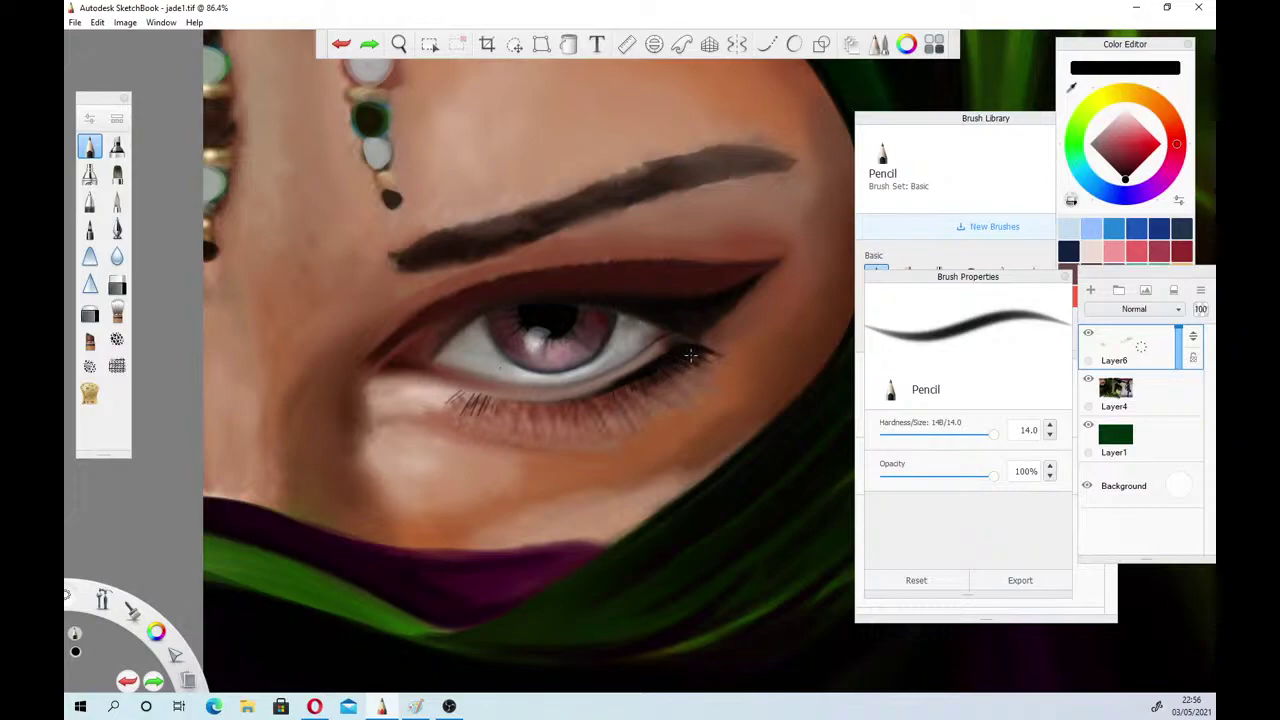
pyautogui.moveTo(693, 352); pyautogui.dragTo(720, 356)
# Paint a light grey highlight along the spear blade's left edge with Conceptual 1 at size 11.7 and trim it with the Hard Eraser
pyautogui.moveTo(398, 44); pyautogui.dragTo(499, 512)
pyautogui.moveTo(612, 399); pyautogui.dragTo(412, 496)
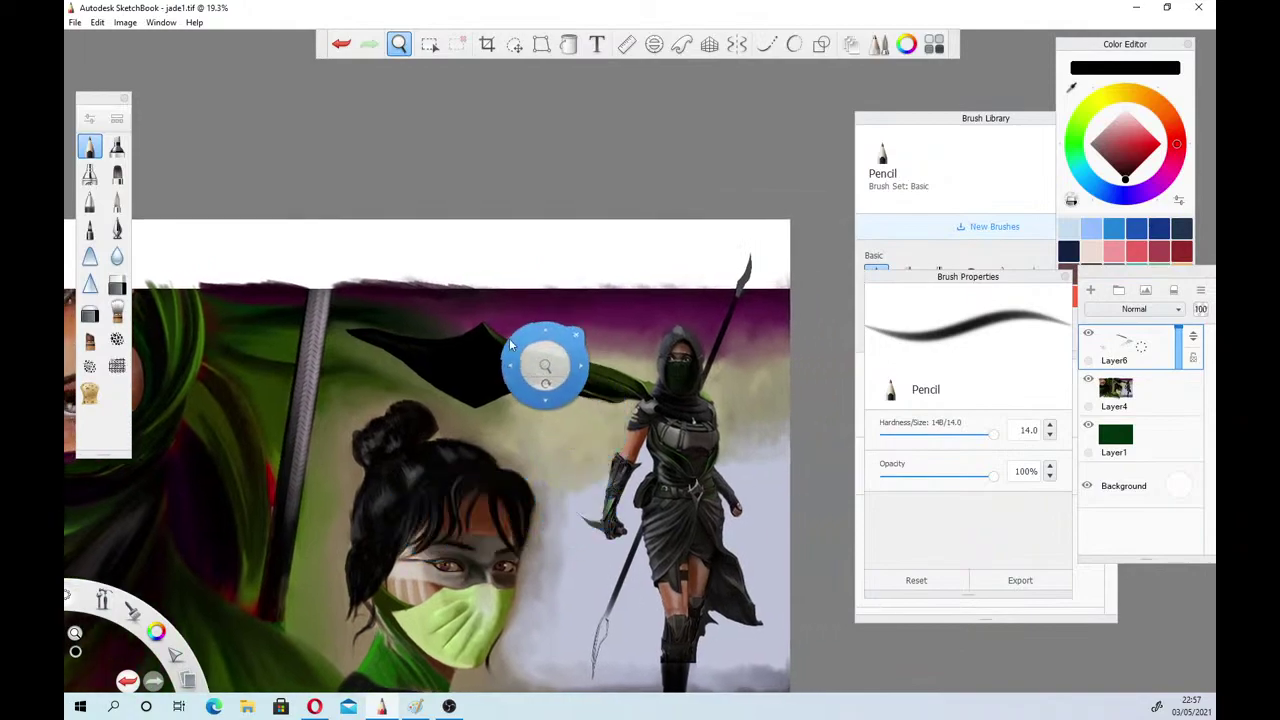
pyautogui.moveTo(537, 333); pyautogui.dragTo(559, 503)
pyautogui.moveTo(638, 378); pyautogui.dragTo(779, 496)
pyautogui.moveTo(754, 431); pyautogui.dragTo(749, 495)
pyautogui.moveTo(1108, 162); pyautogui.dragTo(1083, 150)
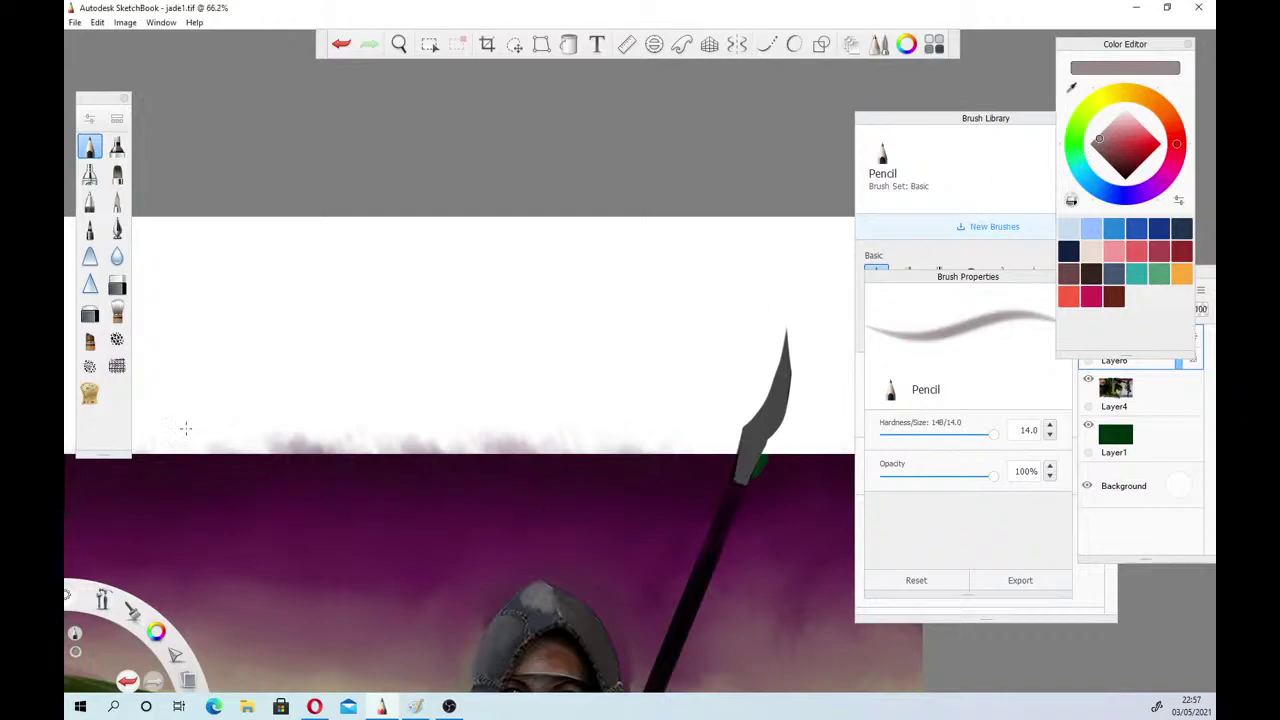
pyautogui.click(89, 340)
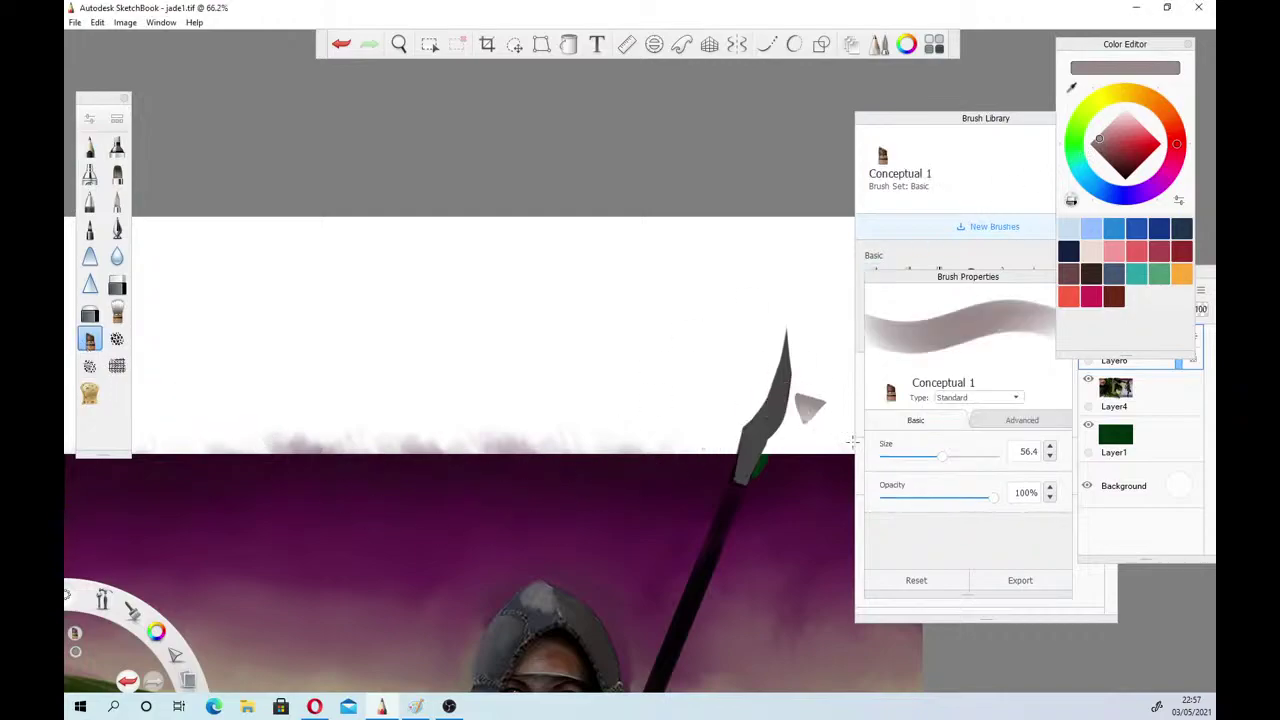
pyautogui.click(897, 457)
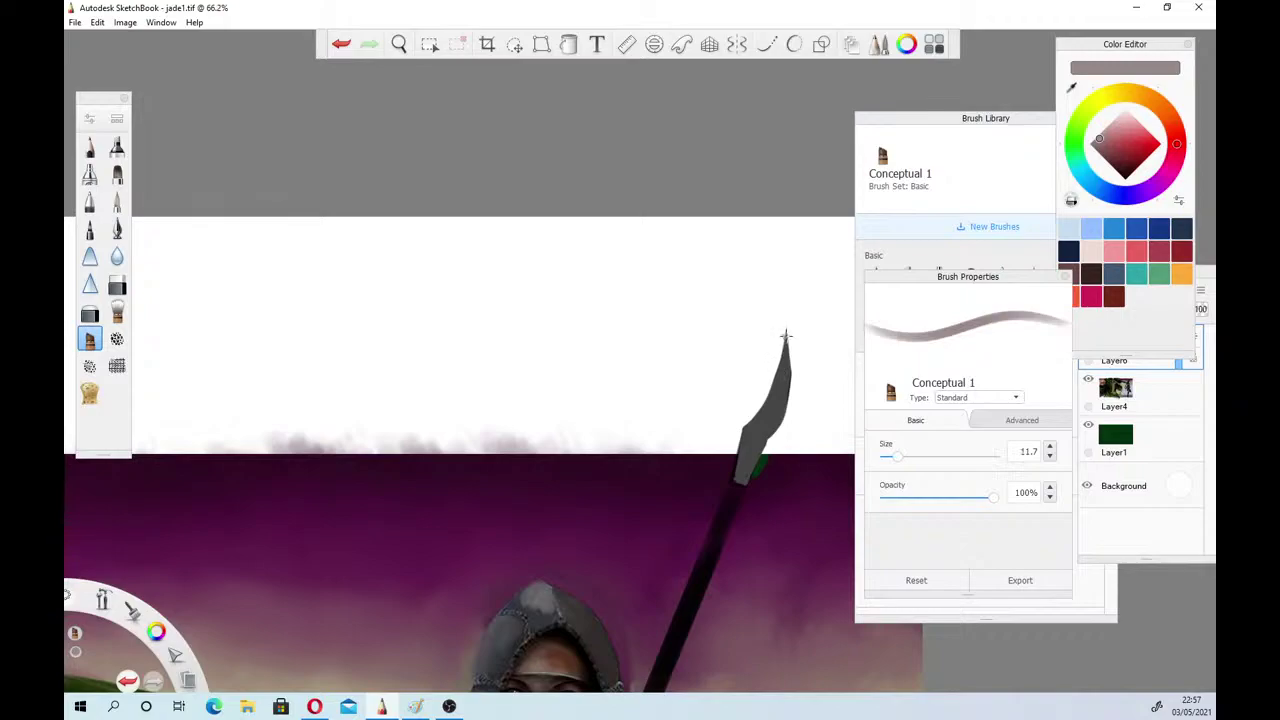
pyautogui.moveTo(786, 340)
pyautogui.mouseDown()
pyautogui.moveTo(774, 390)
pyautogui.moveTo(785, 353)
pyautogui.moveTo(745, 425)
pyautogui.moveTo(779, 385)
pyautogui.moveTo(745, 426)
pyautogui.mouseUp()
pyautogui.moveTo(784, 372); pyautogui.dragTo(749, 423)
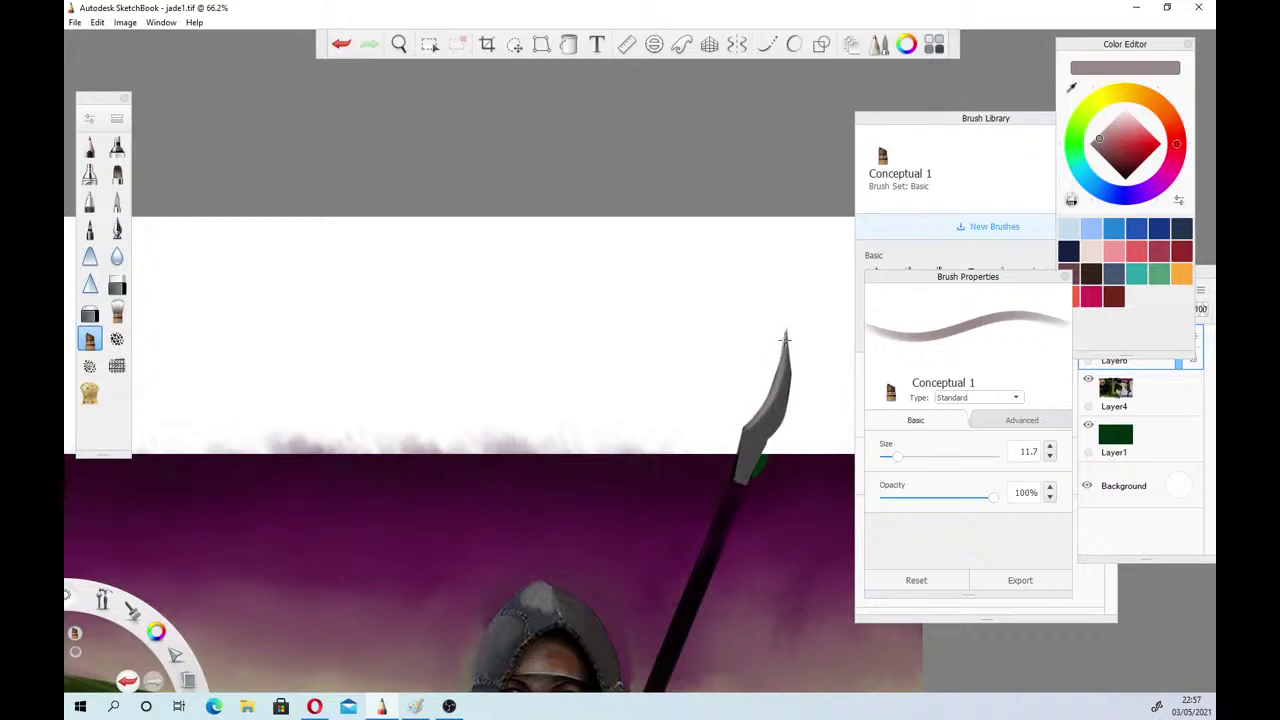
pyautogui.click(117, 289)
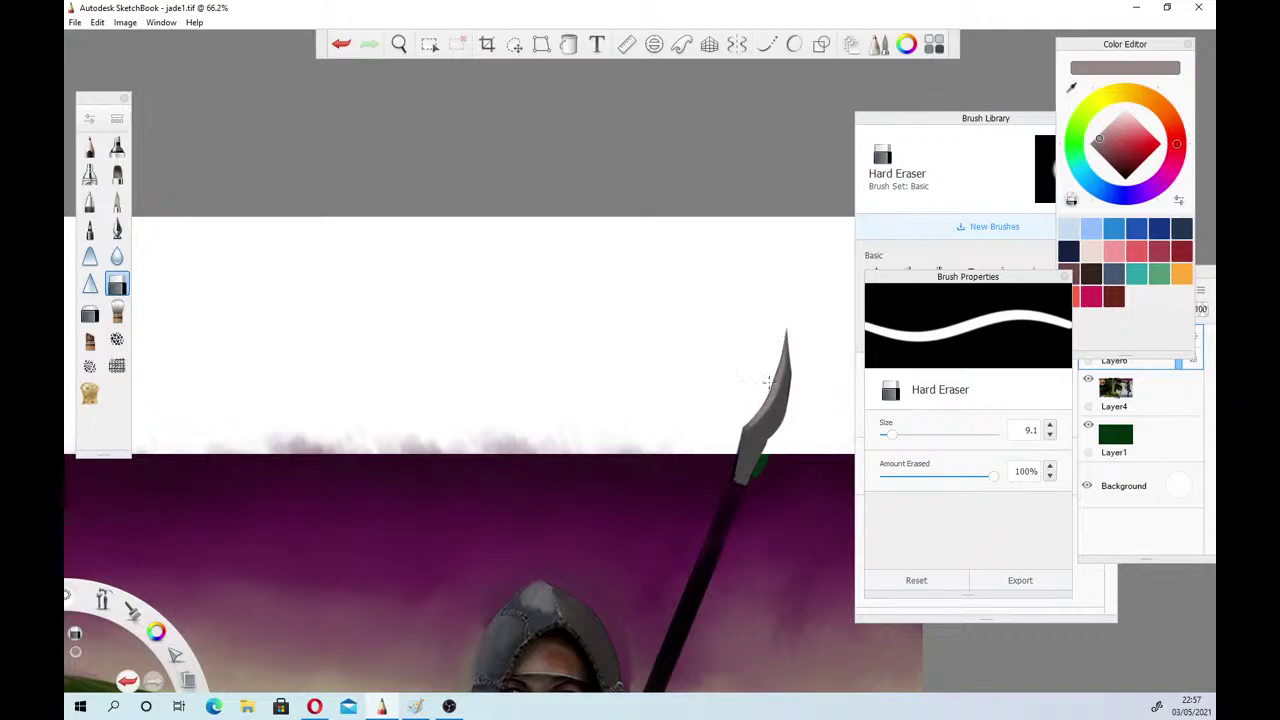
# Blend the grey paint on the small figure's hood crown on Layer4 with the Wash brush at size 12.4
pyautogui.click(397, 46)
pyautogui.moveTo(486, 440); pyautogui.dragTo(469, 504)
pyautogui.moveTo(417, 463); pyautogui.dragTo(562, 253)
pyautogui.moveTo(511, 391); pyautogui.dragTo(353, 523)
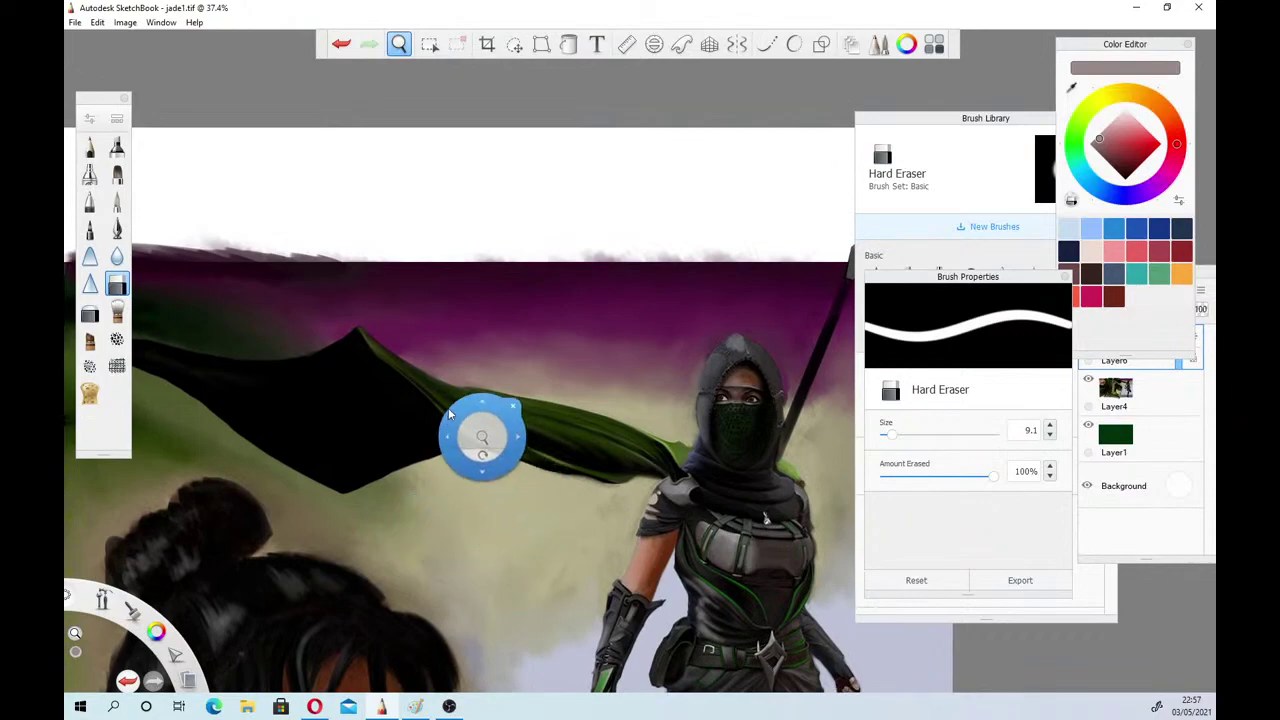
pyautogui.moveTo(731, 330); pyautogui.dragTo(726, 343)
pyautogui.moveTo(743, 400)
pyautogui.mouseDown()
pyautogui.moveTo(717, 380)
pyautogui.moveTo(594, 505)
pyautogui.moveTo(623, 514)
pyautogui.moveTo(645, 486)
pyautogui.moveTo(662, 487)
pyautogui.mouseUp()
pyautogui.click(117, 313)
pyautogui.click(1150, 391)
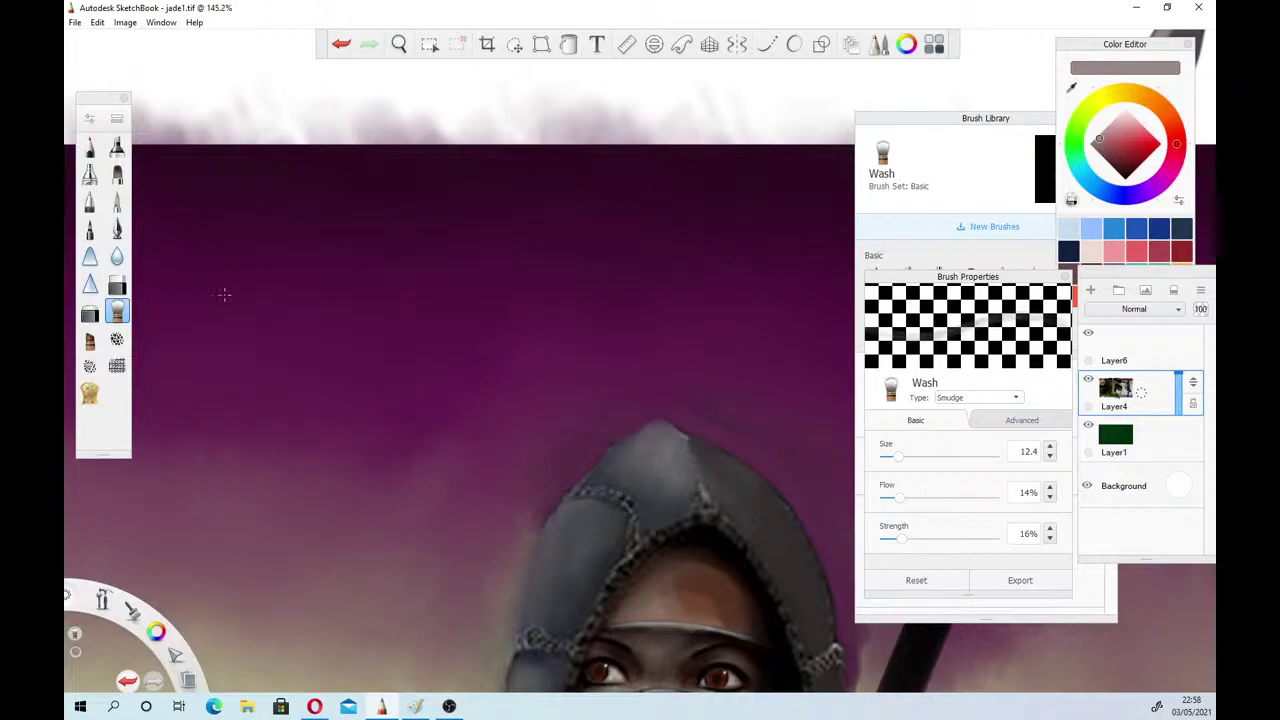
# Dot white stitches along the hood's centre seam, upper left seam and opening edge with the Pencil at size 8.8
pyautogui.click(89, 147)
pyautogui.moveTo(1122, 121); pyautogui.dragTo(1128, 74)
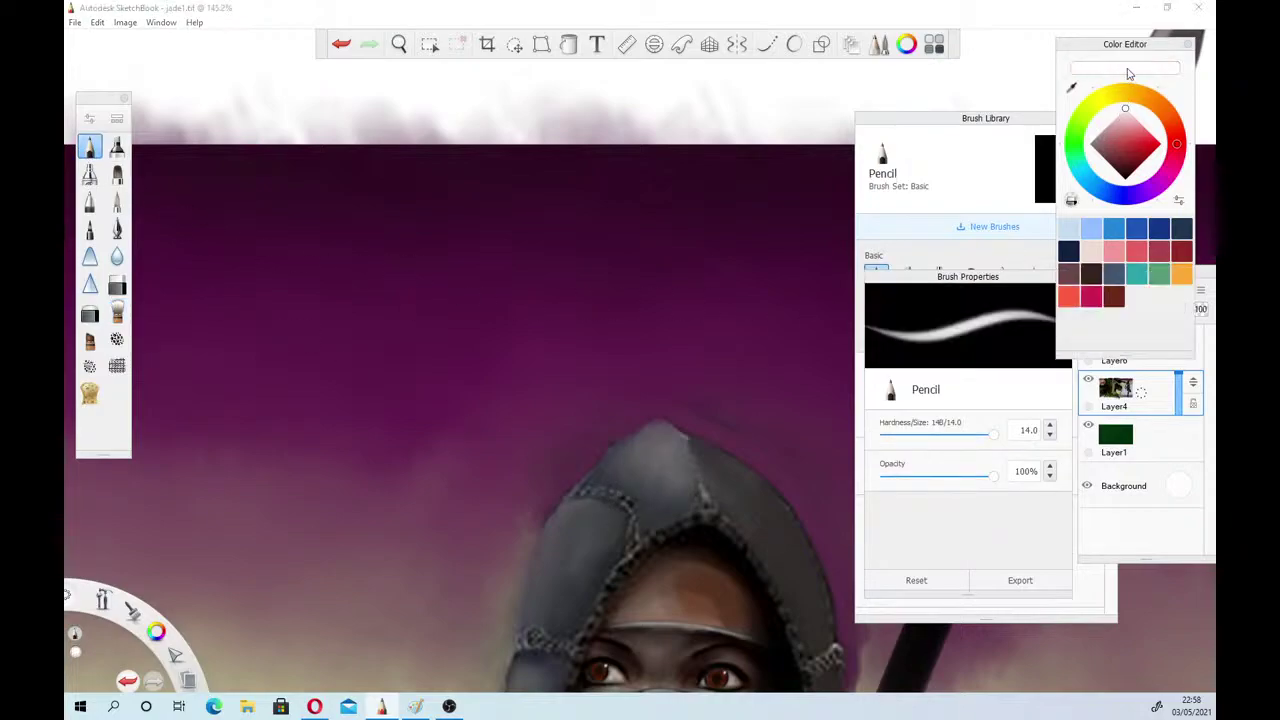
pyautogui.moveTo(957, 436); pyautogui.dragTo(952, 438)
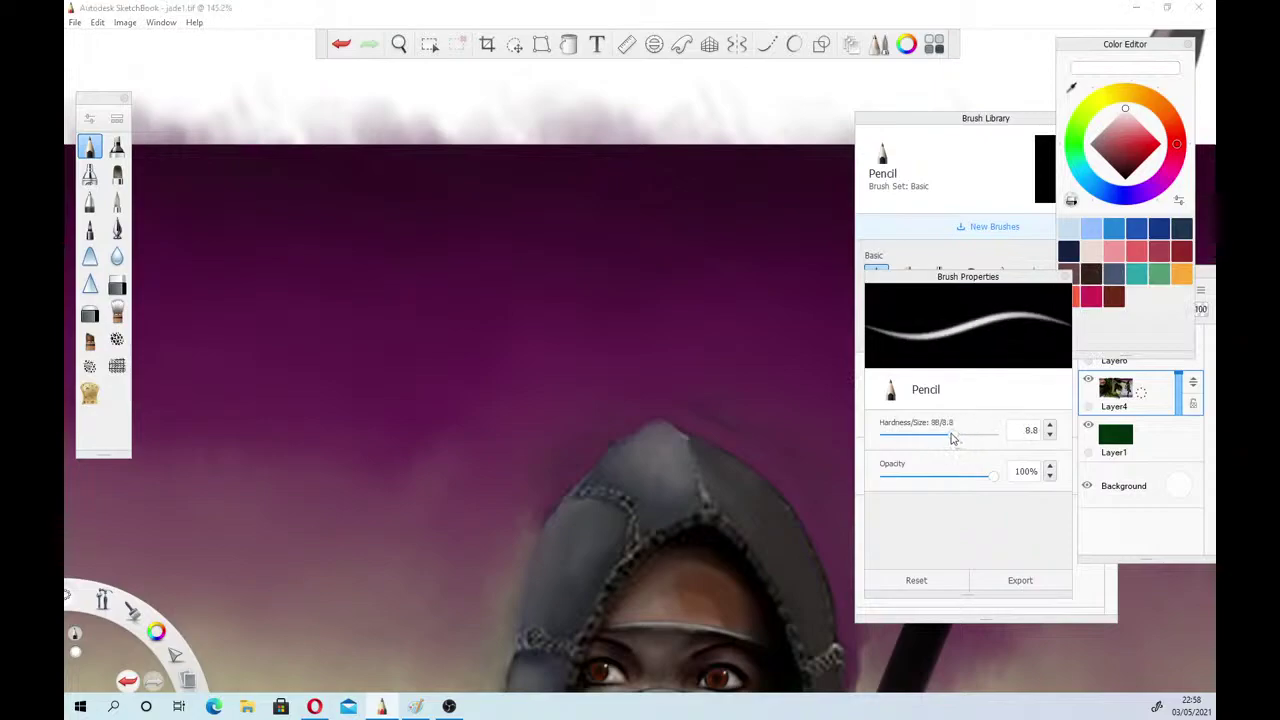
pyautogui.click(675, 432)
pyautogui.hotkey('ctrl', 'z')
pyautogui.click(704, 500)
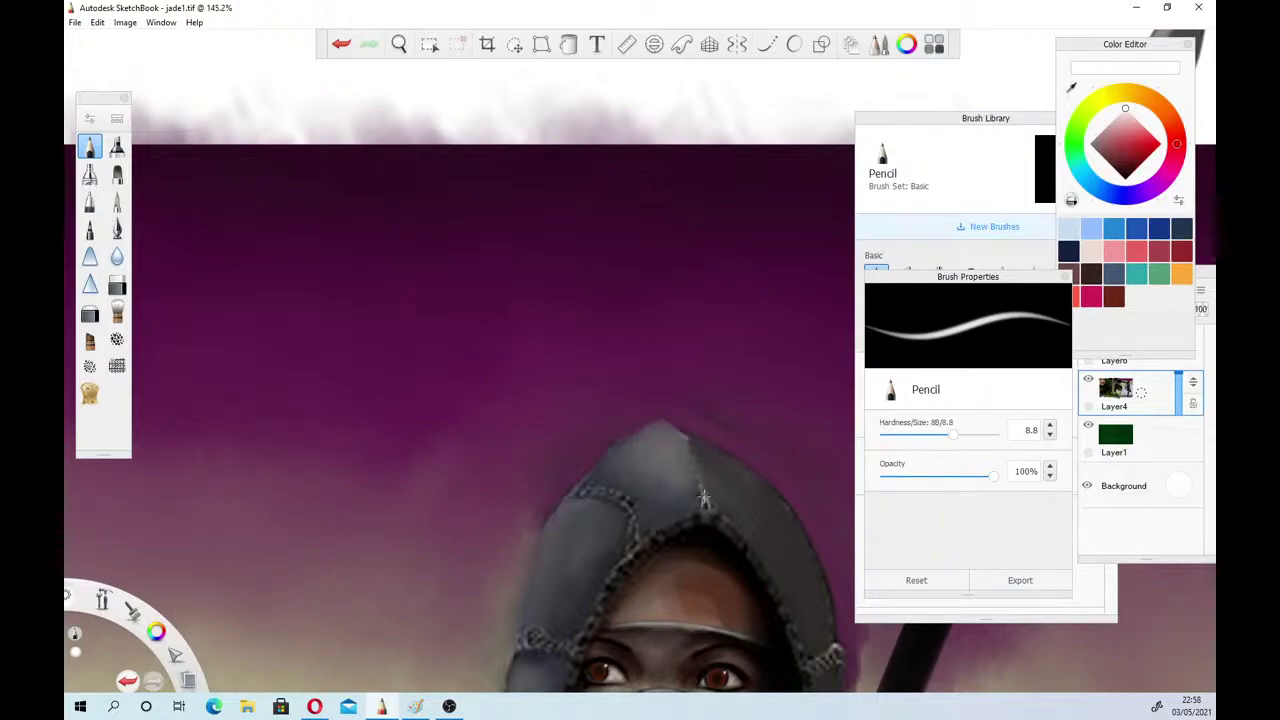
pyautogui.moveTo(704, 497); pyautogui.dragTo(687, 435)
# Continue the white stitch dots down the hood opening to eye level and across the lower left seam
pyautogui.click(399, 45)
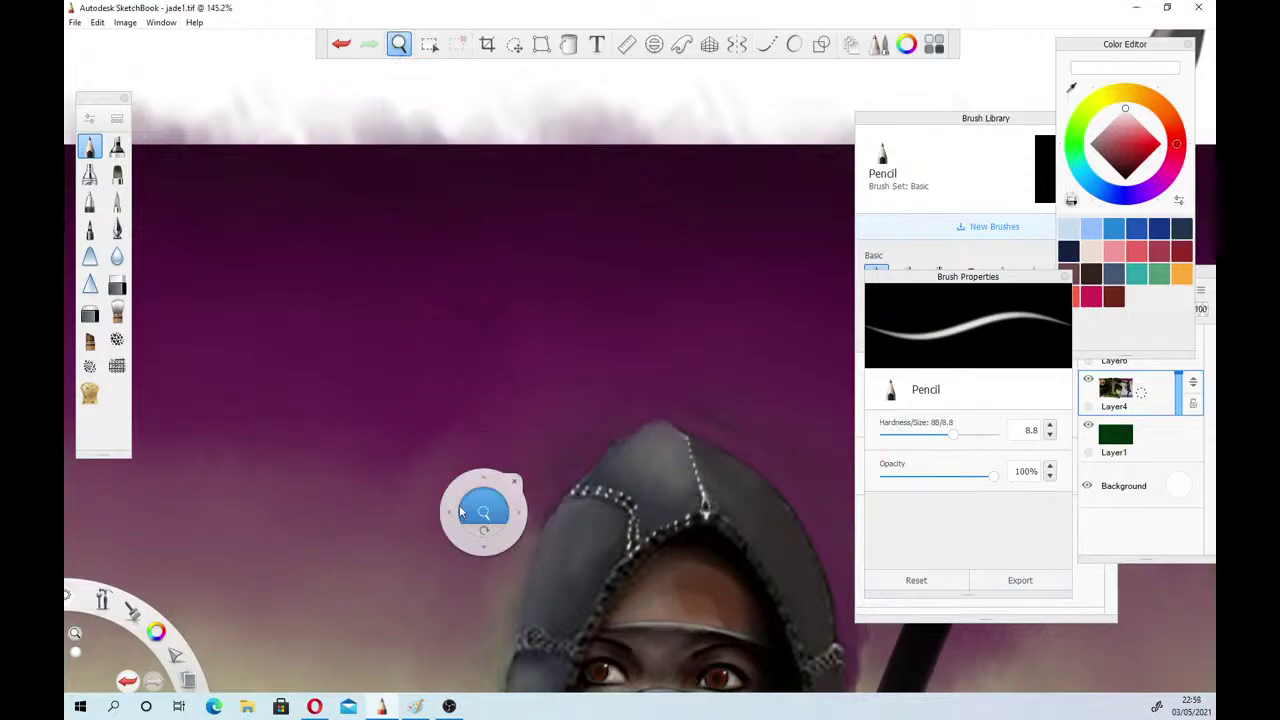
pyautogui.moveTo(462, 514); pyautogui.dragTo(602, 536)
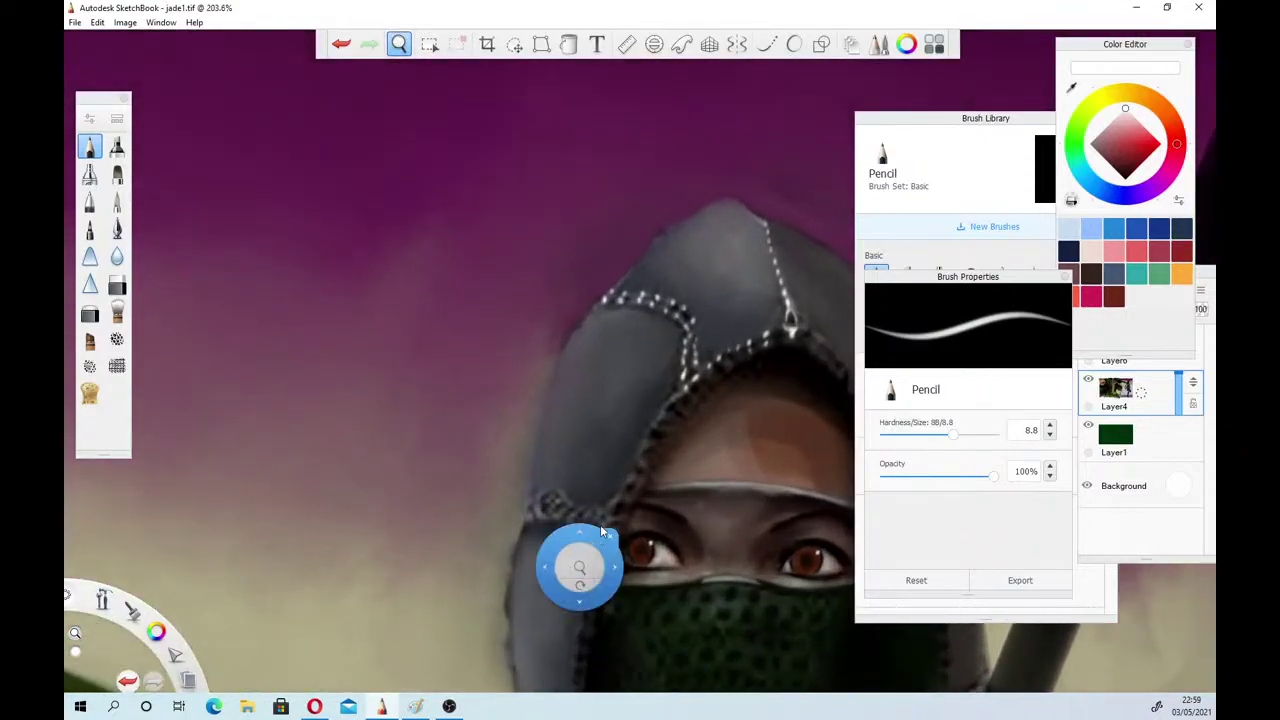
pyautogui.click(609, 537)
pyautogui.moveTo(681, 393); pyautogui.dragTo(675, 397)
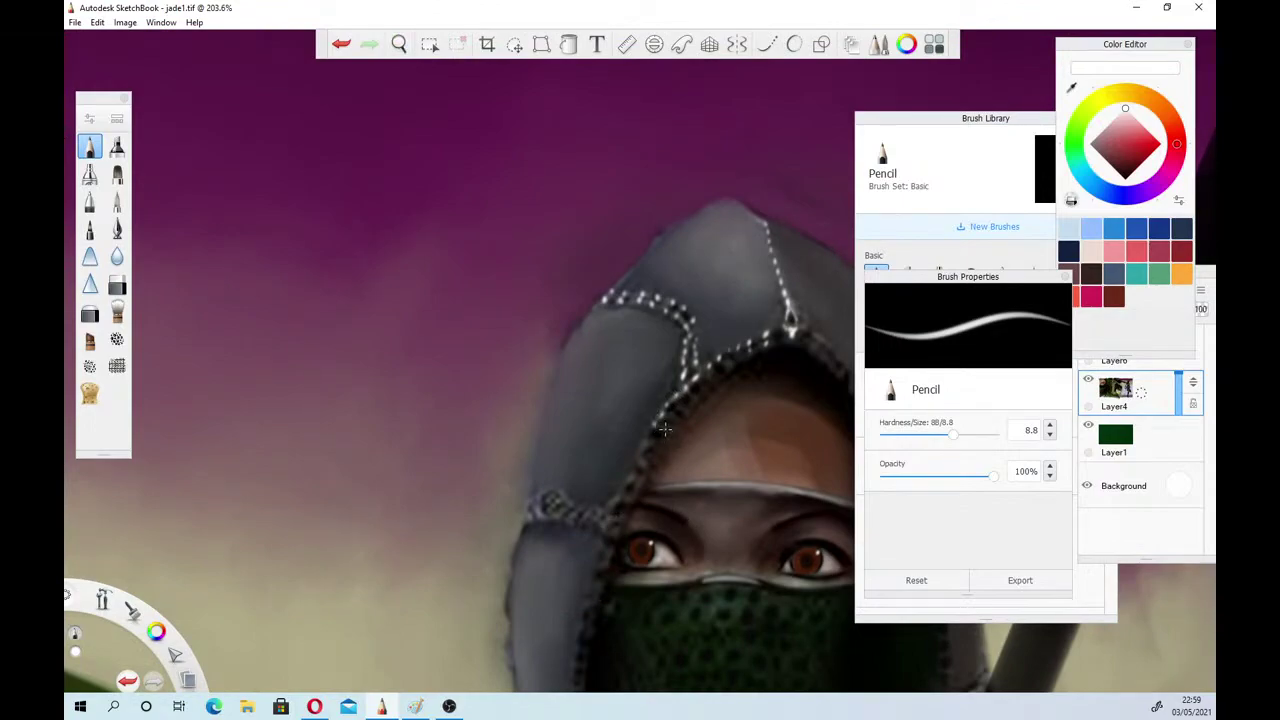
pyautogui.moveTo(643, 447)
pyautogui.mouseDown()
pyautogui.moveTo(626, 486)
pyautogui.moveTo(638, 483)
pyautogui.moveTo(612, 505)
pyautogui.moveTo(610, 533)
pyautogui.moveTo(612, 477)
pyautogui.moveTo(581, 484)
pyautogui.moveTo(602, 523)
pyautogui.moveTo(566, 501)
pyautogui.moveTo(550, 515)
pyautogui.moveTo(563, 499)
pyautogui.moveTo(529, 499)
pyautogui.mouseUp()
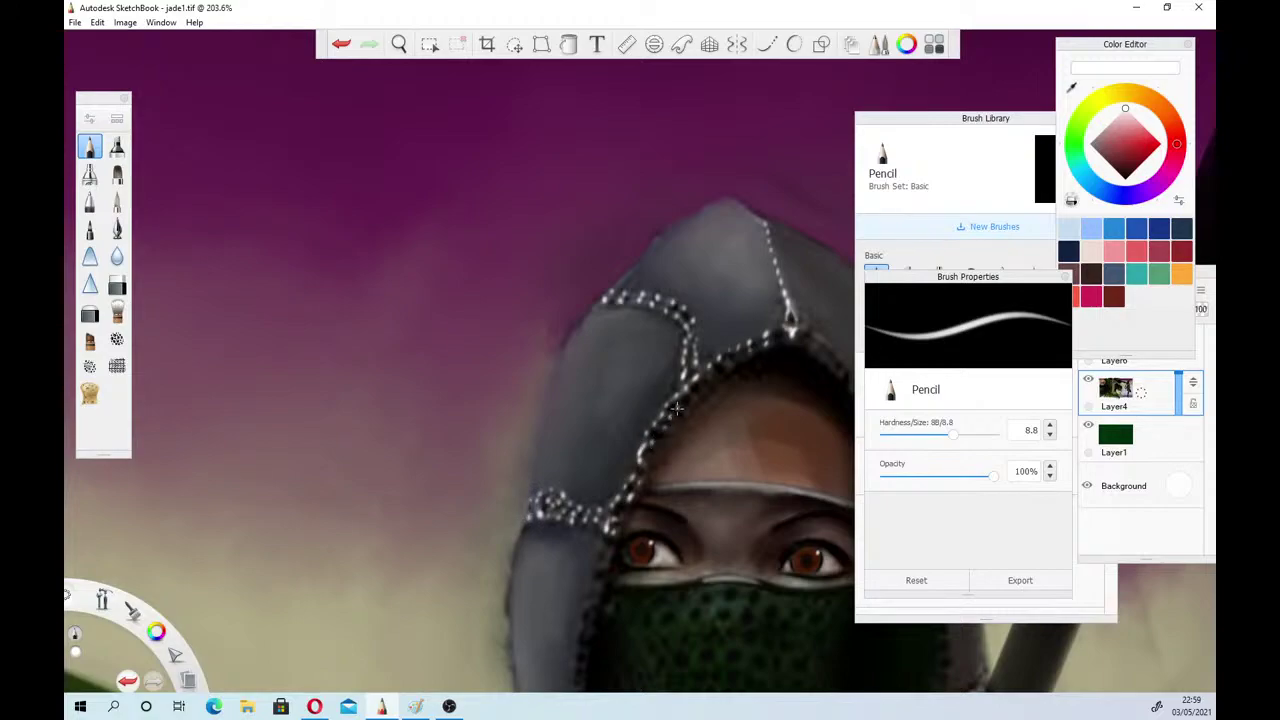
# Lower the Pencil opacity to 51% and dot fainter white stitches down the hood's edge beside the green face mask
pyautogui.click(403, 39)
pyautogui.moveTo(480, 348); pyautogui.dragTo(524, 367)
pyautogui.moveTo(515, 573); pyautogui.dragTo(578, 490)
pyautogui.moveTo(990, 478); pyautogui.dragTo(938, 478)
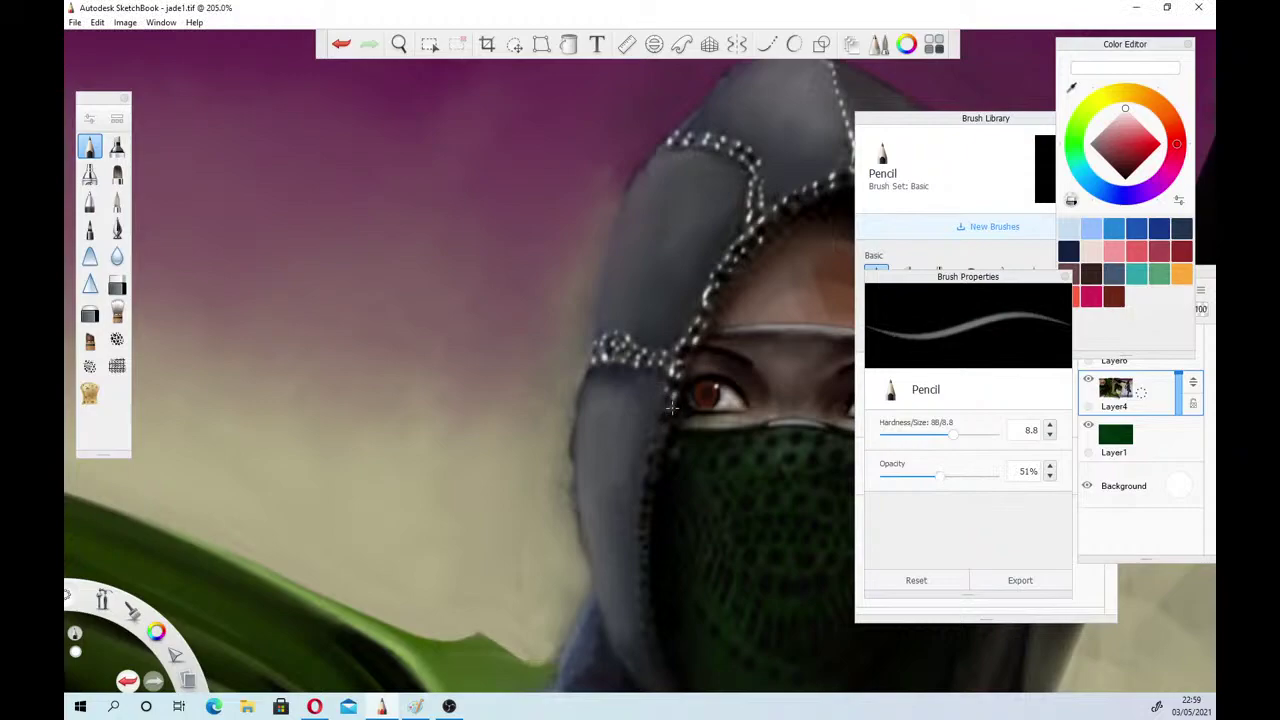
pyautogui.click(661, 436)
pyautogui.click(655, 448)
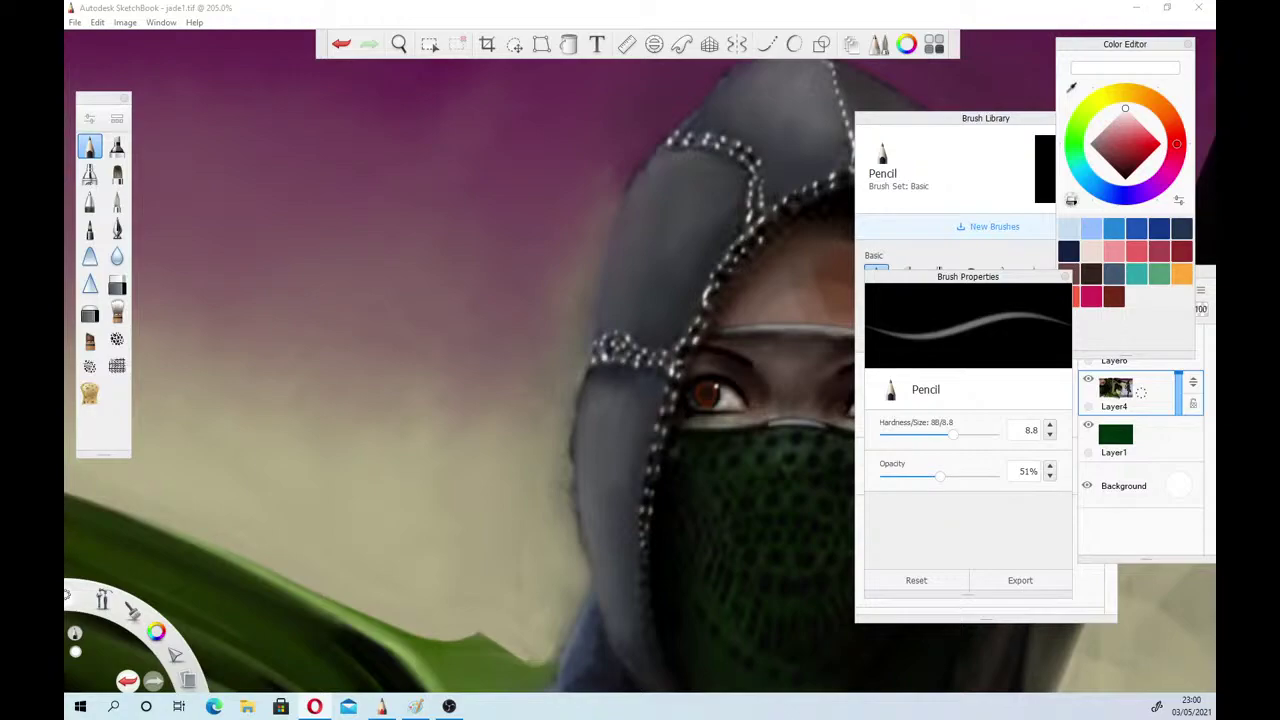
pyautogui.click(644, 559)
pyautogui.click(642, 571)
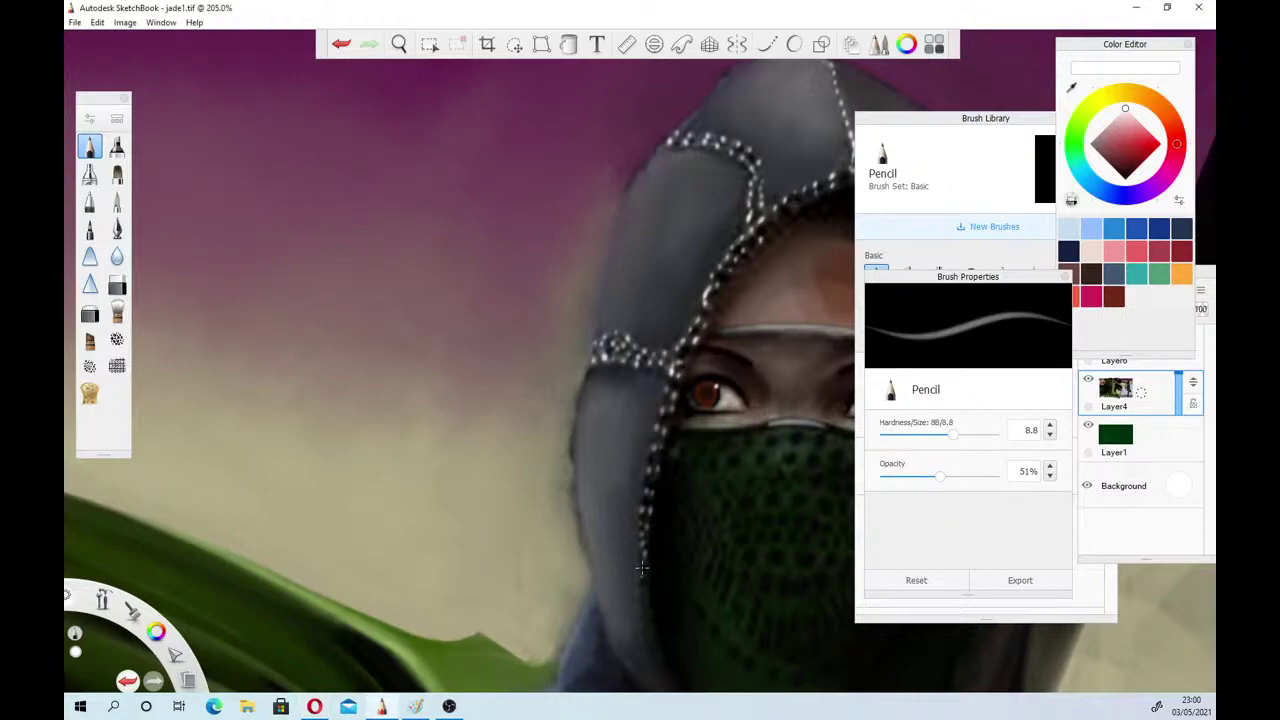
pyautogui.click(643, 566)
pyautogui.click(641, 579)
pyautogui.click(642, 590)
pyautogui.click(646, 593)
pyautogui.click(645, 597)
pyautogui.click(642, 599)
pyautogui.click(647, 615)
# Sample a beige-grey beside the hood and repaint its left outer edge with the Pencil at 100% opacity
pyautogui.click(1072, 87)
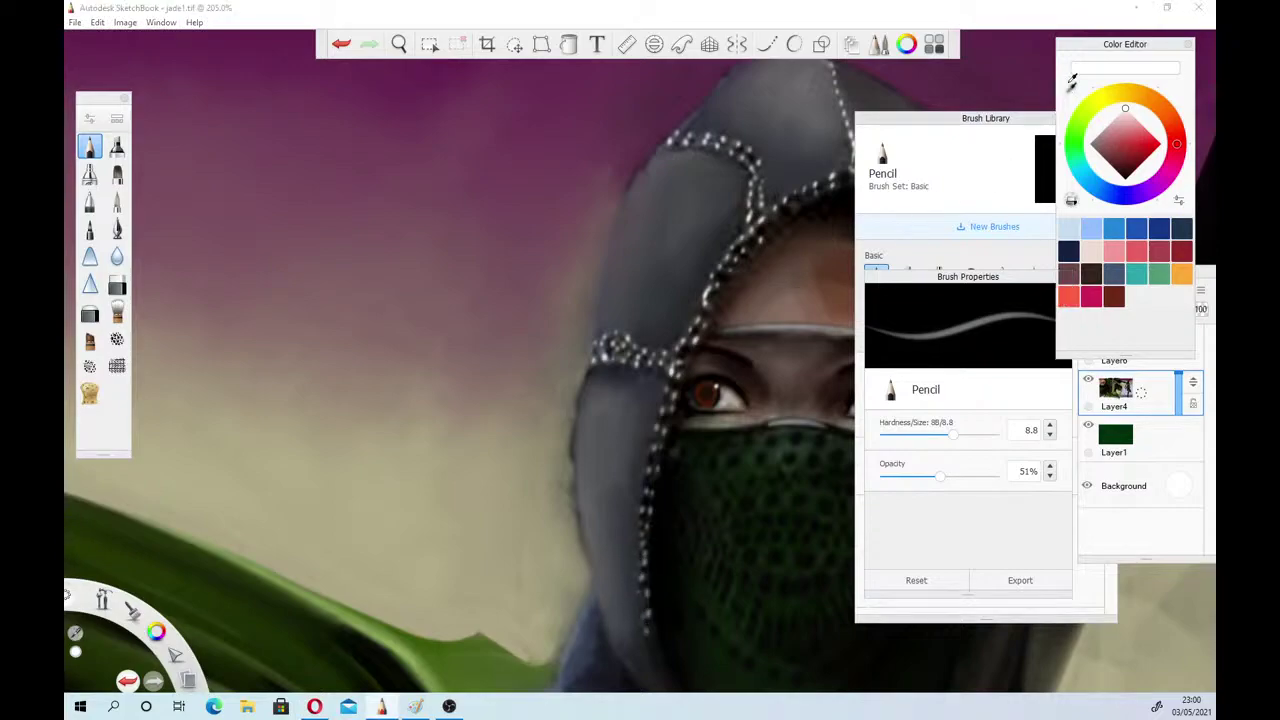
pyautogui.click(576, 500)
pyautogui.moveTo(940, 477); pyautogui.dragTo(1030, 454)
pyautogui.click(586, 361)
pyautogui.moveTo(586, 364); pyautogui.dragTo(569, 498)
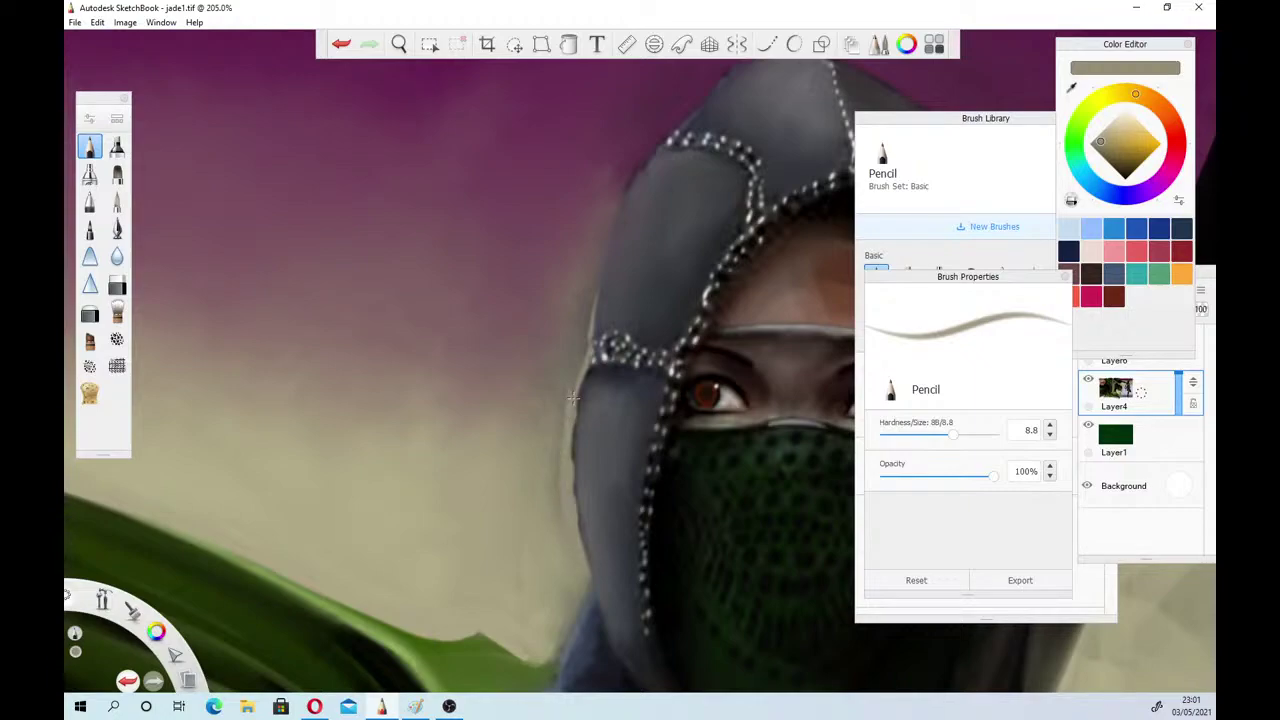
# Smudge the beige paint along the hood's lower left edge into the background with the Wash brush at size 5.9
pyautogui.click(117, 313)
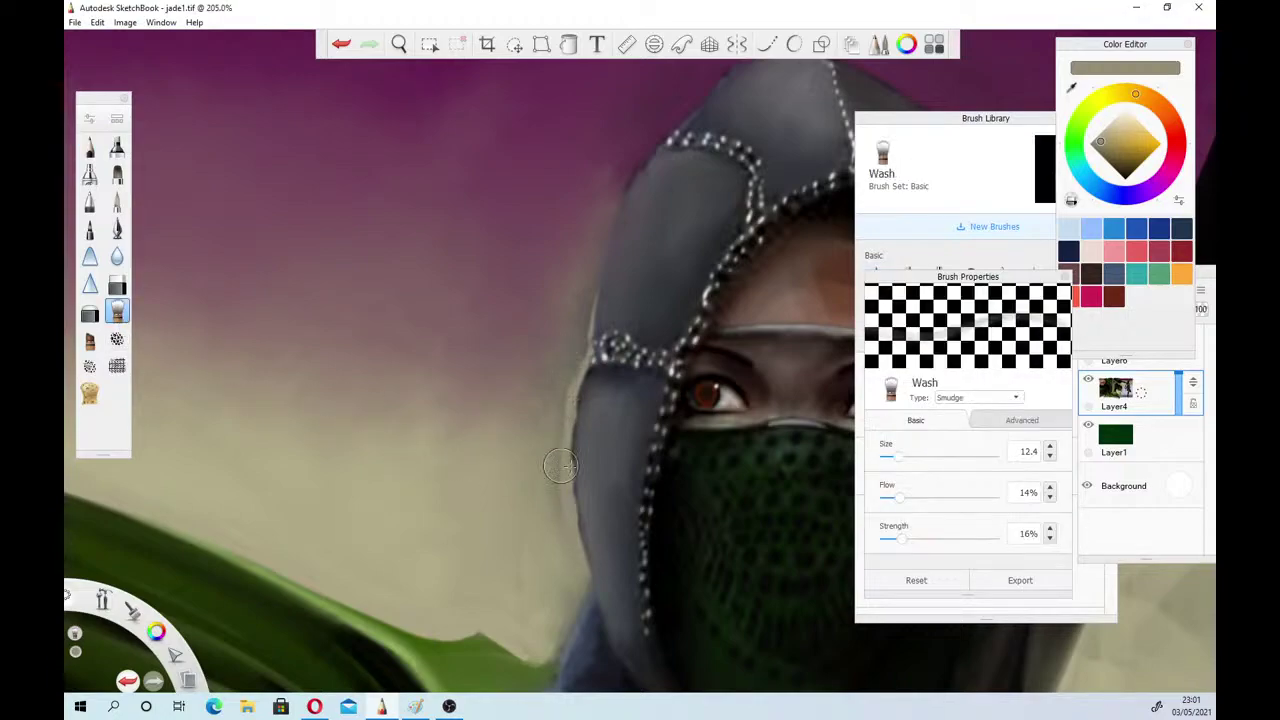
pyautogui.moveTo(898, 458); pyautogui.dragTo(891, 458)
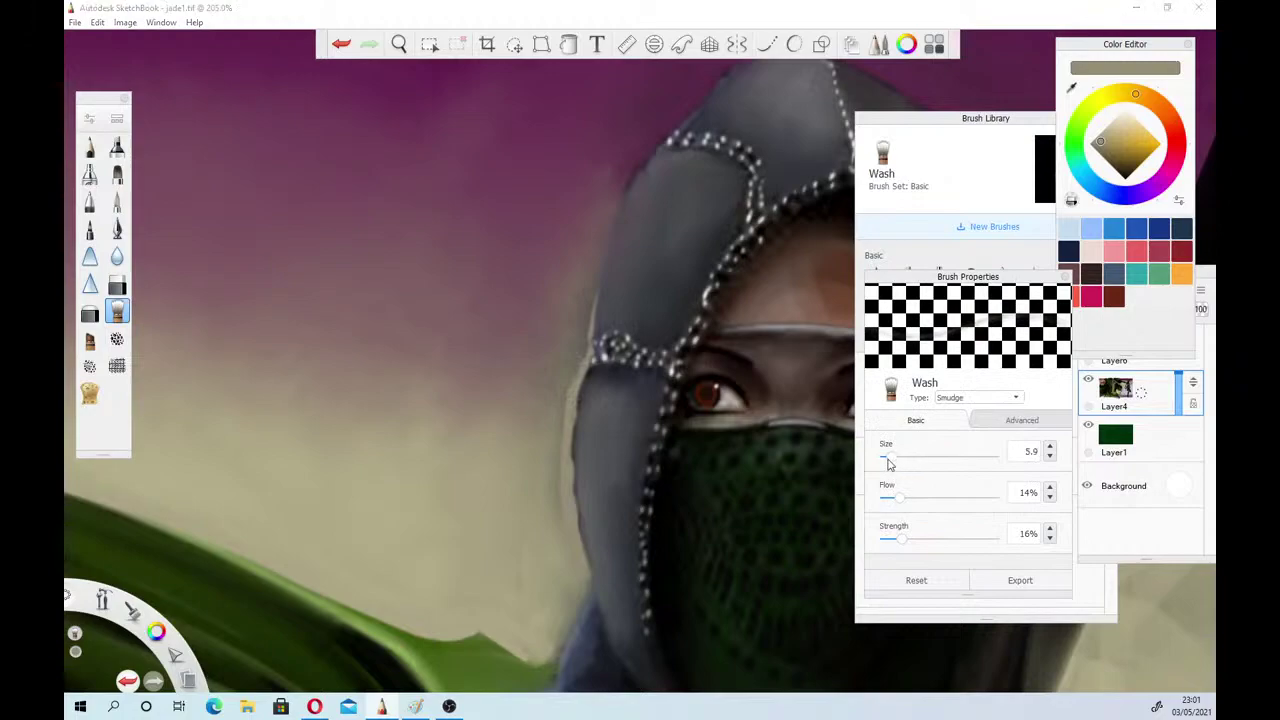
pyautogui.moveTo(560, 486); pyautogui.dragTo(574, 562)
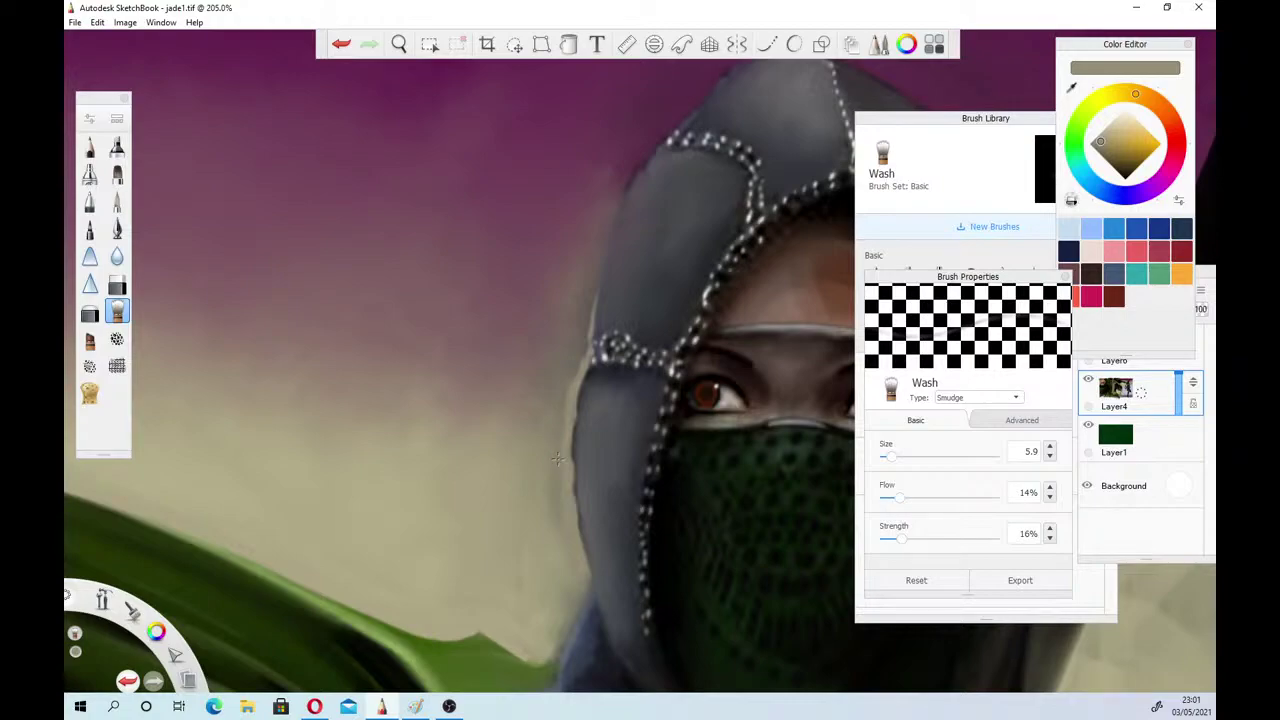
pyautogui.moveTo(557, 458); pyautogui.dragTo(580, 576)
# Enlarge the Wash brush to 13.0 and soften the background around the hood's left outer edge
pyautogui.click(398, 44)
pyautogui.moveTo(457, 377); pyautogui.dragTo(558, 481)
pyautogui.scroll(-4, 545, 510)
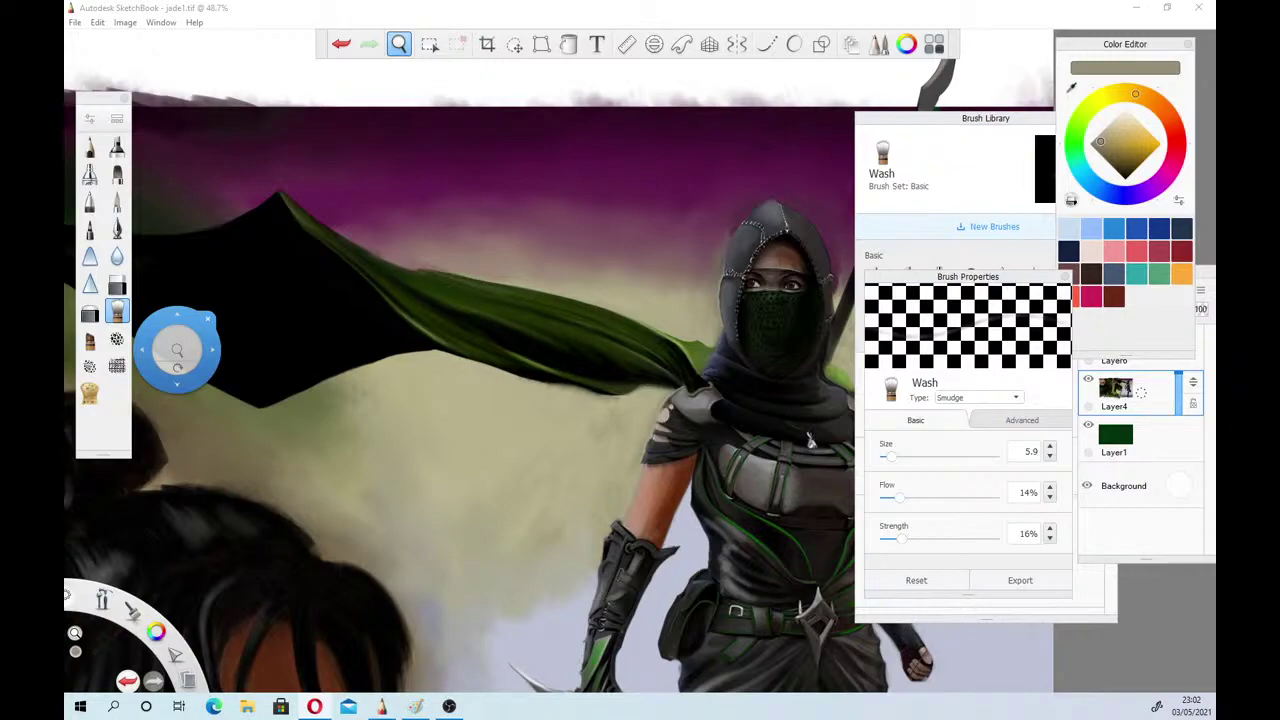
pyautogui.moveTo(667, 417); pyautogui.dragTo(563, 470)
pyautogui.click(580, 342)
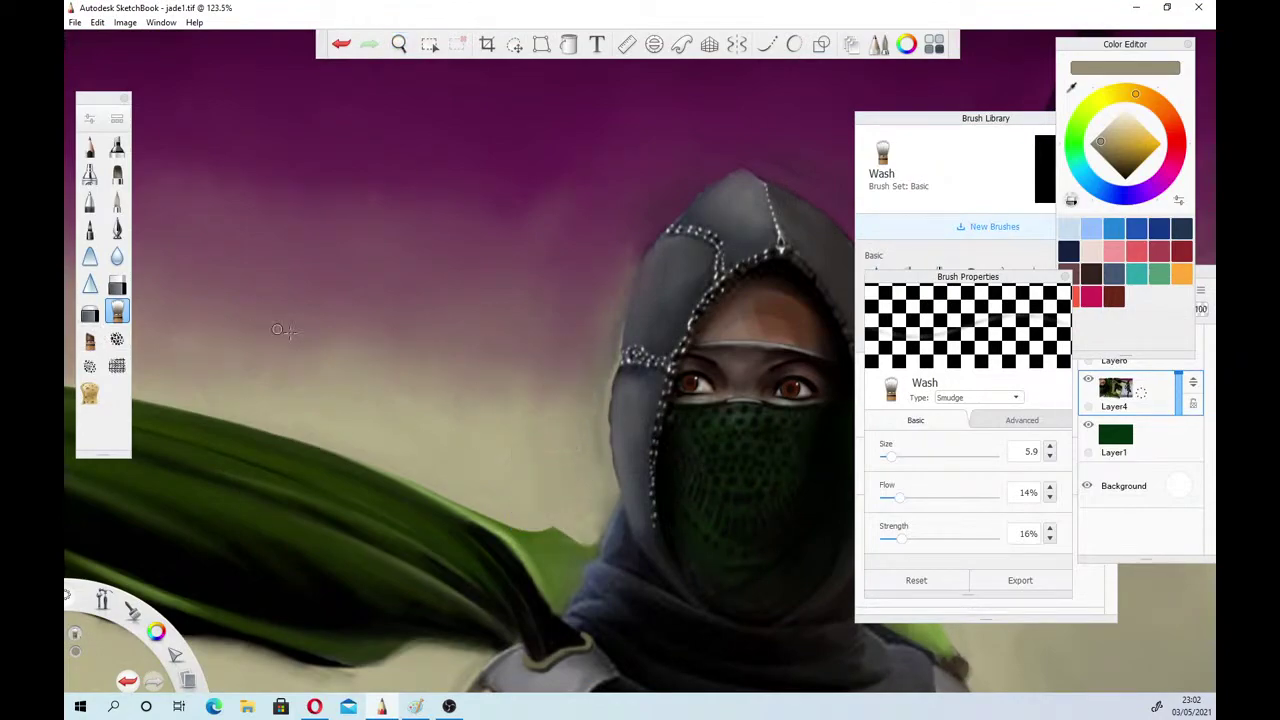
pyautogui.click(899, 456)
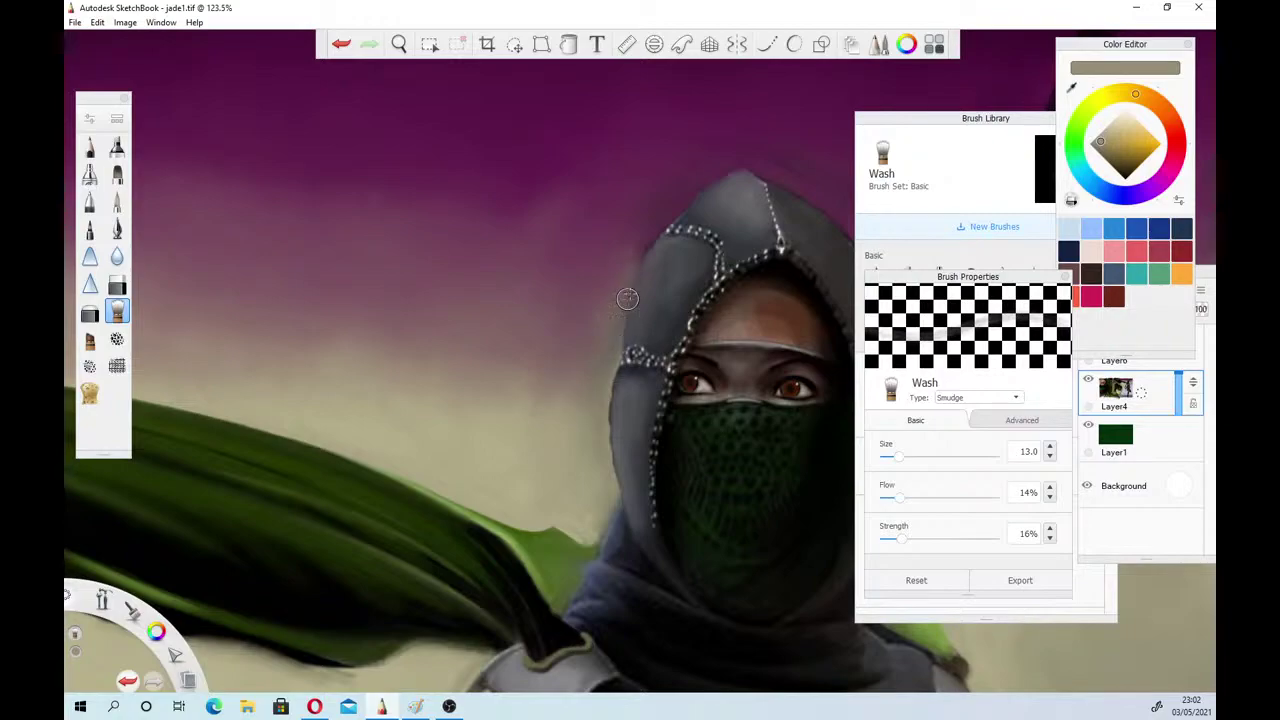
pyautogui.click(399, 47)
pyautogui.moveTo(640, 398); pyautogui.dragTo(463, 547)
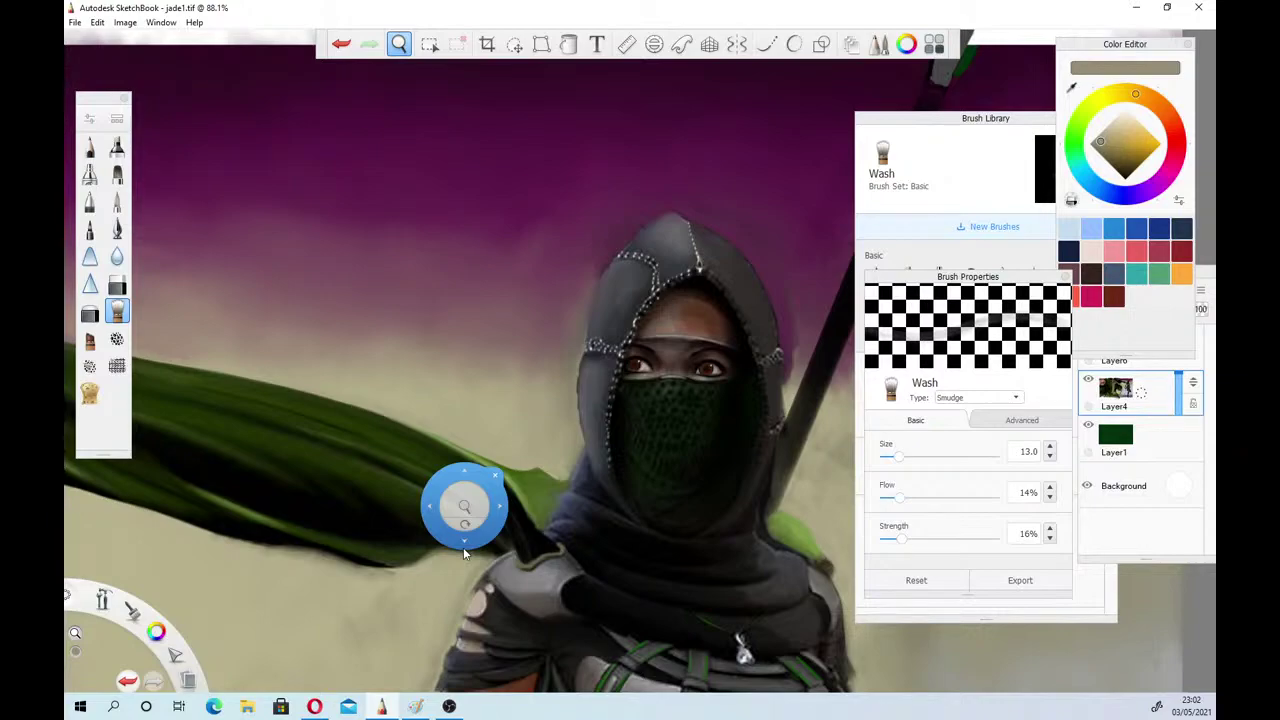
# Set the Wash brush to size 15.6 and soften the purple and beige background between the hood and the spear shaft
pyautogui.click(650, 233)
pyautogui.moveTo(642, 225); pyautogui.dragTo(511, 350)
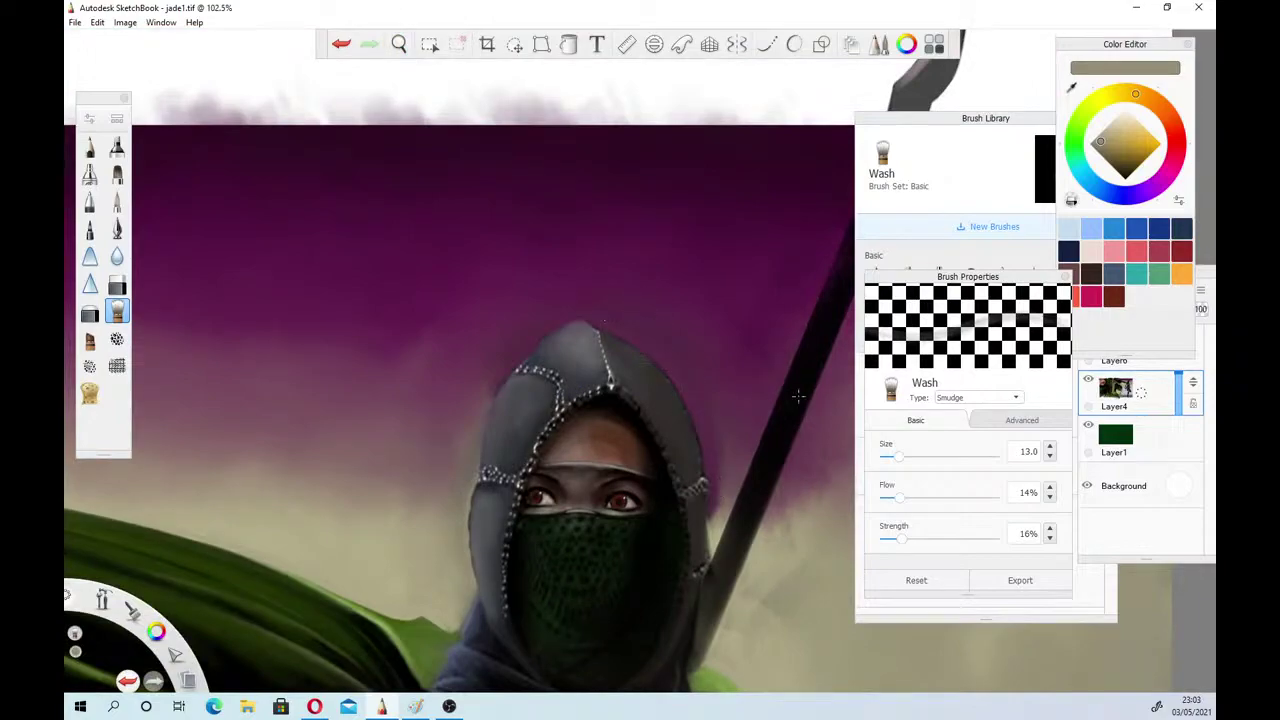
pyautogui.click(911, 457)
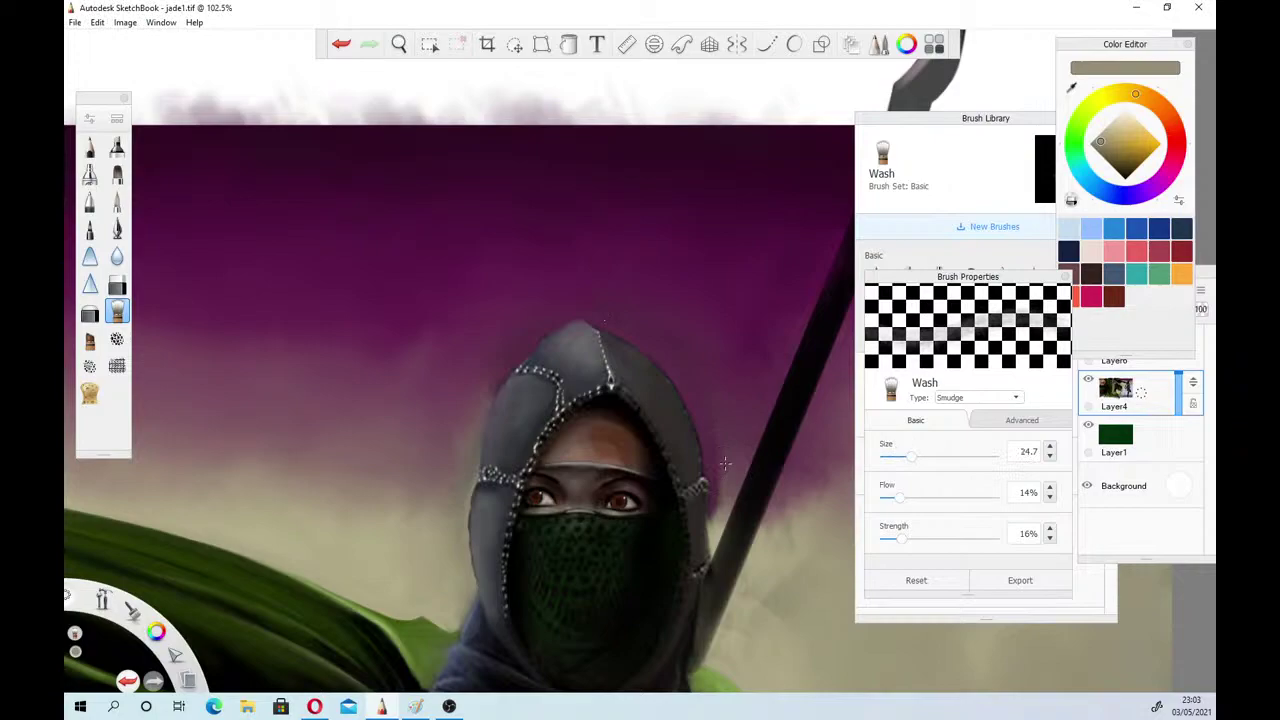
pyautogui.press('[')
pyautogui.press('[')
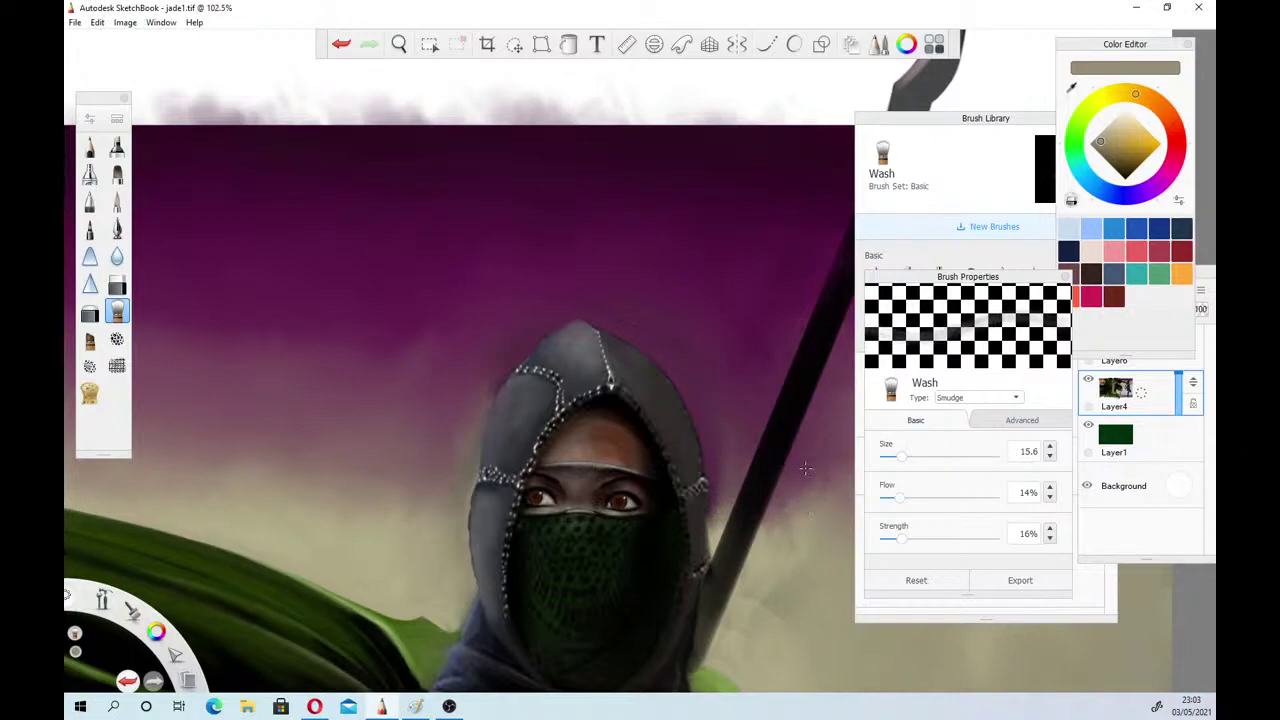
# Merge the topmost layer, Layer6, down into Layer4
pyautogui.click(1148, 364)
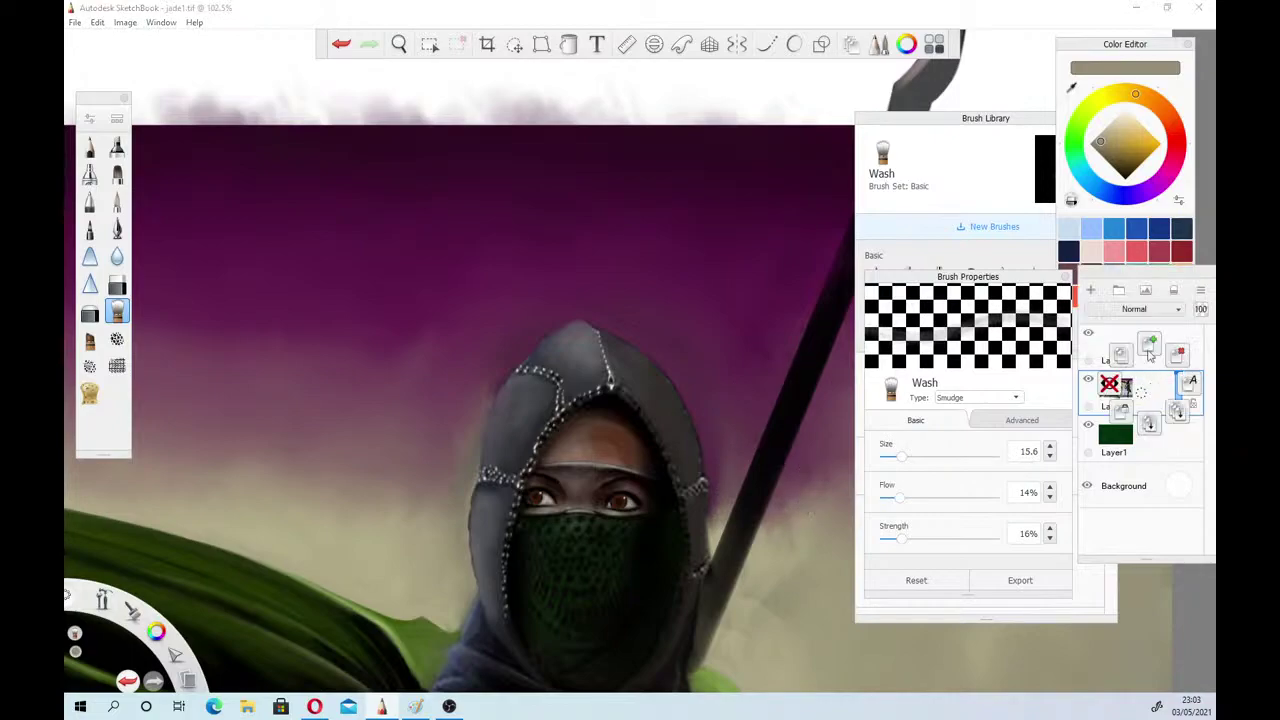
pyautogui.click(1161, 360)
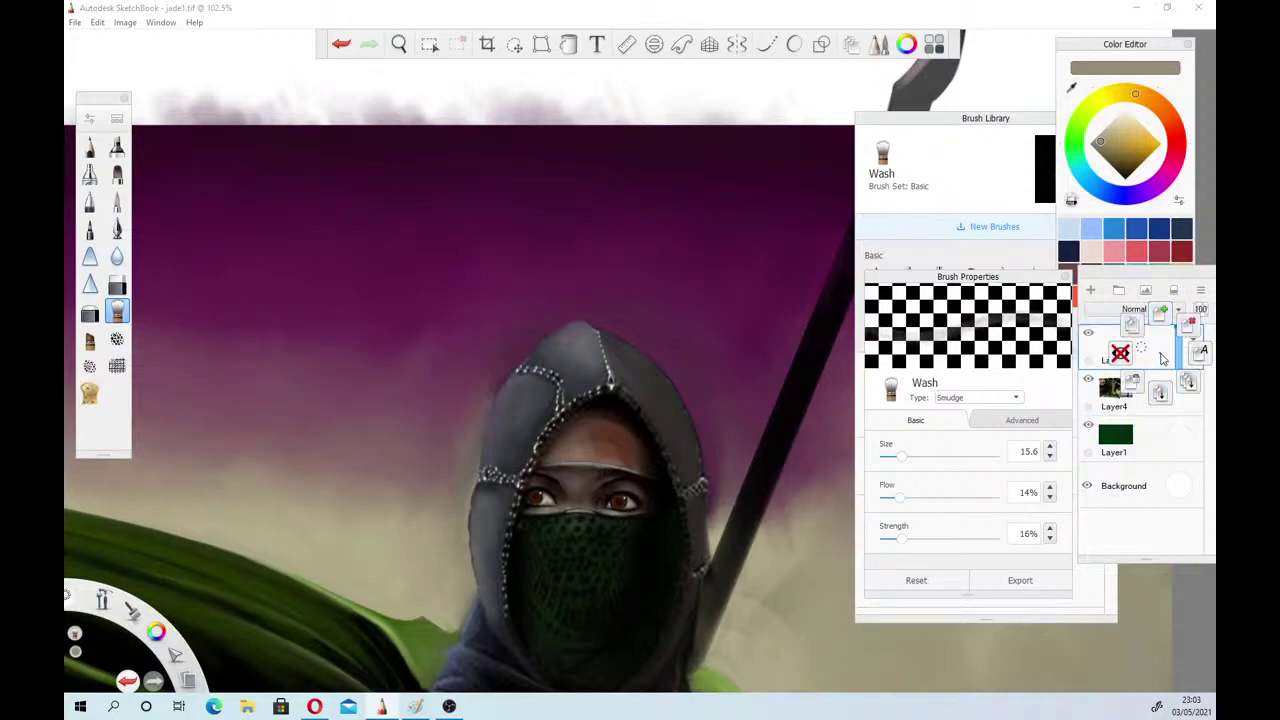
pyautogui.moveTo(1162, 354); pyautogui.dragTo(1158, 386)
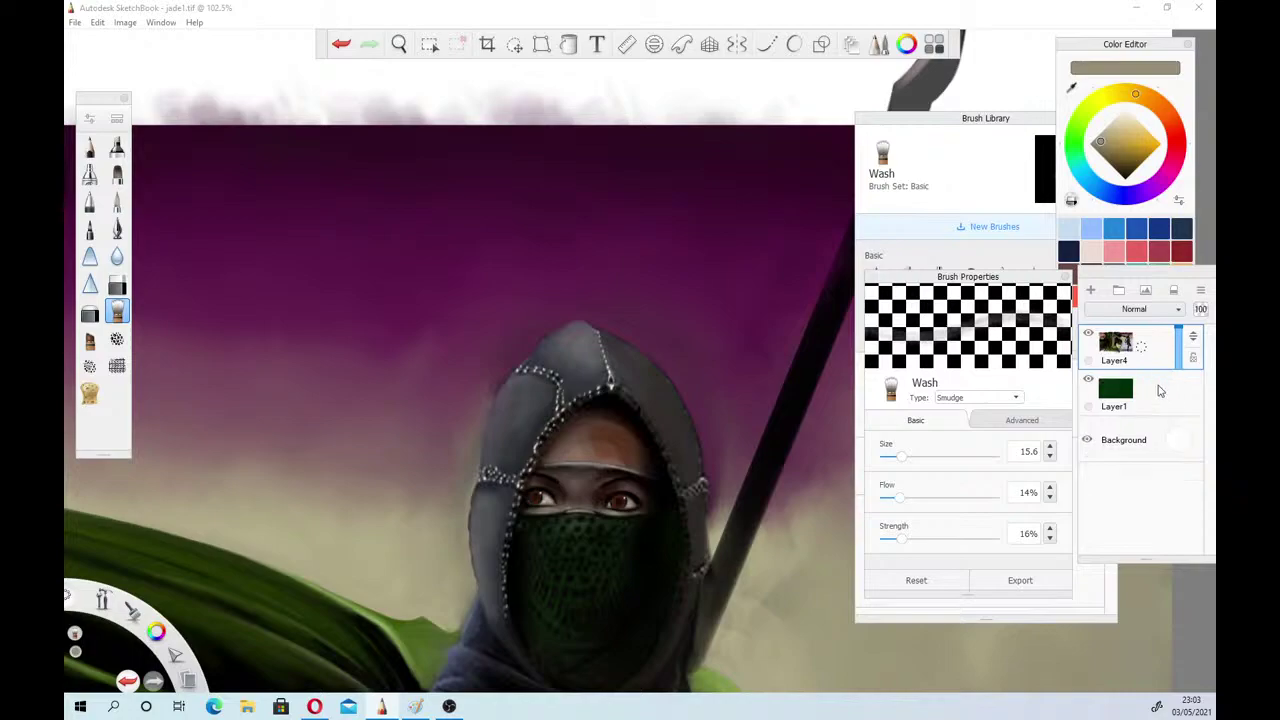
# Bring up the straight ruler and align it with the spear shaft's right edge at about 68°
pyautogui.press('r')
pyautogui.moveTo(572, 472); pyautogui.dragTo(699, 412)
pyautogui.moveTo(791, 488); pyautogui.dragTo(734, 471)
pyautogui.moveTo(806, 335); pyautogui.dragTo(785, 317)
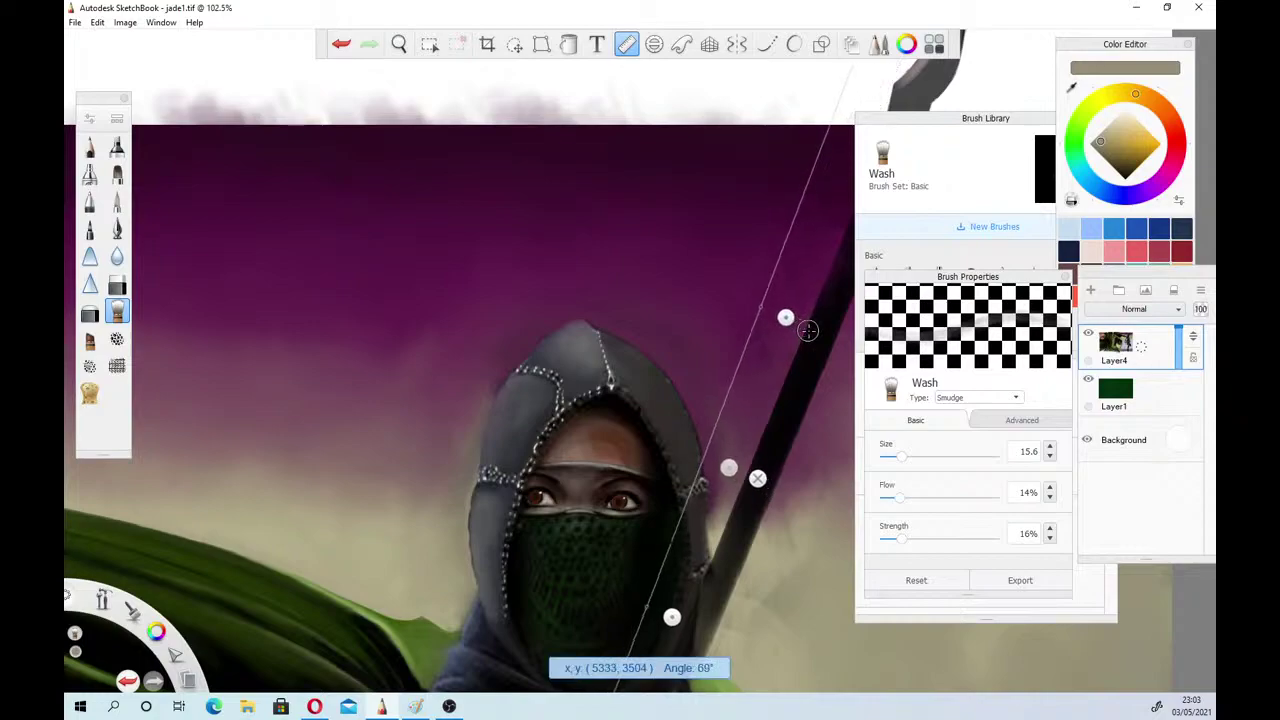
pyautogui.moveTo(728, 467); pyautogui.dragTo(807, 485)
pyautogui.moveTo(750, 640)
pyautogui.mouseDown()
pyautogui.moveTo(739, 640)
pyautogui.moveTo(751, 640)
pyautogui.mouseUp()
pyautogui.moveTo(802, 488); pyautogui.dragTo(804, 490)
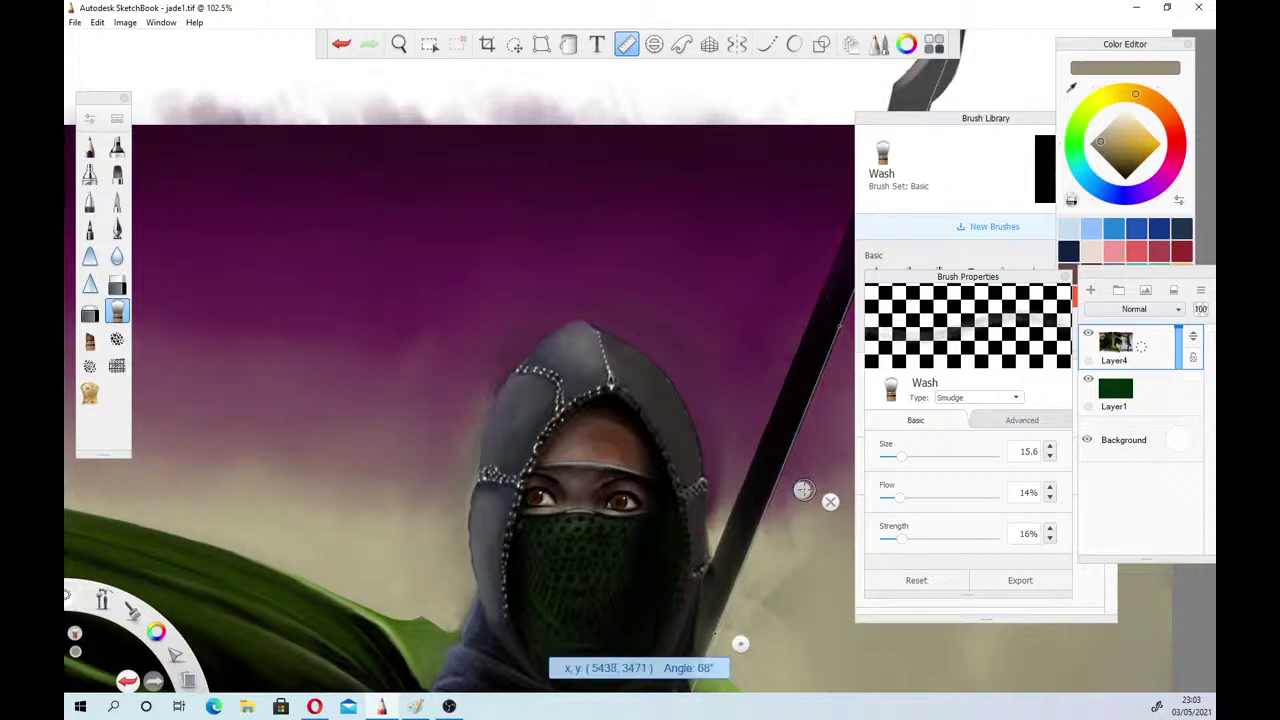
# Close the Brush Library, move Brush Properties clear of the spear, and fine-tune the ruler along the shaft's right edge
pyautogui.click(985, 120)
pyautogui.moveTo(1089, 120); pyautogui.dragTo(1179, 195)
pyautogui.click(1195, 189)
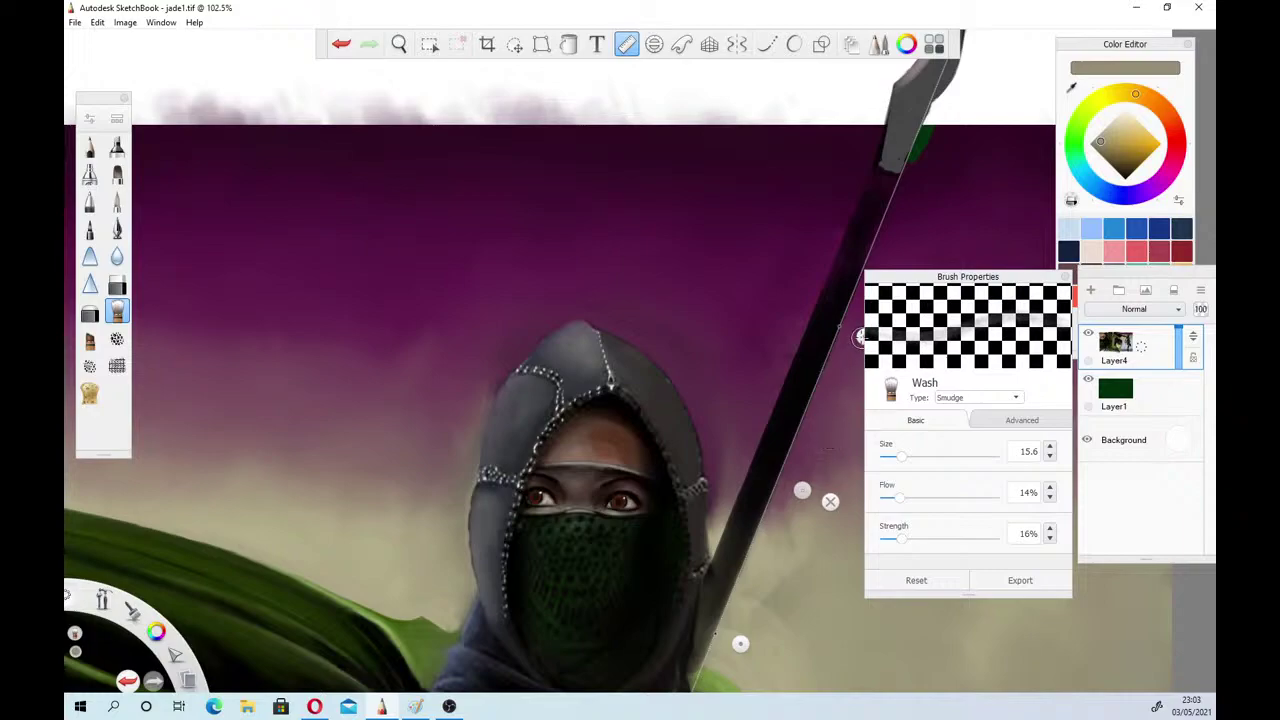
pyautogui.moveTo(898, 280); pyautogui.dragTo(970, 280)
pyautogui.moveTo(865, 337); pyautogui.dragTo(866, 331)
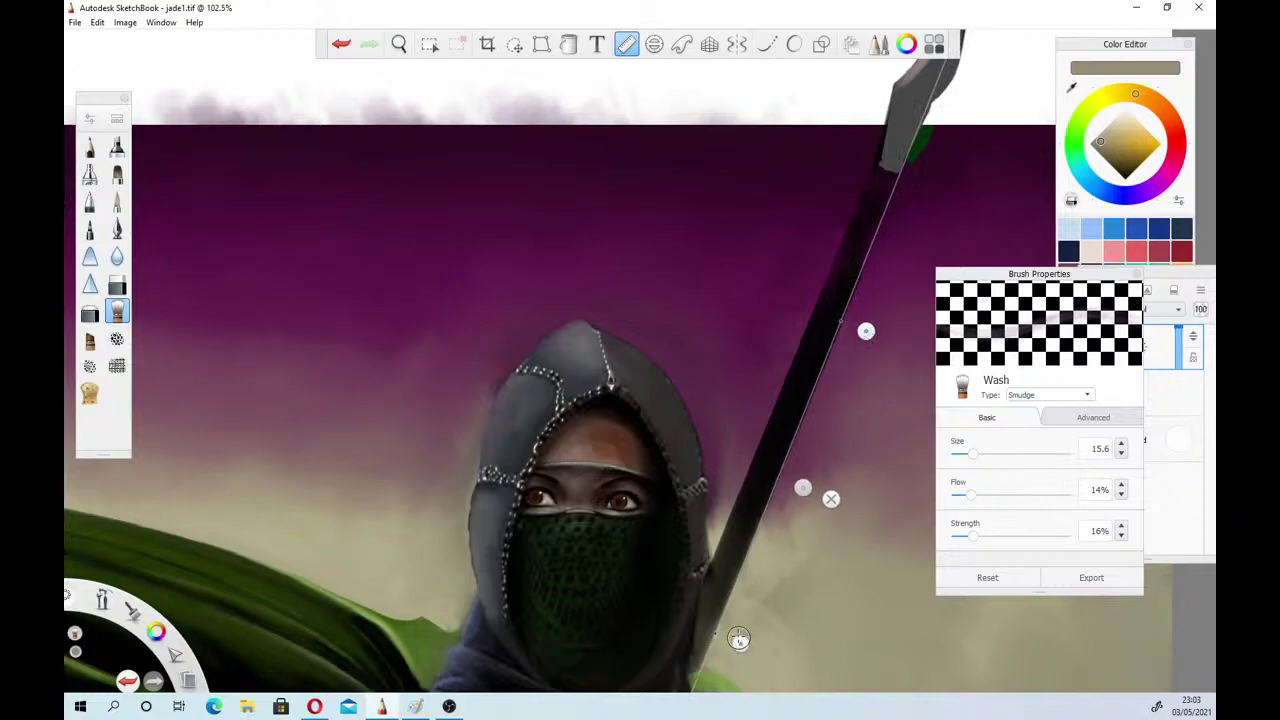
pyautogui.moveTo(740, 643); pyautogui.dragTo(740, 643)
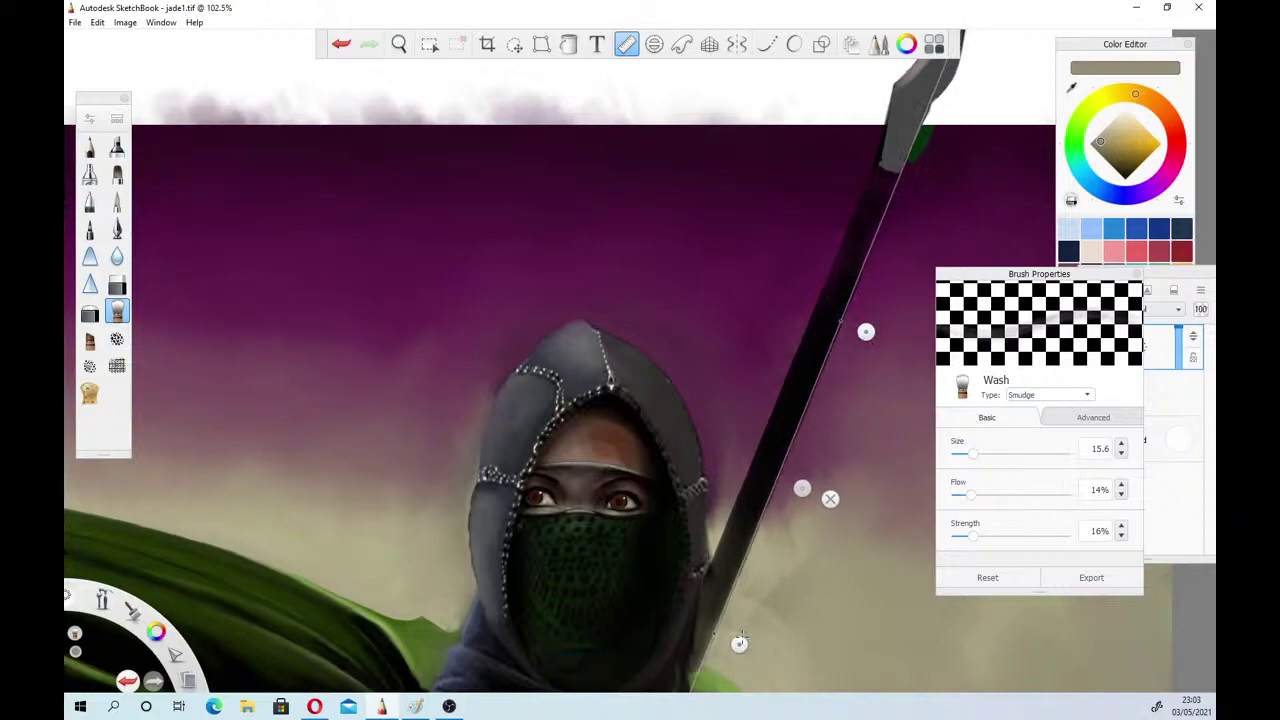
# Sharpen the spear shaft's edge along the ruler with black Pencil strokes at size 8.8 and 100% opacity, and dismiss the ruler
pyautogui.click(90, 147)
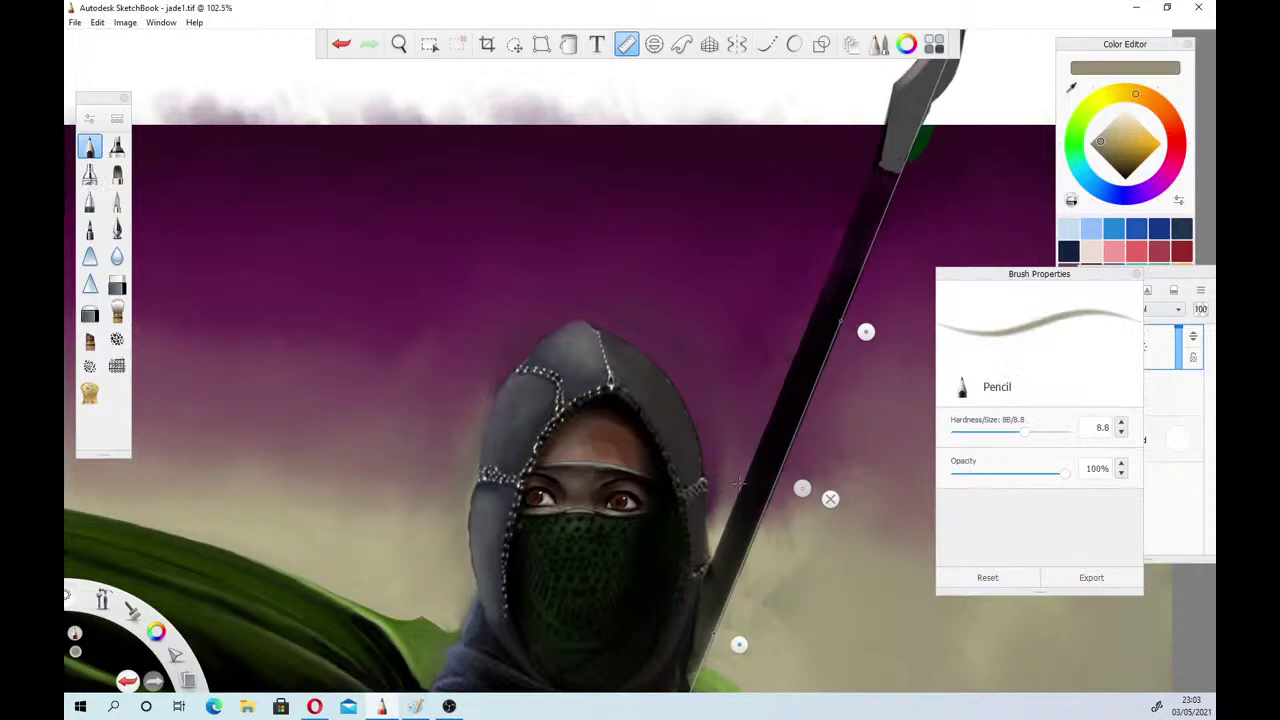
pyautogui.click(1124, 168)
pyautogui.moveTo(1125, 176); pyautogui.dragTo(1125, 210)
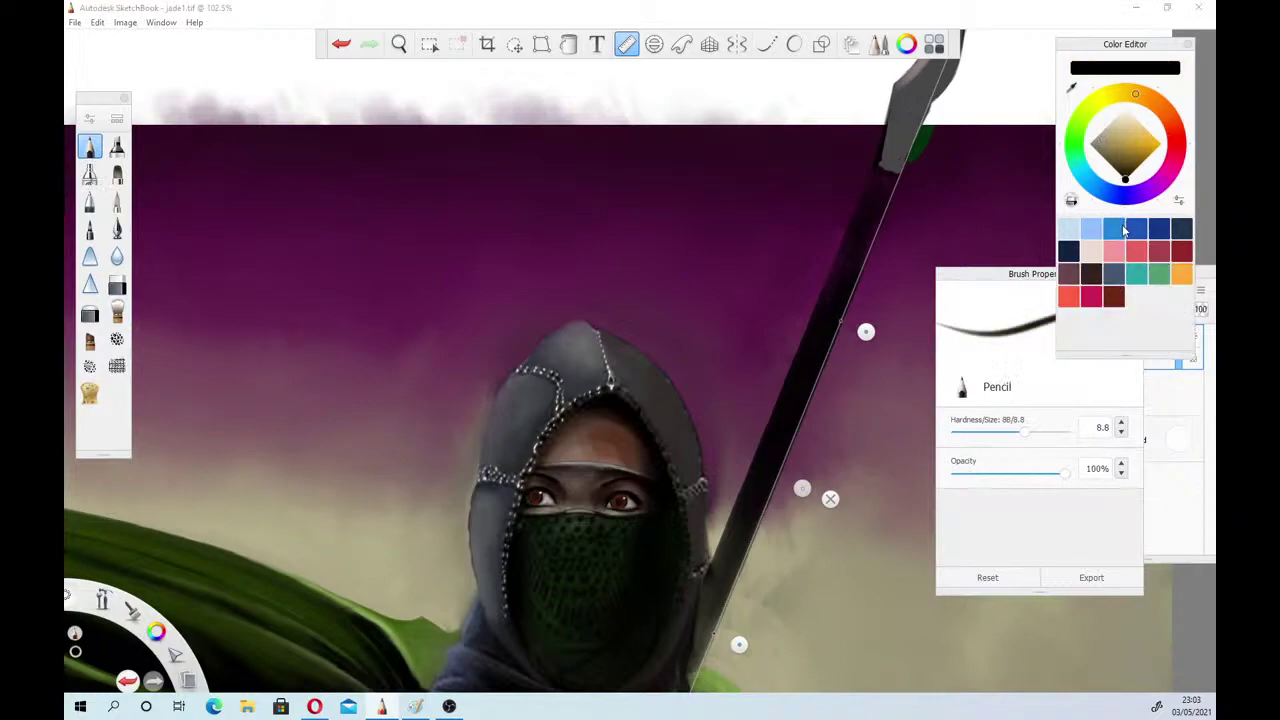
pyautogui.moveTo(899, 182); pyautogui.dragTo(850, 300)
pyautogui.moveTo(899, 180); pyautogui.dragTo(847, 306)
pyautogui.moveTo(902, 172); pyautogui.dragTo(708, 654)
pyautogui.moveTo(905, 163); pyautogui.dragTo(724, 620)
pyautogui.moveTo(750, 547)
pyautogui.mouseDown()
pyautogui.moveTo(706, 658)
pyautogui.moveTo(748, 553)
pyautogui.moveTo(726, 608)
pyautogui.mouseUp()
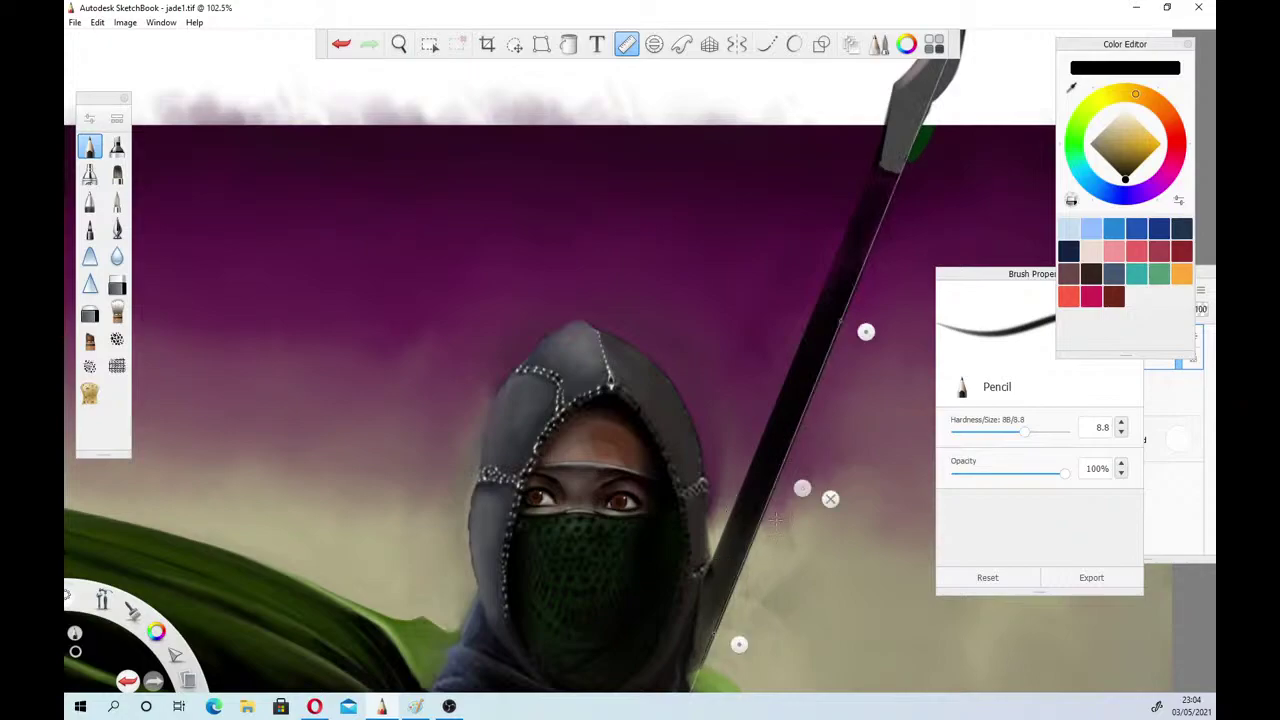
pyautogui.moveTo(829, 497); pyautogui.dragTo(805, 485)
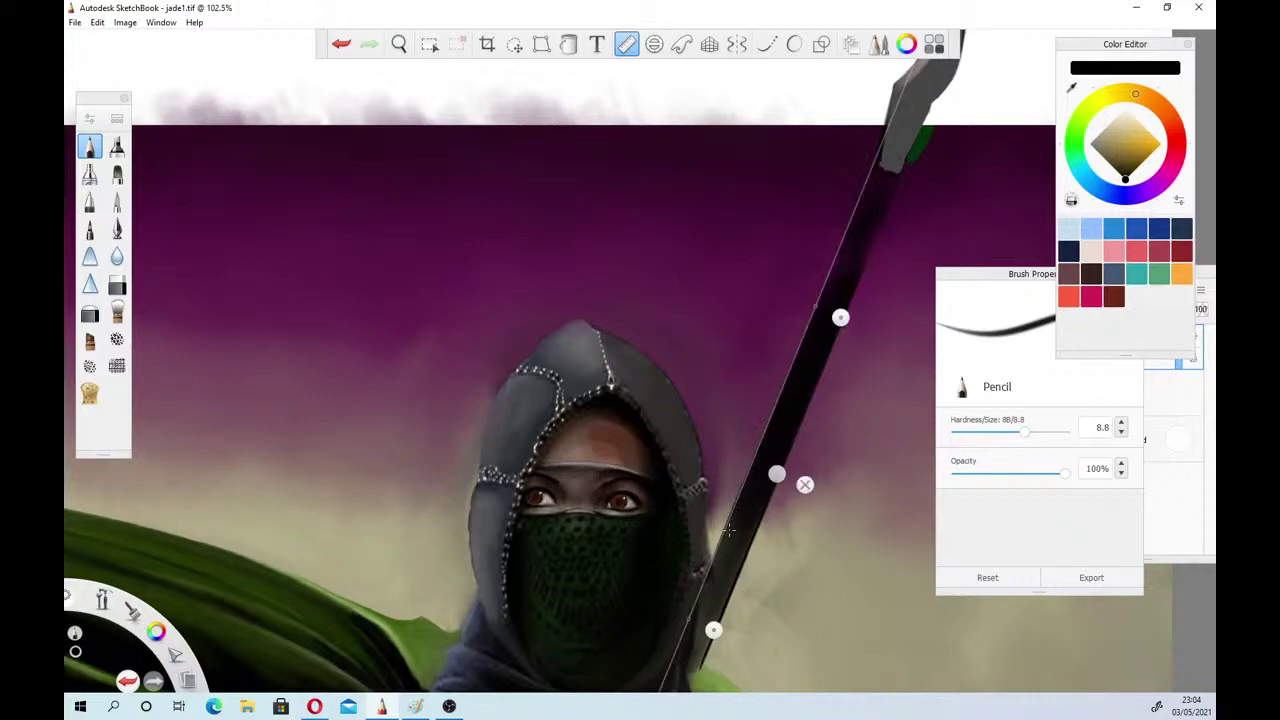
pyautogui.click(805, 485)
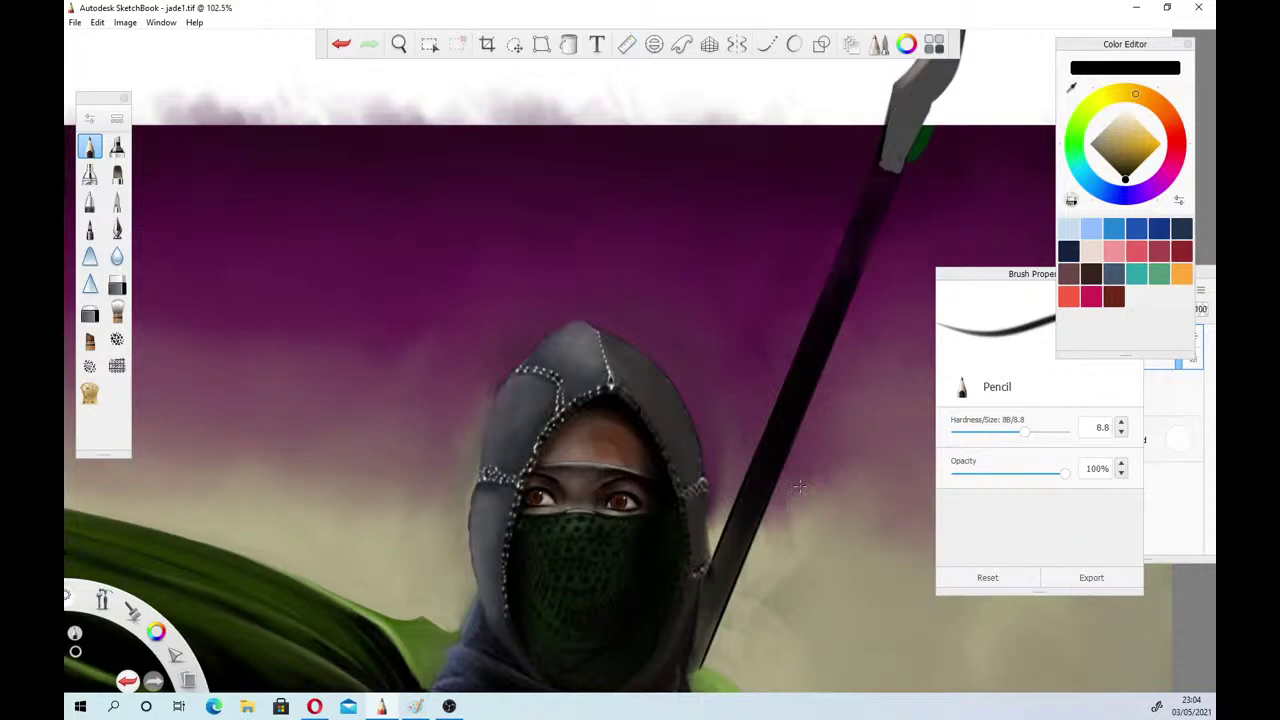
# Paint the spear shaft beside the hood solid black with the Conceptual 1 brush at size 11.7 and 100% opacity
pyautogui.click(398, 44)
pyautogui.moveTo(514, 429)
pyautogui.mouseDown()
pyautogui.moveTo(479, 532)
pyautogui.moveTo(467, 487)
pyautogui.moveTo(521, 423)
pyautogui.mouseUp()
pyautogui.moveTo(636, 395); pyautogui.dragTo(766, 524)
pyautogui.moveTo(769, 433); pyautogui.dragTo(668, 427)
pyautogui.click(669, 423)
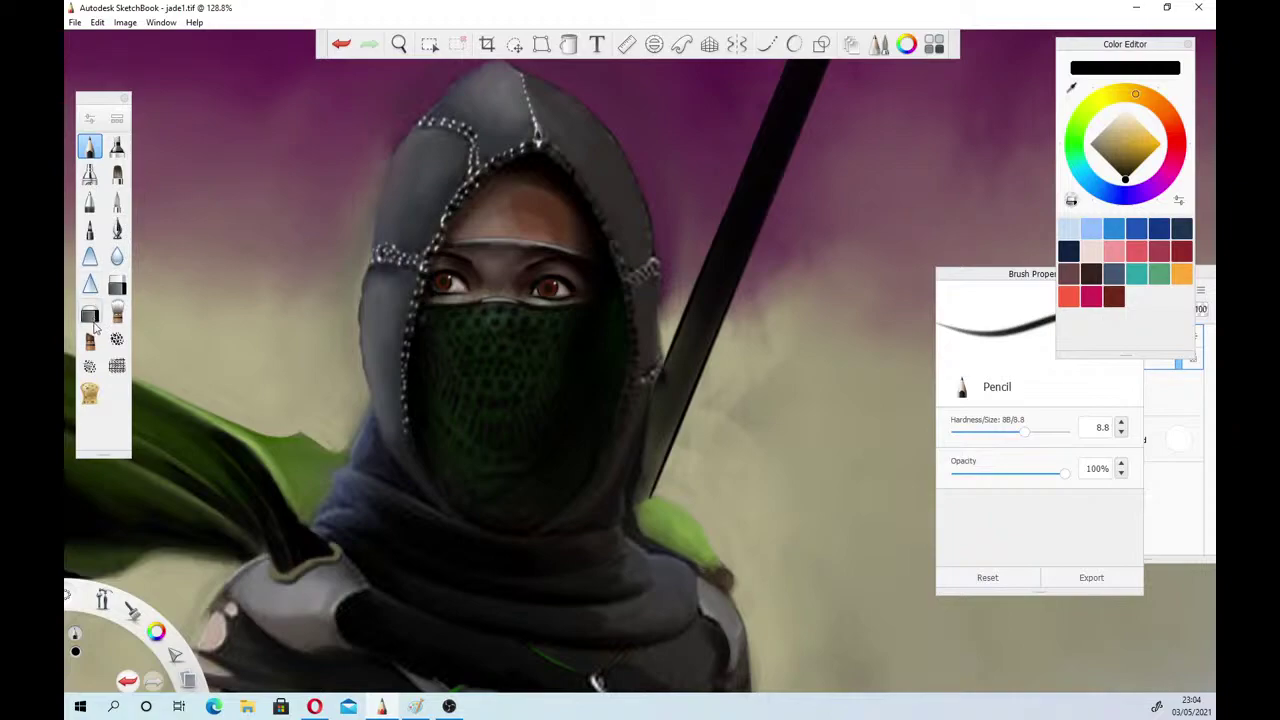
pyautogui.click(89, 340)
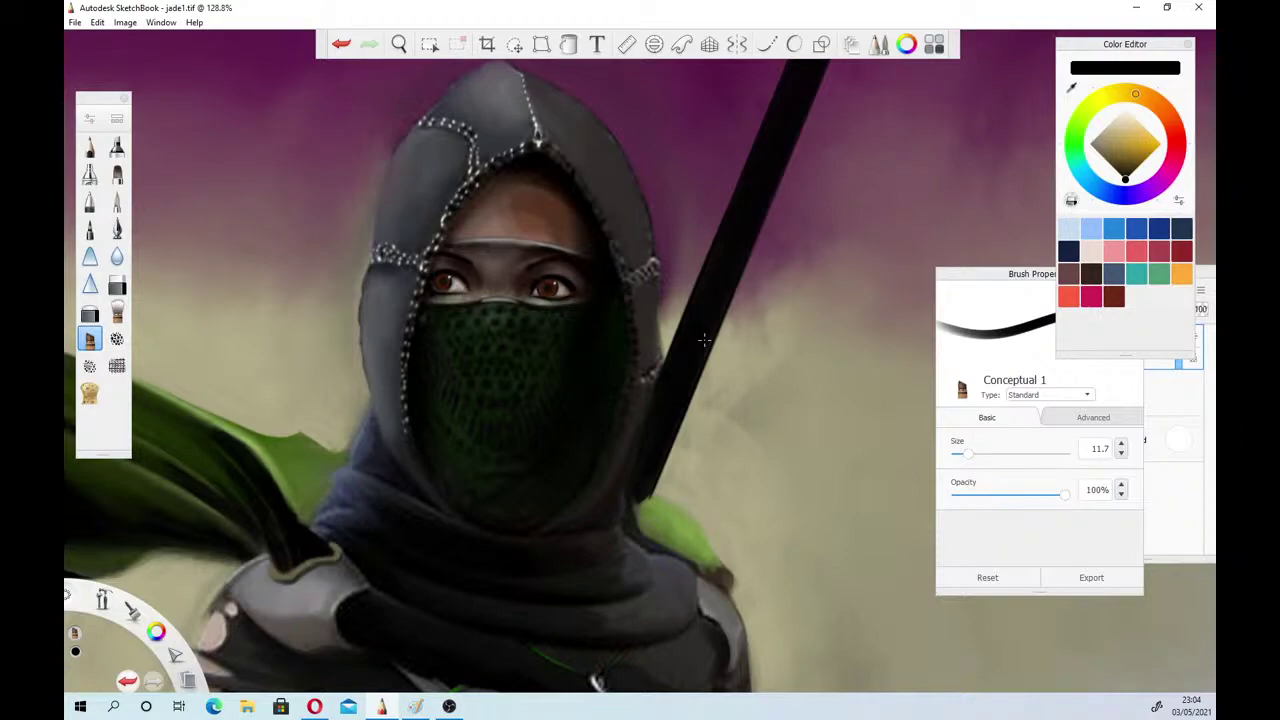
# Sample the green of the cape at the shaft's base and touch up that area with the Pencil
pyautogui.click(89, 147)
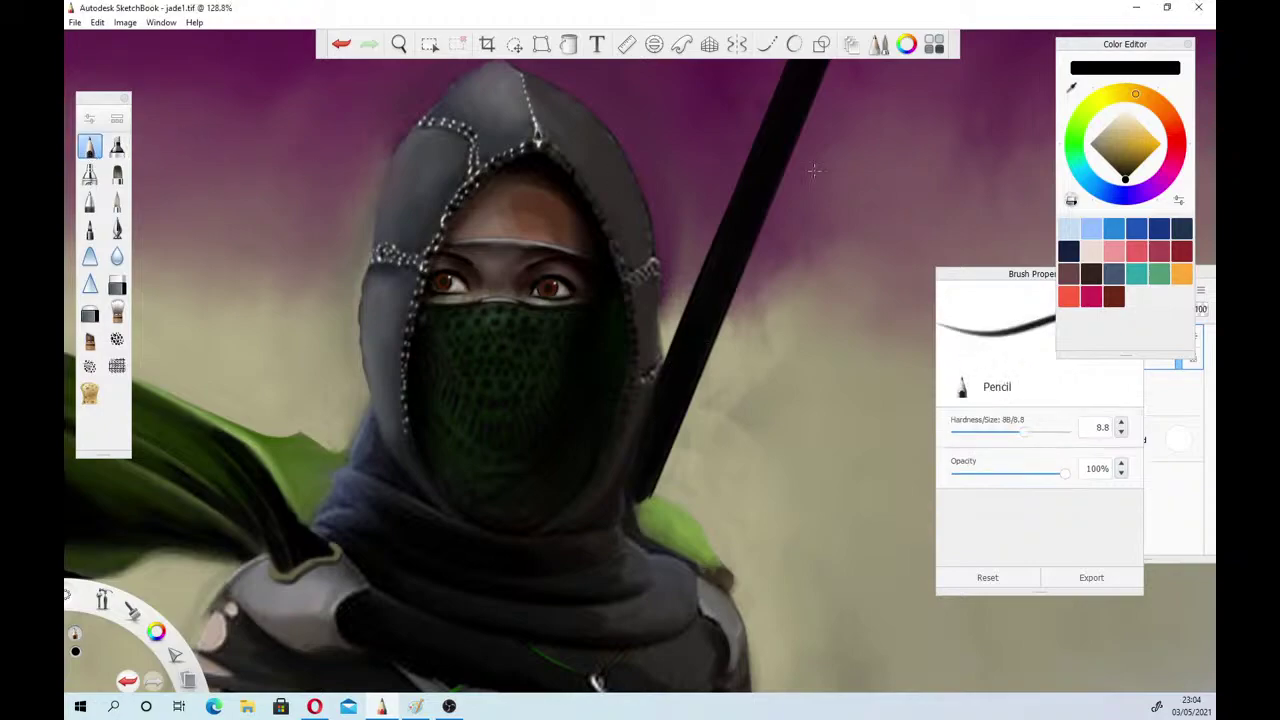
pyautogui.click(1071, 89)
pyautogui.click(646, 503)
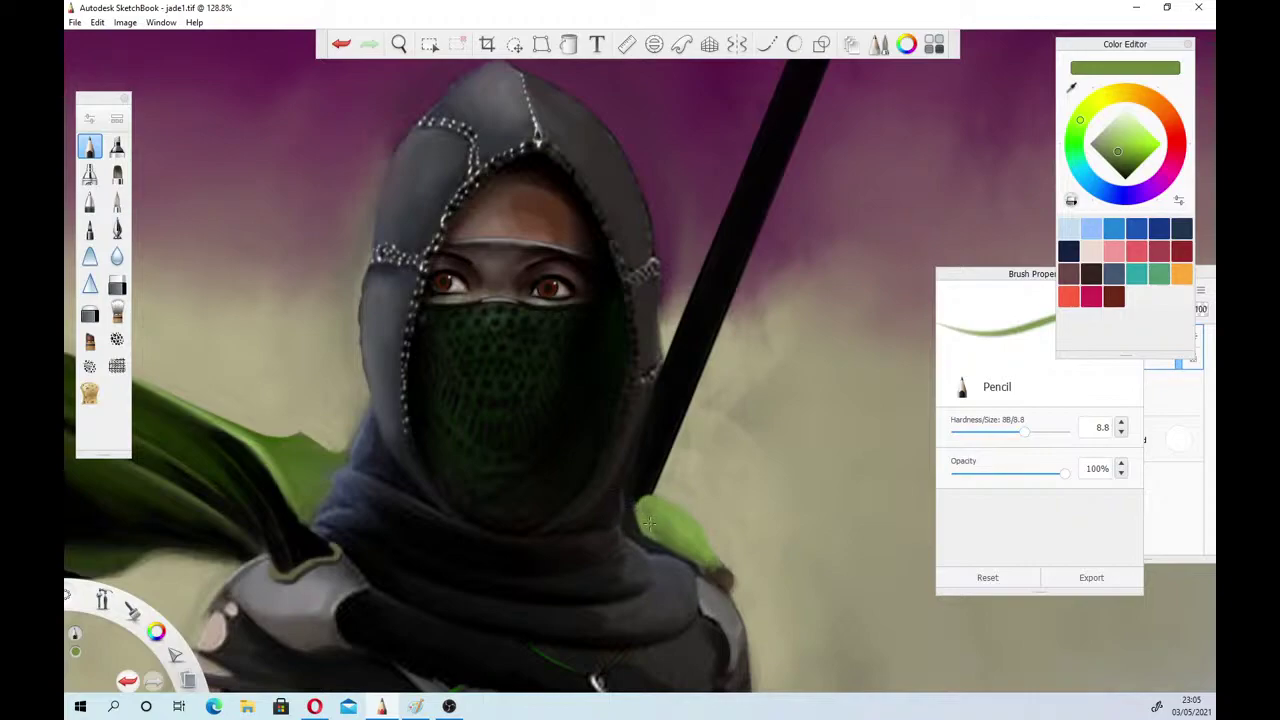
# Dot white Pencil stitches along the hood's right-hand seams at 100% opacity, and lower the opacity to 53% for the lower stitches
pyautogui.click(399, 44)
pyautogui.moveTo(497, 284); pyautogui.dragTo(640, 442)
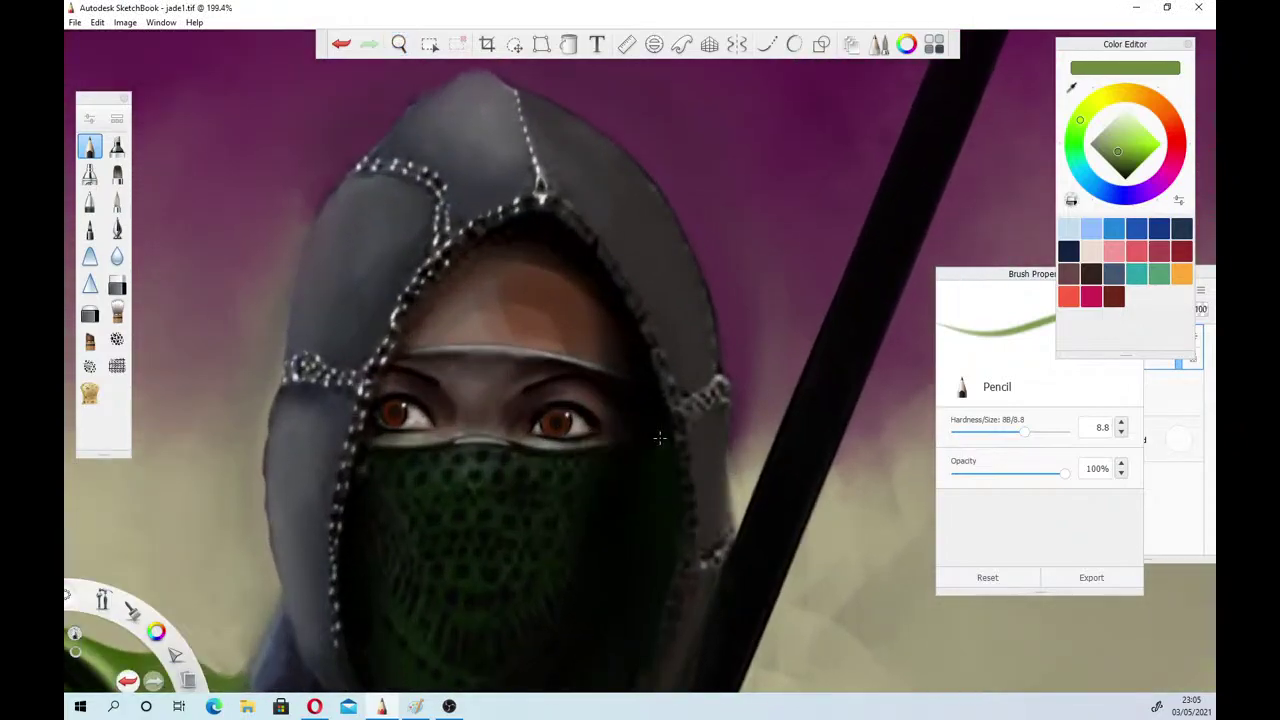
pyautogui.moveTo(1124, 128); pyautogui.dragTo(1118, 60)
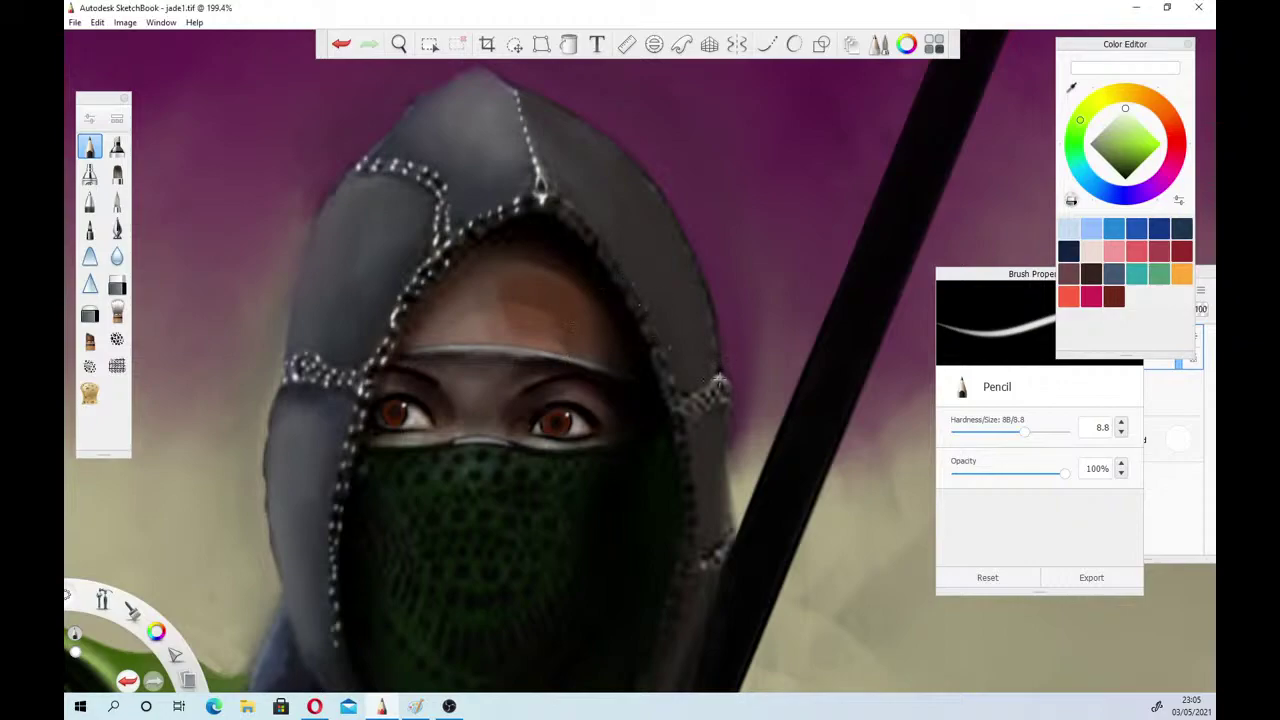
pyautogui.moveTo(721, 379); pyautogui.dragTo(718, 403)
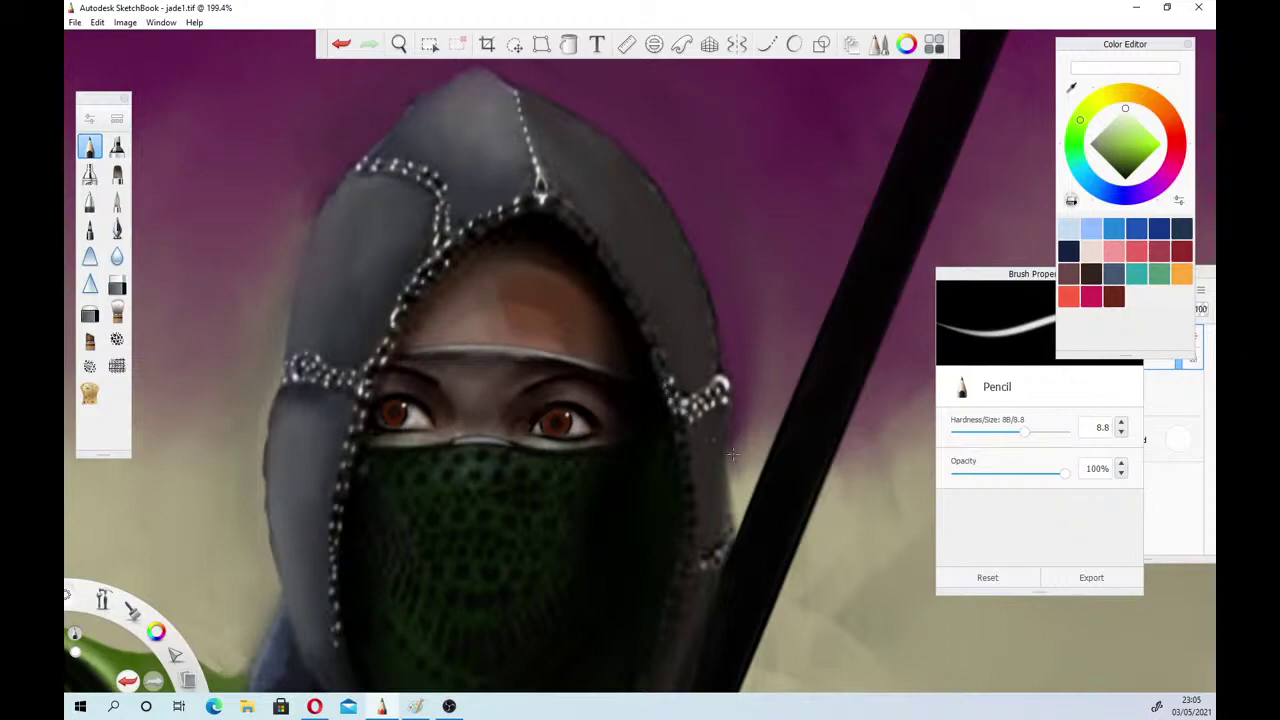
pyautogui.moveTo(1064, 472); pyautogui.dragTo(1013, 472)
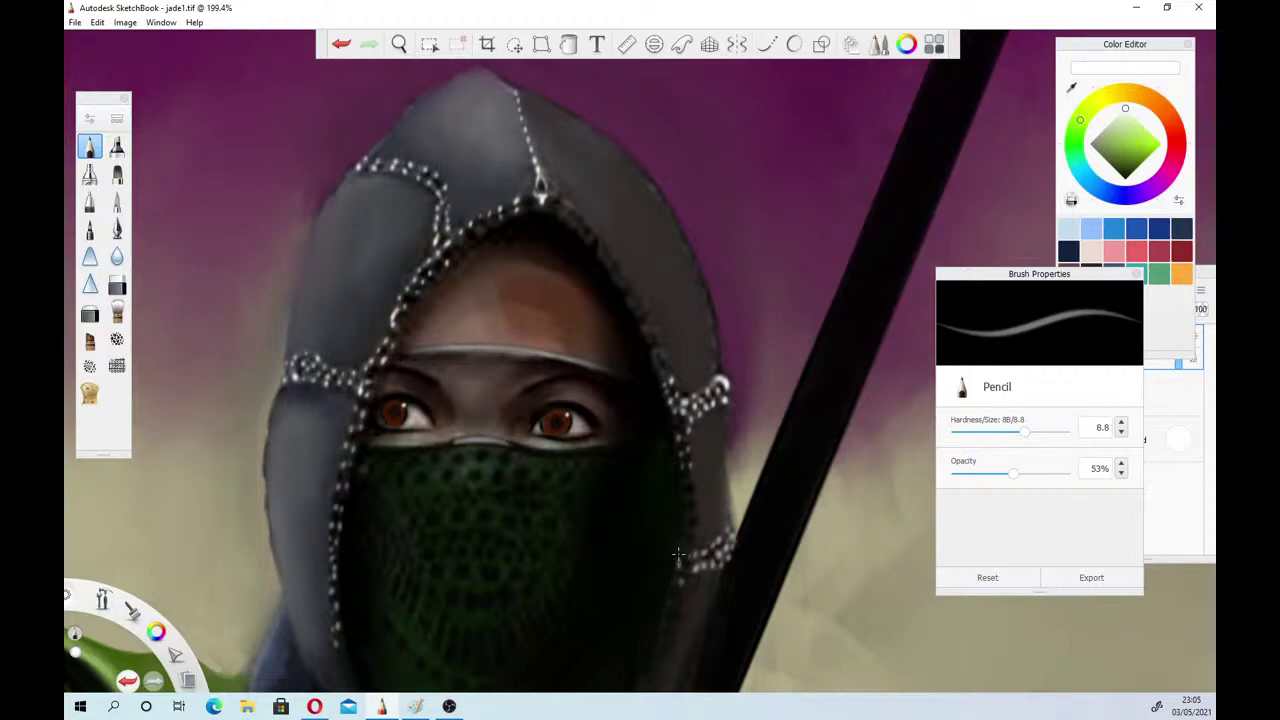
# Dot a white stitched seam across the hood's lower left panel at 53% opacity and darken around its stitches with black
pyautogui.click(399, 44)
pyautogui.moveTo(484, 421); pyautogui.dragTo(607, 525)
pyautogui.moveTo(649, 467)
pyautogui.mouseDown()
pyautogui.moveTo(764, 498)
pyautogui.moveTo(749, 488)
pyautogui.moveTo(513, 517)
pyautogui.mouseUp()
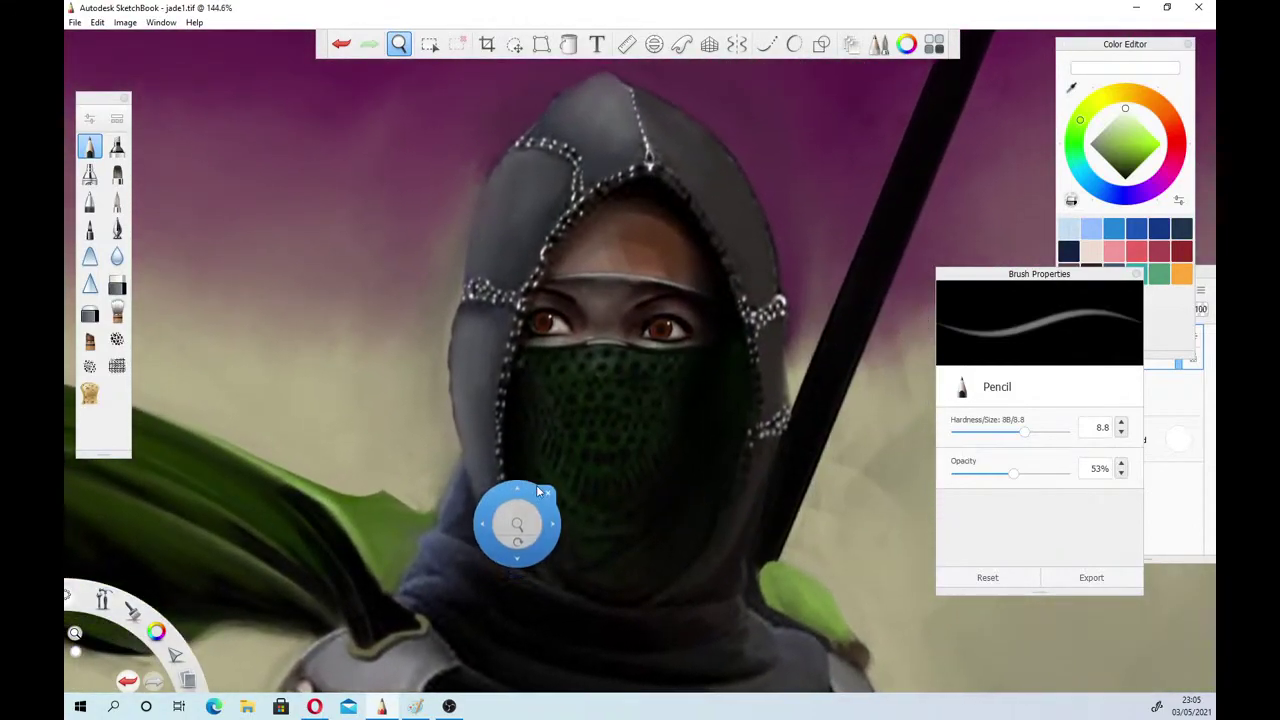
pyautogui.press('space')
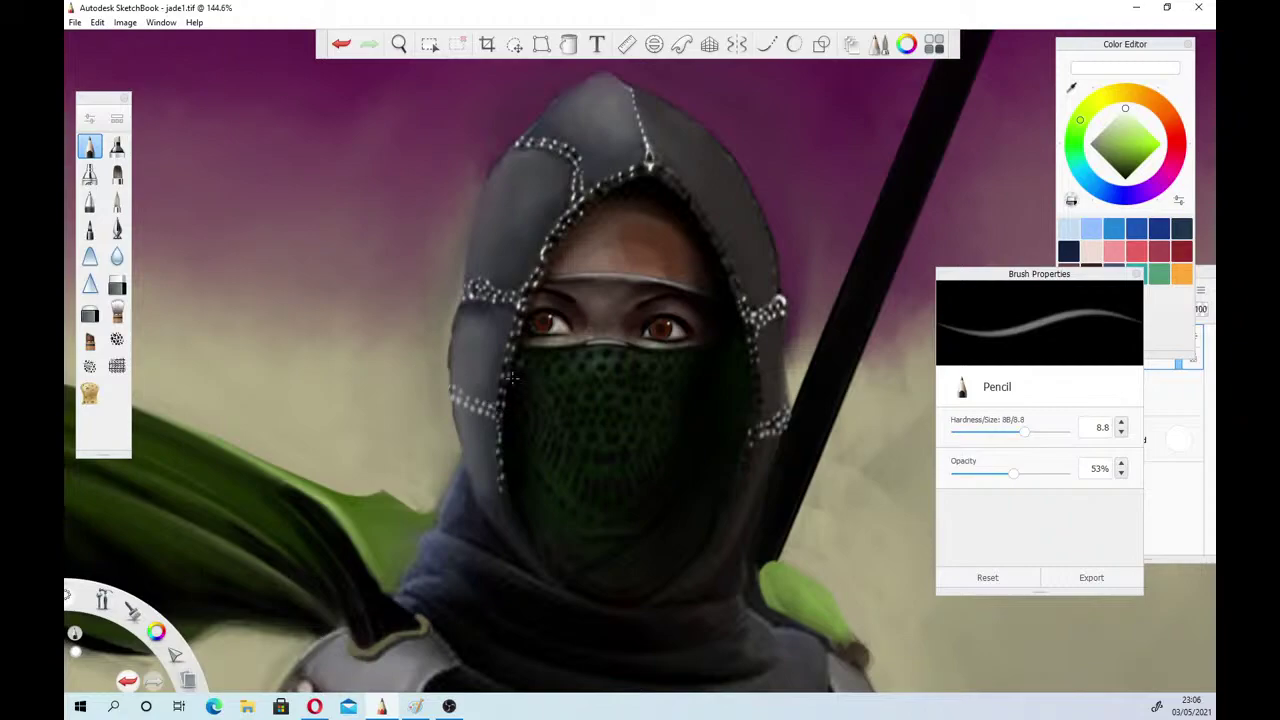
pyautogui.click(1125, 178)
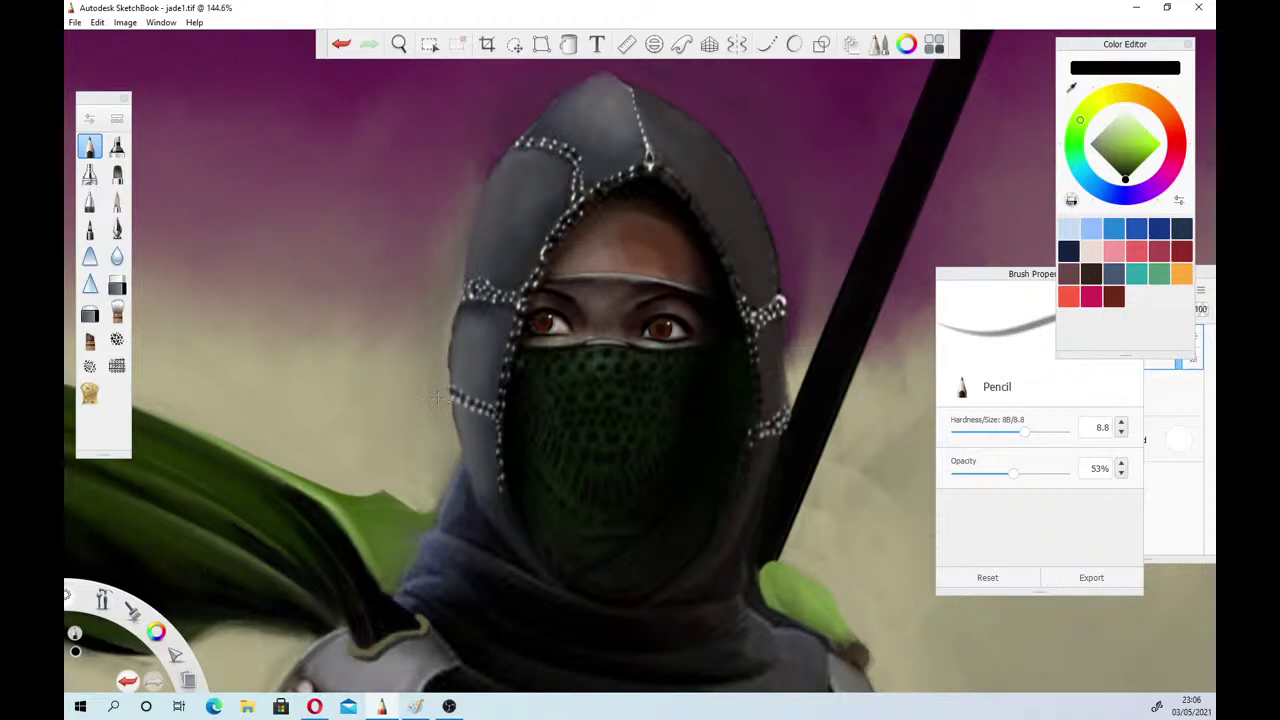
# Dot two curved rows of white Pencil stitches across the hood's upper right panel, from the face opening to the outer edge
pyautogui.click(399, 44)
pyautogui.moveTo(434, 291); pyautogui.dragTo(476, 390)
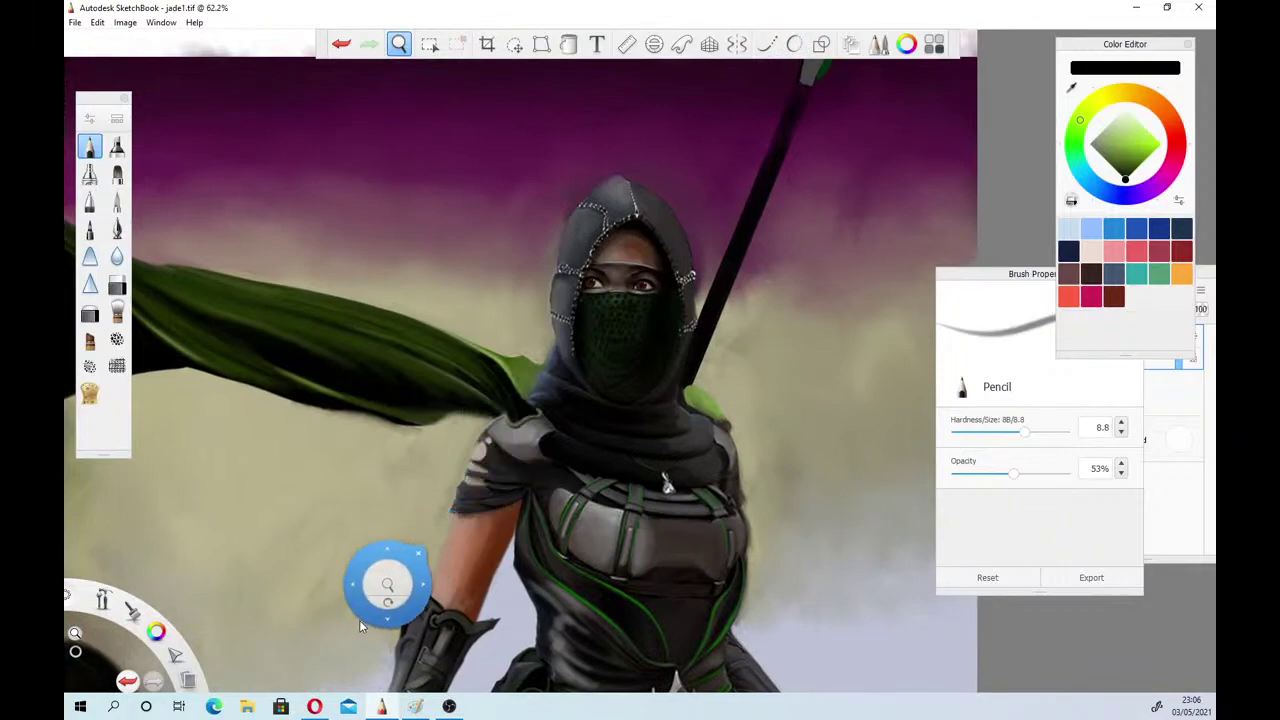
pyautogui.moveTo(358, 655); pyautogui.dragTo(360, 659)
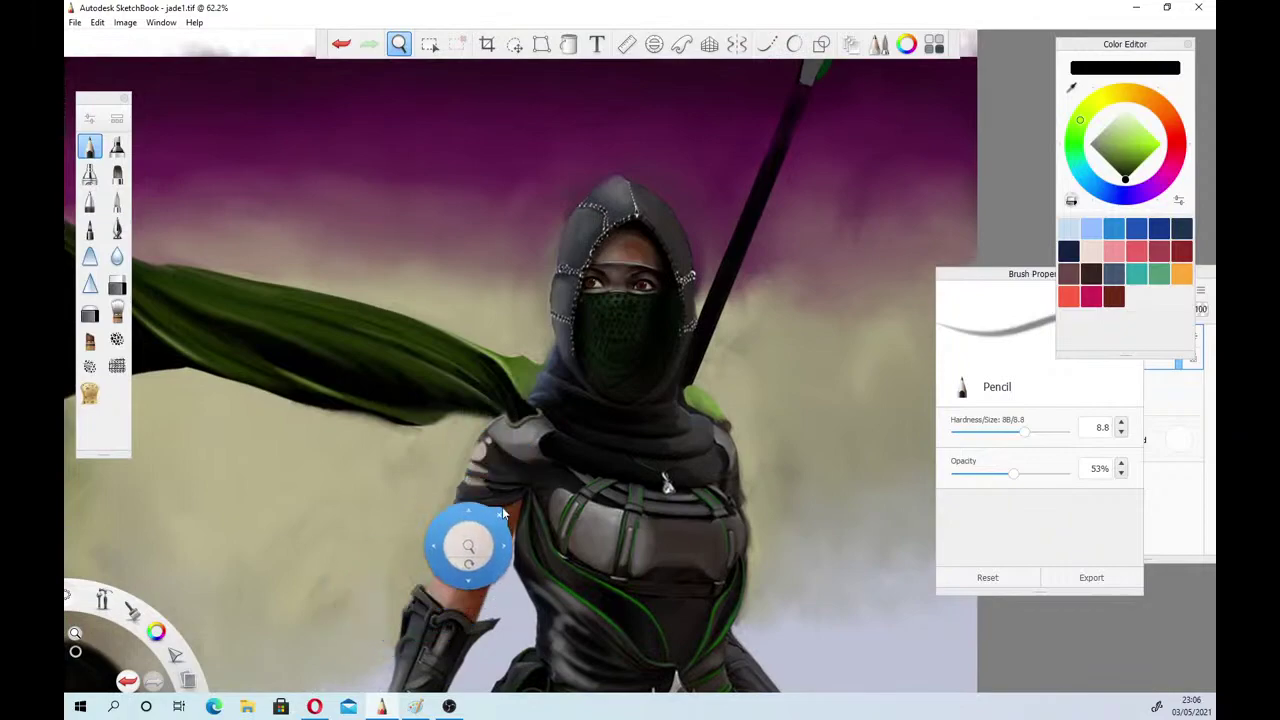
pyautogui.moveTo(473, 340); pyautogui.dragTo(449, 407)
pyautogui.moveTo(528, 434); pyautogui.dragTo(660, 530)
pyautogui.moveTo(580, 457); pyautogui.dragTo(459, 470)
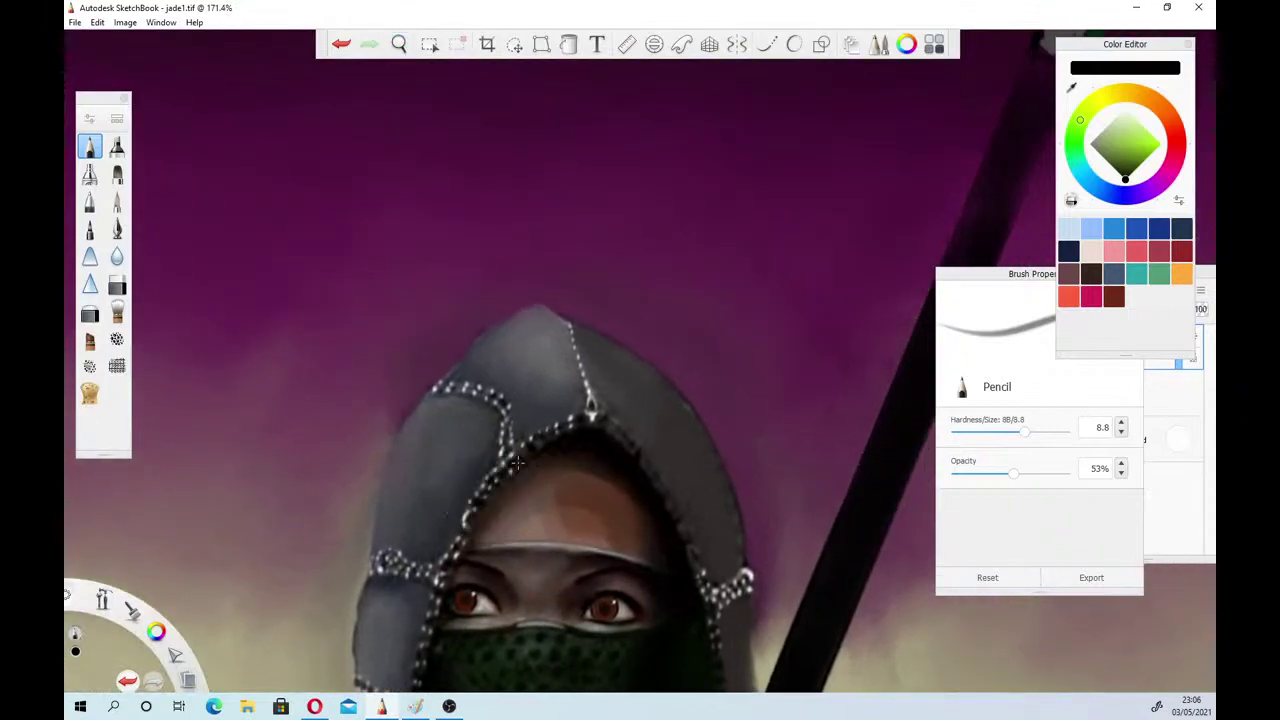
pyautogui.click(1125, 108)
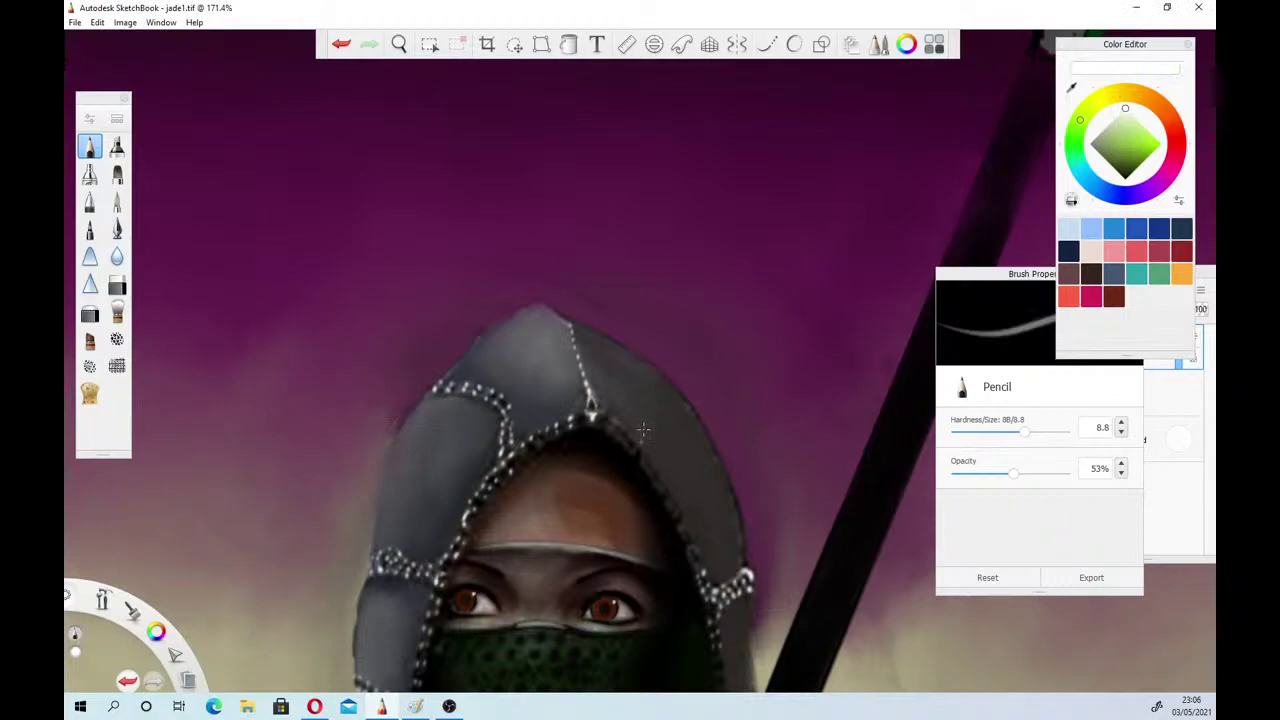
pyautogui.moveTo(643, 429)
pyautogui.mouseDown()
pyautogui.moveTo(643, 440)
pyautogui.moveTo(649, 397)
pyautogui.mouseUp()
pyautogui.click(649, 450)
pyautogui.click(651, 441)
pyautogui.click(653, 433)
pyautogui.click(653, 426)
pyautogui.click(654, 419)
pyautogui.click(656, 412)
pyautogui.click(660, 407)
pyautogui.moveTo(671, 404); pyautogui.dragTo(683, 384)
# Dot black between the upper right panel's white stitches at 53% opacity, and strengthen the hood opening's dark gaps at 100% opacity
pyautogui.moveTo(1133, 174); pyautogui.dragTo(1118, 254)
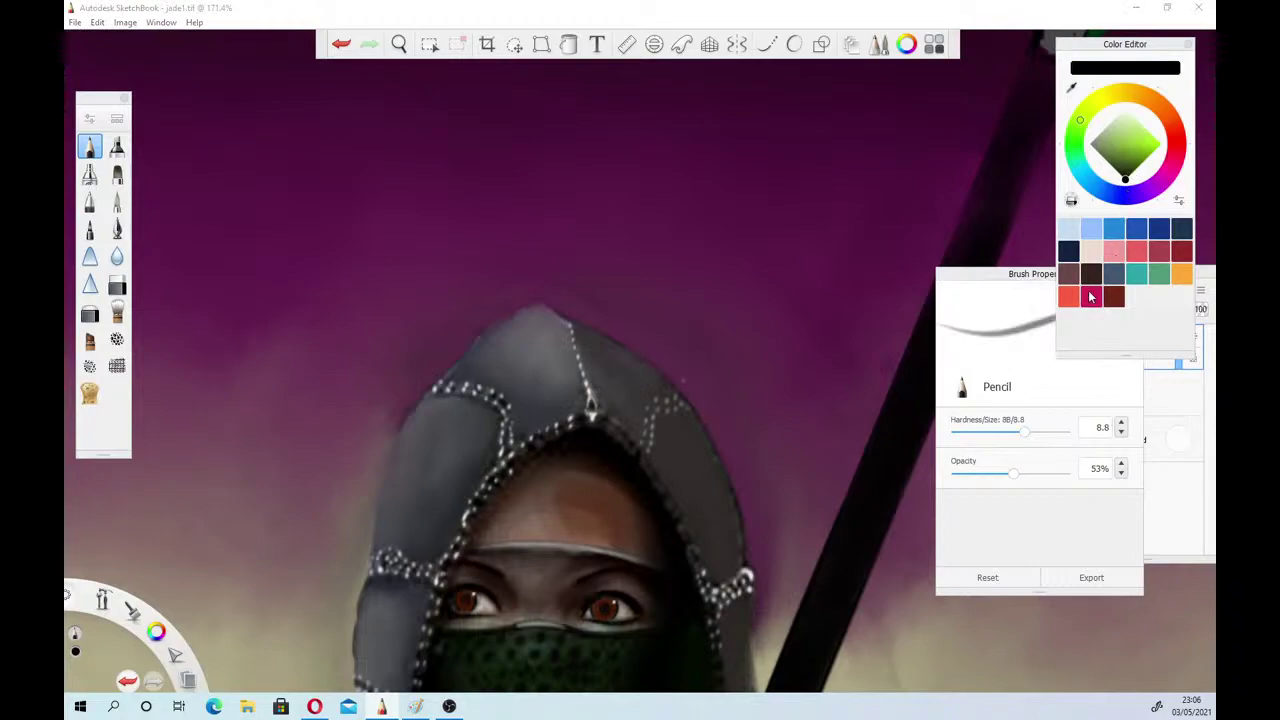
pyautogui.click(646, 441)
pyautogui.click(647, 434)
pyautogui.click(648, 427)
pyautogui.click(648, 420)
pyautogui.click(652, 413)
pyautogui.click(653, 410)
pyautogui.click(660, 405)
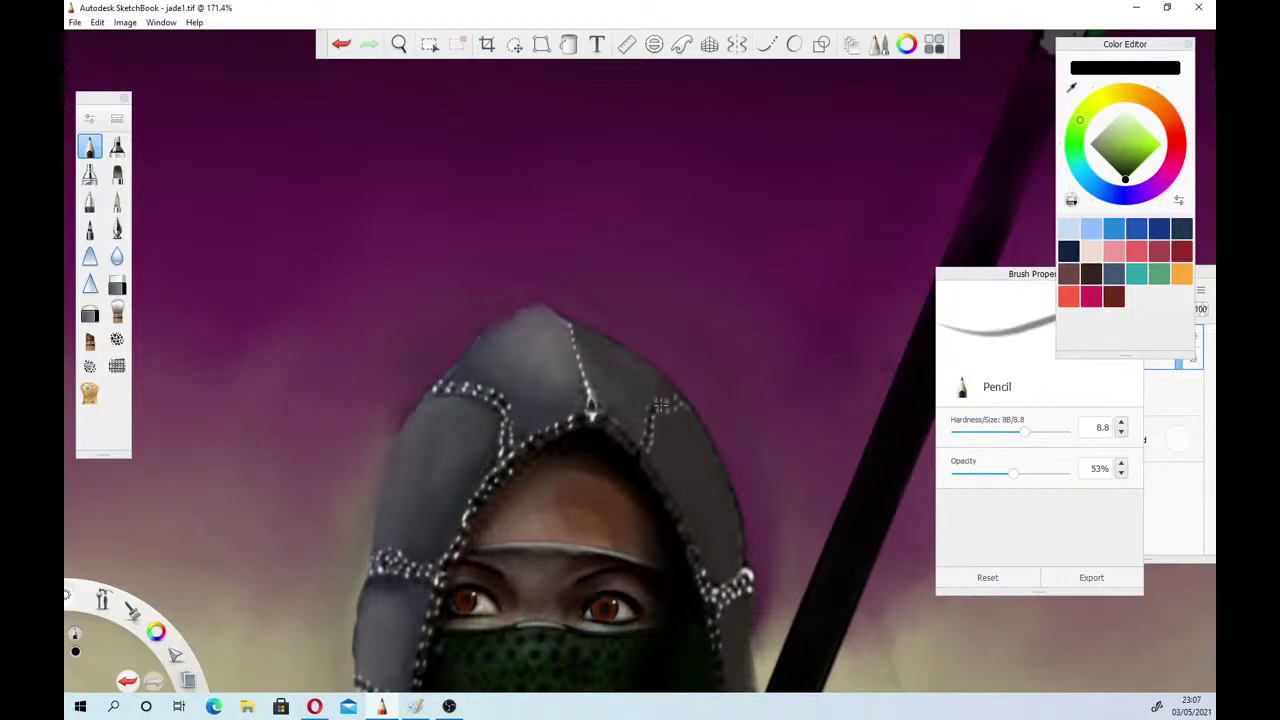
pyautogui.moveTo(660, 405); pyautogui.dragTo(676, 401)
pyautogui.moveTo(1014, 474); pyautogui.dragTo(1103, 522)
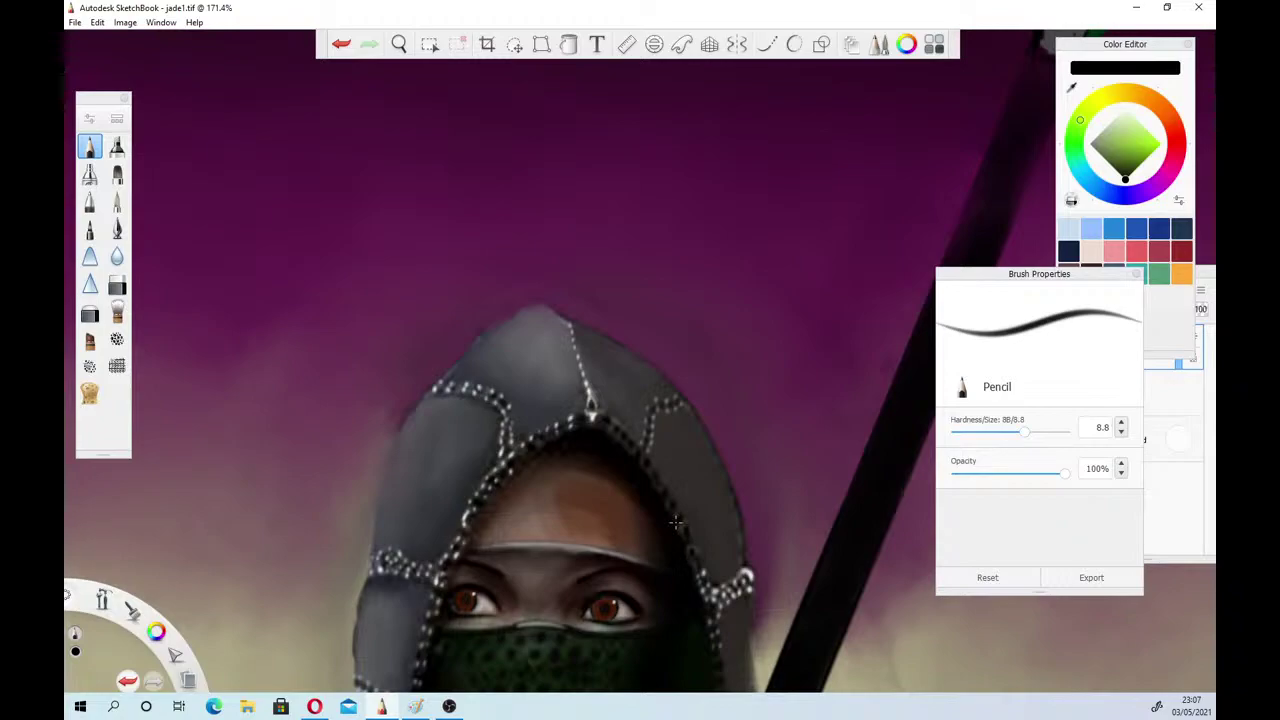
# Brighten the green scarf beside the small figure's shoulder with sampled light green, using Conceptual 1 at size 17.6 and 100% opacity
pyautogui.click(401, 45)
pyautogui.moveTo(443, 309)
pyautogui.mouseDown()
pyautogui.moveTo(434, 427)
pyautogui.moveTo(524, 333)
pyautogui.moveTo(568, 317)
pyautogui.moveTo(547, 395)
pyautogui.moveTo(523, 380)
pyautogui.moveTo(368, 456)
pyautogui.moveTo(372, 432)
pyautogui.moveTo(752, 496)
pyautogui.moveTo(691, 457)
pyautogui.moveTo(483, 453)
pyautogui.moveTo(598, 513)
pyautogui.mouseUp()
pyautogui.click(89, 340)
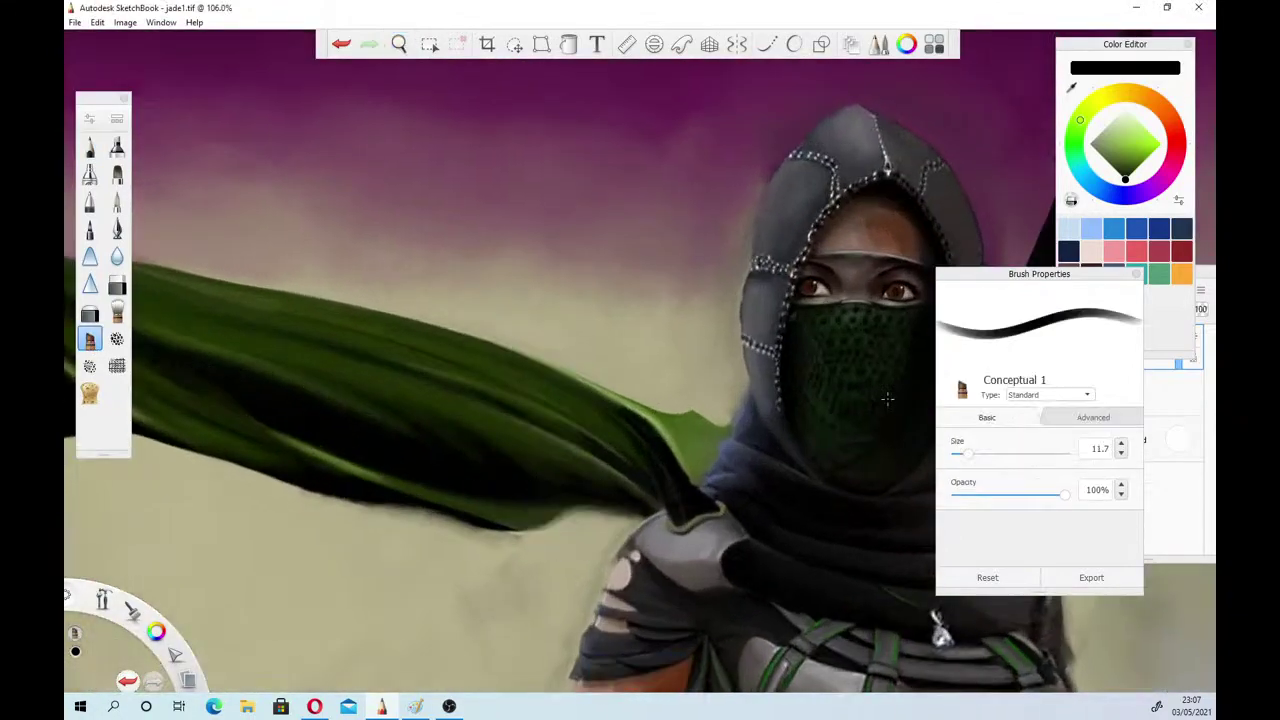
pyautogui.click(1071, 88)
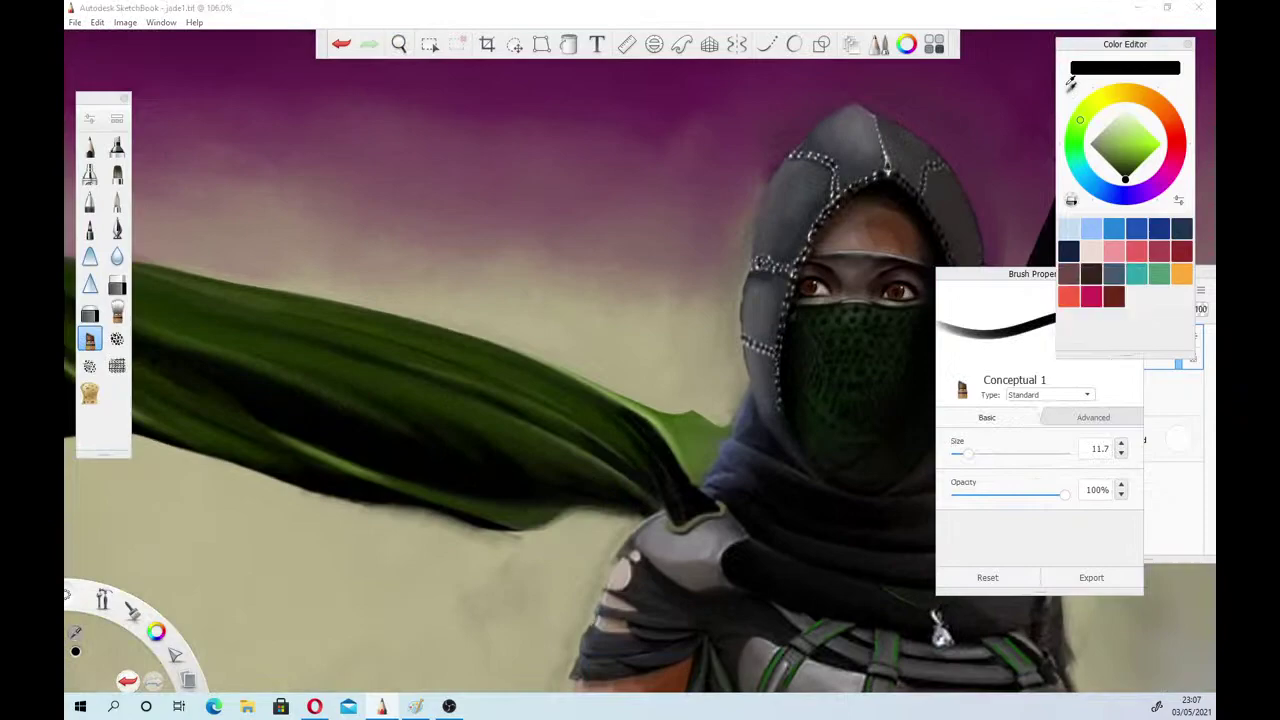
pyautogui.click(657, 418)
pyautogui.click(975, 455)
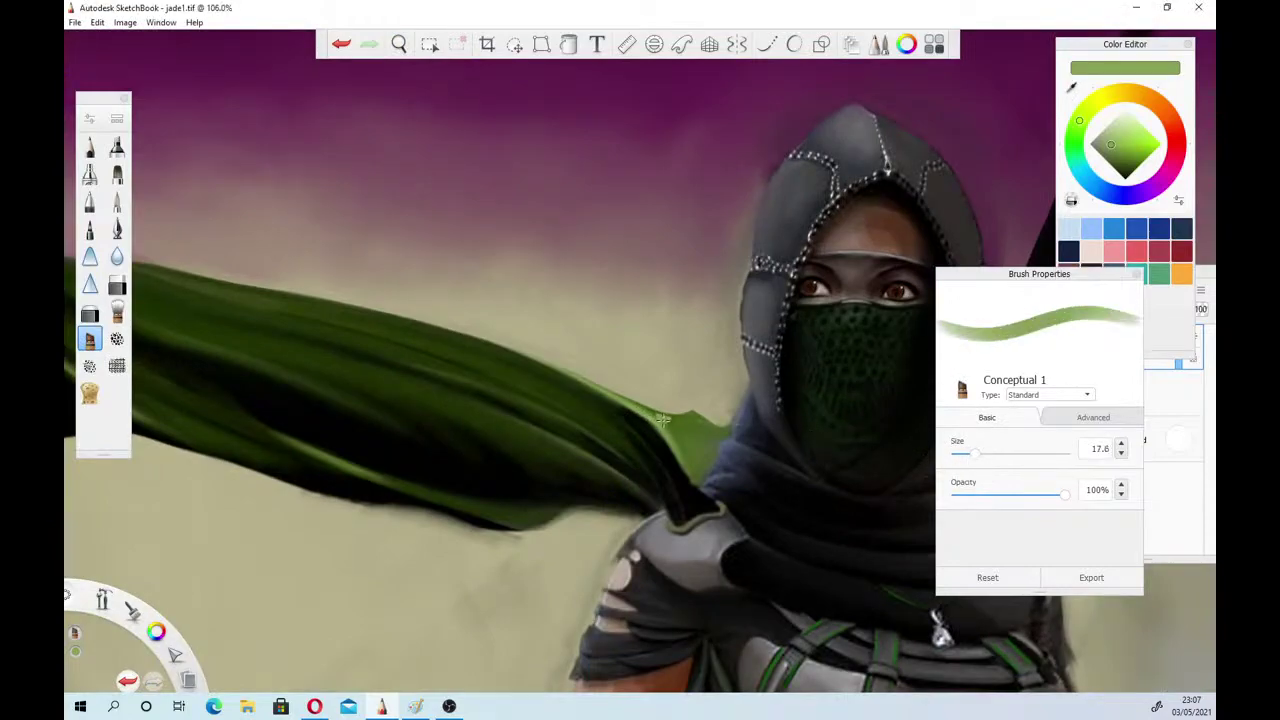
pyautogui.moveTo(660, 419); pyautogui.dragTo(688, 463)
pyautogui.moveTo(664, 420)
pyautogui.mouseDown()
pyautogui.moveTo(692, 464)
pyautogui.moveTo(698, 443)
pyautogui.mouseUp()
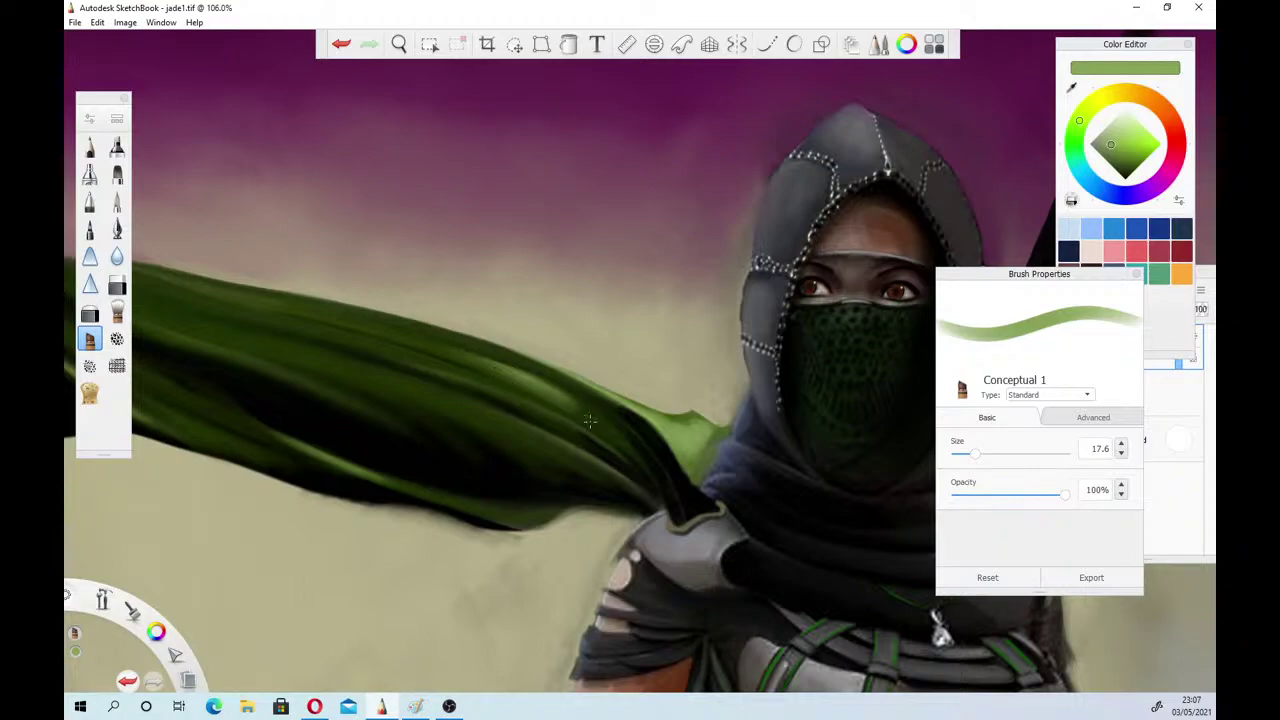
# Paint a light green highlight along the large veil's inner curved fold with Conceptual 1 at size 52.5 and 56% opacity
pyautogui.click(399, 43)
pyautogui.moveTo(425, 266); pyautogui.dragTo(526, 480)
pyautogui.moveTo(424, 501); pyautogui.dragTo(550, 496)
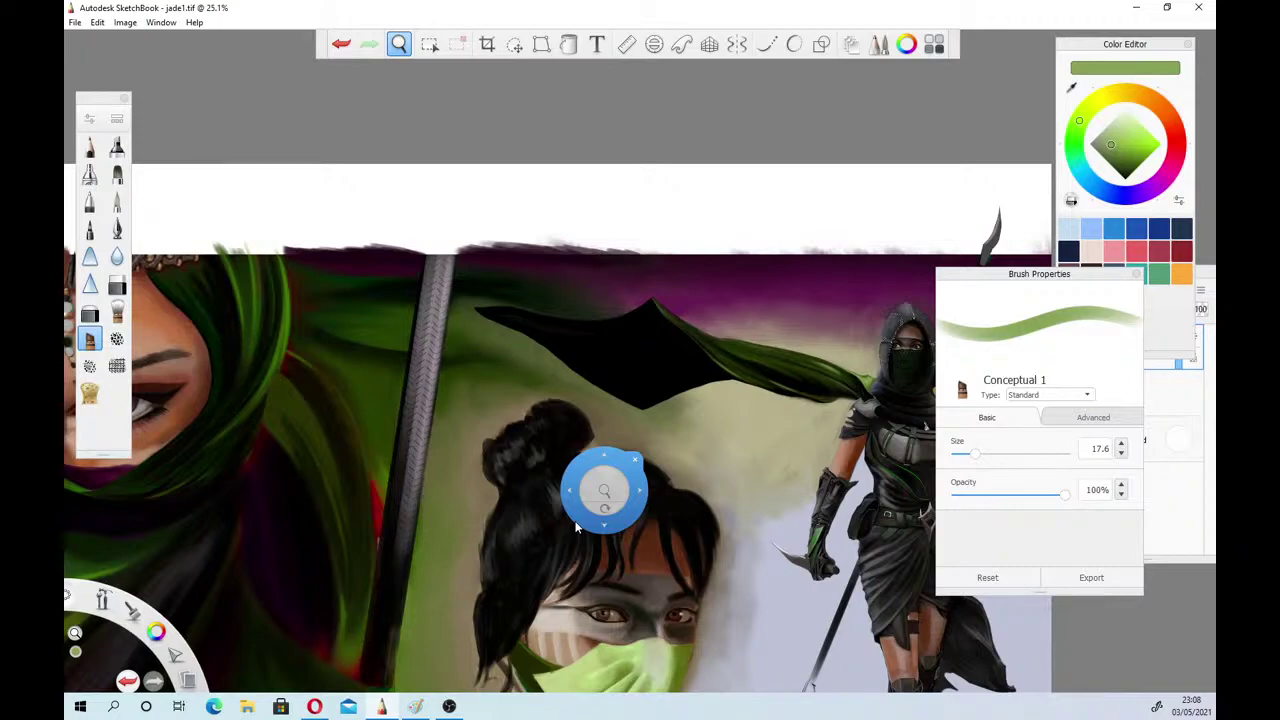
pyautogui.moveTo(237, 413); pyautogui.dragTo(347, 242)
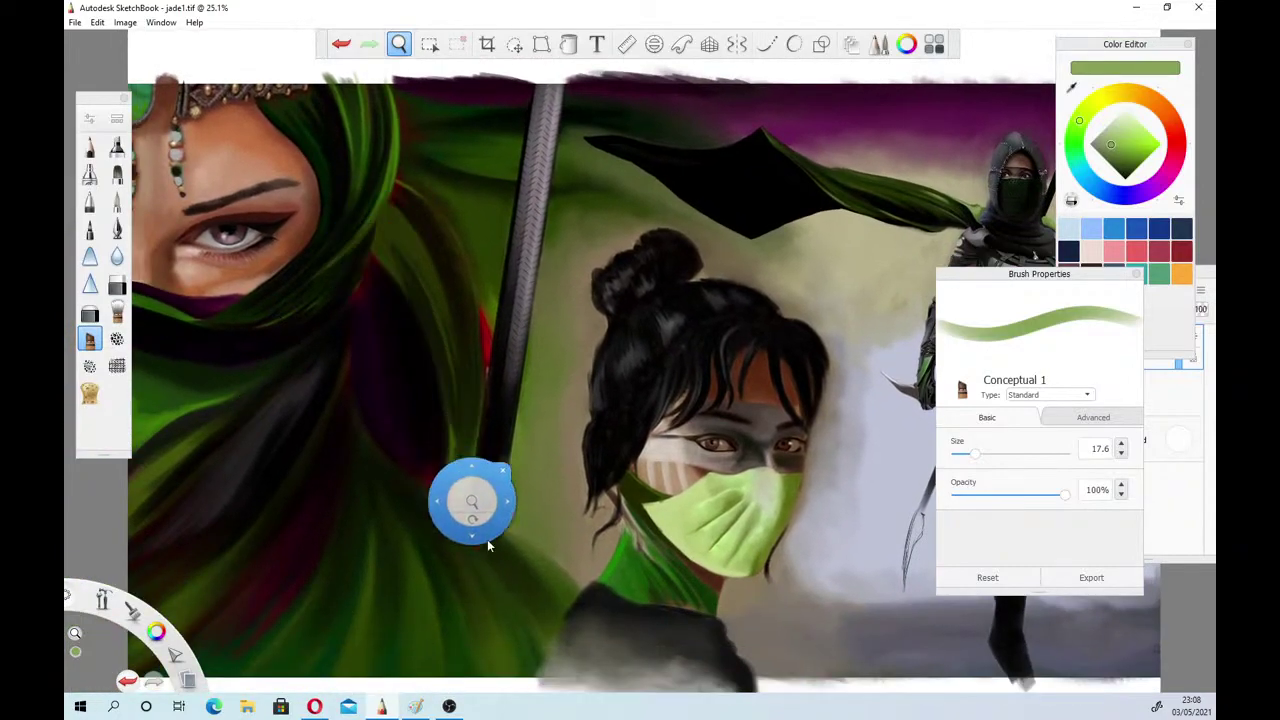
pyautogui.moveTo(468, 500)
pyautogui.mouseDown()
pyautogui.moveTo(606, 573)
pyautogui.moveTo(611, 589)
pyautogui.mouseUp()
pyautogui.press('space')
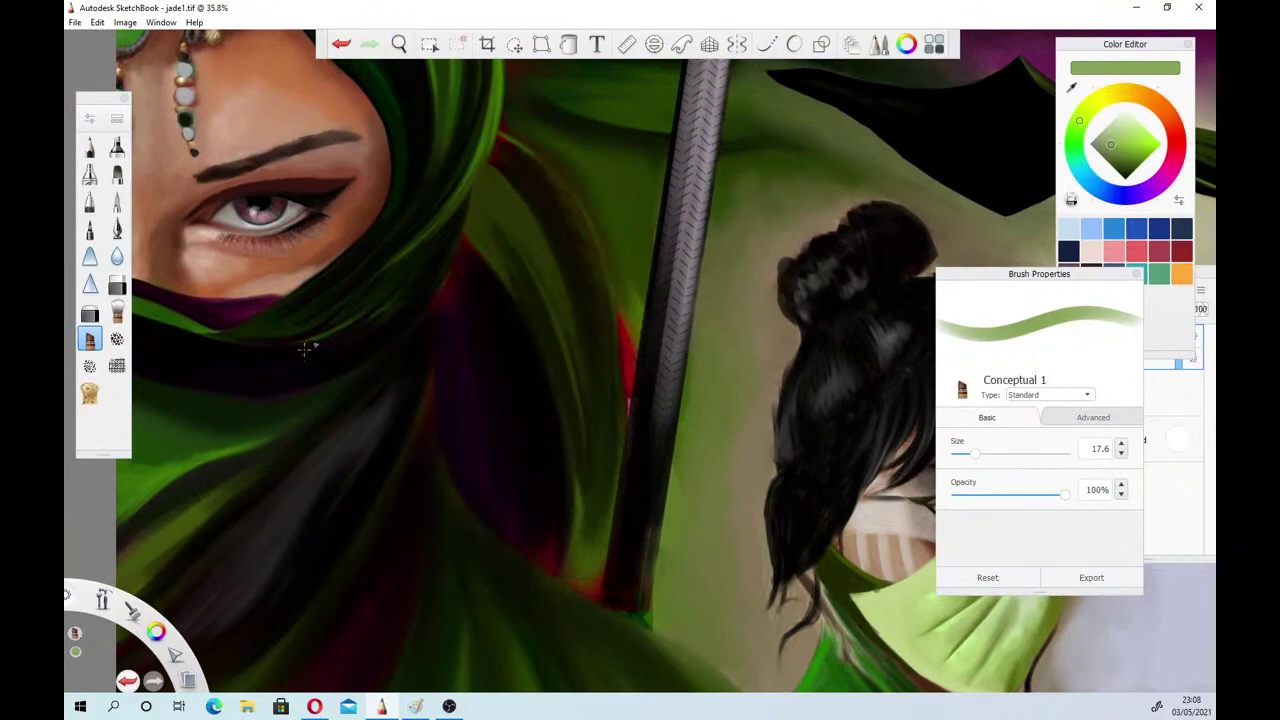
pyautogui.moveTo(997, 455); pyautogui.dragTo(1012, 456)
pyautogui.click(1016, 497)
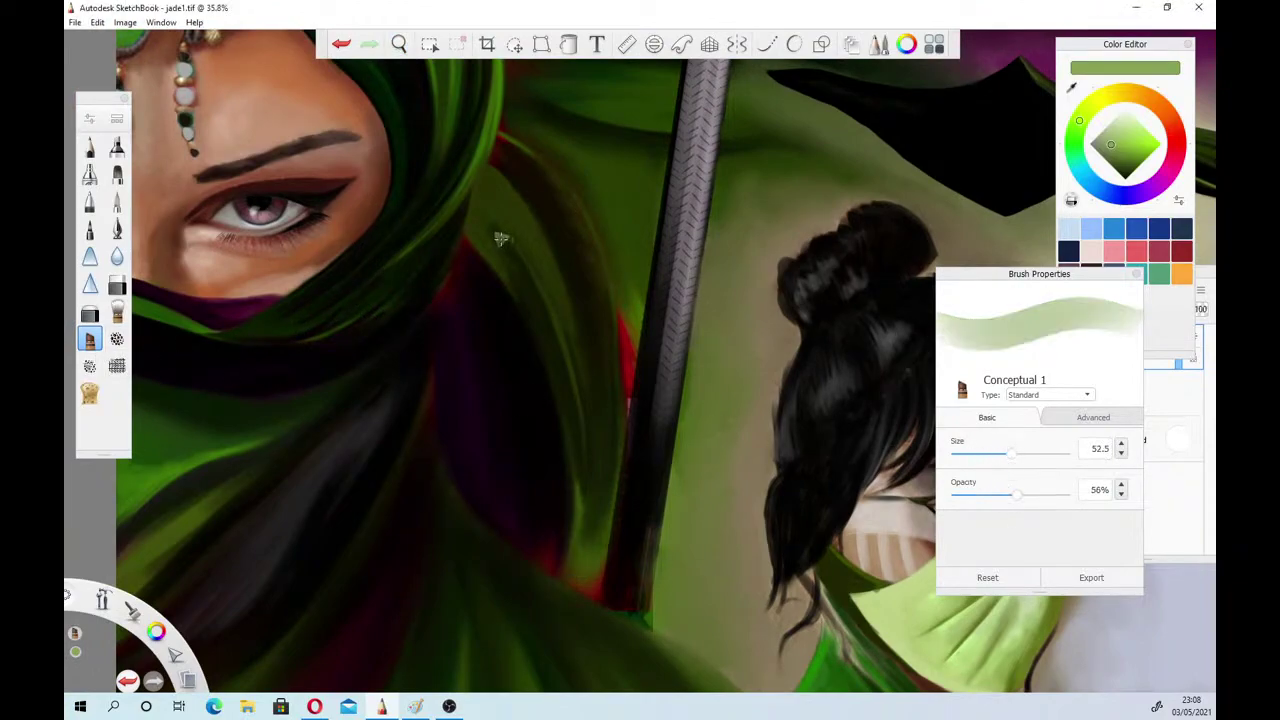
pyautogui.moveTo(472, 224); pyautogui.dragTo(556, 373)
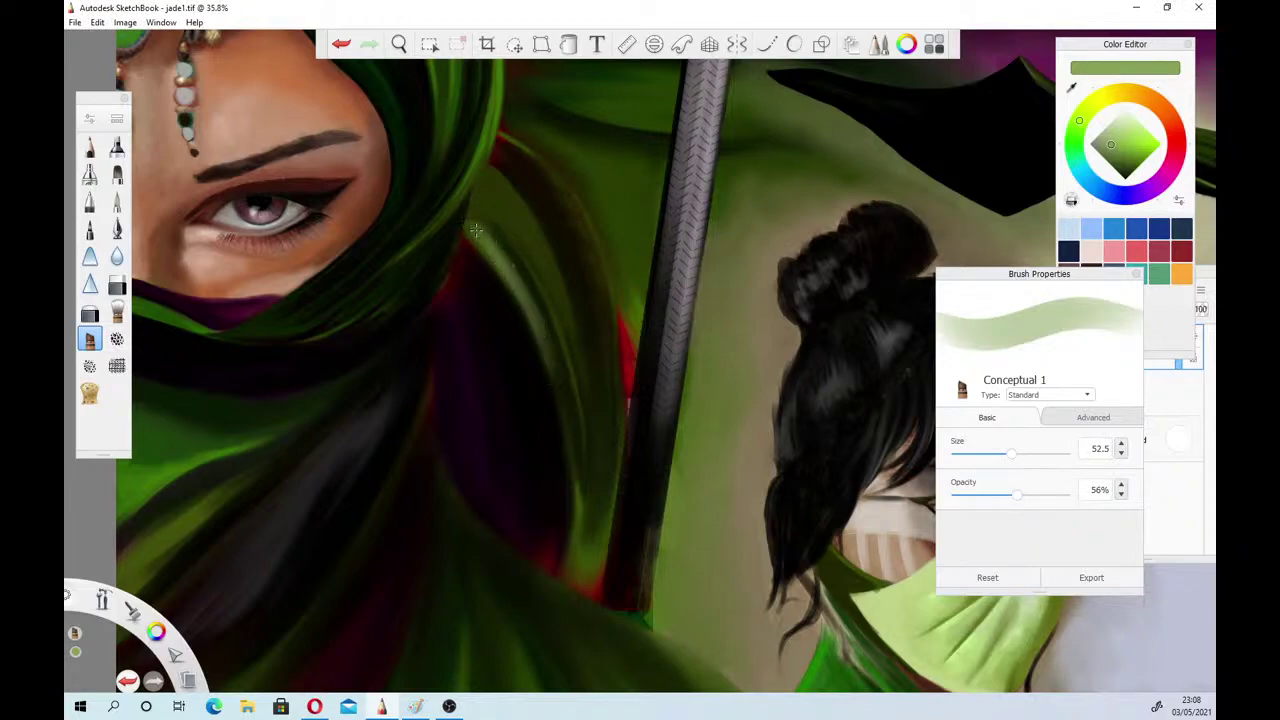
pyautogui.moveTo(480, 233)
pyautogui.mouseDown()
pyautogui.moveTo(549, 365)
pyautogui.moveTo(578, 518)
pyautogui.mouseUp()
pyautogui.moveTo(567, 411); pyautogui.dragTo(573, 548)
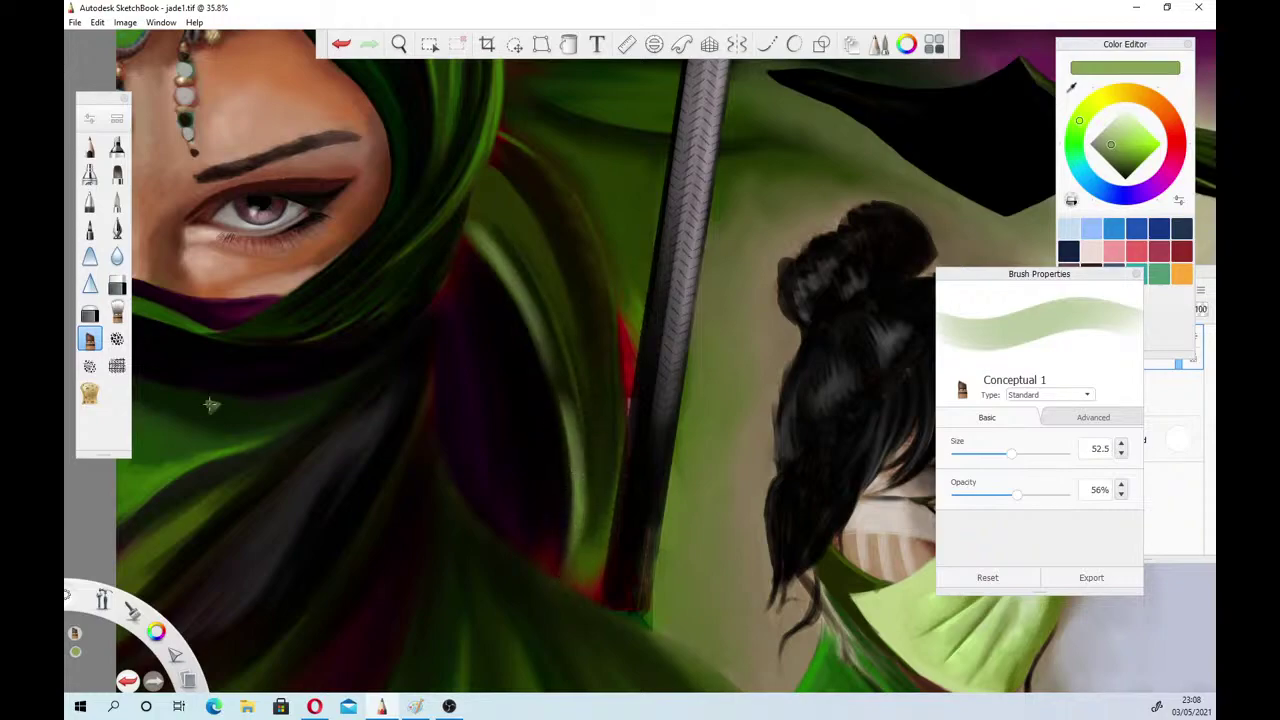
# Define both sides of the inner fold's light green highlight with black Paintbrush strokes at size 25.3 and 100% opacity
pyautogui.click(117, 203)
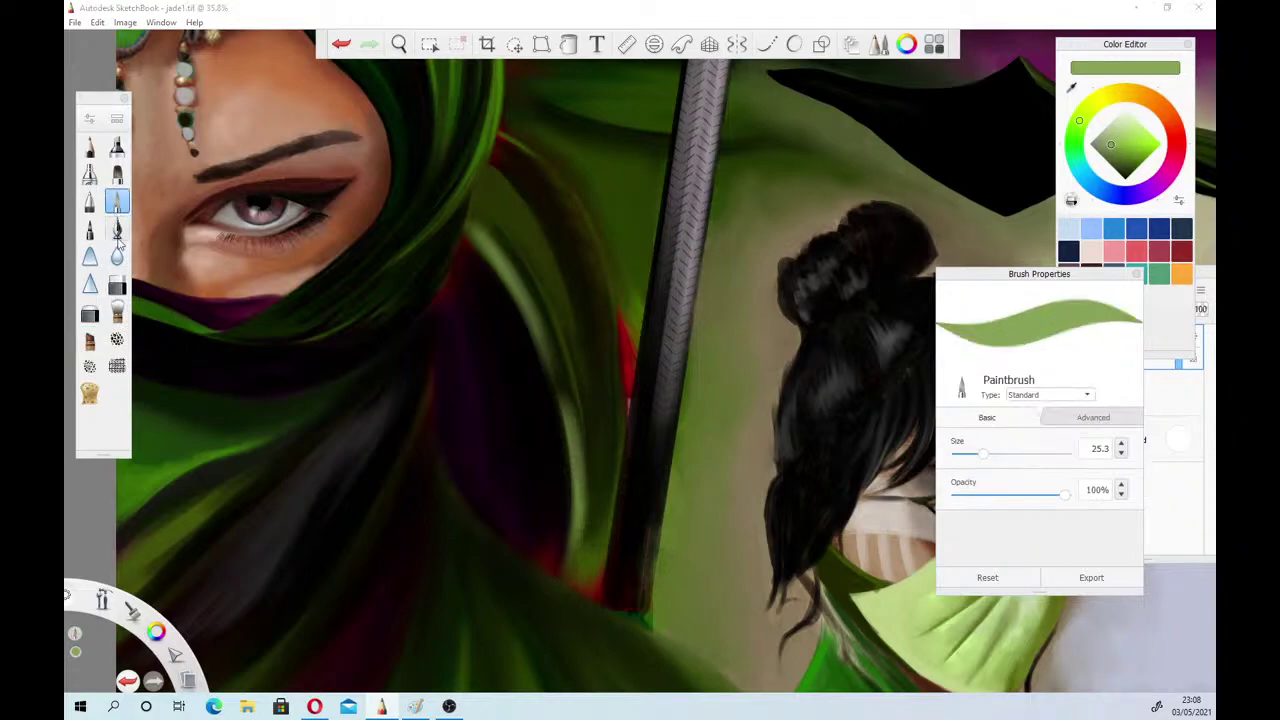
pyautogui.click(1068, 251)
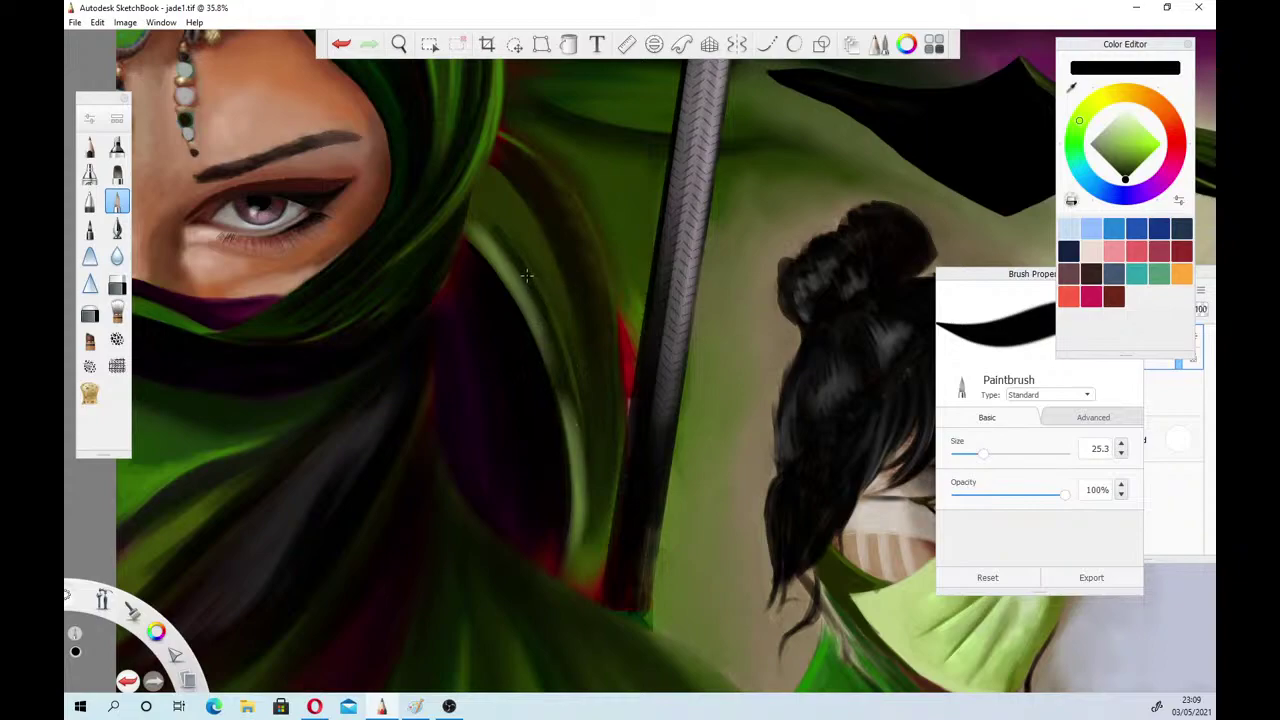
pyautogui.moveTo(544, 312); pyautogui.dragTo(558, 343)
pyautogui.moveTo(517, 256); pyautogui.dragTo(557, 358)
pyautogui.moveTo(534, 284); pyautogui.dragTo(562, 412)
pyautogui.moveTo(552, 322); pyautogui.dragTo(560, 446)
pyautogui.moveTo(516, 253); pyautogui.dragTo(567, 406)
pyautogui.moveTo(558, 342); pyautogui.dragTo(566, 443)
pyautogui.moveTo(562, 364); pyautogui.dragTo(566, 453)
pyautogui.moveTo(549, 340); pyautogui.dragTo(565, 366)
pyautogui.moveTo(498, 229)
pyautogui.mouseDown()
pyautogui.moveTo(532, 290)
pyautogui.moveTo(508, 245)
pyautogui.mouseUp()
# Blend the inner fold's black edges into the green with the Wash smudge brush at size 27.9
pyautogui.click(117, 312)
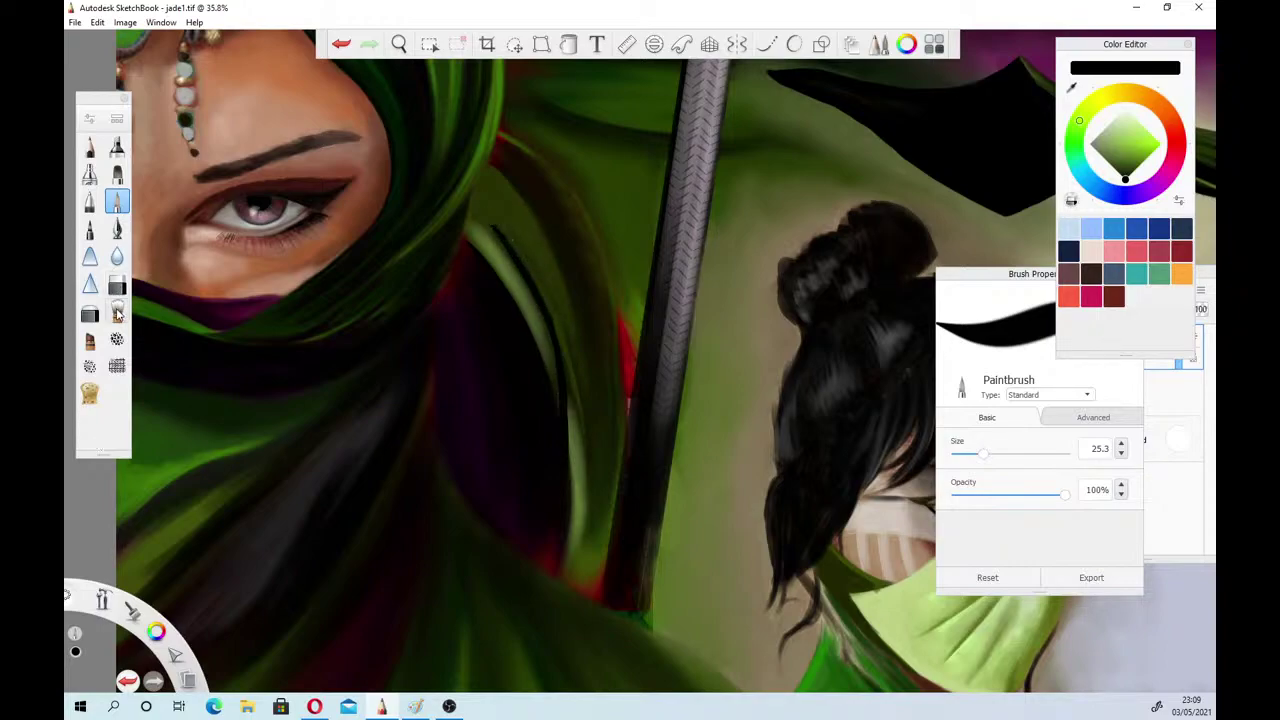
pyautogui.click(979, 454)
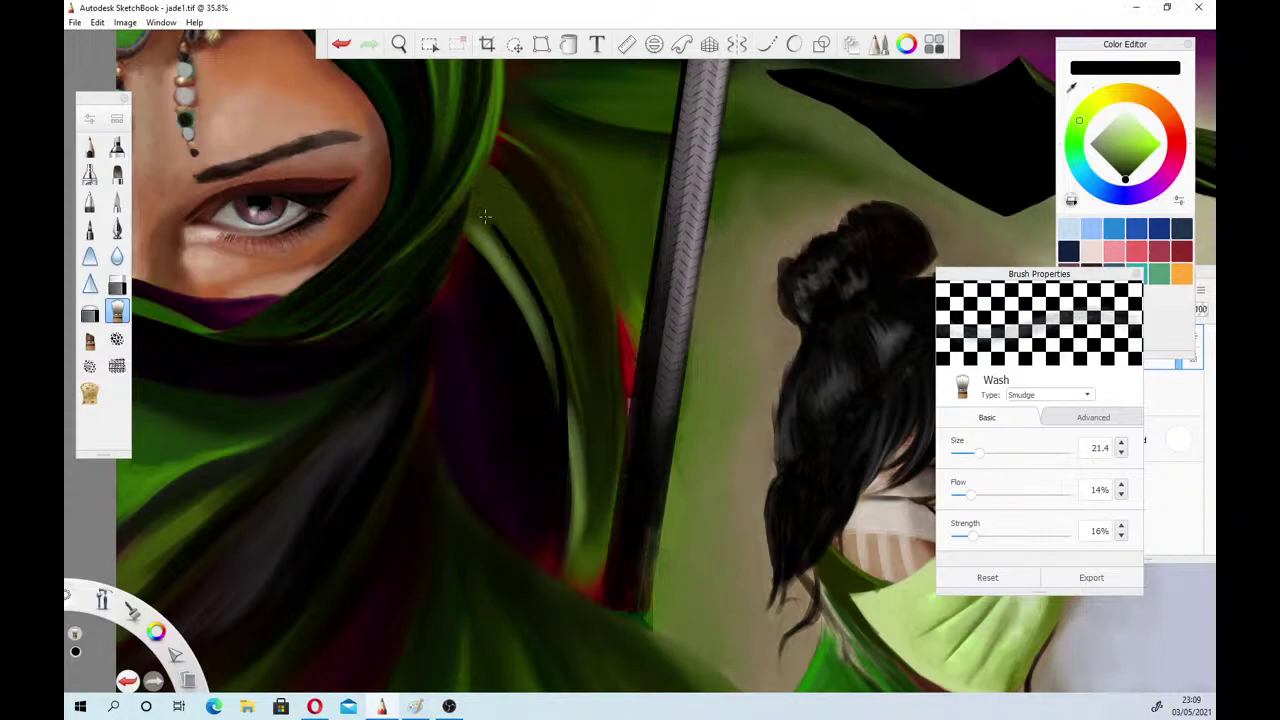
pyautogui.click(984, 449)
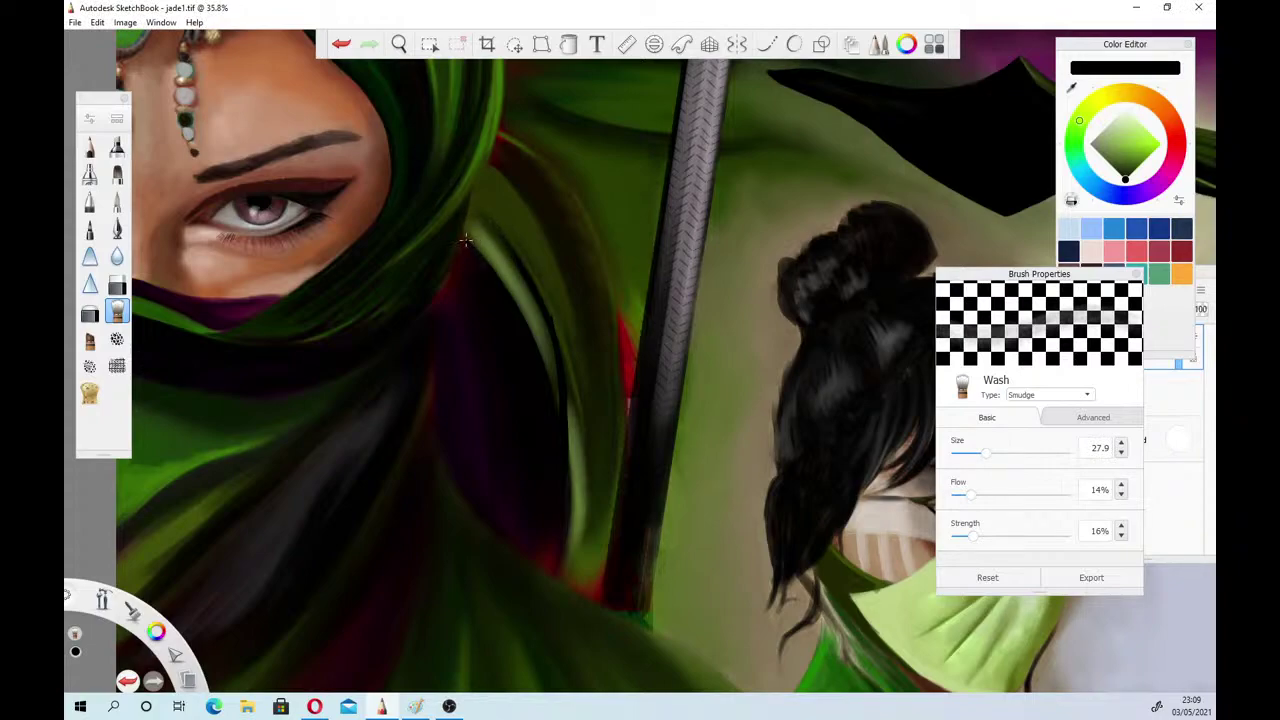
pyautogui.moveTo(559, 355); pyautogui.dragTo(562, 419)
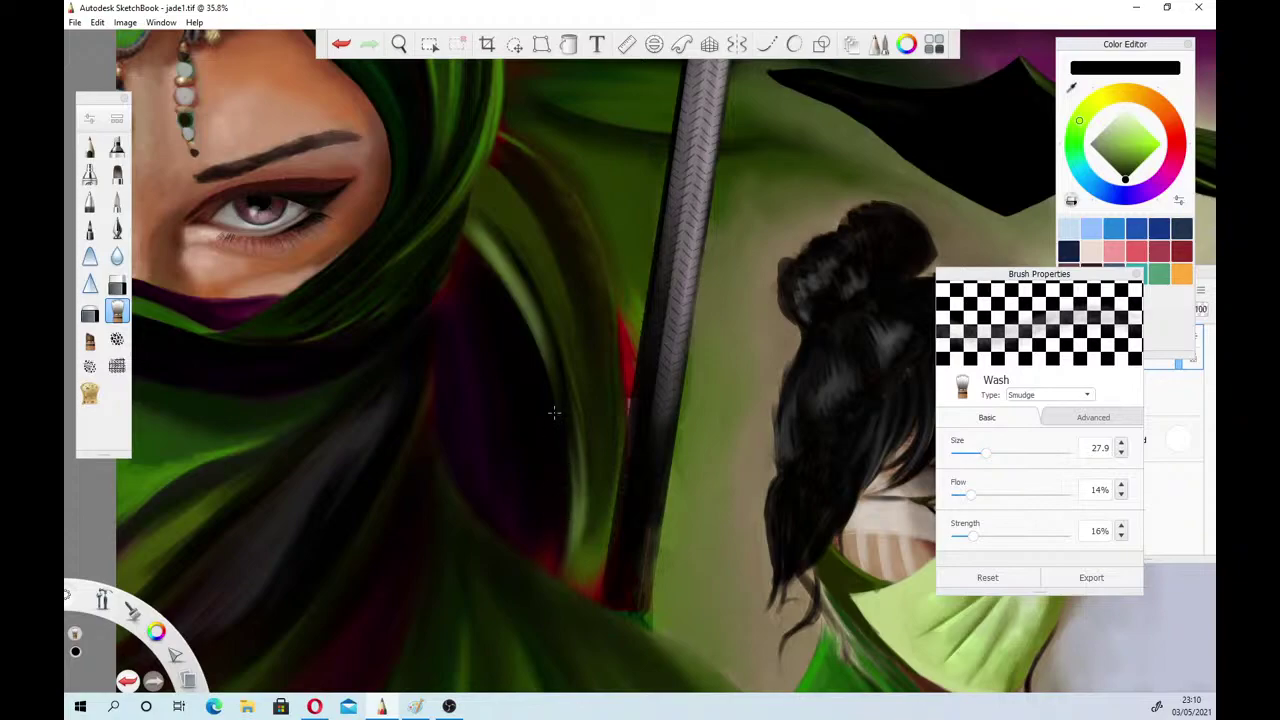
# Outline the purple lining's lower edge in black, darken the neighbouring veil folds with Paintbrush at size 37.6, and smudge with Wash
pyautogui.click(117, 201)
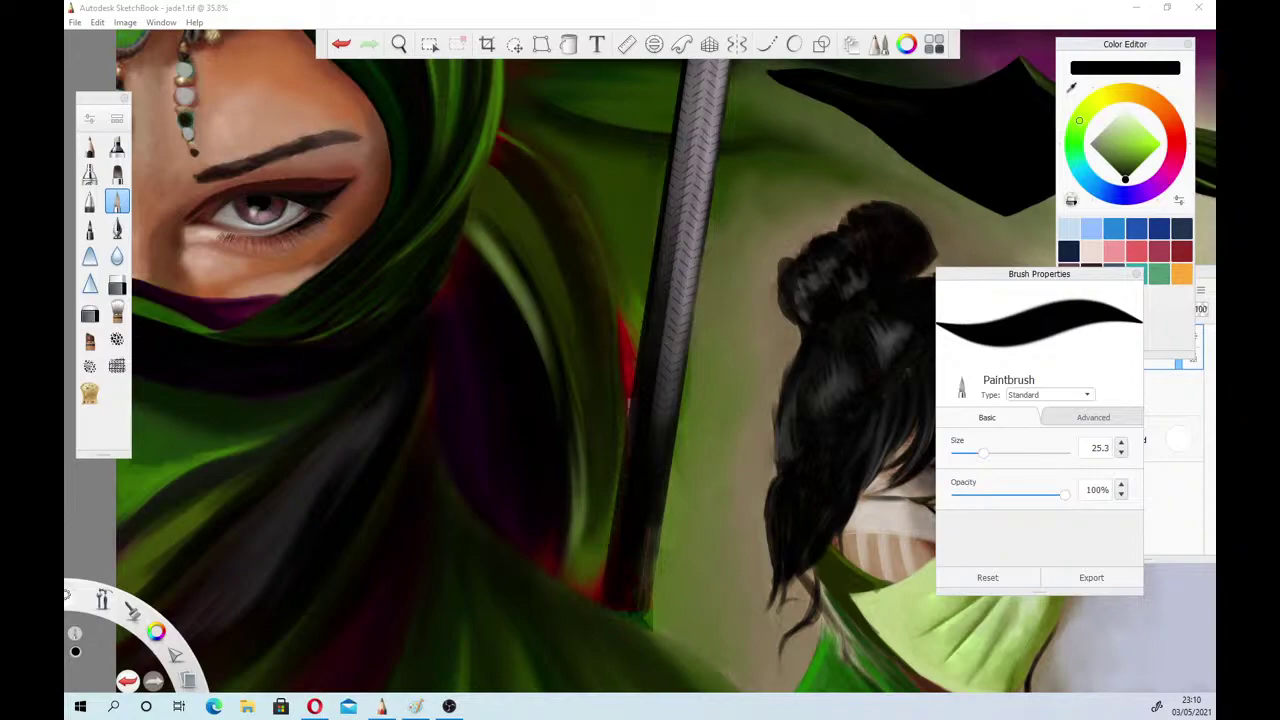
pyautogui.click(452, 450)
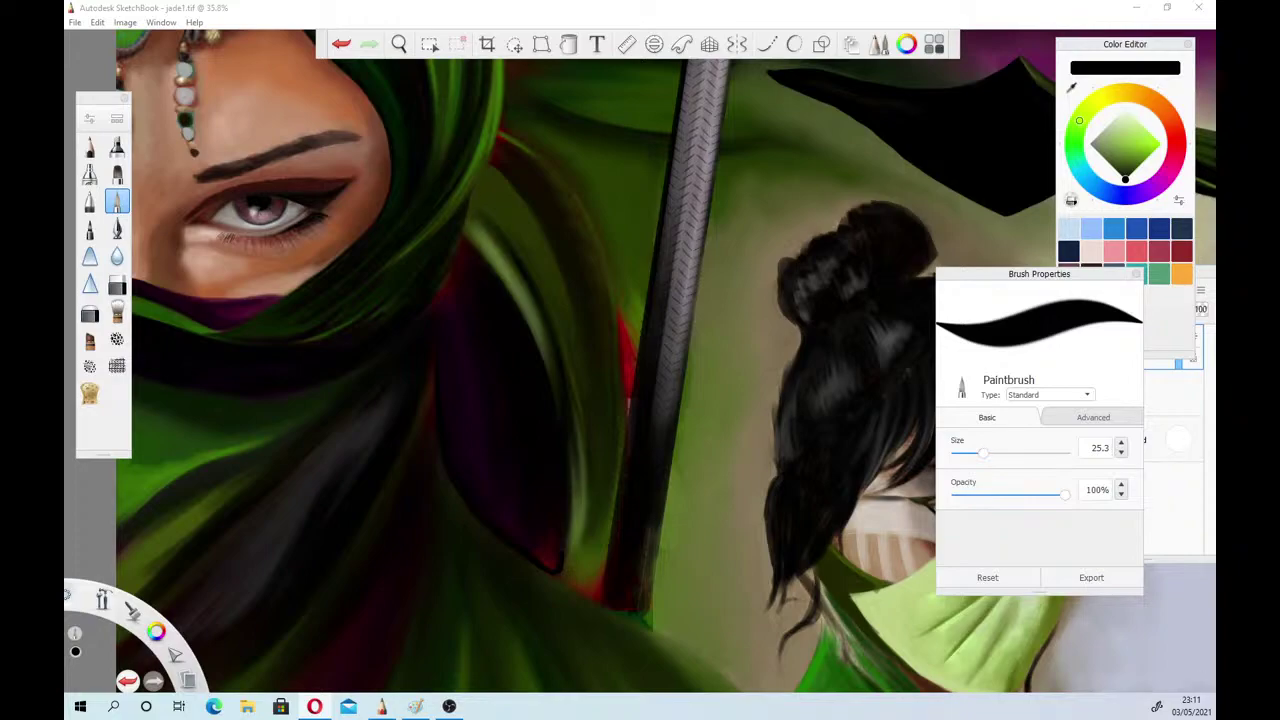
pyautogui.moveTo(984, 452); pyautogui.dragTo(997, 453)
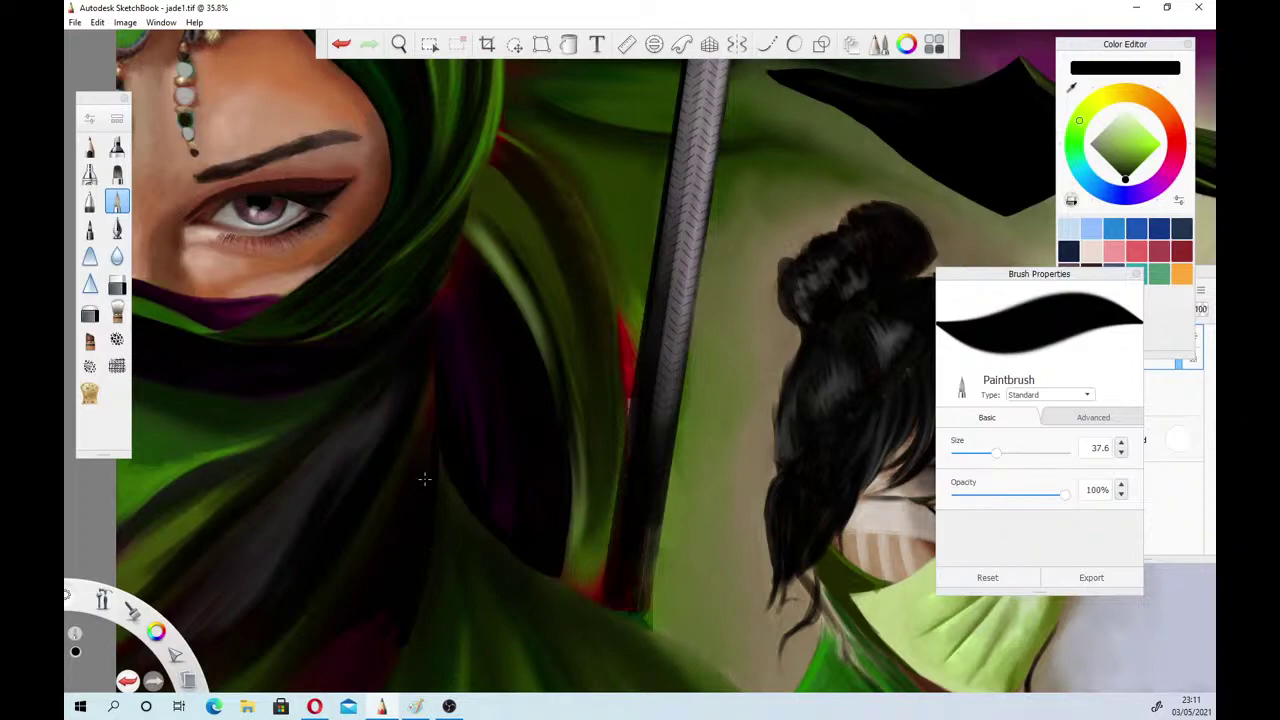
pyautogui.click(117, 313)
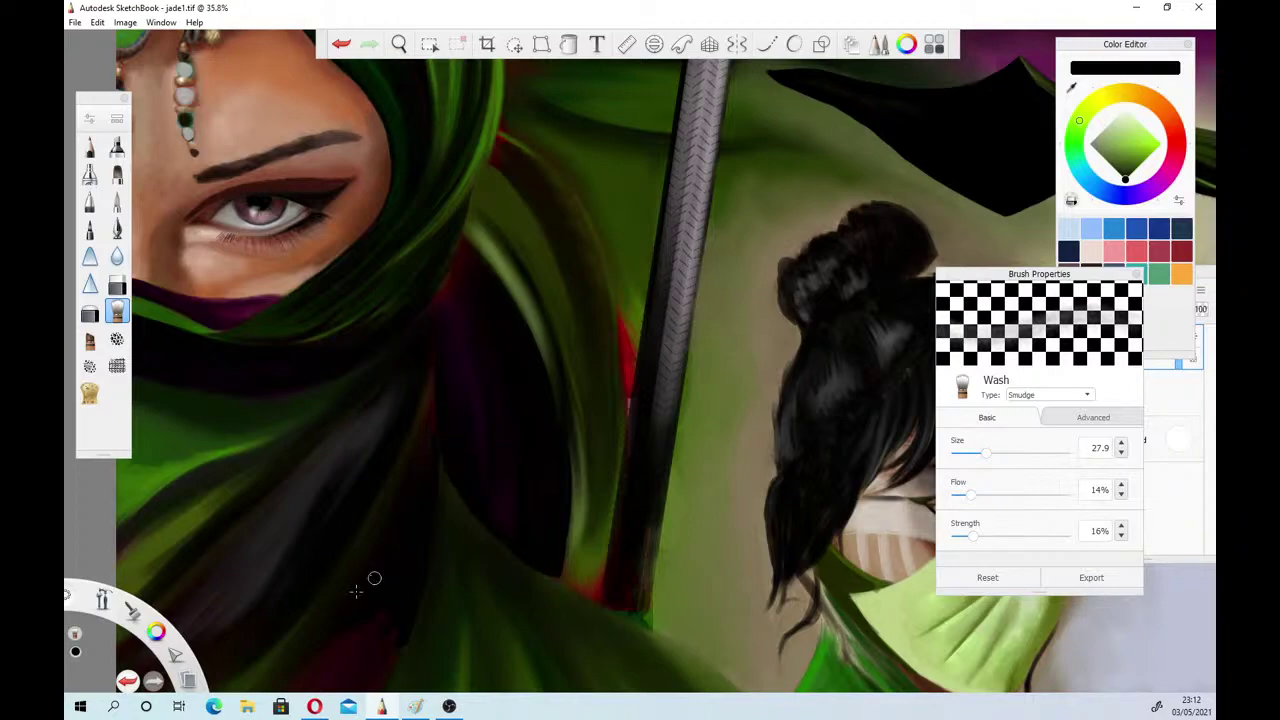
# Paint sampled dark purple over the veil's inner lining with Conceptual 1 at size 52.5, using 56% and 100% opacity
pyautogui.click(1072, 87)
pyautogui.click(1074, 84)
pyautogui.click(457, 357)
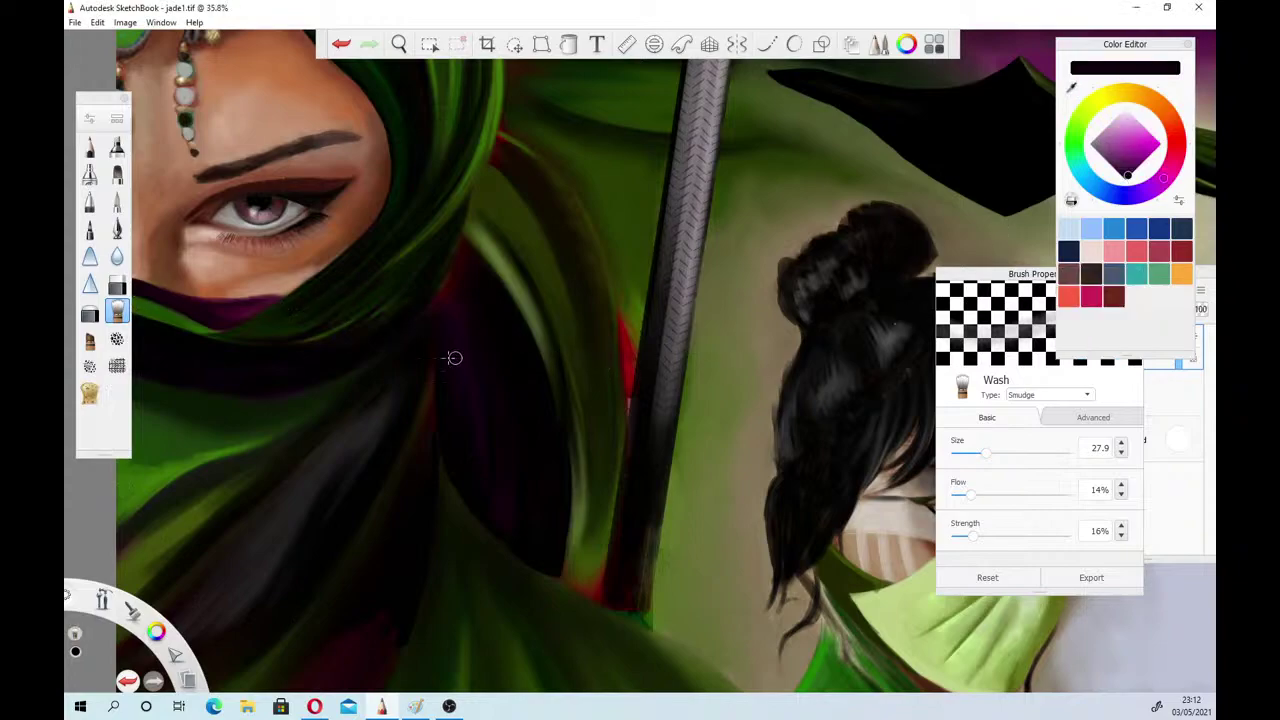
pyautogui.click(90, 338)
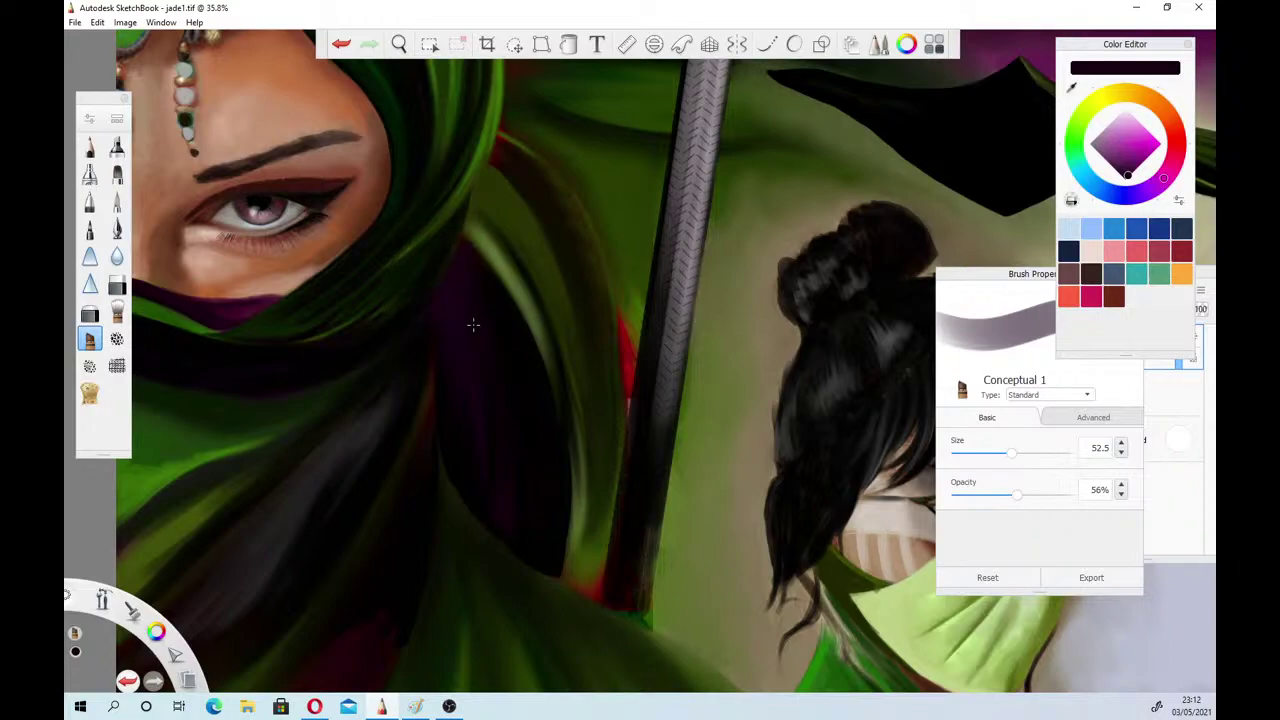
pyautogui.moveTo(1016, 494); pyautogui.dragTo(1065, 494)
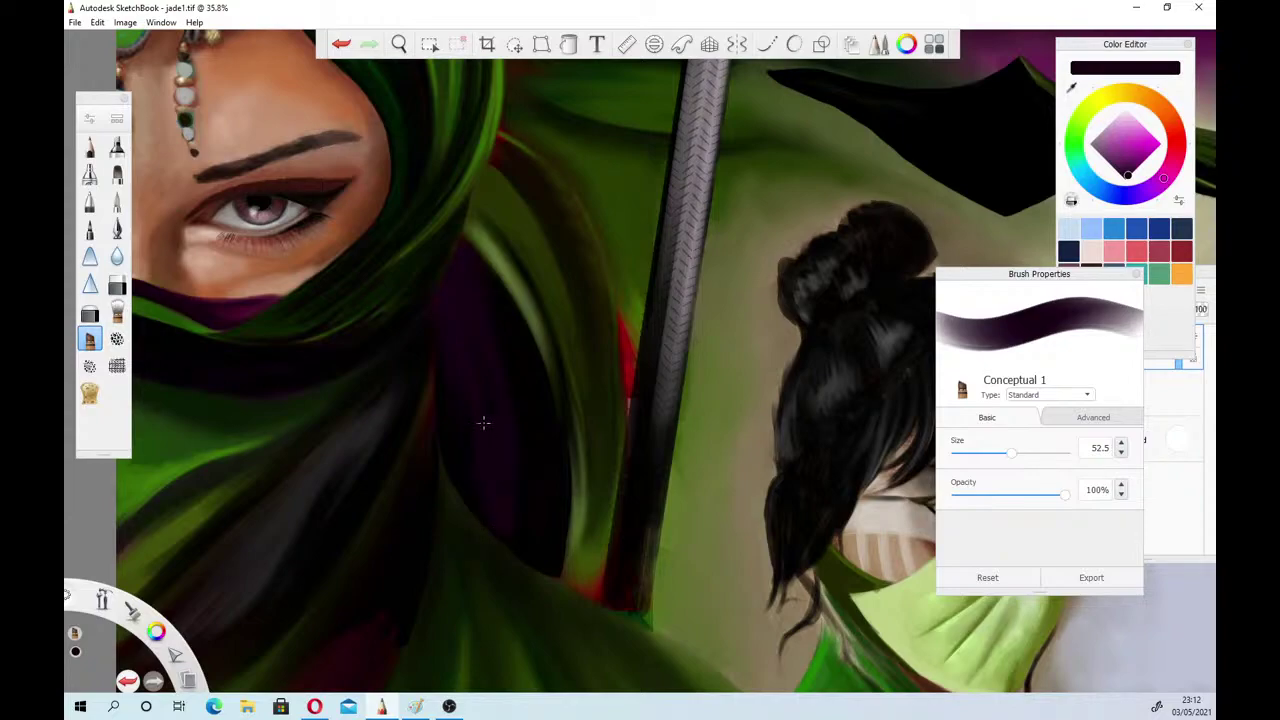
# Add brighter purple fold highlights to the veil's lining at 53% opacity, and tone them down with near-black purple
pyautogui.click(1140, 163)
pyautogui.click(1108, 162)
pyautogui.moveTo(1082, 188); pyautogui.dragTo(1134, 154)
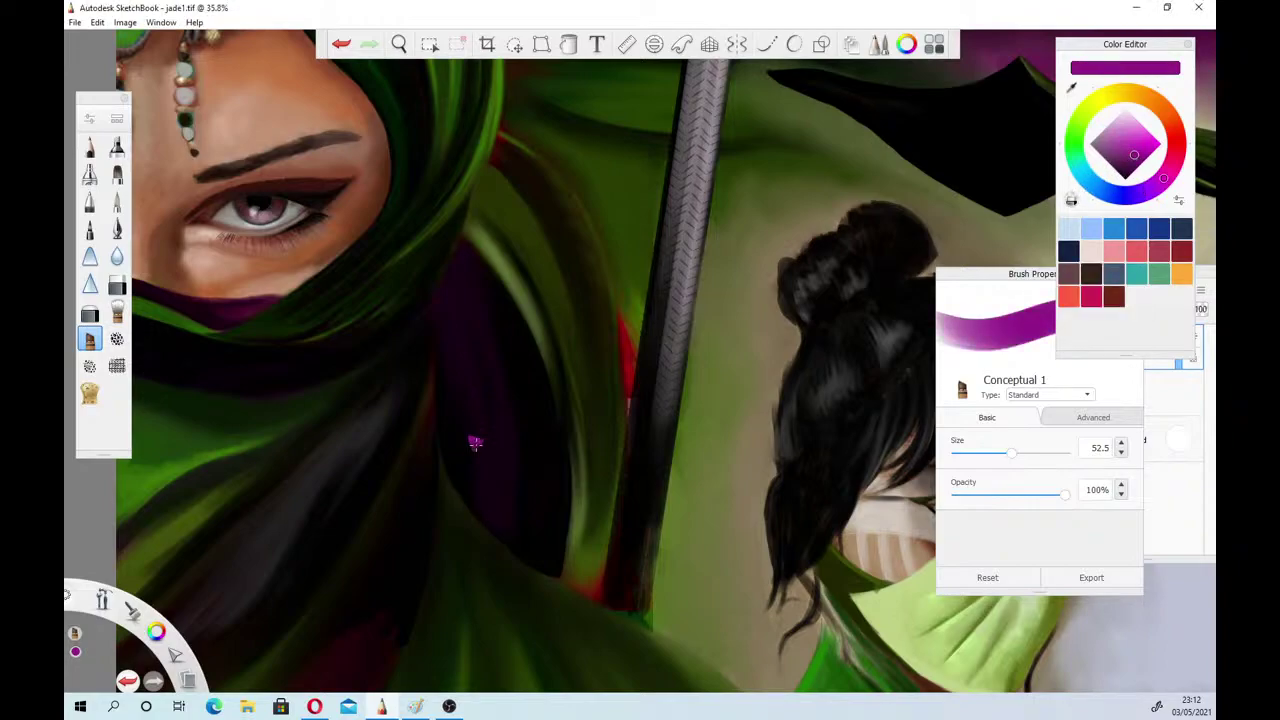
pyautogui.click(1014, 494)
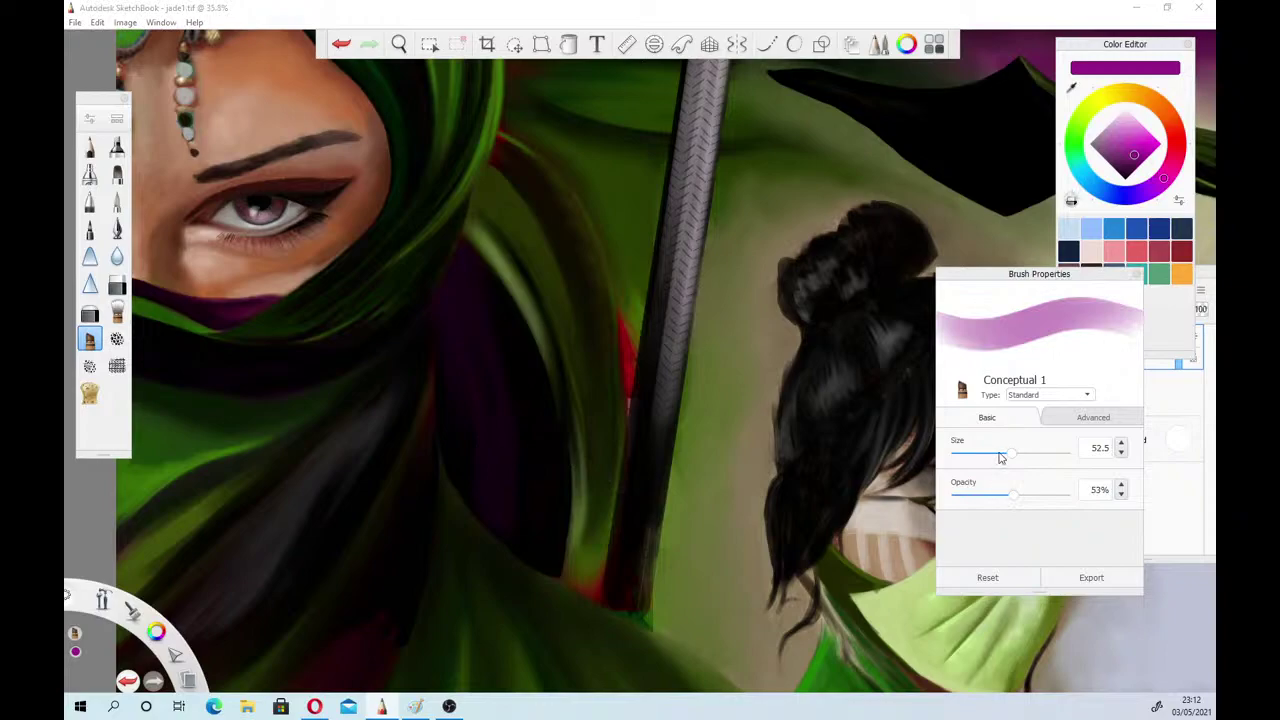
pyautogui.click(1137, 163)
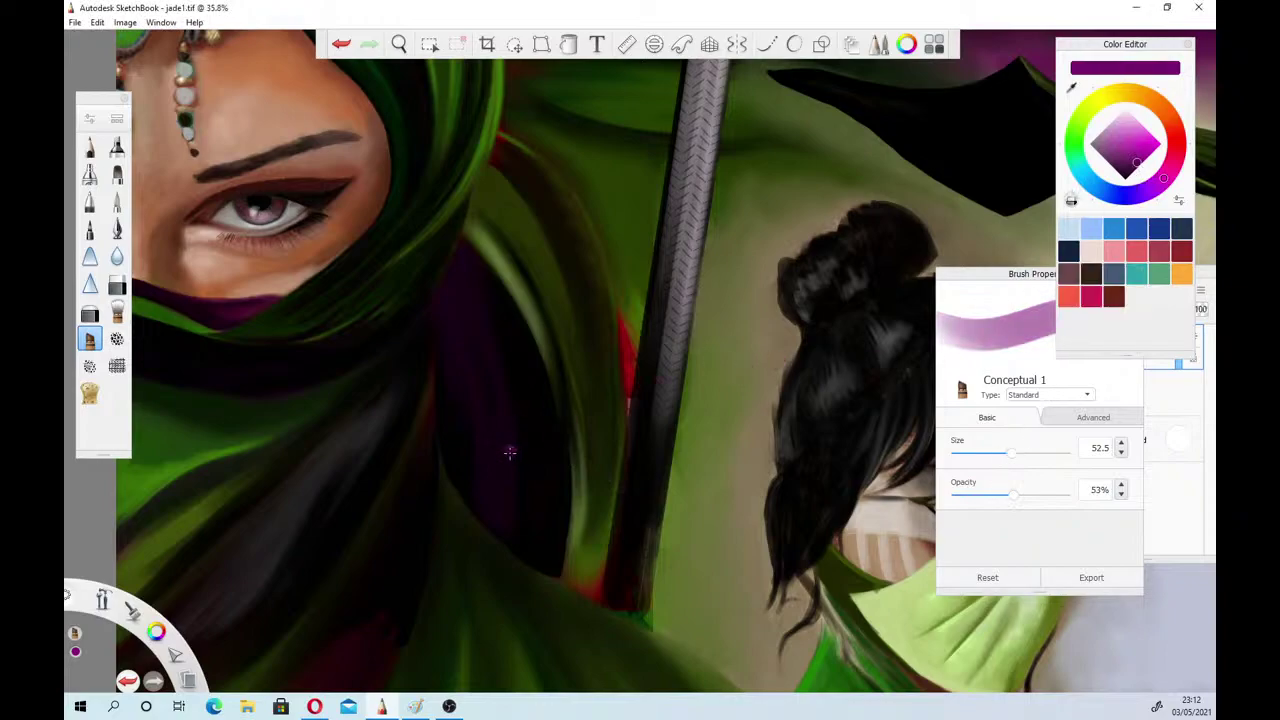
pyautogui.moveTo(478, 505)
pyautogui.mouseDown()
pyautogui.moveTo(491, 367)
pyautogui.moveTo(468, 496)
pyautogui.moveTo(499, 444)
pyautogui.moveTo(503, 535)
pyautogui.moveTo(495, 335)
pyautogui.moveTo(489, 477)
pyautogui.moveTo(491, 356)
pyautogui.mouseUp()
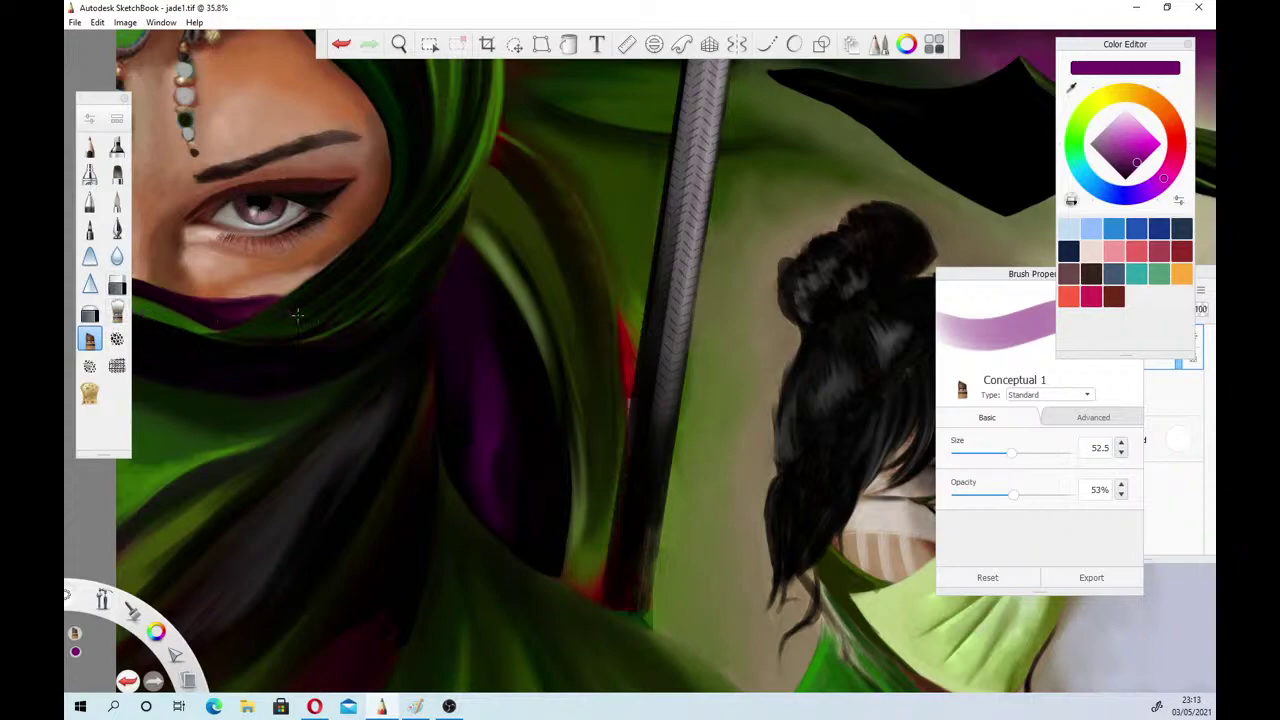
pyautogui.click(1132, 175)
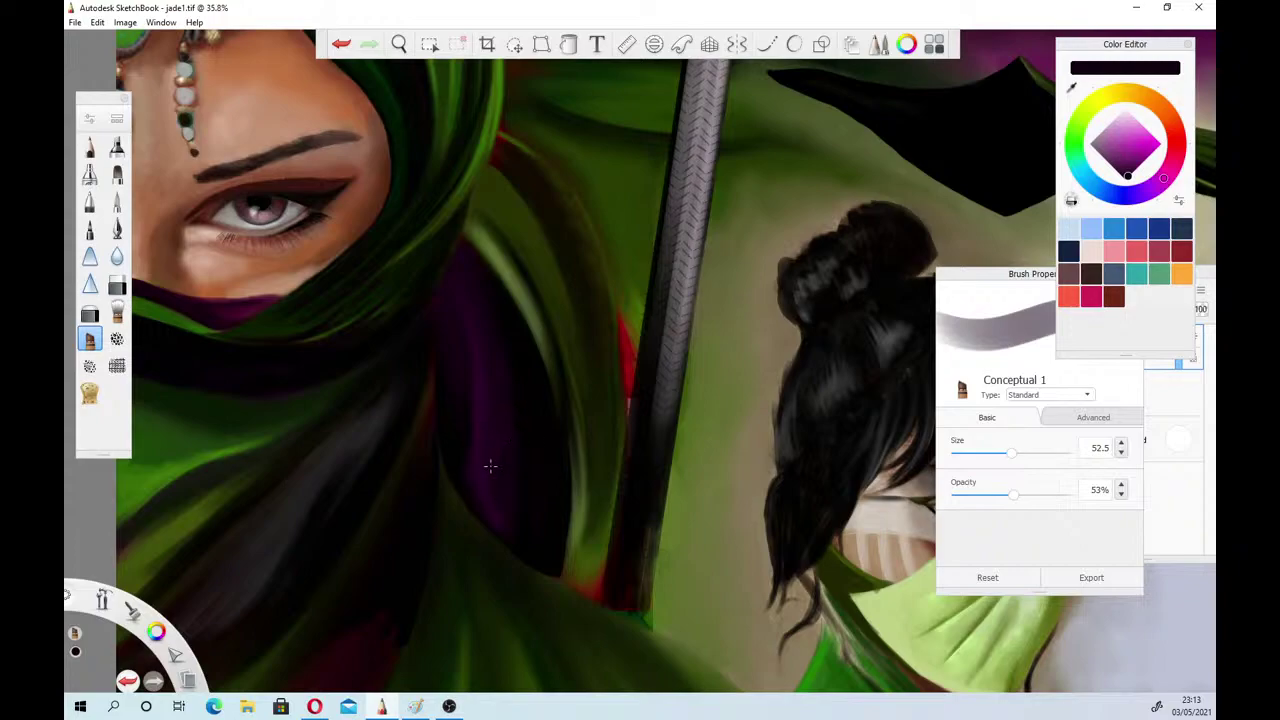
# Paint a sampled olive green highlight down the veil's outer curved fold with Conceptual 1 at size 52.5 and 53% opacity
pyautogui.click(400, 47)
pyautogui.moveTo(411, 343); pyautogui.dragTo(375, 511)
pyautogui.click(329, 486)
pyautogui.click(475, 504)
pyautogui.click(418, 348)
pyautogui.moveTo(415, 345); pyautogui.dragTo(503, 366)
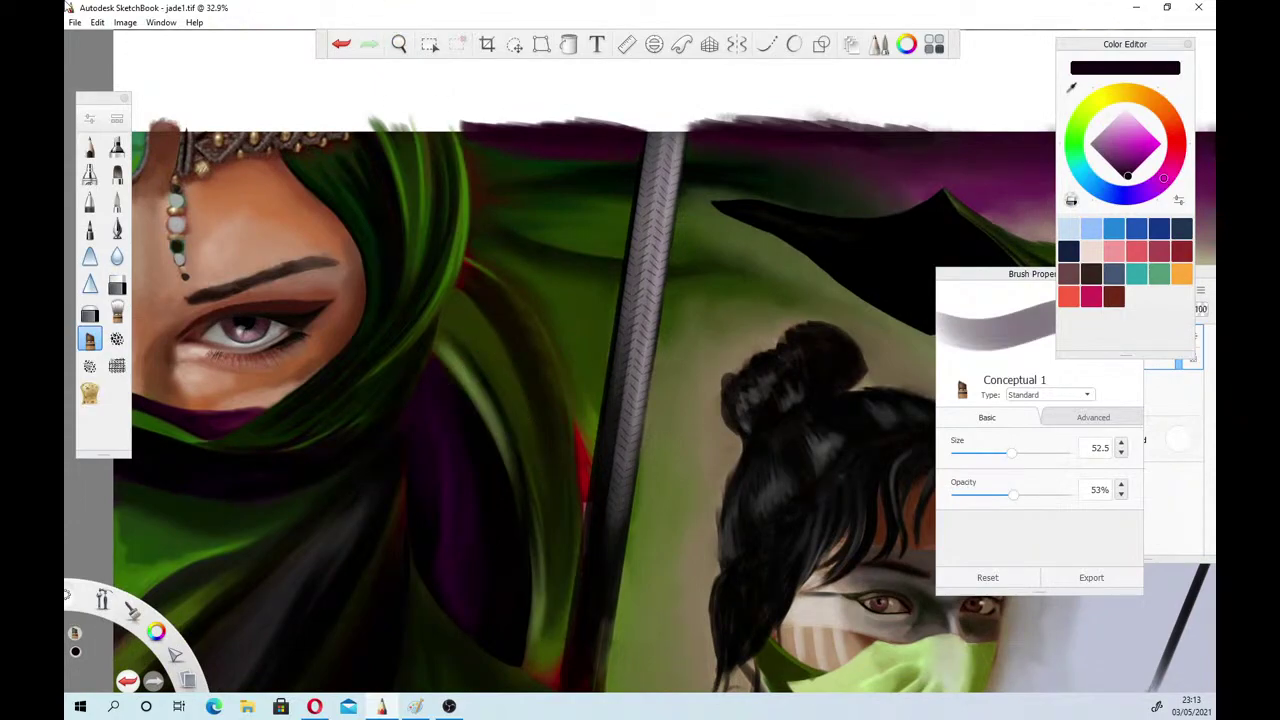
pyautogui.hotkey('alt', 'Tab')
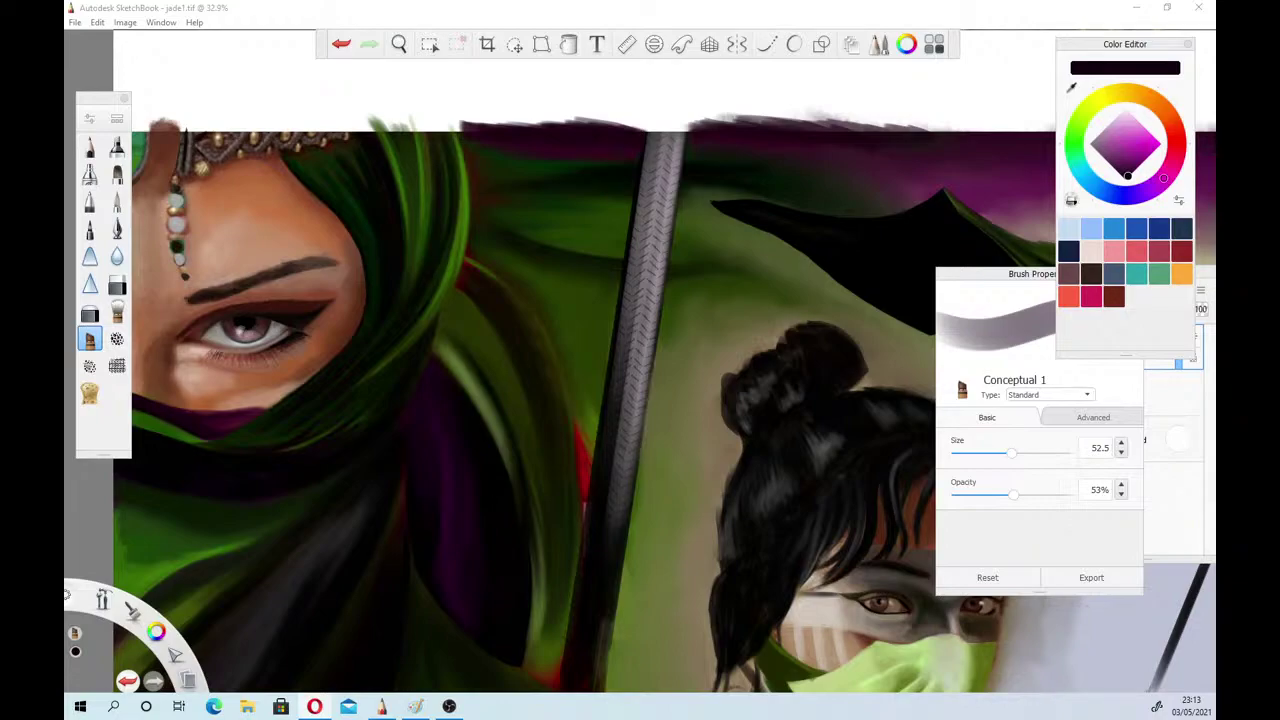
pyautogui.click(1071, 88)
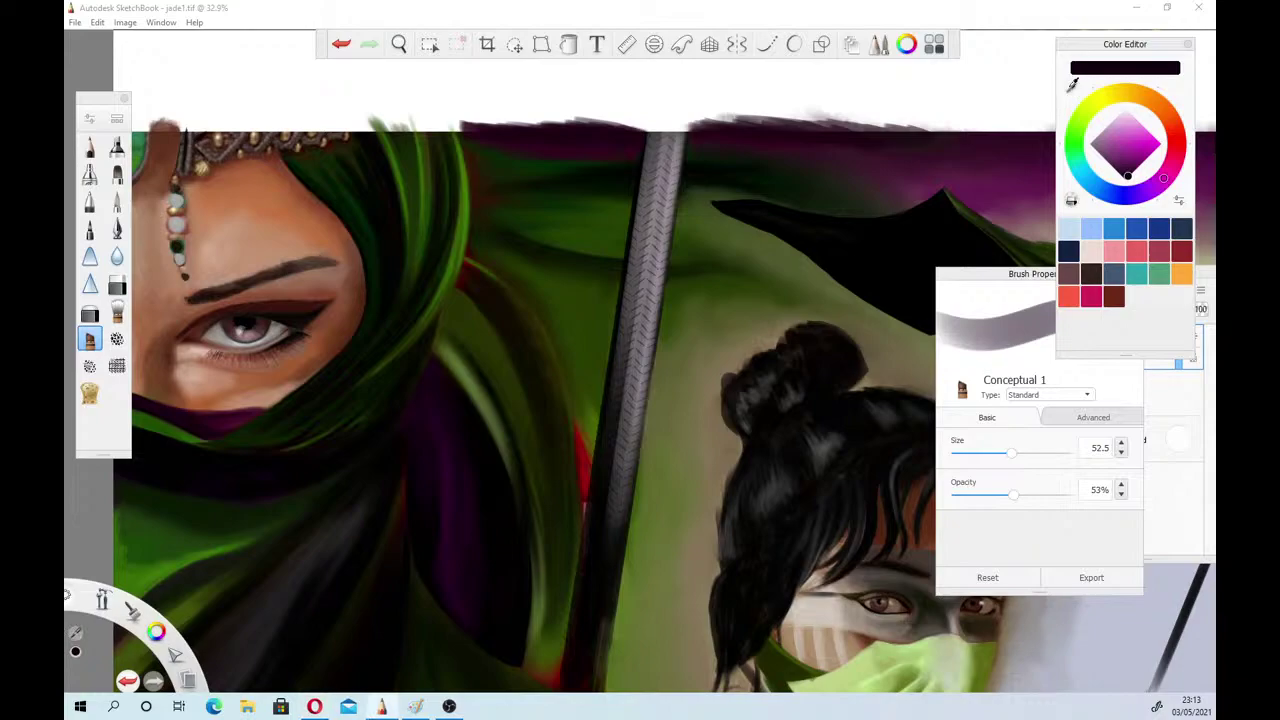
pyautogui.click(458, 364)
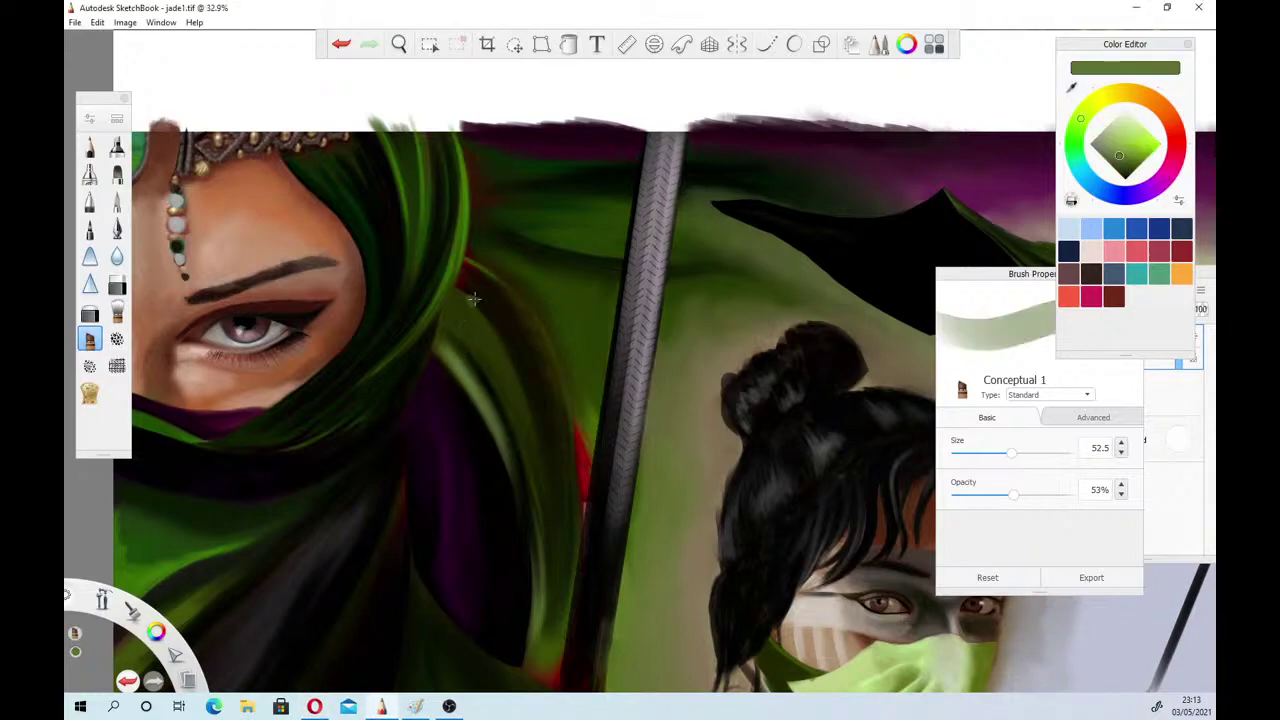
pyautogui.moveTo(472, 270)
pyautogui.mouseDown()
pyautogui.moveTo(555, 404)
pyautogui.moveTo(476, 268)
pyautogui.moveTo(530, 344)
pyautogui.moveTo(470, 264)
pyautogui.moveTo(562, 428)
pyautogui.moveTo(502, 282)
pyautogui.moveTo(568, 457)
pyautogui.moveTo(518, 301)
pyautogui.moveTo(571, 439)
pyautogui.moveTo(484, 271)
pyautogui.moveTo(565, 387)
pyautogui.moveTo(541, 348)
pyautogui.moveTo(571, 462)
pyautogui.mouseUp()
pyautogui.moveTo(560, 390); pyautogui.dragTo(572, 496)
pyautogui.moveTo(533, 317); pyautogui.dragTo(577, 498)
pyautogui.moveTo(556, 362); pyautogui.dragTo(580, 506)
pyautogui.moveTo(567, 395); pyautogui.dragTo(580, 530)
pyautogui.moveTo(545, 348); pyautogui.dragTo(577, 540)
pyautogui.moveTo(571, 430); pyautogui.dragTo(579, 540)
pyautogui.moveTo(578, 482); pyautogui.dragTo(577, 554)
pyautogui.moveTo(579, 510); pyautogui.dragTo(567, 615)
pyautogui.moveTo(565, 420); pyautogui.dragTo(557, 632)
pyautogui.moveTo(550, 383); pyautogui.dragTo(550, 661)
pyautogui.moveTo(580, 555); pyautogui.dragTo(560, 636)
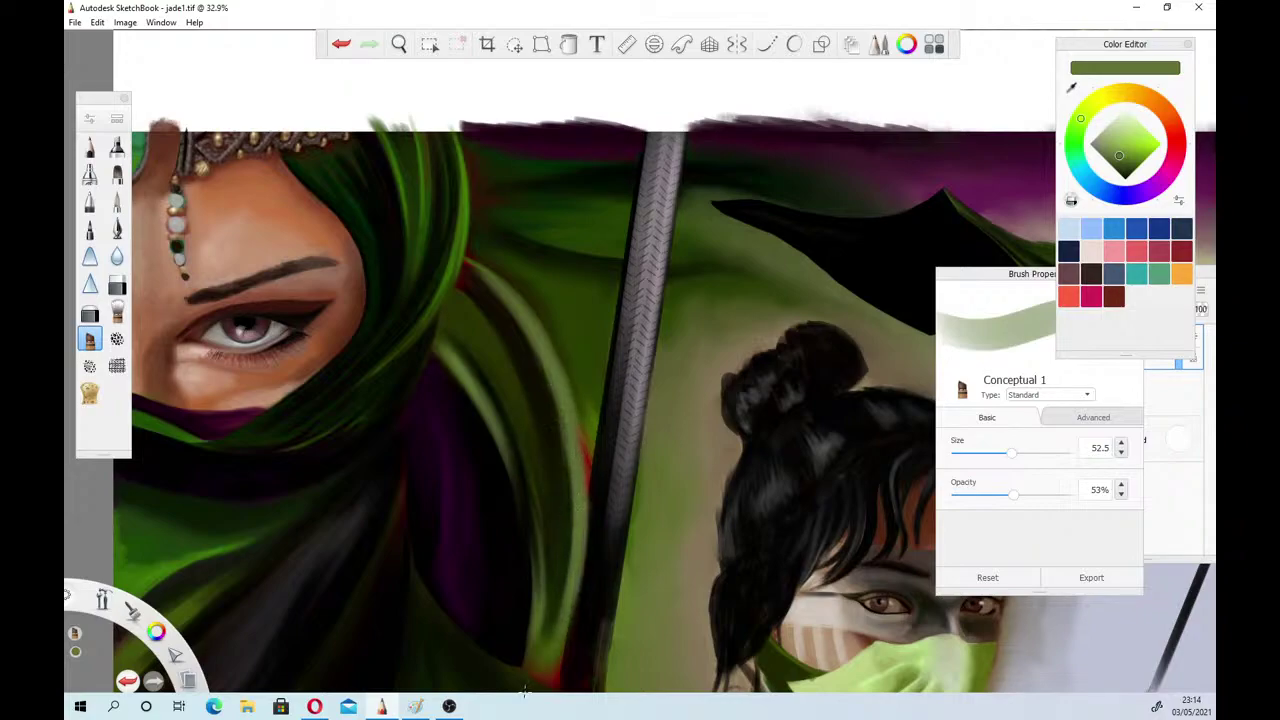
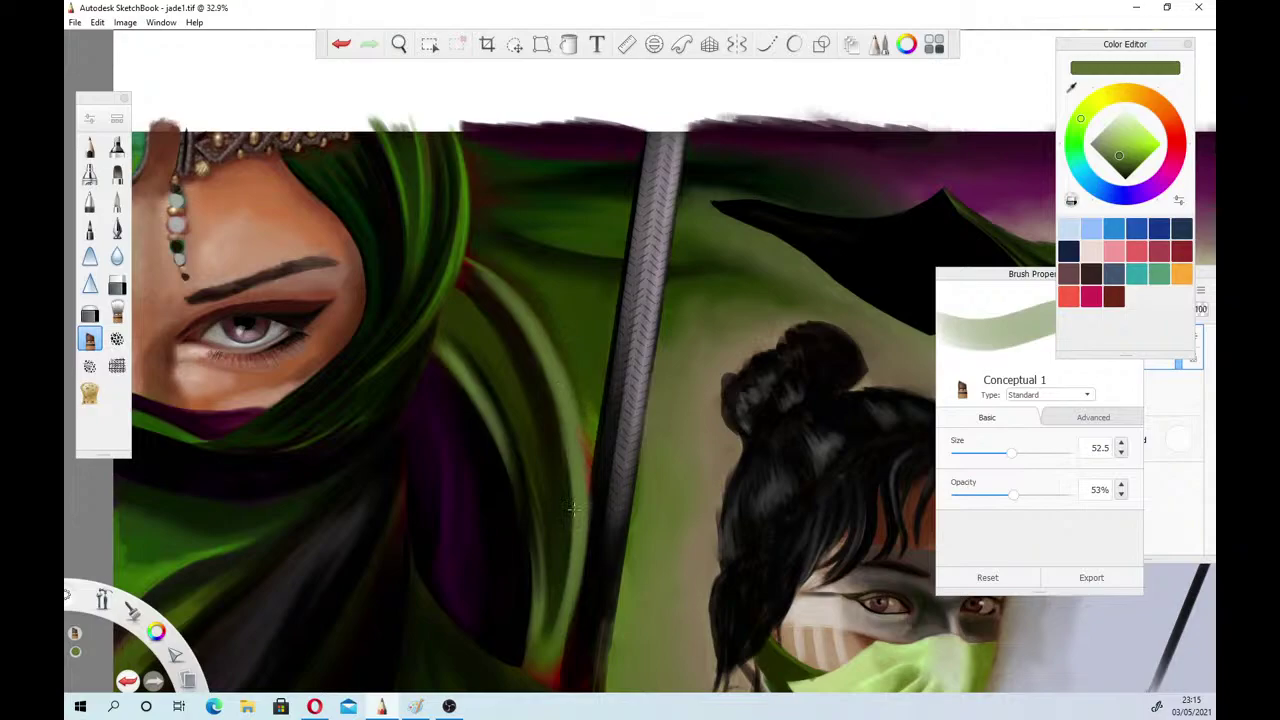
# Add a thin, brighter green highlight along the outer fold's edge with Conceptual 1 at size 15.6 and 53% opacity
pyautogui.click(1131, 139)
pyautogui.click(986, 454)
pyautogui.moveTo(986, 457); pyautogui.dragTo(974, 455)
pyautogui.moveTo(474, 261)
pyautogui.mouseDown()
pyautogui.moveTo(524, 307)
pyautogui.moveTo(483, 265)
pyautogui.moveTo(575, 404)
pyautogui.mouseUp()
pyautogui.moveTo(516, 294); pyautogui.dragTo(579, 416)
pyautogui.moveTo(544, 328); pyautogui.dragTo(587, 467)
pyautogui.moveTo(560, 368); pyautogui.dragTo(586, 510)
pyautogui.moveTo(576, 414)
pyautogui.mouseDown()
pyautogui.moveTo(586, 470)
pyautogui.moveTo(572, 583)
pyautogui.mouseUp()
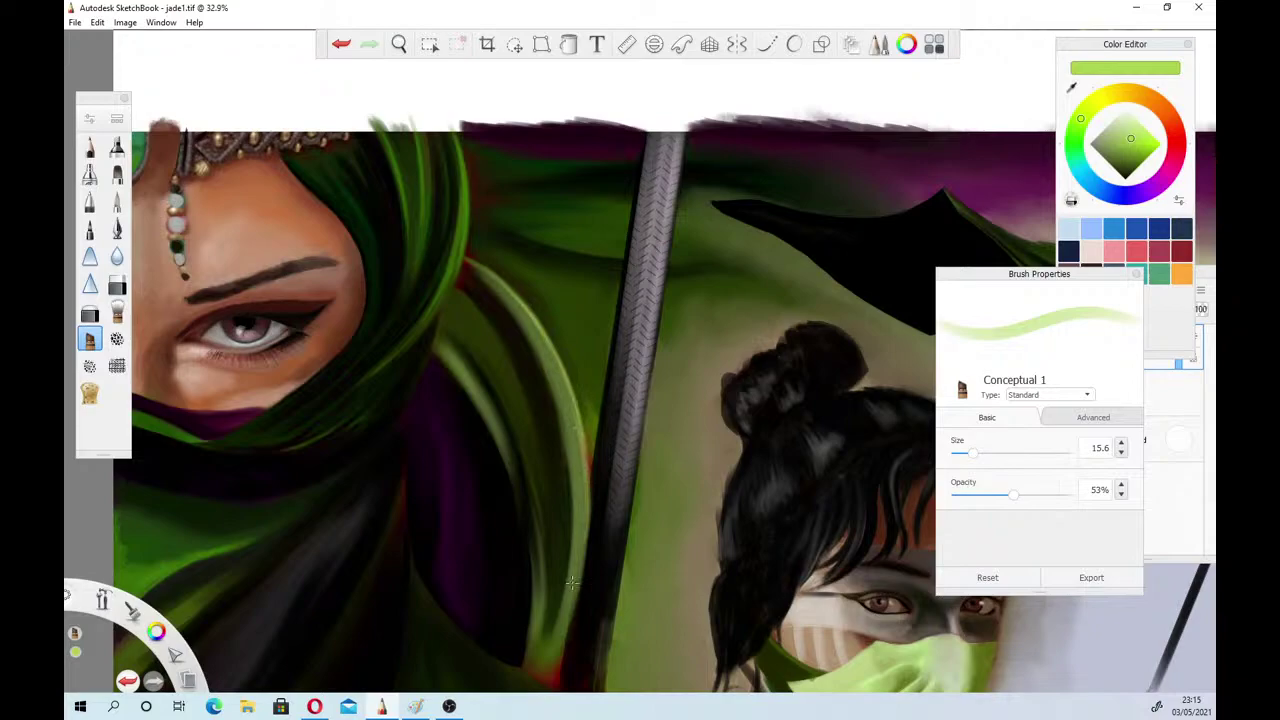
# Paint light green highlights along the veil's inner curved fold with Conceptual 1 at size 15.6 and 53% opacity
pyautogui.moveTo(450, 338)
pyautogui.mouseDown()
pyautogui.moveTo(512, 448)
pyautogui.moveTo(488, 393)
pyautogui.moveTo(545, 543)
pyautogui.mouseUp()
pyautogui.moveTo(523, 452); pyautogui.dragTo(545, 586)
pyautogui.moveTo(533, 479); pyautogui.dragTo(537, 644)
pyautogui.moveTo(547, 574); pyautogui.dragTo(534, 667)
pyautogui.moveTo(545, 540); pyautogui.dragTo(531, 672)
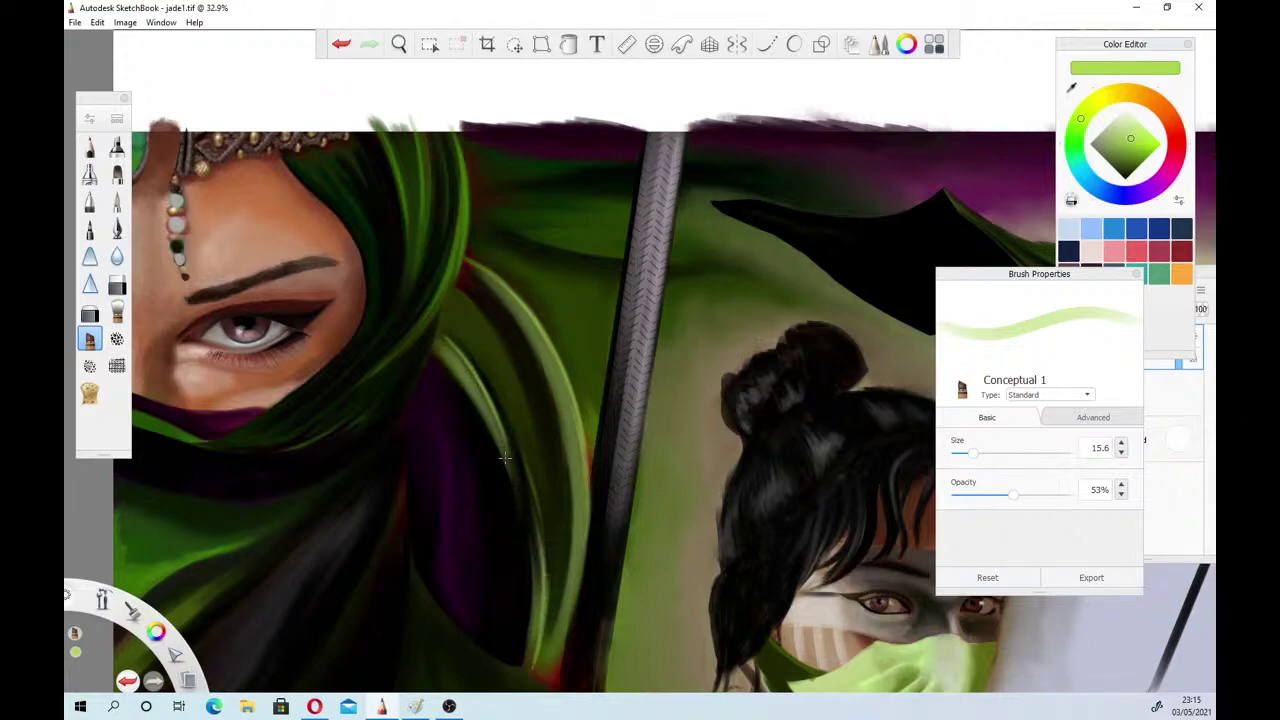
# Add light green highlights along the hood's outer edge and upper strands beside the face, using the same brush at 53% opacity
pyautogui.moveTo(464, 230); pyautogui.dragTo(420, 324)
pyautogui.moveTo(460, 256); pyautogui.dragTo(417, 331)
pyautogui.moveTo(452, 286); pyautogui.dragTo(420, 332)
pyautogui.moveTo(464, 252); pyautogui.dragTo(428, 324)
pyautogui.moveTo(466, 186); pyautogui.dragTo(452, 287)
pyautogui.moveTo(466, 227)
pyautogui.mouseDown()
pyautogui.moveTo(425, 326)
pyautogui.moveTo(396, 347)
pyautogui.mouseUp()
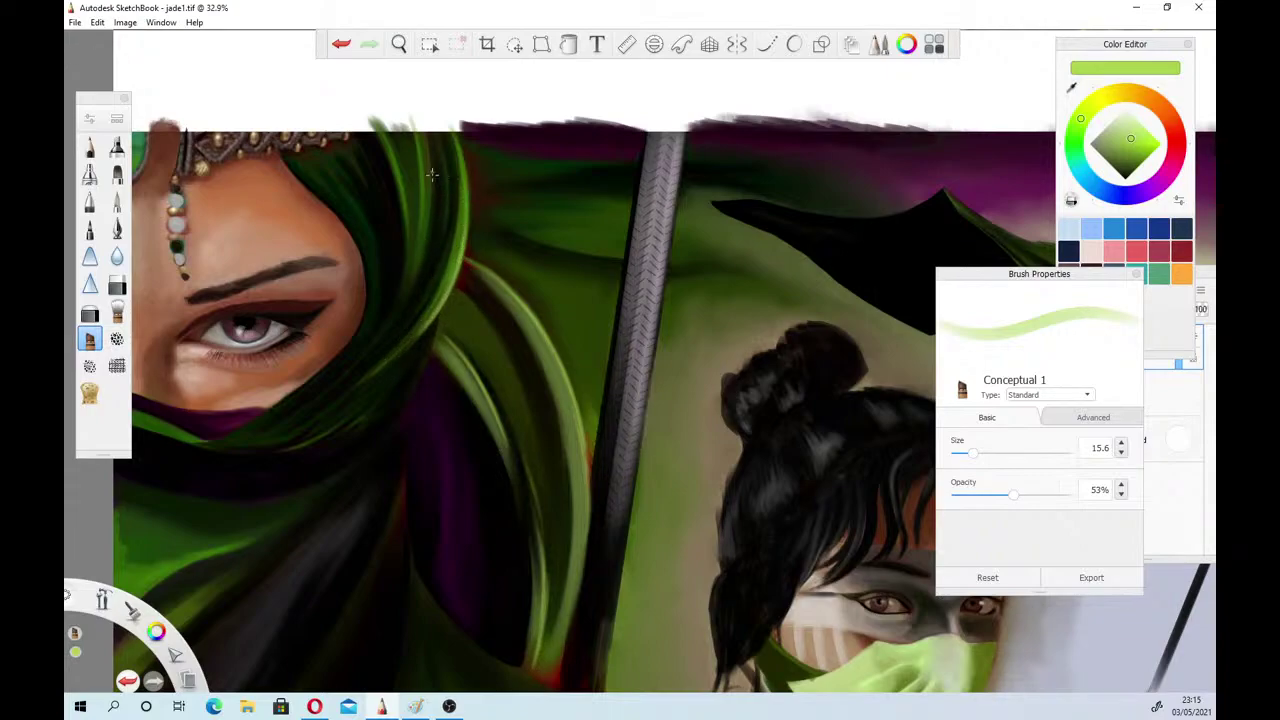
pyautogui.moveTo(428, 144); pyautogui.dragTo(416, 260)
pyautogui.moveTo(430, 170); pyautogui.dragTo(418, 268)
# Paint sampled dark grey-brown on the headpiece's cord above the hanging beads with Conceptual 1 at size 10.4 and 79% opacity
pyautogui.click(398, 44)
pyautogui.moveTo(428, 343); pyautogui.dragTo(426, 421)
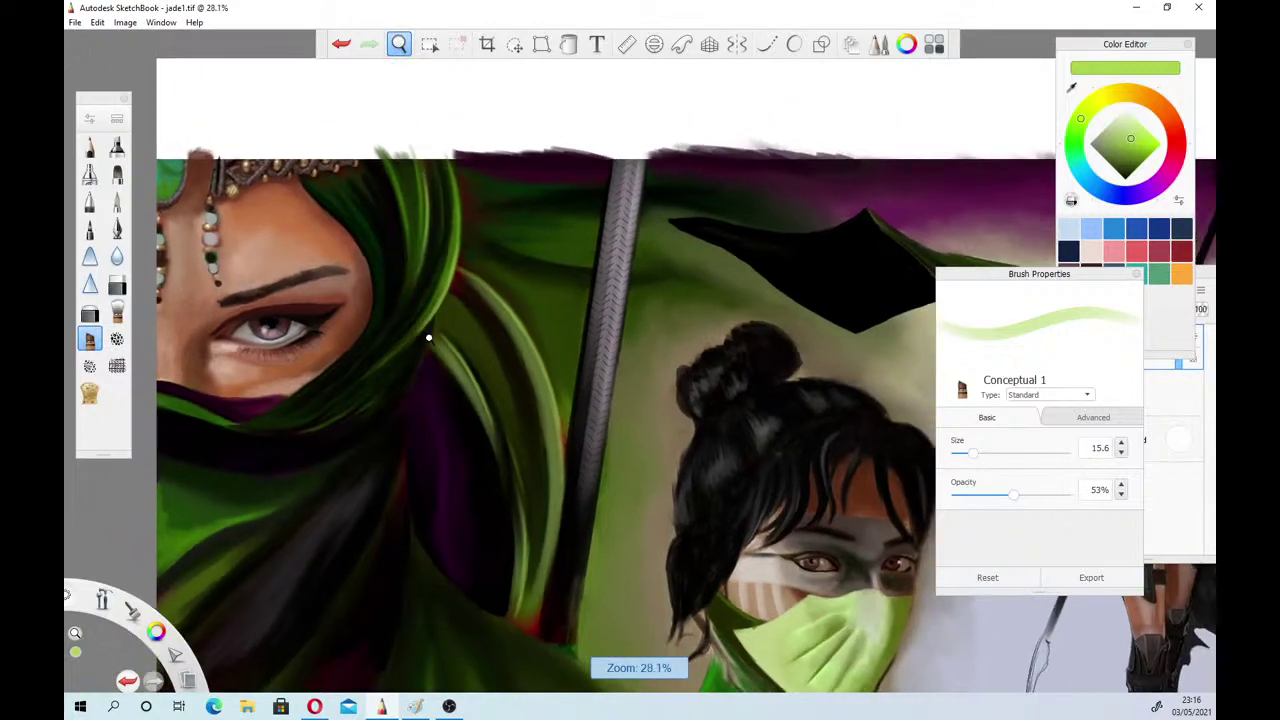
pyautogui.press('space')
pyautogui.moveTo(337, 467); pyautogui.dragTo(311, 474)
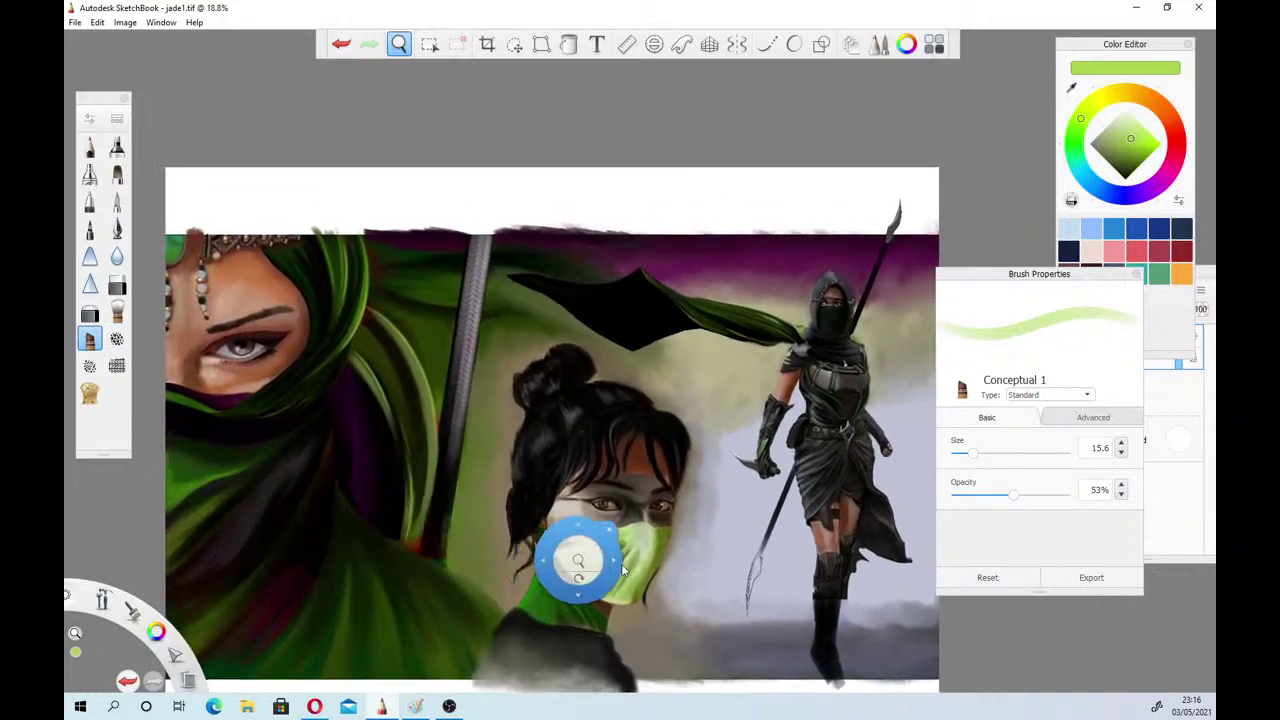
pyautogui.moveTo(261, 510); pyautogui.dragTo(424, 603)
pyautogui.moveTo(406, 474)
pyautogui.mouseDown()
pyautogui.moveTo(474, 500)
pyautogui.moveTo(443, 483)
pyautogui.moveTo(532, 550)
pyautogui.mouseUp()
pyautogui.moveTo(405, 434); pyautogui.dragTo(478, 557)
pyautogui.scroll(1, 490, 490)
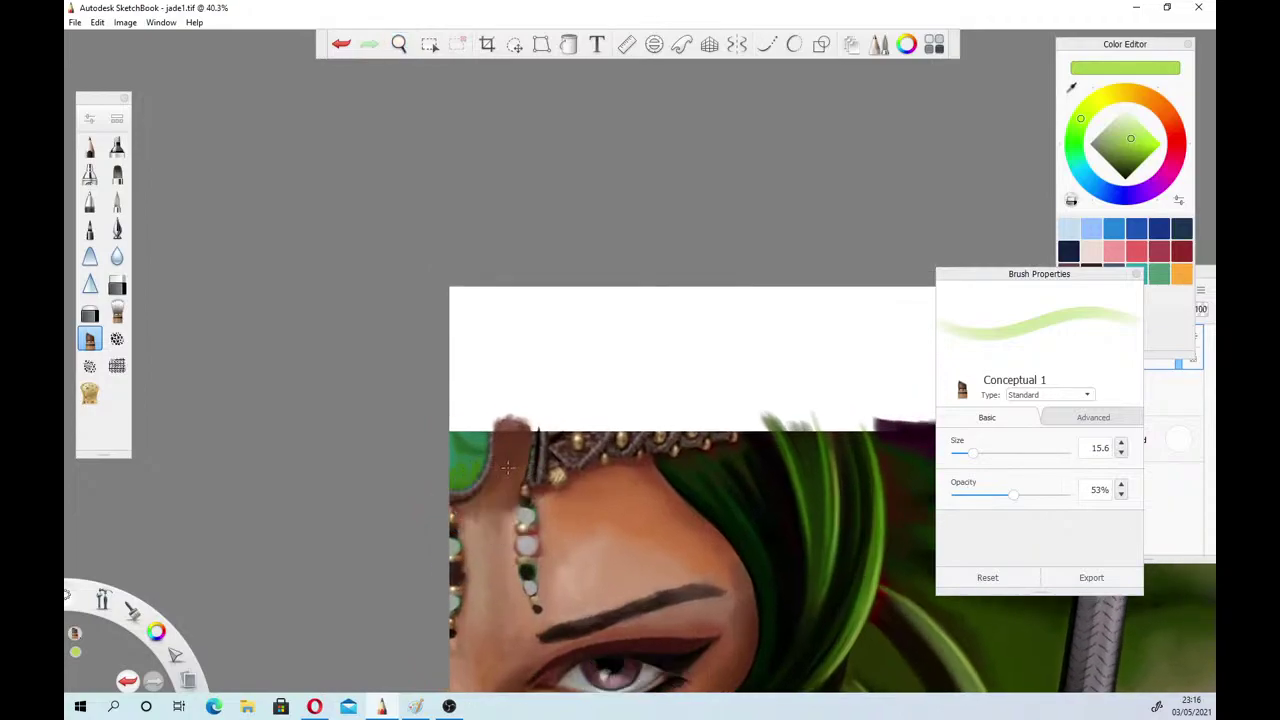
pyautogui.click(1071, 84)
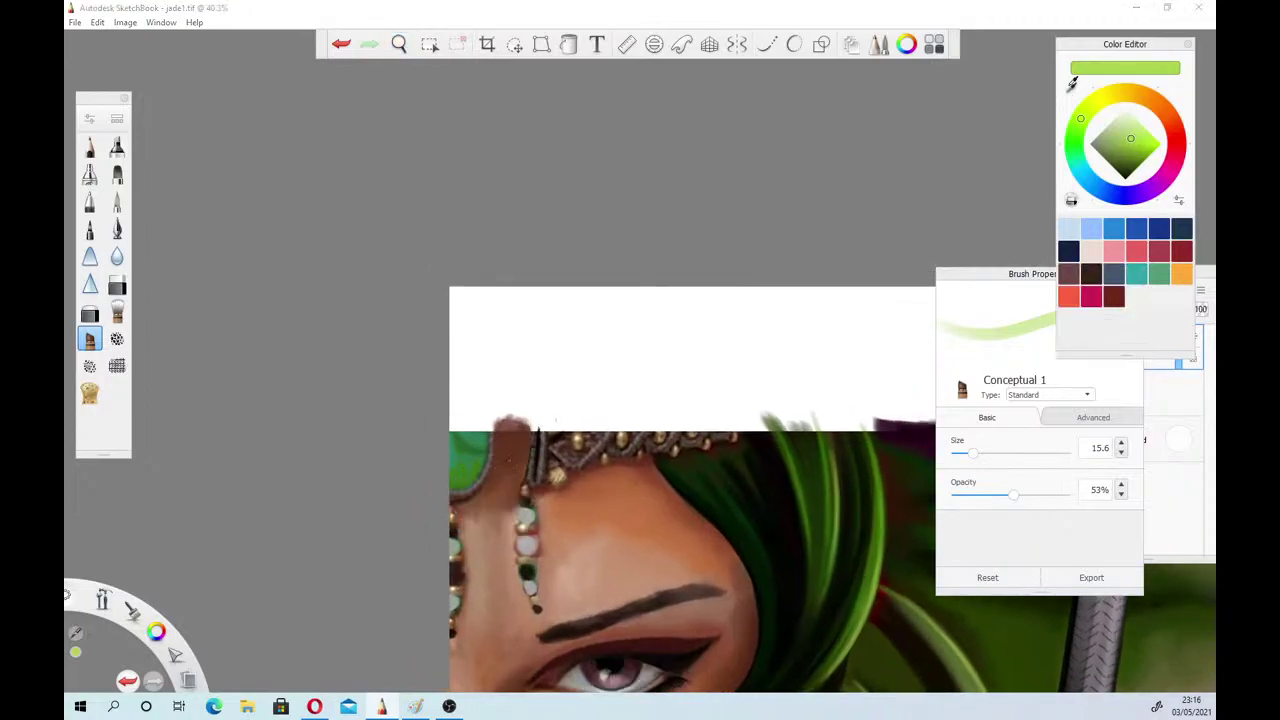
pyautogui.click(542, 456)
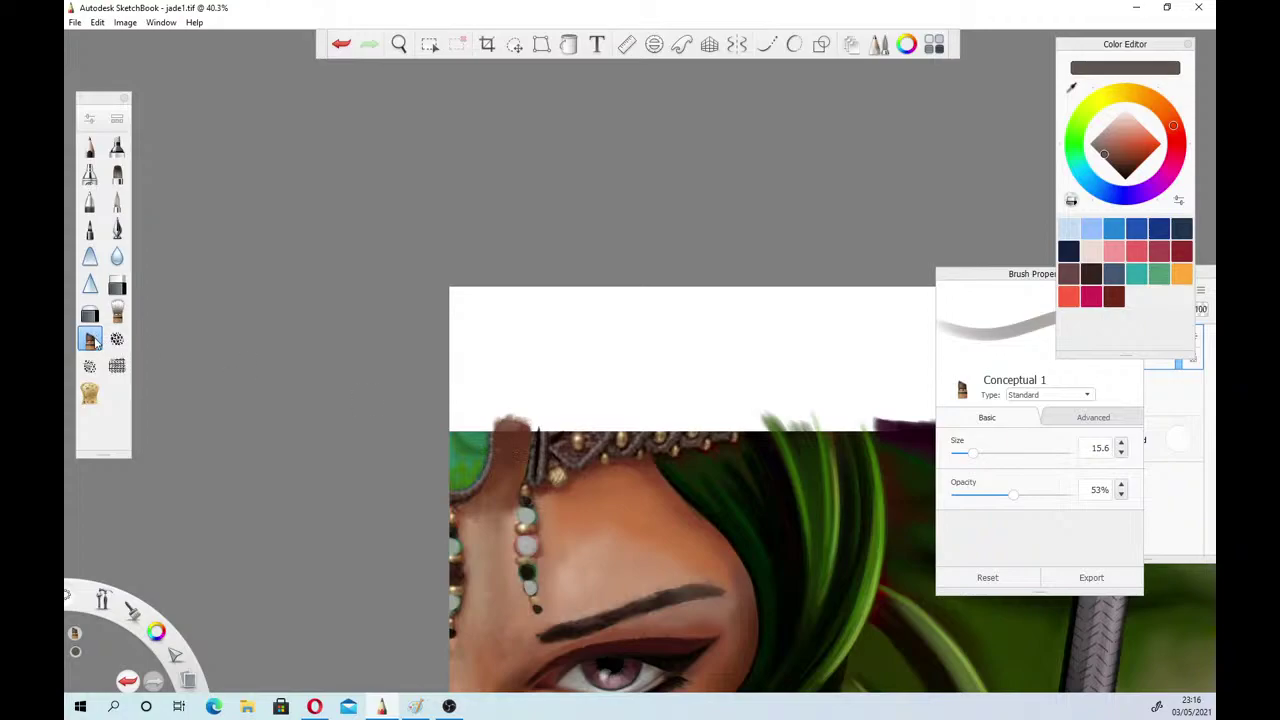
pyautogui.moveTo(972, 453); pyautogui.dragTo(954, 455)
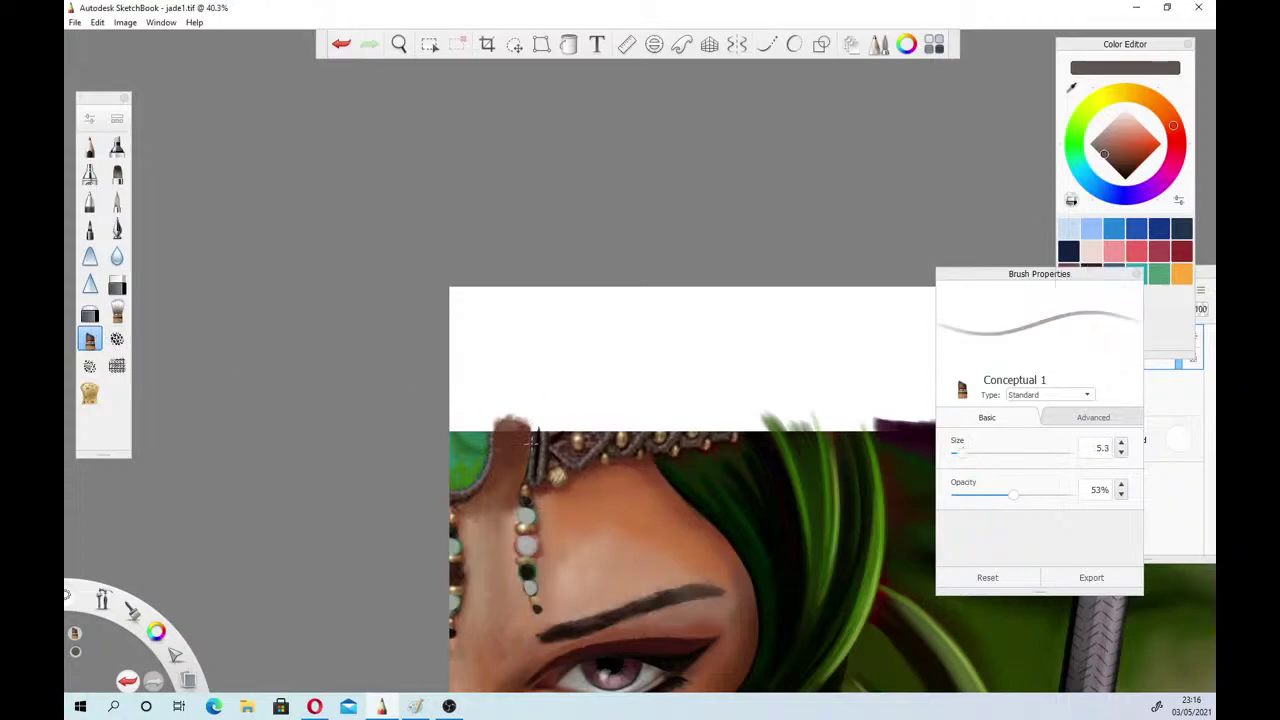
pyautogui.moveTo(956, 453); pyautogui.dragTo(966, 455)
pyautogui.moveTo(1013, 495); pyautogui.dragTo(1043, 495)
pyautogui.moveTo(535, 430); pyautogui.dragTo(531, 453)
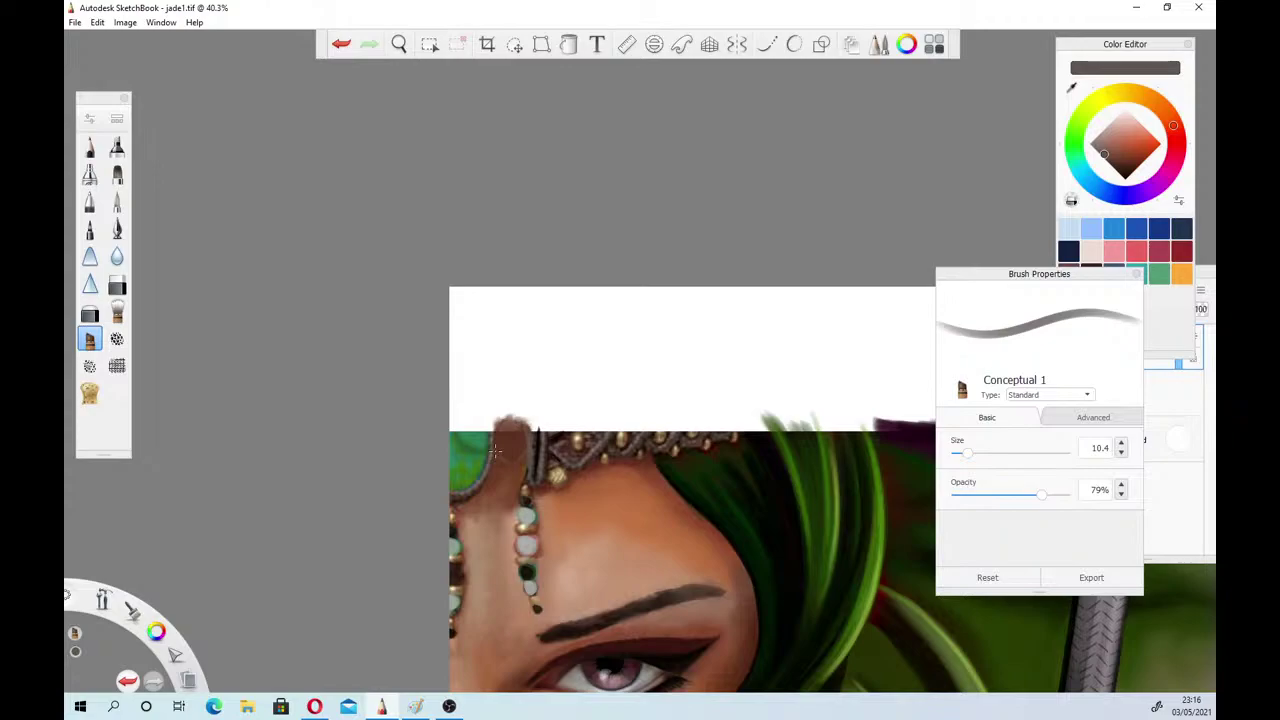
# Smudge the top ends of the hood's green strands upward with the Wash brush at size 27.9, raising the flow from 14% to 25%
pyautogui.click(399, 44)
pyautogui.moveTo(558, 376); pyautogui.dragTo(386, 390)
pyautogui.click(418, 364)
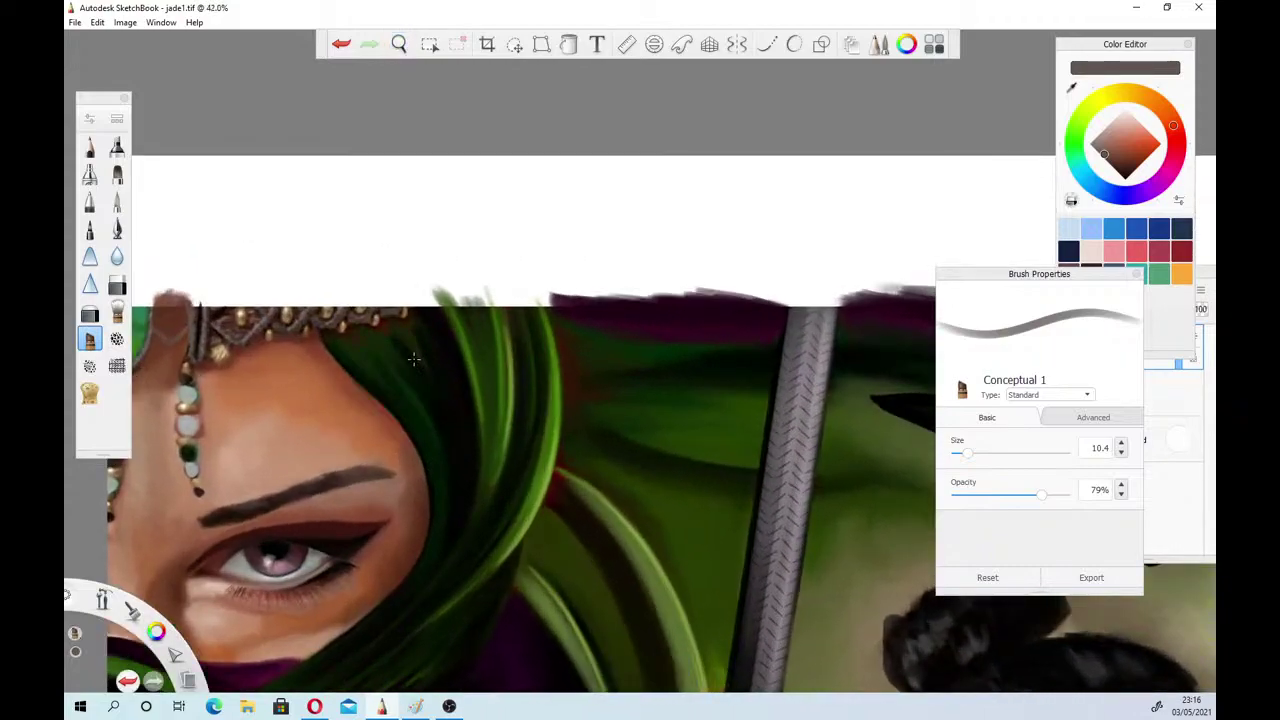
pyautogui.click(117, 311)
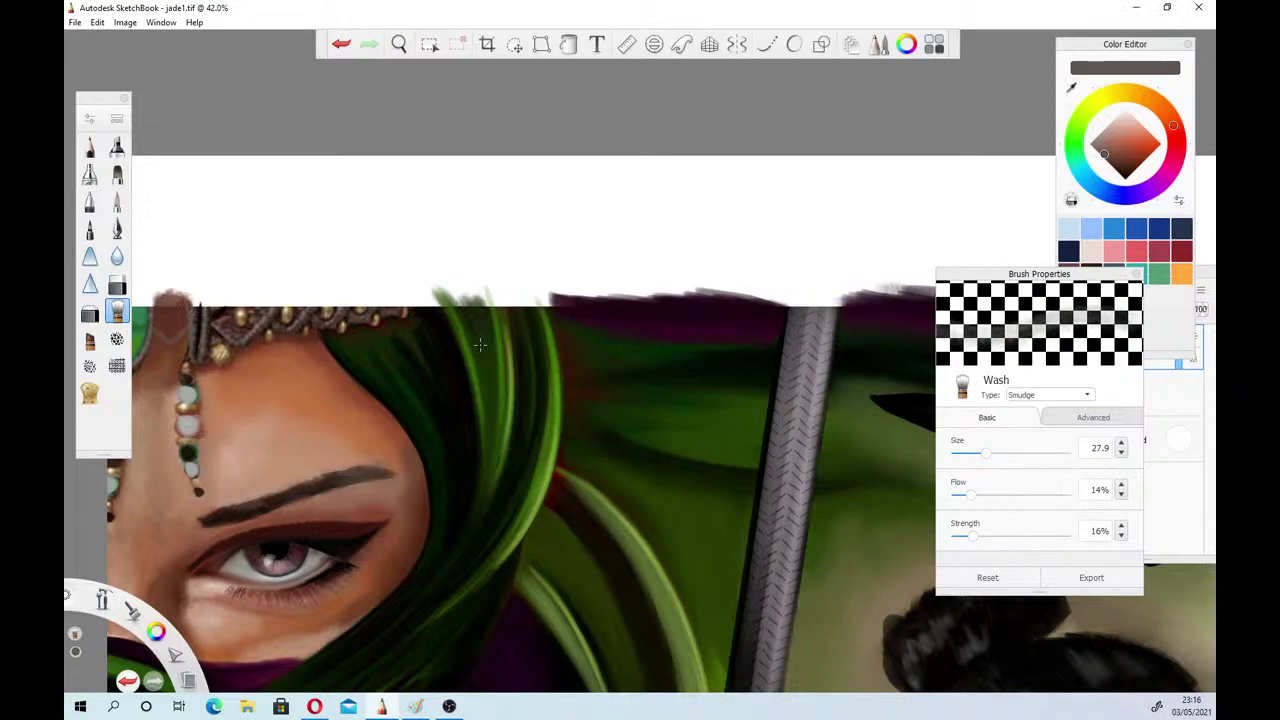
pyautogui.moveTo(505, 302)
pyautogui.mouseDown()
pyautogui.moveTo(508, 335)
pyautogui.moveTo(503, 303)
pyautogui.mouseUp()
pyautogui.moveTo(517, 429); pyautogui.dragTo(490, 288)
pyautogui.moveTo(519, 407); pyautogui.dragTo(496, 271)
pyautogui.moveTo(519, 326); pyautogui.dragTo(513, 275)
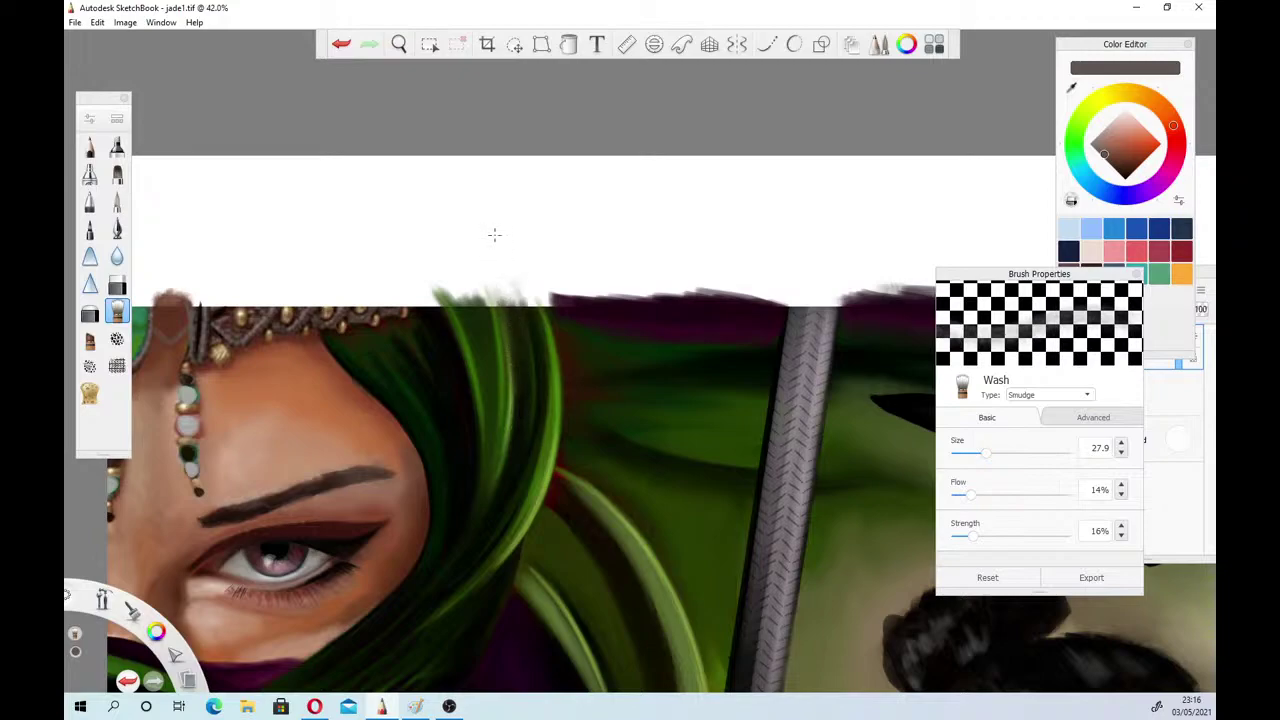
pyautogui.click(983, 496)
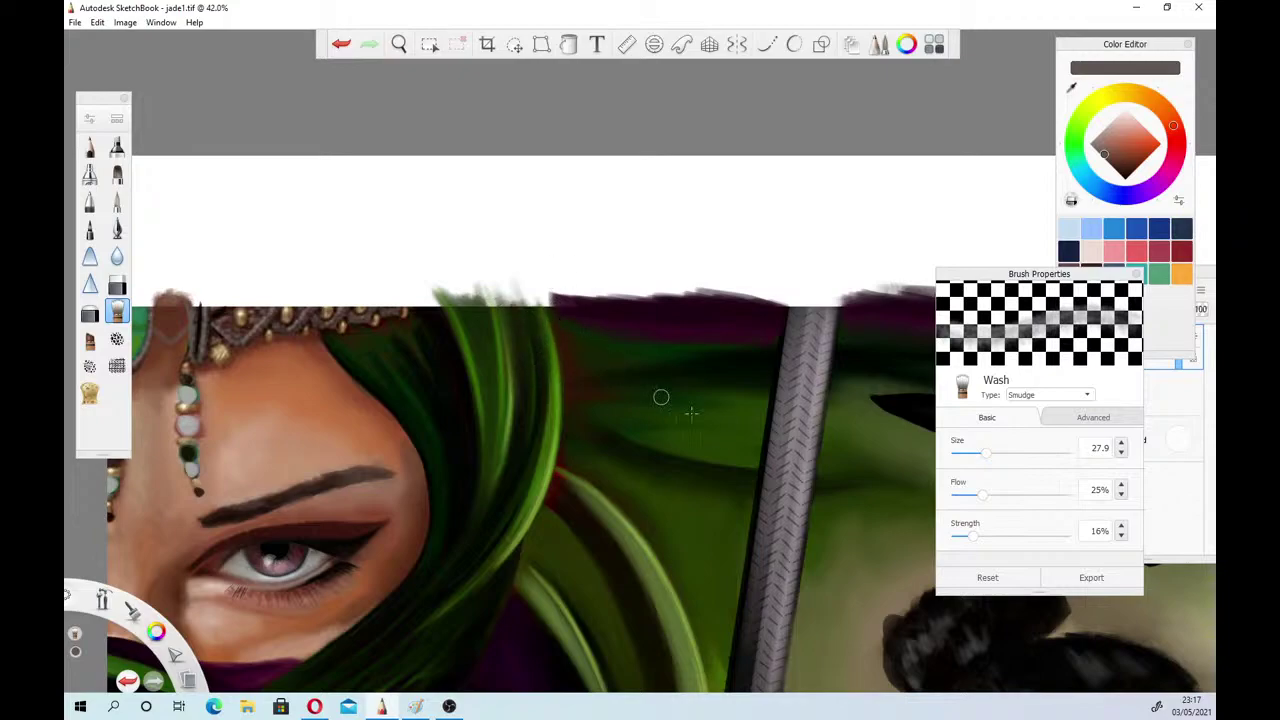
# Paint sampled near-black shadow beside the hood's outer edge with Conceptual 1 at 100% opacity, using sizes 10.4 and 22.1
pyautogui.click(89, 340)
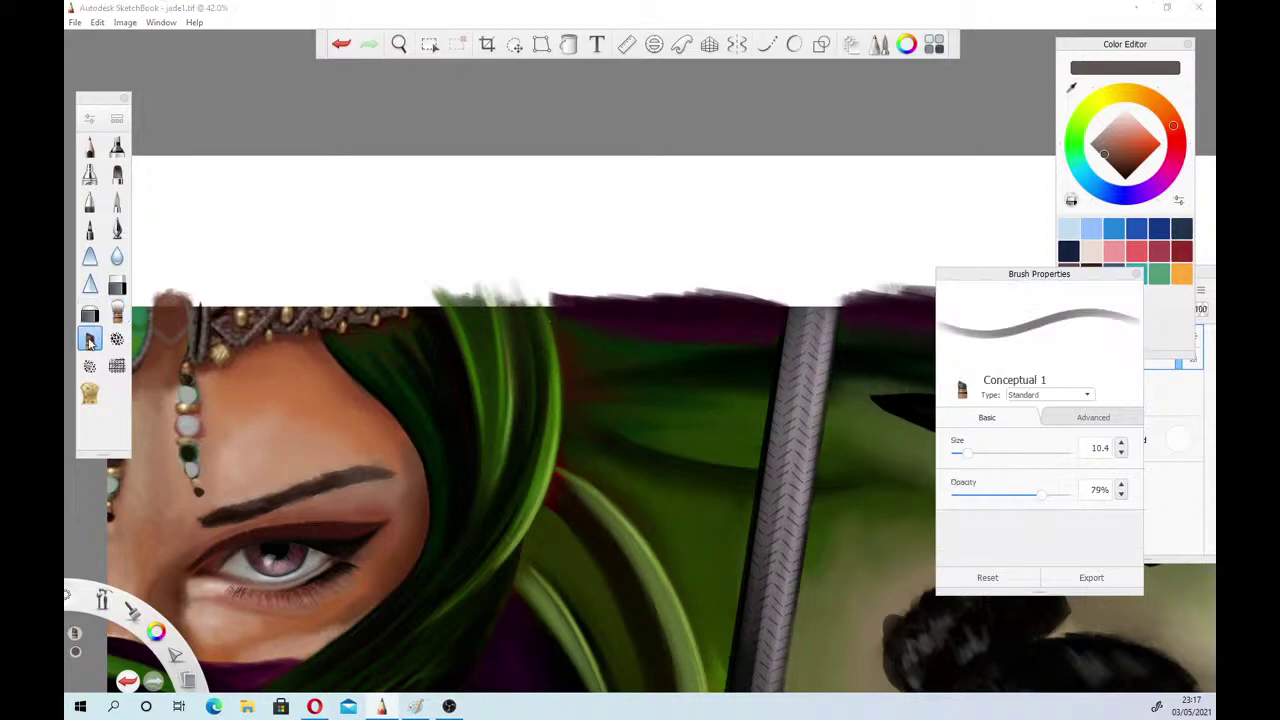
pyautogui.click(1071, 84)
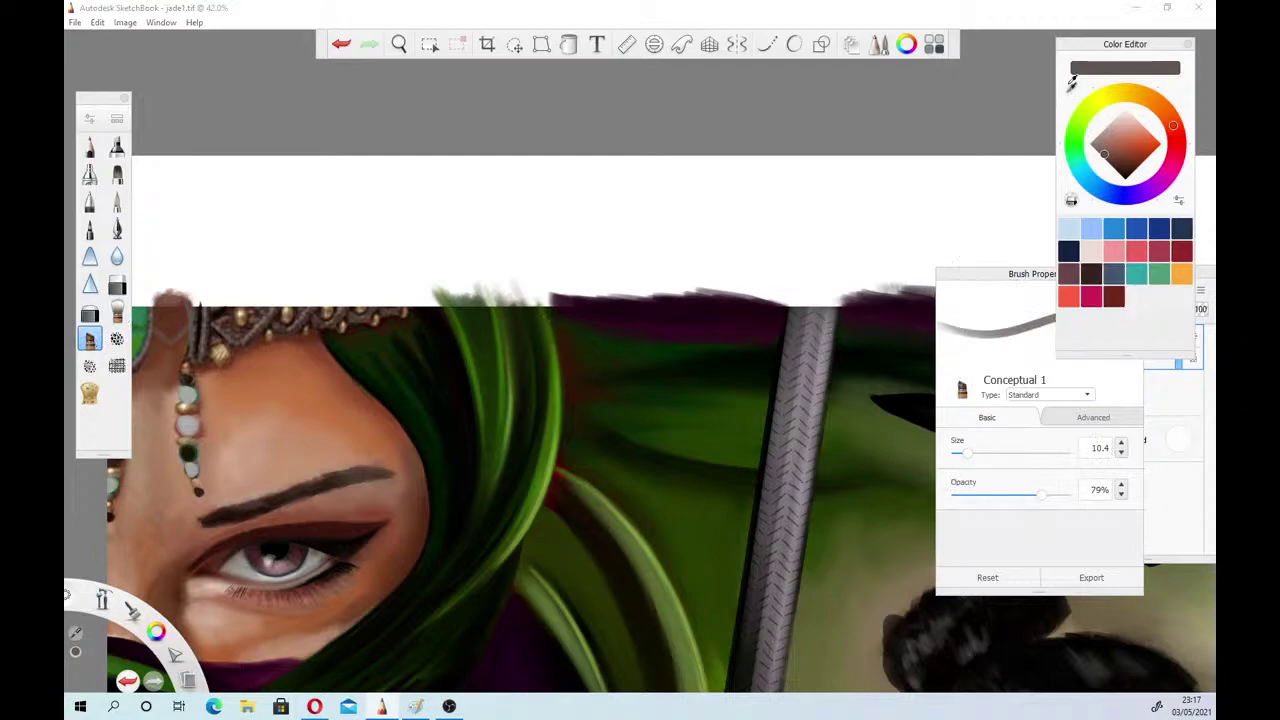
pyautogui.click(451, 400)
pyautogui.moveTo(1041, 495); pyautogui.dragTo(1082, 537)
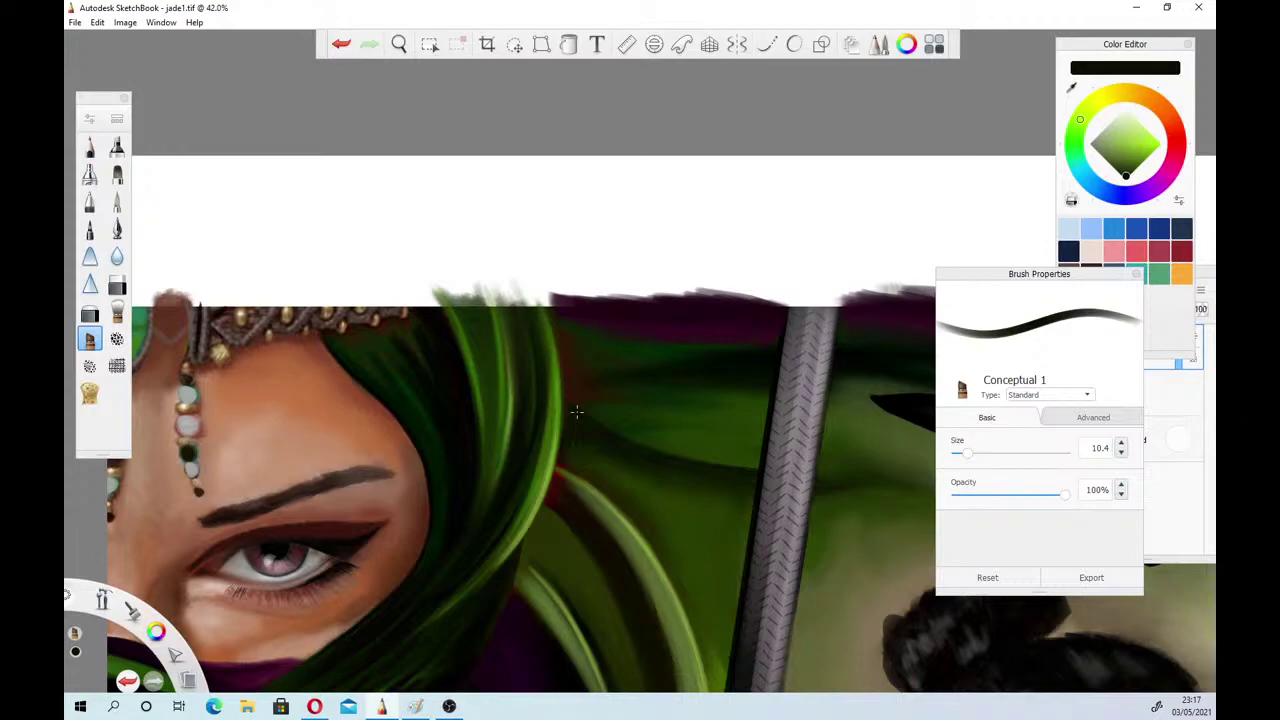
pyautogui.moveTo(559, 429); pyautogui.dragTo(555, 467)
pyautogui.click(980, 452)
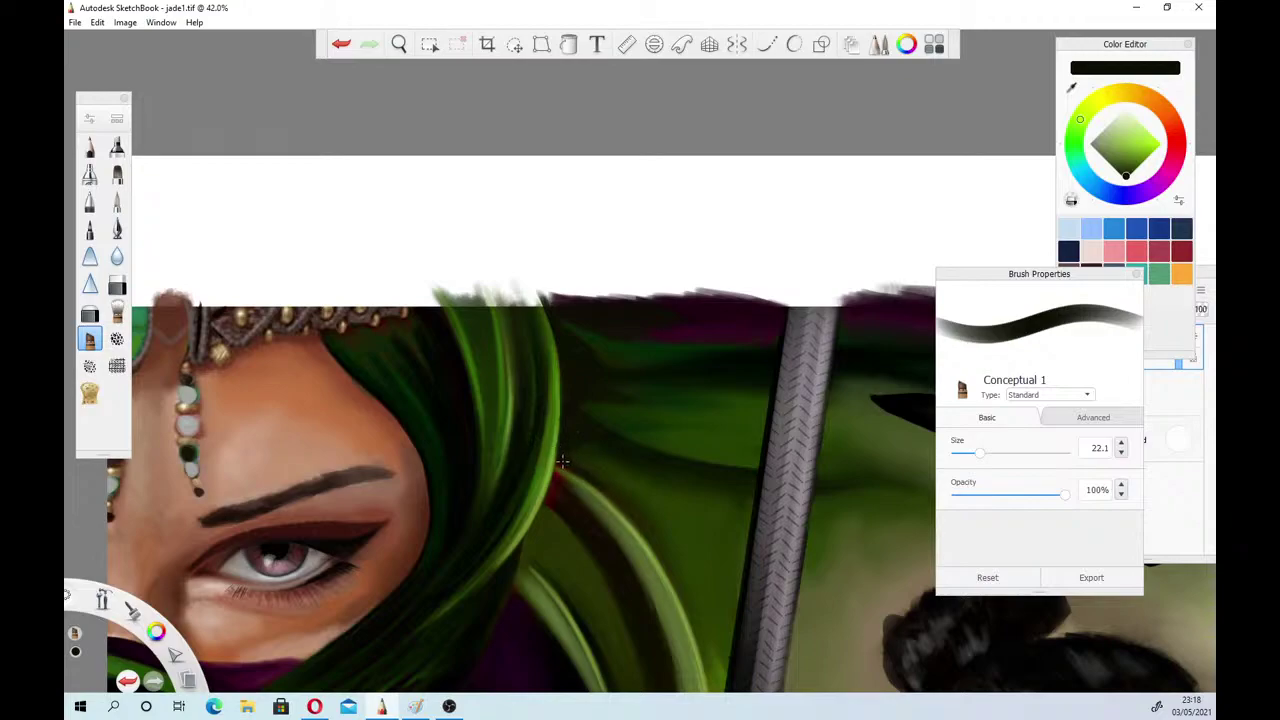
pyautogui.moveTo(562, 461); pyautogui.dragTo(582, 474)
# Cover the red spot at the top of the outer curved fold with sampled olive green at size 22.1
pyautogui.click(1070, 89)
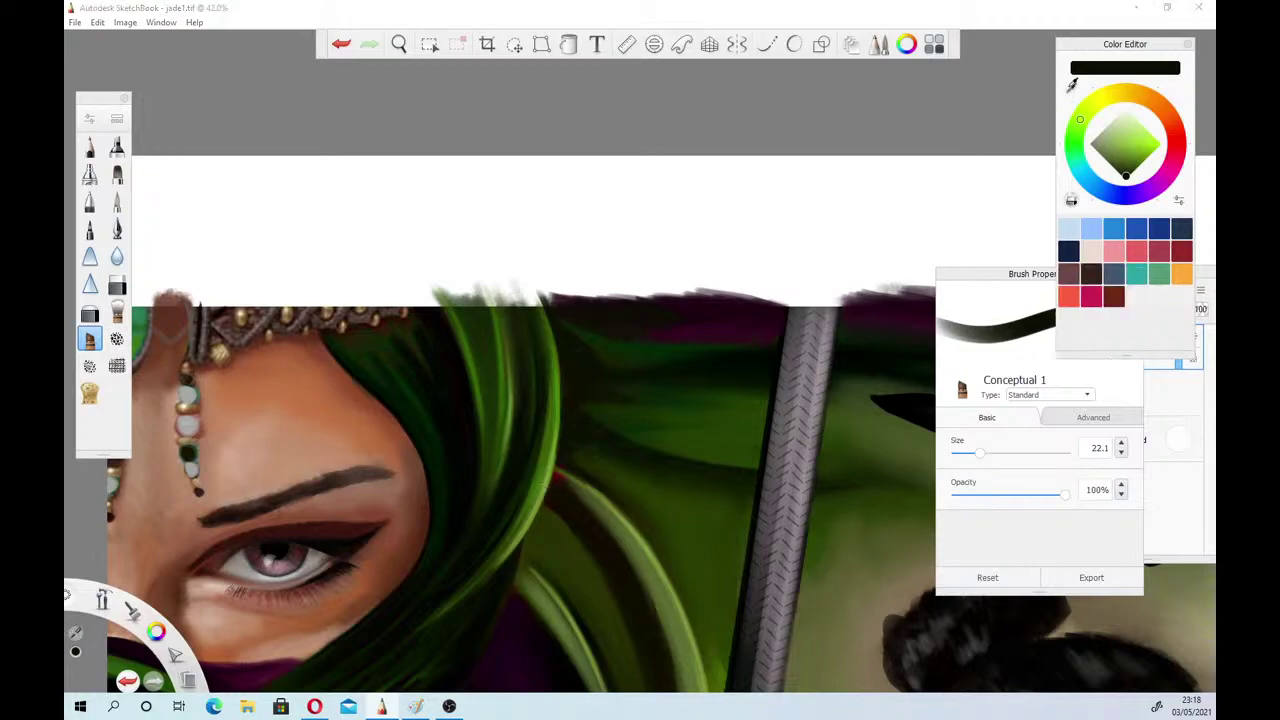
pyautogui.moveTo(1072, 85); pyautogui.dragTo(562, 477)
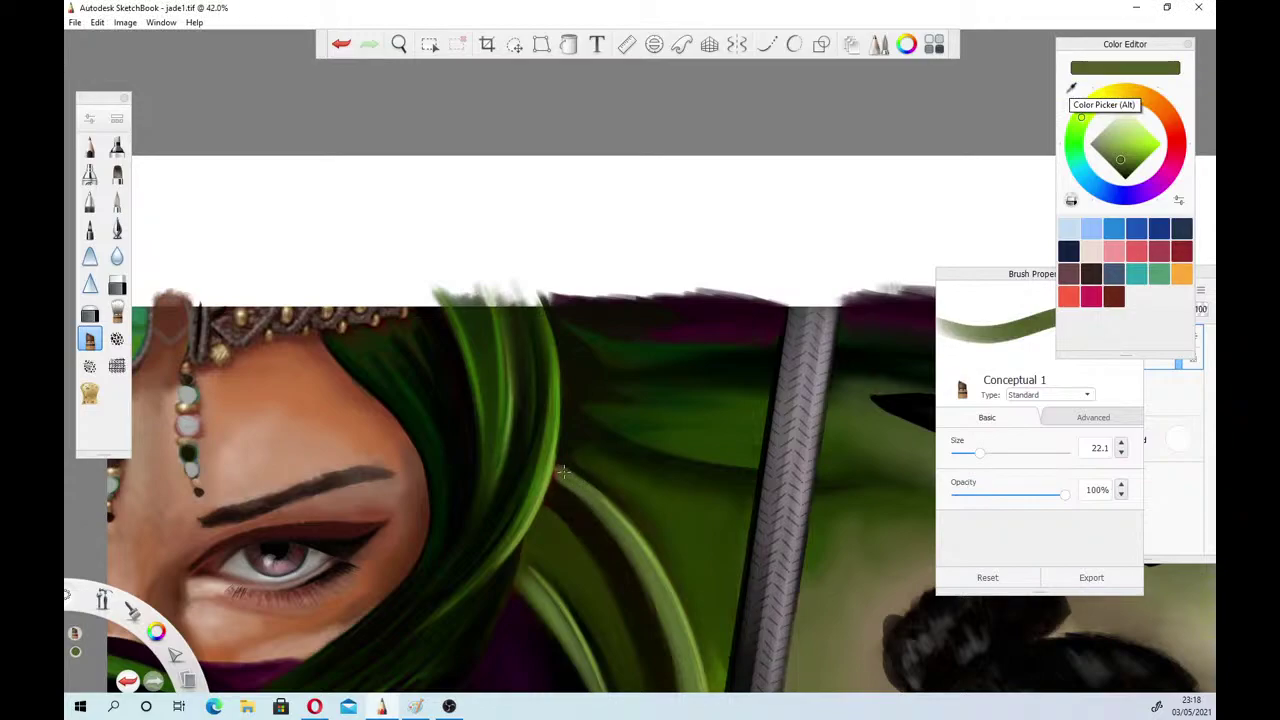
pyautogui.moveTo(555, 475); pyautogui.dragTo(577, 494)
# Paint sampled dark purple over the reddish lower fold of the veil with Conceptual 1 at sizes 38.9 and 70.6, 100% opacity
pyautogui.click(402, 44)
pyautogui.moveTo(446, 428); pyautogui.dragTo(432, 504)
pyautogui.moveTo(370, 590); pyautogui.dragTo(413, 451)
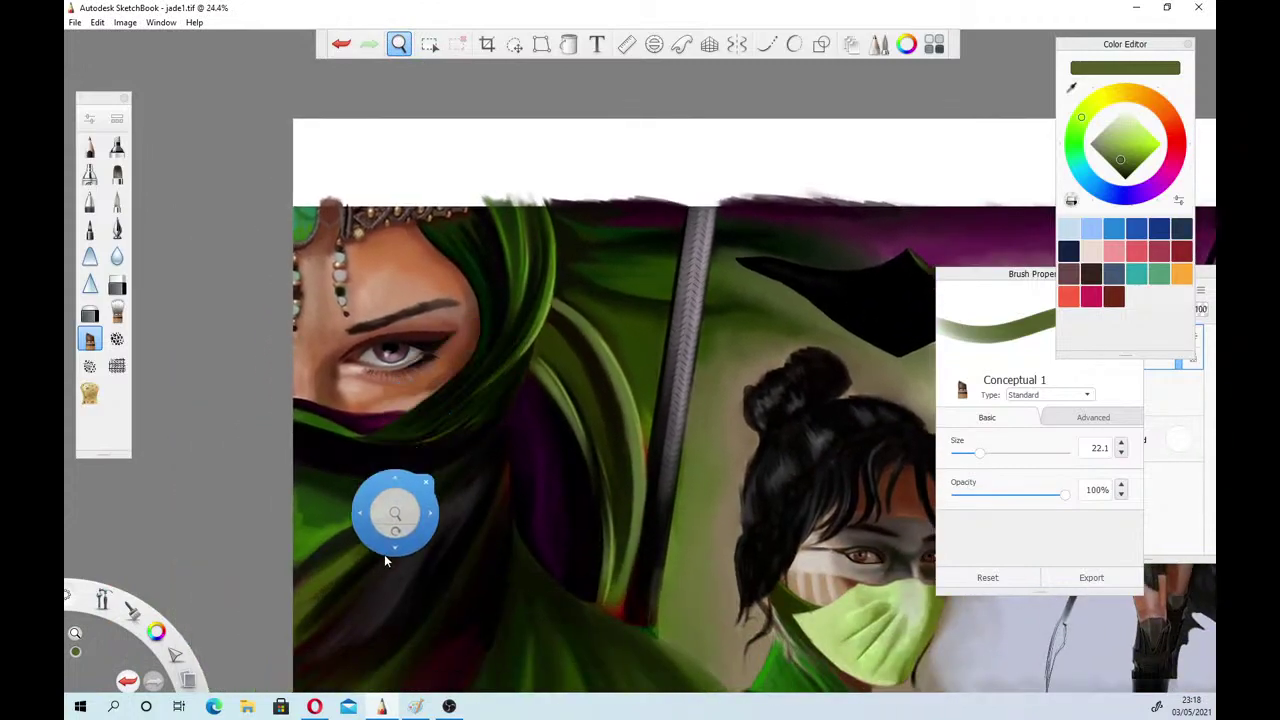
pyautogui.moveTo(396, 510); pyautogui.dragTo(555, 486)
pyautogui.click(1072, 86)
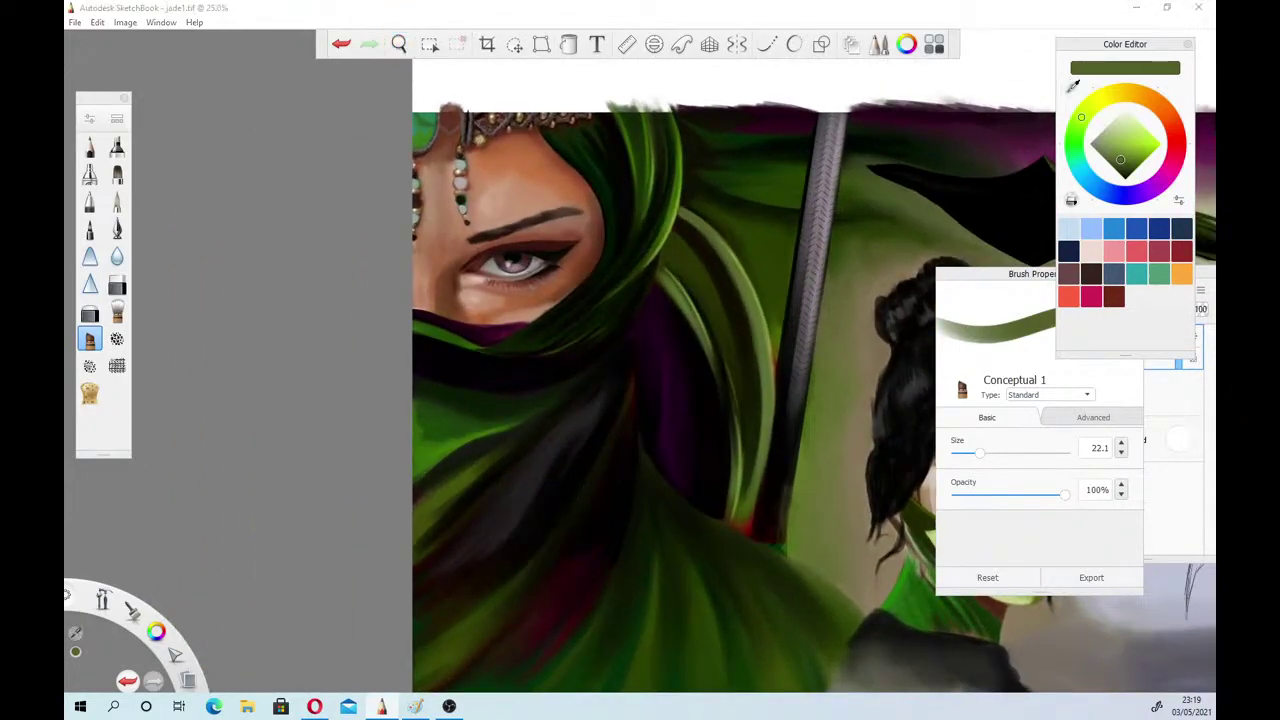
pyautogui.click(661, 410)
pyautogui.click(998, 455)
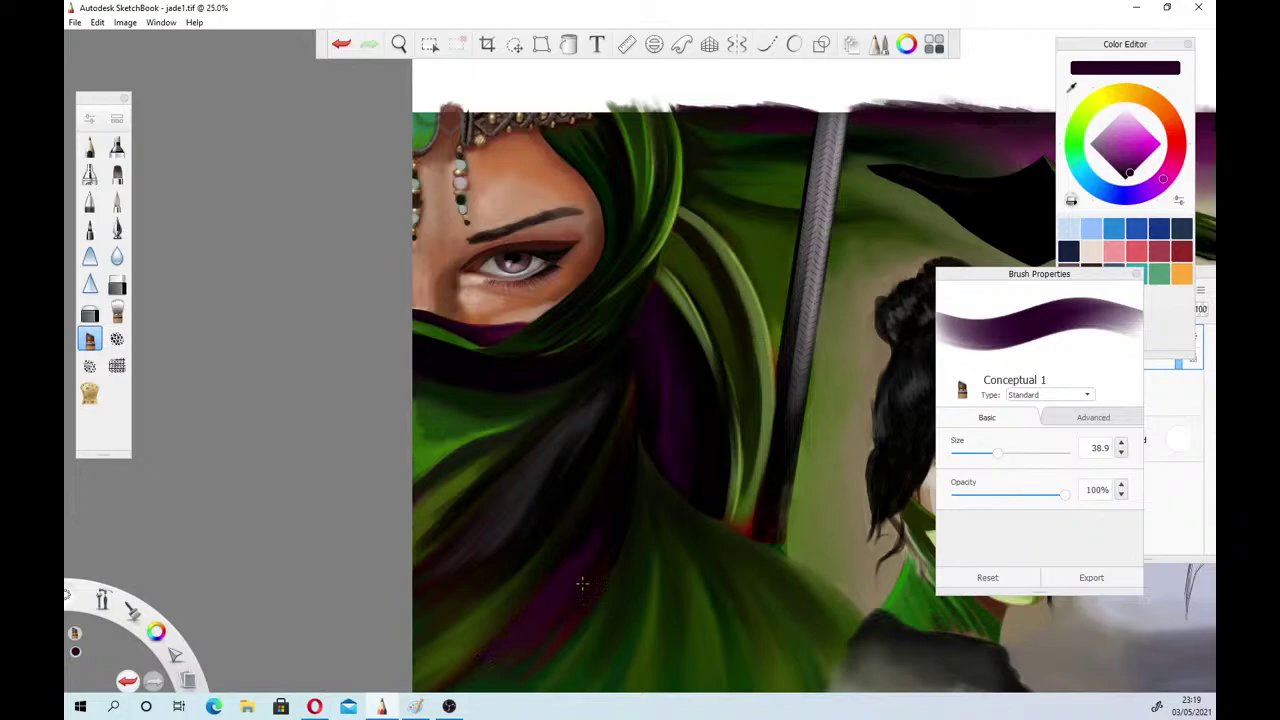
pyautogui.click(1020, 453)
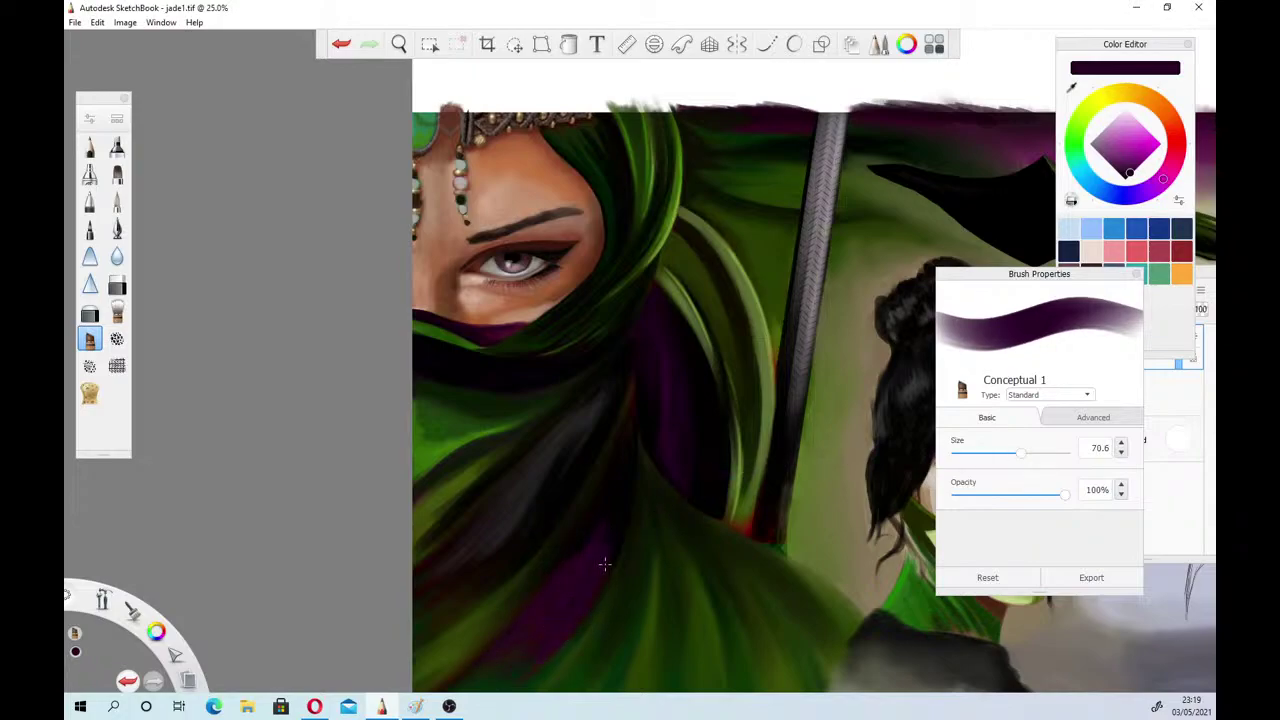
# Tint the grey folds below the face with a darker purple at size 70.6 and 100% opacity
pyautogui.click(1128, 176)
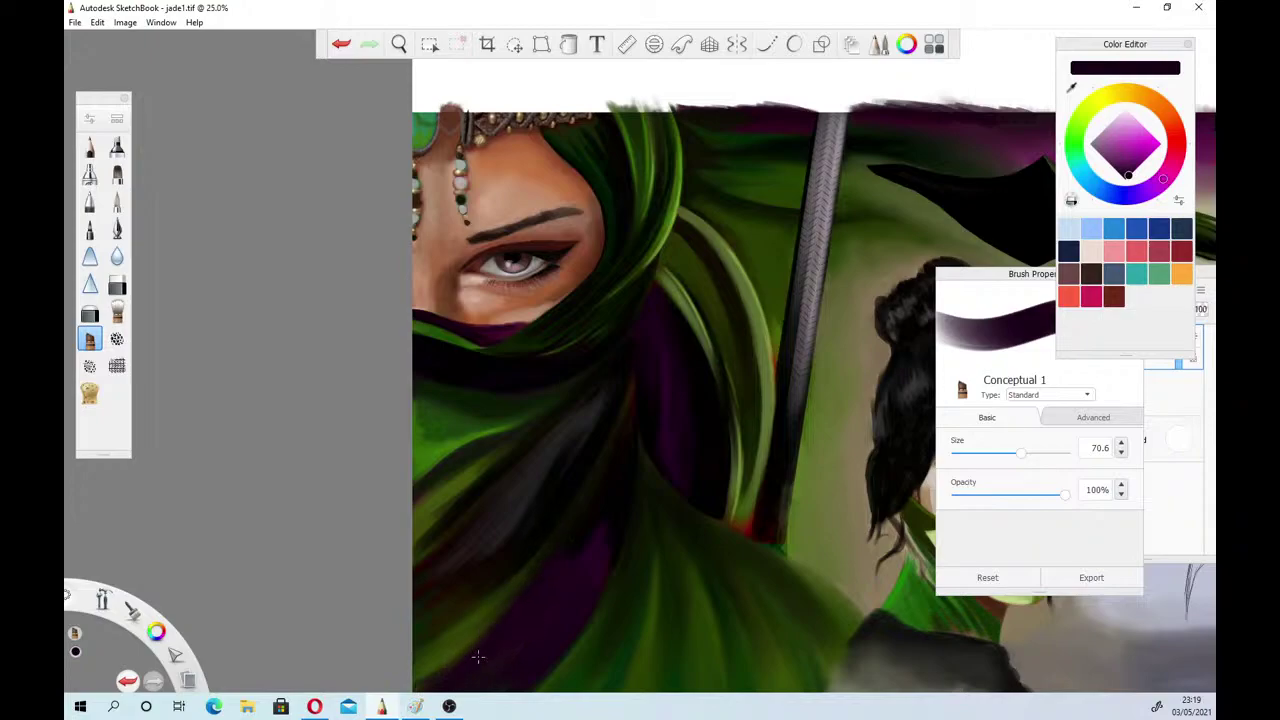
pyautogui.moveTo(528, 487)
pyautogui.mouseDown()
pyautogui.moveTo(458, 550)
pyautogui.moveTo(532, 471)
pyautogui.moveTo(485, 554)
pyautogui.moveTo(535, 481)
pyautogui.moveTo(499, 526)
pyautogui.mouseUp()
pyautogui.moveTo(546, 459); pyautogui.dragTo(455, 558)
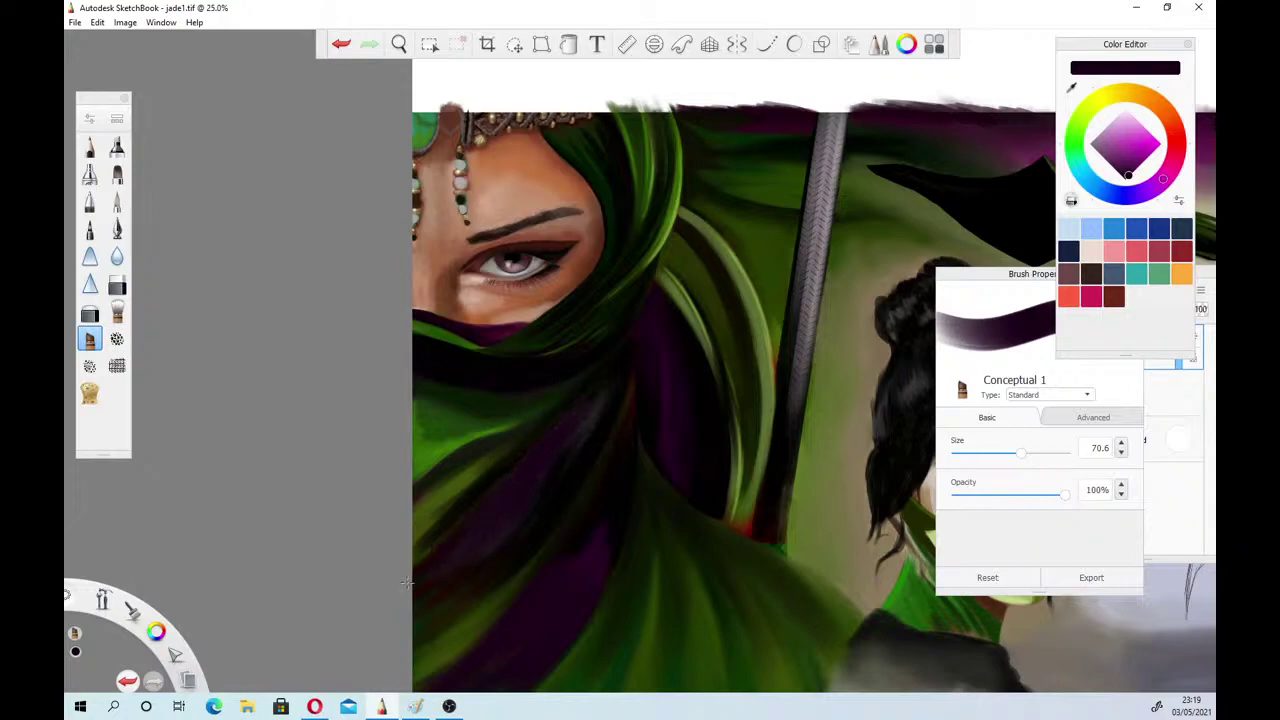
pyautogui.click(401, 43)
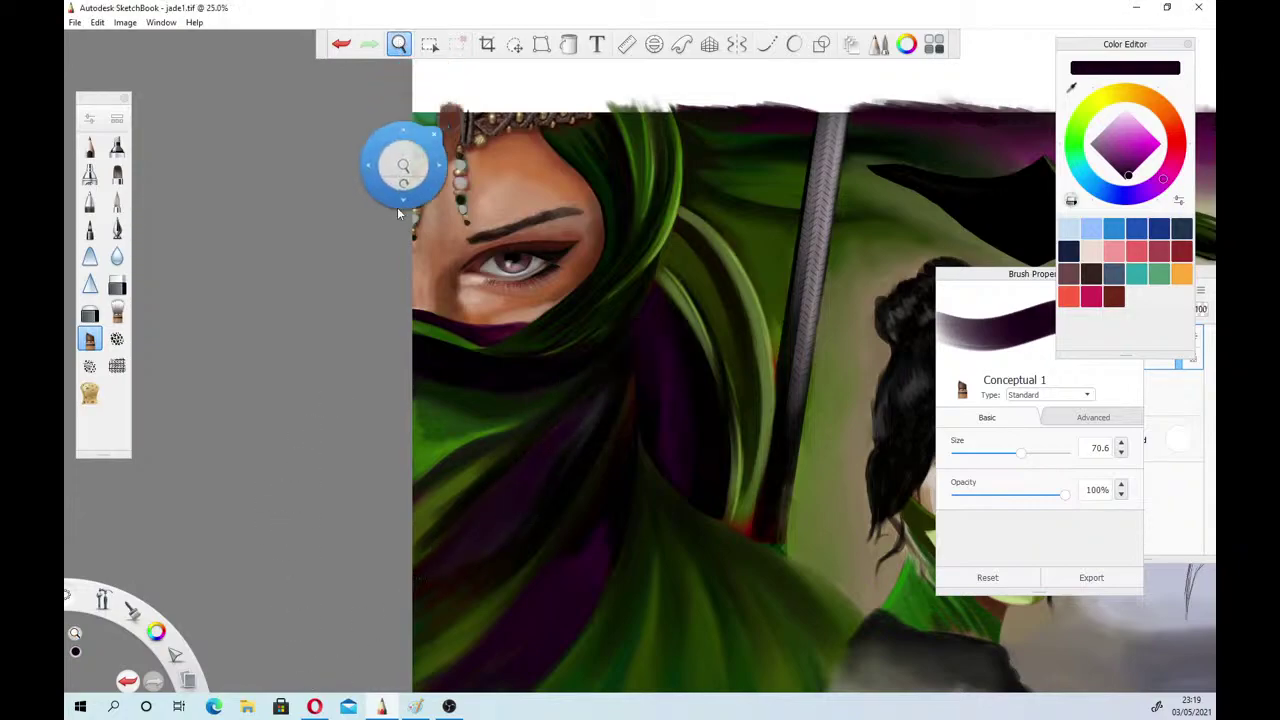
pyautogui.moveTo(363, 402); pyautogui.dragTo(197, 379)
pyautogui.moveTo(414, 449); pyautogui.dragTo(397, 510)
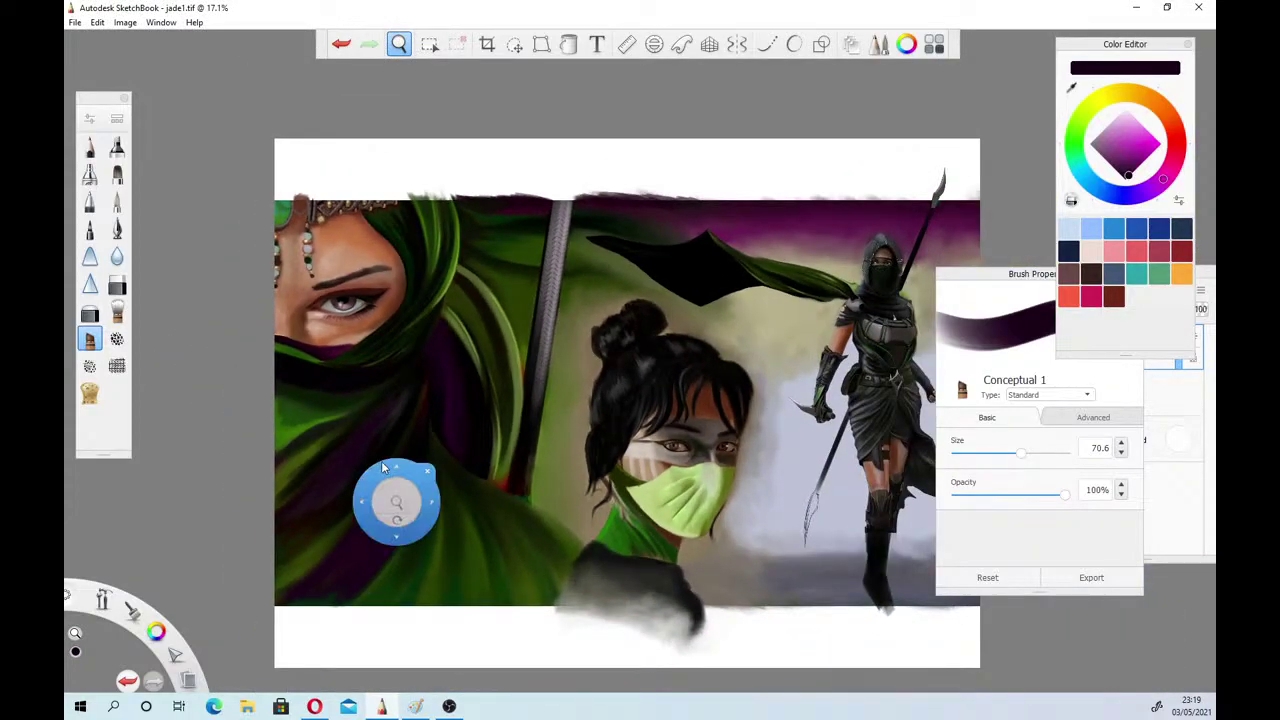
pyautogui.click(429, 477)
pyautogui.click(74, 23)
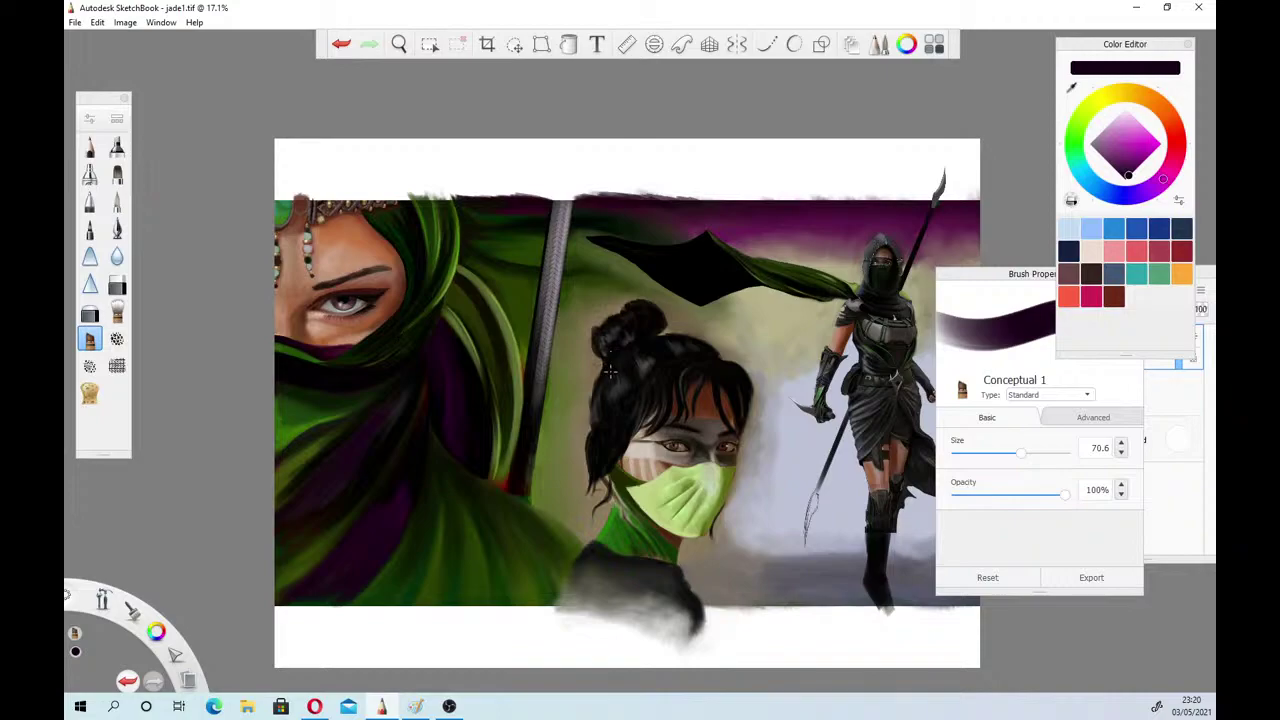
# Trim the outline of the masked woman's top hair bun with sampled khaki background colour, using Conceptual 1 at size 32.4 and 100% opacity
pyautogui.click(398, 44)
pyautogui.moveTo(564, 332); pyautogui.dragTo(356, 446)
pyautogui.click(385, 407)
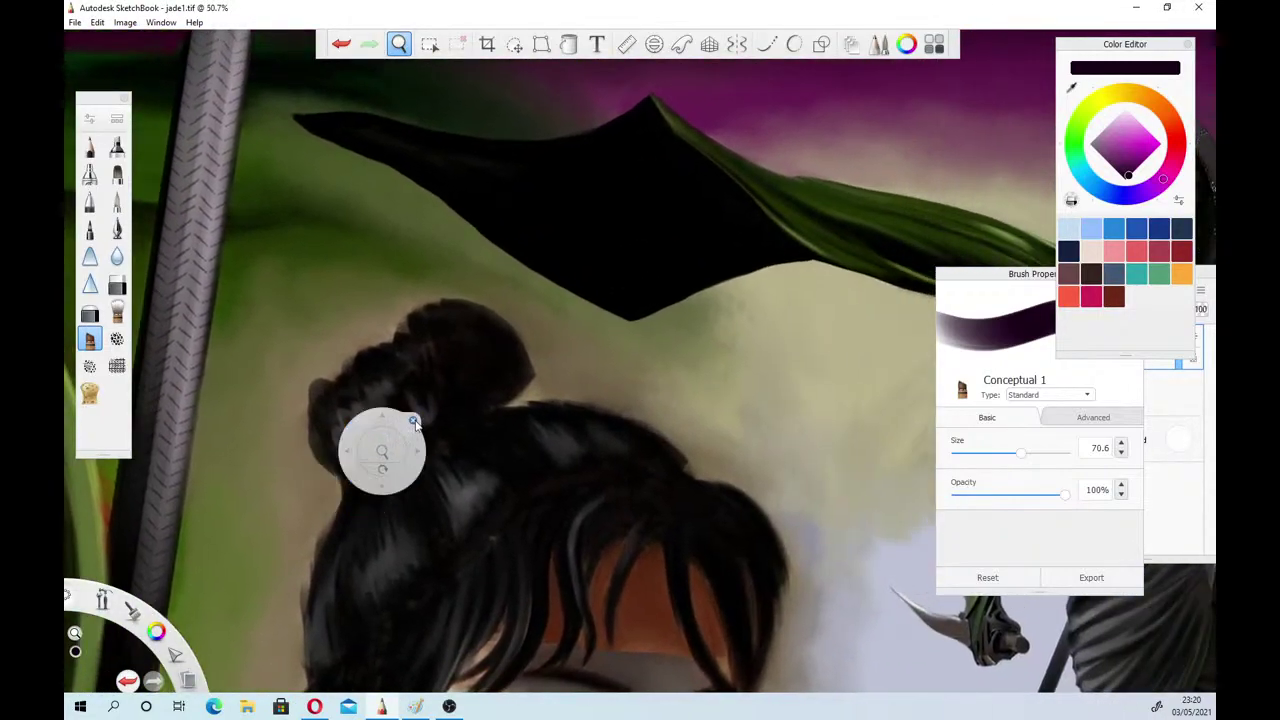
pyautogui.click(1071, 89)
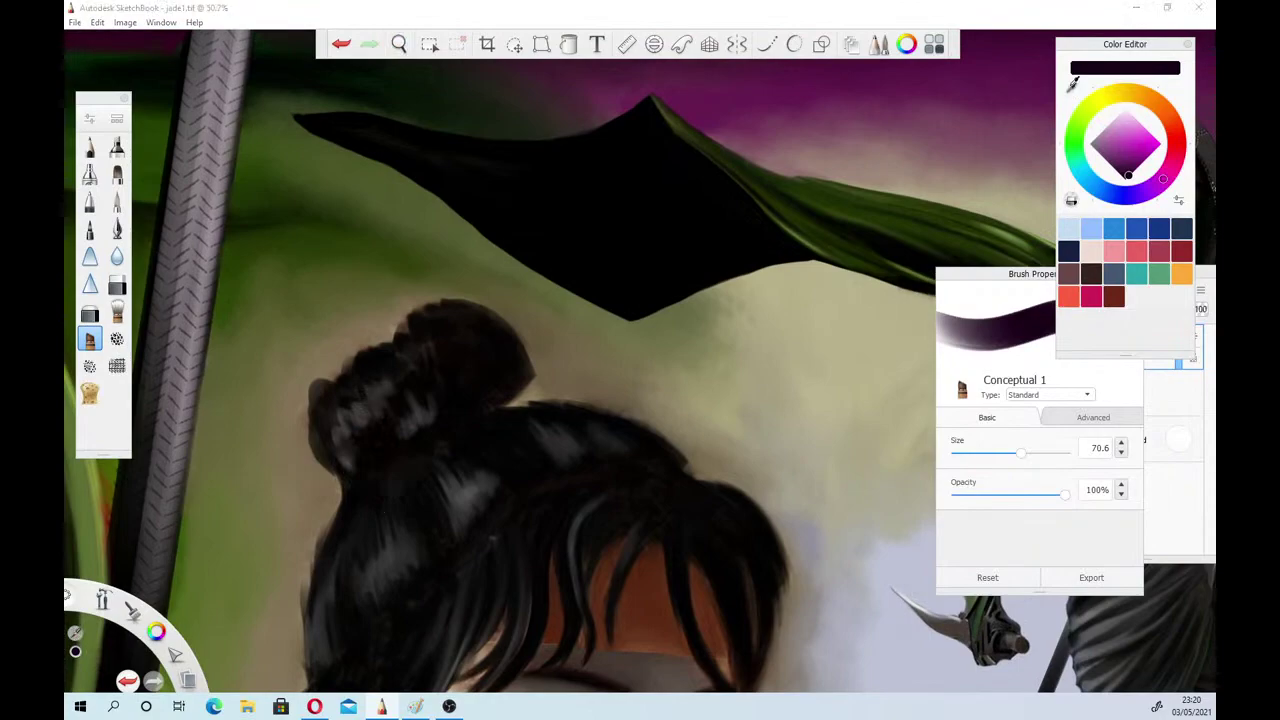
pyautogui.click(420, 290)
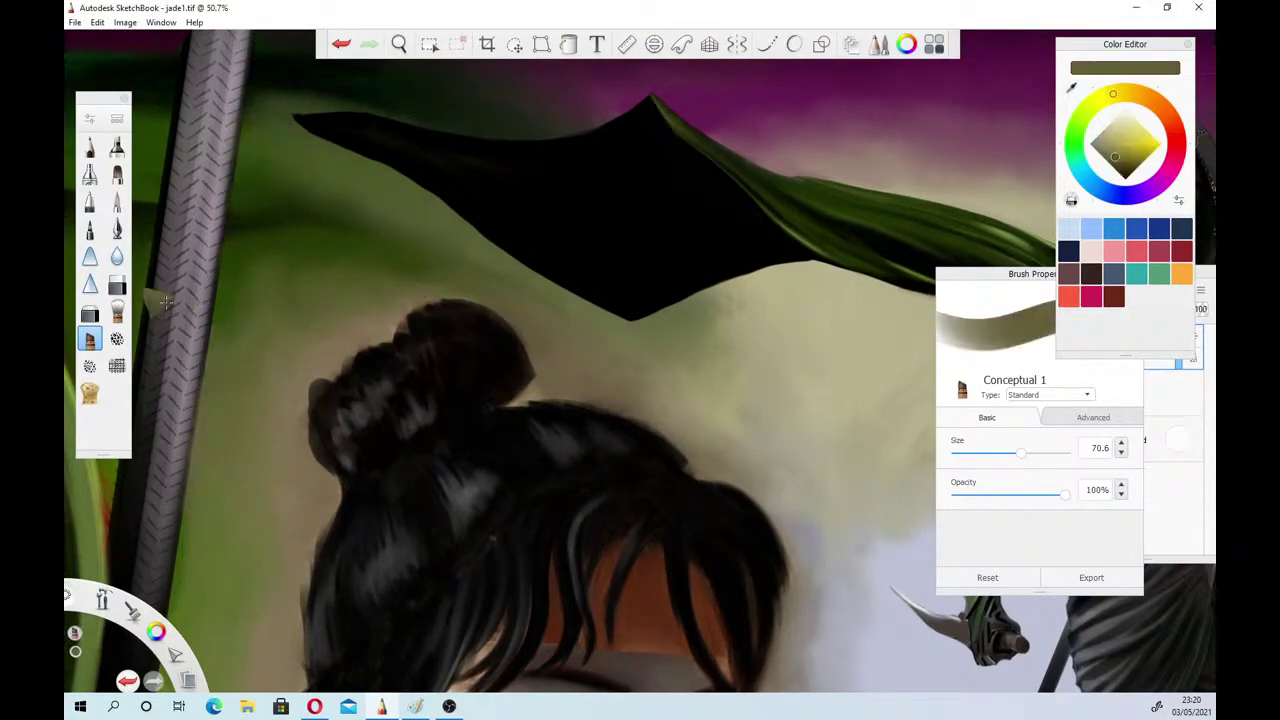
pyautogui.click(994, 455)
pyautogui.moveTo(995, 458); pyautogui.dragTo(989, 458)
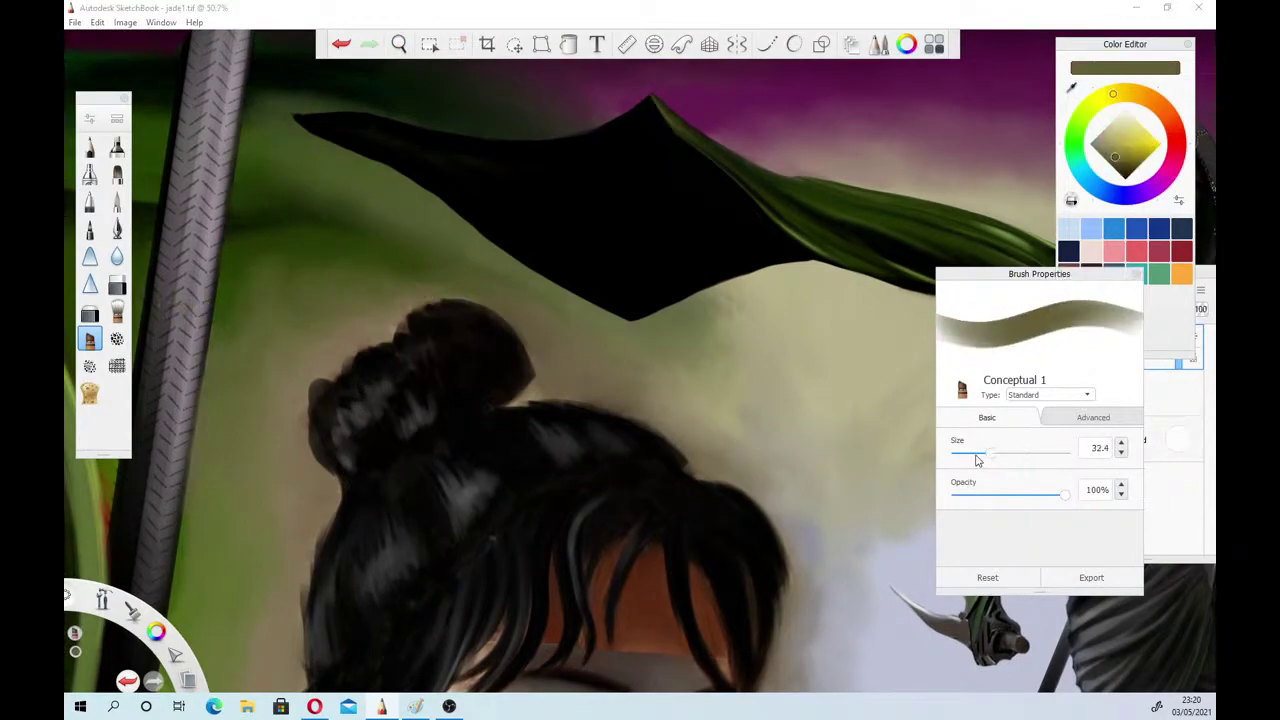
pyautogui.moveTo(445, 297)
pyautogui.mouseDown()
pyautogui.moveTo(494, 311)
pyautogui.moveTo(446, 292)
pyautogui.mouseUp()
pyautogui.moveTo(532, 362); pyautogui.dragTo(531, 387)
pyautogui.moveTo(519, 329); pyautogui.dragTo(534, 380)
pyautogui.moveTo(464, 299); pyautogui.dragTo(529, 370)
pyautogui.moveTo(494, 316); pyautogui.dragTo(438, 300)
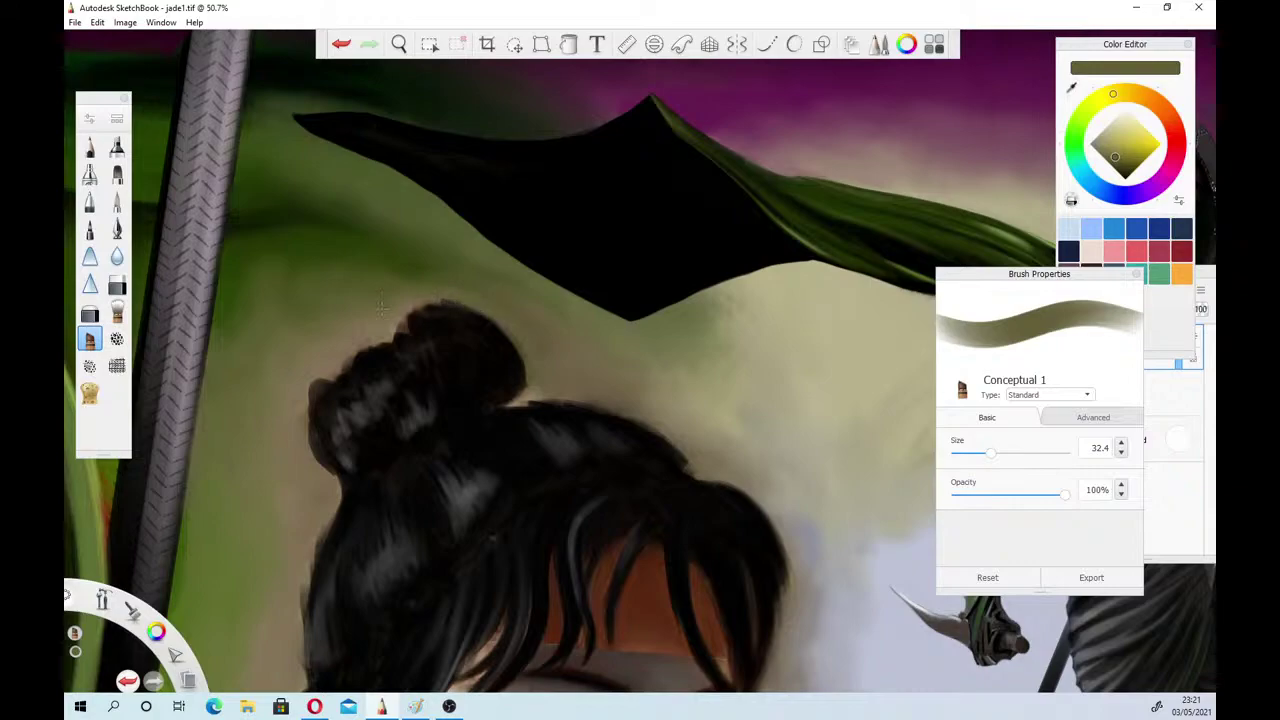
# Clean up the smaller bun's outer edge and round off the top bun's contour with the same khaki colour
pyautogui.moveTo(309, 398)
pyautogui.mouseDown()
pyautogui.moveTo(306, 428)
pyautogui.moveTo(313, 377)
pyautogui.moveTo(301, 397)
pyautogui.moveTo(315, 378)
pyautogui.moveTo(310, 415)
pyautogui.moveTo(331, 374)
pyautogui.mouseUp()
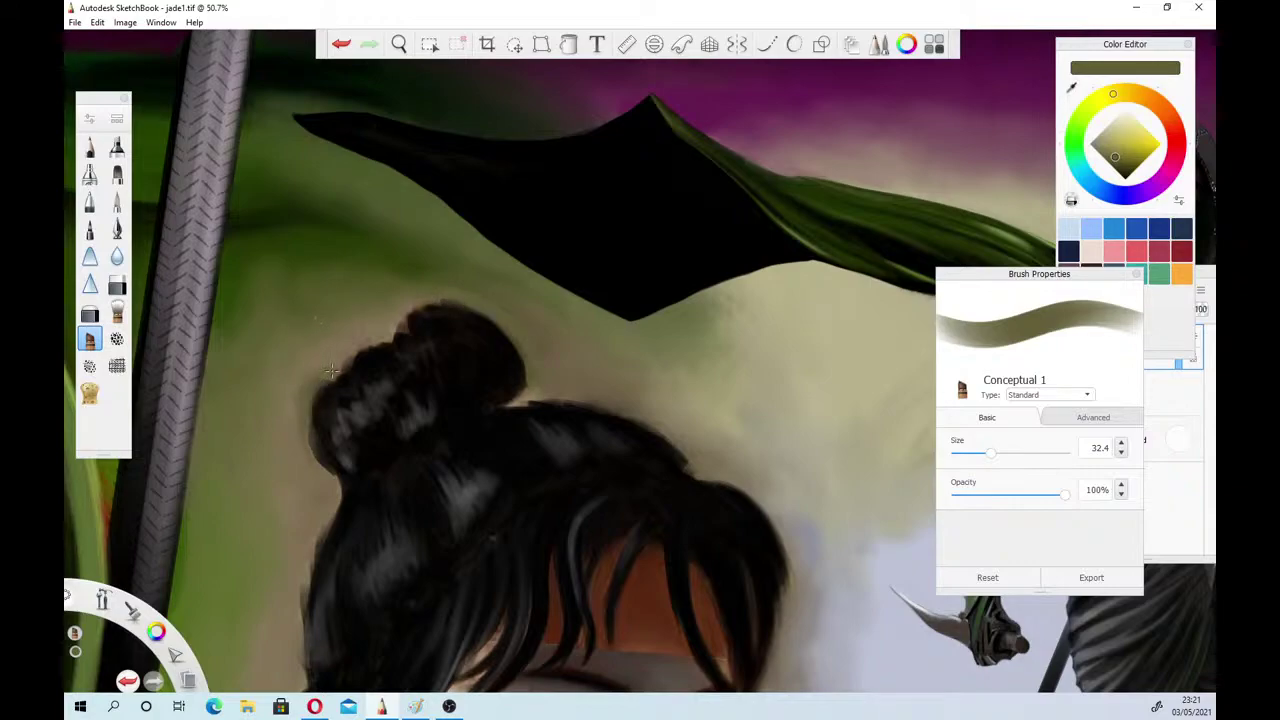
pyautogui.moveTo(304, 440); pyautogui.dragTo(321, 355)
pyautogui.moveTo(480, 306)
pyautogui.mouseDown()
pyautogui.moveTo(526, 380)
pyautogui.moveTo(519, 351)
pyautogui.mouseUp()
pyautogui.moveTo(424, 307); pyautogui.dragTo(455, 303)
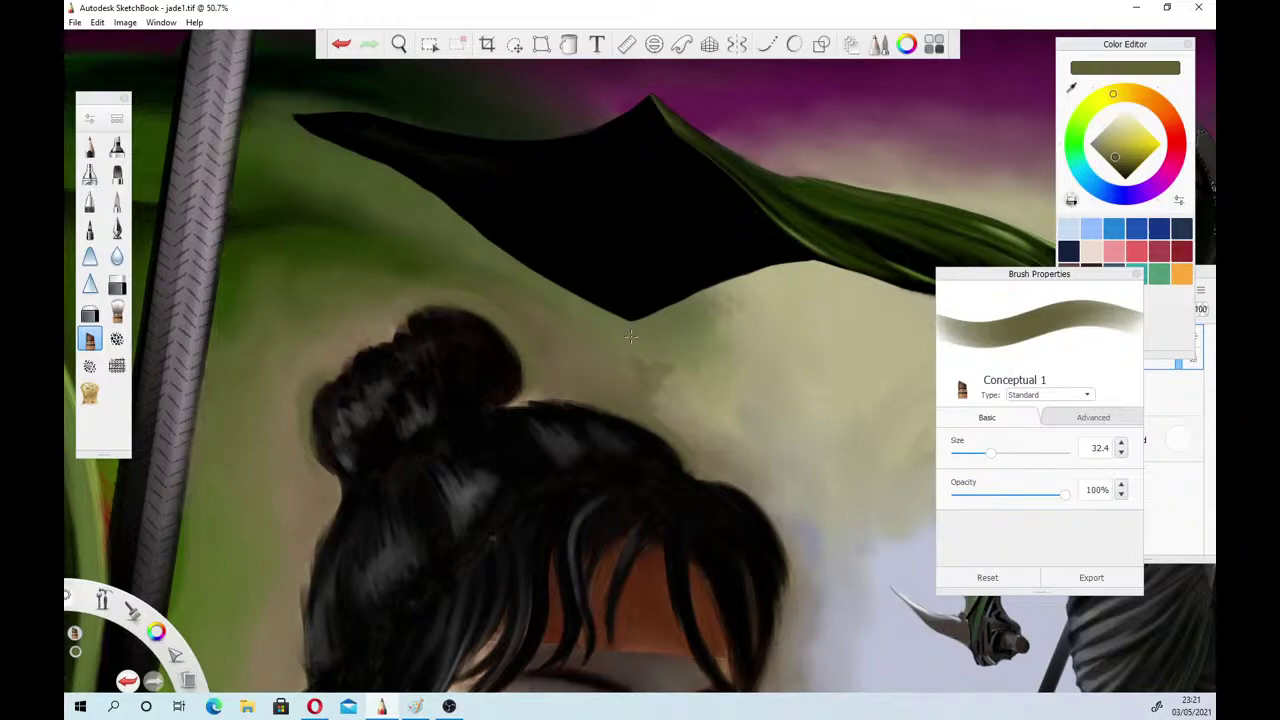
# Soften the outline of the masked woman's hair buns and crown into the background with the Wash smudge brush at size 56.4
pyautogui.click(117, 313)
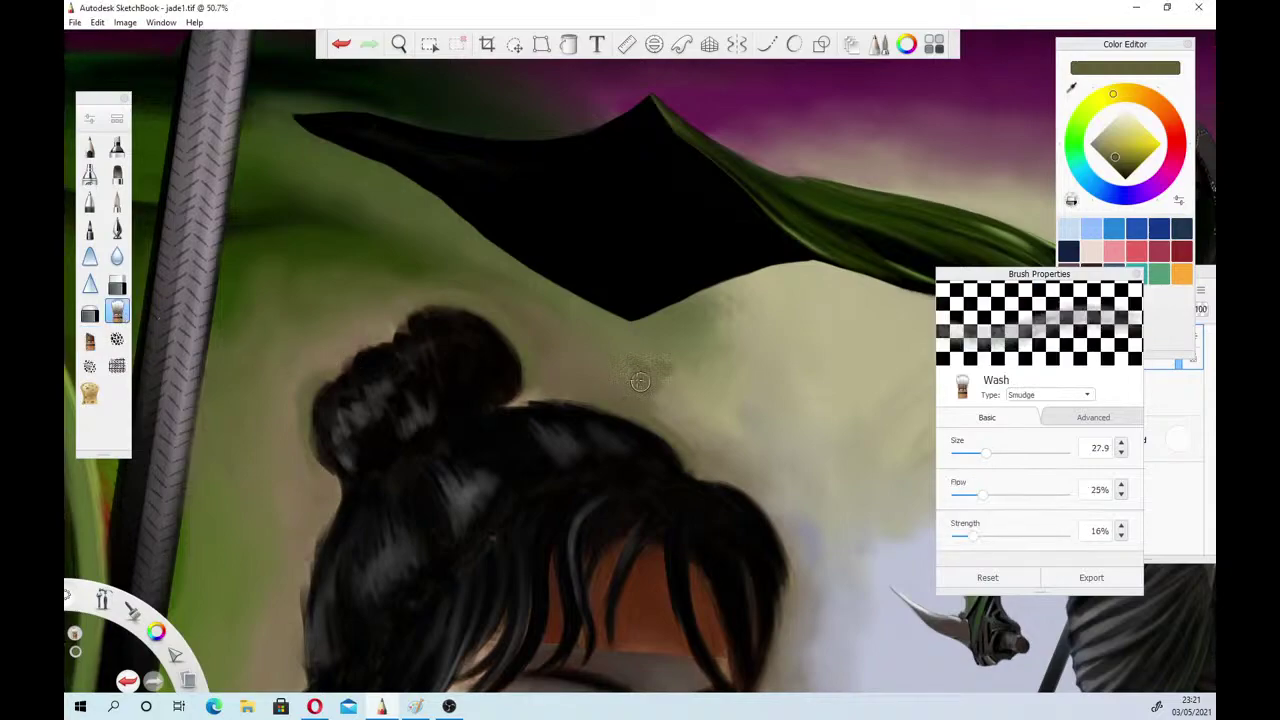
pyautogui.moveTo(1007, 458); pyautogui.dragTo(1015, 455)
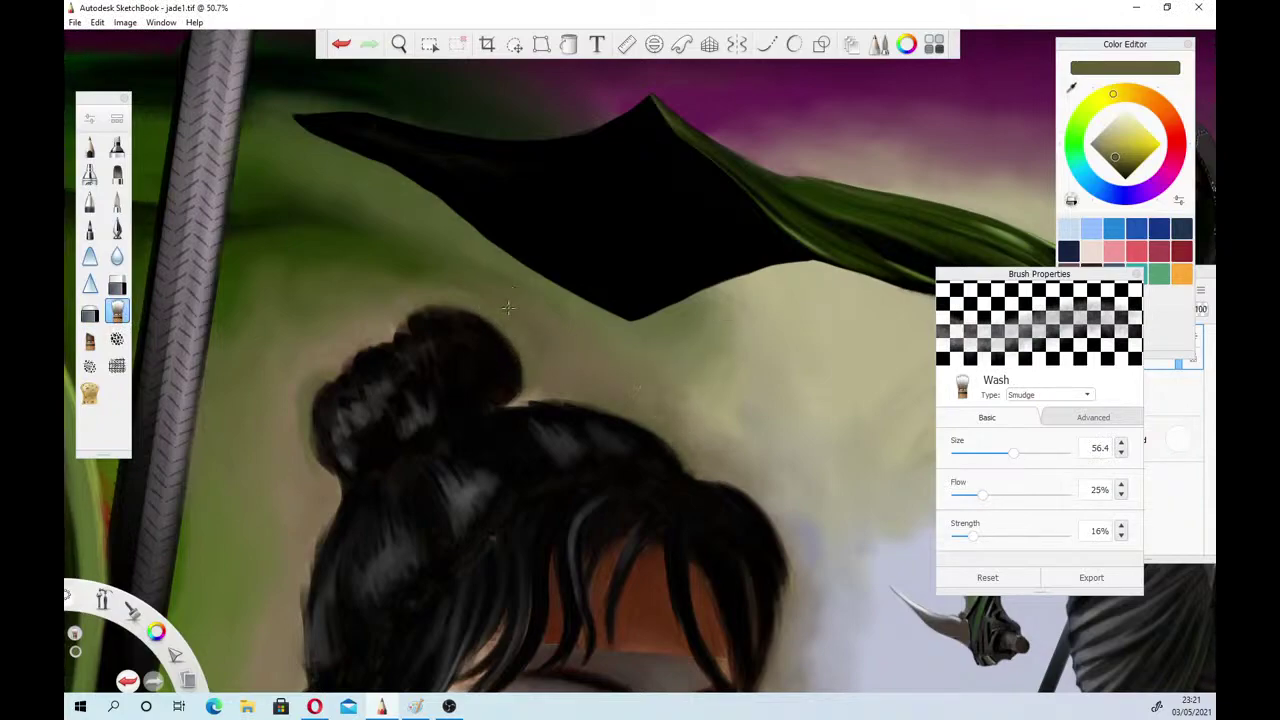
pyautogui.moveTo(294, 412)
pyautogui.mouseDown()
pyautogui.moveTo(287, 384)
pyautogui.moveTo(290, 404)
pyautogui.mouseUp()
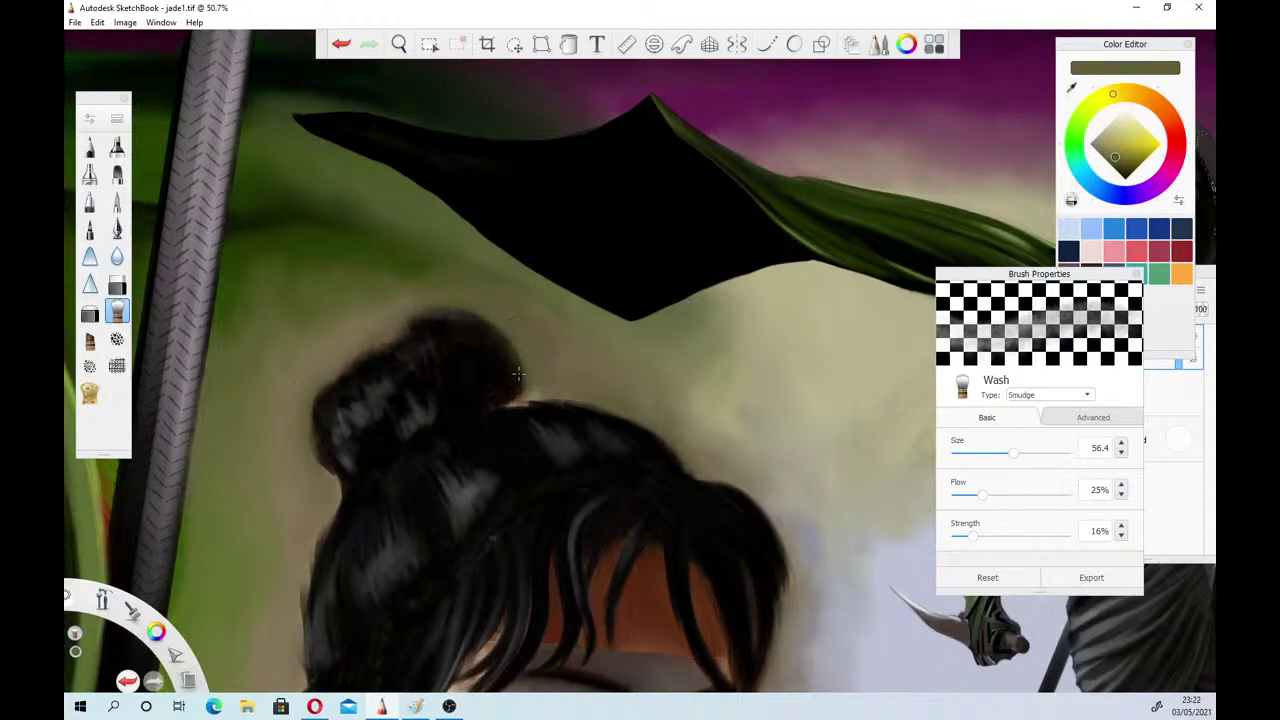
pyautogui.moveTo(308, 433); pyautogui.dragTo(313, 402)
pyautogui.moveTo(324, 507); pyautogui.dragTo(312, 558)
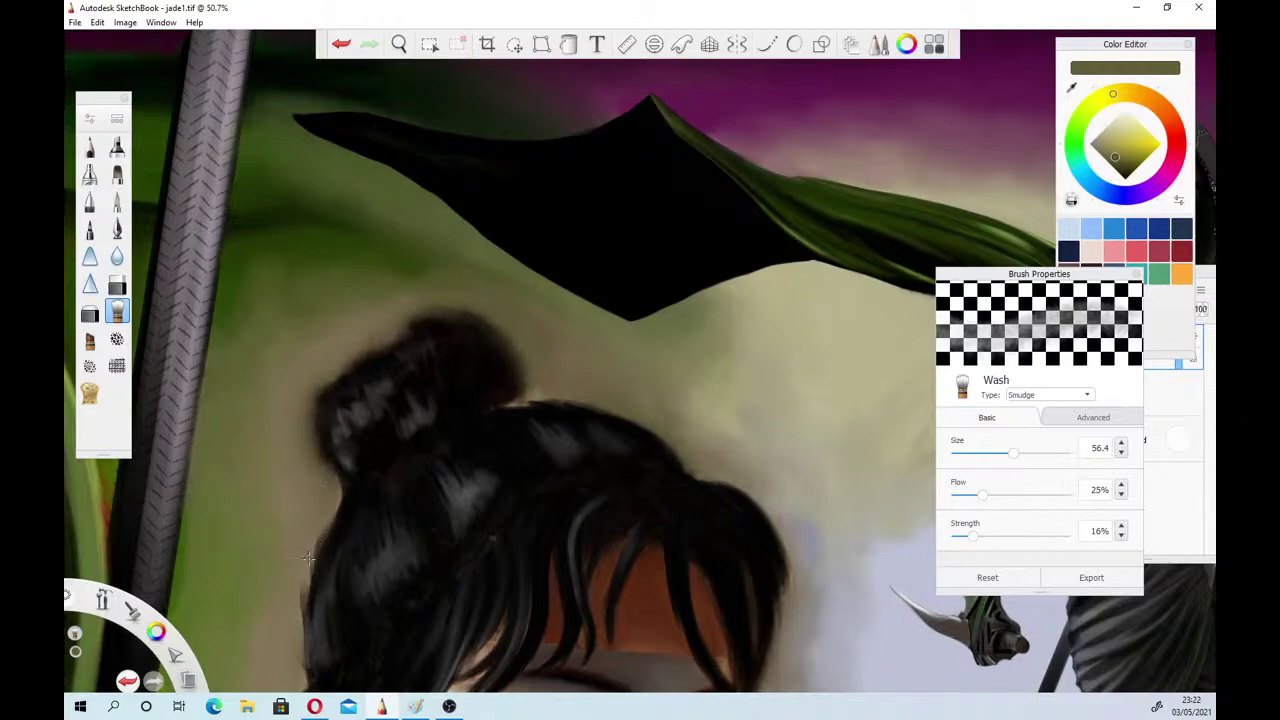
pyautogui.moveTo(545, 389)
pyautogui.mouseDown()
pyautogui.moveTo(643, 420)
pyautogui.moveTo(682, 468)
pyautogui.mouseUp()
pyautogui.moveTo(536, 393); pyautogui.dragTo(518, 400)
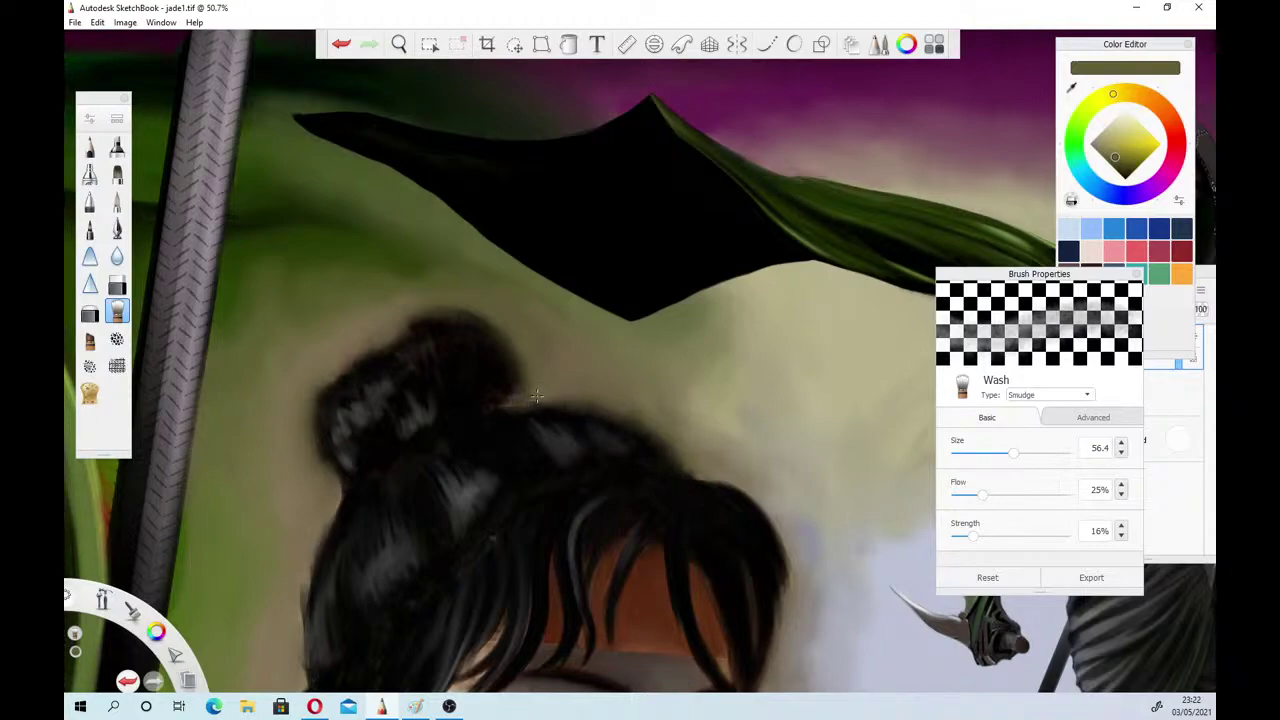
# Smudge the dark shadow between the veil's curved green folds beside the staff with Wash at size 71.9, 25% flow and 16% strength
pyautogui.click(398, 44)
pyautogui.click(424, 451)
pyautogui.moveTo(421, 443); pyautogui.dragTo(365, 413)
pyautogui.moveTo(462, 460); pyautogui.dragTo(714, 505)
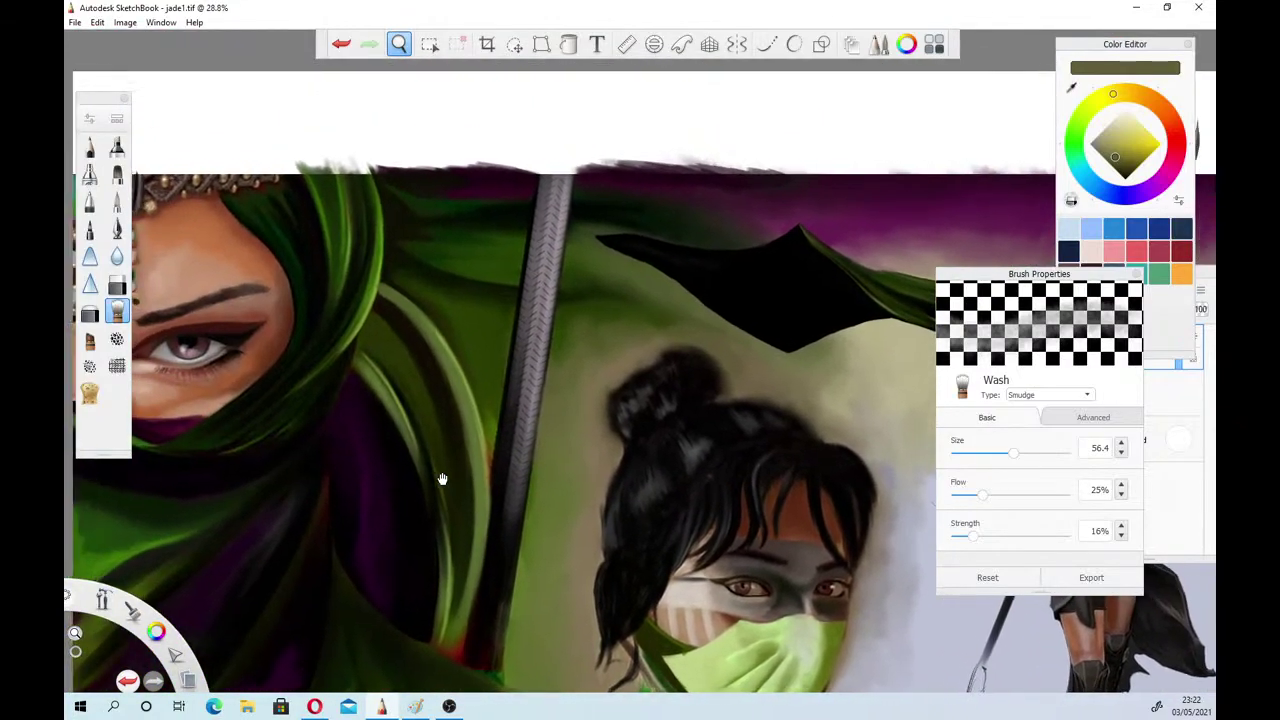
pyautogui.moveTo(442, 479); pyautogui.dragTo(452, 490)
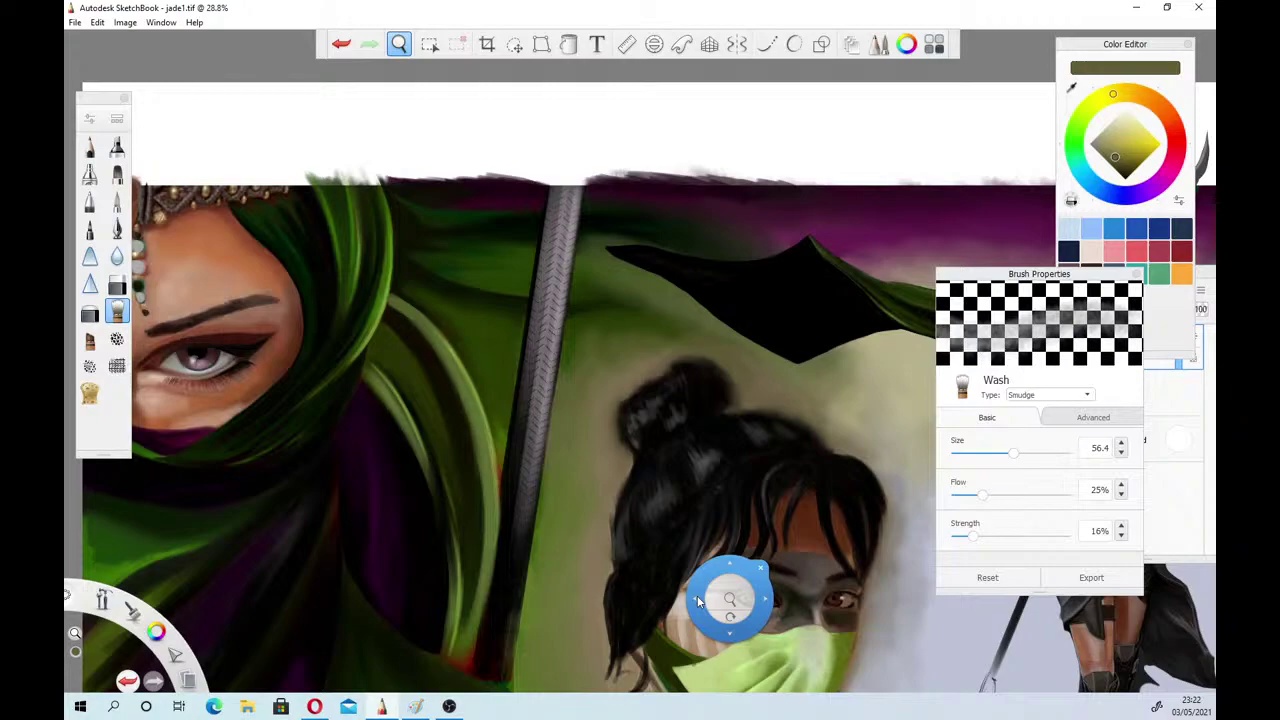
pyautogui.moveTo(384, 350); pyautogui.dragTo(531, 281)
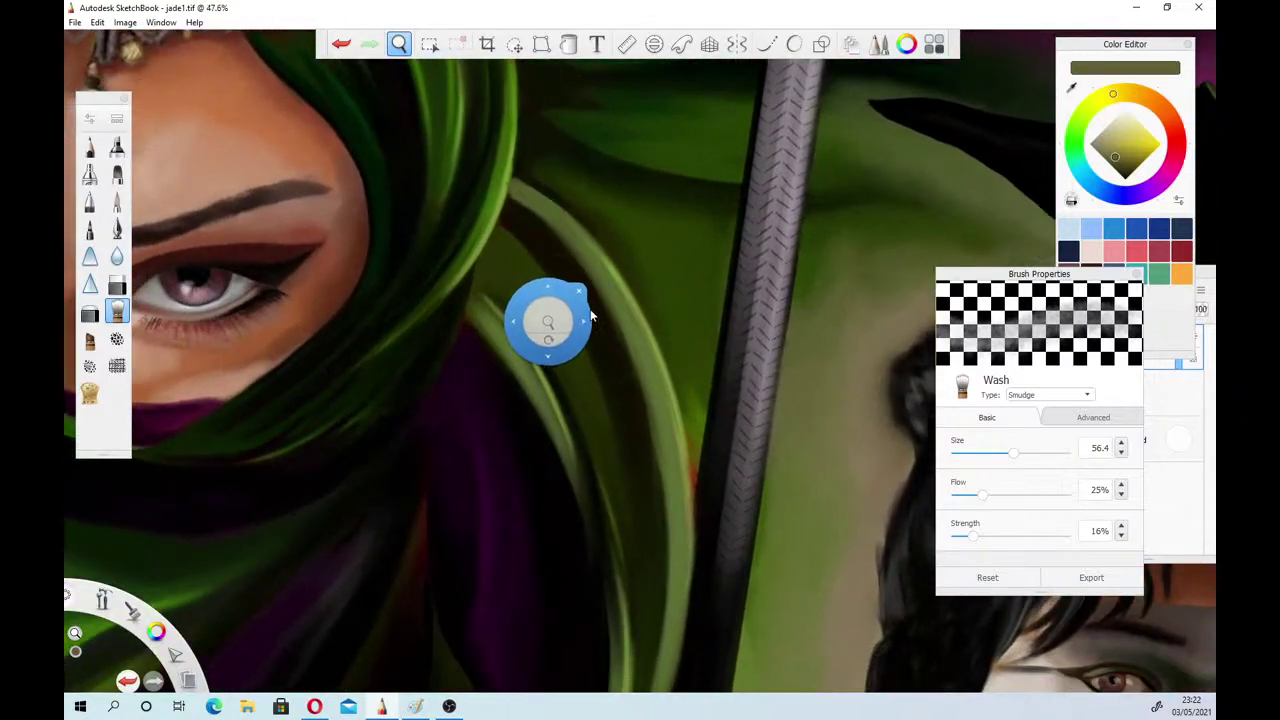
pyautogui.moveTo(1014, 452); pyautogui.dragTo(1021, 452)
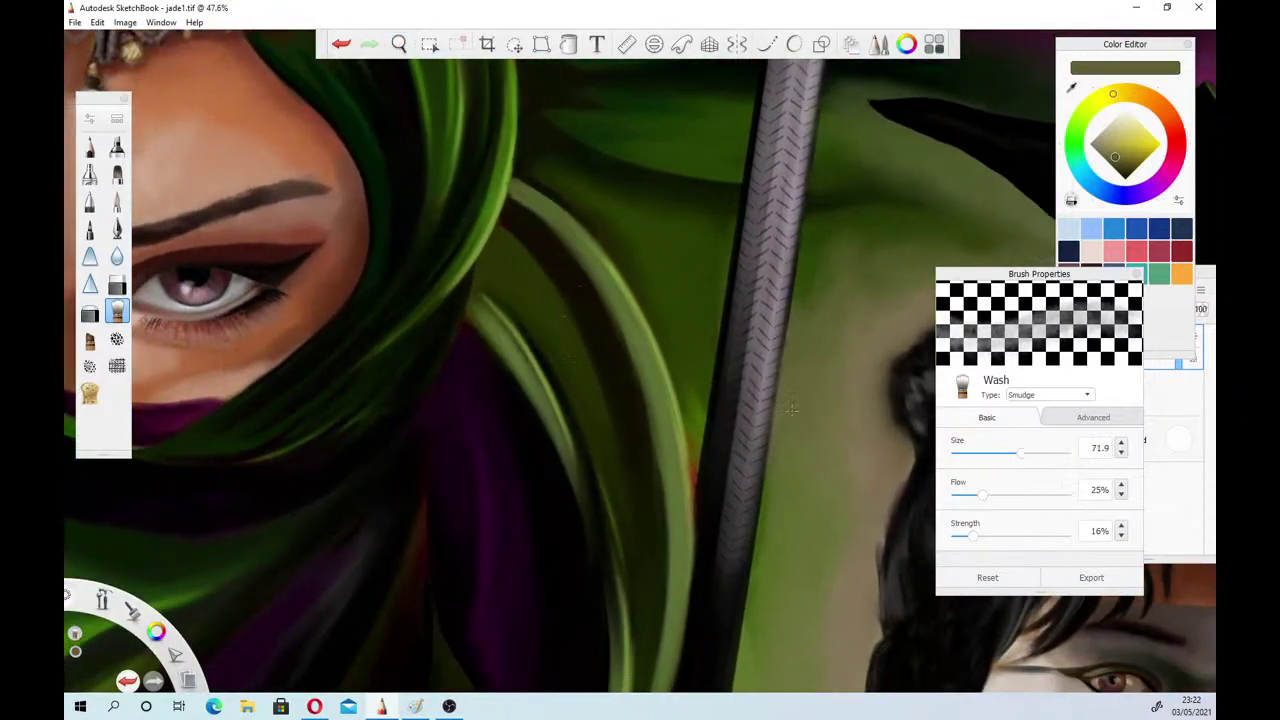
pyautogui.moveTo(527, 215)
pyautogui.mouseDown()
pyautogui.moveTo(605, 302)
pyautogui.moveTo(503, 201)
pyautogui.moveTo(623, 328)
pyautogui.mouseUp()
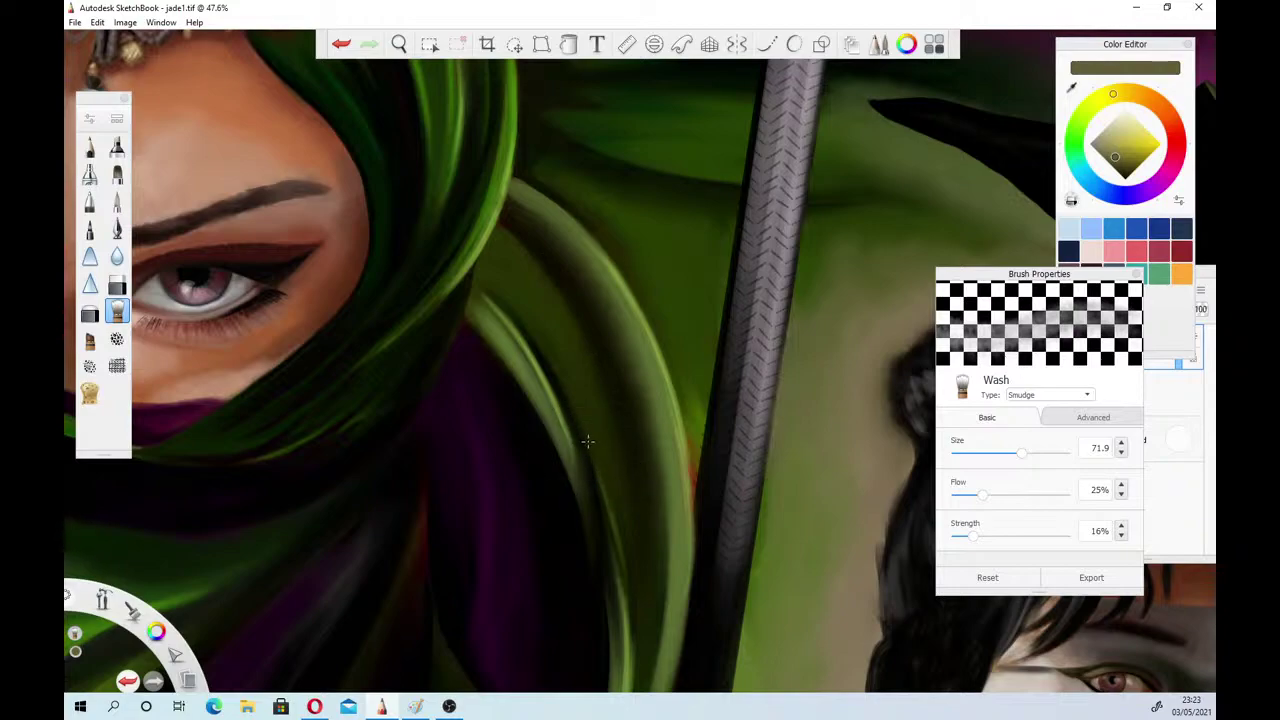
# Blend the thin inner green fold and its lower end into the surrounding shadow with Wash at size 33.7
pyautogui.click(991, 453)
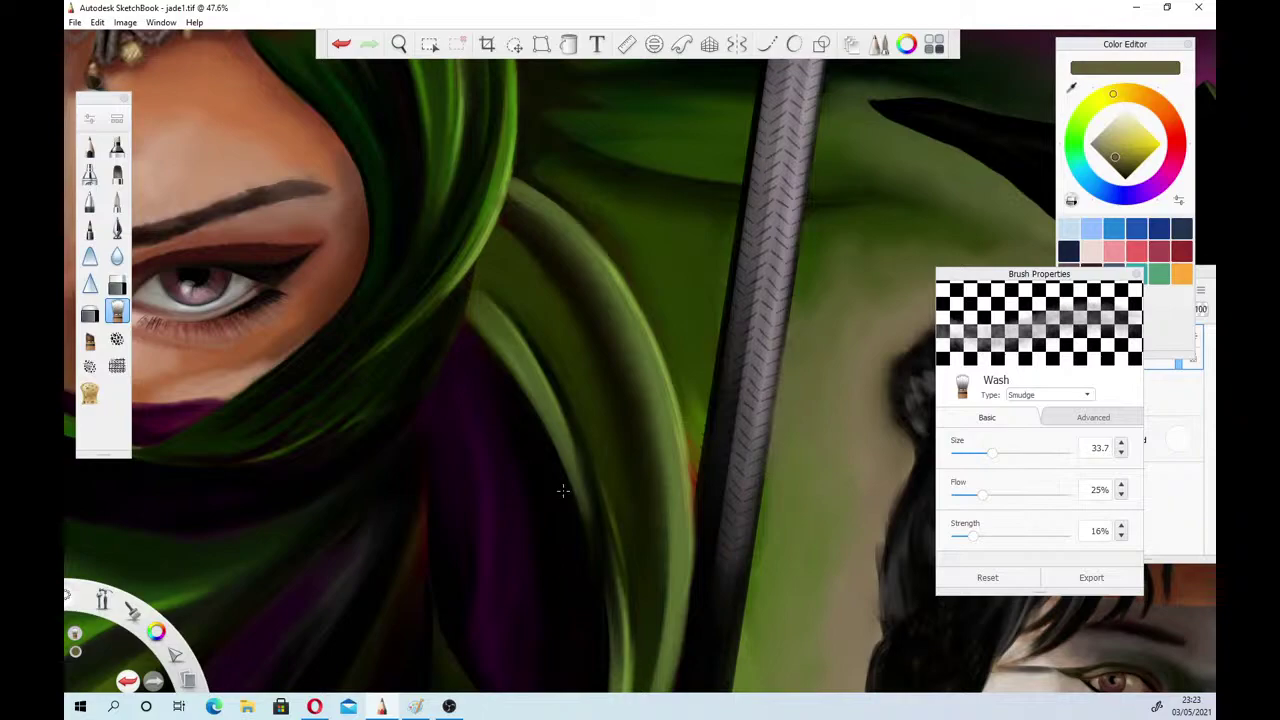
pyautogui.moveTo(581, 532)
pyautogui.mouseDown()
pyautogui.moveTo(617, 588)
pyautogui.moveTo(611, 664)
pyautogui.moveTo(616, 622)
pyautogui.moveTo(625, 634)
pyautogui.mouseUp()
pyautogui.moveTo(613, 555); pyautogui.dragTo(627, 640)
pyautogui.moveTo(634, 586); pyautogui.dragTo(637, 667)
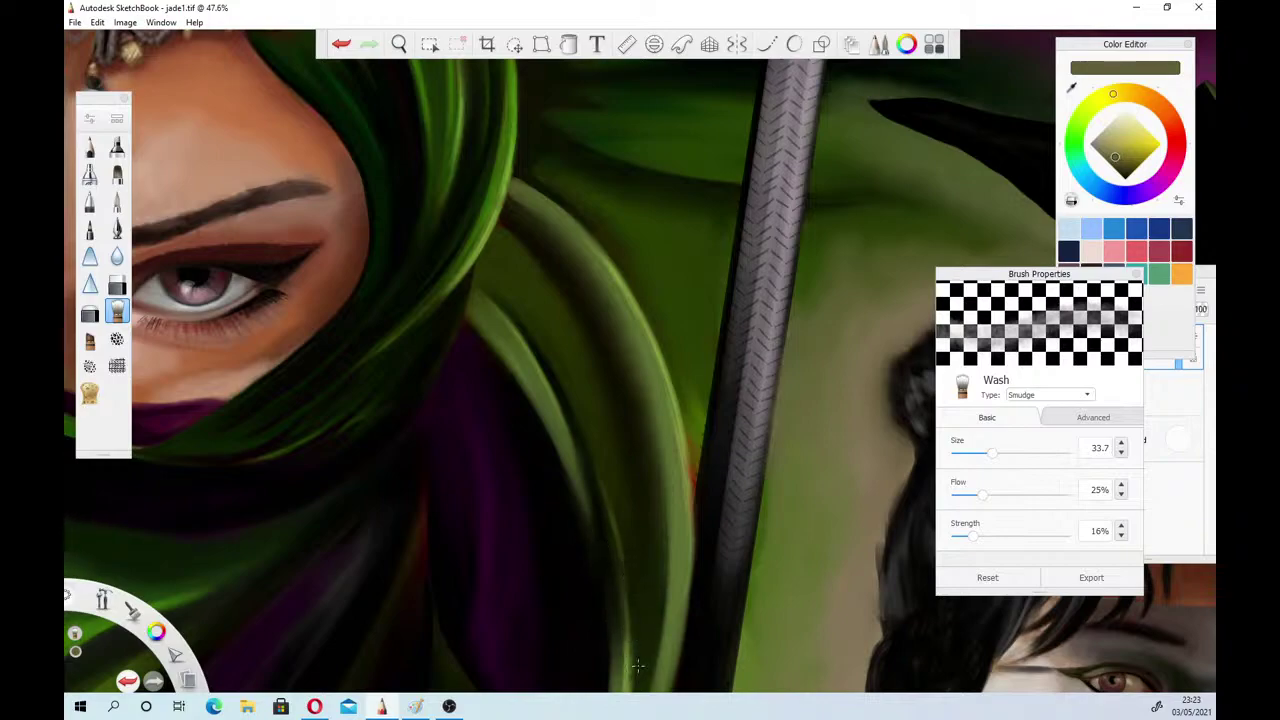
pyautogui.moveTo(631, 560); pyautogui.dragTo(628, 550)
# Smudge the purple and green background together near the canvas's upper edge, between the veil and the staff, with Wash at size 33.7
pyautogui.click(399, 44)
pyautogui.moveTo(453, 295); pyautogui.dragTo(440, 318)
pyautogui.moveTo(486, 423); pyautogui.dragTo(313, 452)
pyautogui.moveTo(570, 503); pyautogui.dragTo(420, 354)
pyautogui.moveTo(785, 550); pyautogui.dragTo(991, 534)
pyautogui.moveTo(515, 387); pyautogui.dragTo(866, 640)
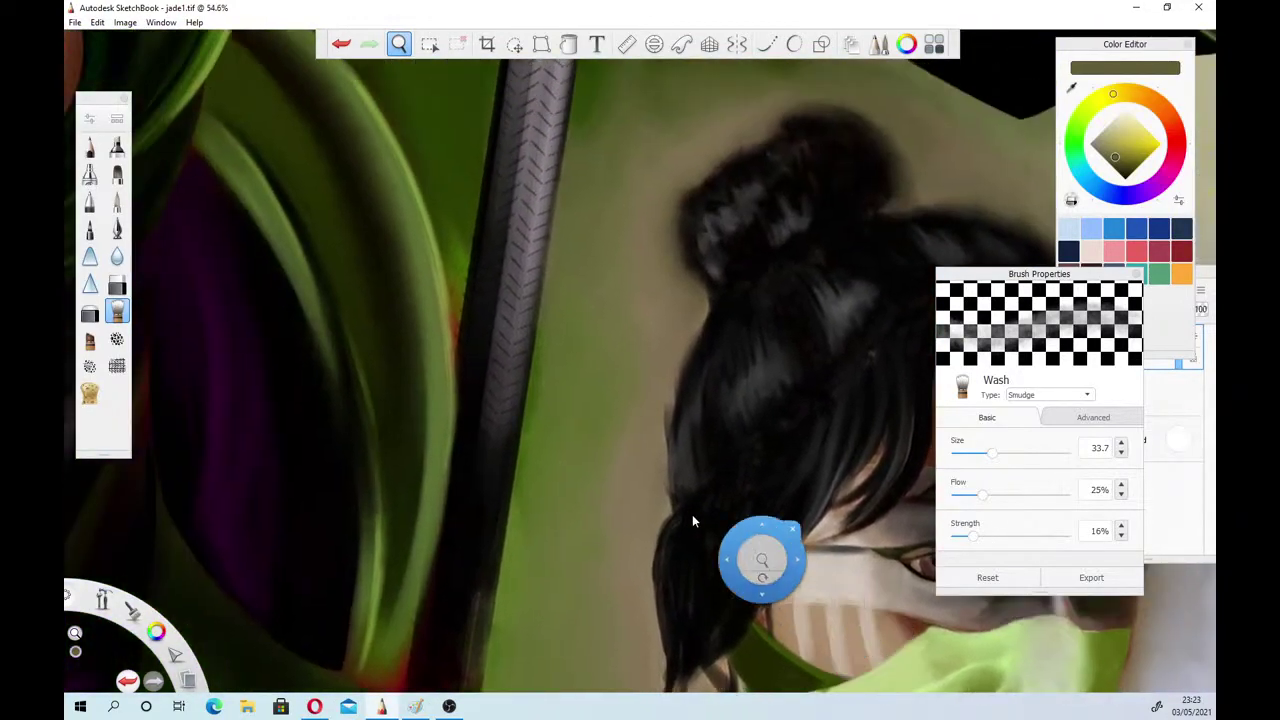
pyautogui.moveTo(396, 411); pyautogui.dragTo(676, 478)
pyautogui.moveTo(593, 474); pyautogui.dragTo(243, 295)
pyautogui.moveTo(458, 406)
pyautogui.mouseDown()
pyautogui.moveTo(423, 331)
pyautogui.moveTo(437, 334)
pyautogui.moveTo(486, 466)
pyautogui.moveTo(470, 440)
pyautogui.moveTo(500, 449)
pyautogui.moveTo(480, 403)
pyautogui.mouseUp()
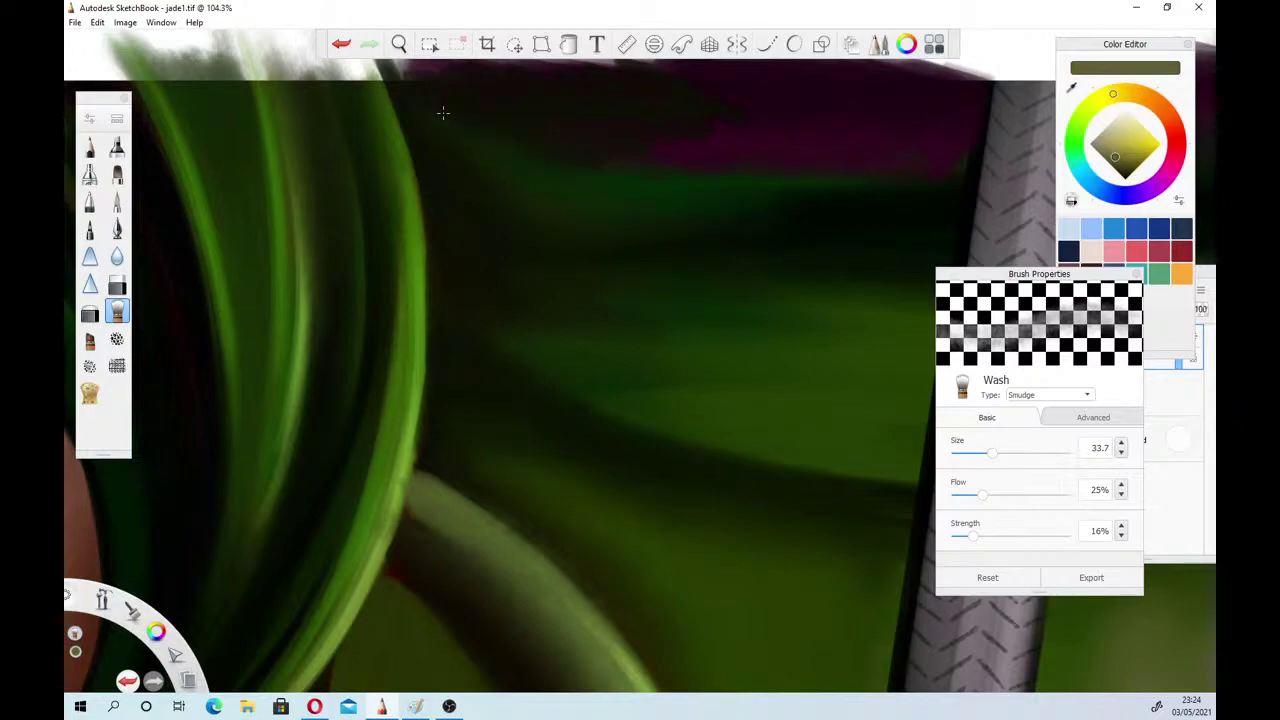
pyautogui.click(399, 44)
pyautogui.moveTo(440, 95); pyautogui.dragTo(406, 196)
pyautogui.click(411, 250)
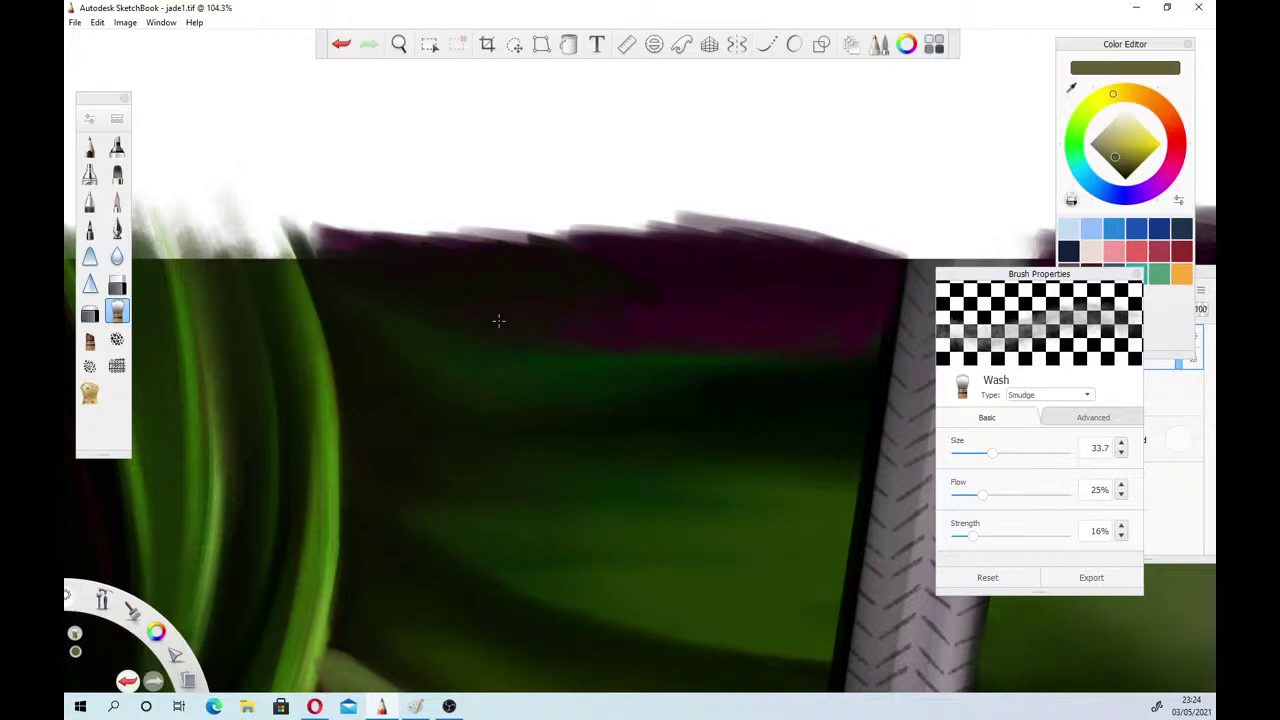
pyautogui.moveTo(566, 236)
pyautogui.mouseDown()
pyautogui.moveTo(484, 248)
pyautogui.moveTo(414, 236)
pyautogui.mouseUp()
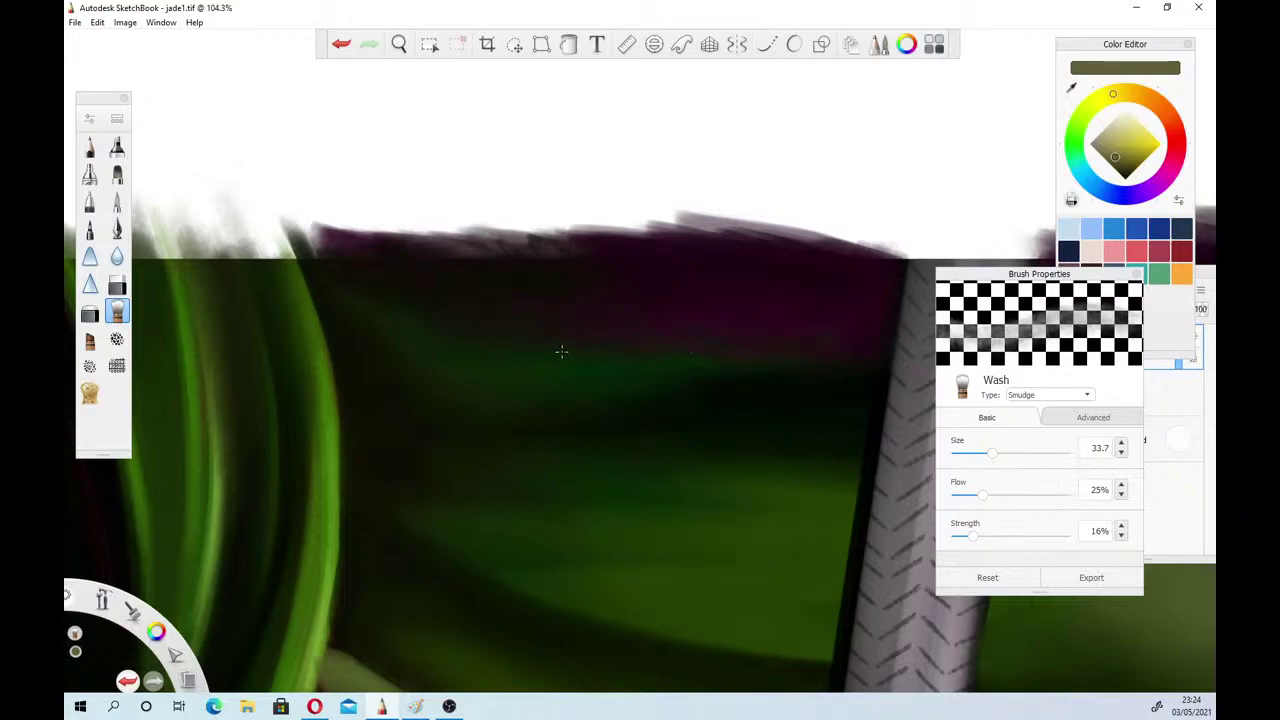
# Sample dark green from the flowing cape and add a new layer above Layer4
pyautogui.click(398, 44)
pyautogui.moveTo(503, 386); pyautogui.dragTo(314, 314)
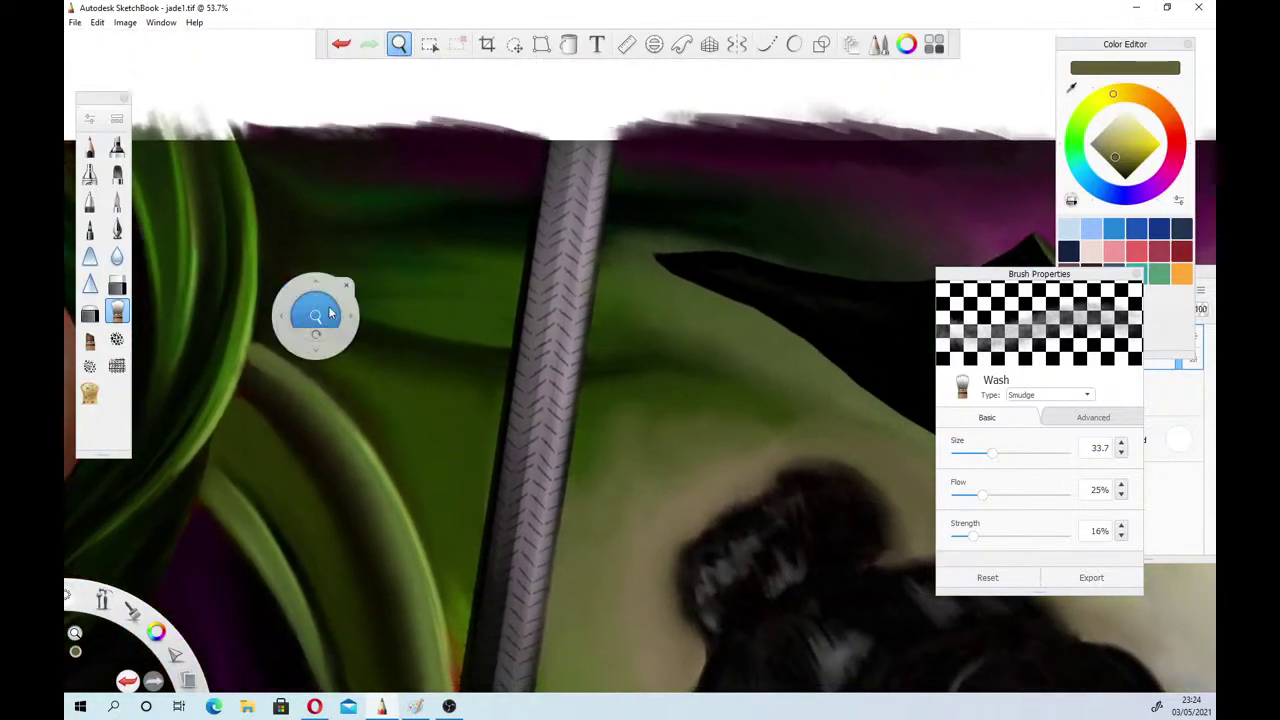
pyautogui.scroll(-3, 590, 509)
pyautogui.moveTo(500, 540); pyautogui.dragTo(262, 517)
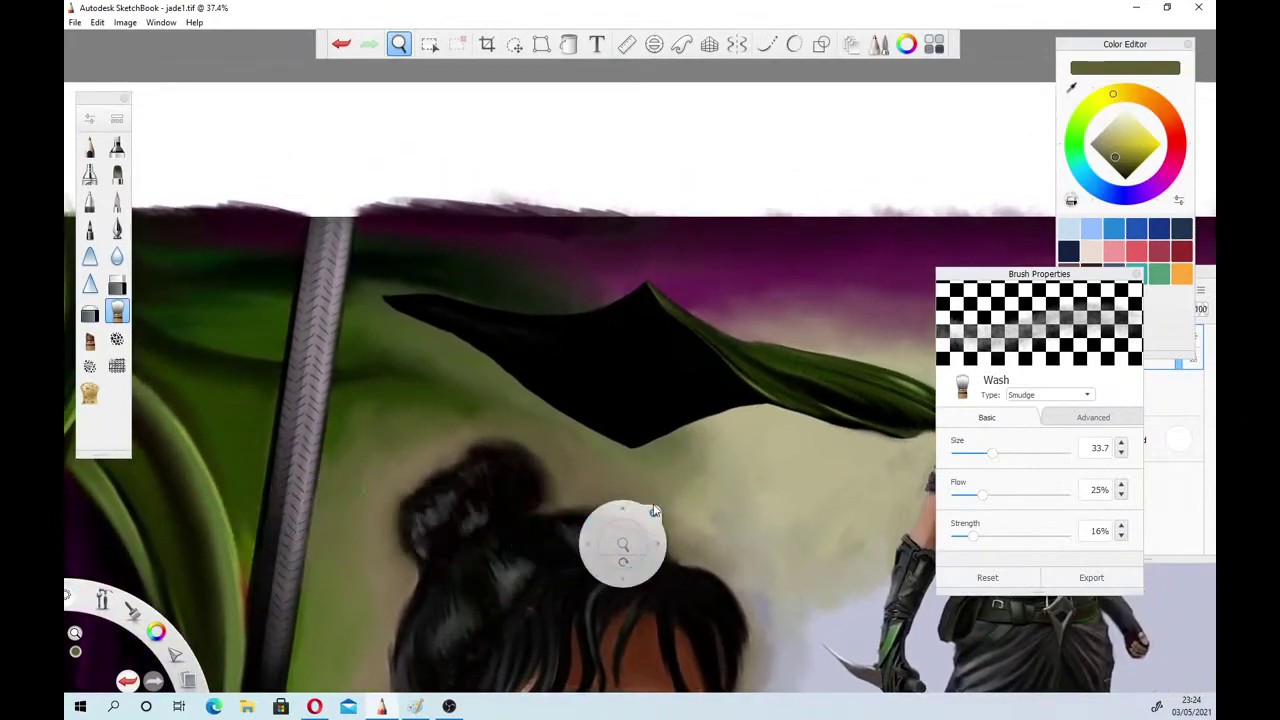
pyautogui.moveTo(558, 406); pyautogui.dragTo(540, 493)
pyautogui.moveTo(626, 466); pyautogui.dragTo(625, 476)
pyautogui.moveTo(554, 513); pyautogui.dragTo(536, 560)
pyautogui.moveTo(410, 709)
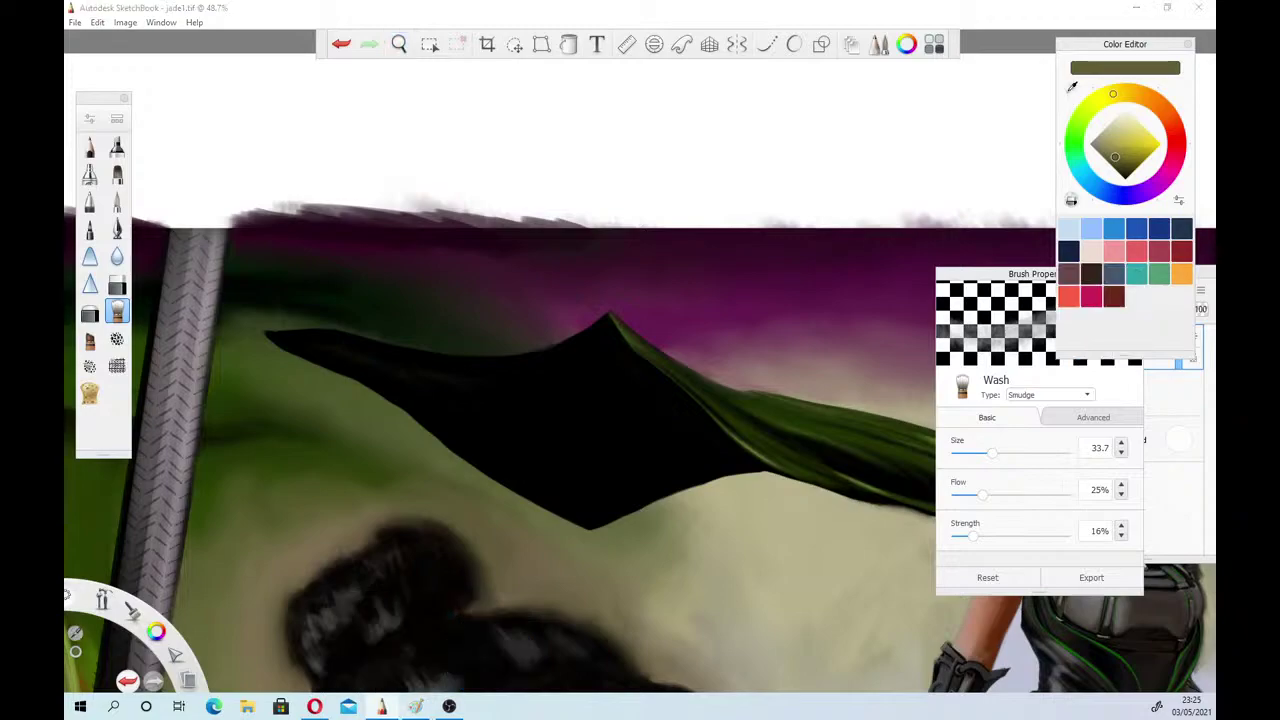
pyautogui.click(759, 409)
pyautogui.click(1163, 482)
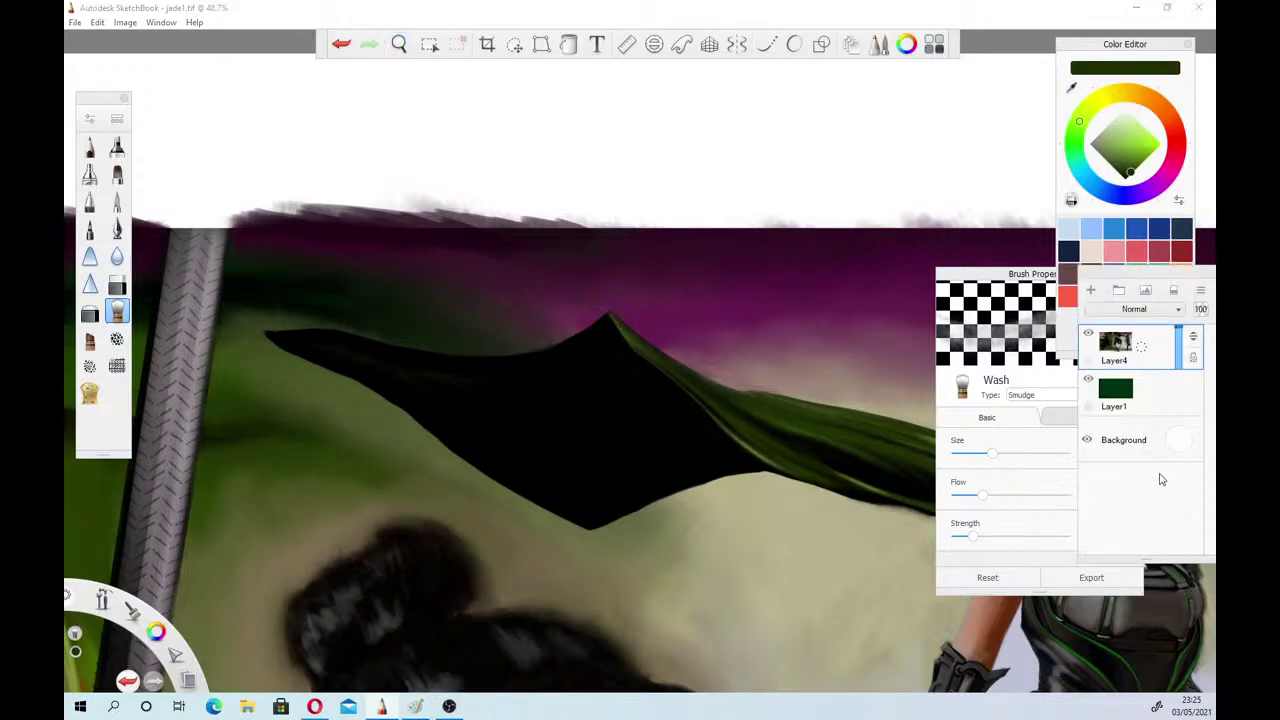
pyautogui.click(1090, 290)
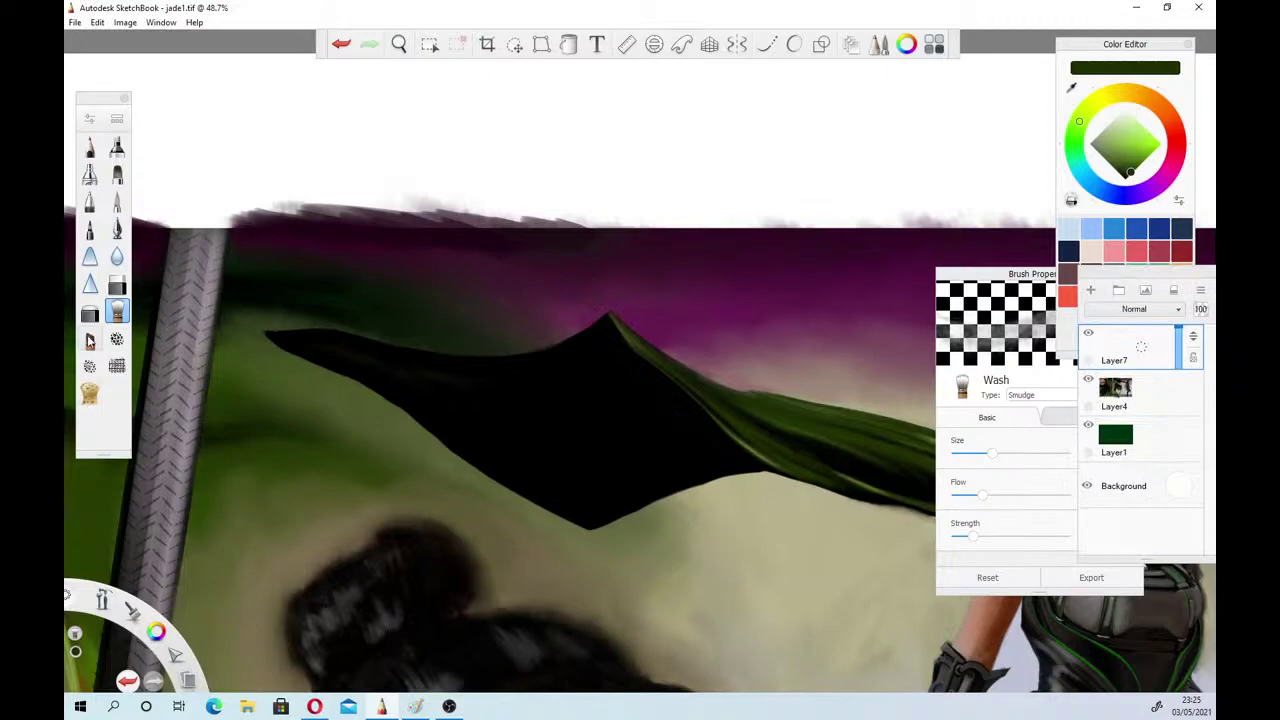
# Paint dark green folds on the black cape's pointed end with Conceptual 1 and blend them with the Wash smudge brush
pyautogui.click(89, 341)
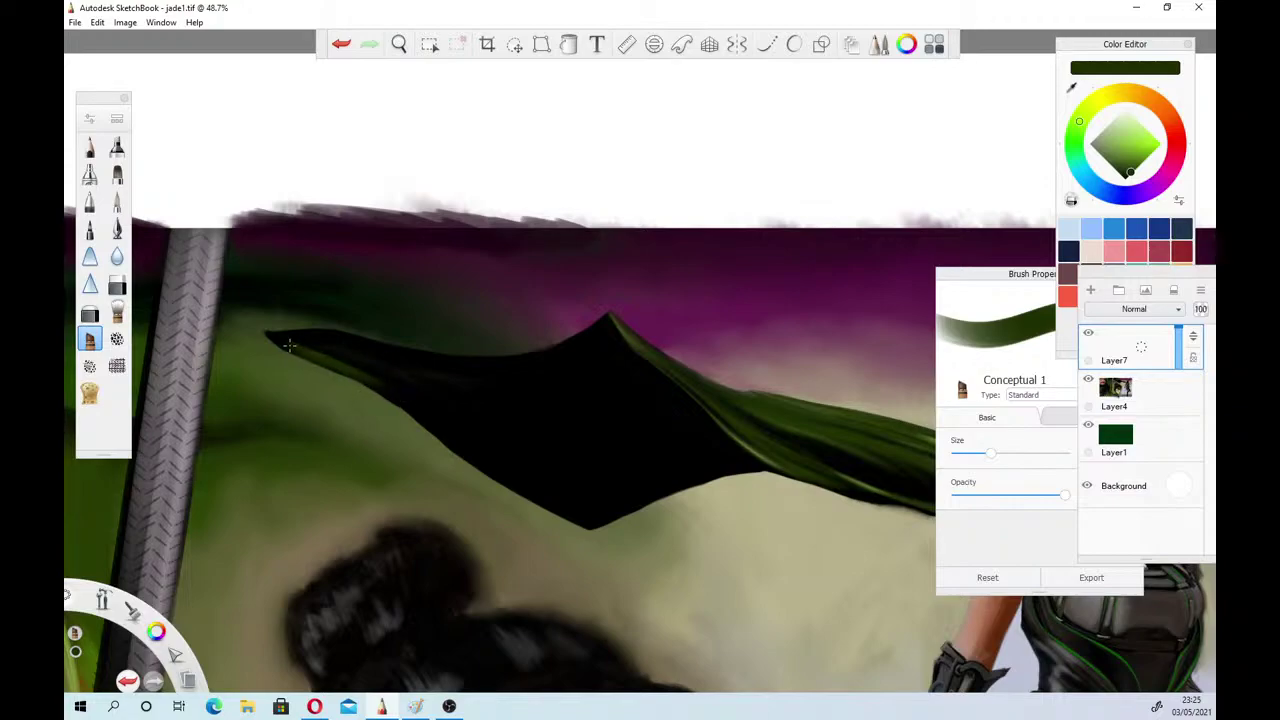
pyautogui.moveTo(298, 346); pyautogui.dragTo(382, 377)
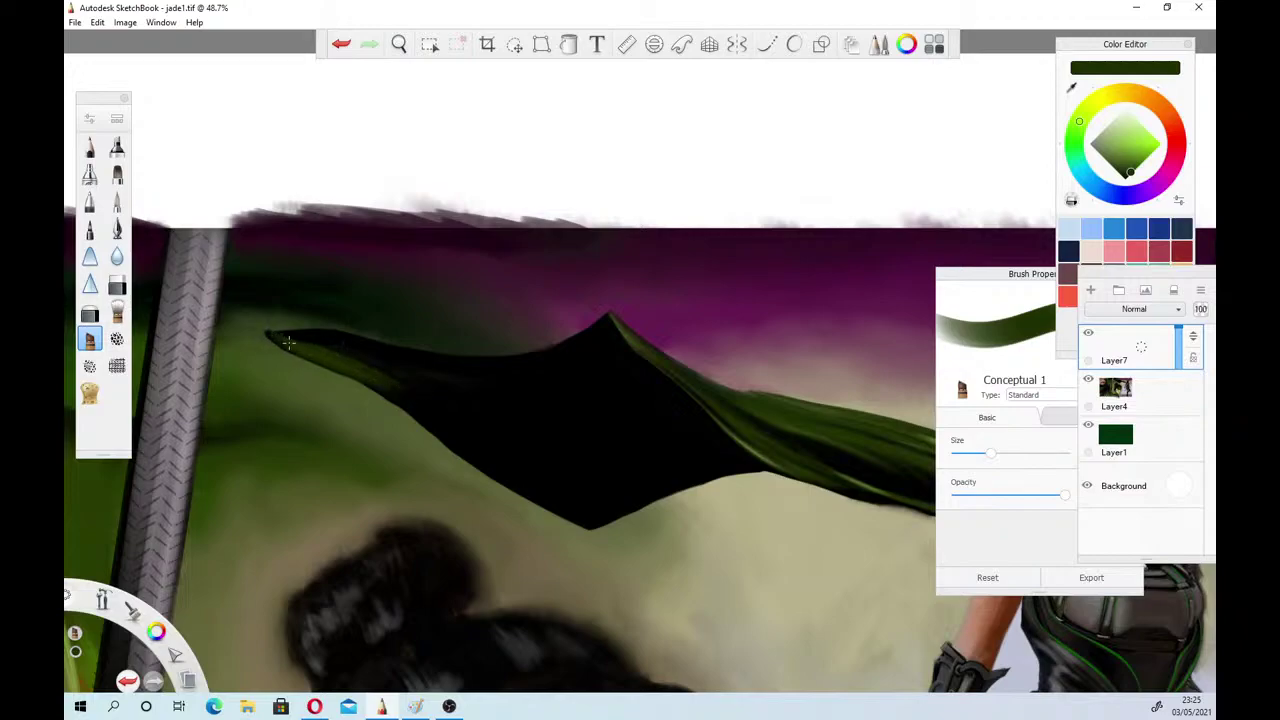
pyautogui.moveTo(289, 338); pyautogui.dragTo(411, 386)
pyautogui.moveTo(307, 346); pyautogui.dragTo(485, 417)
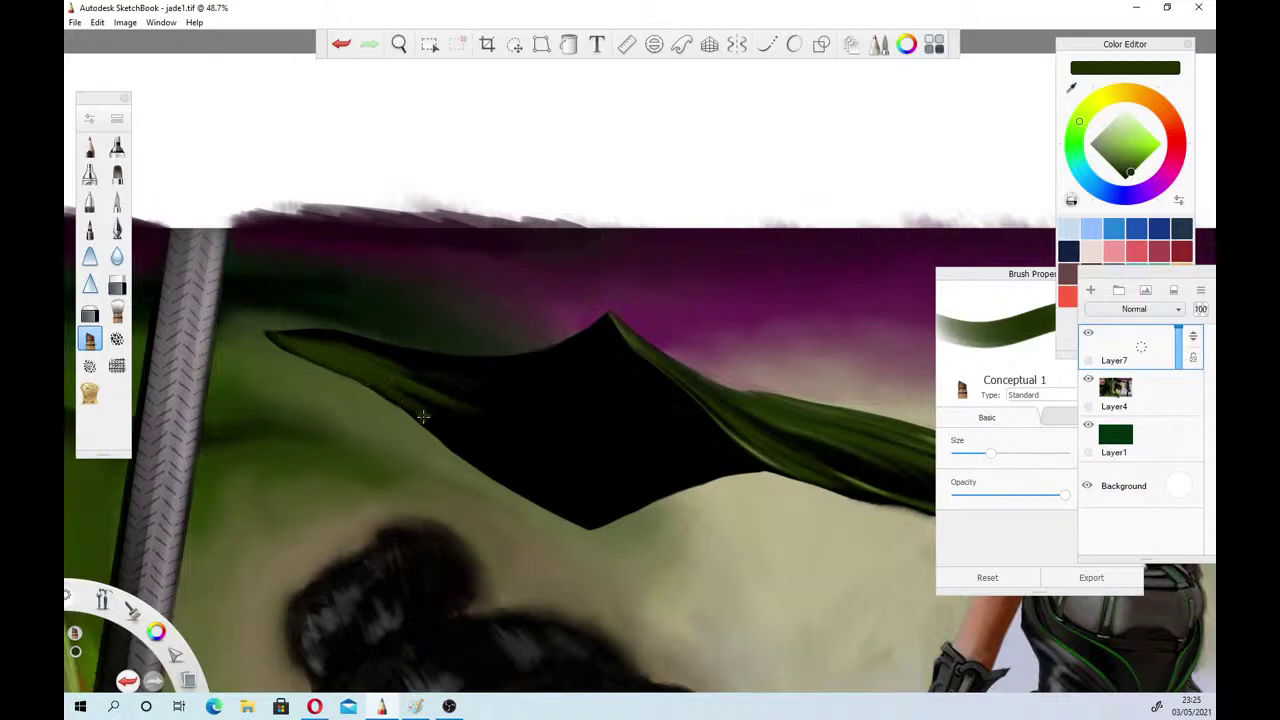
pyautogui.click(117, 313)
pyautogui.moveTo(415, 400); pyautogui.dragTo(462, 417)
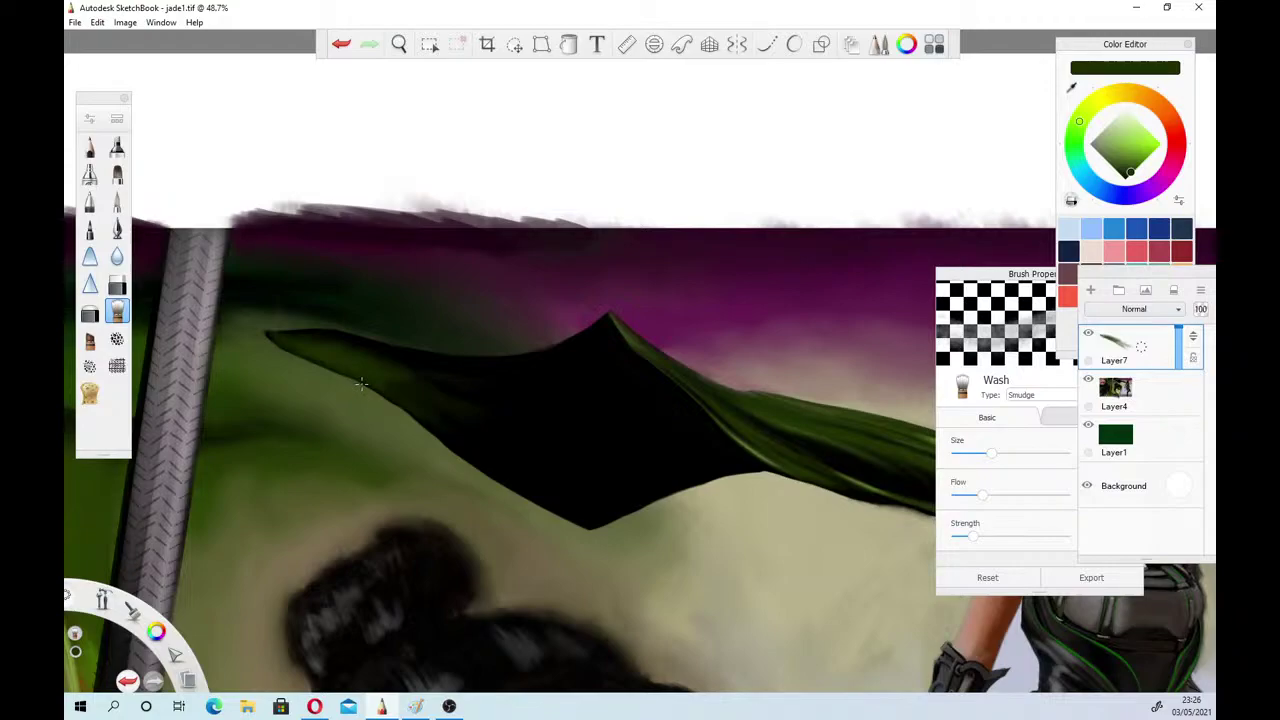
# Draw a bright green highlight along the cape's ridge and peak with the Pencil at size 14.0 and 100% opacity
pyautogui.click(399, 44)
pyautogui.moveTo(604, 371); pyautogui.dragTo(518, 344)
pyautogui.click(575, 339)
pyautogui.click(1071, 88)
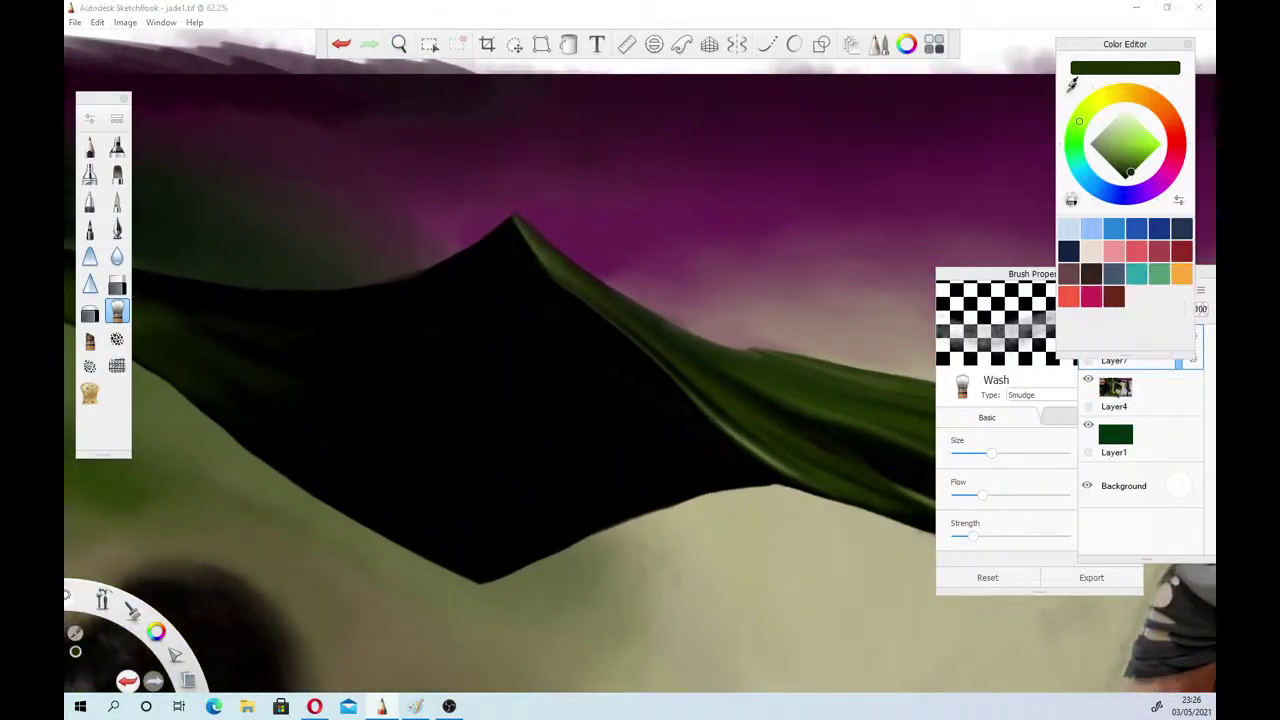
pyautogui.click(744, 438)
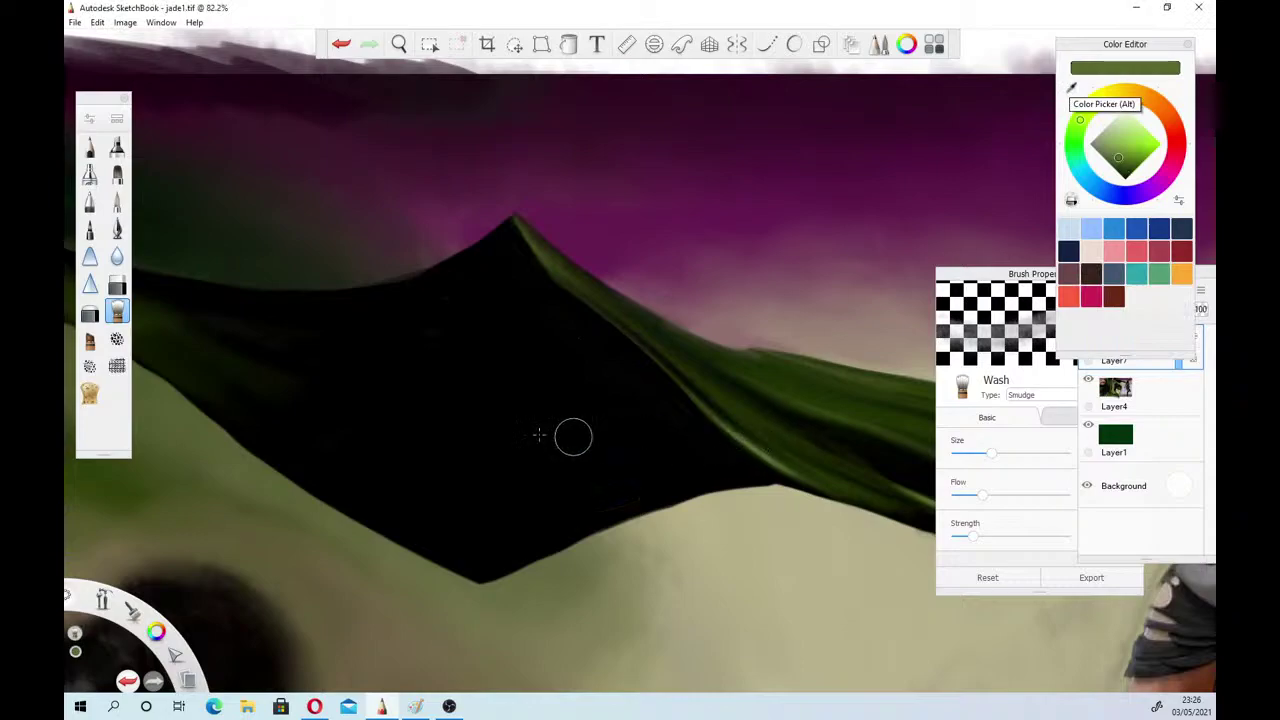
pyautogui.click(88, 151)
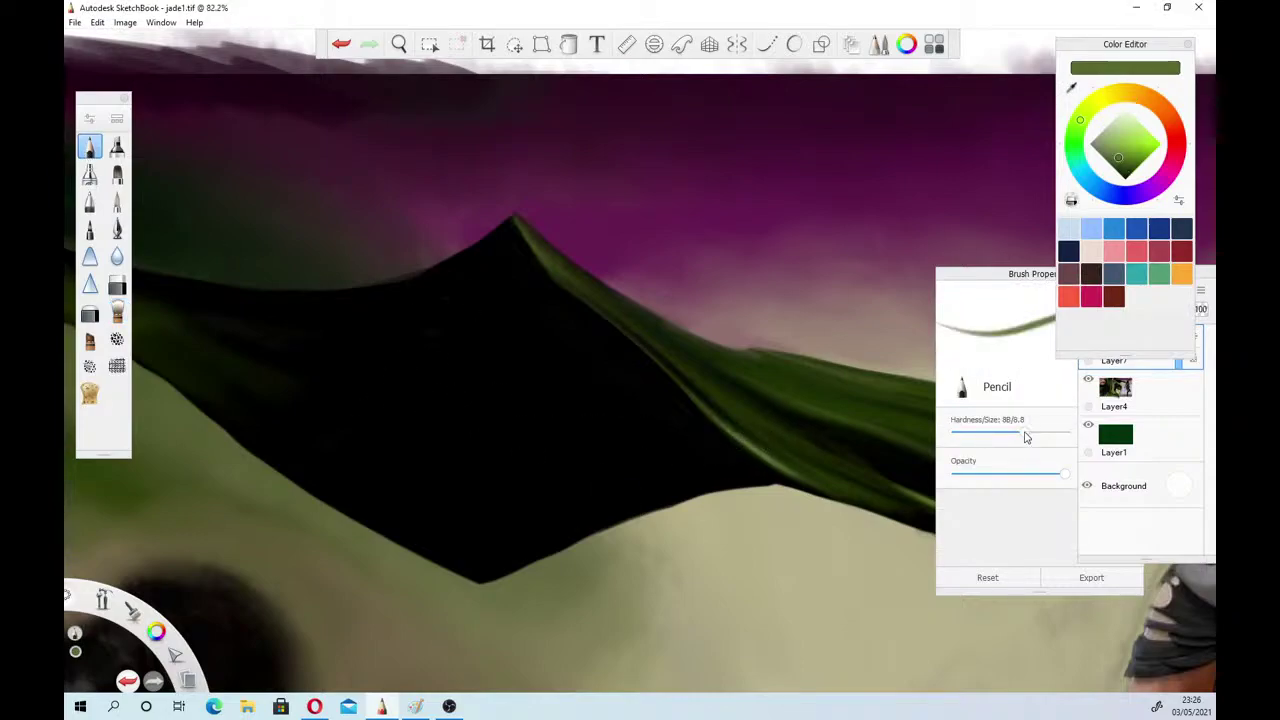
pyautogui.moveTo(1025, 436); pyautogui.dragTo(1083, 447)
pyautogui.click(1072, 84)
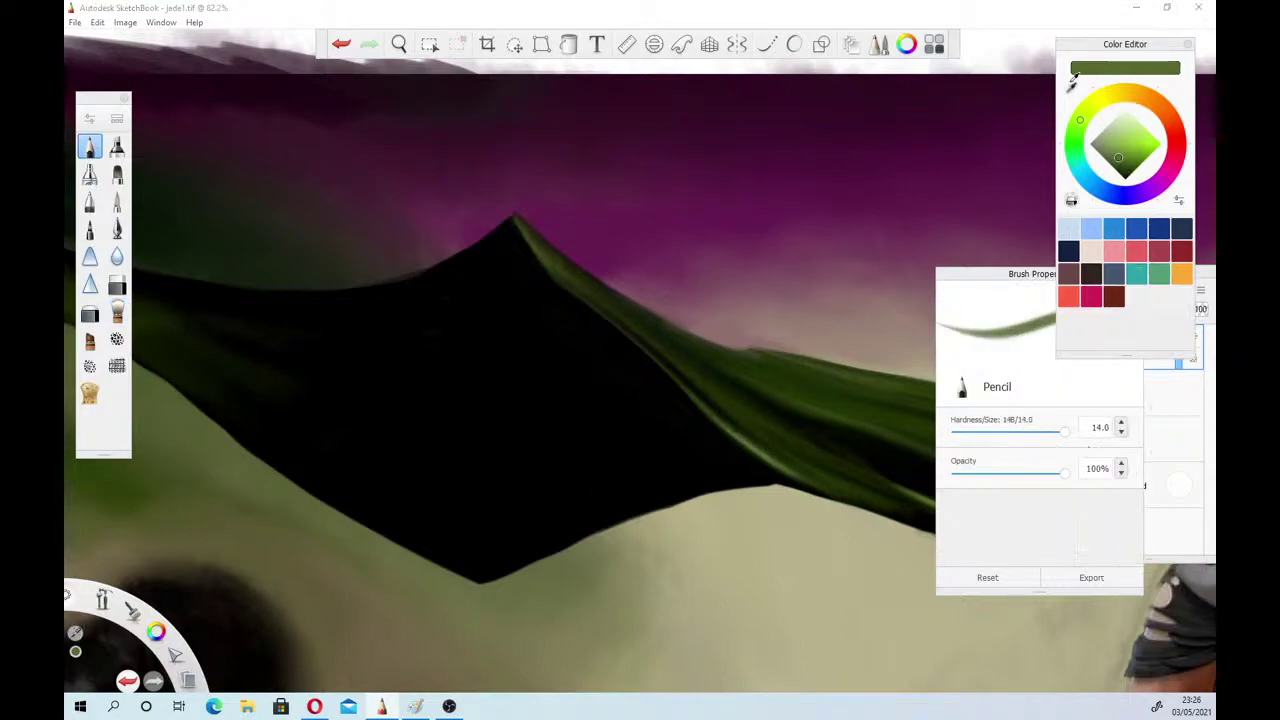
pyautogui.click(745, 437)
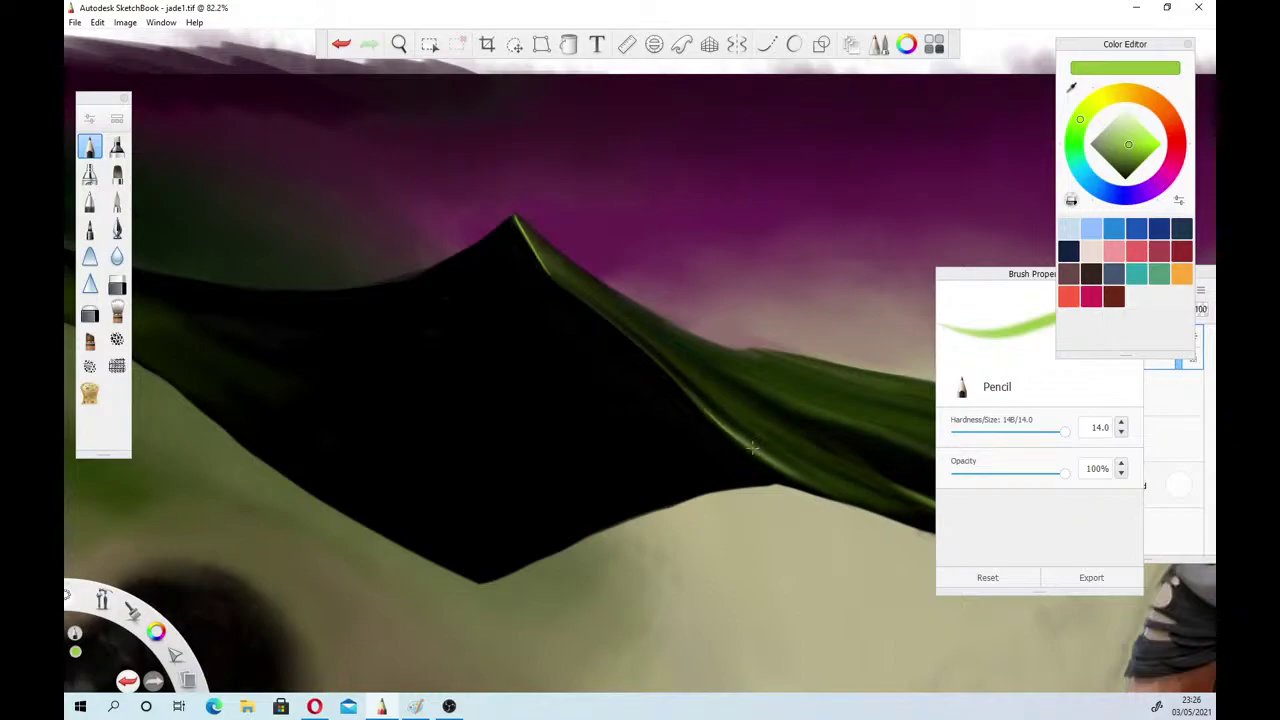
# Soften the green highlight at the cape's peak with Wash at size 5.9, 25% flow and 16% strength
pyautogui.click(117, 313)
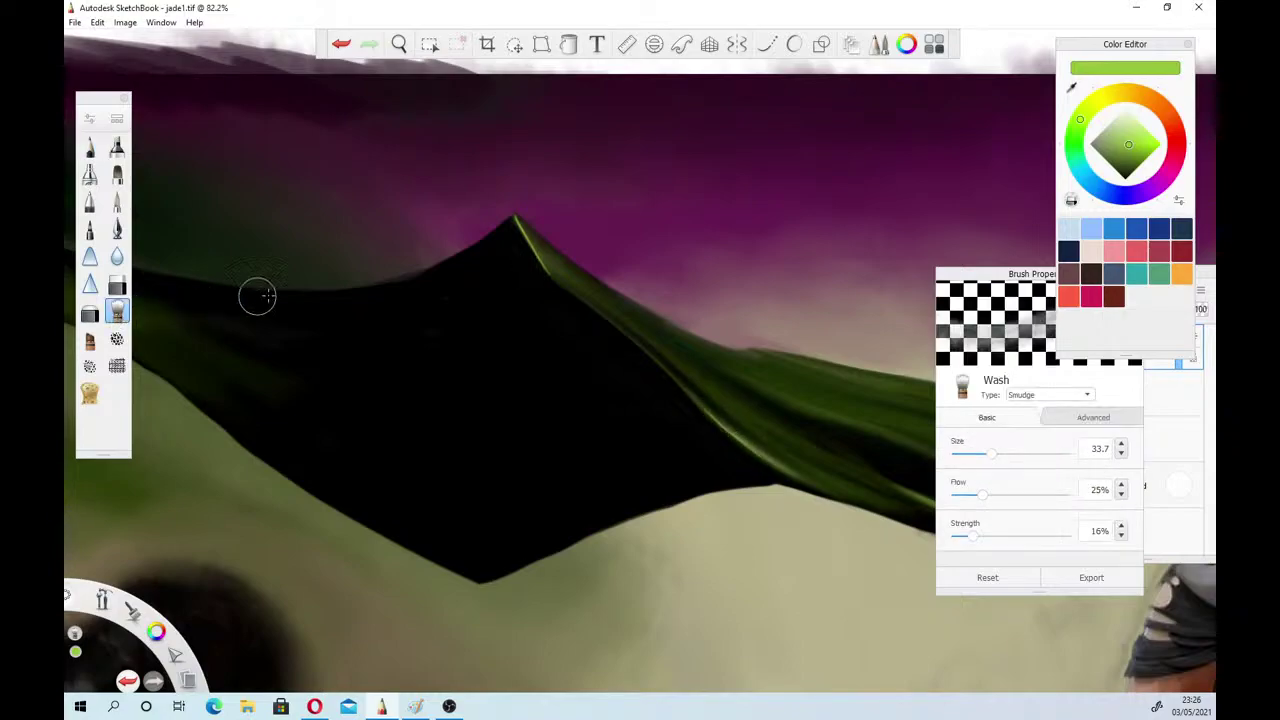
pyautogui.click(963, 457)
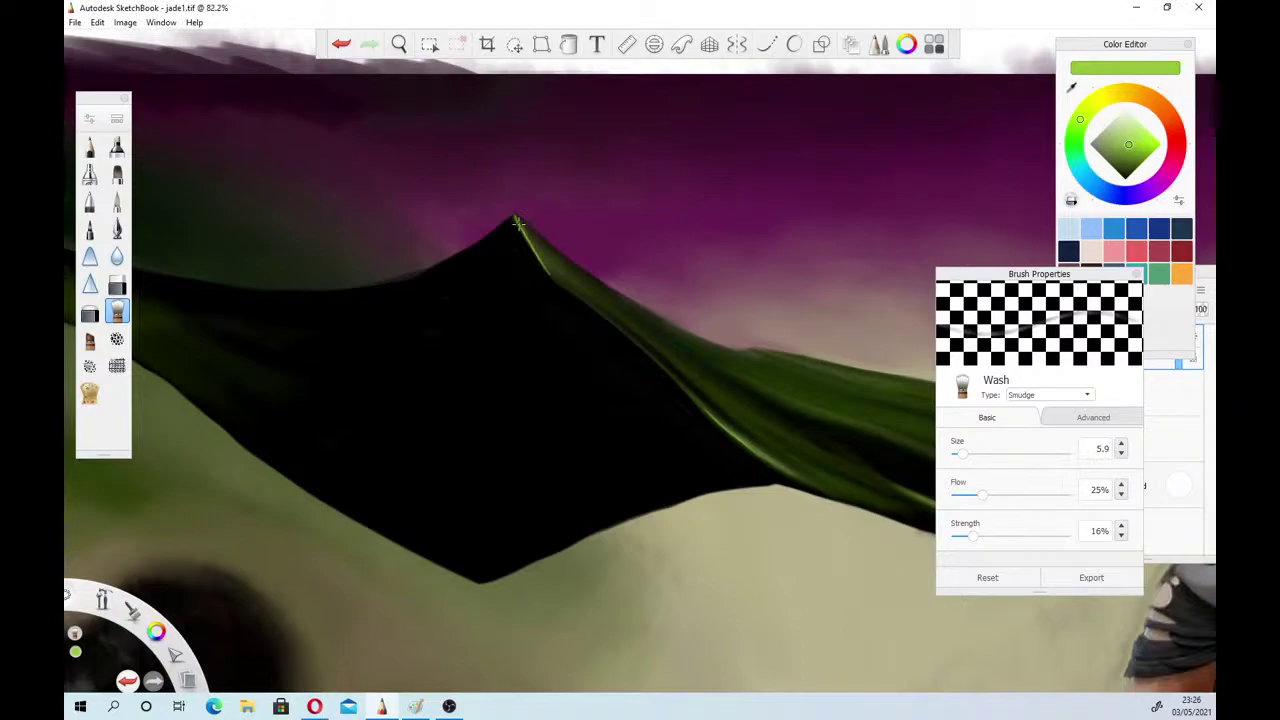
pyautogui.moveTo(517, 222); pyautogui.dragTo(537, 252)
# Sample pale beige from the masked woman's mask and draw fine light lines on its edge and the striped strap with the Pencil at size 14.0
pyautogui.click(398, 46)
pyautogui.moveTo(645, 366); pyautogui.dragTo(534, 457)
pyautogui.moveTo(414, 485); pyautogui.dragTo(407, 504)
pyautogui.moveTo(694, 493)
pyautogui.mouseDown()
pyautogui.moveTo(504, 453)
pyautogui.moveTo(521, 466)
pyautogui.moveTo(449, 316)
pyautogui.mouseUp()
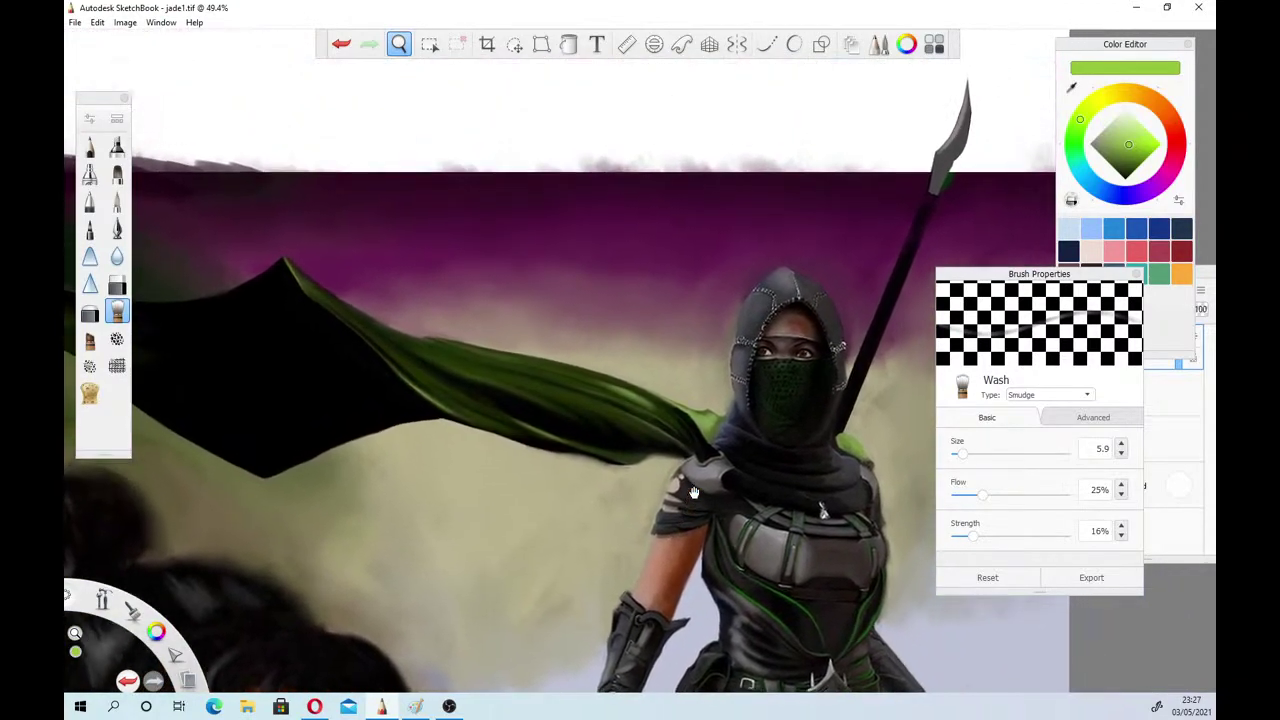
pyautogui.moveTo(694, 493); pyautogui.dragTo(468, 265)
pyautogui.moveTo(563, 560); pyautogui.dragTo(910, 356)
pyautogui.moveTo(465, 438)
pyautogui.mouseDown()
pyautogui.moveTo(596, 480)
pyautogui.moveTo(769, 606)
pyautogui.moveTo(566, 591)
pyautogui.moveTo(481, 543)
pyautogui.moveTo(480, 490)
pyautogui.mouseUp()
pyautogui.moveTo(520, 457); pyautogui.dragTo(610, 468)
pyautogui.click(651, 447)
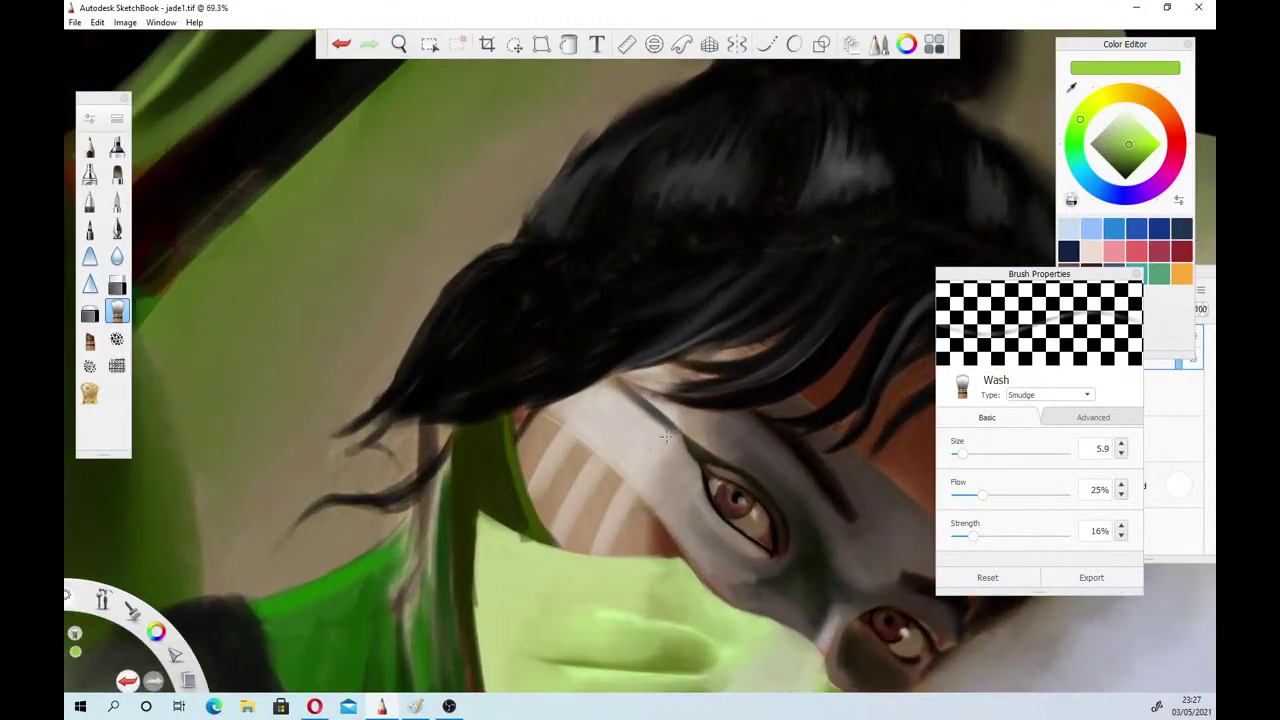
pyautogui.click(1071, 89)
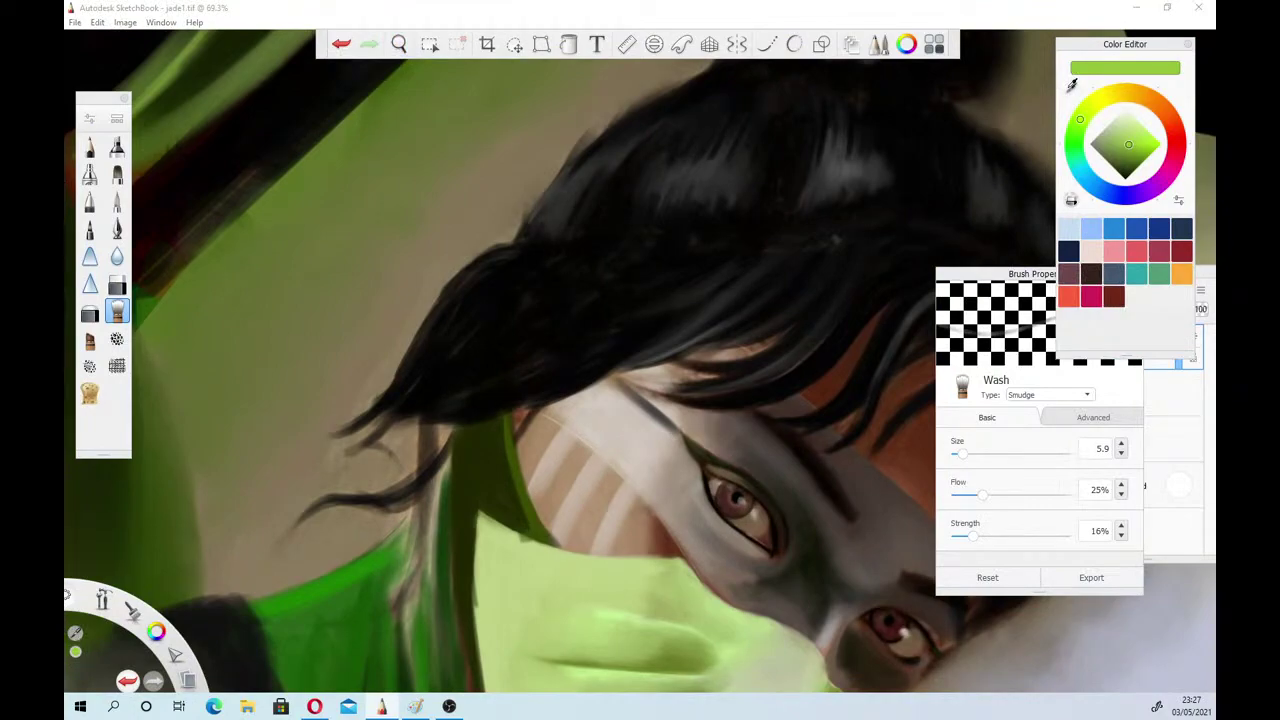
pyautogui.click(590, 428)
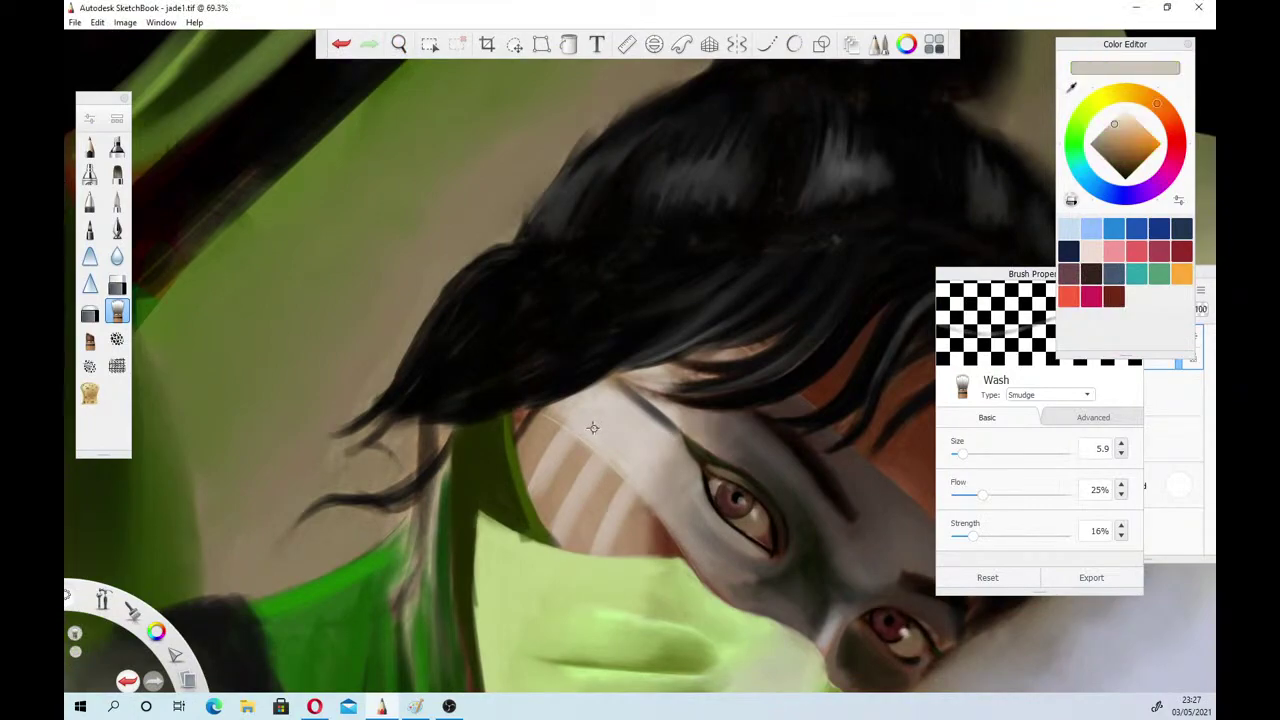
pyautogui.click(89, 173)
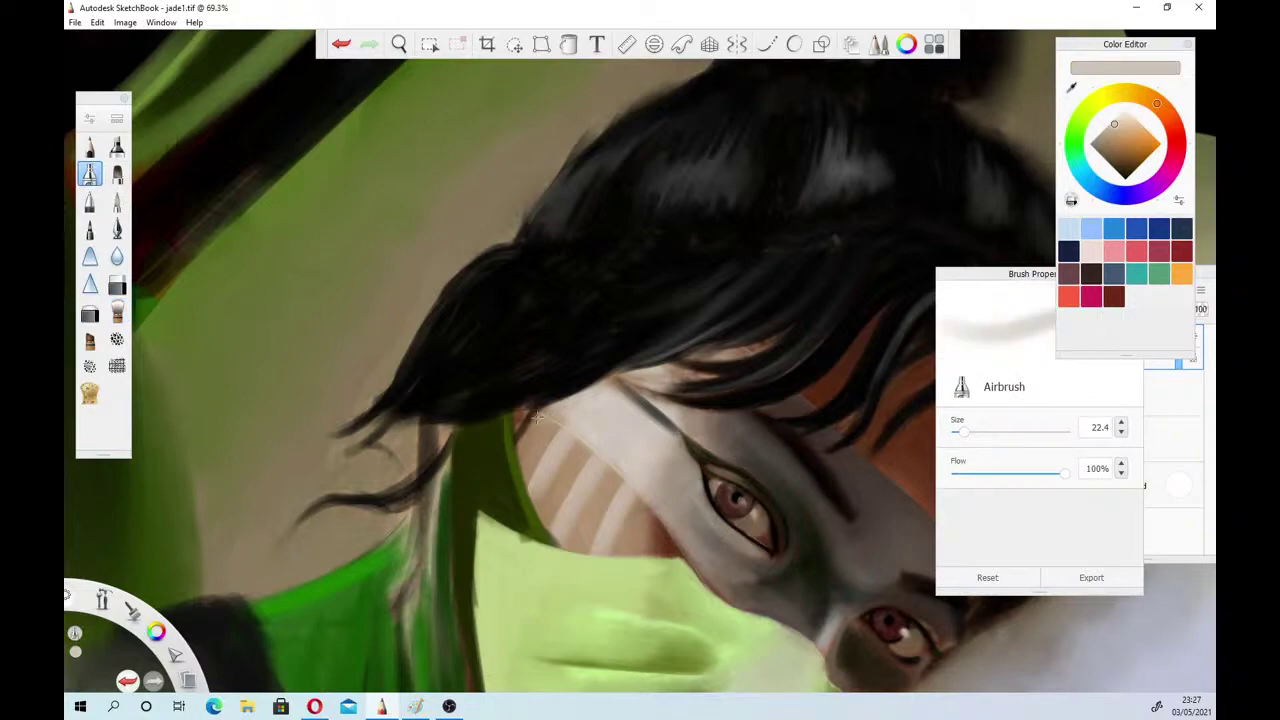
pyautogui.click(88, 149)
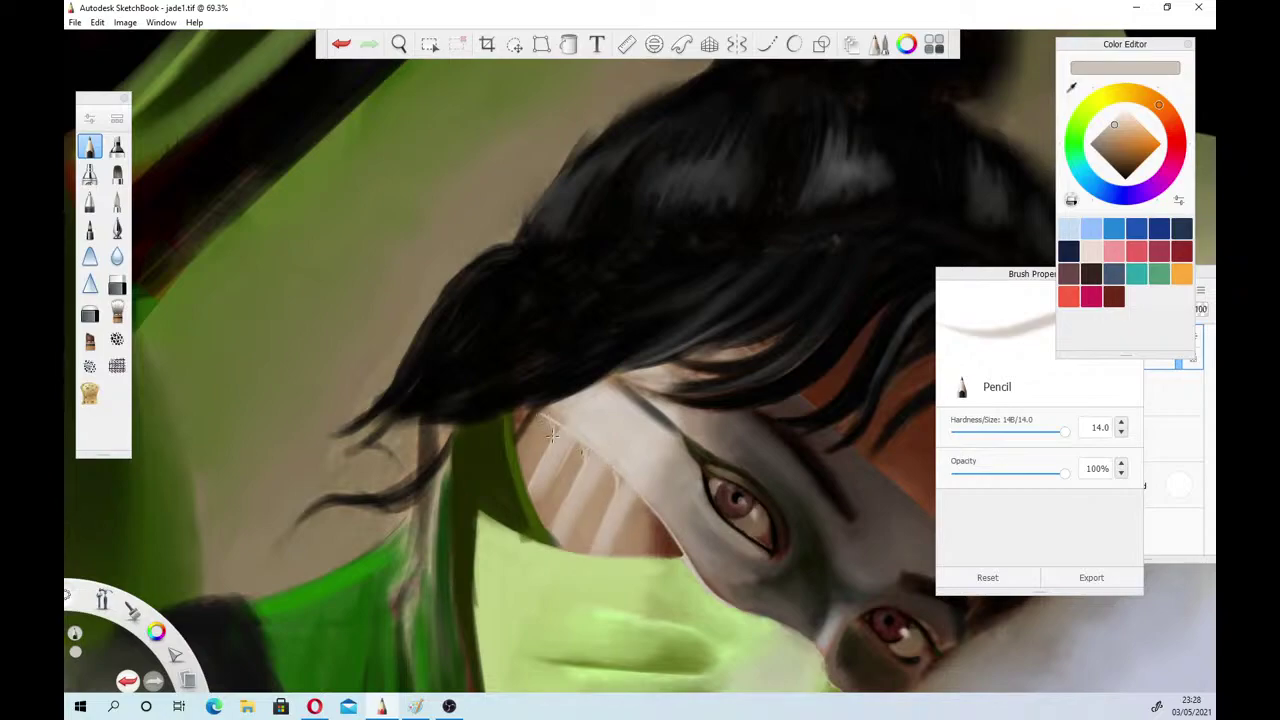
# Sample dark purple from the upper sky and paint a band over its ragged top edge with the Paintbrush at size 46.7
pyautogui.click(399, 44)
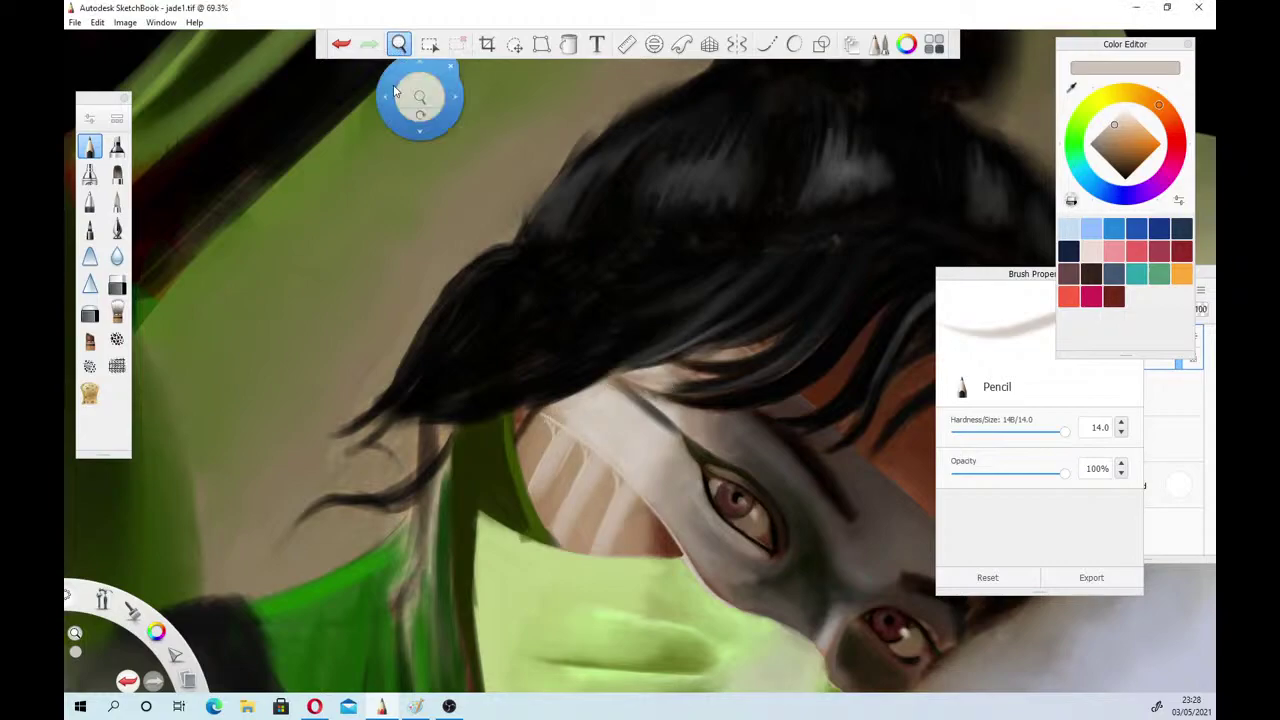
pyautogui.moveTo(491, 499); pyautogui.dragTo(655, 658)
pyautogui.moveTo(540, 514); pyautogui.dragTo(506, 543)
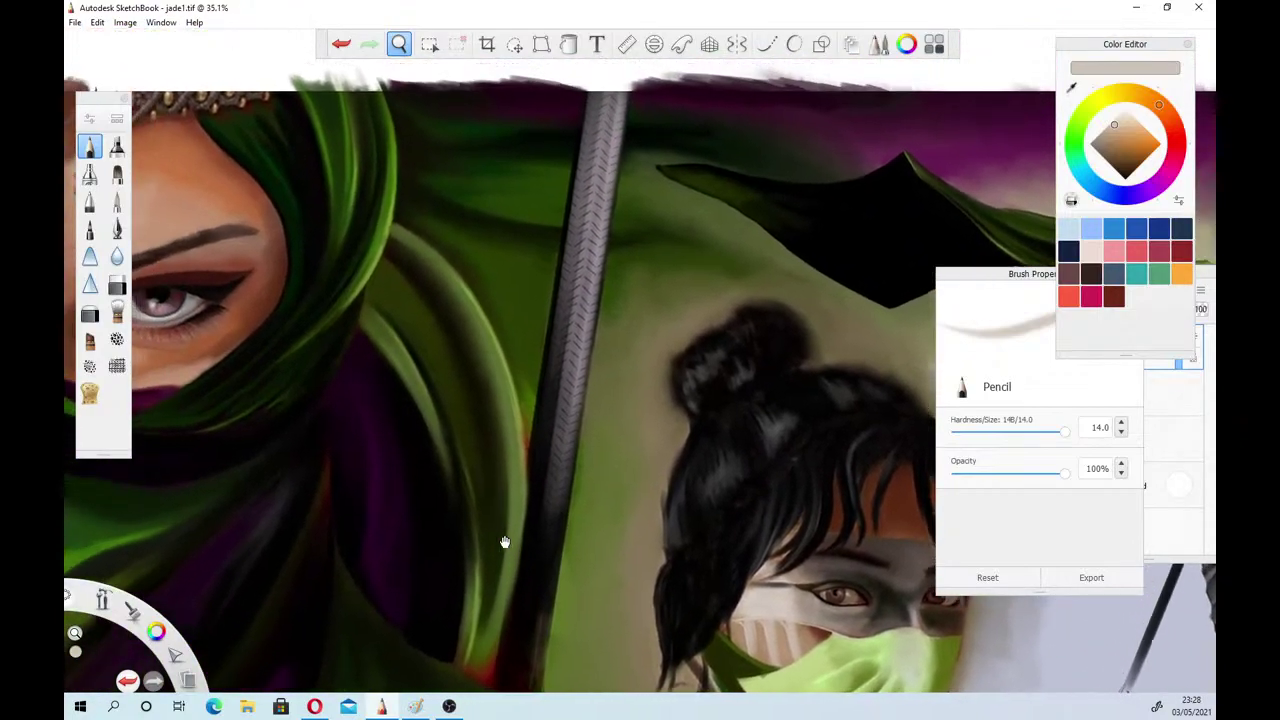
pyautogui.moveTo(488, 487); pyautogui.dragTo(194, 634)
pyautogui.moveTo(629, 411); pyautogui.dragTo(628, 376)
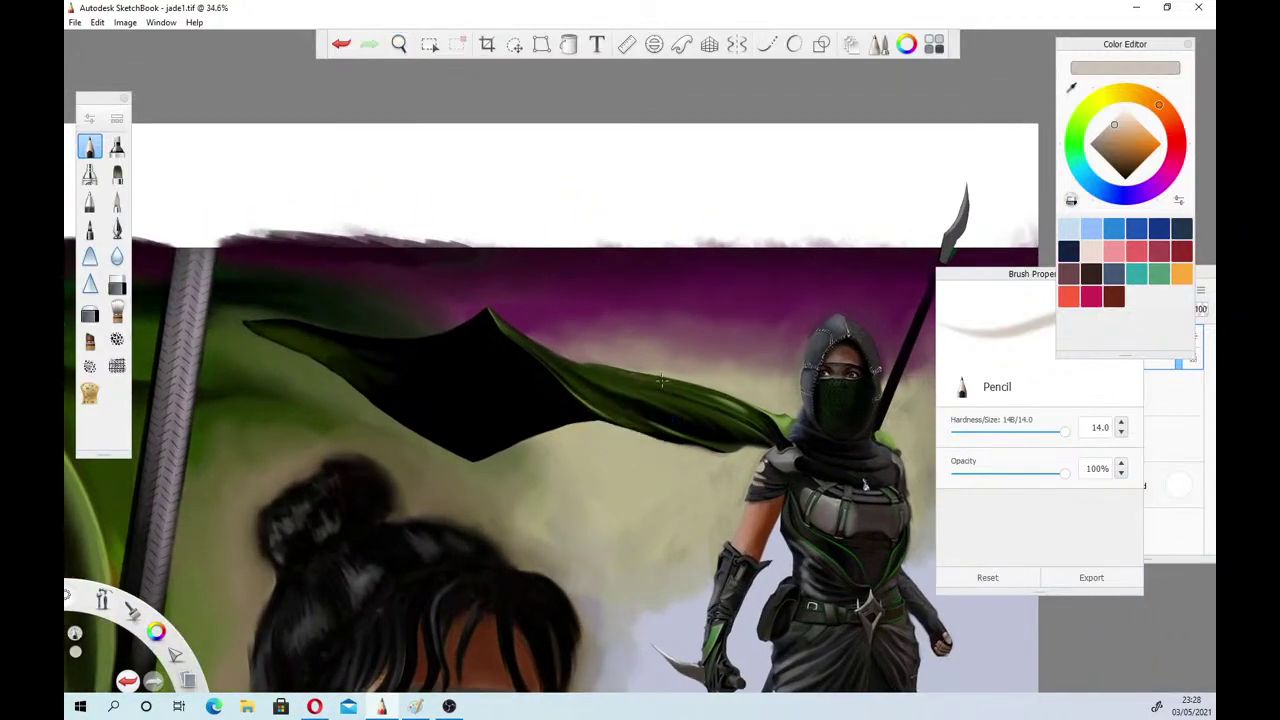
pyautogui.click(1071, 89)
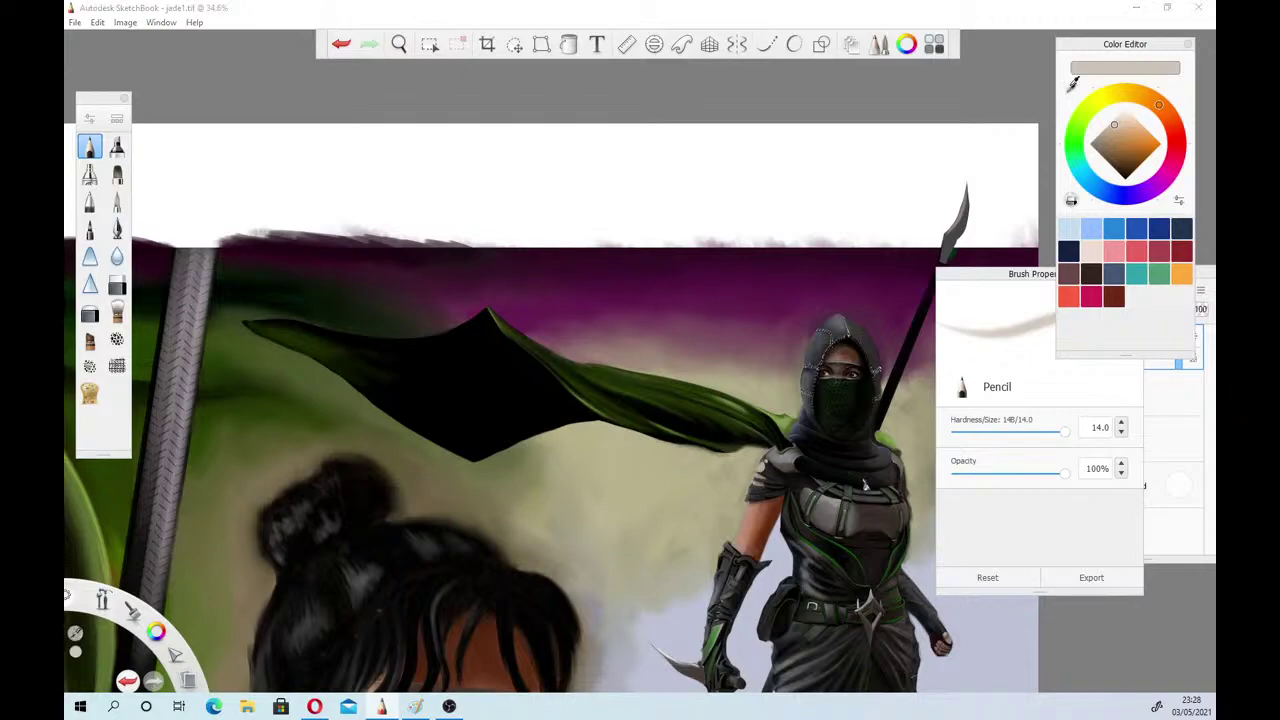
pyautogui.click(716, 252)
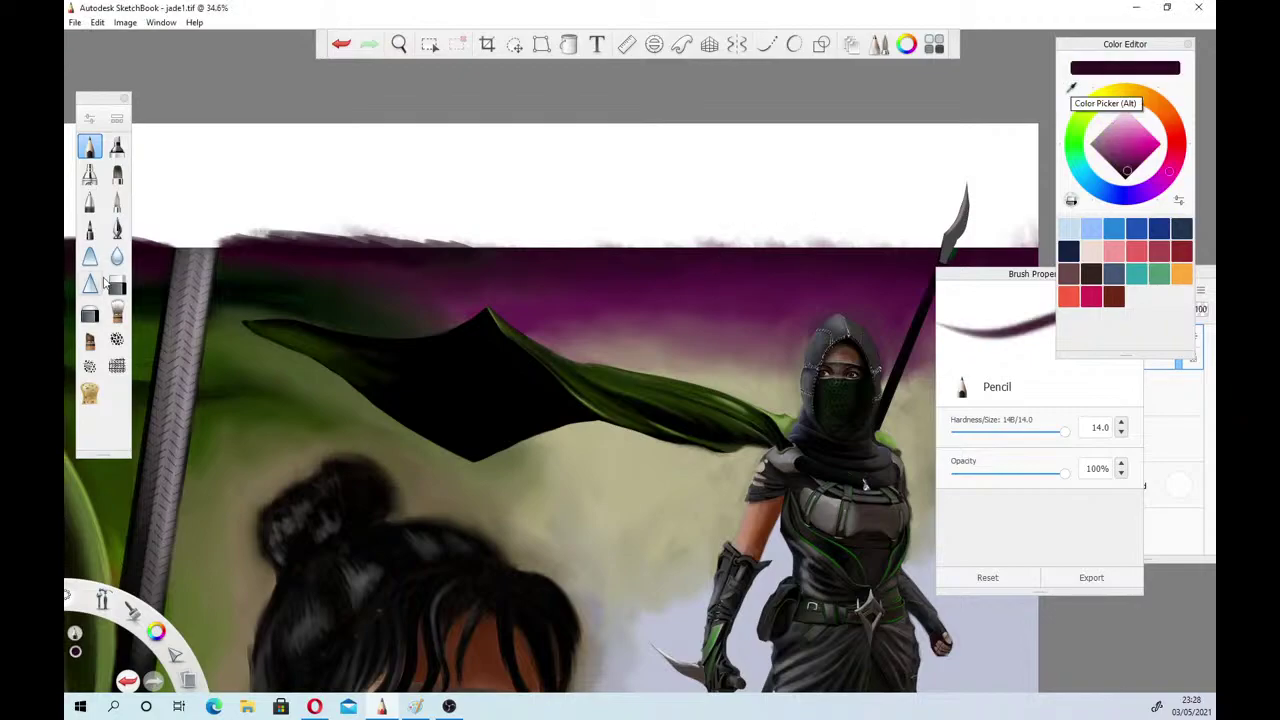
pyautogui.click(117, 203)
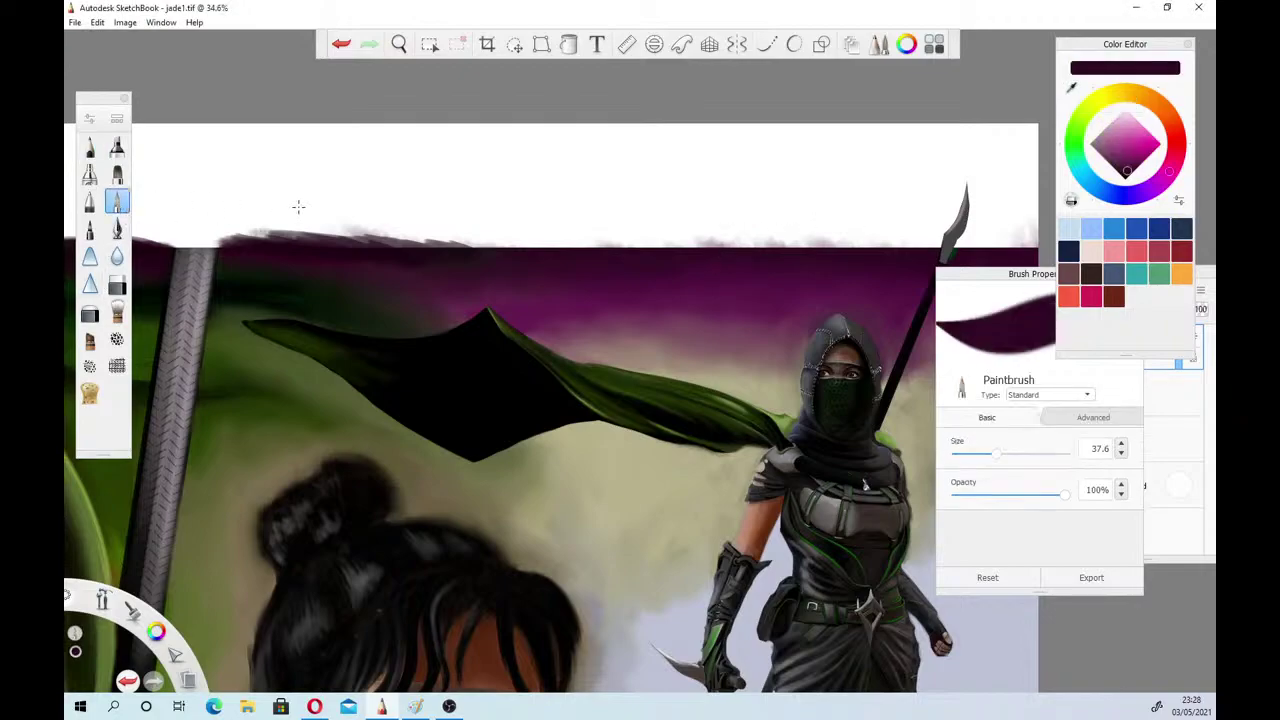
pyautogui.click(1006, 455)
pyautogui.moveTo(534, 226); pyautogui.dragTo(932, 238)
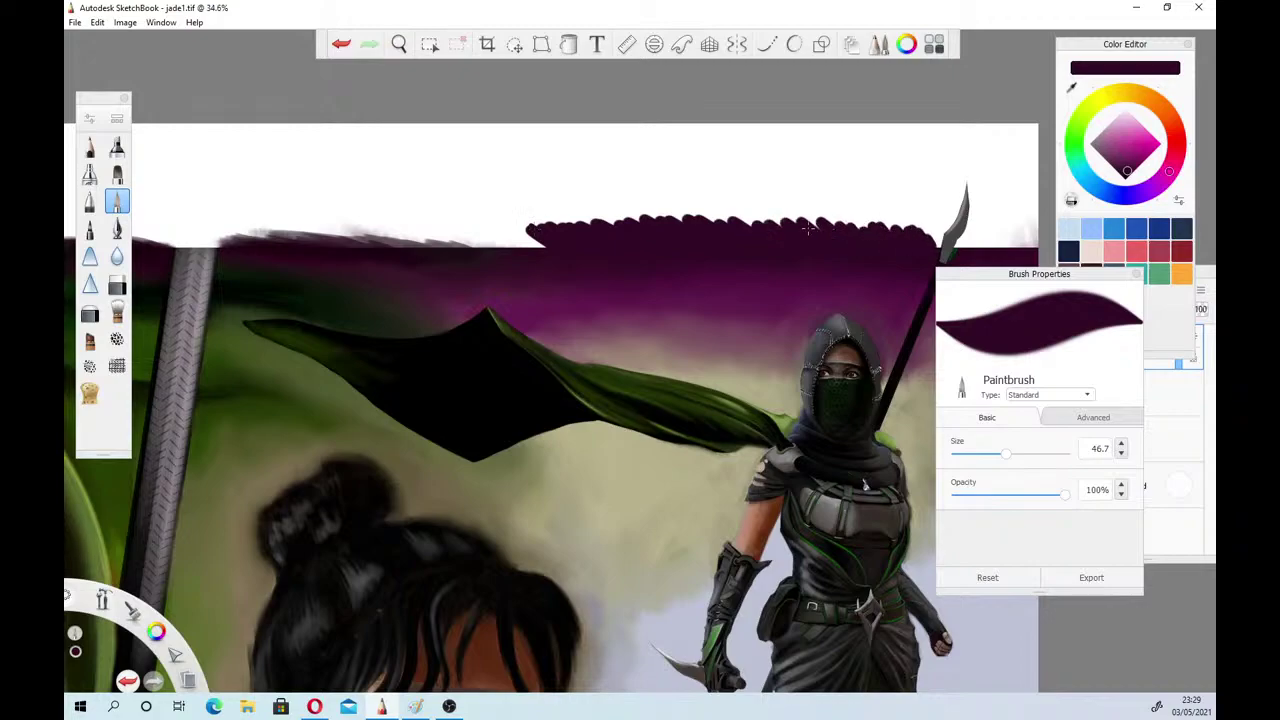
pyautogui.moveTo(530, 232)
pyautogui.mouseDown()
pyautogui.moveTo(450, 242)
pyautogui.moveTo(350, 234)
pyautogui.mouseUp()
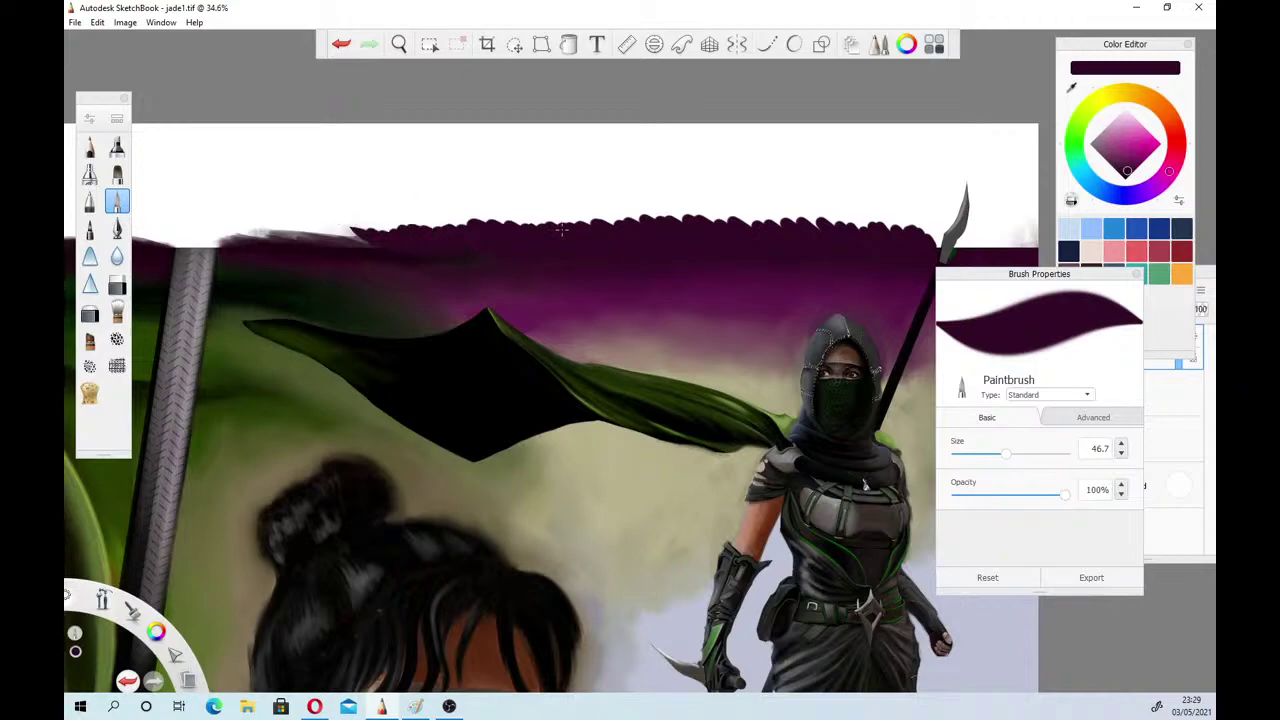
# Darken the purple slightly and thicken the sky's upper band on both sides of the spear blade with the Paintbrush at size 82.3
pyautogui.click(1130, 175)
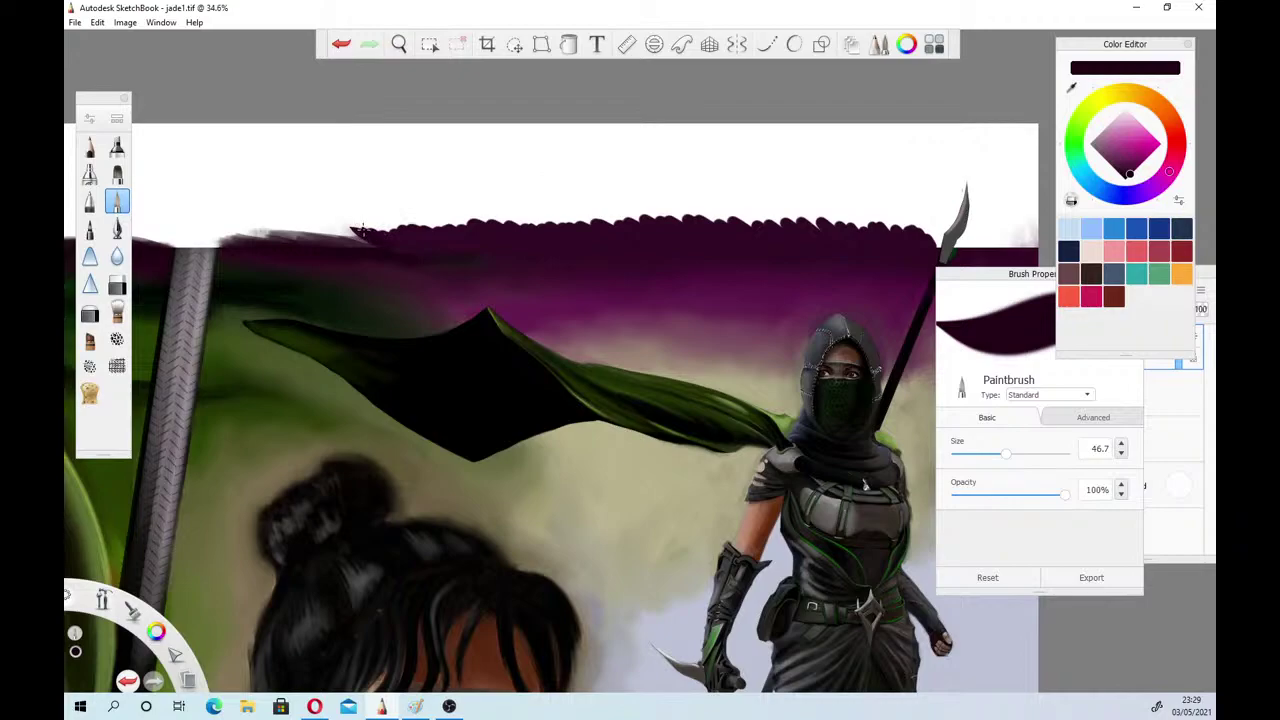
pyautogui.moveTo(364, 232); pyautogui.dragTo(488, 239)
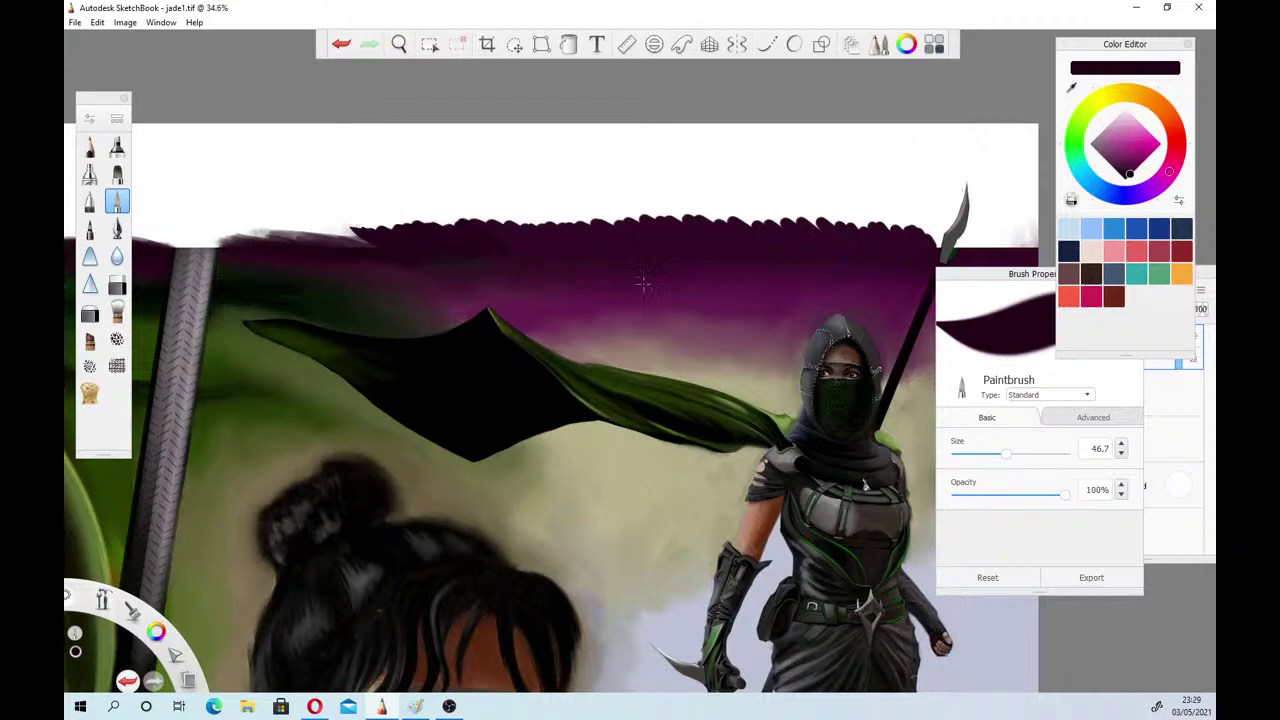
pyautogui.click(1027, 455)
pyautogui.moveTo(364, 221); pyautogui.dragTo(594, 232)
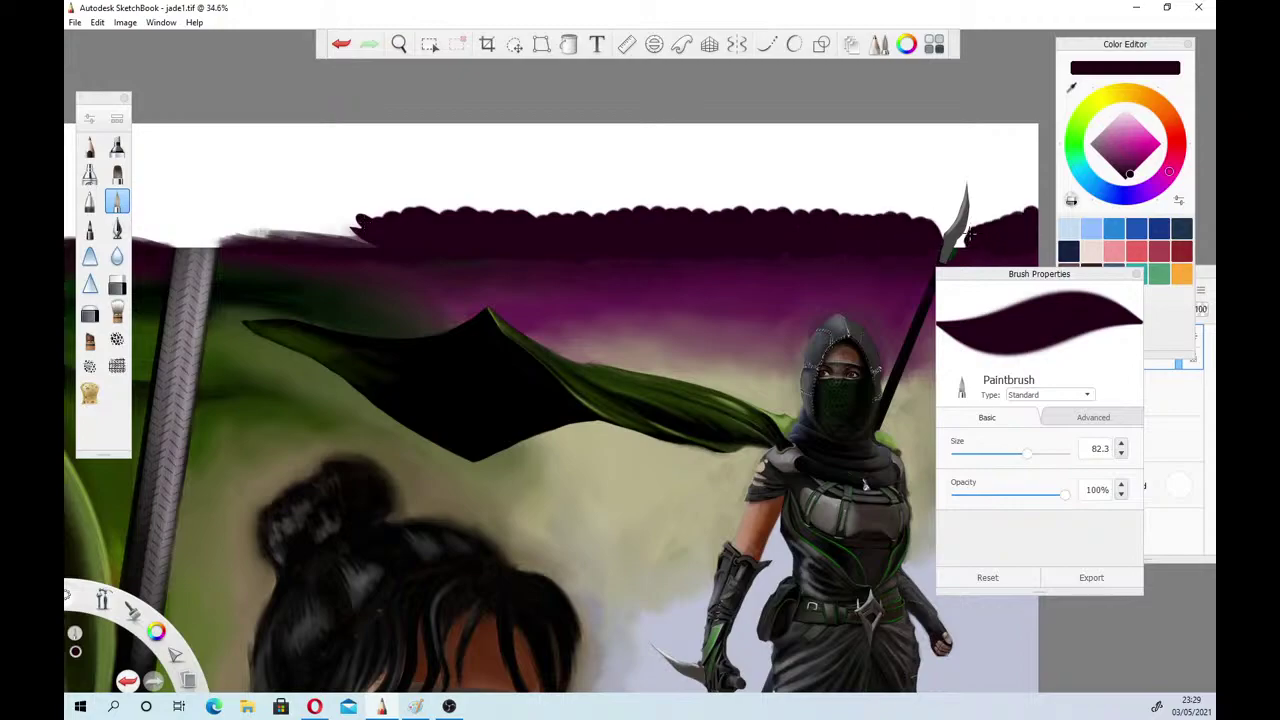
pyautogui.moveTo(970, 234)
pyautogui.mouseDown()
pyautogui.moveTo(985, 192)
pyautogui.moveTo(976, 234)
pyautogui.moveTo(897, 205)
pyautogui.moveTo(486, 204)
pyautogui.moveTo(510, 190)
pyautogui.moveTo(497, 205)
pyautogui.moveTo(400, 196)
pyautogui.moveTo(330, 232)
pyautogui.moveTo(296, 212)
pyautogui.moveTo(300, 230)
pyautogui.moveTo(340, 196)
pyautogui.moveTo(380, 188)
pyautogui.mouseUp()
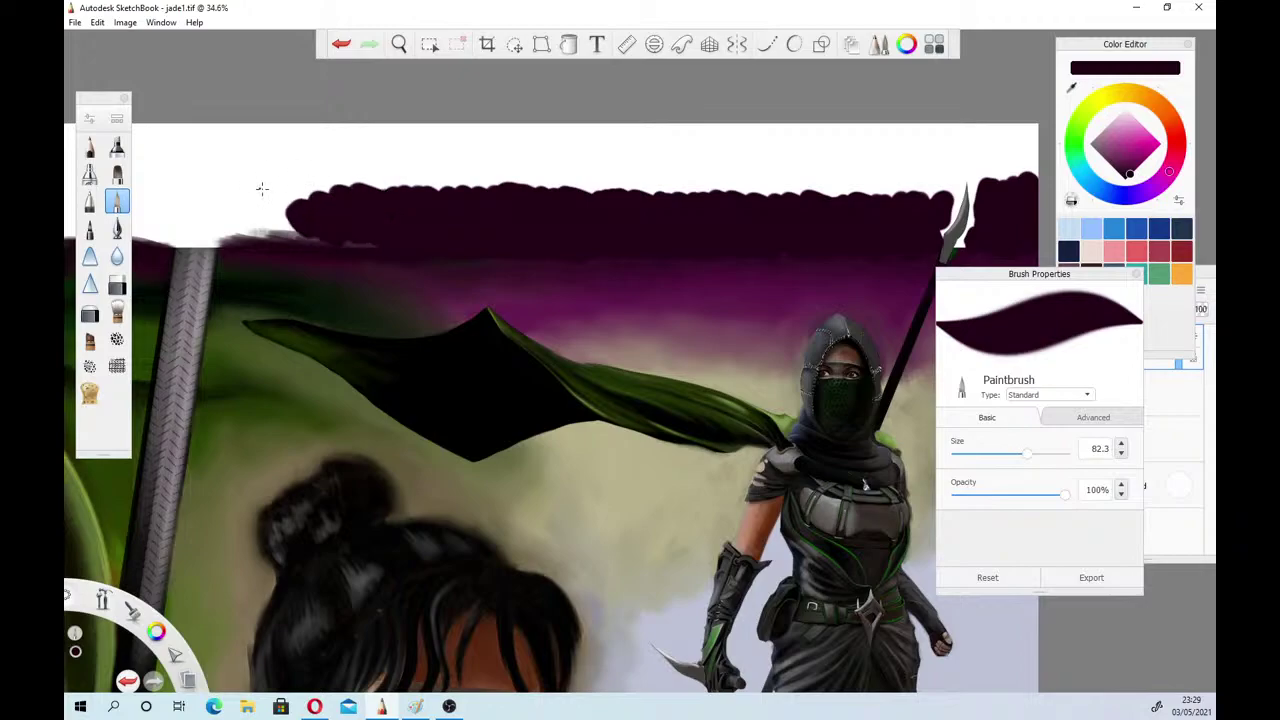
pyautogui.moveTo(283, 203)
pyautogui.mouseDown()
pyautogui.moveTo(250, 222)
pyautogui.moveTo(345, 243)
pyautogui.moveTo(283, 205)
pyautogui.moveTo(218, 232)
pyautogui.moveTo(250, 200)
pyautogui.moveTo(310, 186)
pyautogui.moveTo(240, 192)
pyautogui.moveTo(224, 214)
pyautogui.mouseUp()
# Choose a near-black purple and fill the white strip above the hooded woman up to the canvas's upper edge
pyautogui.click(399, 44)
pyautogui.moveTo(323, 208)
pyautogui.mouseDown()
pyautogui.moveTo(743, 331)
pyautogui.moveTo(774, 362)
pyautogui.mouseUp()
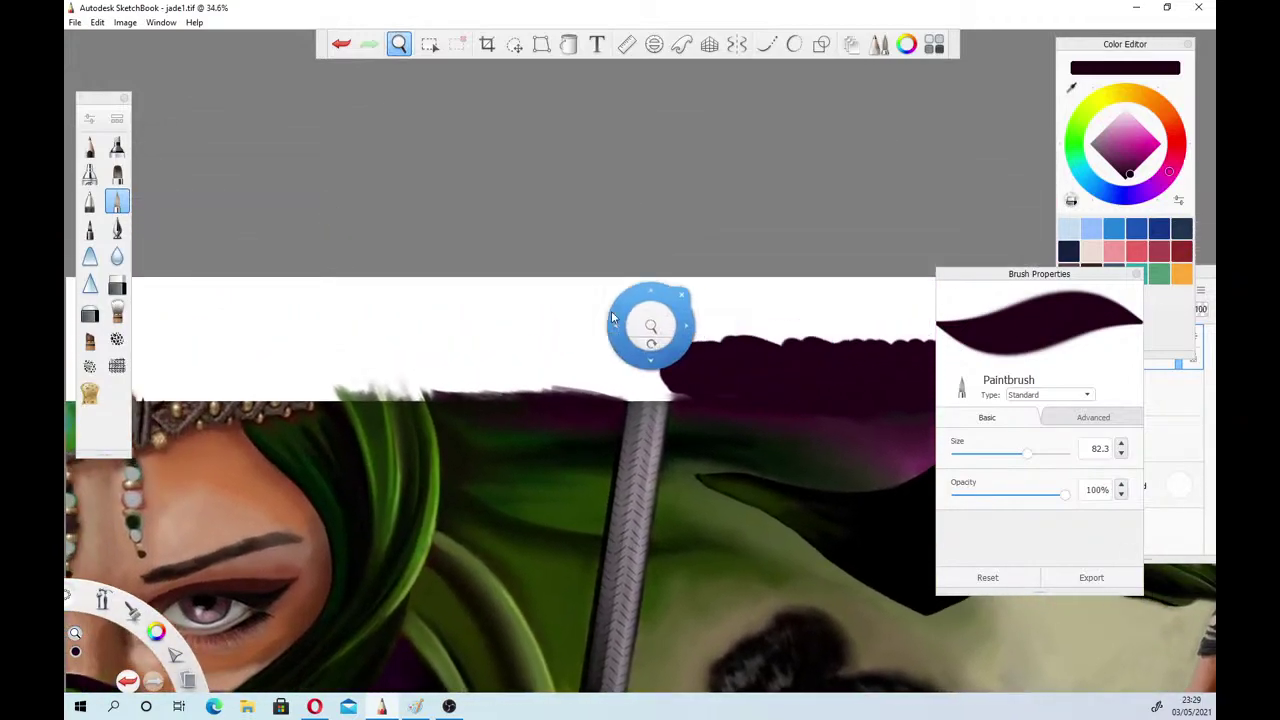
pyautogui.moveTo(537, 289); pyautogui.dragTo(522, 283)
pyautogui.moveTo(522, 283); pyautogui.dragTo(500, 273)
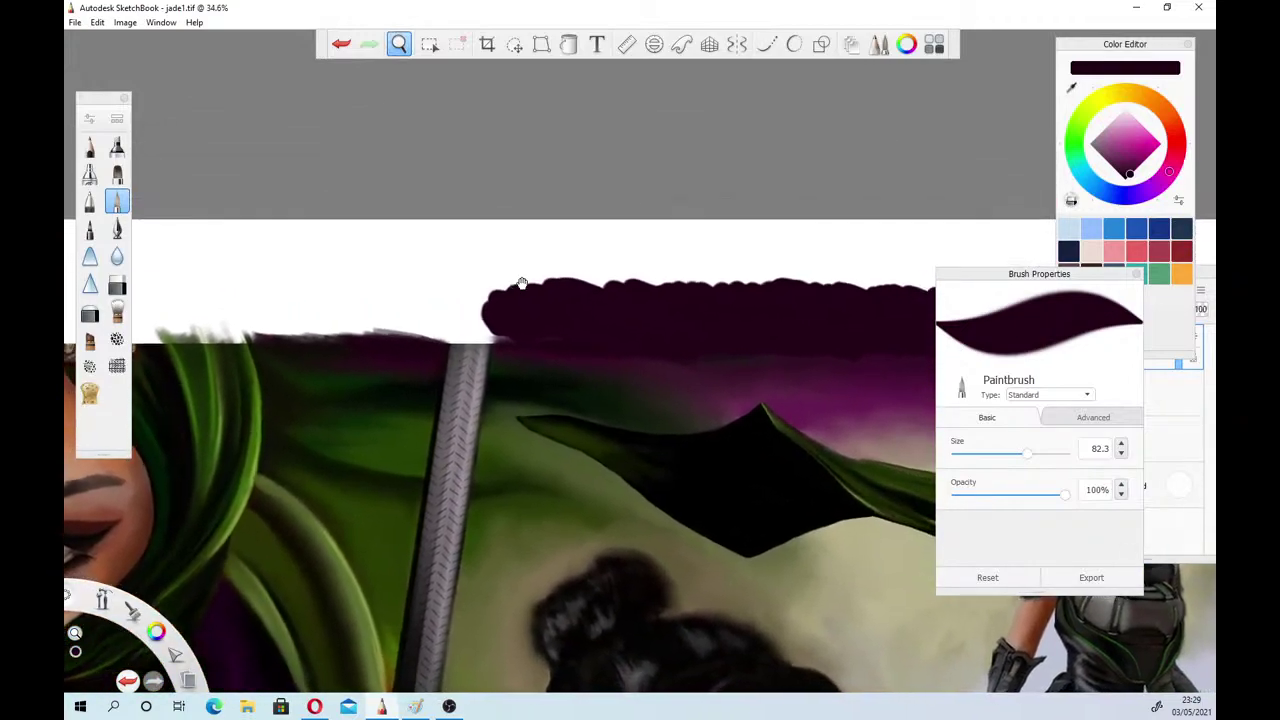
pyautogui.moveTo(169, 289)
pyautogui.mouseDown()
pyautogui.moveTo(542, 305)
pyautogui.moveTo(445, 342)
pyautogui.moveTo(468, 370)
pyautogui.moveTo(458, 422)
pyautogui.moveTo(266, 355)
pyautogui.moveTo(123, 333)
pyautogui.mouseUp()
pyautogui.moveTo(511, 418)
pyautogui.mouseDown()
pyautogui.moveTo(297, 288)
pyautogui.moveTo(188, 313)
pyautogui.mouseUp()
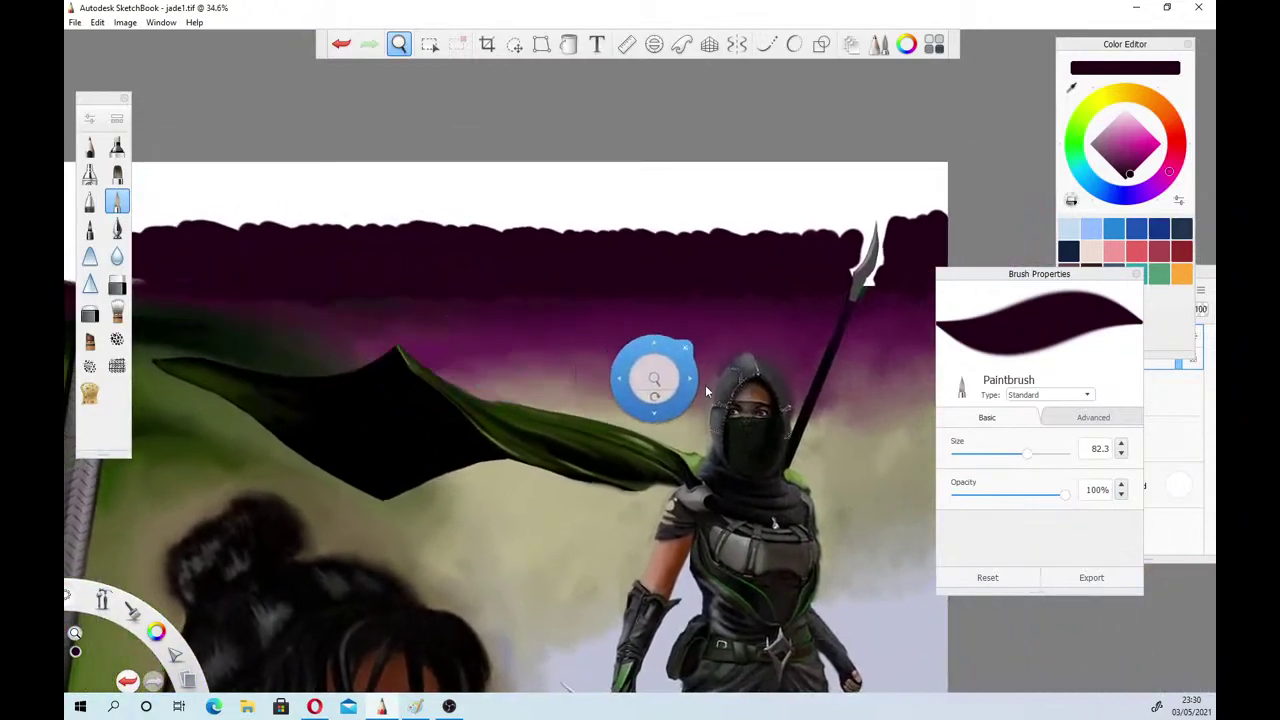
pyautogui.moveTo(700, 328); pyautogui.dragTo(671, 370)
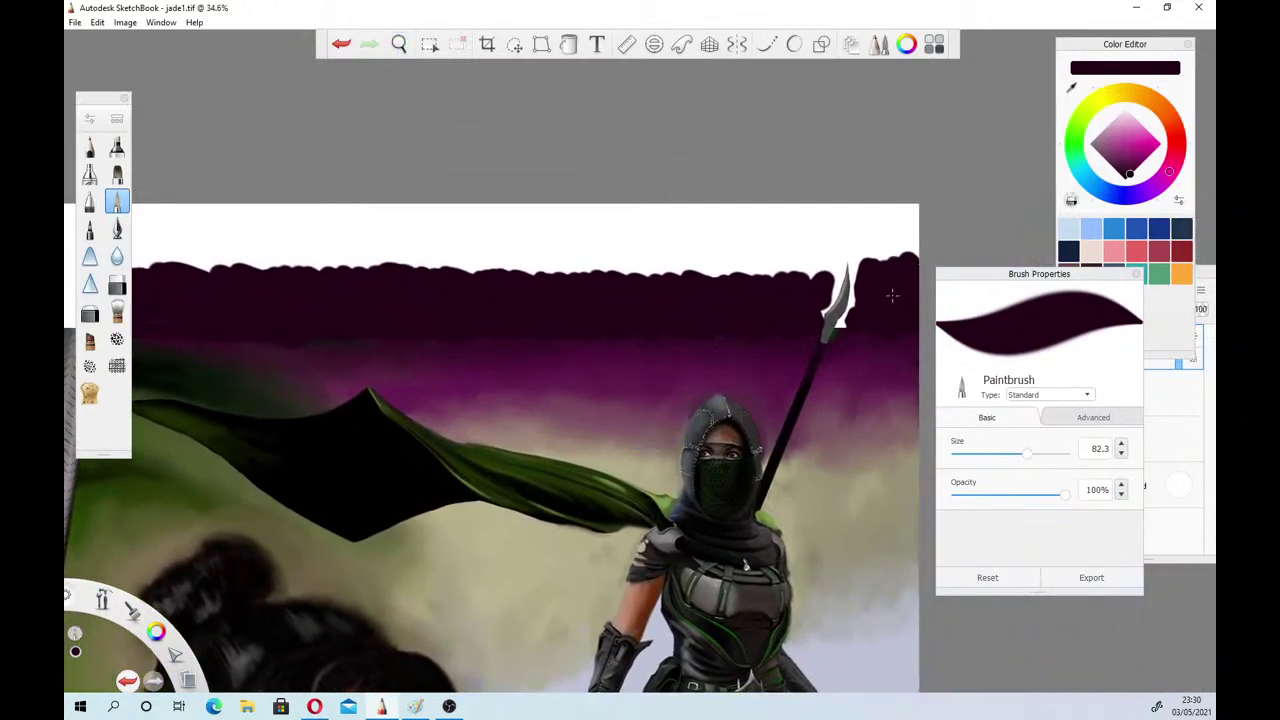
pyautogui.moveTo(1129, 175); pyautogui.dragTo(1127, 176)
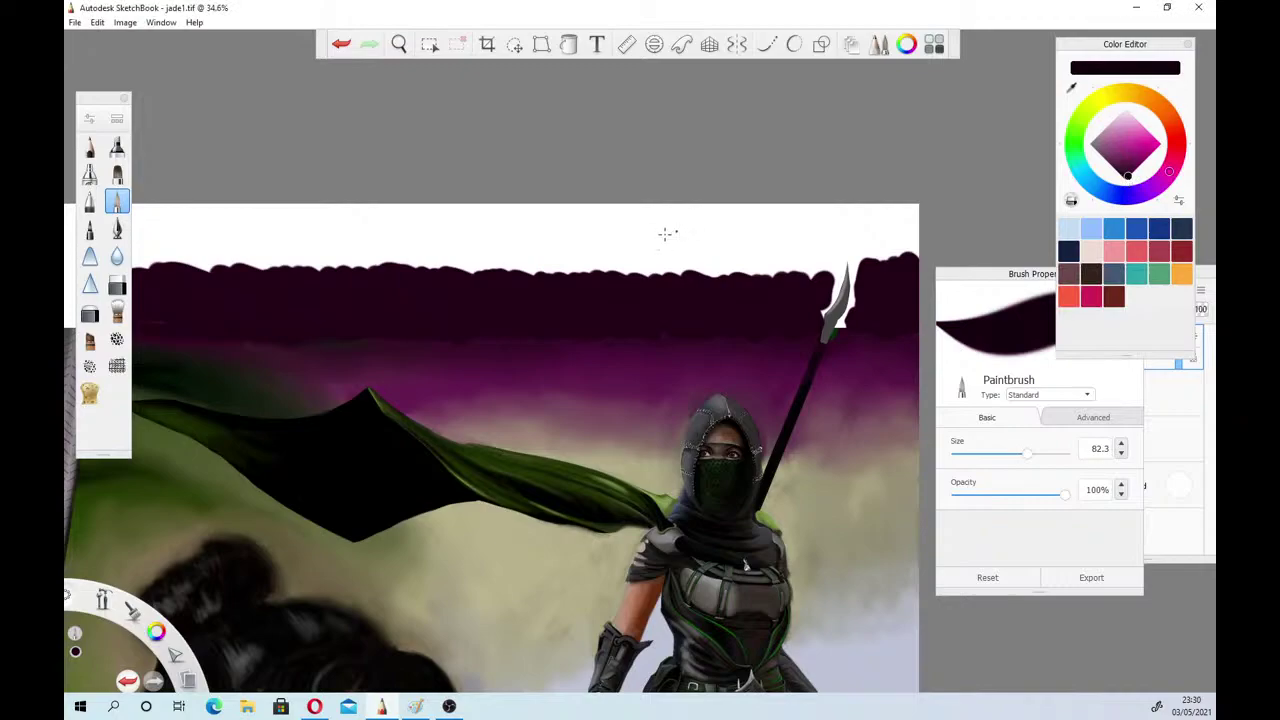
pyautogui.moveTo(619, 252)
pyautogui.mouseDown()
pyautogui.moveTo(868, 244)
pyautogui.moveTo(905, 238)
pyautogui.moveTo(905, 212)
pyautogui.moveTo(548, 230)
pyautogui.moveTo(575, 212)
pyautogui.moveTo(750, 206)
pyautogui.moveTo(815, 230)
pyautogui.moveTo(820, 266)
pyautogui.moveTo(600, 266)
pyautogui.moveTo(790, 272)
pyautogui.mouseUp()
pyautogui.moveTo(620, 252)
pyautogui.mouseDown()
pyautogui.moveTo(532, 256)
pyautogui.moveTo(510, 230)
pyautogui.moveTo(480, 250)
pyautogui.moveTo(378, 260)
pyautogui.moveTo(620, 253)
pyautogui.mouseUp()
pyautogui.moveTo(342, 262)
pyautogui.mouseDown()
pyautogui.moveTo(422, 259)
pyautogui.moveTo(262, 254)
pyautogui.moveTo(446, 245)
pyautogui.moveTo(268, 235)
pyautogui.moveTo(482, 223)
pyautogui.mouseUp()
pyautogui.moveTo(620, 253); pyautogui.dragTo(620, 253)
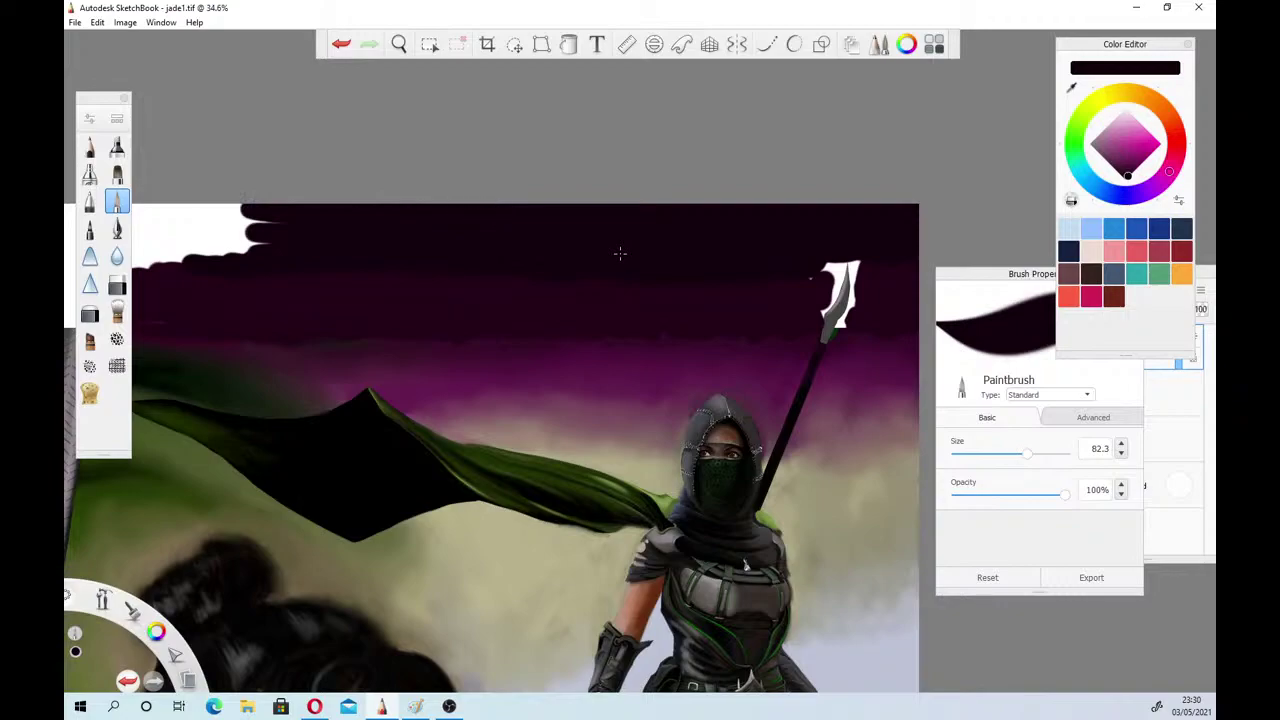
pyautogui.moveTo(240, 244); pyautogui.dragTo(244, 248)
# Extend the near-black purple along the canvas's upper edge, past the braided staff toward the veiled woman
pyautogui.click(399, 45)
pyautogui.moveTo(346, 308); pyautogui.dragTo(616, 272)
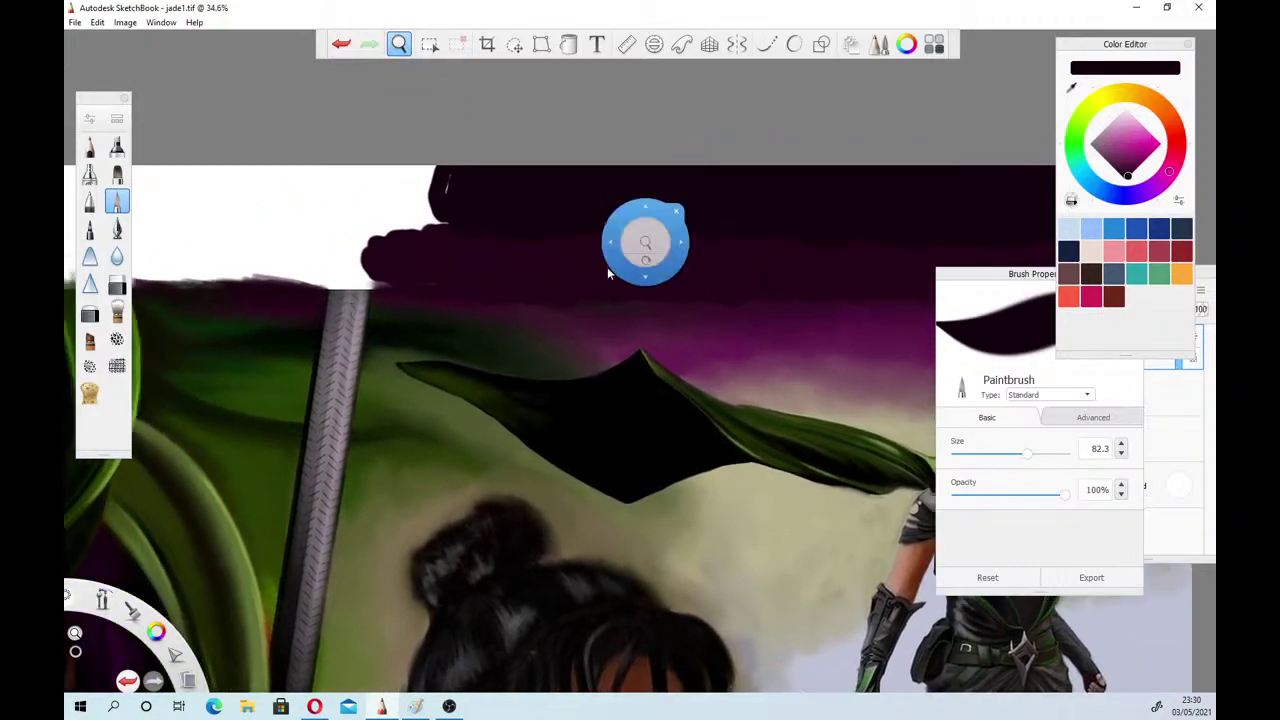
pyautogui.click(464, 208)
pyautogui.moveTo(377, 222)
pyautogui.mouseDown()
pyautogui.moveTo(411, 221)
pyautogui.moveTo(437, 187)
pyautogui.moveTo(362, 198)
pyautogui.moveTo(408, 178)
pyautogui.mouseUp()
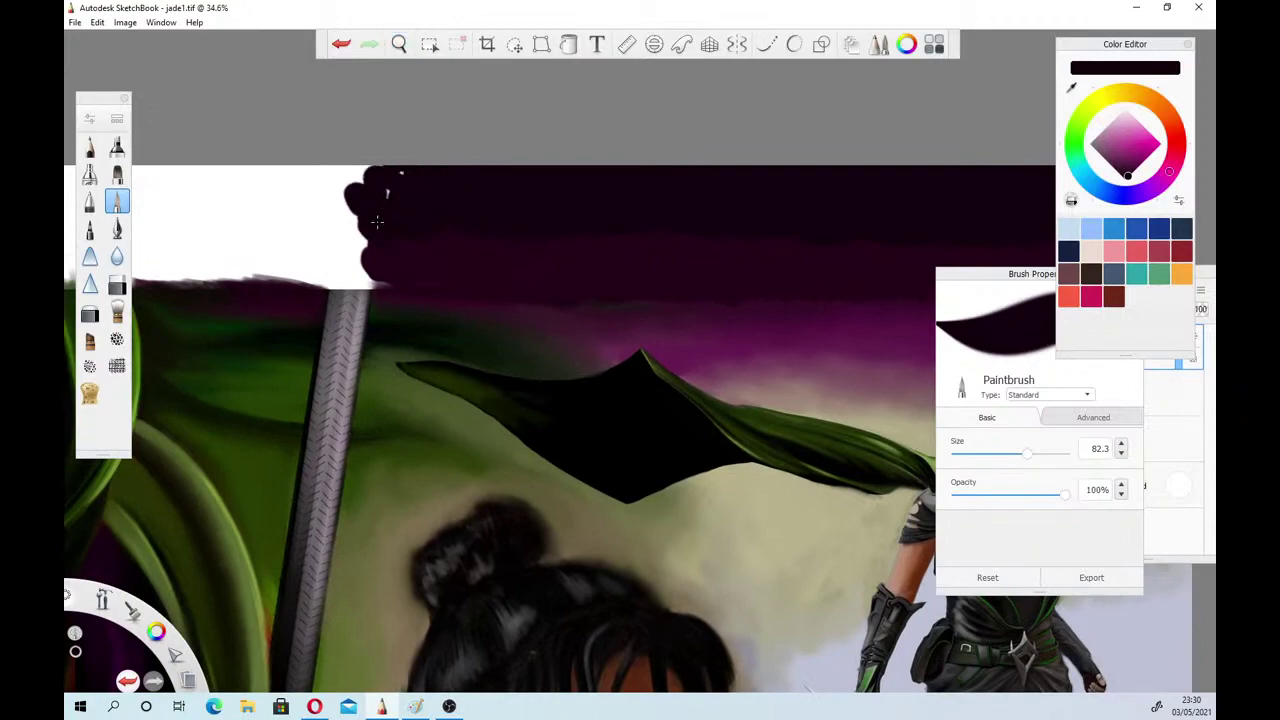
pyautogui.moveTo(377, 221); pyautogui.dragTo(199, 203)
# Resample the two dark purples from the sky and extend both bands over the white area above the staff and beside the veil
pyautogui.click(1071, 88)
pyautogui.click(376, 260)
pyautogui.moveTo(352, 246)
pyautogui.mouseDown()
pyautogui.moveTo(375, 264)
pyautogui.moveTo(205, 220)
pyautogui.moveTo(300, 255)
pyautogui.moveTo(292, 272)
pyautogui.moveTo(376, 275)
pyautogui.mouseUp()
pyautogui.moveTo(255, 280); pyautogui.dragTo(368, 289)
pyautogui.moveTo(256, 280)
pyautogui.mouseDown()
pyautogui.moveTo(190, 265)
pyautogui.moveTo(195, 212)
pyautogui.moveTo(170, 277)
pyautogui.mouseUp()
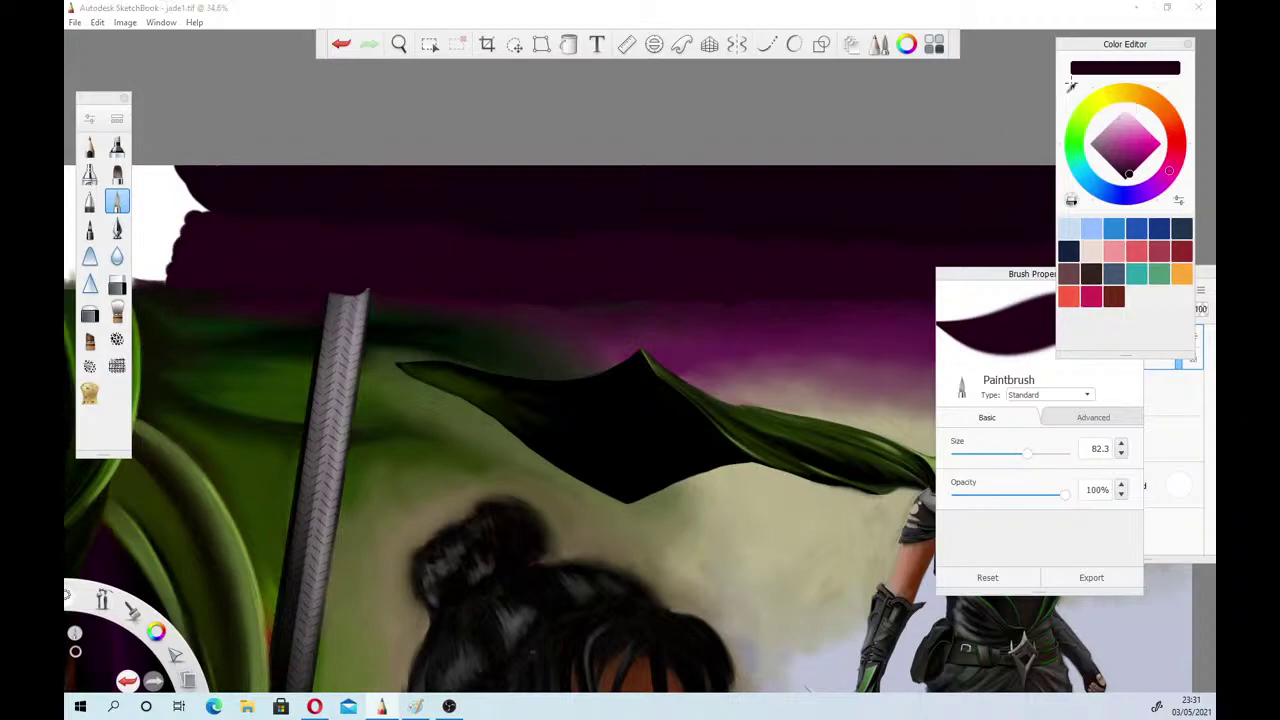
pyautogui.moveTo(185, 181)
pyautogui.mouseDown()
pyautogui.moveTo(190, 196)
pyautogui.moveTo(152, 188)
pyautogui.mouseUp()
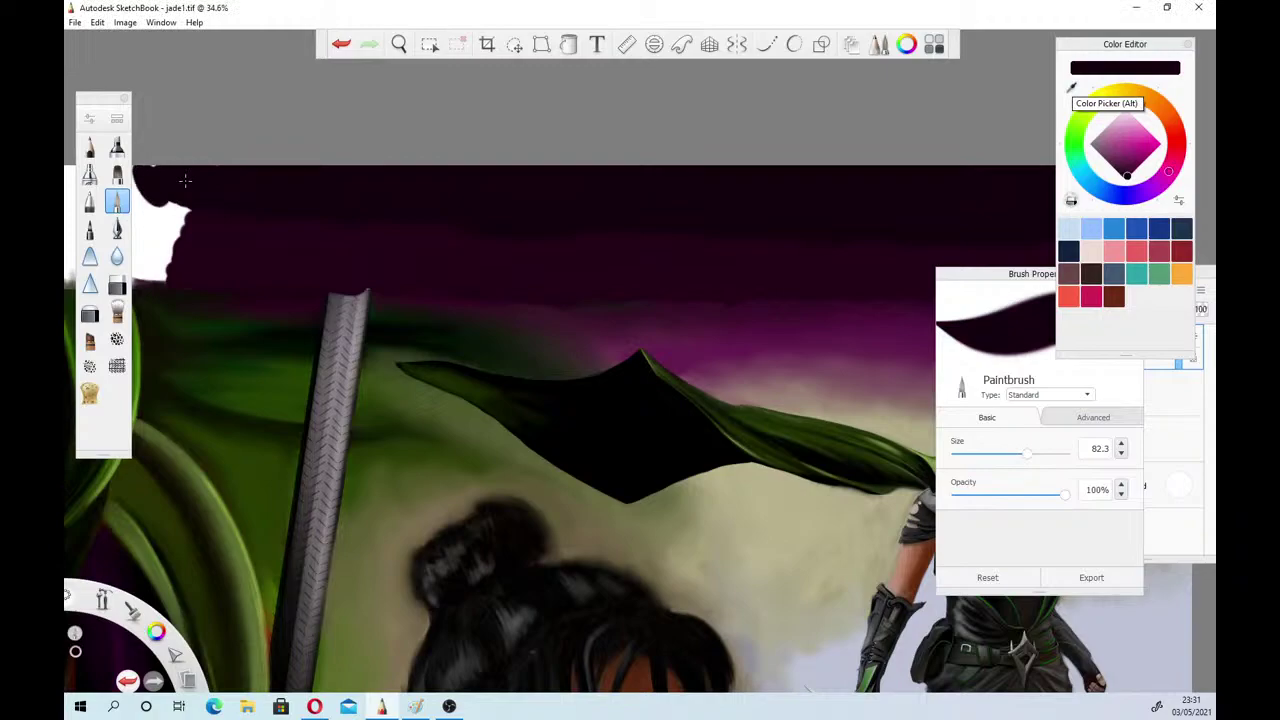
pyautogui.click(185, 180)
# Paint near-black purple over the white area around the tip of the hooded woman's spear blade with the Paintbrush at size 82.3
pyautogui.click(399, 44)
pyautogui.moveTo(506, 430); pyautogui.dragTo(301, 431)
pyautogui.moveTo(598, 345)
pyautogui.mouseDown()
pyautogui.moveTo(486, 483)
pyautogui.moveTo(674, 417)
pyautogui.moveTo(686, 400)
pyautogui.moveTo(746, 434)
pyautogui.moveTo(779, 405)
pyautogui.mouseUp()
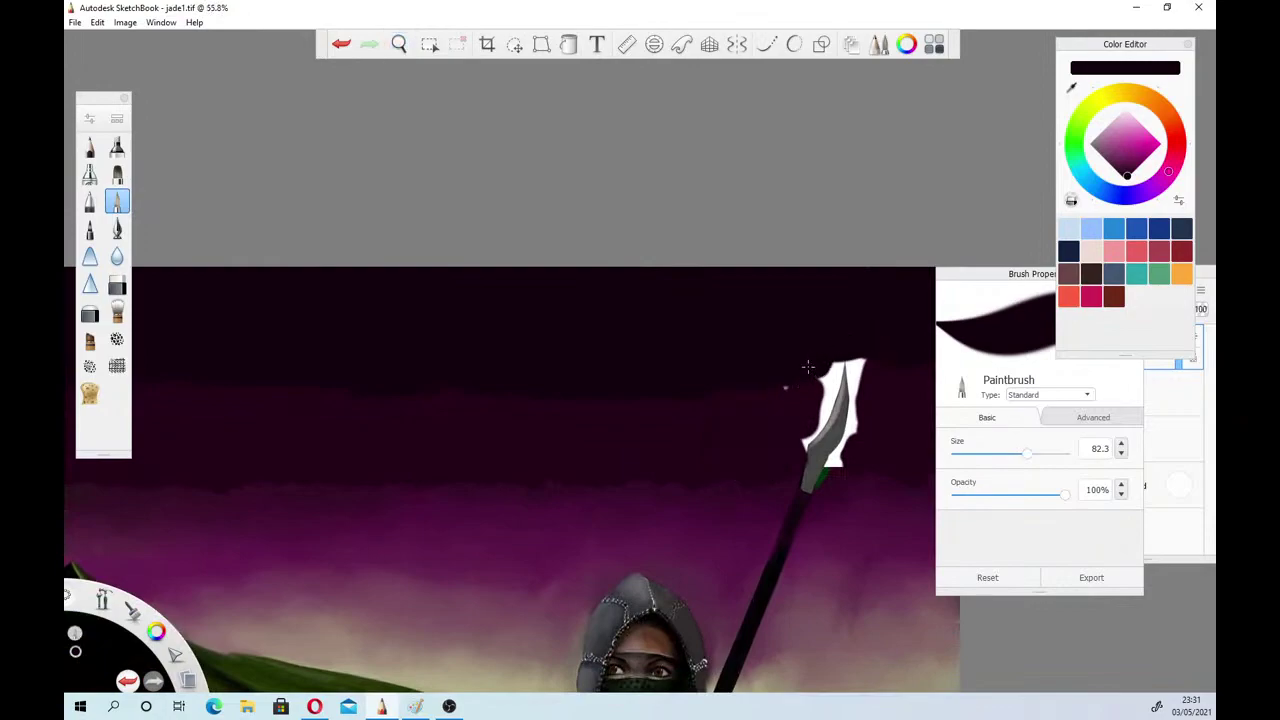
pyautogui.moveTo(808, 367); pyautogui.dragTo(848, 352)
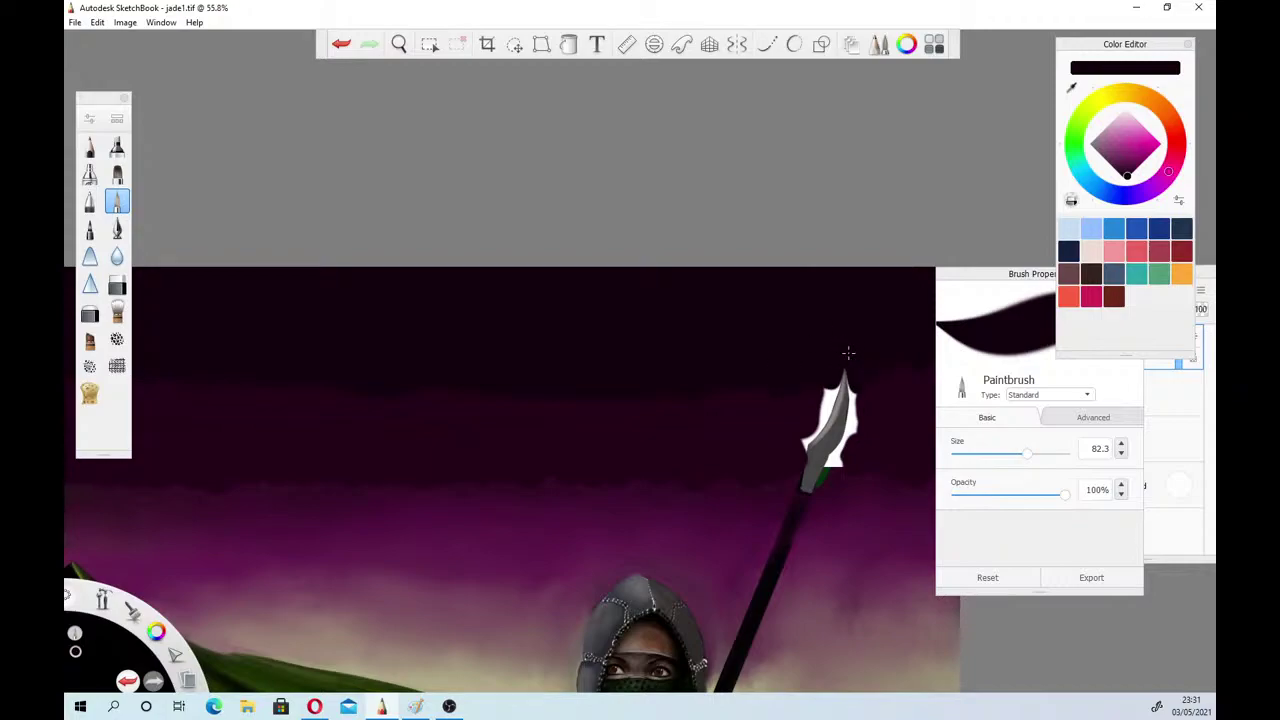
pyautogui.click(399, 44)
pyautogui.moveTo(502, 224); pyautogui.dragTo(306, 203)
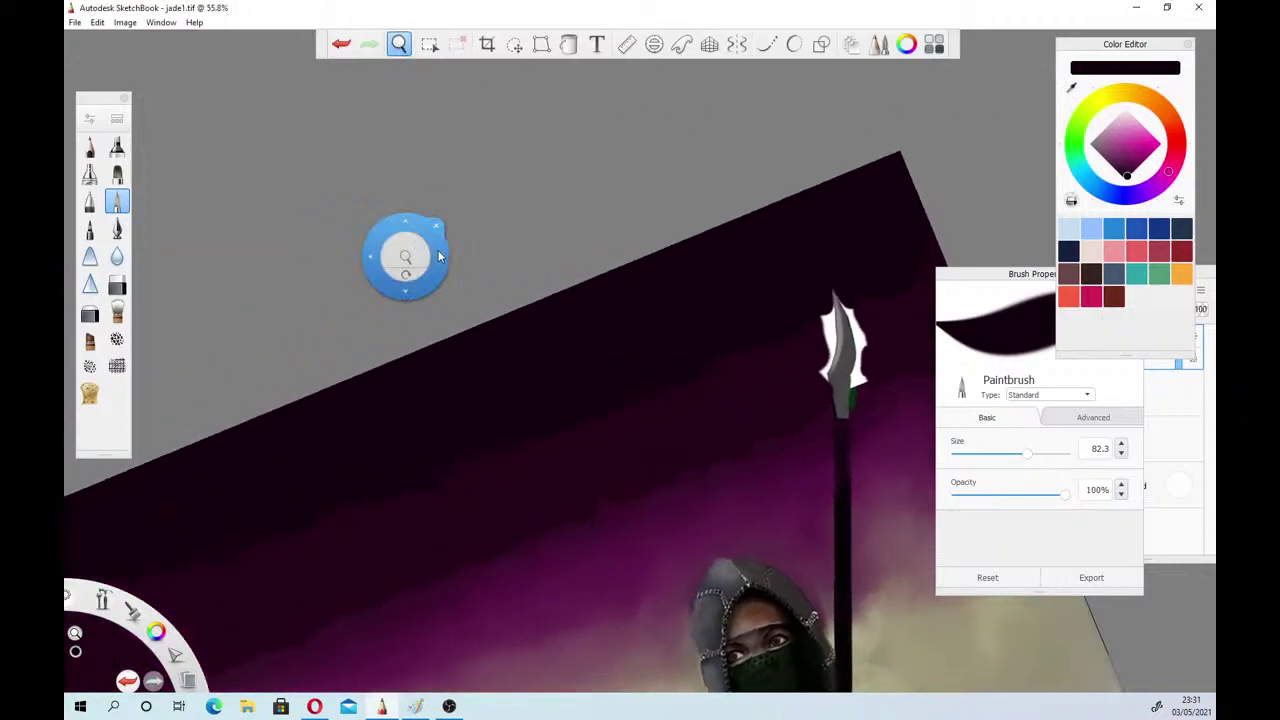
pyautogui.moveTo(459, 252); pyautogui.dragTo(427, 264)
pyautogui.click(420, 237)
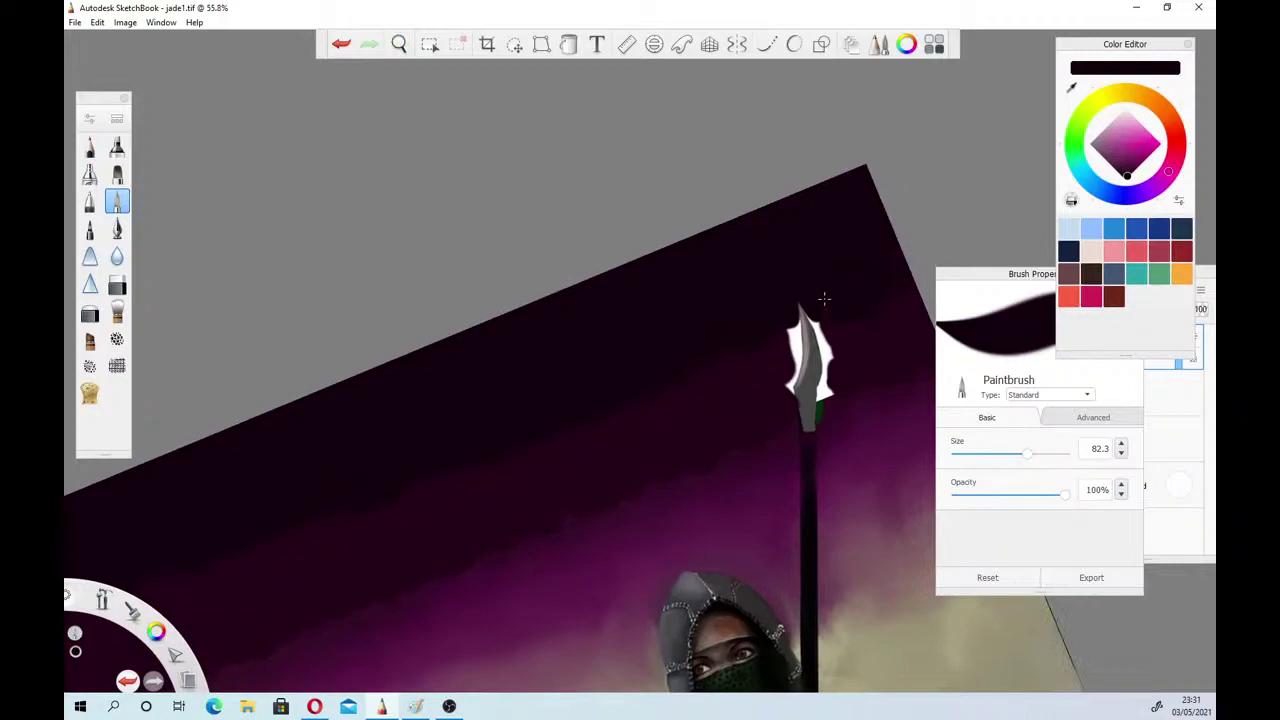
pyautogui.click(400, 44)
pyautogui.moveTo(432, 329); pyautogui.dragTo(431, 228)
pyautogui.moveTo(406, 310); pyautogui.dragTo(512, 208)
pyautogui.click(541, 142)
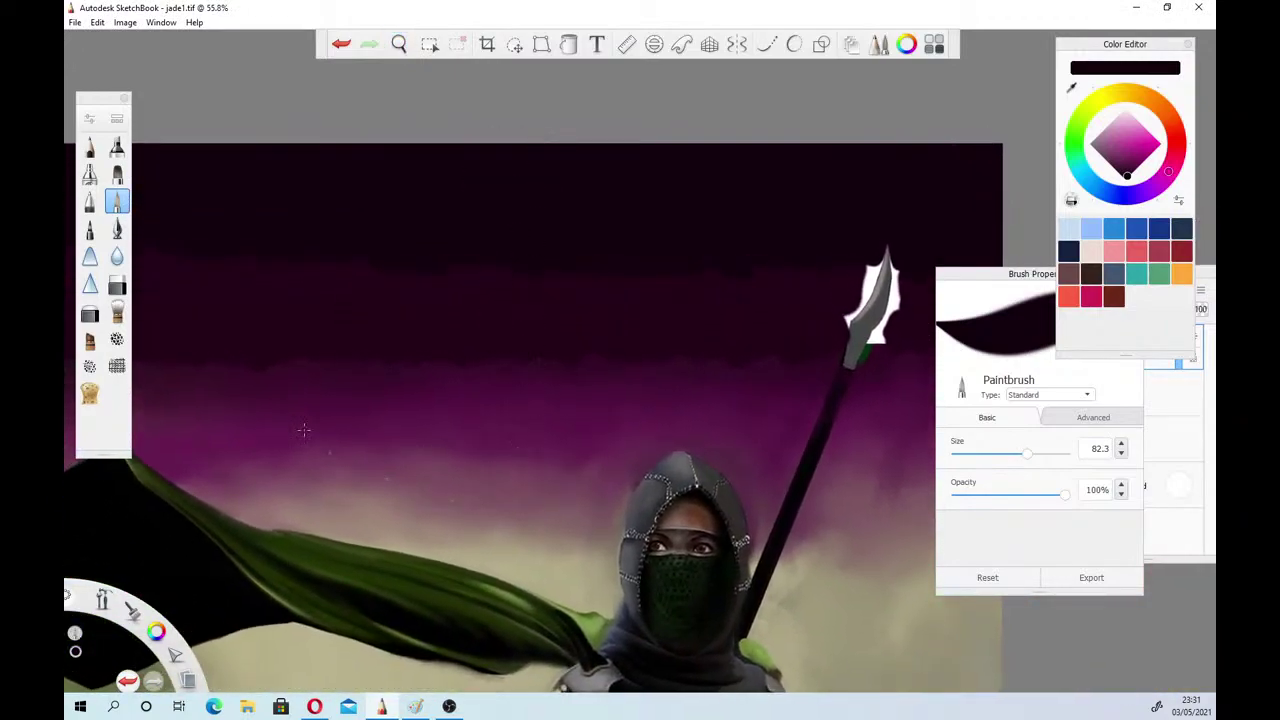
# Blend the seams between the purple sky bands above the cape with the Wash smudge brush at size 87.4
pyautogui.click(117, 313)
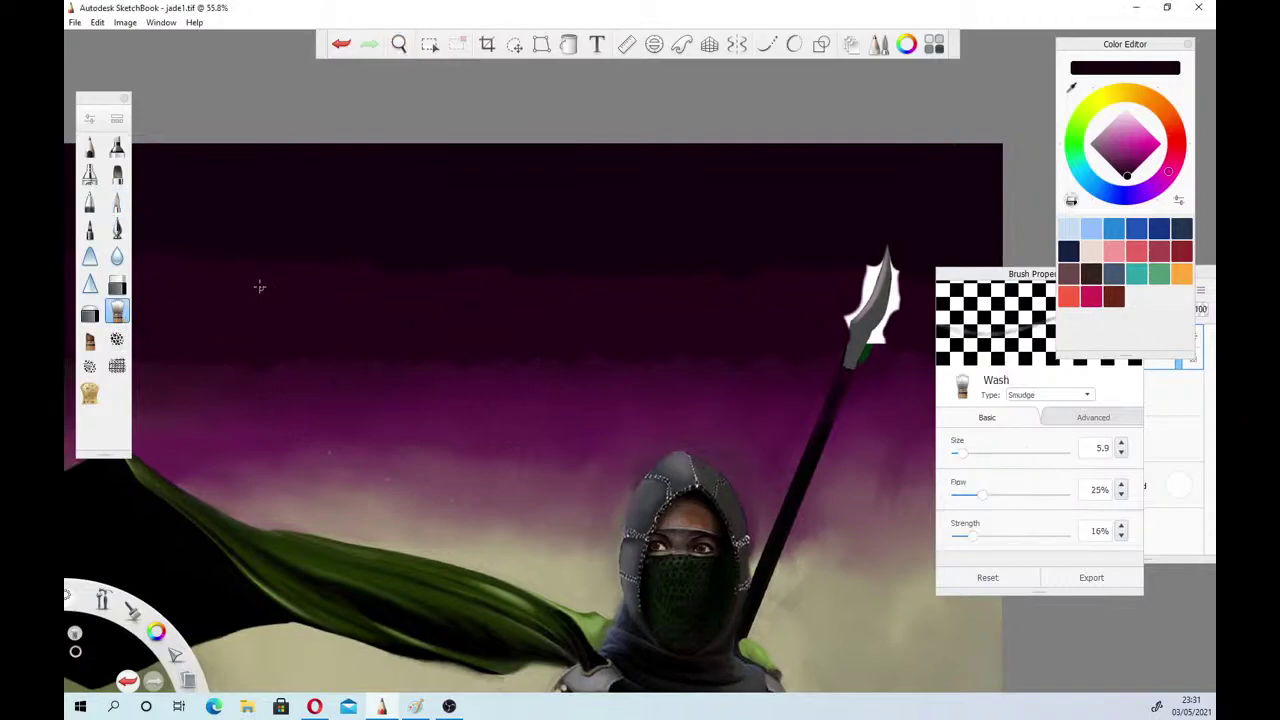
pyautogui.moveTo(995, 455); pyautogui.dragTo(1013, 452)
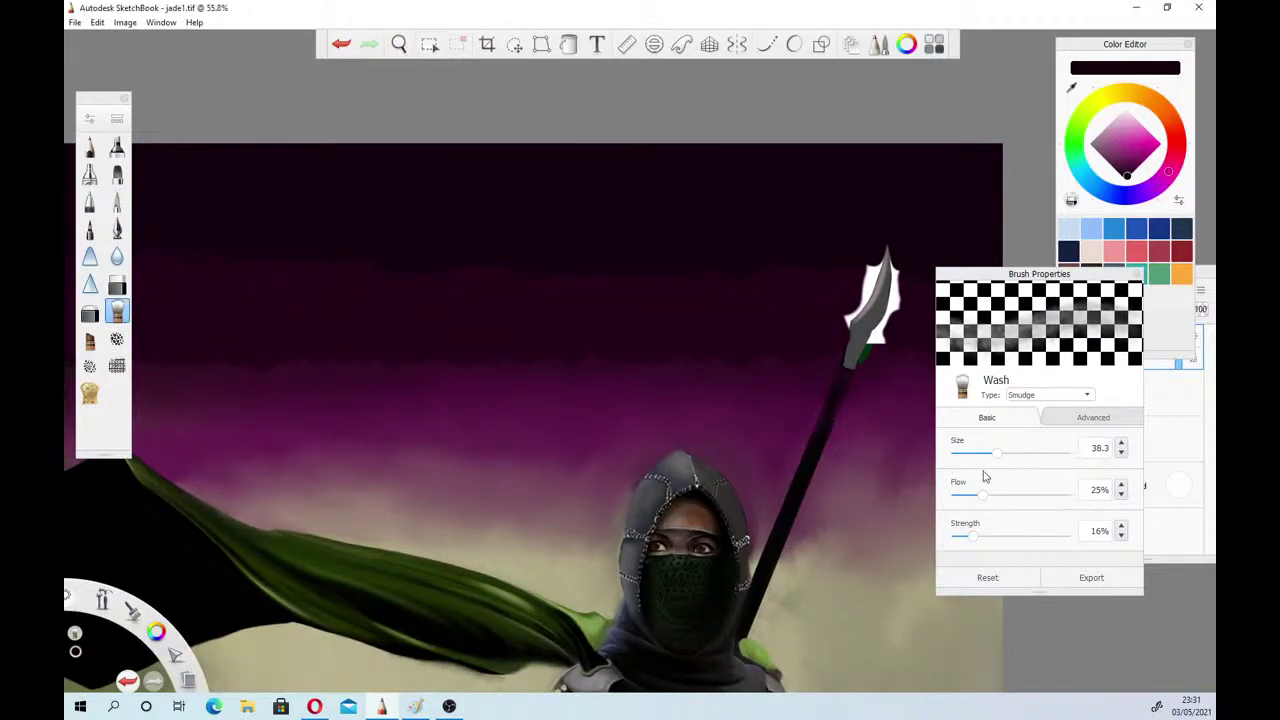
pyautogui.moveTo(1031, 452); pyautogui.dragTo(1022, 454)
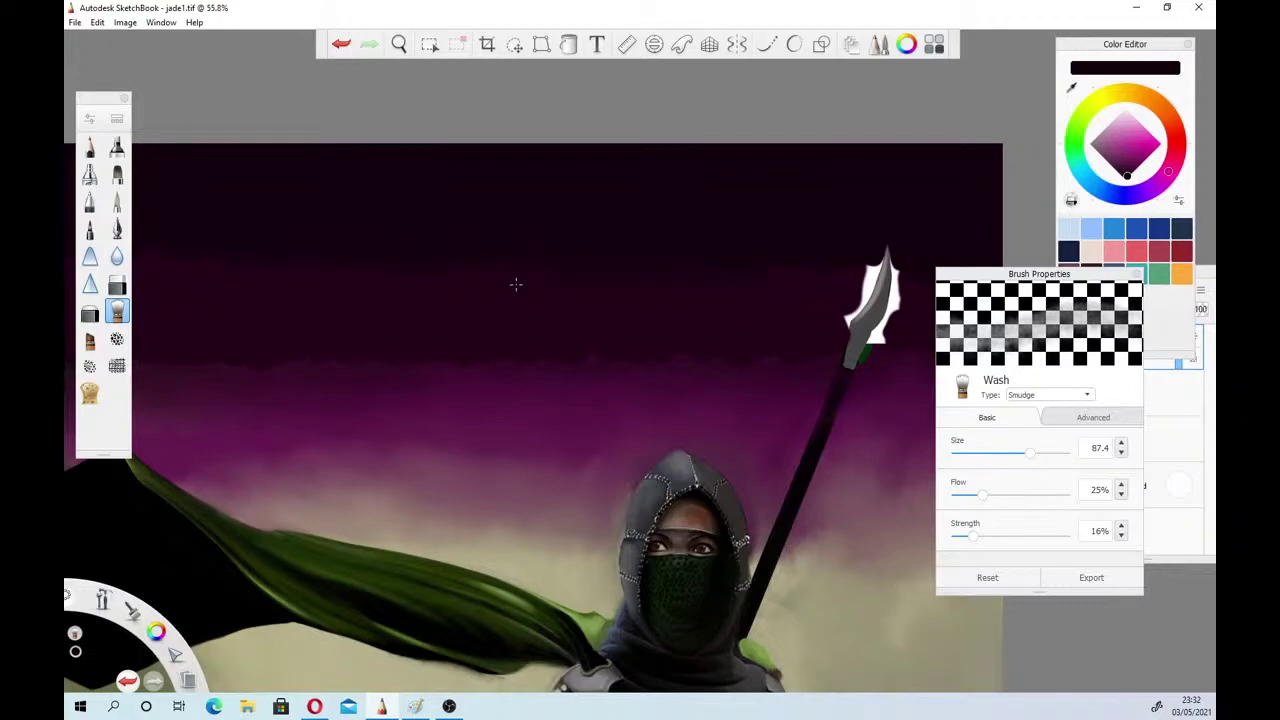
pyautogui.moveTo(261, 366); pyautogui.dragTo(300, 346)
pyautogui.click(398, 44)
pyautogui.moveTo(309, 325); pyautogui.dragTo(577, 379)
pyautogui.moveTo(390, 312); pyautogui.dragTo(518, 318)
pyautogui.click(461, 298)
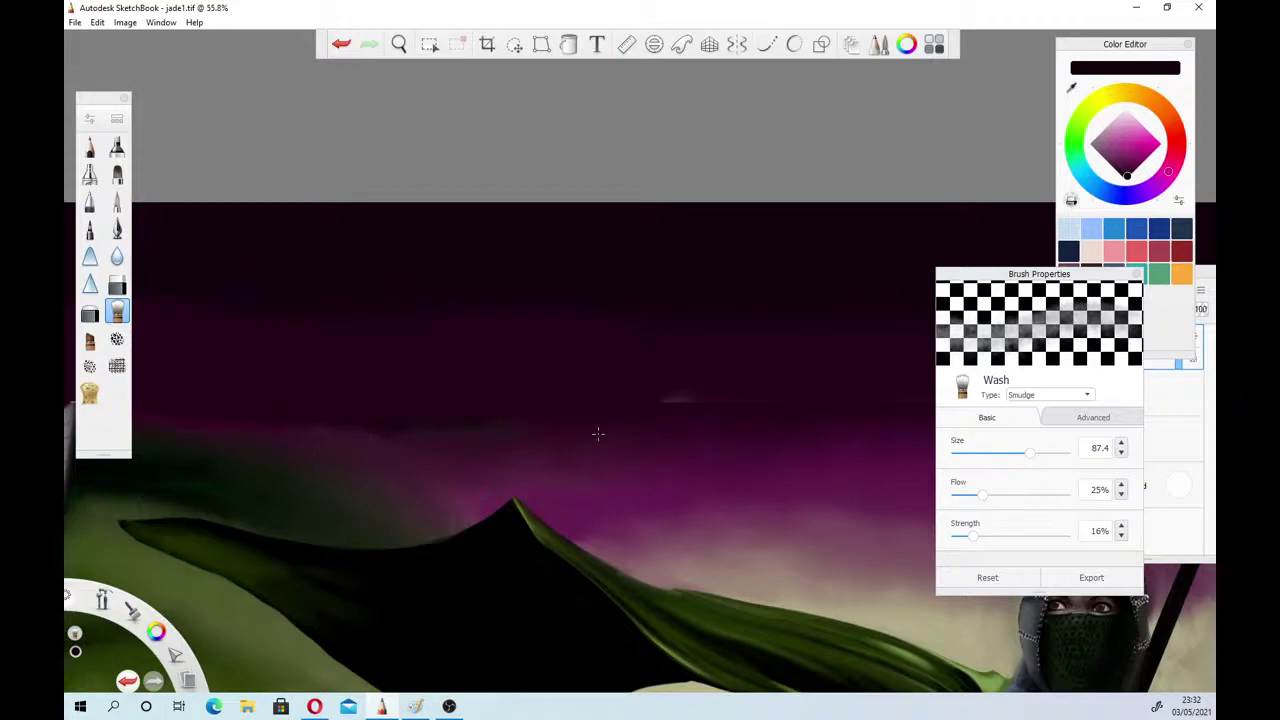
# Sample the dark purple beside the spear blade and paint over the white along its inner curve with Conceptual 1 at size 13.0
pyautogui.click(399, 44)
pyautogui.moveTo(478, 342); pyautogui.dragTo(679, 335)
pyautogui.moveTo(468, 291); pyautogui.dragTo(428, 373)
pyautogui.moveTo(654, 357)
pyautogui.mouseDown()
pyautogui.moveTo(789, 442)
pyautogui.moveTo(813, 438)
pyautogui.moveTo(680, 412)
pyautogui.mouseUp()
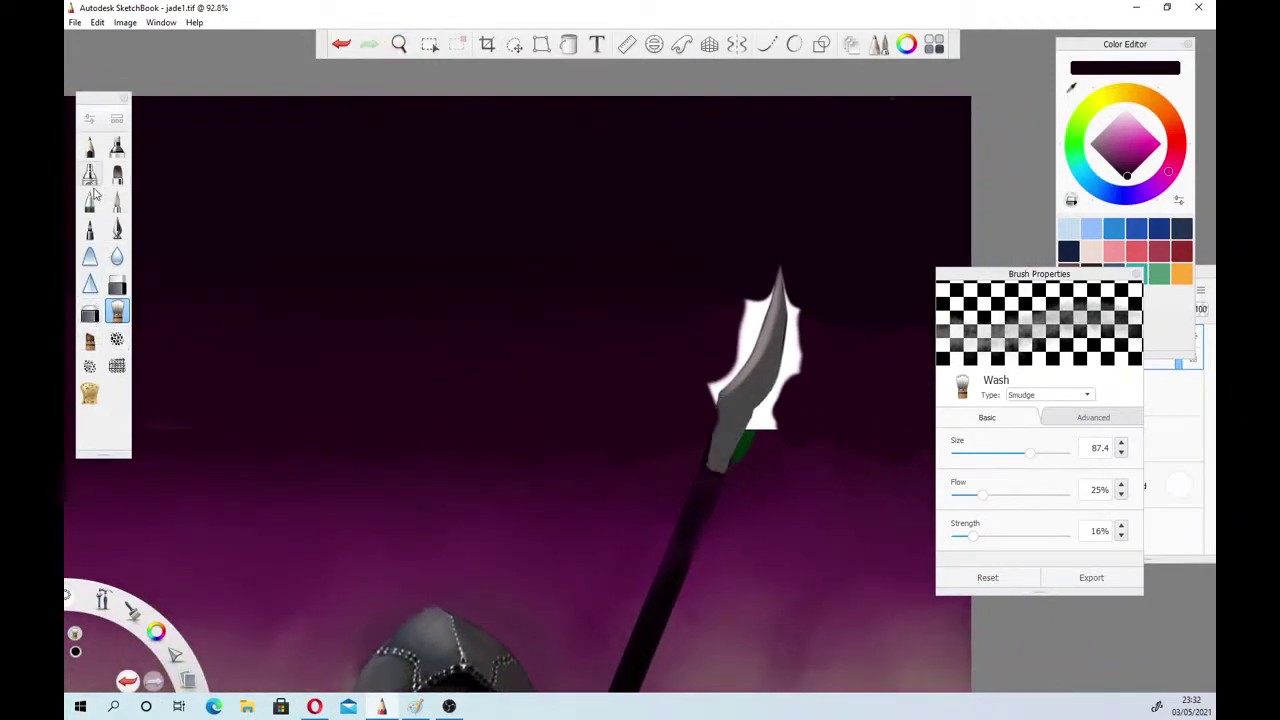
pyautogui.click(89, 340)
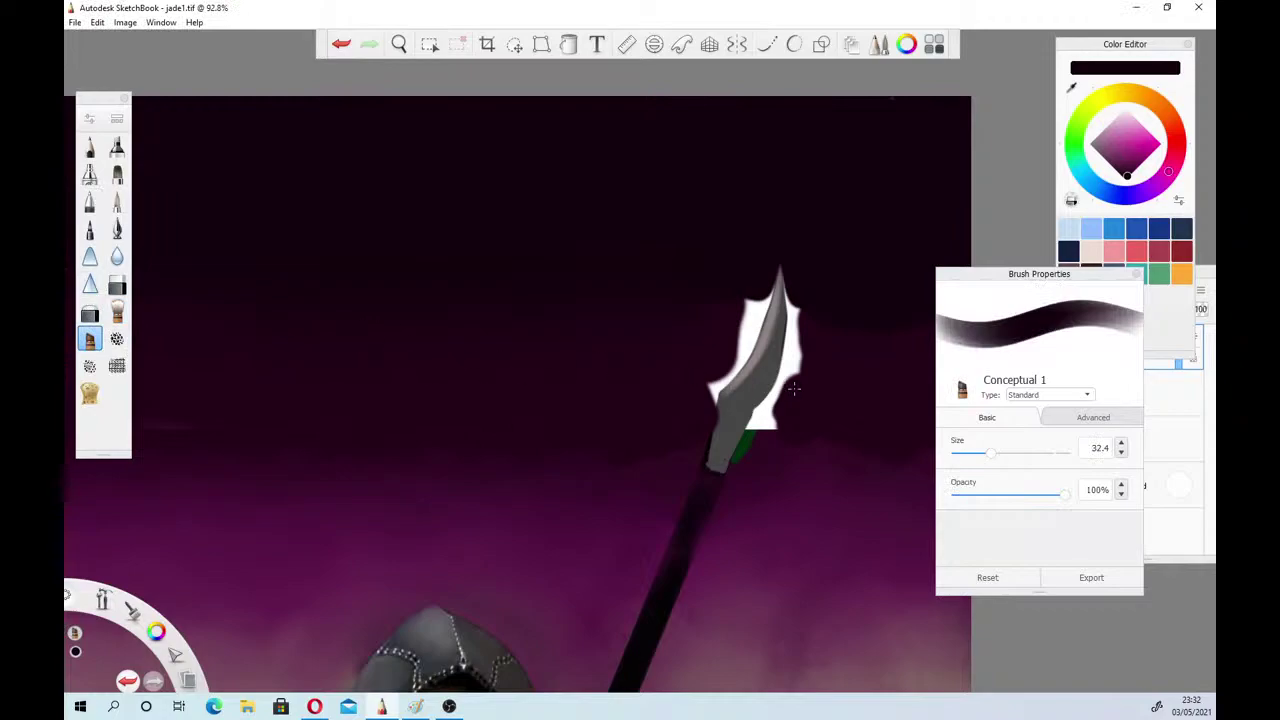
pyautogui.click(1072, 87)
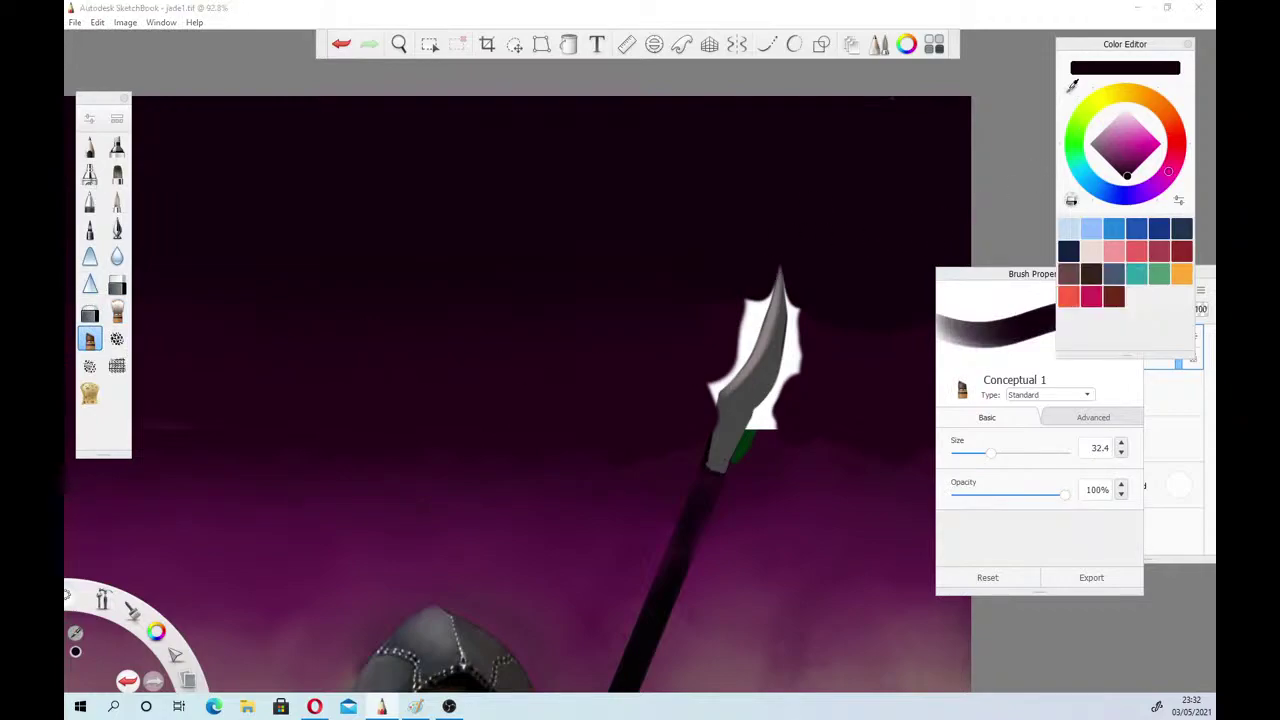
pyautogui.click(721, 335)
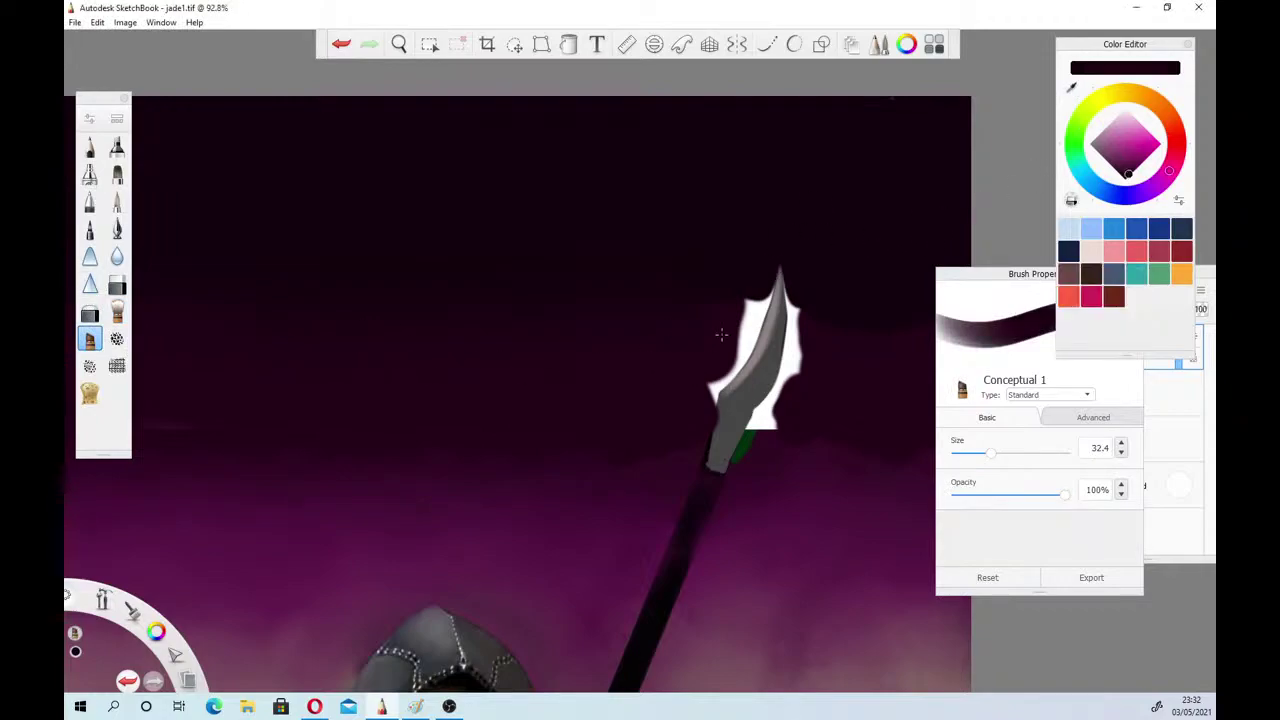
pyautogui.click(967, 453)
pyautogui.moveTo(746, 313)
pyautogui.mouseDown()
pyautogui.moveTo(748, 332)
pyautogui.moveTo(760, 310)
pyautogui.moveTo(741, 361)
pyautogui.moveTo(707, 396)
pyautogui.mouseUp()
pyautogui.moveTo(761, 328); pyautogui.dragTo(712, 388)
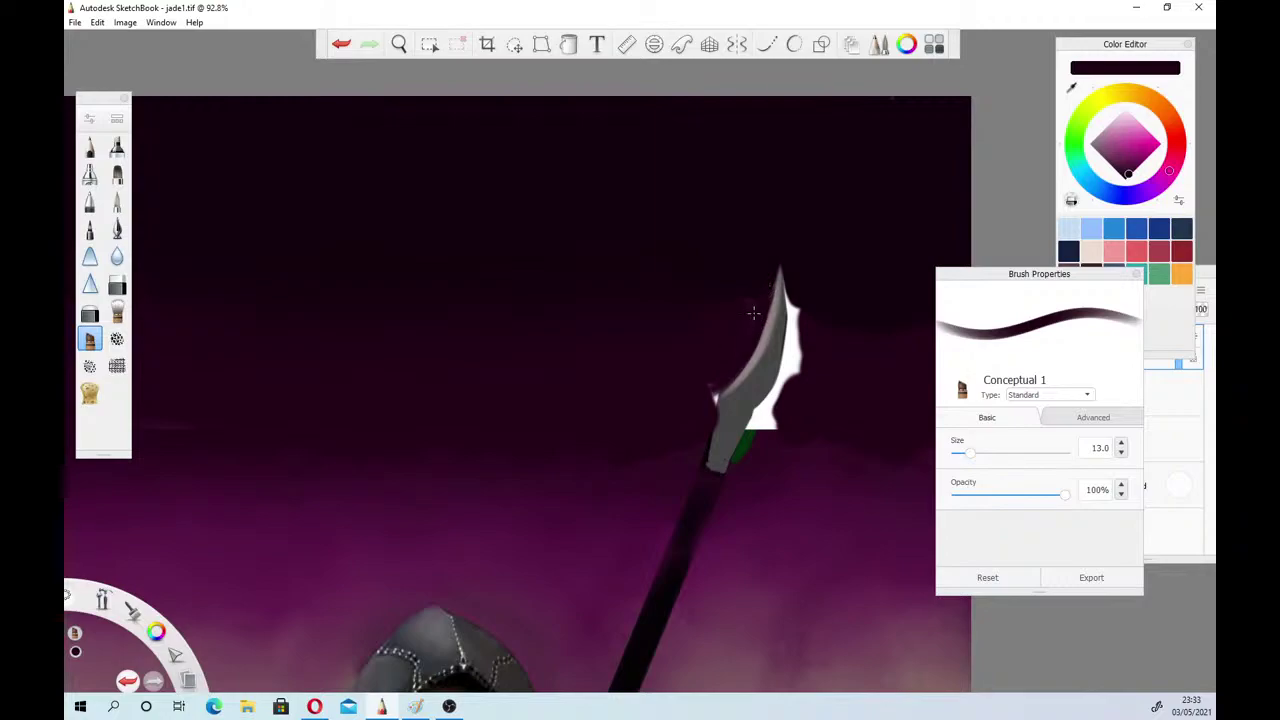
# Cover the white and green patches along the spear blade's outer edge with dark purple, using the Paintbrush at size 24.7
pyautogui.moveTo(790, 325)
pyautogui.mouseDown()
pyautogui.moveTo(780, 385)
pyautogui.moveTo(792, 318)
pyautogui.moveTo(793, 349)
pyautogui.mouseUp()
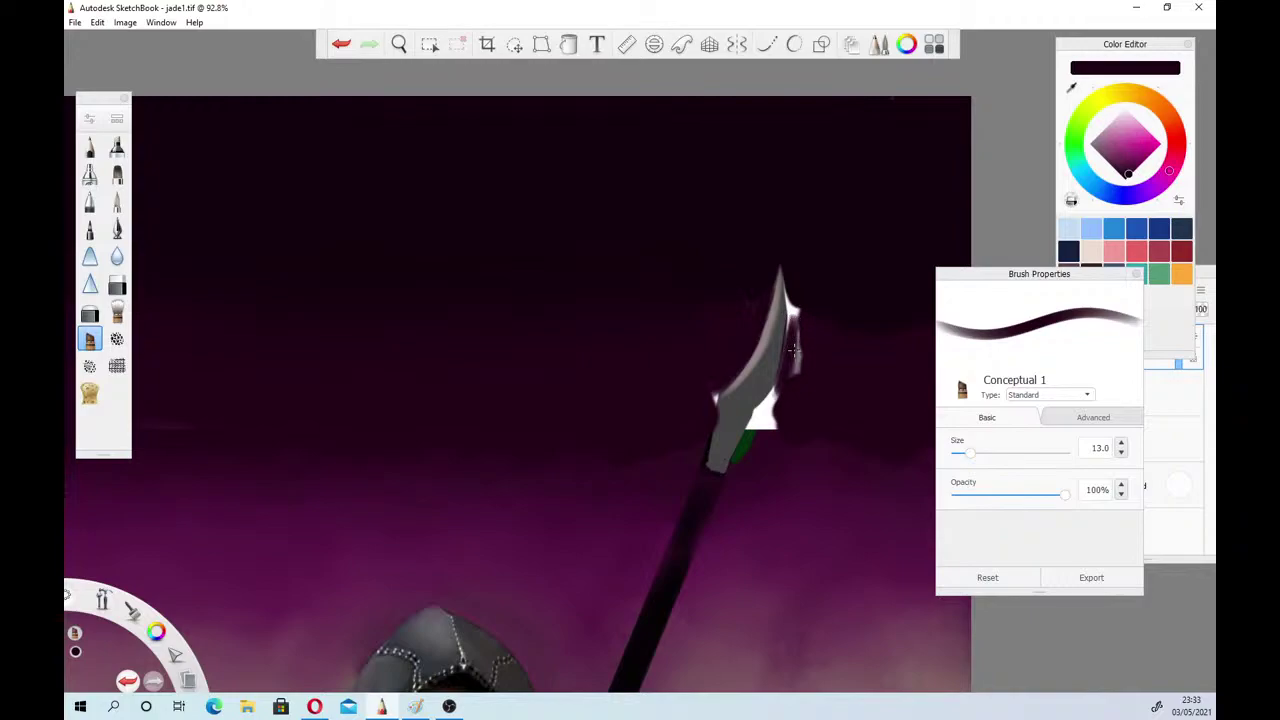
pyautogui.click(117, 201)
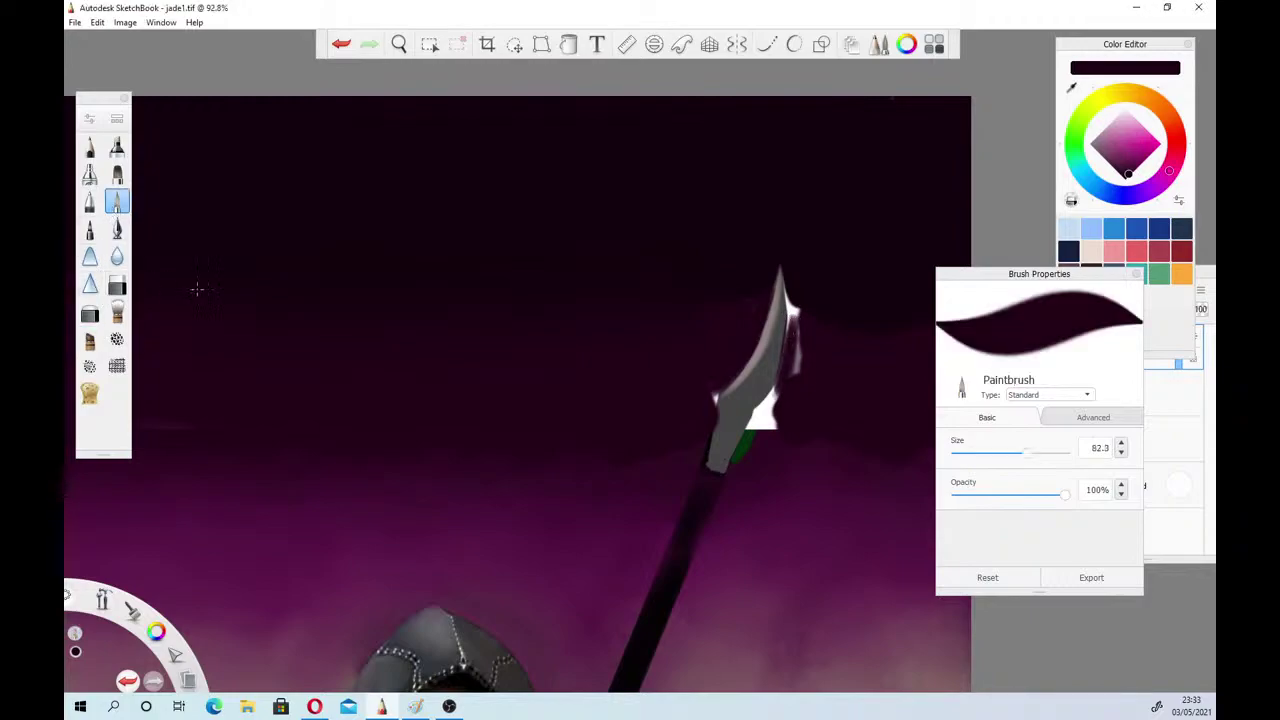
pyautogui.click(966, 453)
pyautogui.moveTo(797, 345); pyautogui.dragTo(772, 424)
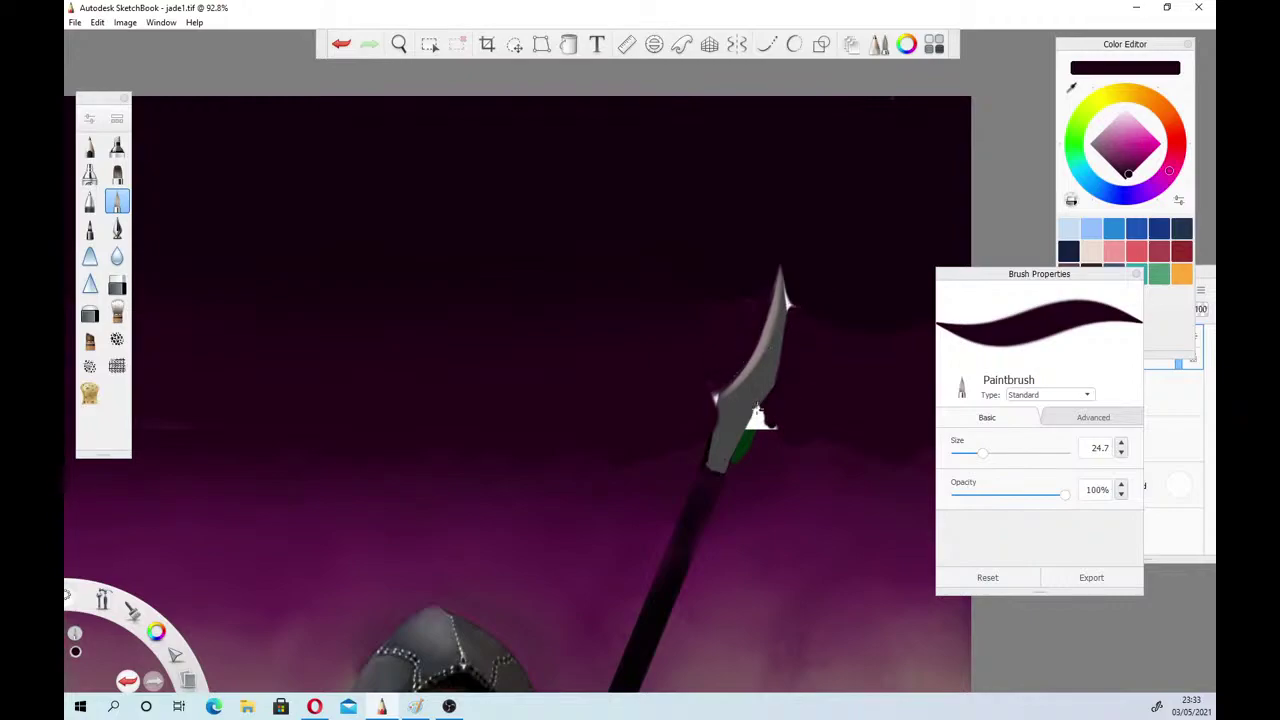
pyautogui.moveTo(757, 420); pyautogui.dragTo(761, 421)
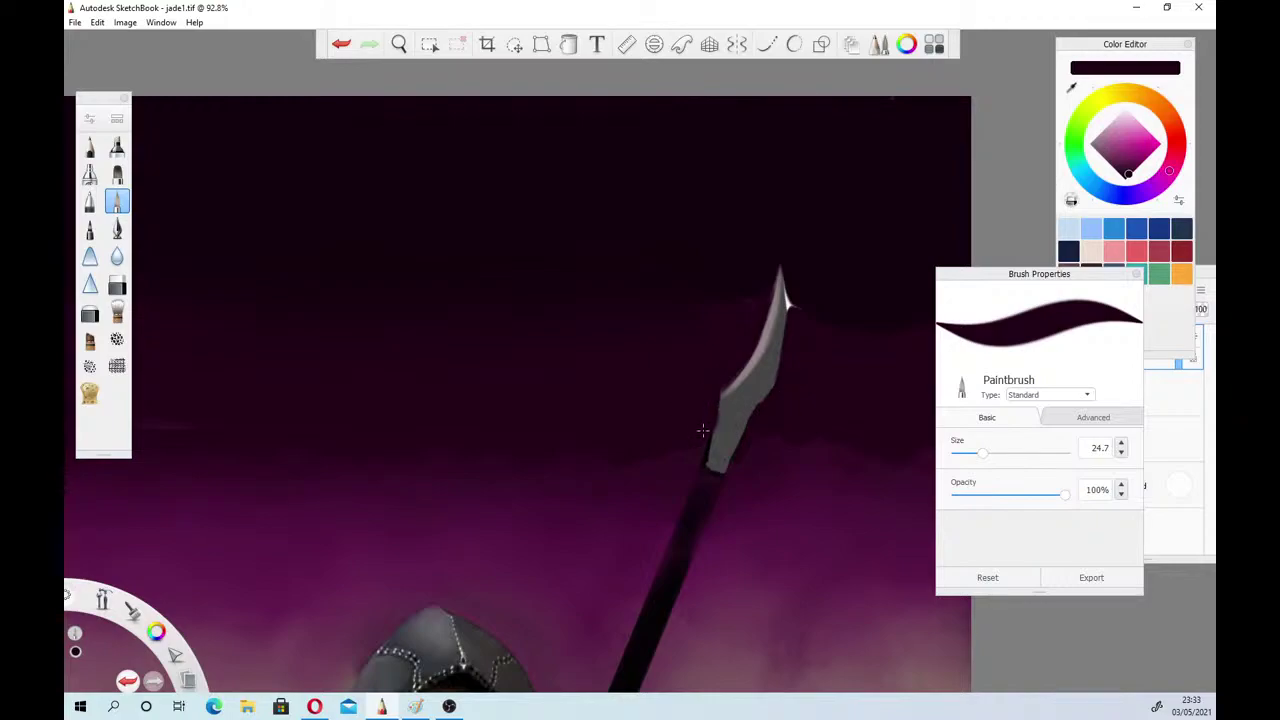
# Touch up the spear blade's base with its sampled grey and cover the white notch by the tip with near-black purple
pyautogui.click(1070, 90)
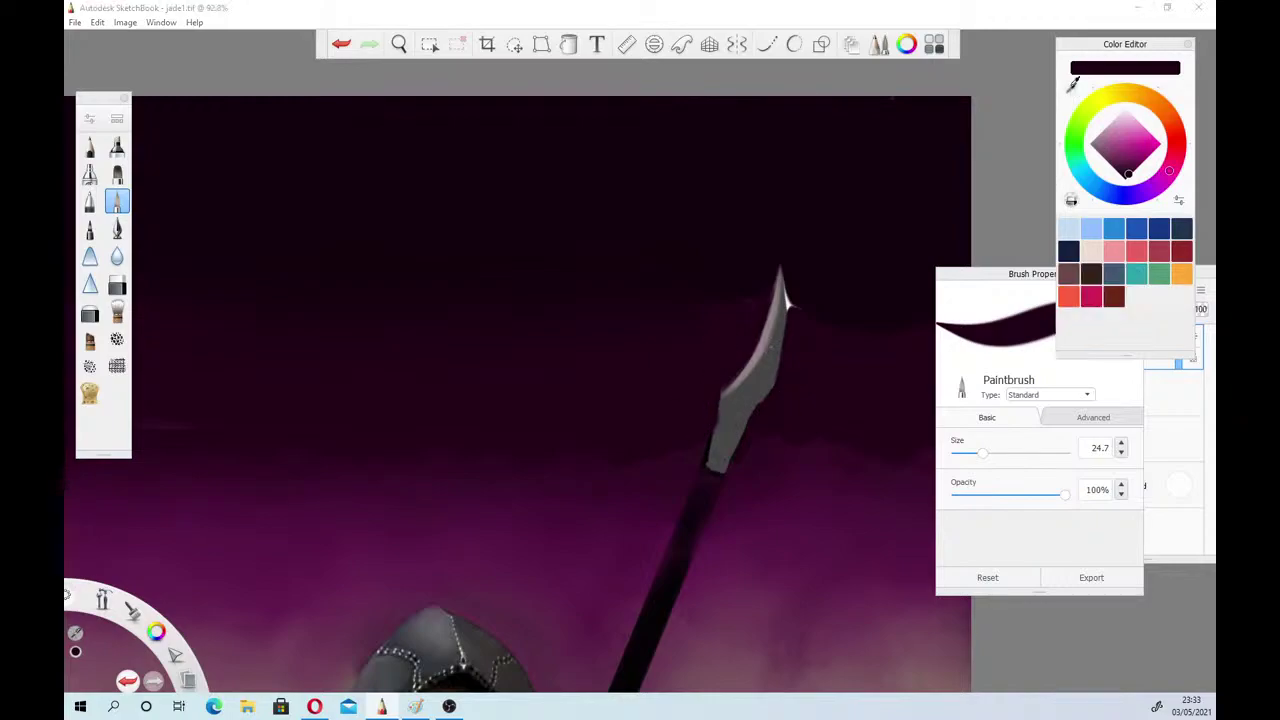
pyautogui.click(720, 412)
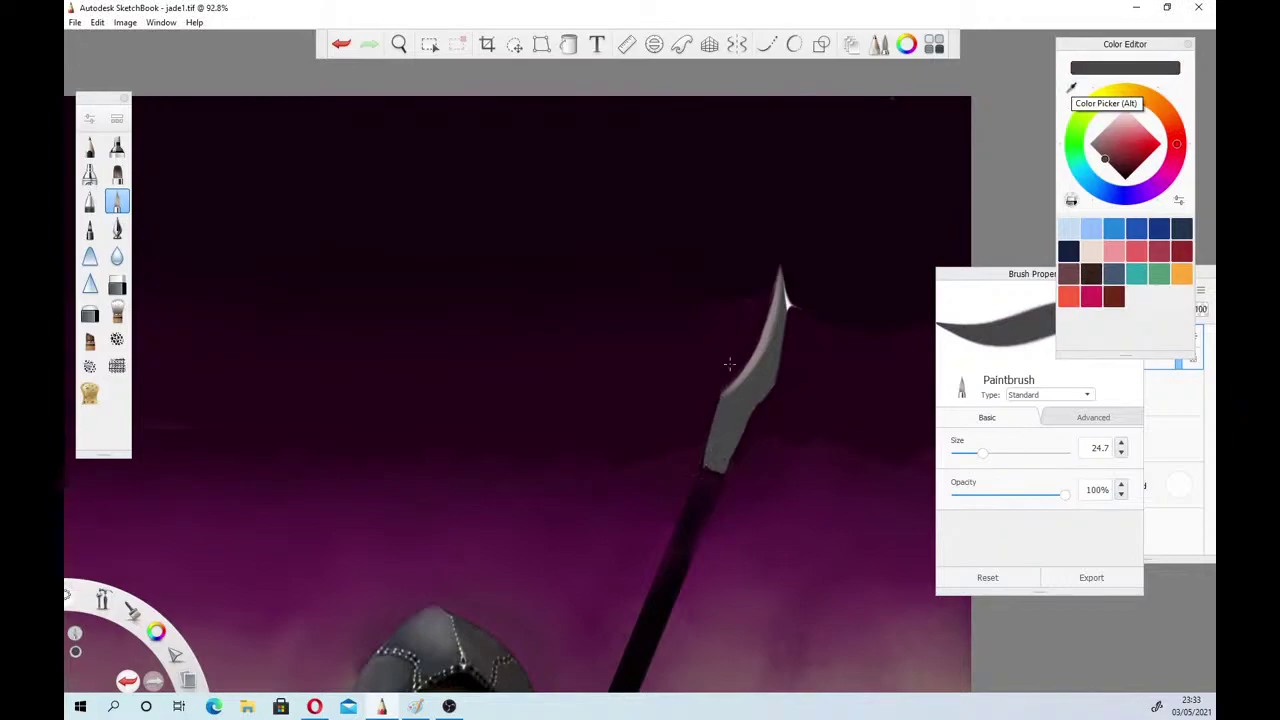
pyautogui.click(791, 293)
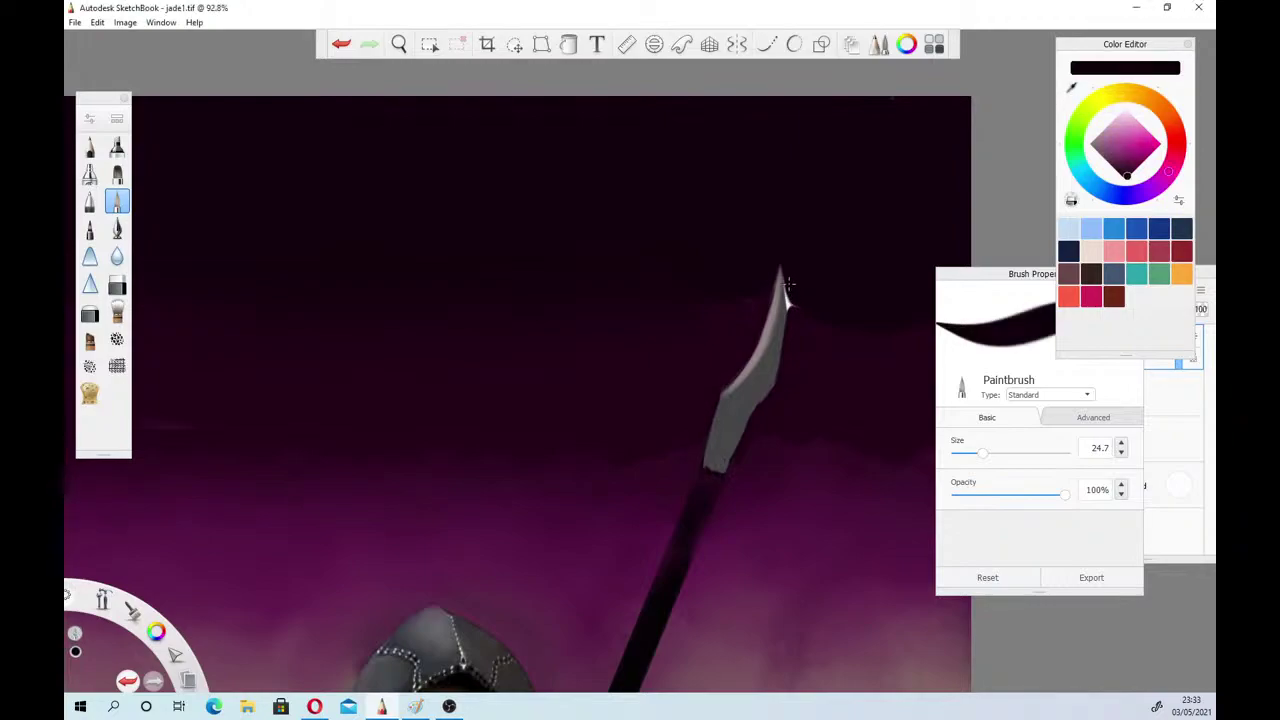
pyautogui.moveTo(790, 301); pyautogui.dragTo(776, 231)
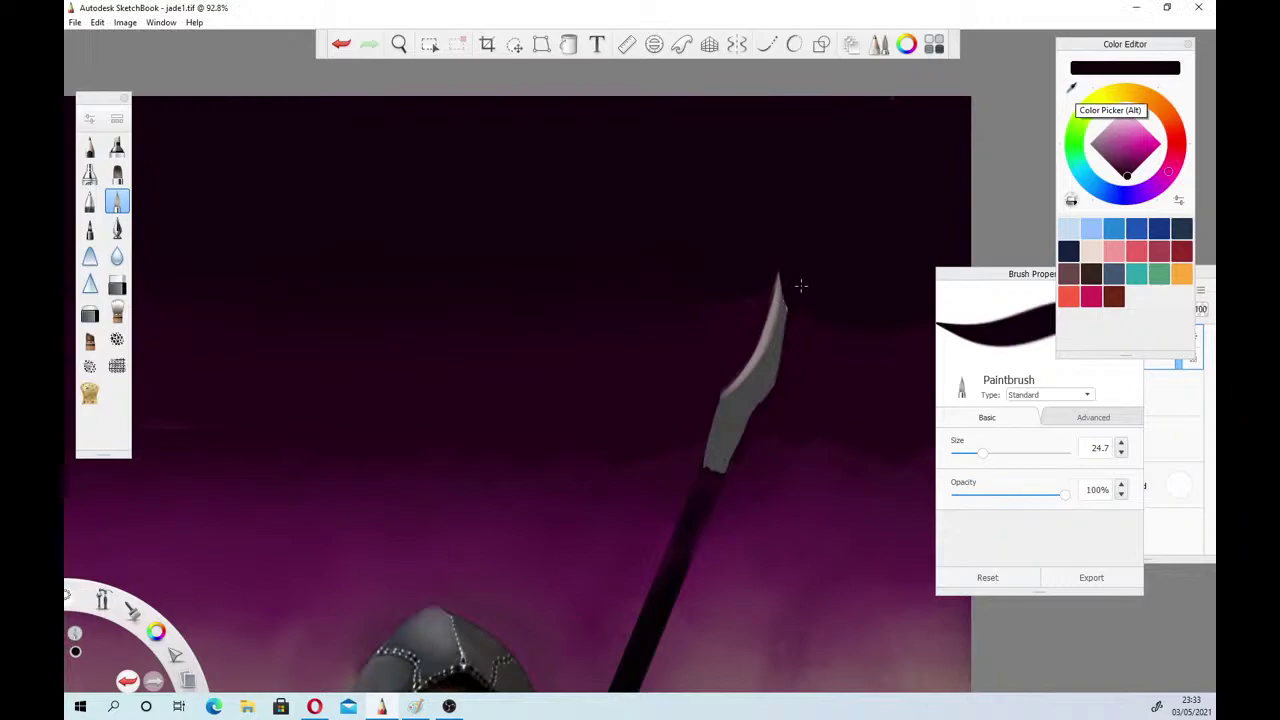
# Blend the sky bands around the spear blade's tip with the Wash smudge brush at size 40.8
pyautogui.click(117, 313)
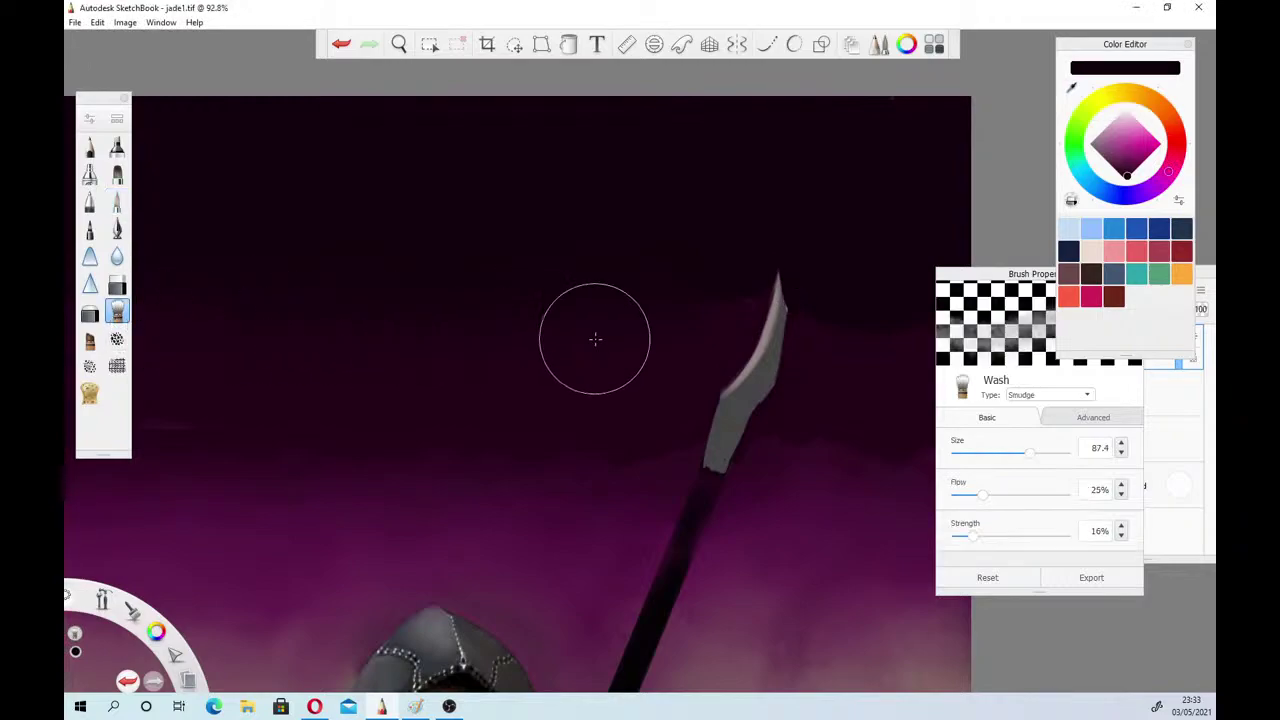
pyautogui.moveTo(1030, 452); pyautogui.dragTo(1000, 452)
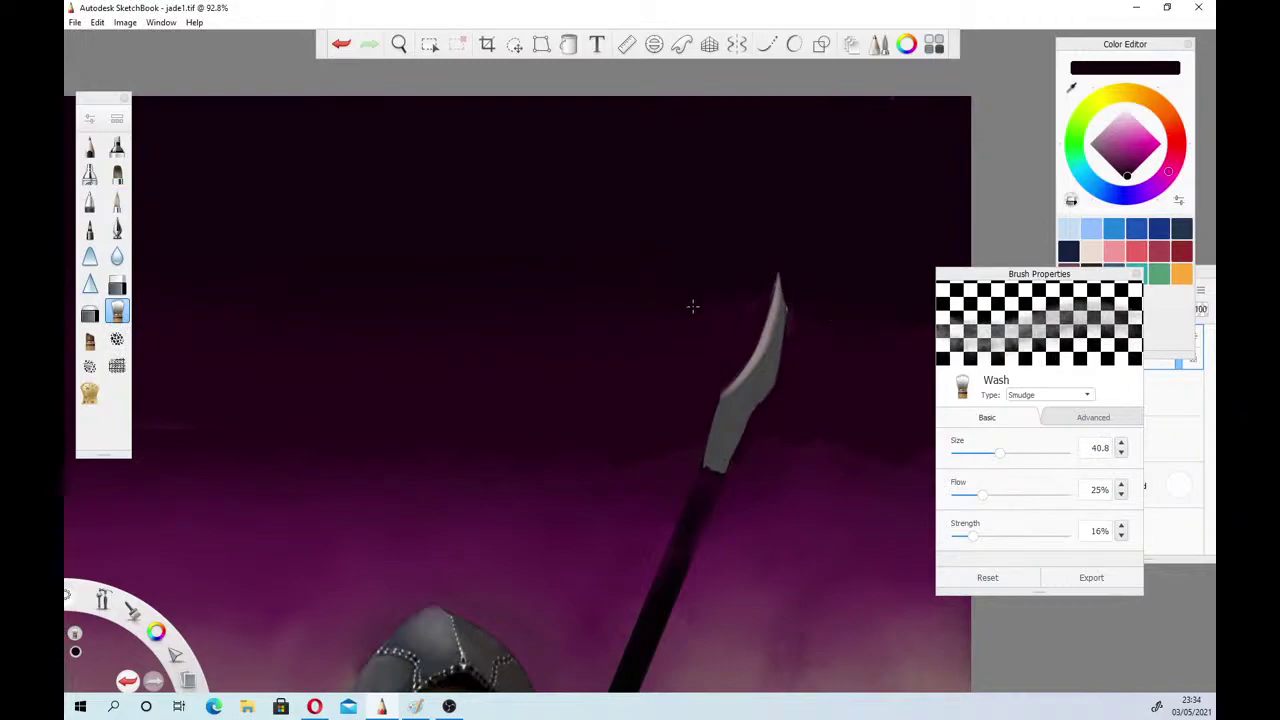
pyautogui.click(398, 44)
pyautogui.moveTo(645, 340); pyautogui.dragTo(524, 355)
pyautogui.click(596, 318)
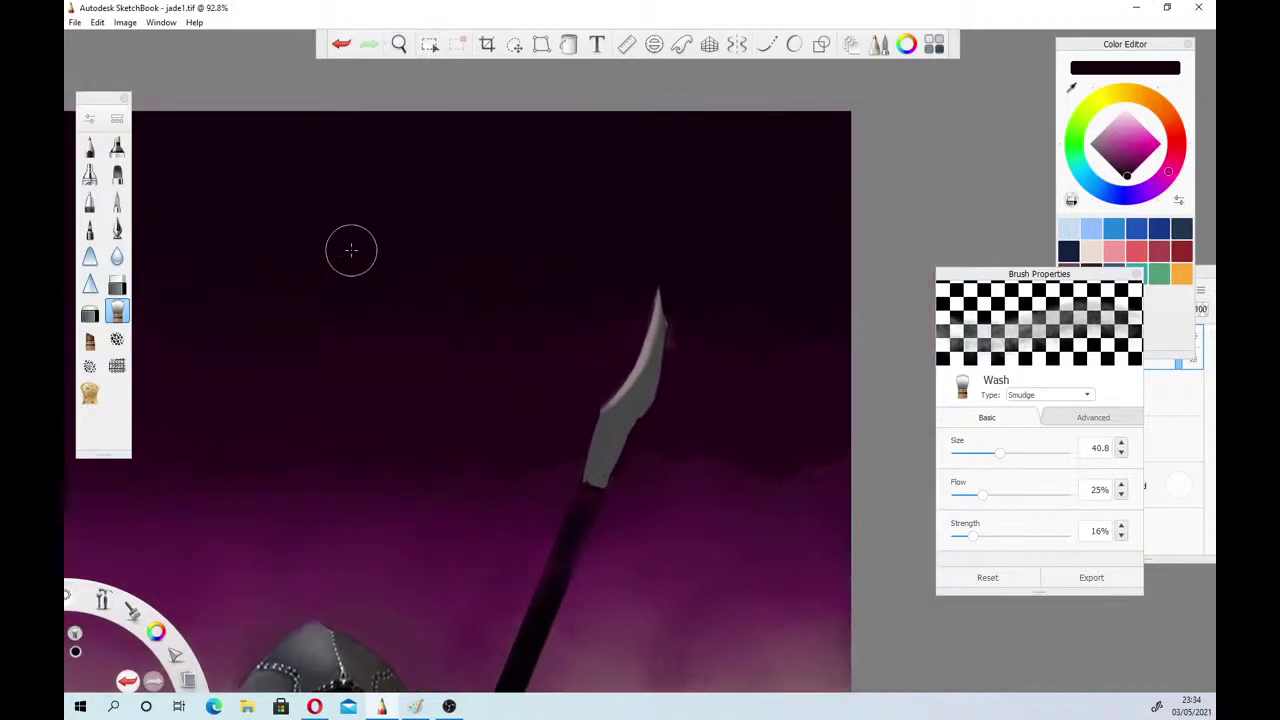
# Bring the whole canvas into view and save the painting
pyautogui.click(399, 44)
pyautogui.moveTo(390, 237); pyautogui.dragTo(771, 170)
pyautogui.moveTo(548, 378); pyautogui.dragTo(741, 429)
pyautogui.moveTo(597, 390); pyautogui.dragTo(582, 424)
pyautogui.moveTo(546, 428)
pyautogui.mouseDown()
pyautogui.moveTo(553, 345)
pyautogui.moveTo(571, 358)
pyautogui.moveTo(538, 370)
pyautogui.mouseUp()
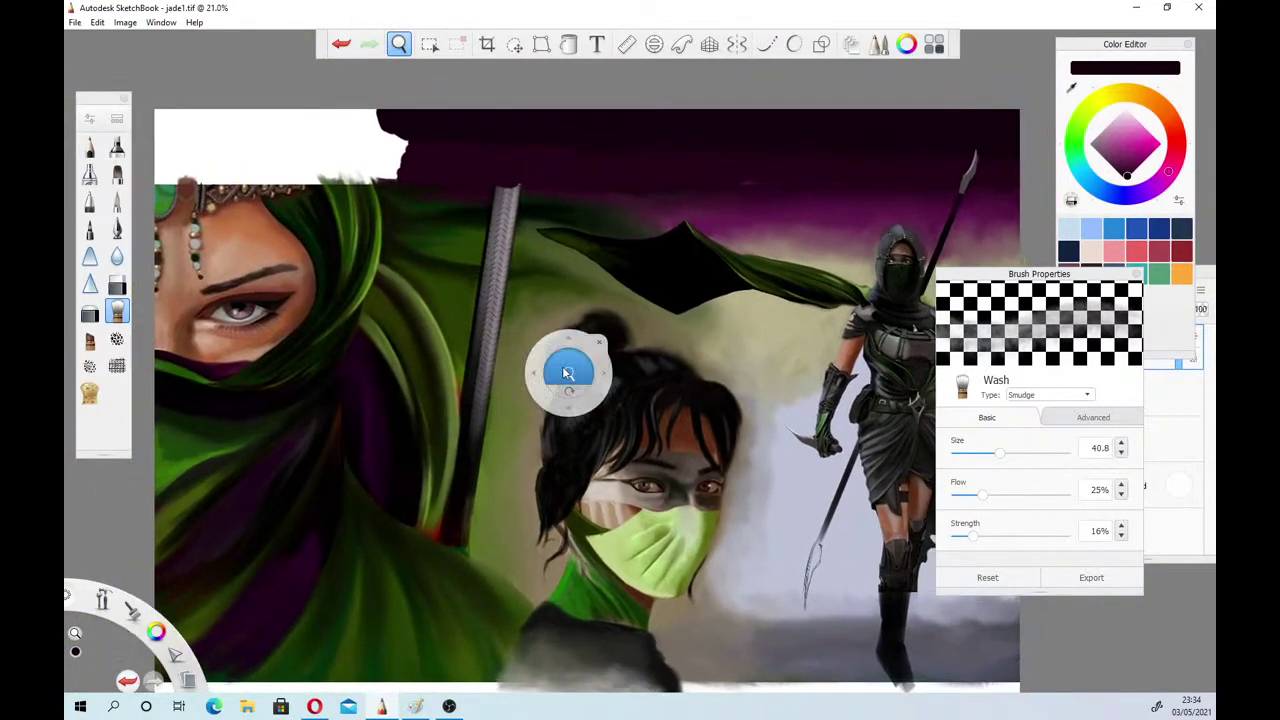
pyautogui.click(74, 22)
pyautogui.click(80, 104)
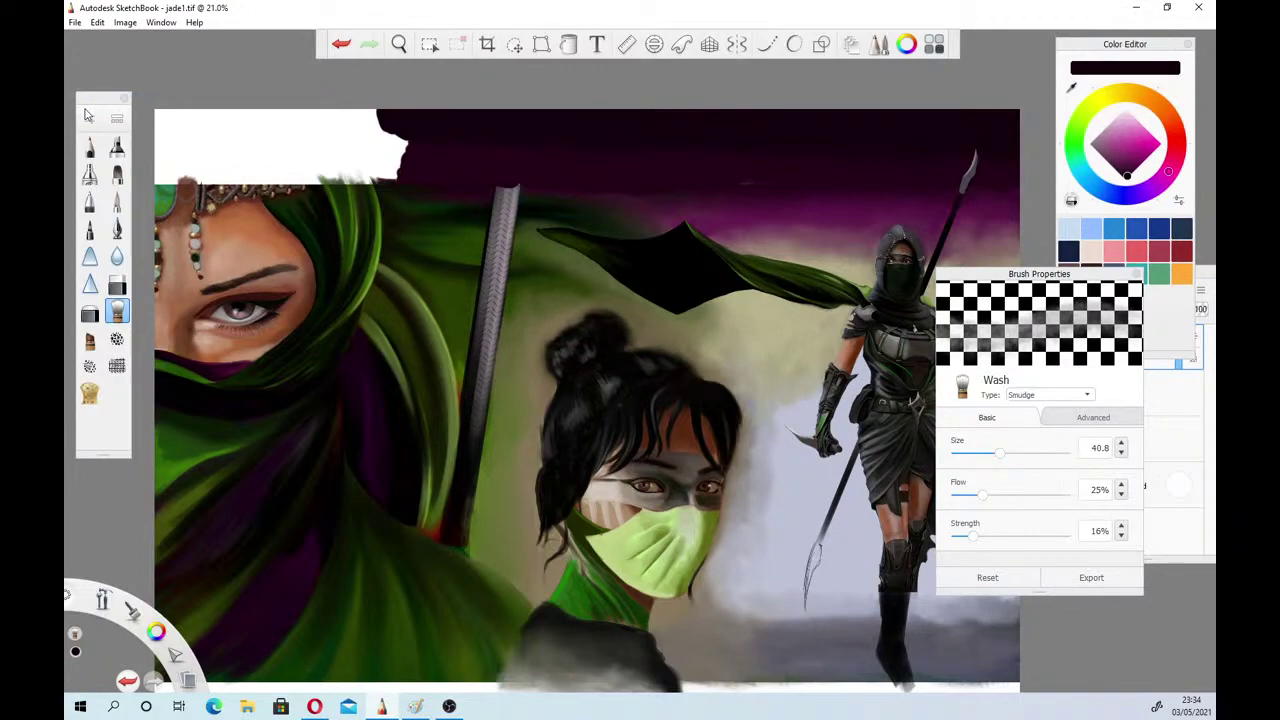
# Merge the sky layer, Layer7, down into Layer4
pyautogui.click(399, 44)
pyautogui.moveTo(435, 500)
pyautogui.mouseDown()
pyautogui.moveTo(418, 395)
pyautogui.moveTo(382, 560)
pyautogui.moveTo(432, 498)
pyautogui.mouseUp()
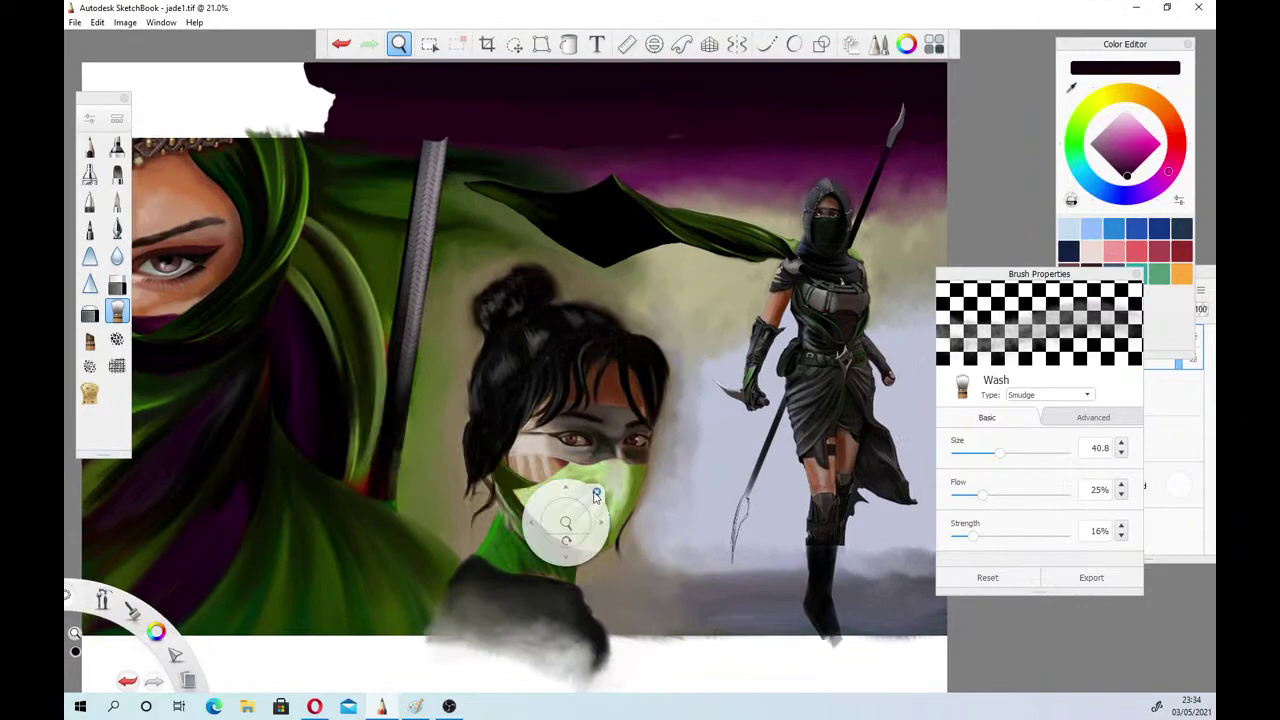
pyautogui.click(596, 491)
pyautogui.click(1177, 392)
pyautogui.click(1160, 348)
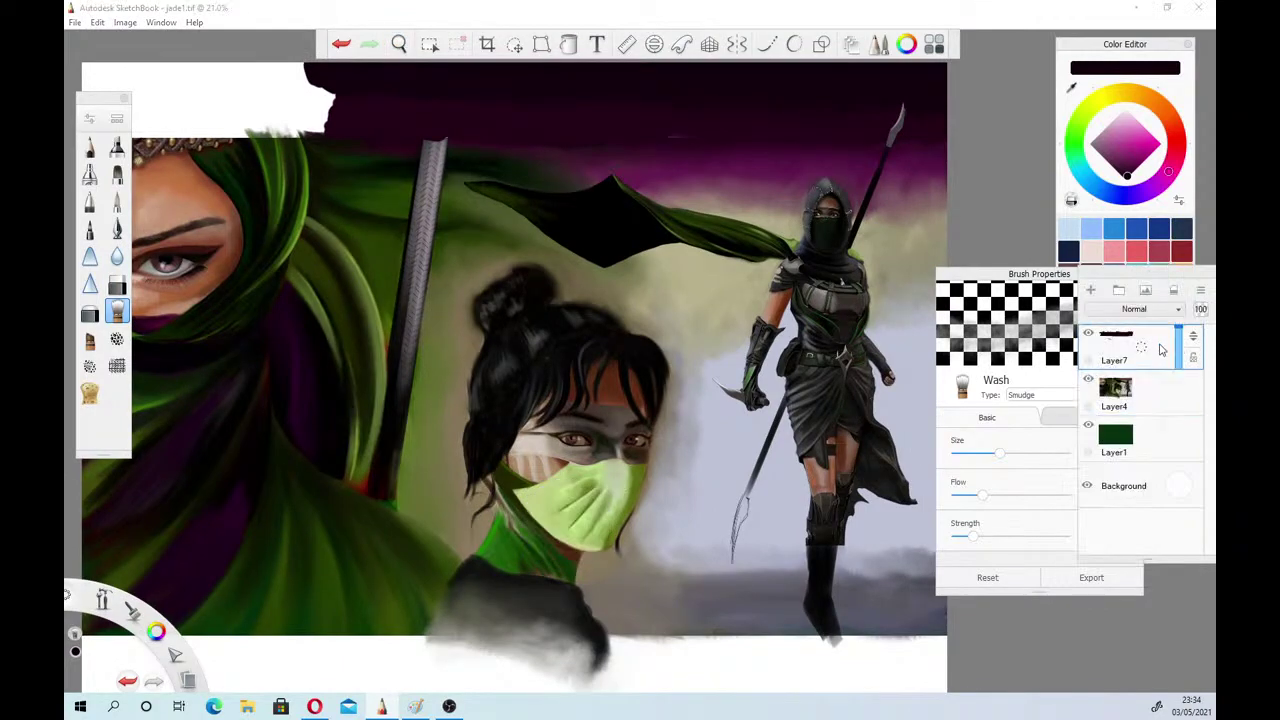
pyautogui.moveTo(1162, 351); pyautogui.dragTo(1161, 387)
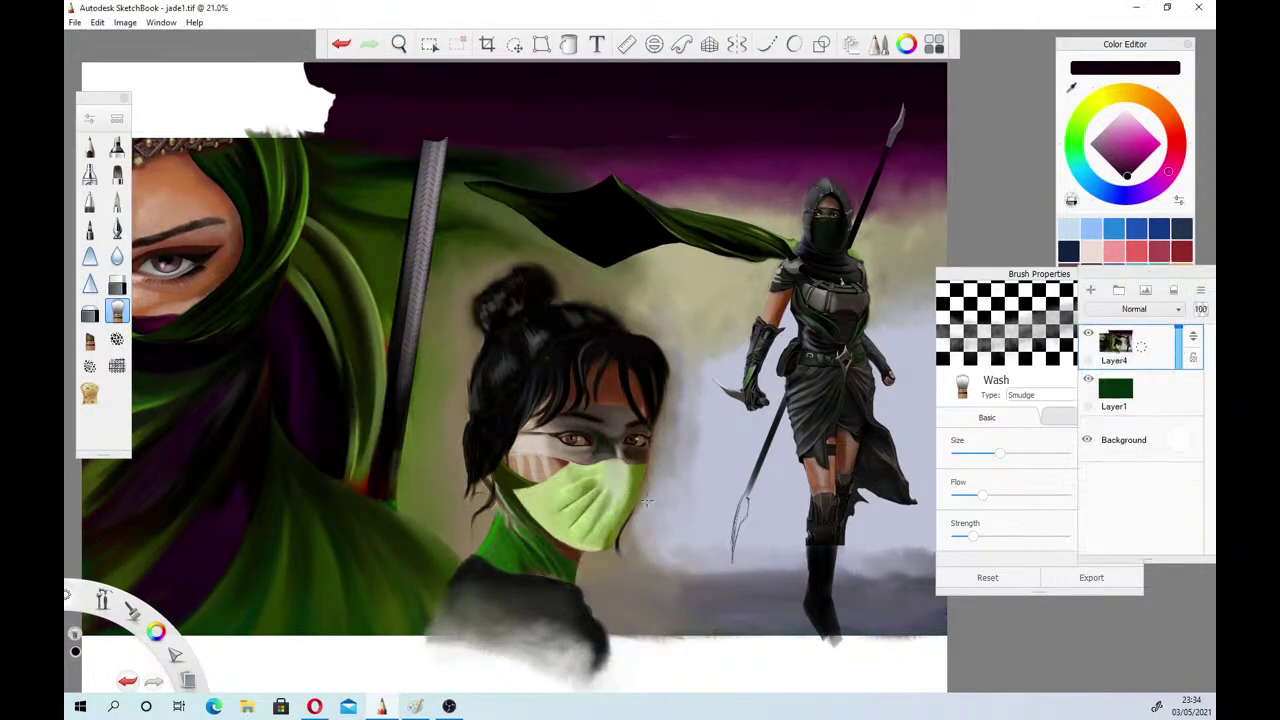
# Smudge the ground's lower edge near the hooded woman's feet into the white strip with the Wash brush at size 92.6
pyautogui.click(1021, 455)
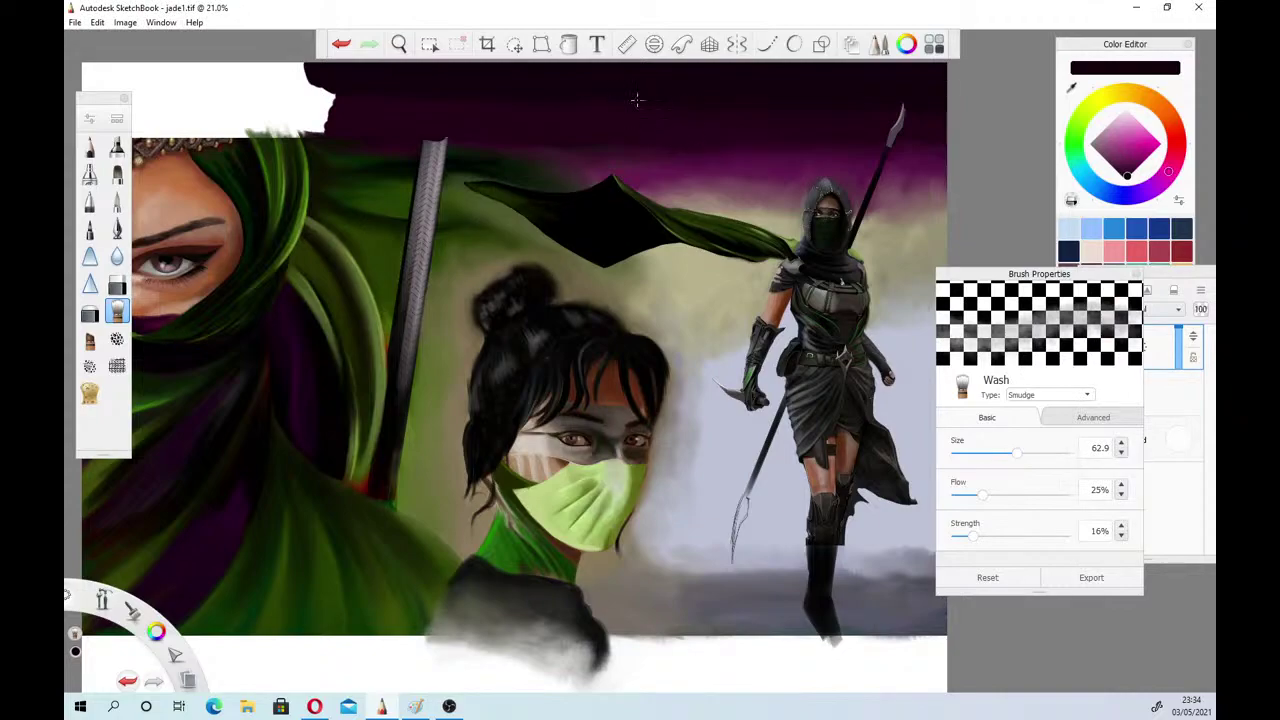
pyautogui.click(1033, 454)
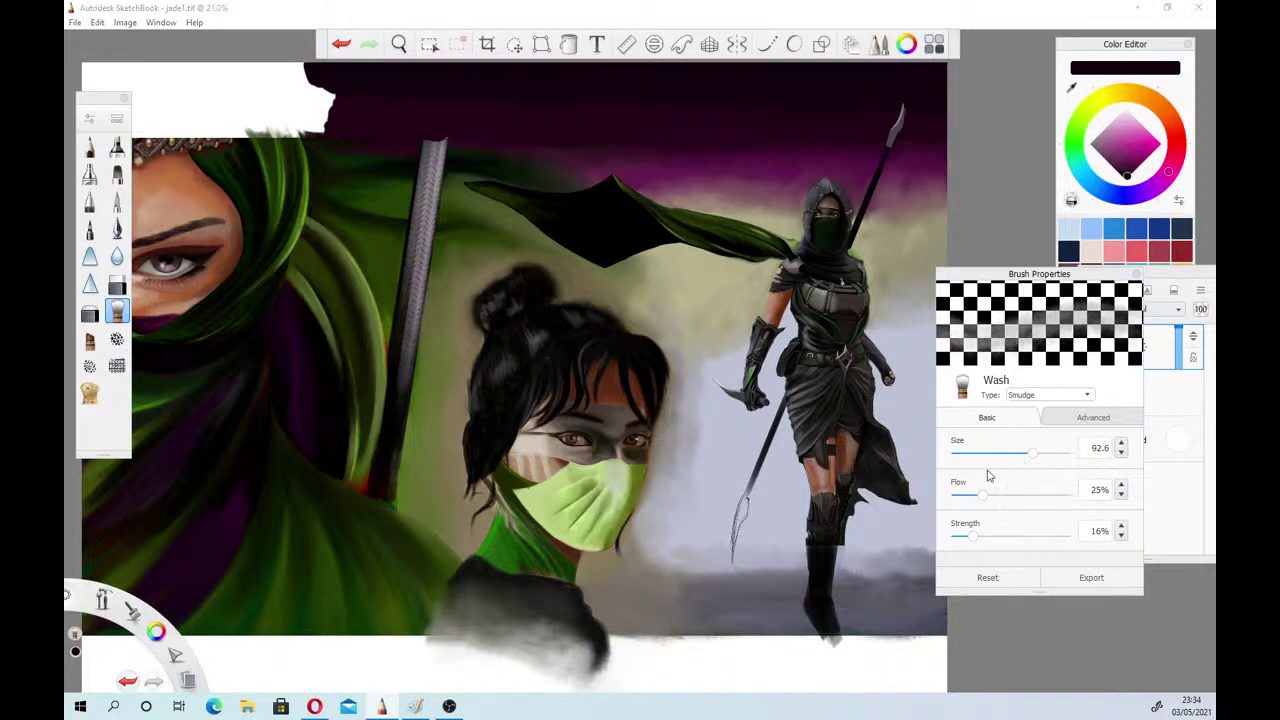
pyautogui.moveTo(693, 646)
pyautogui.mouseDown()
pyautogui.moveTo(725, 641)
pyautogui.moveTo(745, 662)
pyautogui.mouseUp()
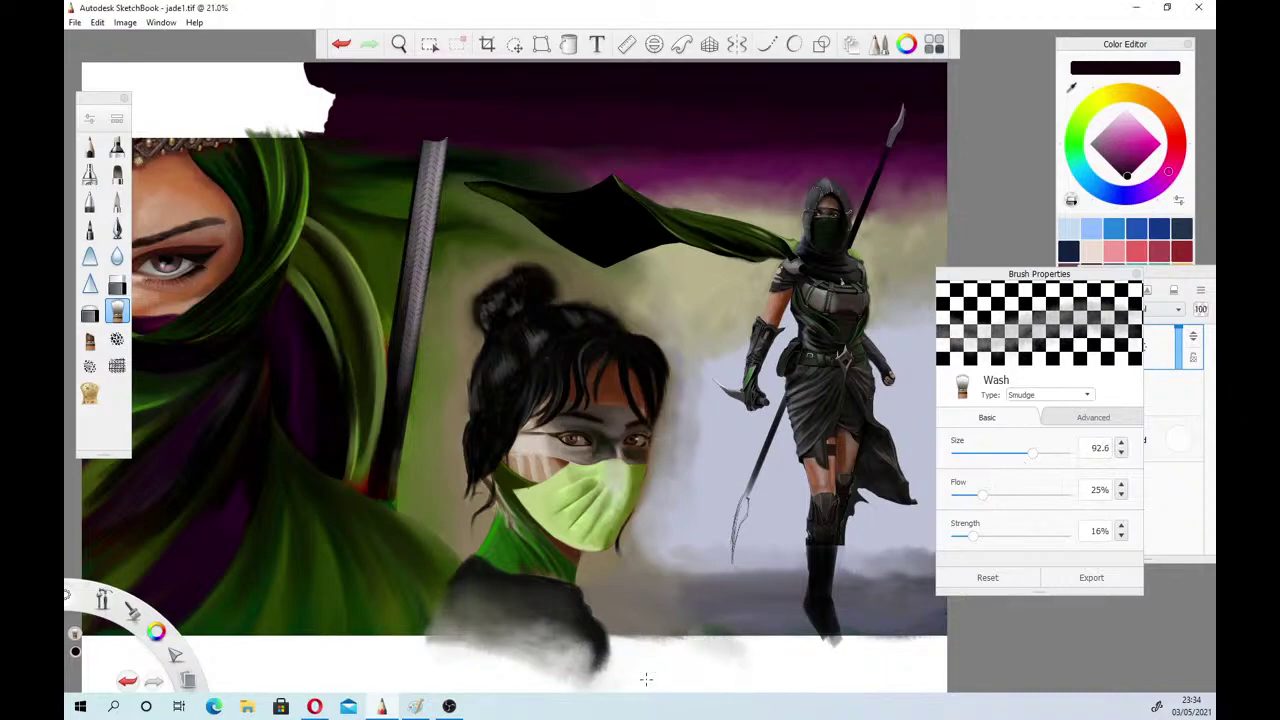
# Sample the ground's grey-purple and extend it into the white strip under the hooded woman with Conceptual 1 at size 101.7
pyautogui.click(90, 341)
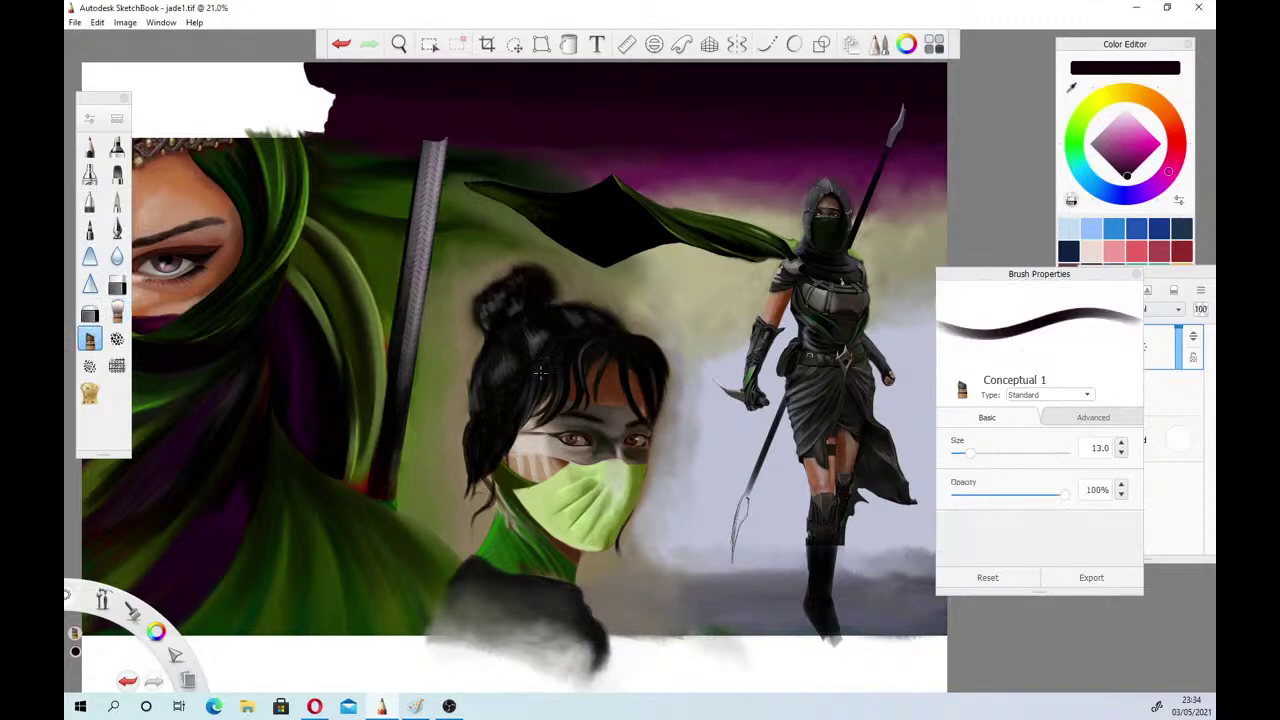
pyautogui.click(1071, 88)
pyautogui.click(1073, 86)
pyautogui.click(752, 609)
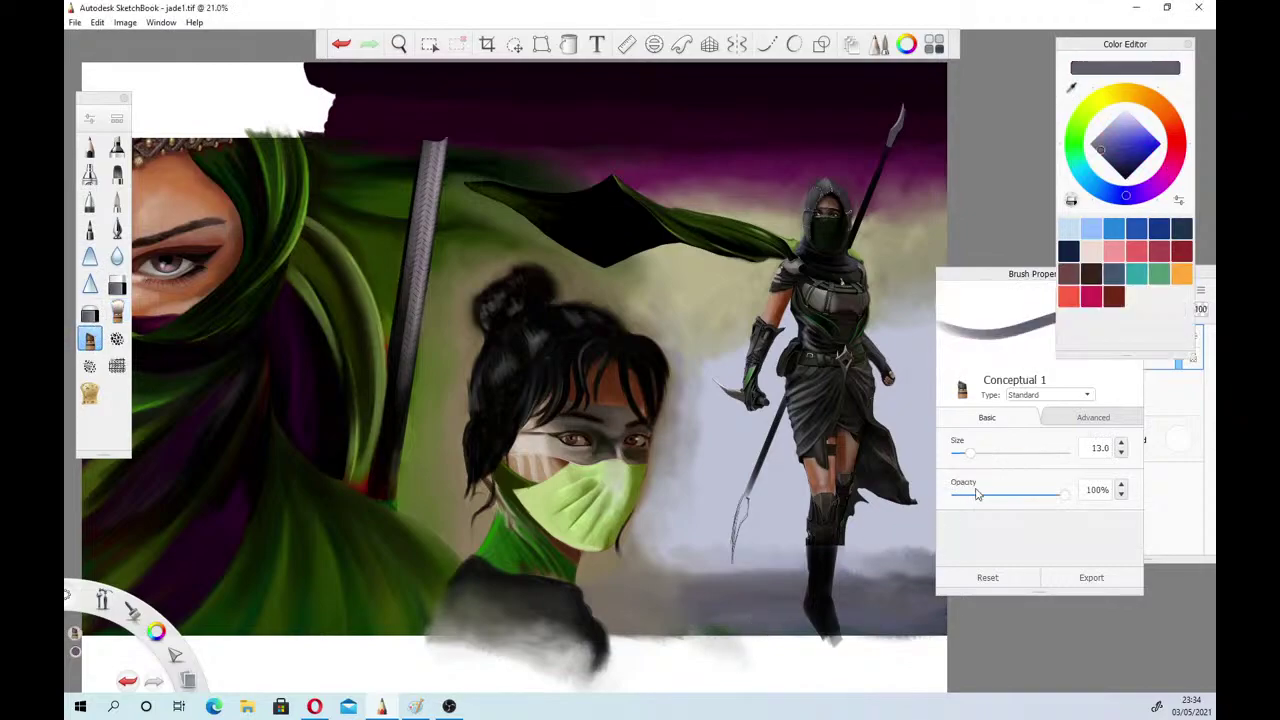
pyautogui.click(1013, 454)
pyautogui.click(1037, 458)
pyautogui.moveTo(740, 650); pyautogui.dragTo(945, 648)
pyautogui.moveTo(722, 651); pyautogui.dragTo(612, 648)
pyautogui.moveTo(722, 650)
pyautogui.mouseDown()
pyautogui.moveTo(700, 648)
pyautogui.moveTo(785, 648)
pyautogui.mouseUp()
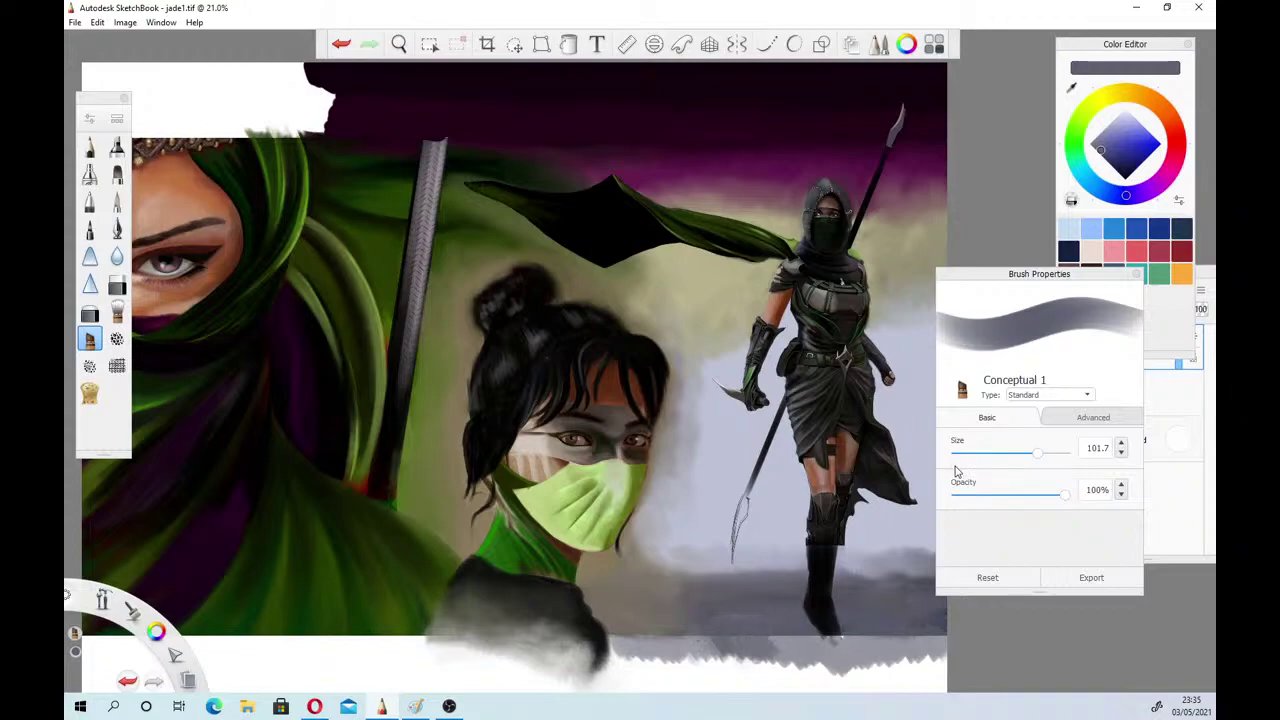
# Choose a darker grey and paint the ground under the hooded woman down toward the canvas's lower edge
pyautogui.click(1109, 163)
pyautogui.moveTo(676, 652)
pyautogui.mouseDown()
pyautogui.moveTo(758, 652)
pyautogui.moveTo(675, 651)
pyautogui.mouseUp()
pyautogui.moveTo(765, 660)
pyautogui.mouseDown()
pyautogui.moveTo(800, 636)
pyautogui.moveTo(752, 628)
pyautogui.mouseUp()
pyautogui.moveTo(815, 664)
pyautogui.mouseDown()
pyautogui.moveTo(932, 648)
pyautogui.moveTo(882, 664)
pyautogui.moveTo(819, 635)
pyautogui.mouseUp()
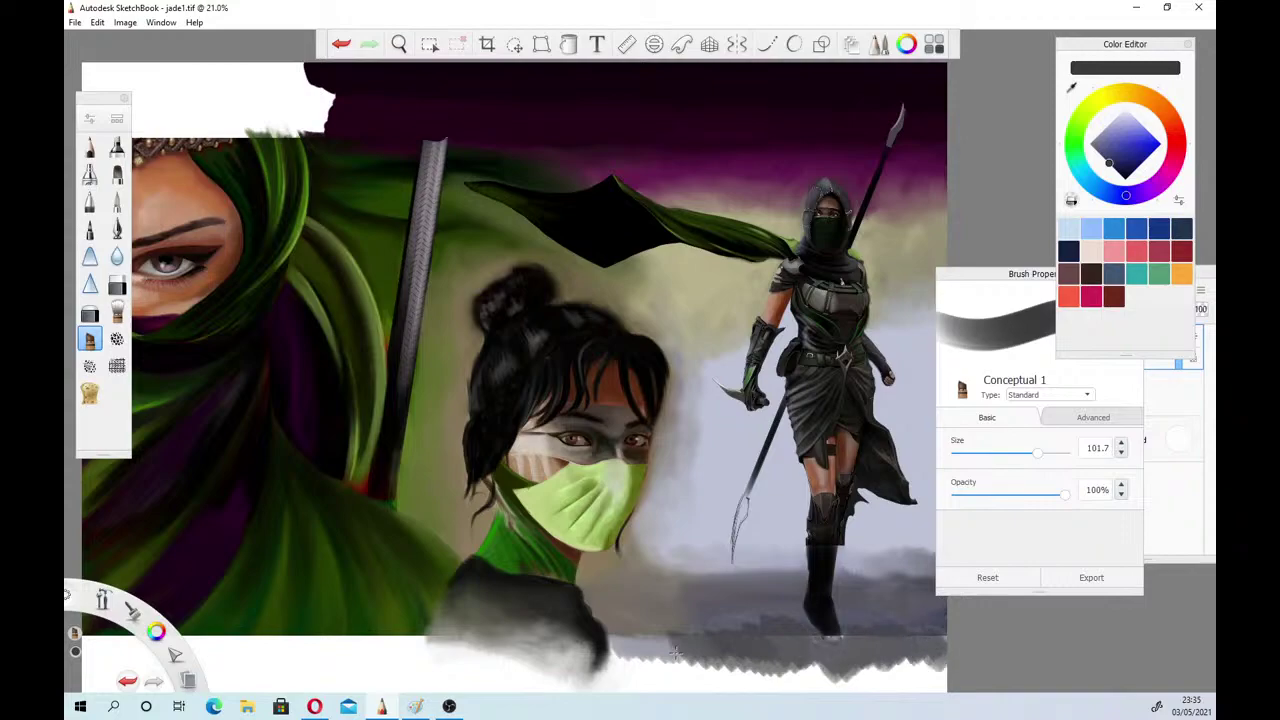
pyautogui.moveTo(678, 655)
pyautogui.mouseDown()
pyautogui.moveTo(655, 643)
pyautogui.moveTo(677, 673)
pyautogui.moveTo(676, 652)
pyautogui.moveTo(828, 679)
pyautogui.moveTo(938, 675)
pyautogui.moveTo(910, 668)
pyautogui.moveTo(935, 660)
pyautogui.moveTo(938, 640)
pyautogui.moveTo(898, 661)
pyautogui.moveTo(800, 656)
pyautogui.moveTo(824, 676)
pyautogui.moveTo(815, 641)
pyautogui.moveTo(615, 650)
pyautogui.moveTo(730, 672)
pyautogui.moveTo(709, 677)
pyautogui.mouseUp()
pyautogui.moveTo(621, 668)
pyautogui.mouseDown()
pyautogui.moveTo(932, 668)
pyautogui.moveTo(946, 640)
pyautogui.mouseUp()
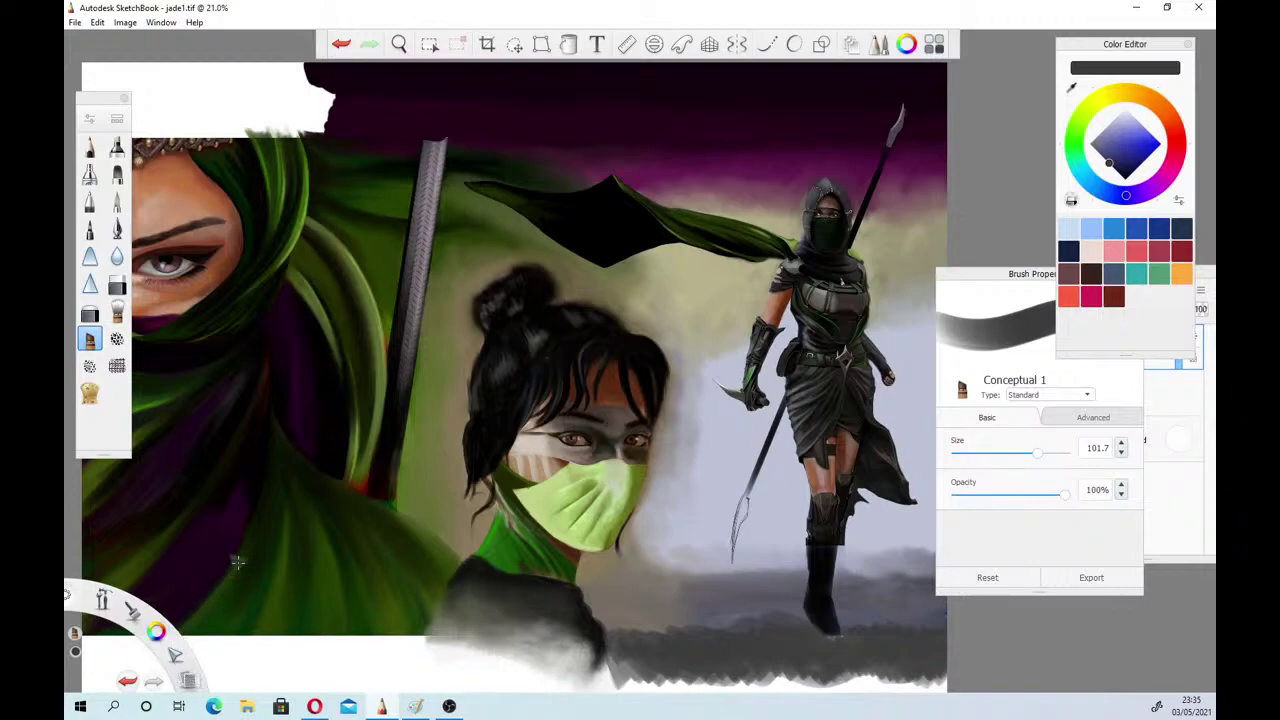
# Sample the cloak's dark green and paint its folds down into the white strip with Conceptual 1 at size 101.7, undoing the last stroke
pyautogui.click(1071, 88)
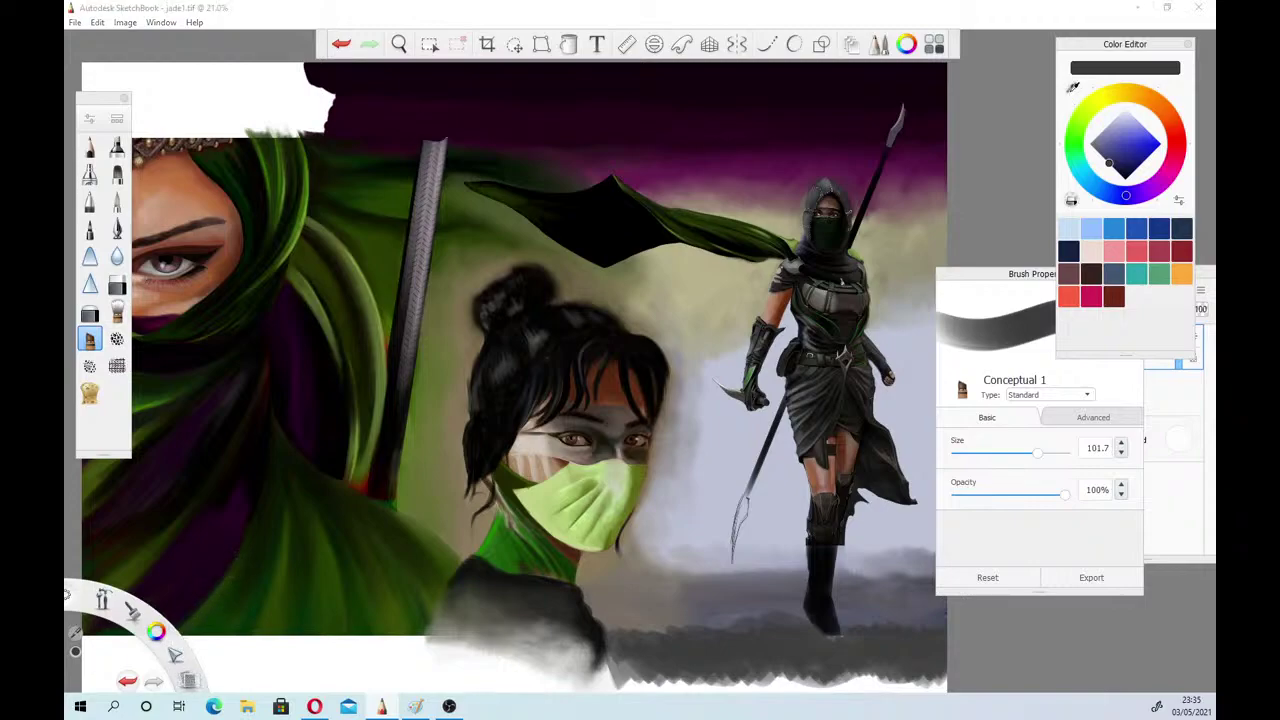
pyautogui.click(318, 605)
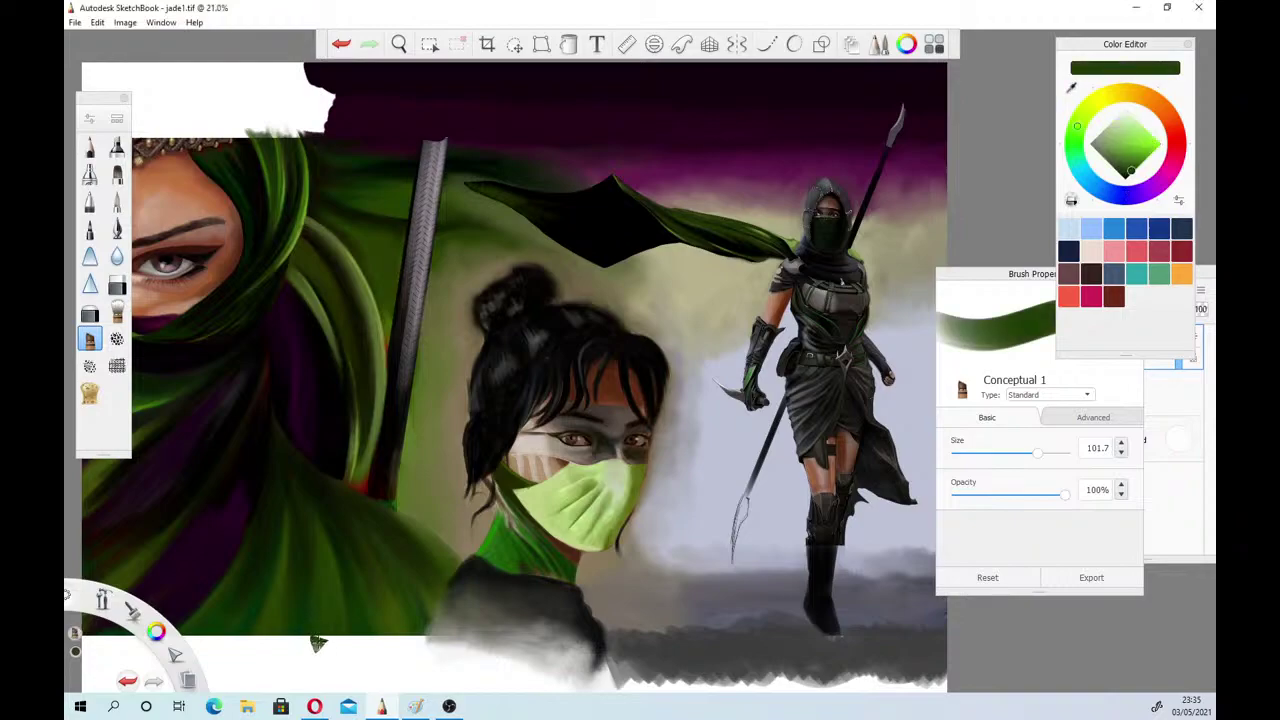
pyautogui.moveTo(330, 610); pyautogui.dragTo(306, 678)
pyautogui.moveTo(322, 612)
pyautogui.mouseDown()
pyautogui.moveTo(304, 676)
pyautogui.moveTo(364, 653)
pyautogui.mouseUp()
pyautogui.keyDown('alt'); pyautogui.click(385, 609); pyautogui.keyUp('alt')
pyautogui.moveTo(385, 611)
pyautogui.mouseDown()
pyautogui.moveTo(374, 679)
pyautogui.moveTo(389, 687)
pyautogui.mouseUp()
pyautogui.moveTo(404, 636); pyautogui.dragTo(424, 681)
pyautogui.moveTo(380, 565)
pyautogui.mouseDown()
pyautogui.moveTo(427, 681)
pyautogui.moveTo(398, 677)
pyautogui.mouseUp()
pyautogui.moveTo(389, 610)
pyautogui.mouseDown()
pyautogui.moveTo(402, 679)
pyautogui.moveTo(380, 648)
pyautogui.mouseUp()
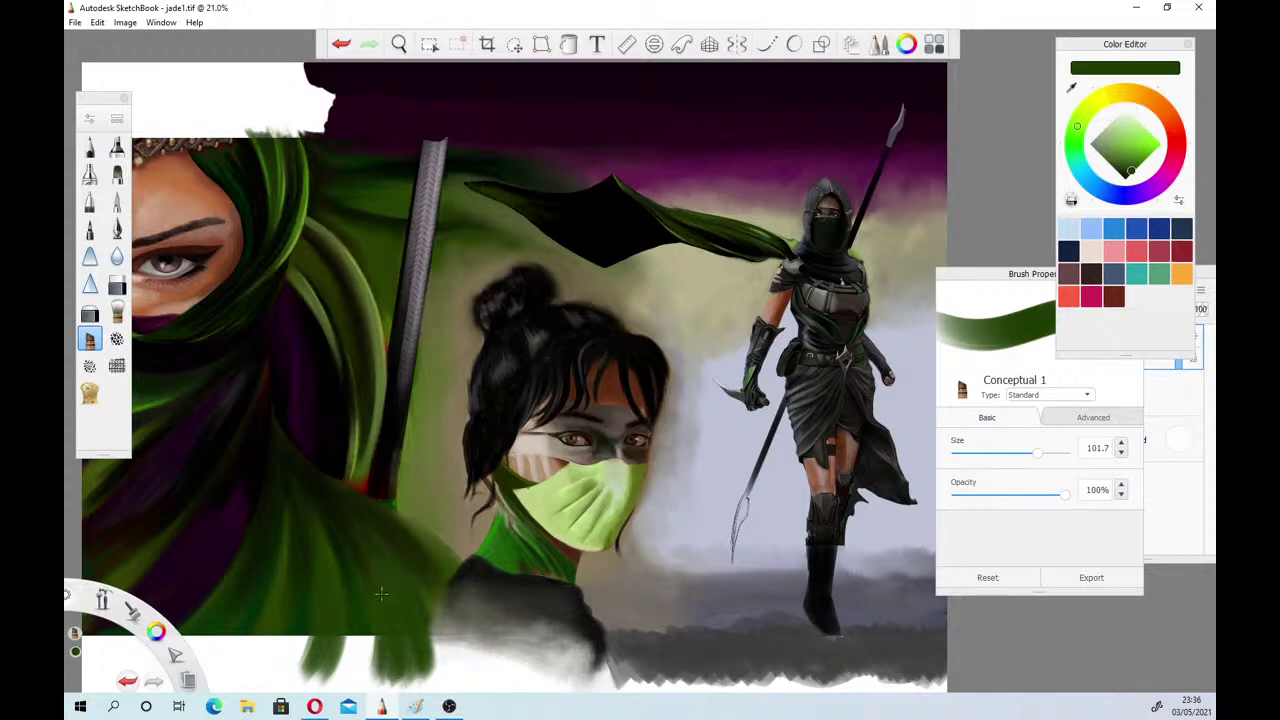
pyautogui.hotkey('ctrl', 'z')
# Extend the cloak's green folds into the white strip farther left, up to the purple fabric of the large figure
pyautogui.moveTo(281, 590)
pyautogui.mouseDown()
pyautogui.moveTo(250, 672)
pyautogui.moveTo(270, 673)
pyautogui.mouseUp()
pyautogui.moveTo(288, 560)
pyautogui.mouseDown()
pyautogui.moveTo(278, 680)
pyautogui.moveTo(258, 678)
pyautogui.mouseUp()
pyautogui.hotkey('ctrl', 'z')
pyautogui.moveTo(267, 584); pyautogui.dragTo(235, 642)
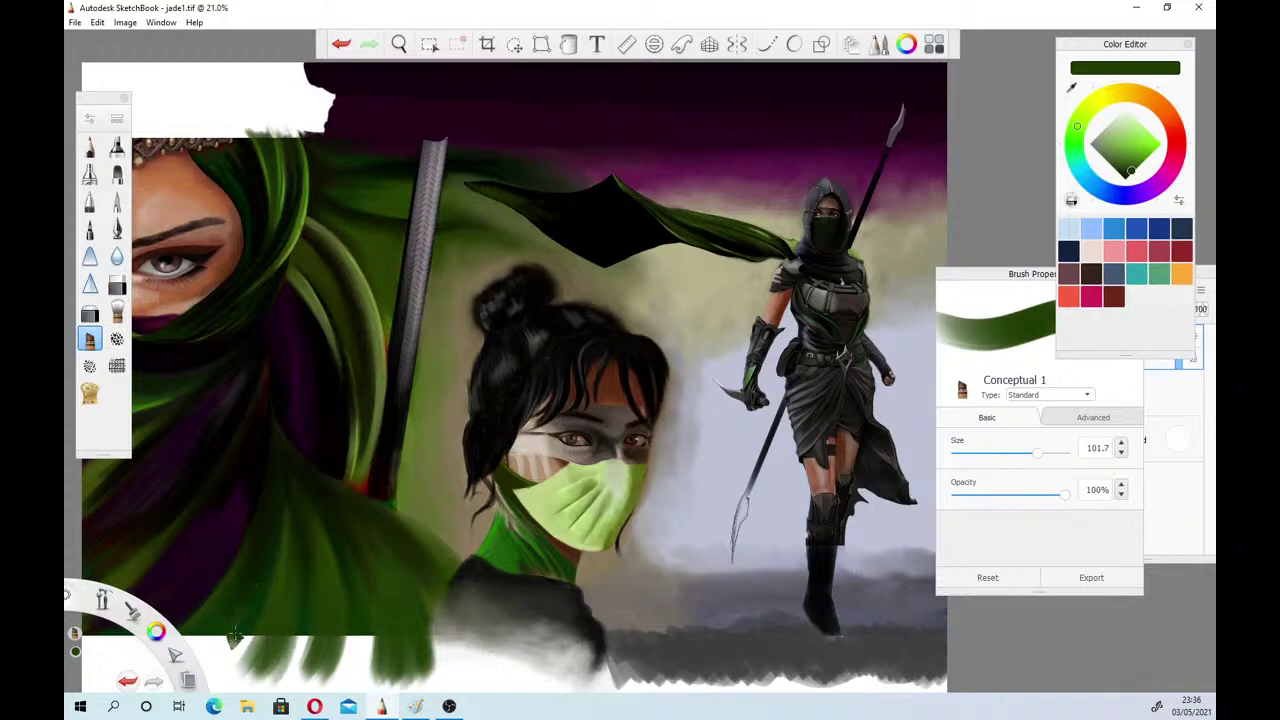
pyautogui.press('space')
pyautogui.moveTo(265, 413); pyautogui.dragTo(421, 355)
pyautogui.moveTo(384, 558)
pyautogui.mouseDown()
pyautogui.moveTo(347, 624)
pyautogui.moveTo(312, 614)
pyautogui.mouseUp()
pyautogui.moveTo(362, 577); pyautogui.dragTo(330, 618)
pyautogui.moveTo(364, 577); pyautogui.dragTo(344, 604)
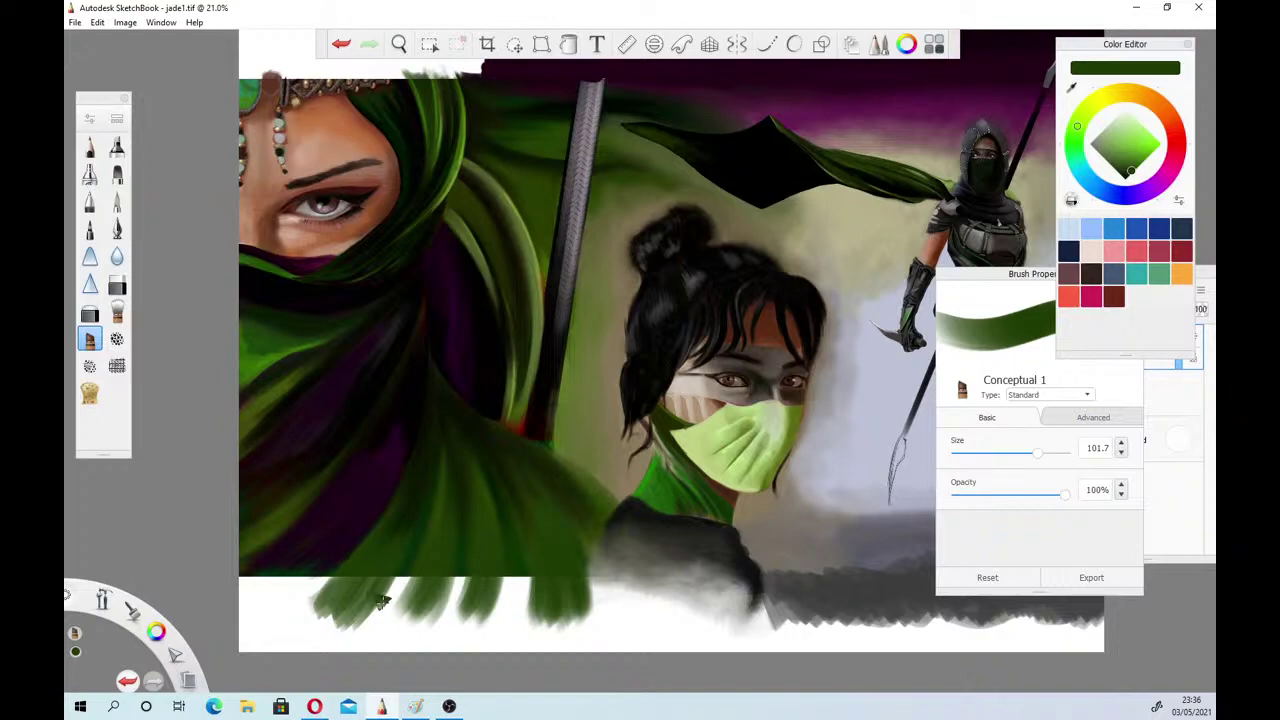
pyautogui.moveTo(392, 552)
pyautogui.mouseDown()
pyautogui.moveTo(350, 622)
pyautogui.moveTo(316, 620)
pyautogui.mouseUp()
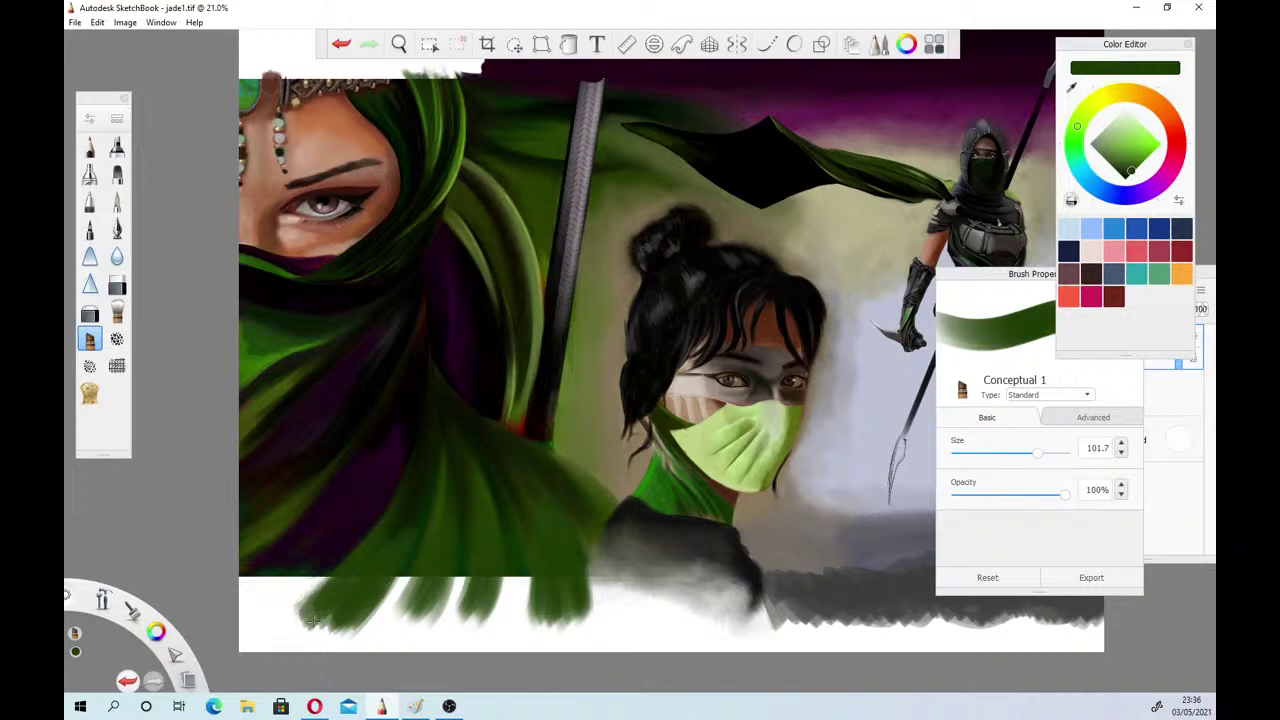
pyautogui.moveTo(375, 563); pyautogui.dragTo(352, 622)
# Sample black from the large figure's veil and paint it into the white strip below the purple fabric at the lower-left corner
pyautogui.click(1072, 88)
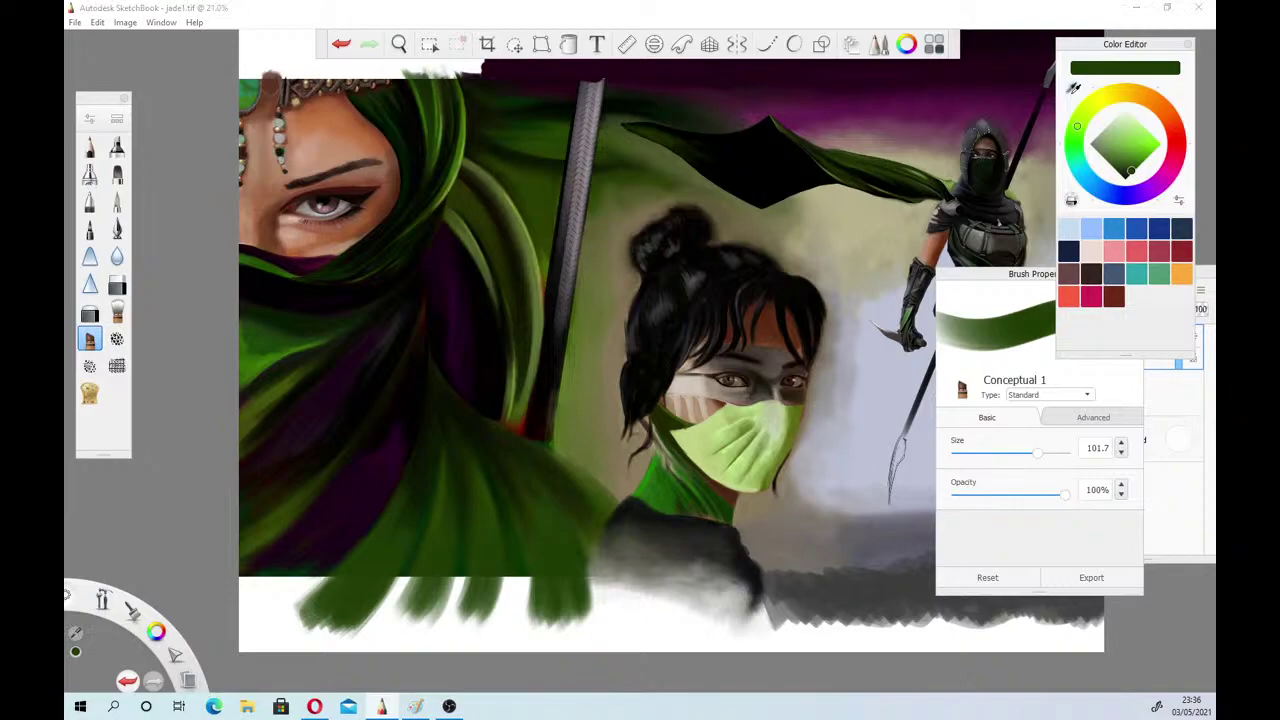
pyautogui.click(388, 300)
pyautogui.moveTo(343, 543); pyautogui.dragTo(275, 628)
pyautogui.moveTo(320, 576)
pyautogui.mouseDown()
pyautogui.moveTo(272, 626)
pyautogui.moveTo(254, 624)
pyautogui.mouseUp()
pyautogui.moveTo(282, 568); pyautogui.dragTo(238, 614)
pyautogui.moveTo(262, 560)
pyautogui.mouseDown()
pyautogui.moveTo(240, 612)
pyautogui.moveTo(254, 618)
pyautogui.mouseUp()
pyautogui.moveTo(290, 578)
pyautogui.mouseDown()
pyautogui.moveTo(260, 622)
pyautogui.moveTo(274, 616)
pyautogui.moveTo(274, 630)
pyautogui.mouseUp()
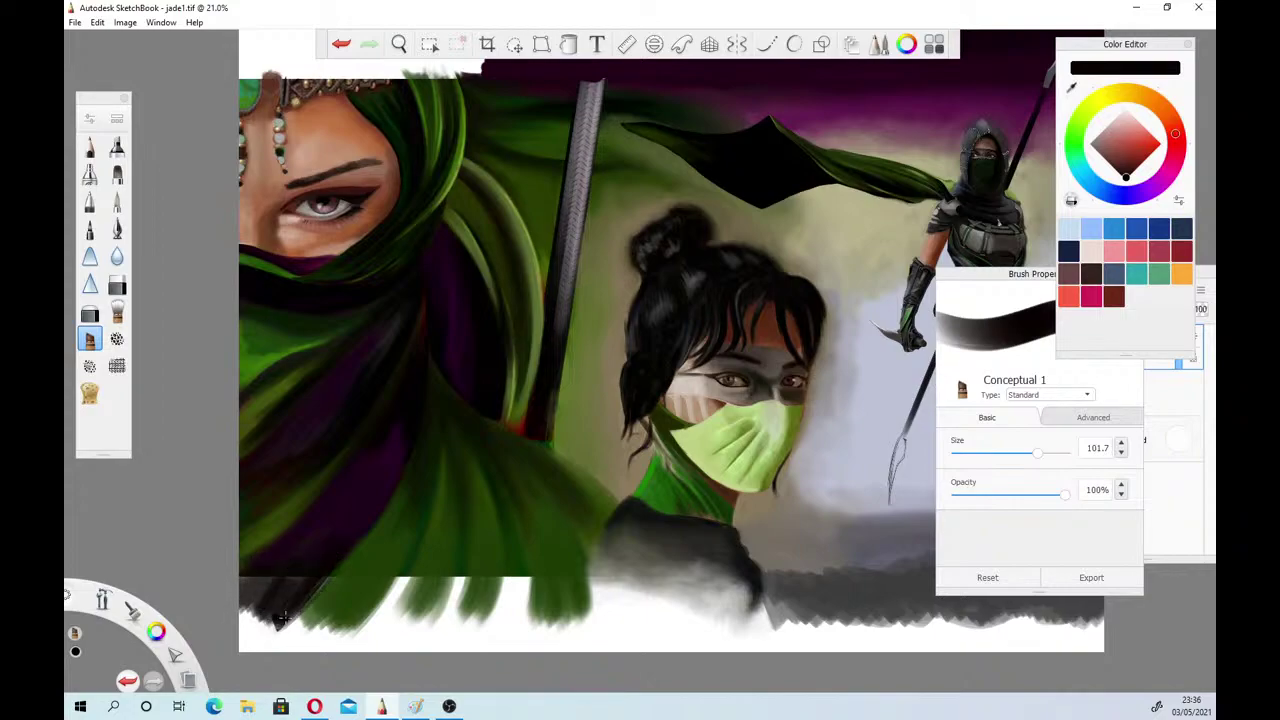
# Fill the lower-left corner with black down to the canvas's lower edge, following the cloak's diagonal fold
pyautogui.moveTo(370, 530)
pyautogui.mouseDown()
pyautogui.moveTo(290, 620)
pyautogui.moveTo(270, 622)
pyautogui.mouseUp()
pyautogui.moveTo(270, 578)
pyautogui.mouseDown()
pyautogui.moveTo(246, 604)
pyautogui.moveTo(246, 644)
pyautogui.mouseUp()
pyautogui.moveTo(290, 608); pyautogui.dragTo(254, 648)
pyautogui.moveTo(268, 618); pyautogui.dragTo(241, 646)
pyautogui.moveTo(257, 600); pyautogui.dragTo(246, 646)
pyautogui.moveTo(278, 620); pyautogui.dragTo(266, 648)
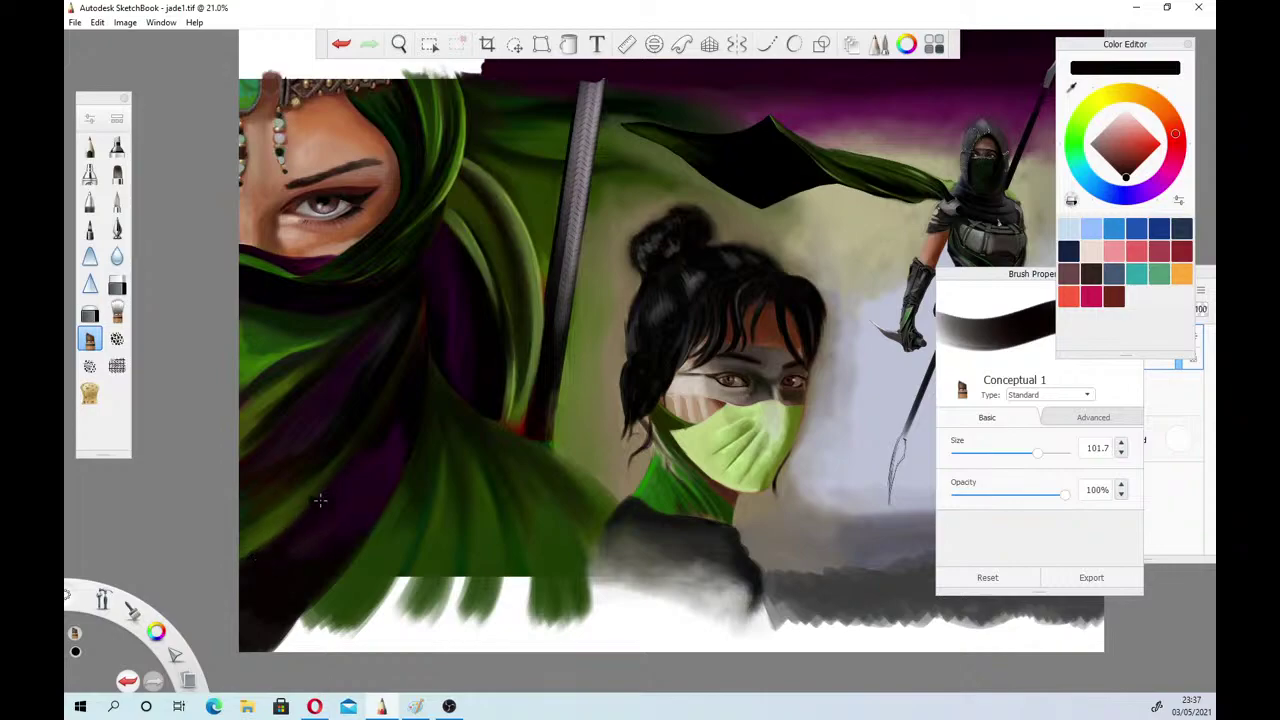
# Darken the purple fabric's lower folds with black and clean up the slanted border against the green cloak
pyautogui.moveTo(296, 516); pyautogui.dragTo(254, 548)
pyautogui.moveTo(325, 585); pyautogui.dragTo(280, 645)
pyautogui.moveTo(345, 556); pyautogui.dragTo(276, 650)
pyautogui.moveTo(318, 606); pyautogui.dragTo(266, 654)
pyautogui.moveTo(334, 582); pyautogui.dragTo(252, 662)
pyautogui.moveTo(290, 488)
pyautogui.mouseDown()
pyautogui.moveTo(289, 480)
pyautogui.moveTo(262, 513)
pyautogui.moveTo(316, 465)
pyautogui.moveTo(230, 533)
pyautogui.moveTo(312, 470)
pyautogui.moveTo(244, 532)
pyautogui.mouseUp()
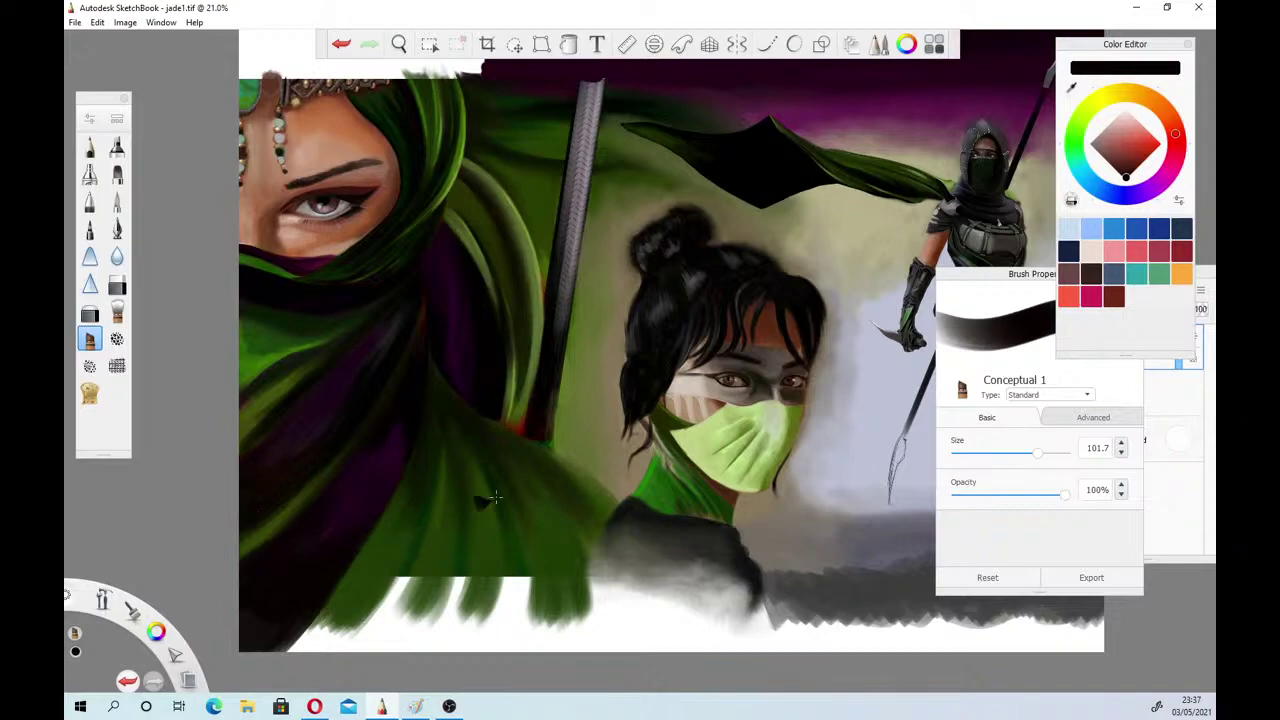
# Sample a very dark green and paint shadow folds through the cloak's extended green strokes below
pyautogui.click(1073, 87)
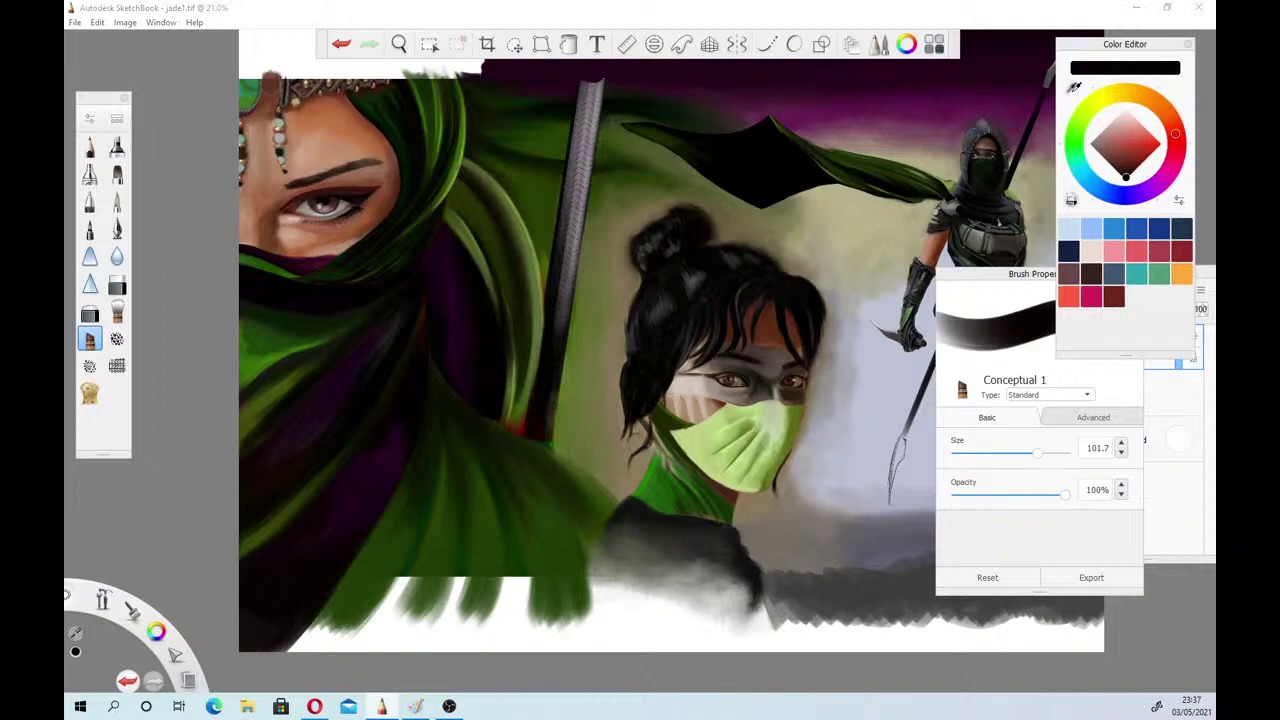
pyautogui.click(428, 508)
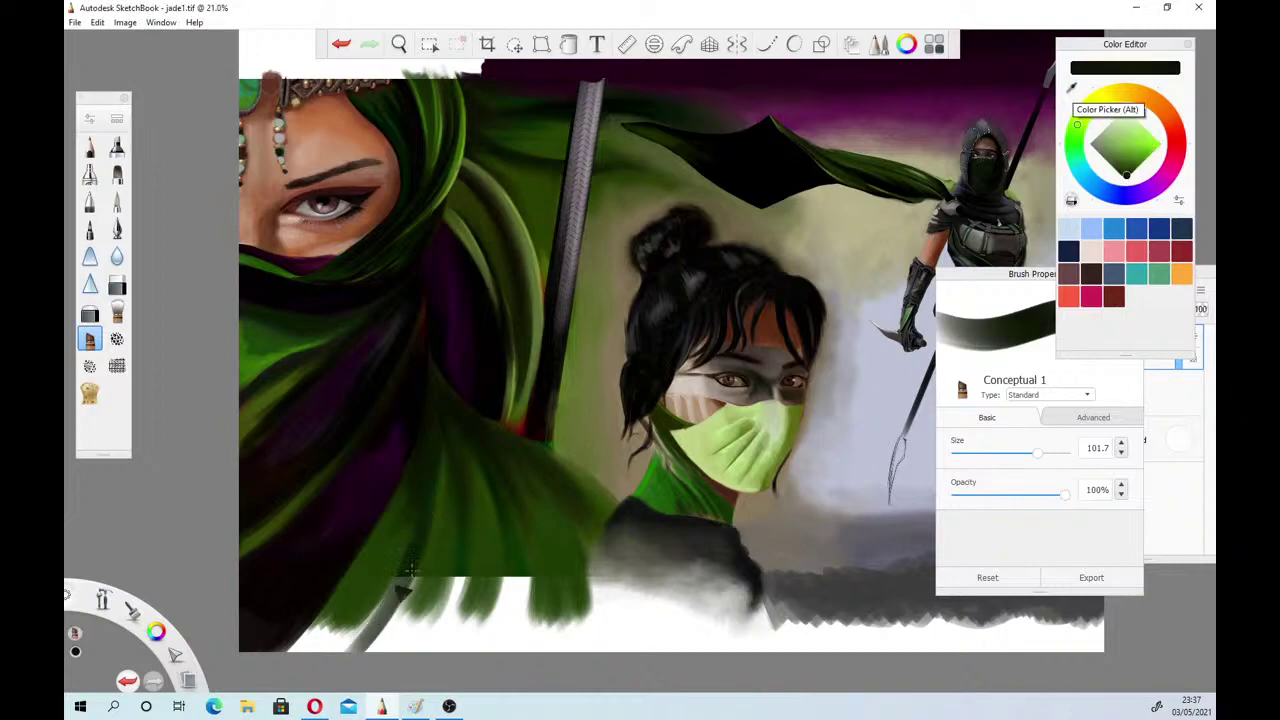
pyautogui.moveTo(419, 564); pyautogui.dragTo(375, 658)
pyautogui.moveTo(464, 555); pyautogui.dragTo(437, 640)
pyautogui.moveTo(468, 578); pyautogui.dragTo(430, 652)
pyautogui.moveTo(522, 574)
pyautogui.mouseDown()
pyautogui.moveTo(494, 646)
pyautogui.moveTo(512, 642)
pyautogui.moveTo(498, 650)
pyautogui.moveTo(498, 626)
pyautogui.moveTo(518, 640)
pyautogui.mouseUp()
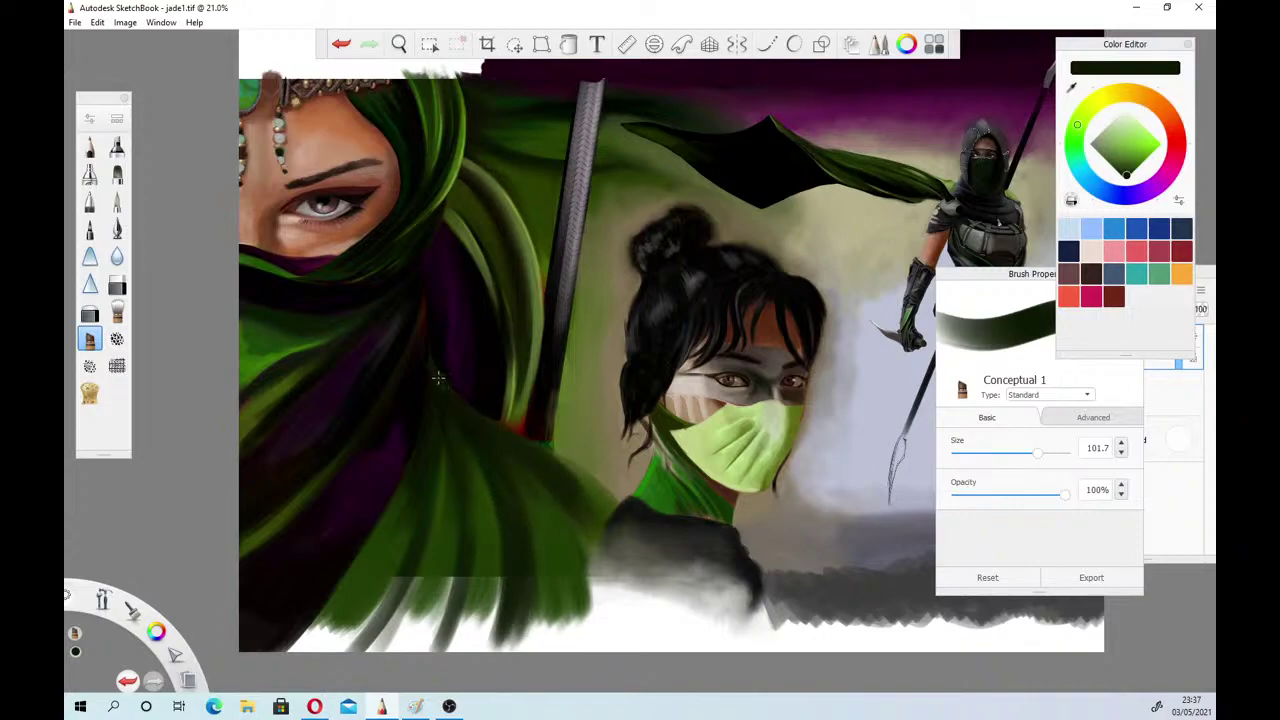
# Smudge the ground's jagged lower edge into the white strip with the Wash brush at size 92.6
pyautogui.click(395, 48)
pyautogui.moveTo(386, 314); pyautogui.dragTo(309, 331)
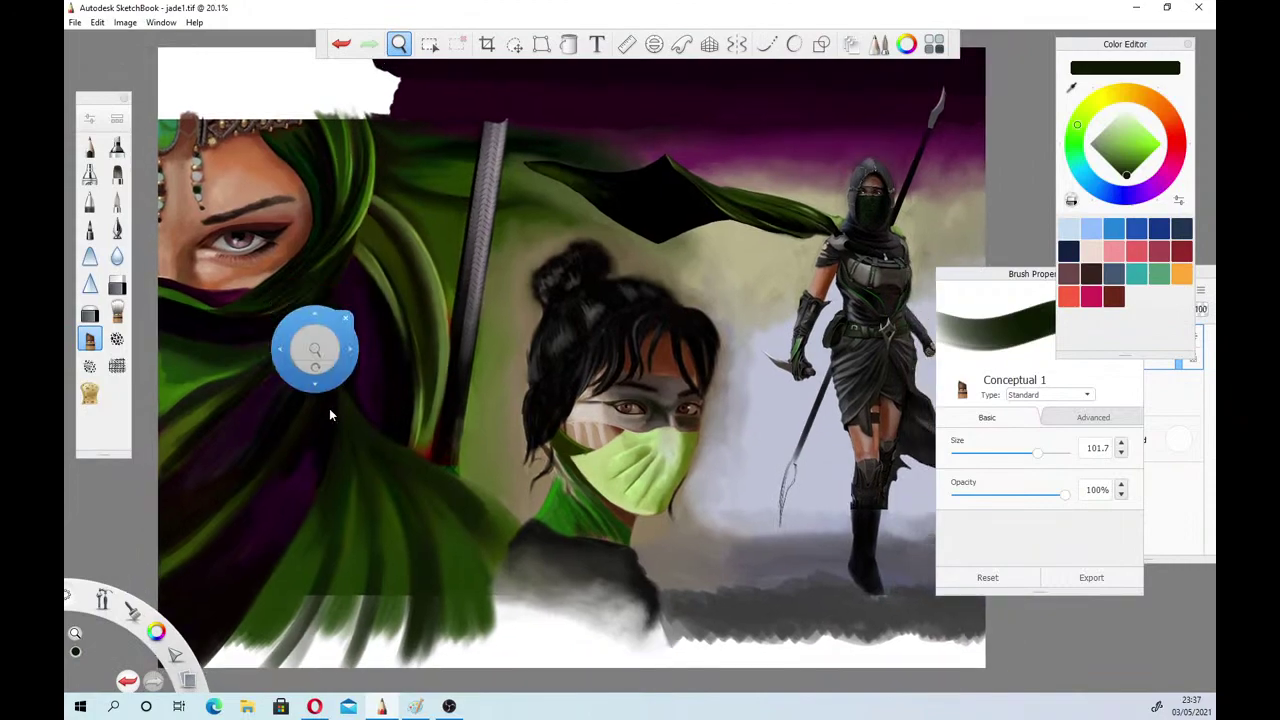
pyautogui.moveTo(330, 706)
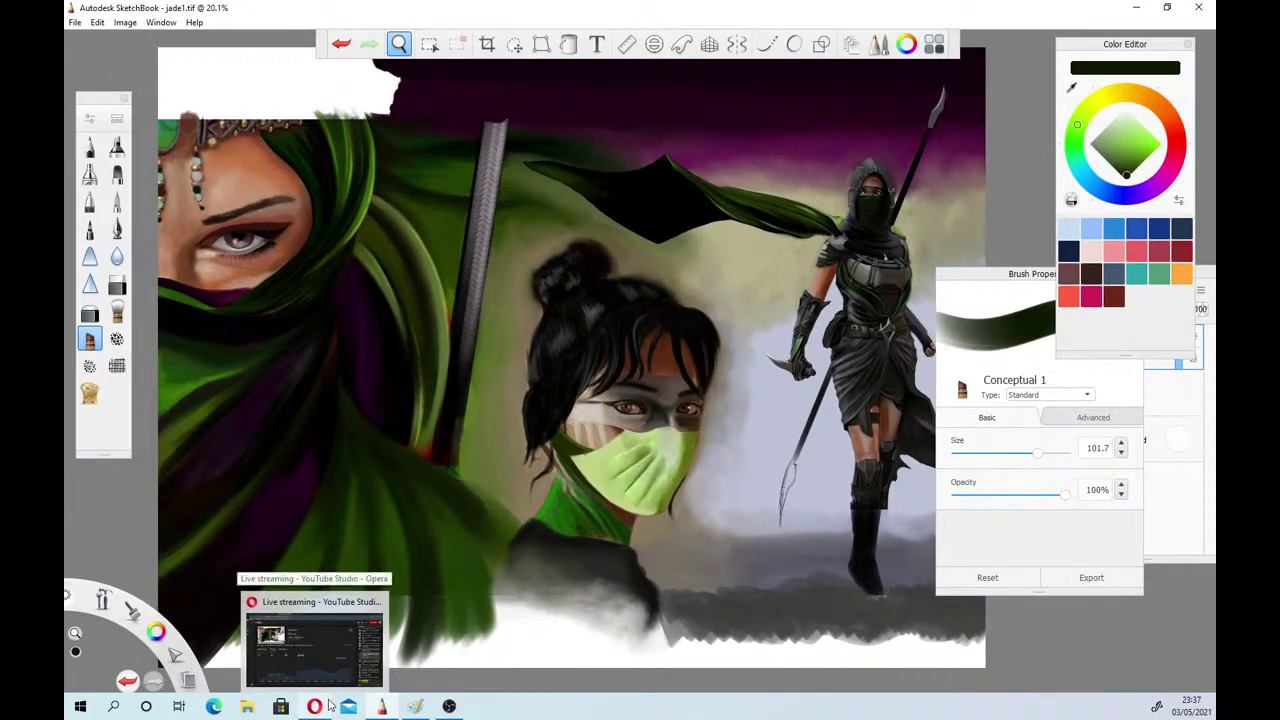
pyautogui.moveTo(635, 578); pyautogui.dragTo(396, 558)
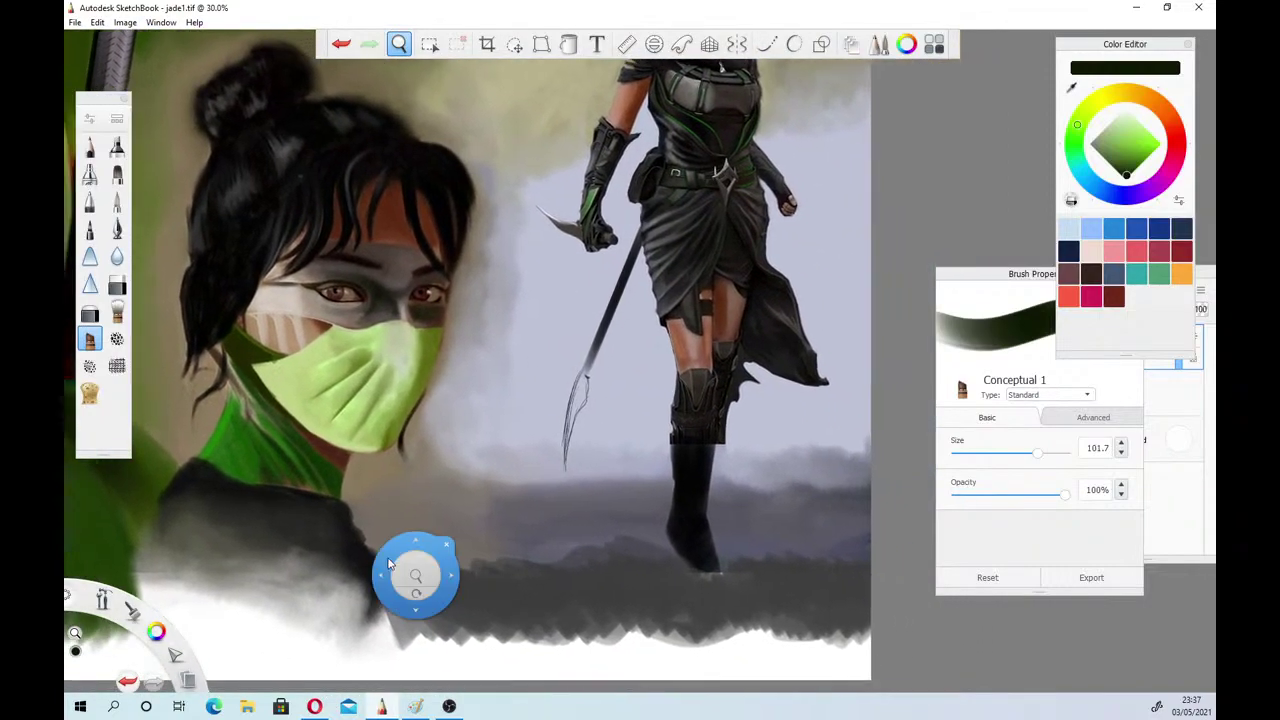
pyautogui.click(118, 314)
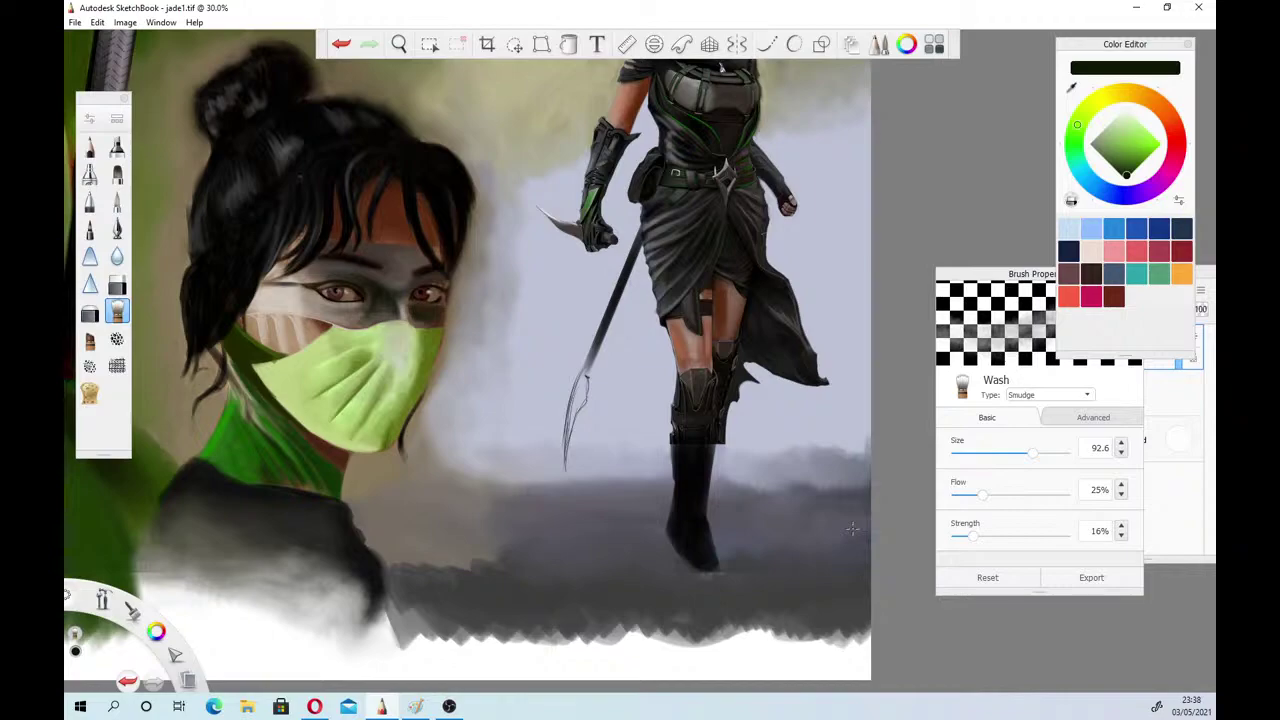
pyautogui.moveTo(538, 636)
pyautogui.mouseDown()
pyautogui.moveTo(560, 623)
pyautogui.moveTo(574, 641)
pyautogui.moveTo(668, 646)
pyautogui.moveTo(653, 652)
pyautogui.moveTo(856, 634)
pyautogui.moveTo(863, 646)
pyautogui.moveTo(455, 638)
pyautogui.moveTo(540, 642)
pyautogui.moveTo(470, 640)
pyautogui.moveTo(370, 620)
pyautogui.moveTo(430, 646)
pyautogui.moveTo(530, 650)
pyautogui.moveTo(582, 620)
pyautogui.moveTo(535, 618)
pyautogui.moveTo(540, 642)
pyautogui.moveTo(560, 608)
pyautogui.mouseUp()
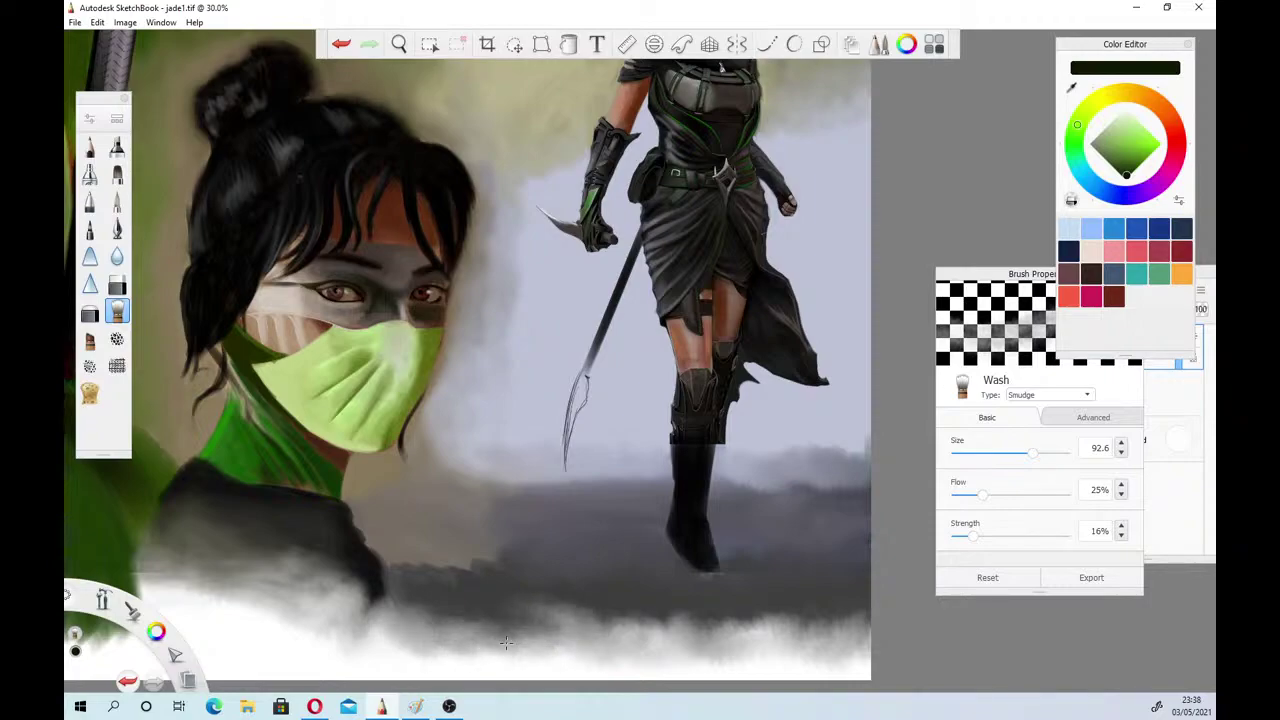
pyautogui.moveTo(700, 638)
pyautogui.mouseDown()
pyautogui.moveTo(684, 622)
pyautogui.moveTo(606, 609)
pyautogui.mouseUp()
pyautogui.moveTo(720, 642)
pyautogui.mouseDown()
pyautogui.moveTo(756, 649)
pyautogui.moveTo(688, 621)
pyautogui.moveTo(838, 650)
pyautogui.moveTo(679, 597)
pyautogui.mouseUp()
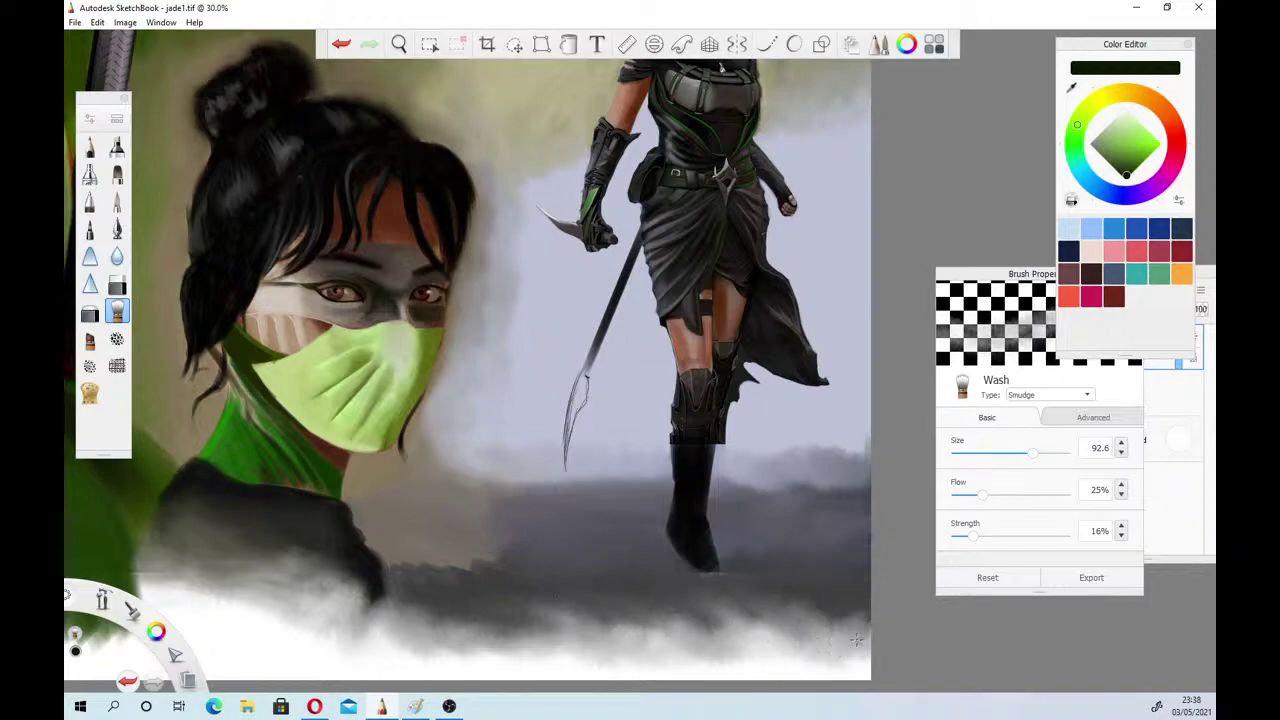
pyautogui.moveTo(864, 633)
pyautogui.mouseDown()
pyautogui.moveTo(856, 604)
pyautogui.moveTo(867, 595)
pyautogui.moveTo(832, 610)
pyautogui.mouseUp()
pyautogui.moveTo(441, 638)
pyautogui.mouseDown()
pyautogui.moveTo(452, 618)
pyautogui.moveTo(438, 609)
pyautogui.mouseUp()
pyautogui.moveTo(516, 640); pyautogui.dragTo(479, 621)
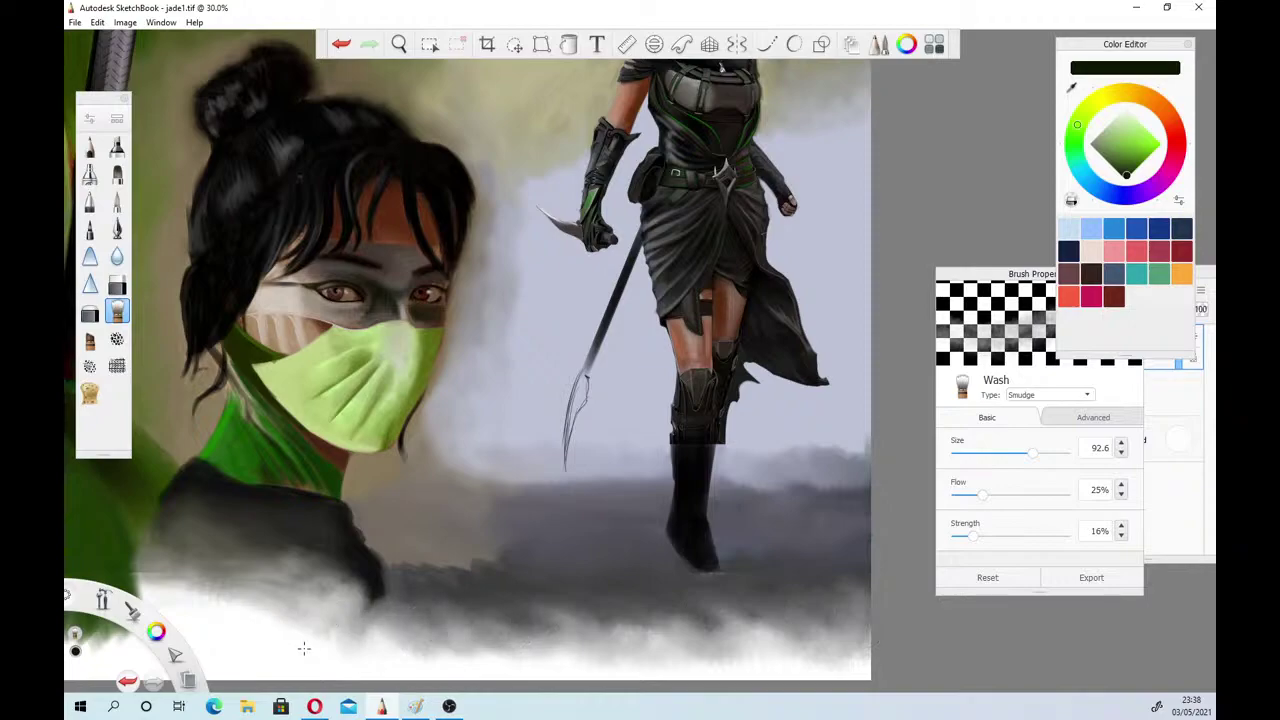
# Pick a medium grey and paint the masked woman's garment along the collar with Conceptual 1 at size 43.4
pyautogui.click(399, 44)
pyautogui.moveTo(418, 401); pyautogui.dragTo(552, 487)
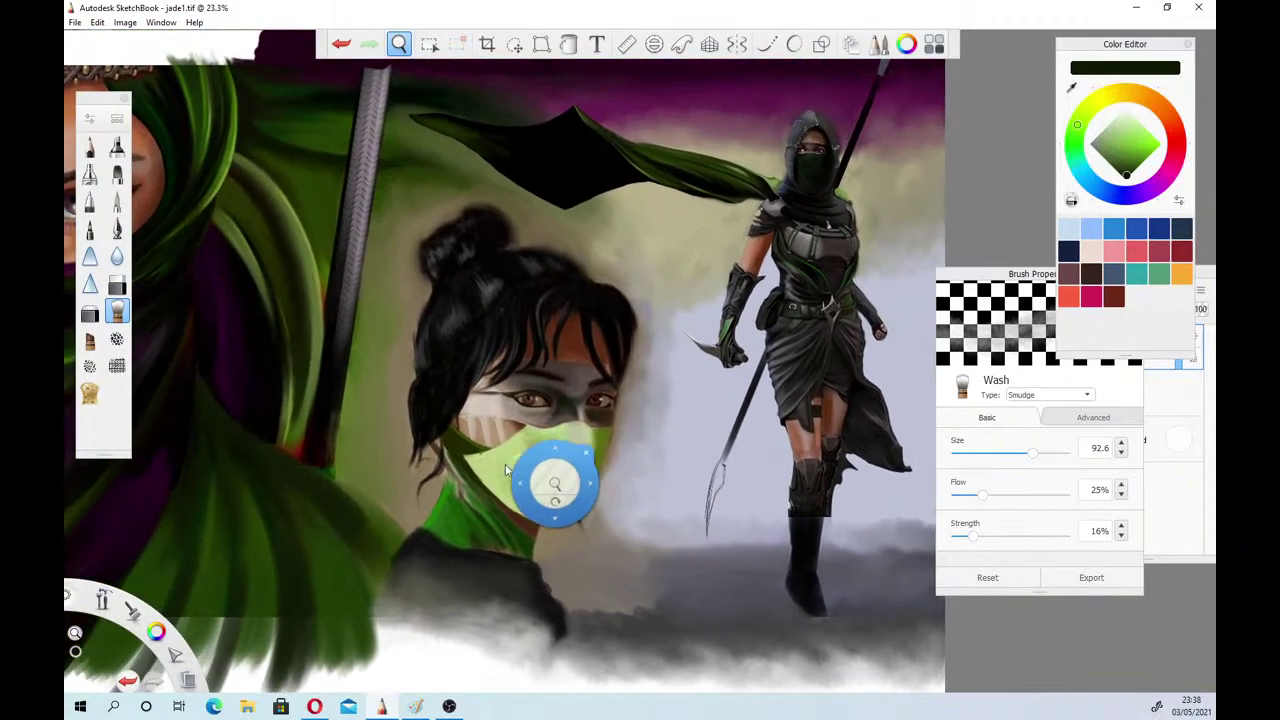
pyautogui.moveTo(434, 449); pyautogui.dragTo(528, 392)
pyautogui.click(558, 367)
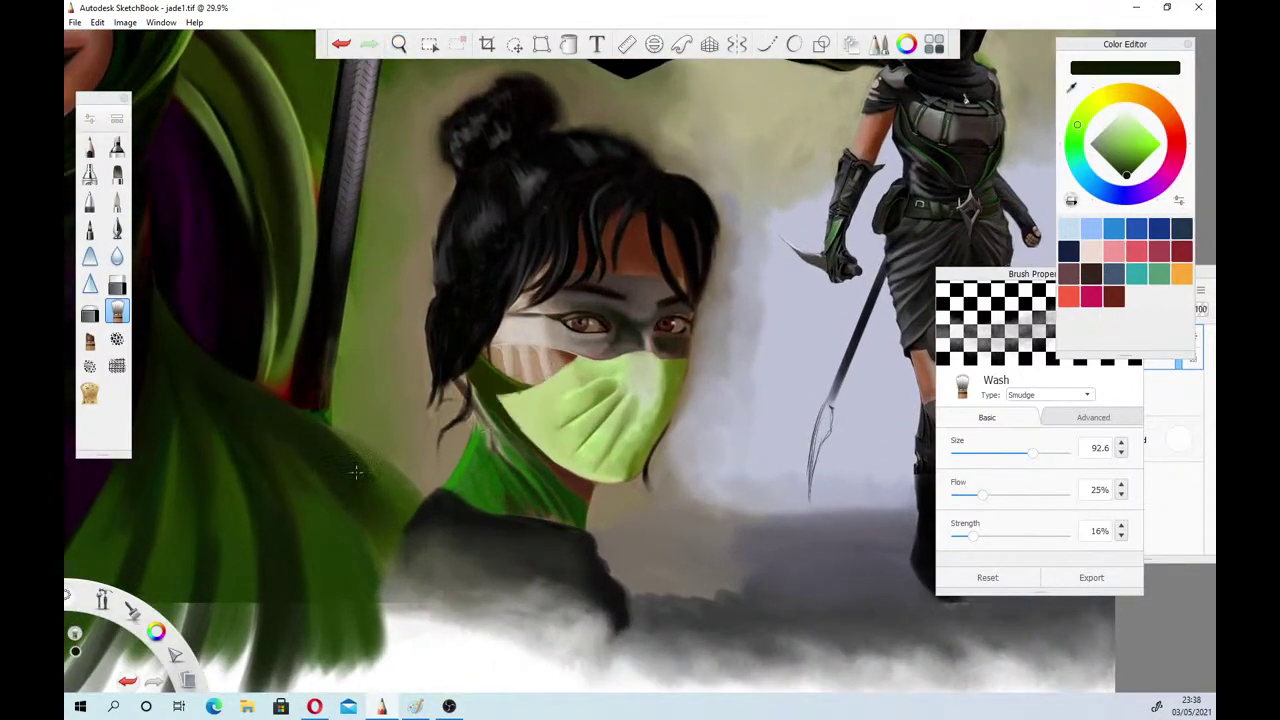
pyautogui.click(1108, 162)
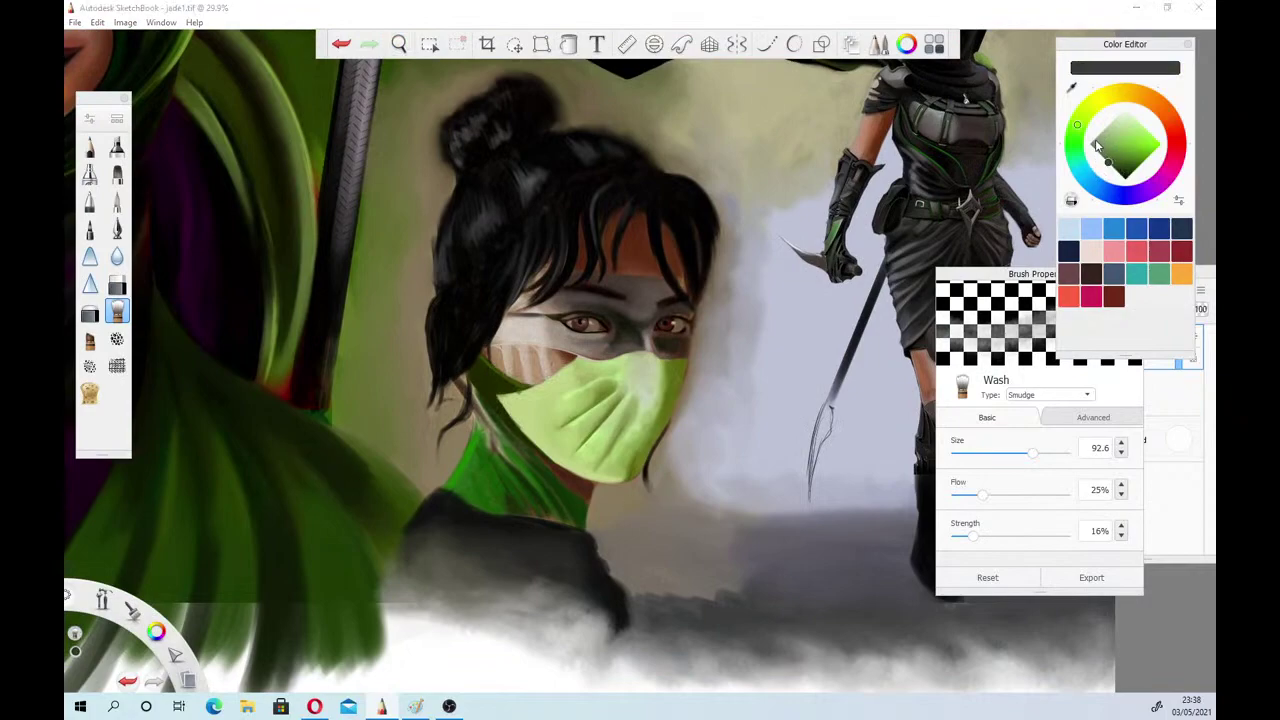
pyautogui.click(89, 340)
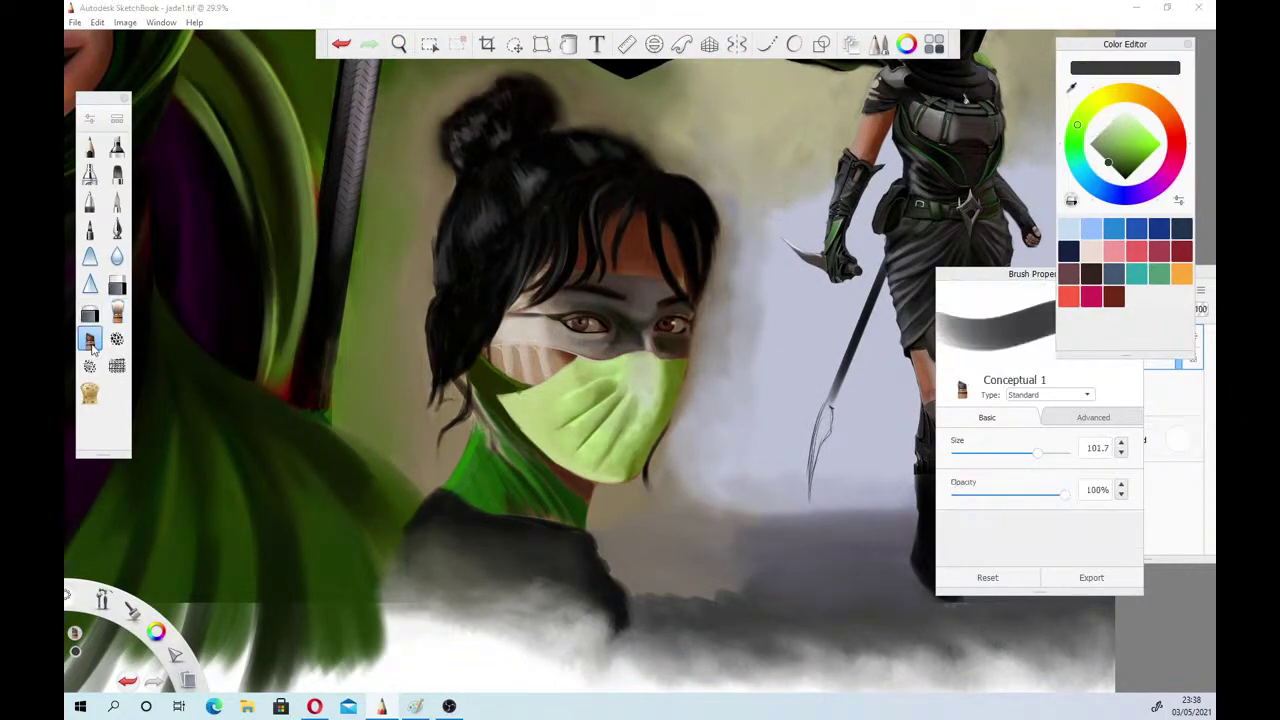
pyautogui.click(1101, 156)
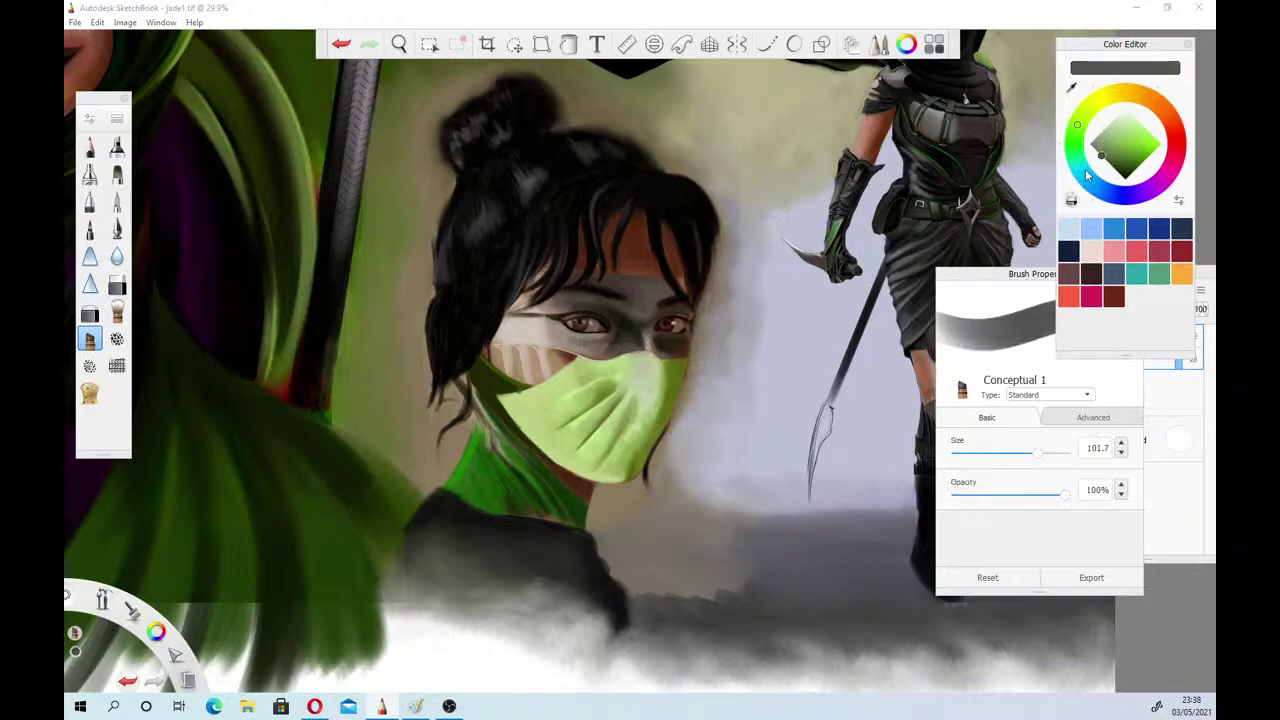
pyautogui.click(1003, 455)
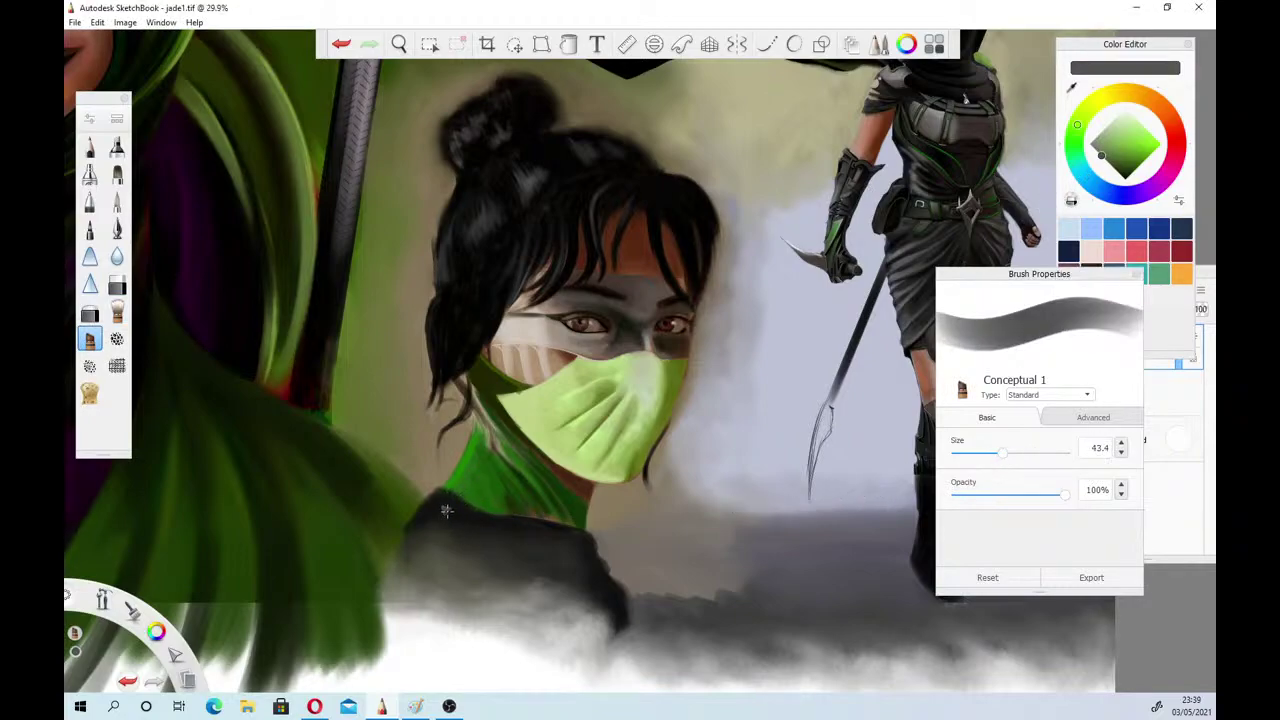
pyautogui.moveTo(587, 540)
pyautogui.mouseDown()
pyautogui.moveTo(463, 513)
pyautogui.moveTo(559, 542)
pyautogui.moveTo(479, 514)
pyautogui.mouseUp()
pyautogui.moveTo(580, 541); pyautogui.dragTo(480, 522)
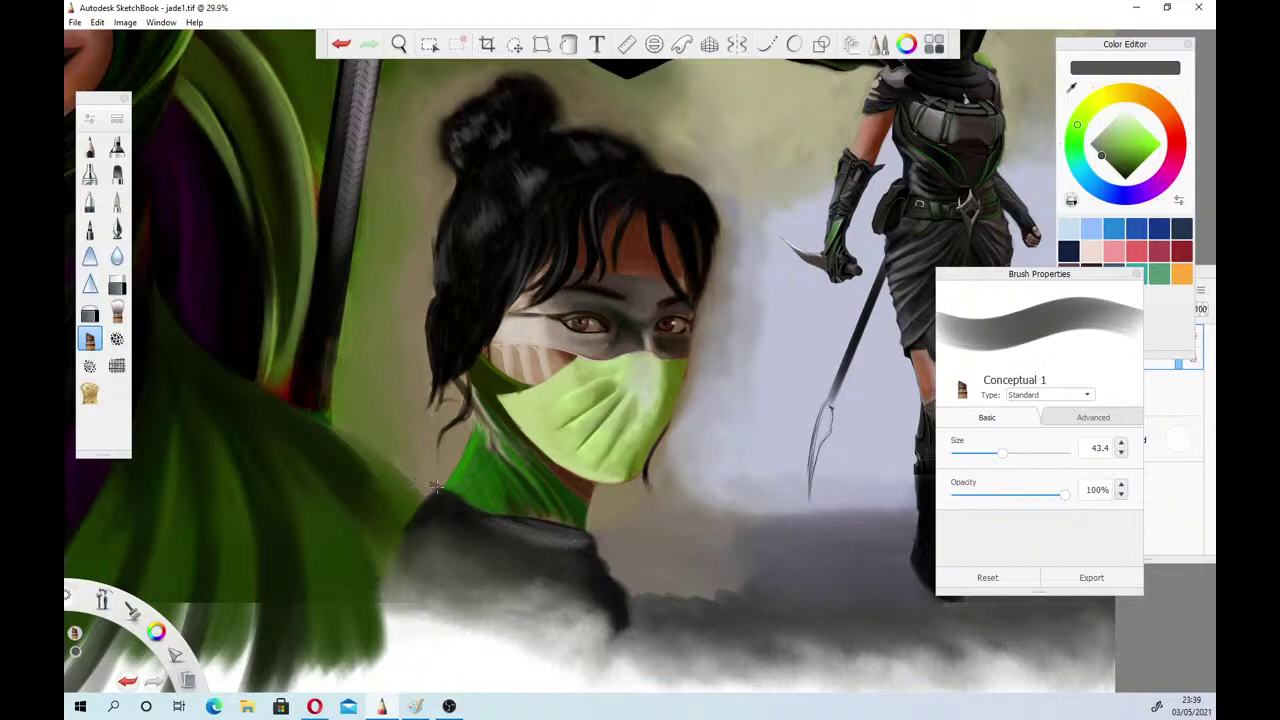
# Paint medium-grey fabric folds across the masked woman's shoulder and down over its faded lower part
pyautogui.moveTo(599, 569); pyautogui.dragTo(483, 541)
pyautogui.moveTo(602, 566); pyautogui.dragTo(482, 535)
pyautogui.moveTo(562, 568); pyautogui.dragTo(440, 517)
pyautogui.moveTo(508, 552); pyautogui.dragTo(412, 520)
pyautogui.moveTo(499, 545); pyautogui.dragTo(403, 532)
pyautogui.moveTo(548, 567)
pyautogui.mouseDown()
pyautogui.moveTo(388, 520)
pyautogui.moveTo(508, 547)
pyautogui.moveTo(417, 521)
pyautogui.moveTo(485, 532)
pyautogui.moveTo(408, 530)
pyautogui.moveTo(464, 524)
pyautogui.moveTo(399, 540)
pyautogui.moveTo(456, 526)
pyautogui.moveTo(407, 548)
pyautogui.mouseUp()
pyautogui.moveTo(547, 569); pyautogui.dragTo(380, 541)
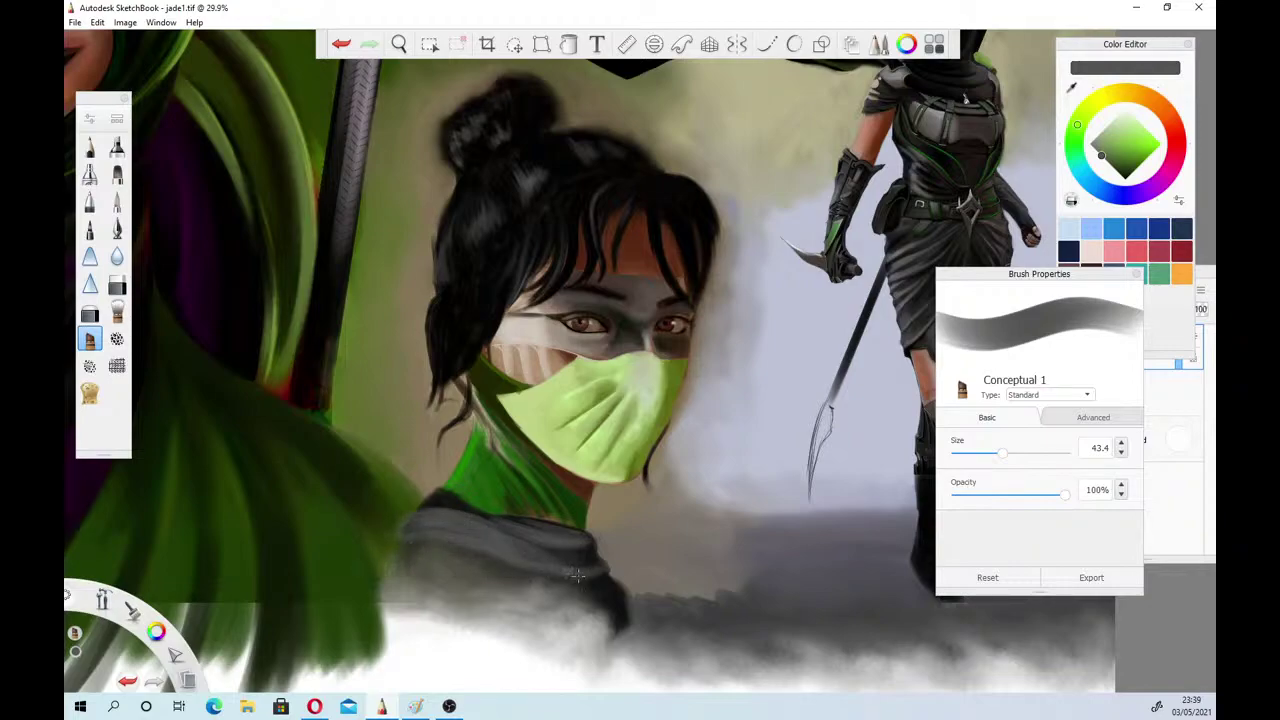
pyautogui.moveTo(611, 589); pyautogui.dragTo(454, 546)
pyautogui.moveTo(567, 588); pyautogui.dragTo(425, 541)
pyautogui.moveTo(607, 598); pyautogui.dragTo(528, 588)
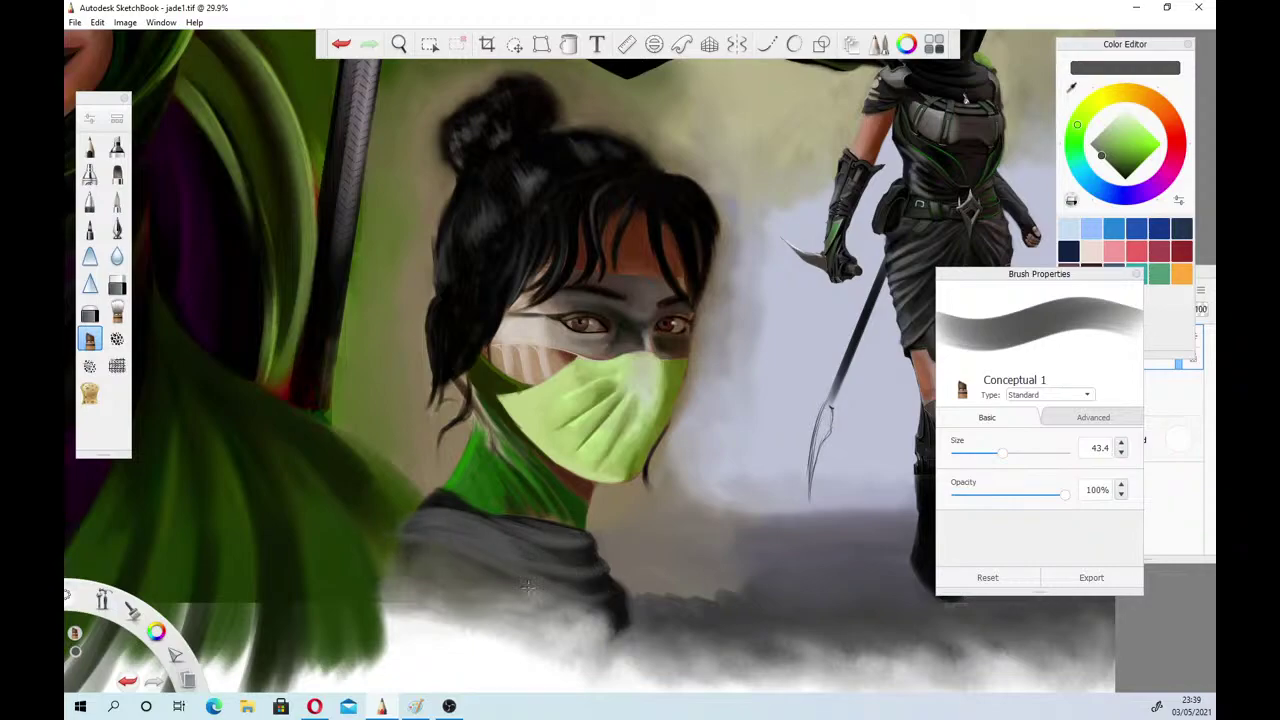
# Pick progressively darker greys and paint shadows between the folds and along the masked woman's lower shoulder
pyautogui.click(1108, 162)
pyautogui.moveTo(604, 602); pyautogui.dragTo(528, 590)
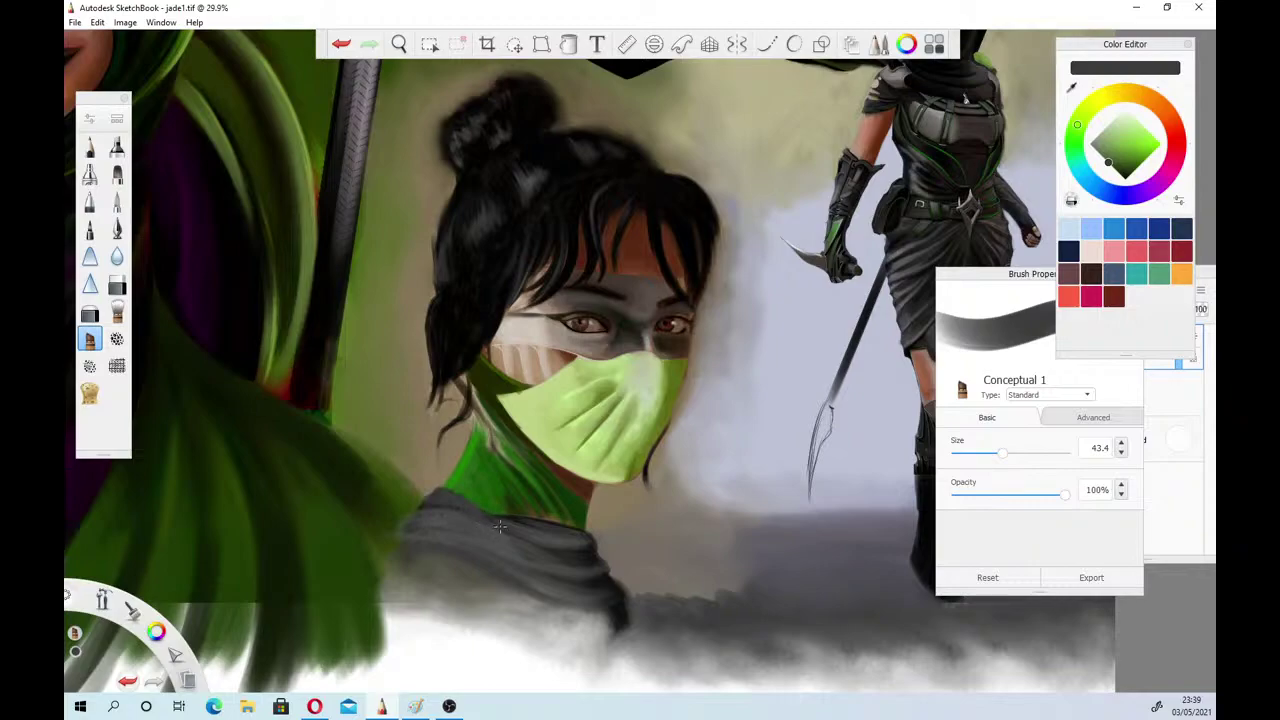
pyautogui.click(1117, 168)
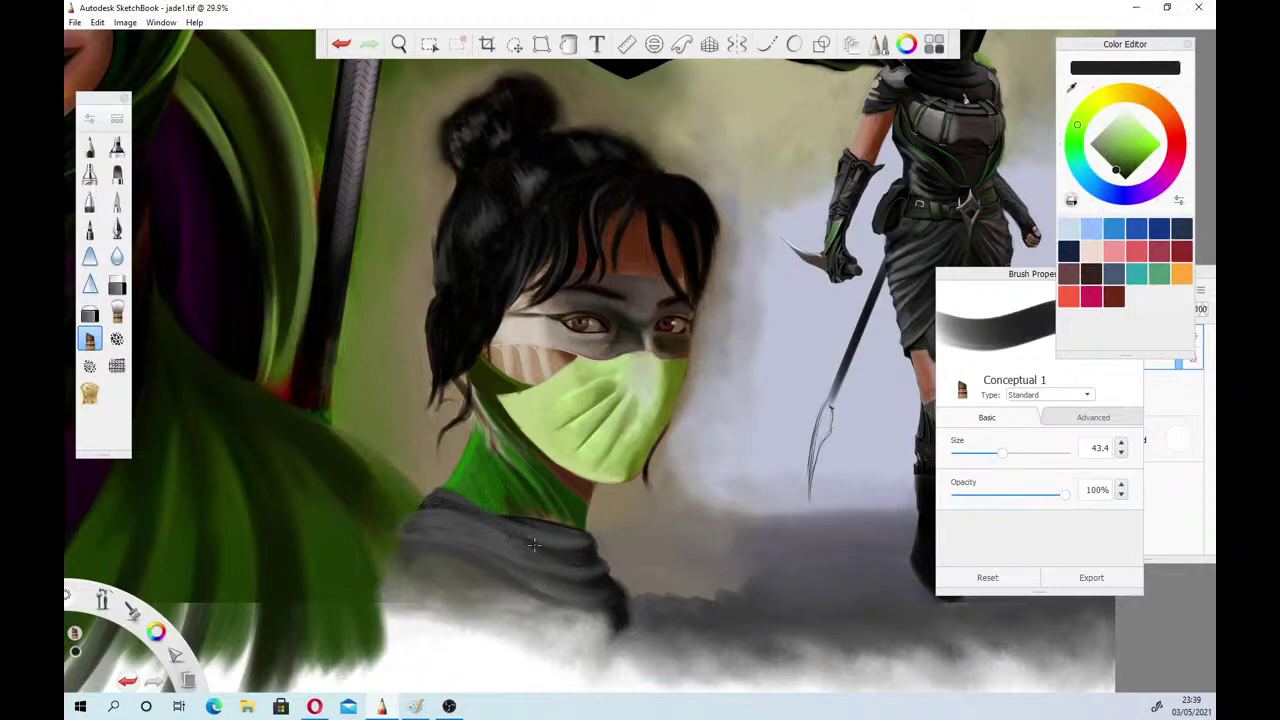
pyautogui.moveTo(533, 571); pyautogui.dragTo(576, 588)
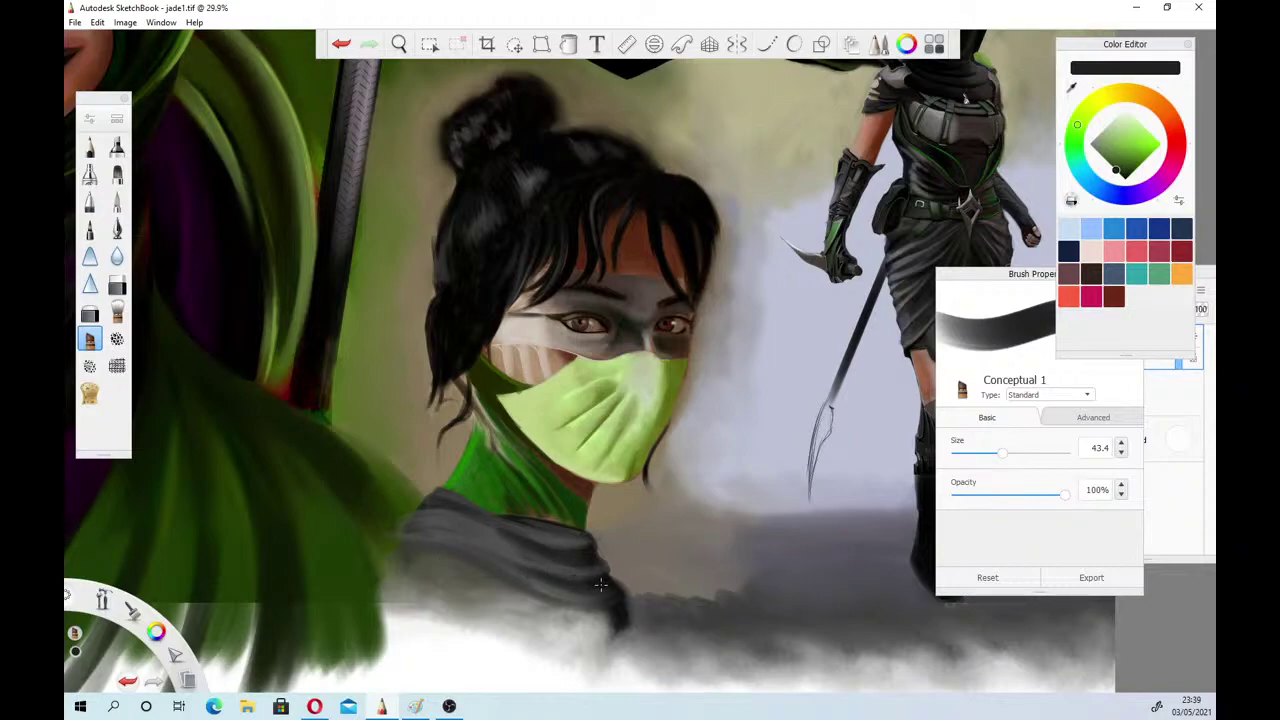
pyautogui.moveTo(594, 599); pyautogui.dragTo(543, 581)
pyautogui.moveTo(608, 583)
pyautogui.mouseDown()
pyautogui.moveTo(601, 613)
pyautogui.moveTo(493, 563)
pyautogui.mouseUp()
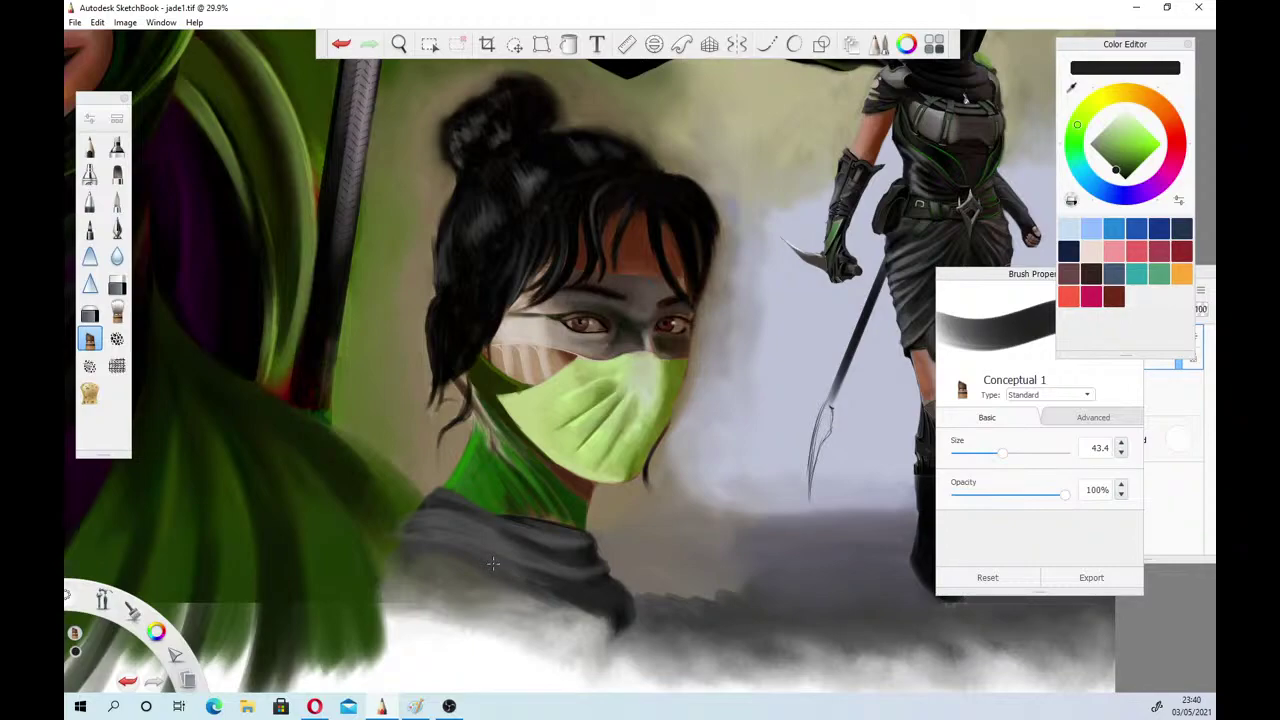
# Save the painting and switch to the Opera browser
pyautogui.click(399, 44)
pyautogui.moveTo(381, 116); pyautogui.dragTo(329, 385)
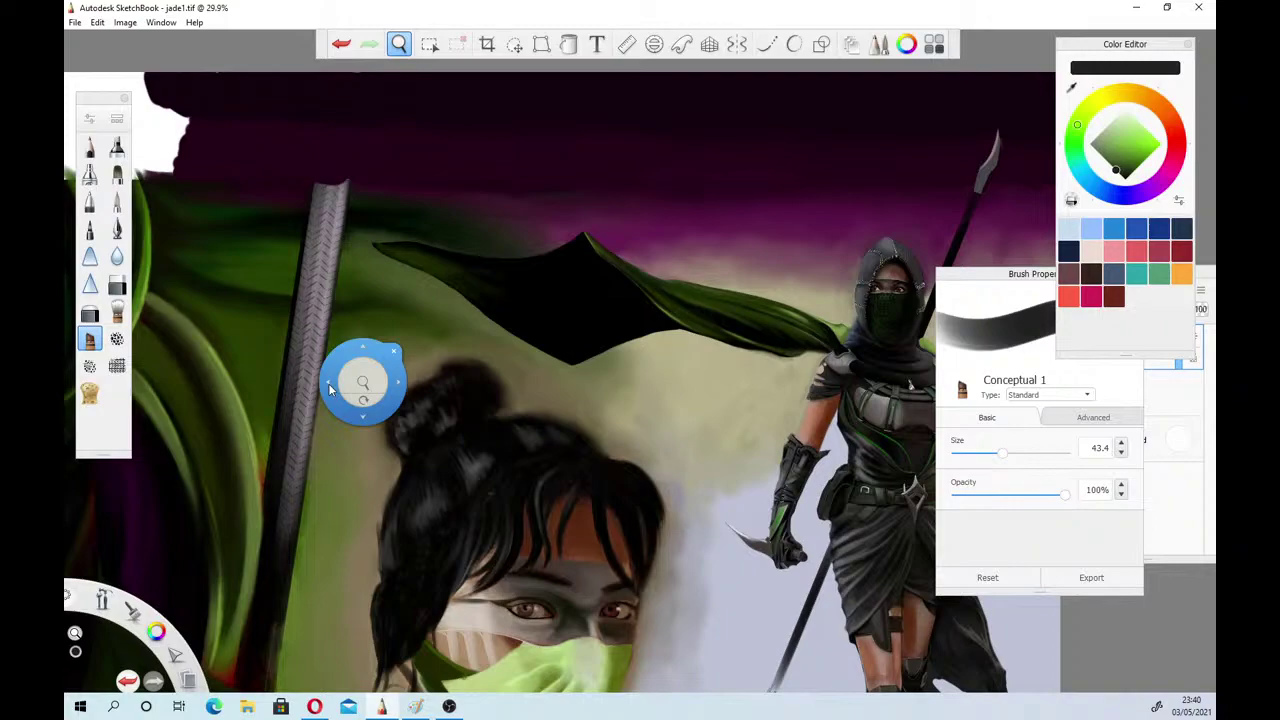
pyautogui.click(75, 22)
pyautogui.click(95, 104)
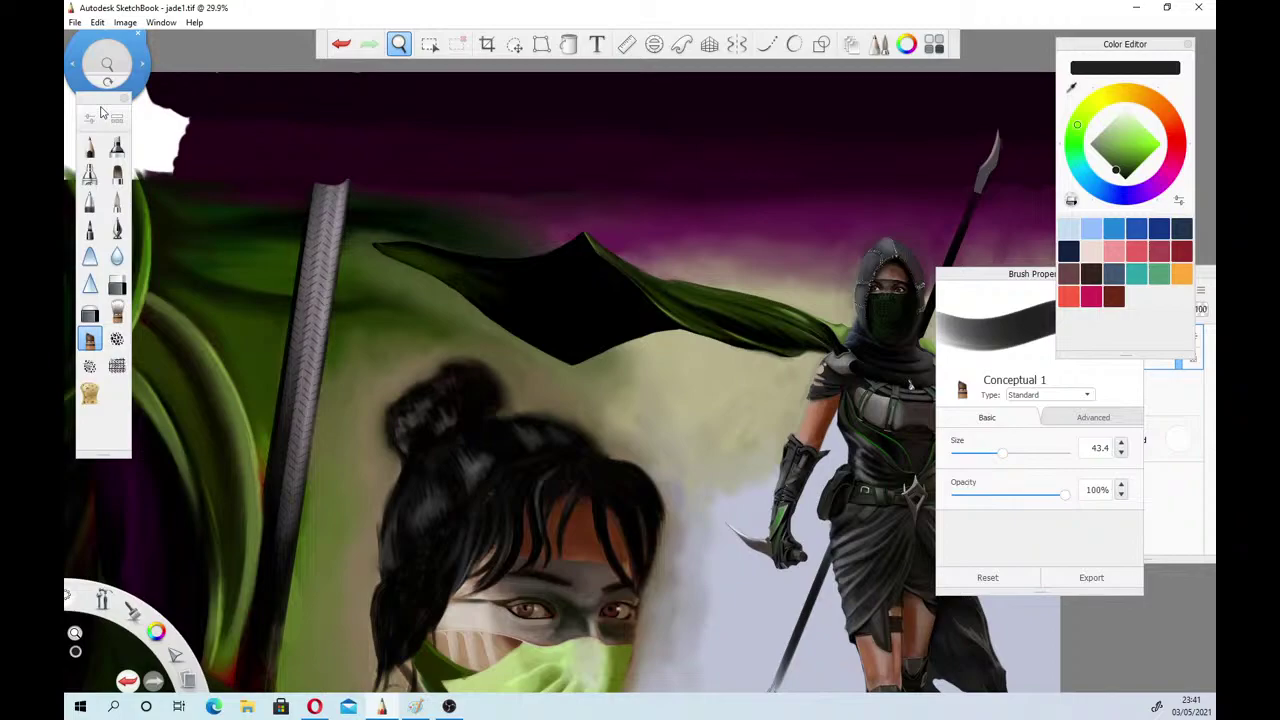
pyautogui.moveTo(107, 66)
pyautogui.mouseDown()
pyautogui.moveTo(323, 434)
pyautogui.moveTo(112, 372)
pyautogui.mouseUp()
pyautogui.click(315, 706)
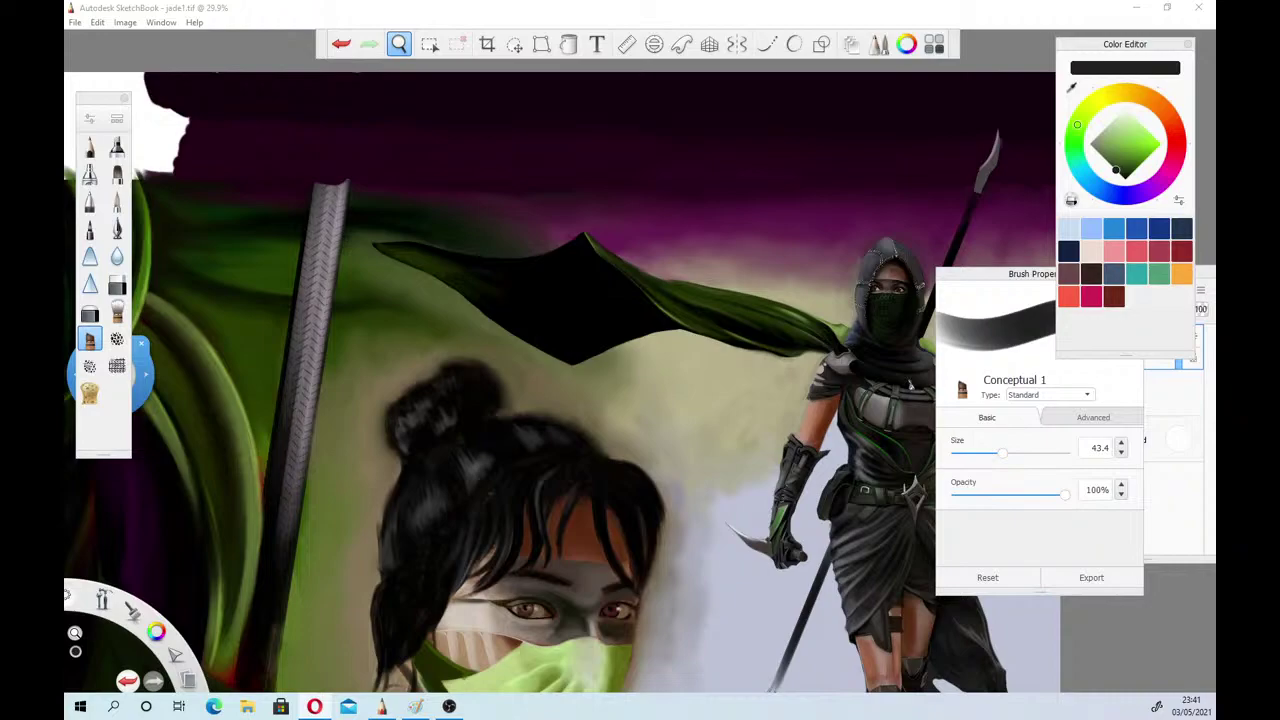